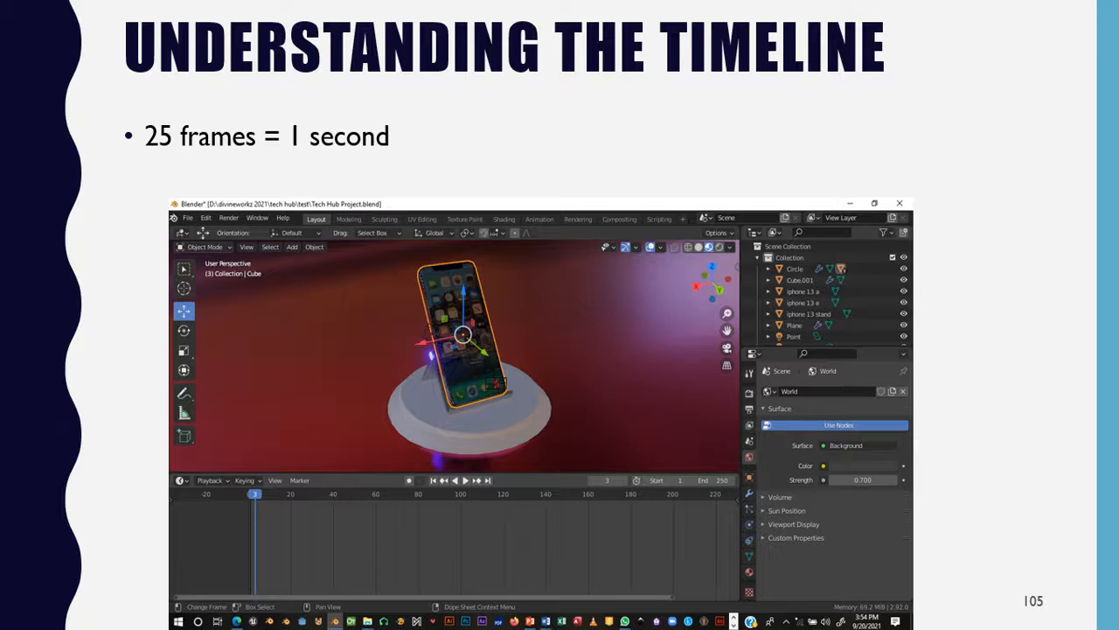
# - Advance through the timeline and keyframing slides, and leave the slide show for the open Blender project
pyautogui.click(537, 302)
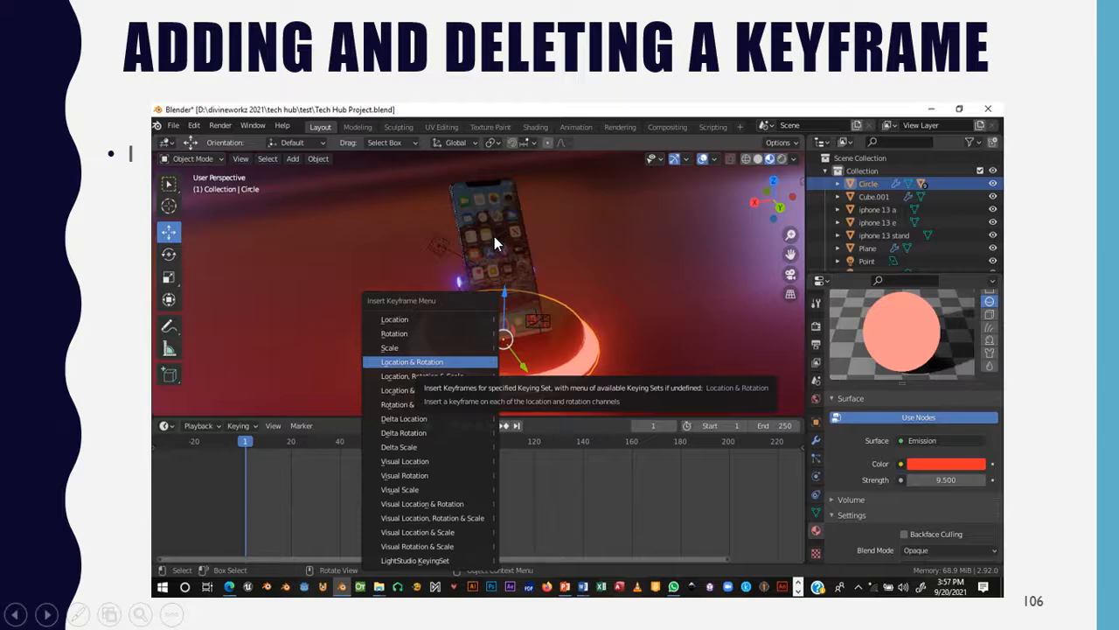
pyautogui.click(535, 295)
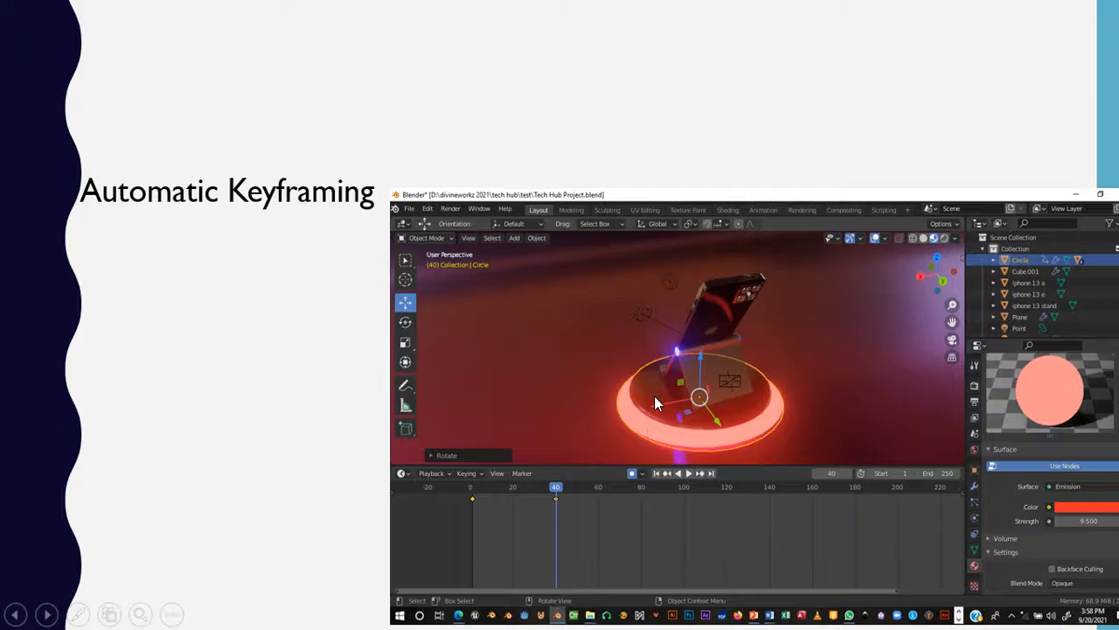
pyautogui.press('Escape')
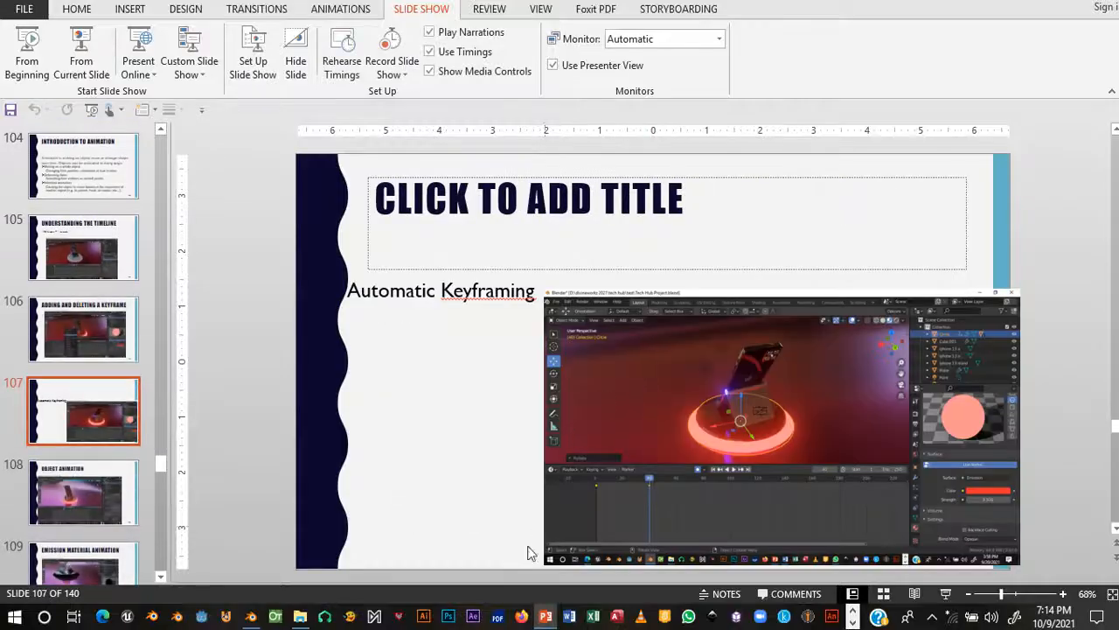
pyautogui.click(250, 616)
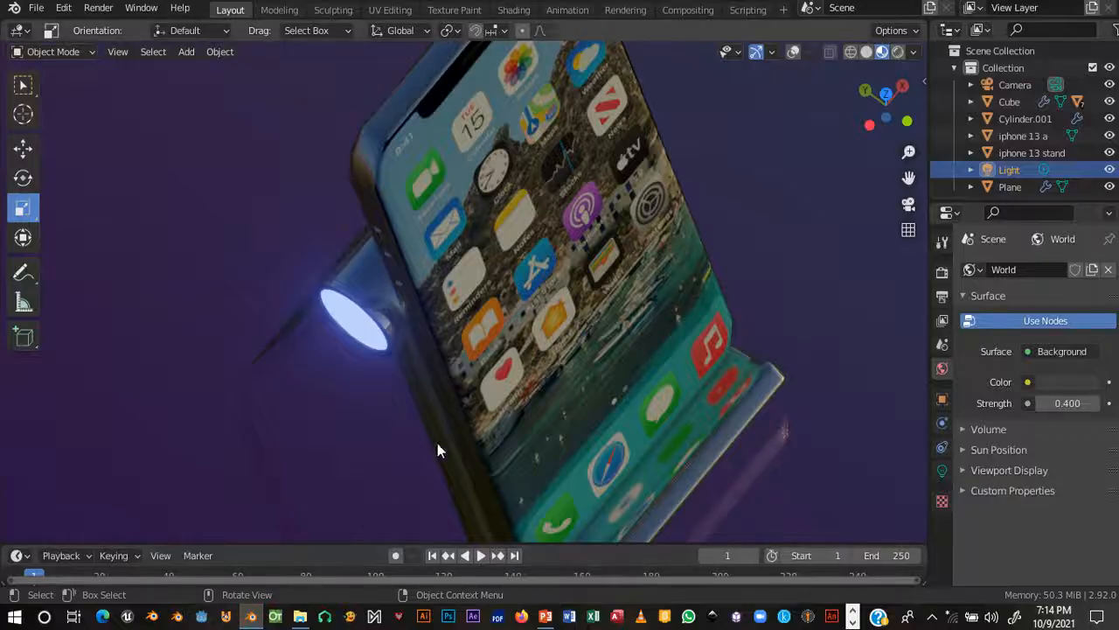
# - Select the phone body and turn on the viewport overlays
pyautogui.moveTo(544, 343); pyautogui.dragTo(389, 264, button='middle')
pyautogui.scroll(3, 413, 282)
pyautogui.scroll(4, 651, 271)
pyautogui.scroll(-3, 535, 329)
pyautogui.moveTo(535, 329); pyautogui.dragTo(667, 279, button='middle')
pyautogui.scroll(-3, 405, 309)
pyautogui.scroll(3, 405, 303)
pyautogui.moveTo(540, 257); pyautogui.dragTo(404, 196, button='middle')
pyautogui.scroll(-3, 368, 268)
pyautogui.scroll(4, 544, 271)
pyautogui.click(386, 197)
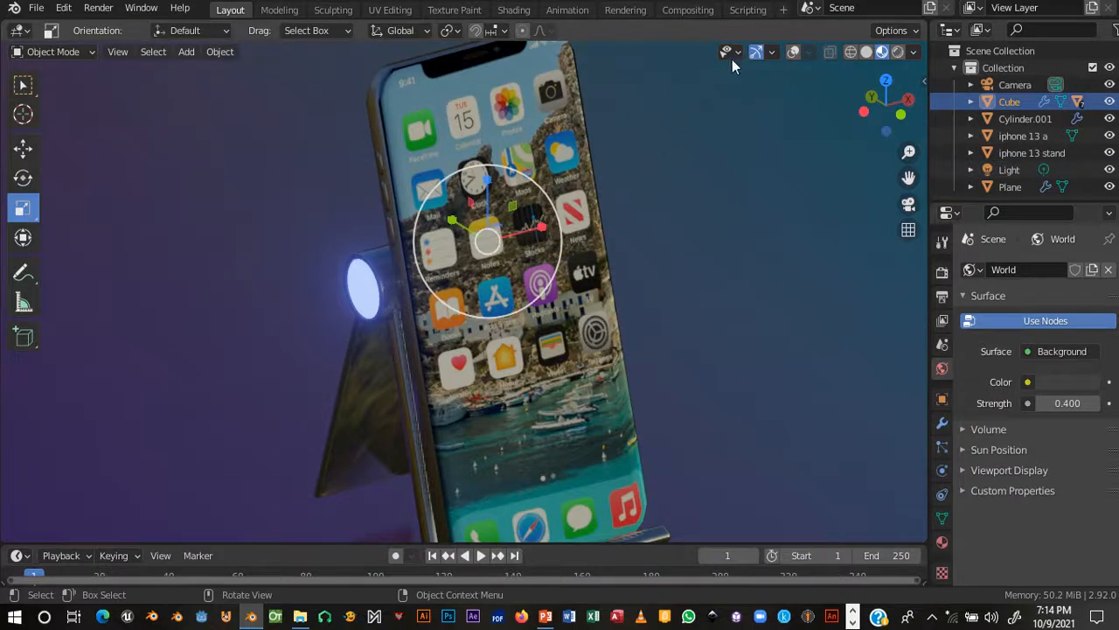
pyautogui.click(794, 52)
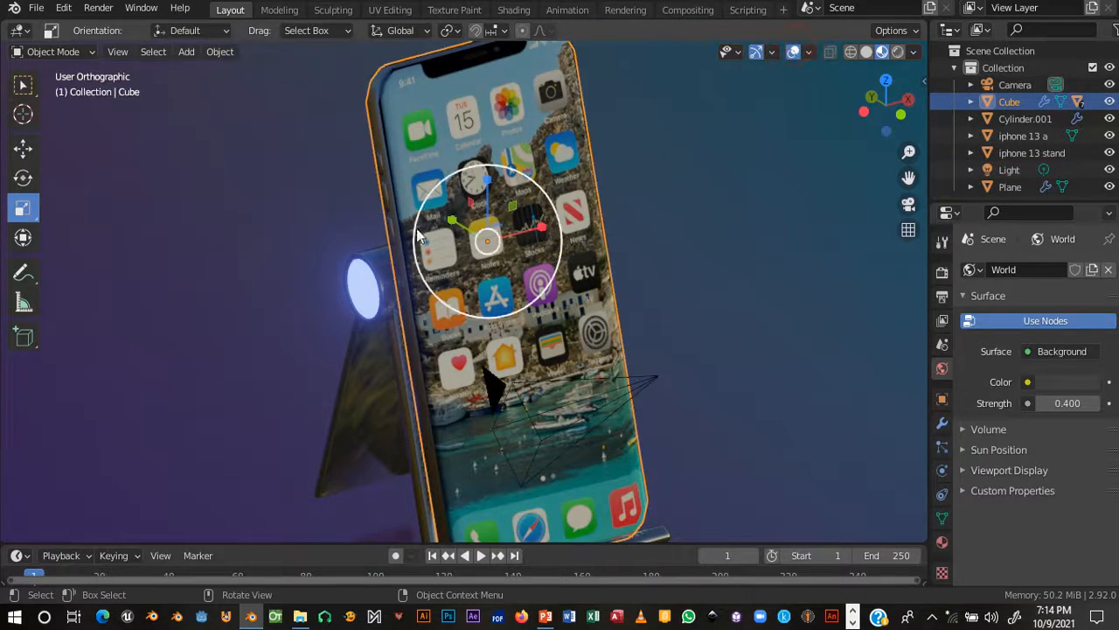
pyautogui.click(383, 199)
pyautogui.press('g')
pyautogui.press('Escape')
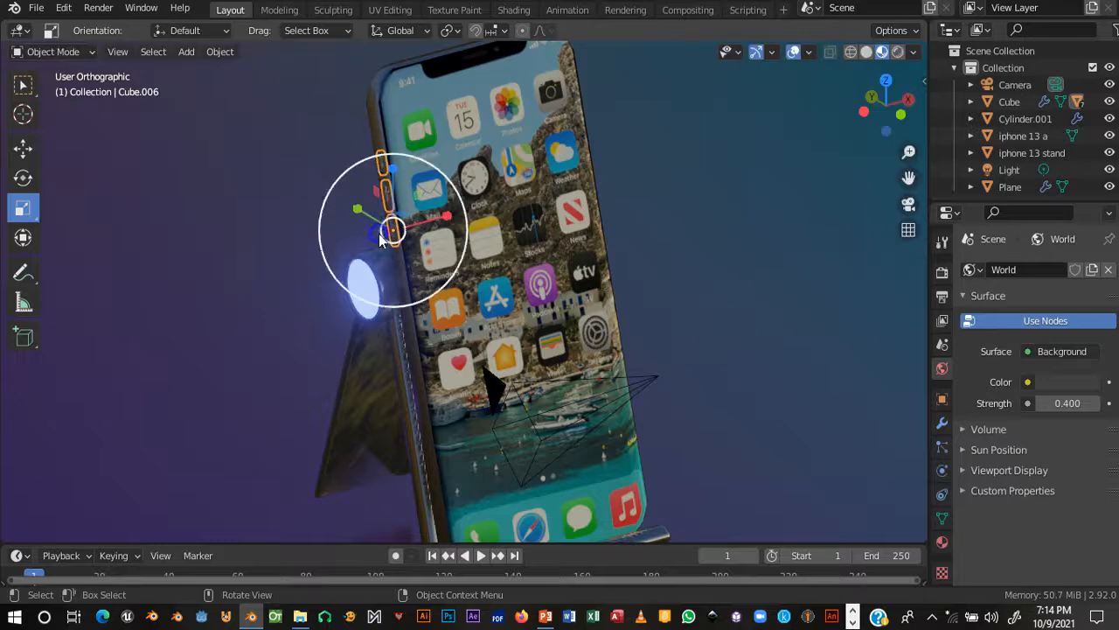
pyautogui.click(374, 111)
pyautogui.press('r')
pyautogui.press('z')
pyautogui.press('Escape')
pyautogui.scroll(-3, 517, 233)
pyautogui.moveTo(516, 233); pyautogui.dragTo(587, 243, button='middle')
pyautogui.scroll(4, 521, 243)
pyautogui.moveTo(475, 286); pyautogui.dragTo(469, 289, button='middle')
pyautogui.click(461, 270)
pyautogui.press('r')
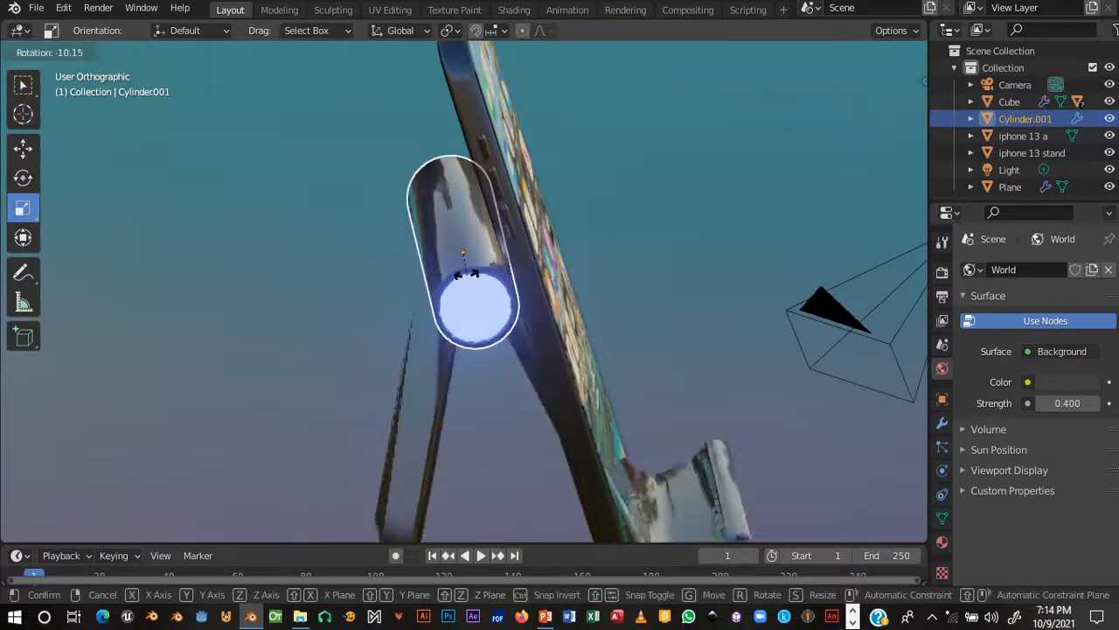
pyautogui.press('z')
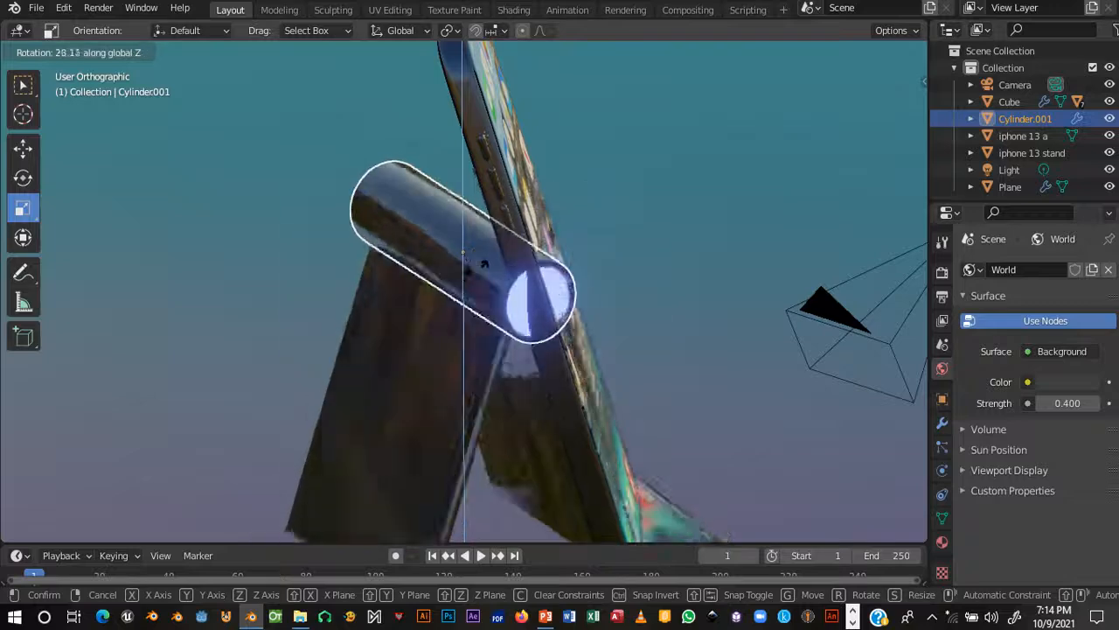
pyautogui.press('Escape')
# - Parent the phone body to the cylinder behind it using Object (Keep Transform)
pyautogui.scroll(-6, 477, 270)
pyautogui.moveTo(425, 289); pyautogui.dragTo(439, 227, button='middle')
pyautogui.click(470, 156)
pyautogui.moveTo(471, 155); pyautogui.dragTo(394, 287, button='middle')
pyautogui.keyDown('shift'); pyautogui.click(460, 281); pyautogui.keyUp('shift')
pyautogui.hotkey('ctrl', 'p')
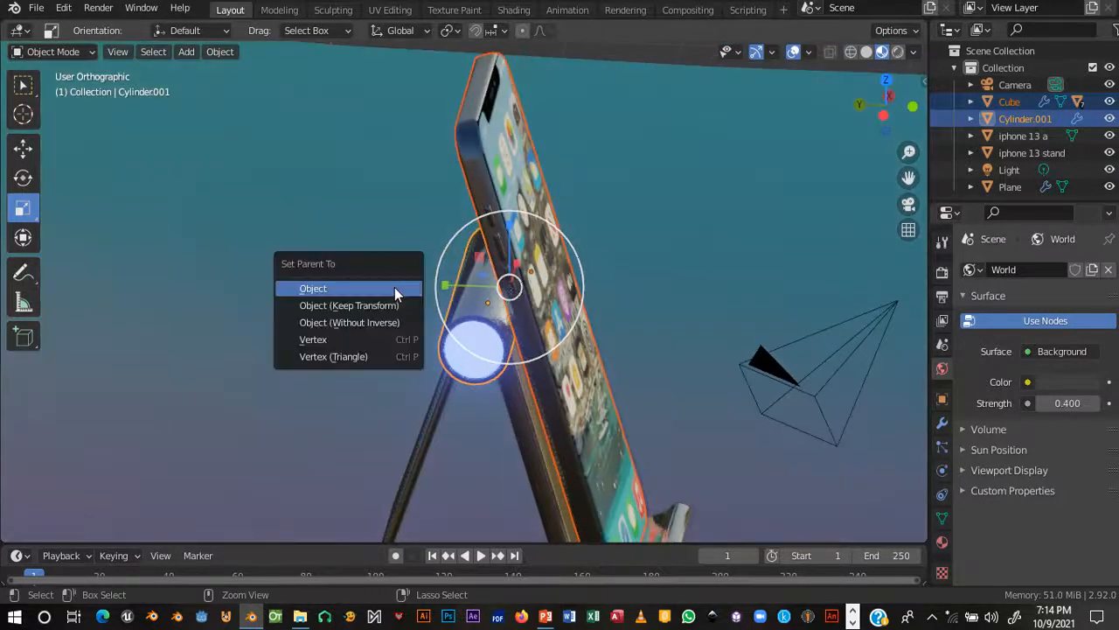
pyautogui.click(371, 304)
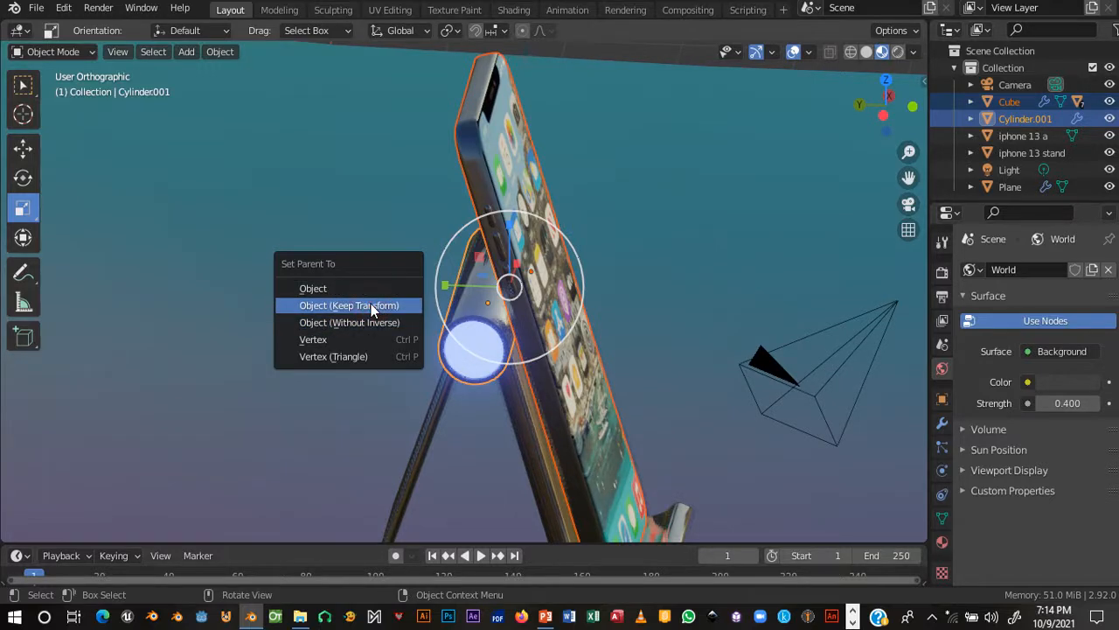
# - Try rotating only the cylinder about the global Z axis to check that the parented phone follows it
pyautogui.moveTo(503, 280); pyautogui.dragTo(416, 347, button='middle')
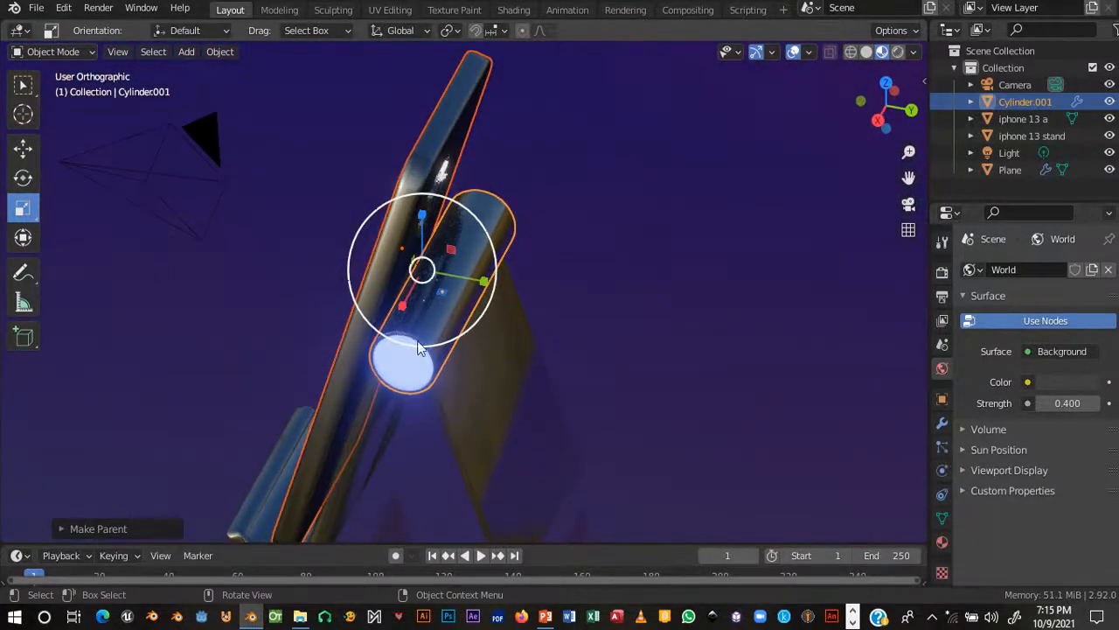
pyautogui.click(461, 342)
pyautogui.click(448, 317)
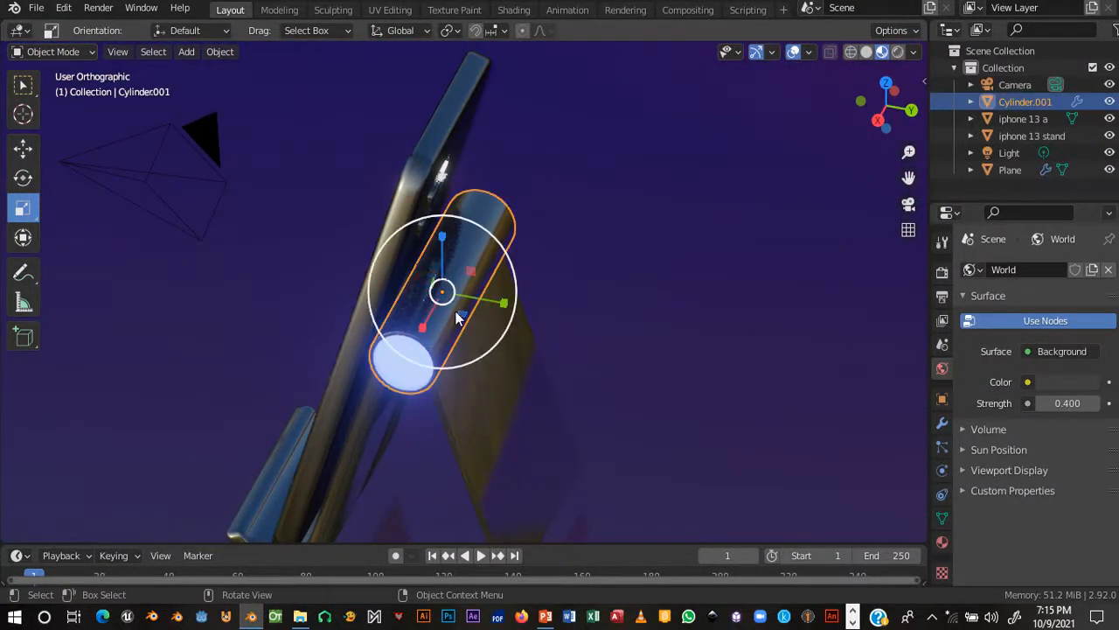
pyautogui.press('r')
pyautogui.press('z')
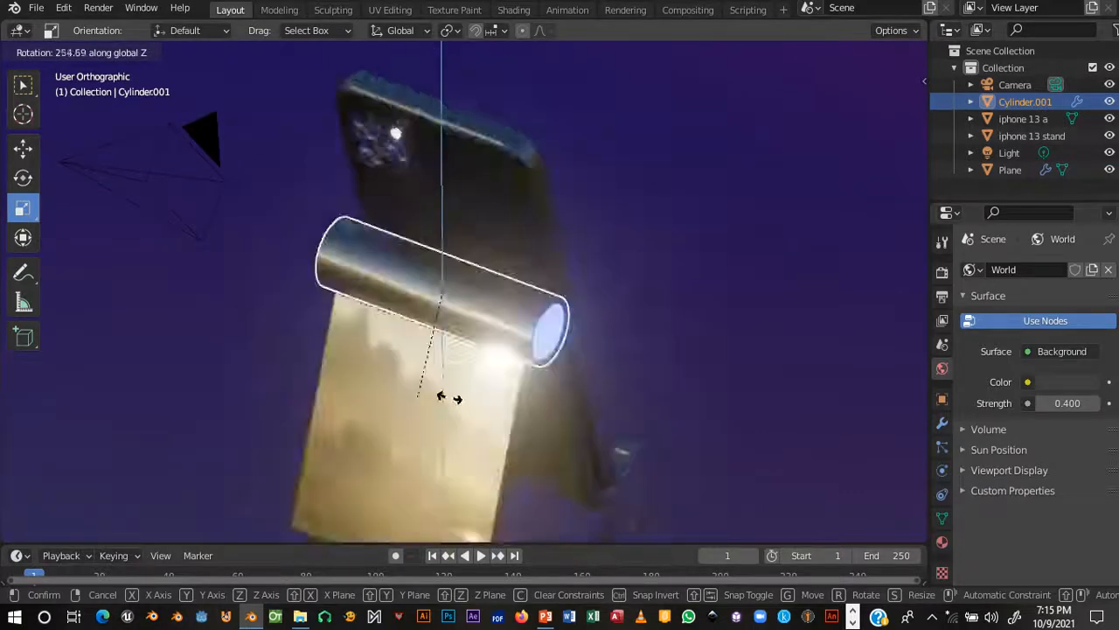
pyautogui.click(450, 367)
# - Enlarge the timeline area to give the keyframe rows more height
pyautogui.moveTo(450, 367); pyautogui.dragTo(571, 350, button='middle')
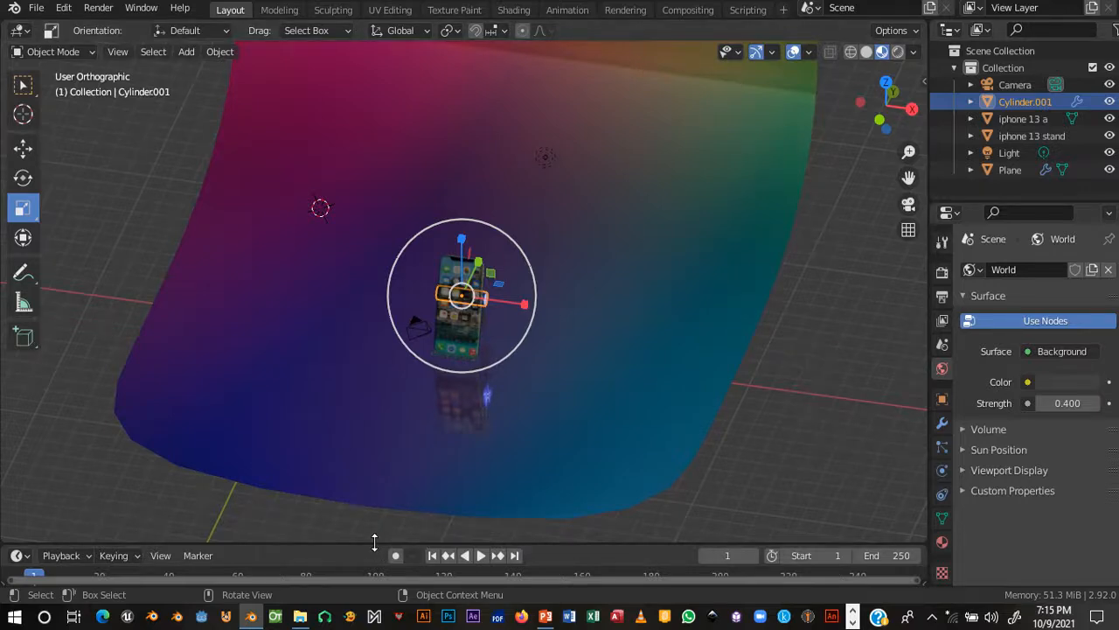
pyautogui.moveTo(374, 542); pyautogui.dragTo(375, 497)
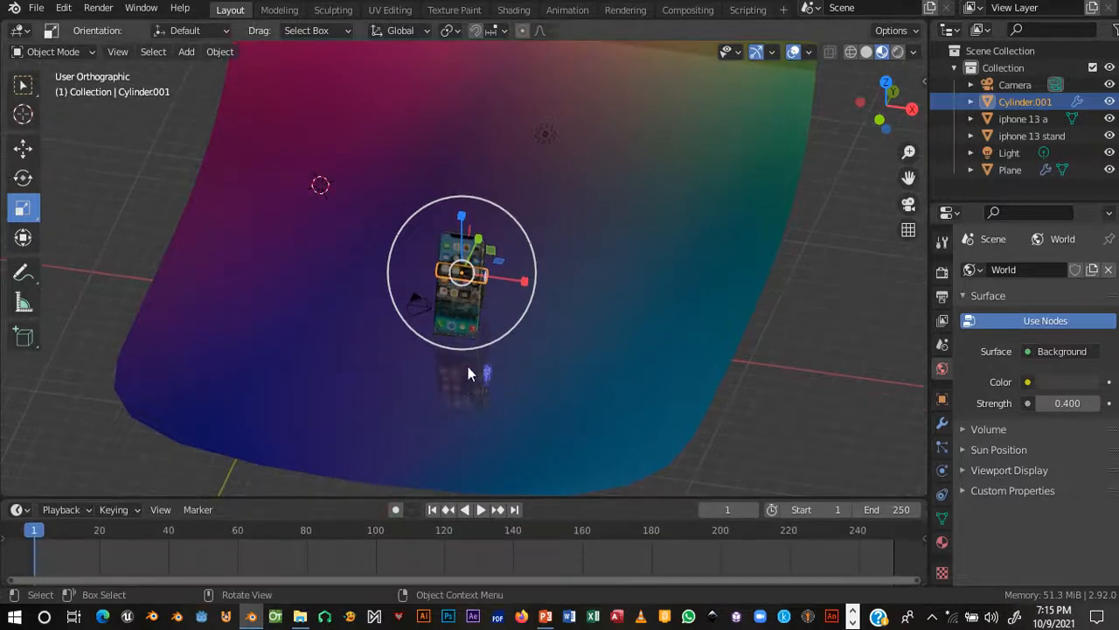
pyautogui.scroll(5, 468, 371)
pyautogui.moveTo(492, 342); pyautogui.dragTo(616, 310, button='middle')
pyautogui.scroll(5, 617, 311)
pyautogui.moveTo(532, 352); pyautogui.dragTo(509, 382, button='middle')
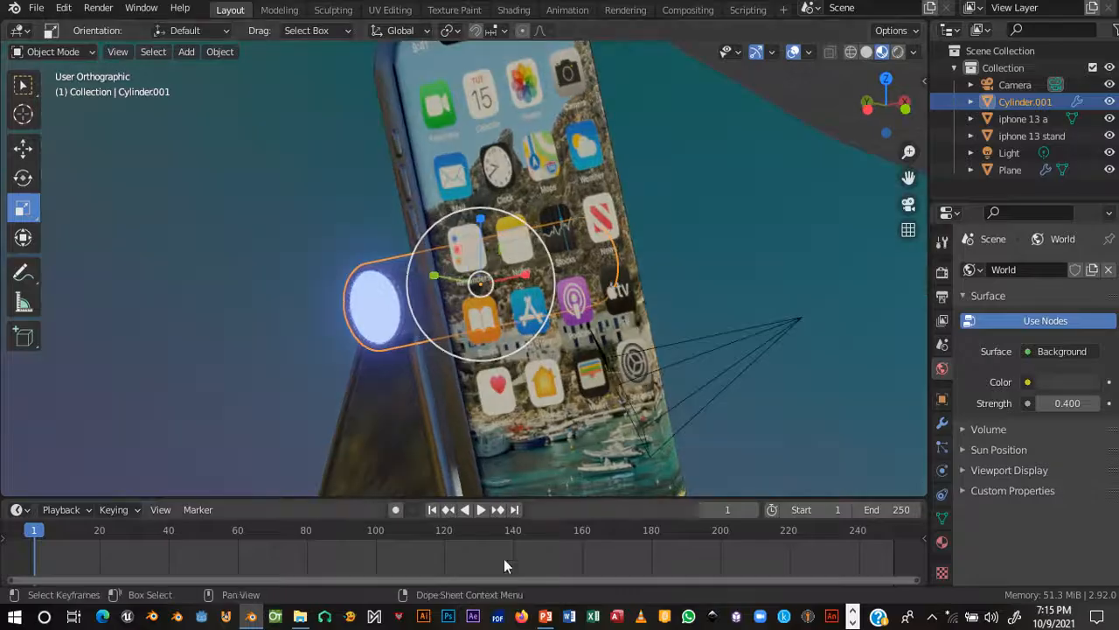
# - Switch to PowerPoint to check the Automatic Keyframing slide and return to the Blender scene
pyautogui.click(546, 616)
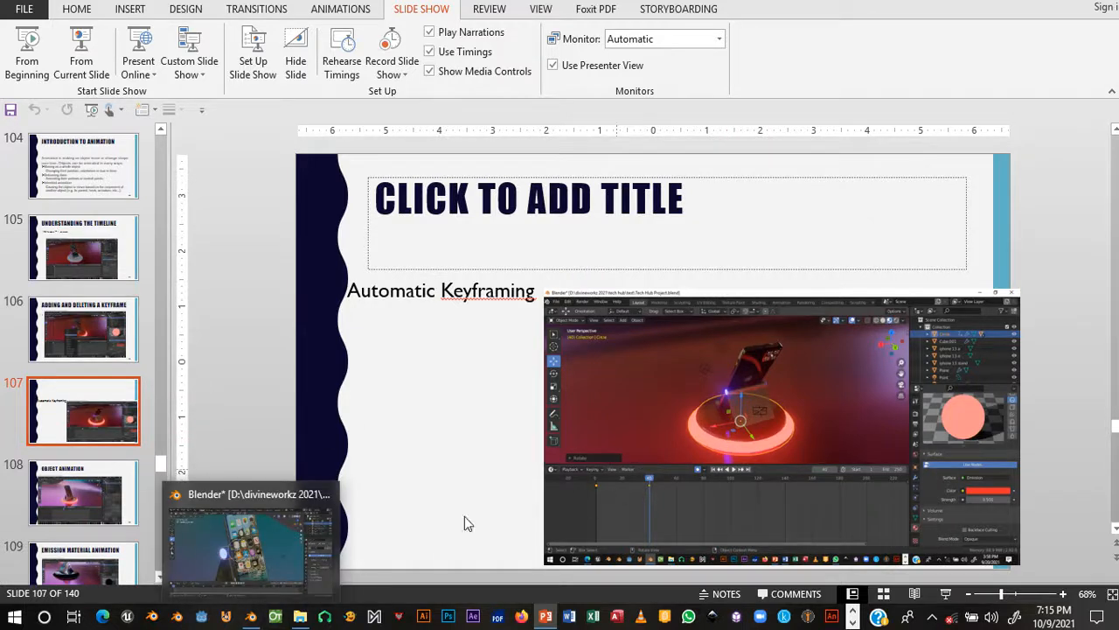
pyautogui.click(251, 617)
pyautogui.scroll(-2, 487, 294)
pyautogui.moveTo(486, 293); pyautogui.dragTo(451, 309, button='middle')
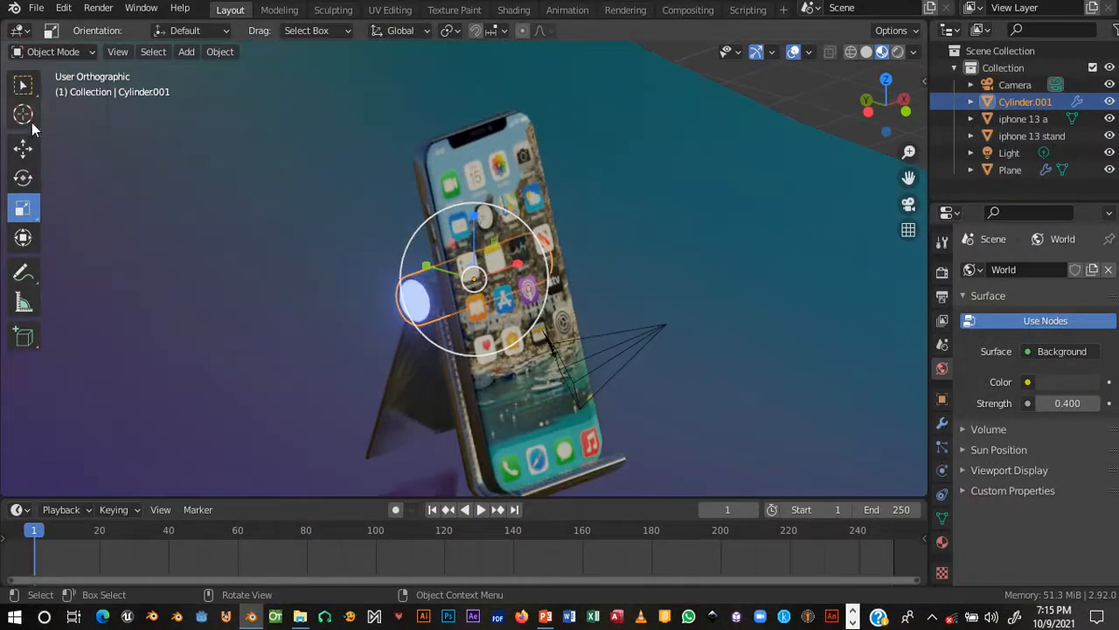
# - Activate the Move tool and raise the cylinder with its parented phone along the Z axis
pyautogui.click(24, 151)
pyautogui.scroll(-3, 542, 278)
pyautogui.scroll(5, 548, 286)
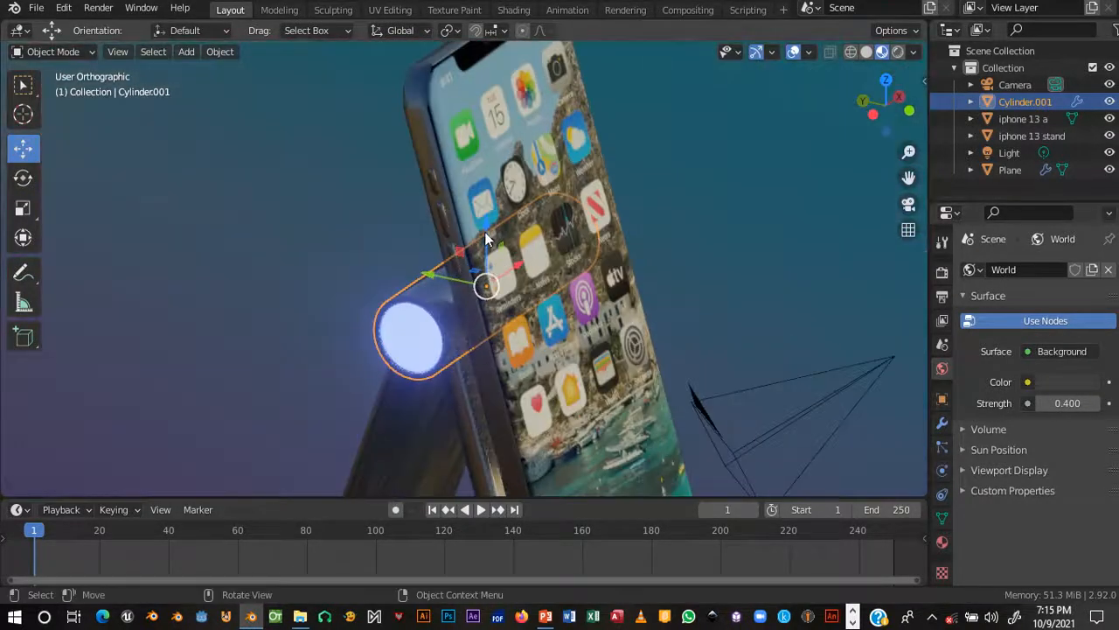
pyautogui.press('g')
pyautogui.press('z')
pyautogui.moveTo(495, 165); pyautogui.dragTo(495, 164)
pyautogui.scroll(-5, 495, 166)
pyautogui.moveTo(495, 165); pyautogui.dragTo(453, 144, button='middle')
pyautogui.scroll(3, 453, 144)
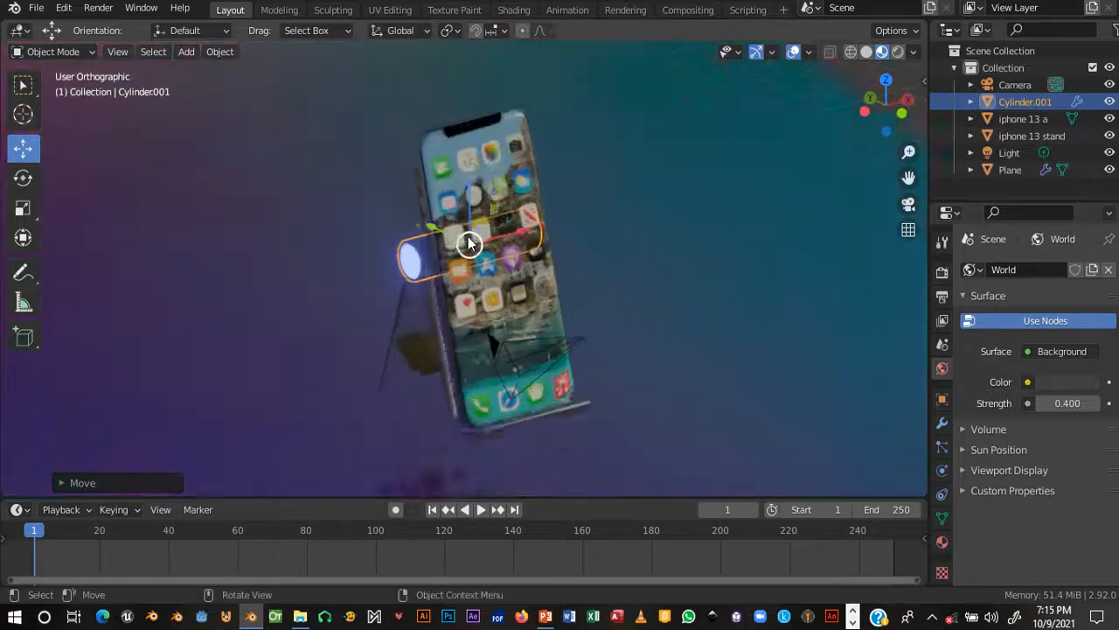
# - Add a mesh circle to the scene
pyautogui.hotkey('shift', 'a')
pyautogui.moveTo(388, 251)
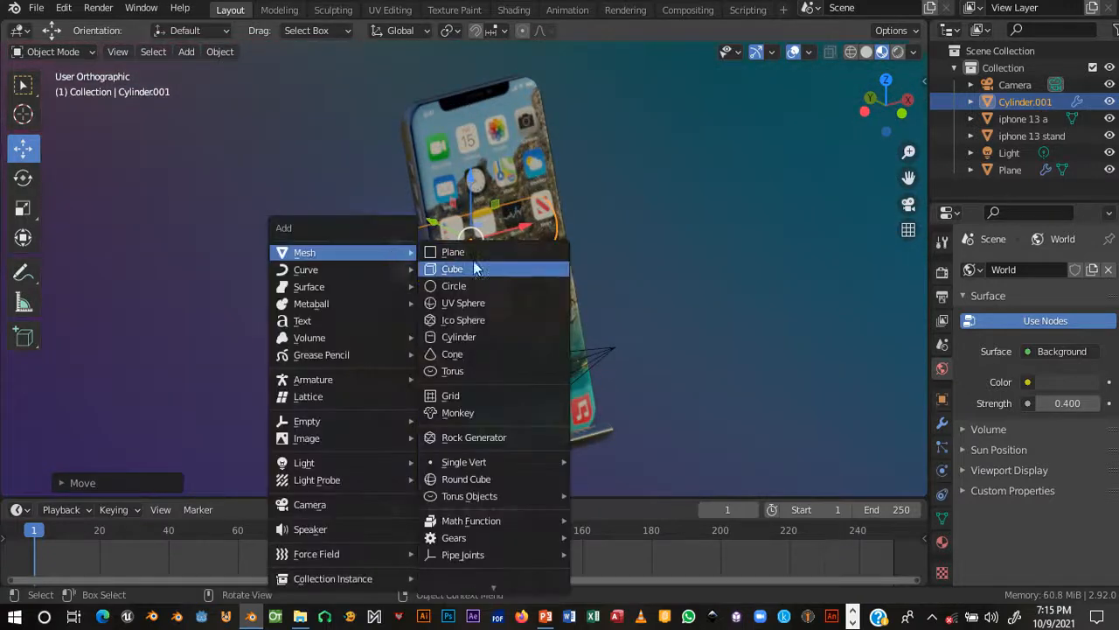
pyautogui.click(476, 285)
pyautogui.scroll(-5, 478, 286)
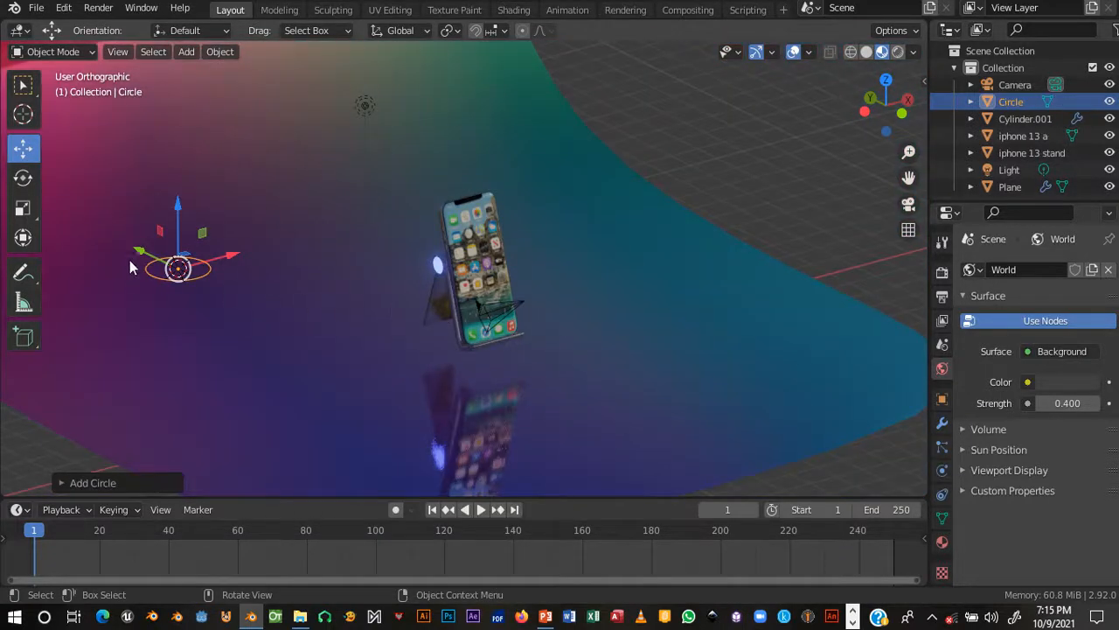
# - Move the circle along its axes until it sits centred under the phone stand
pyautogui.moveTo(140, 252); pyautogui.dragTo(444, 336)
pyautogui.moveTo(511, 385); pyautogui.dragTo(463, 406, button='middle')
pyautogui.moveTo(306, 425); pyautogui.dragTo(553, 404)
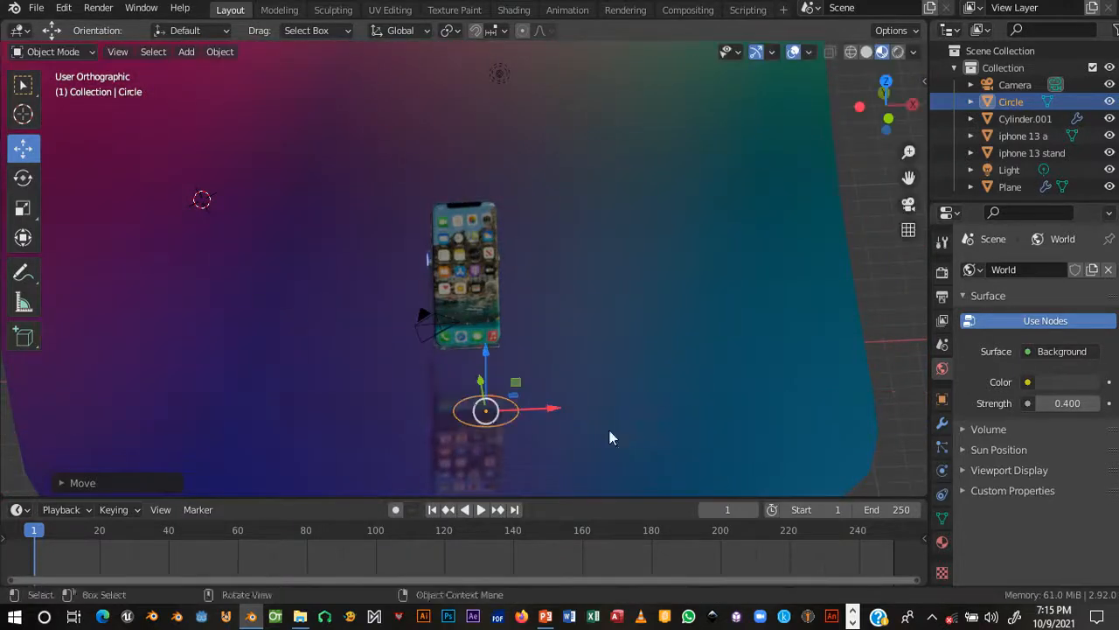
pyautogui.moveTo(609, 437); pyautogui.dragTo(513, 416, button='middle')
pyautogui.moveTo(698, 328); pyautogui.dragTo(459, 303)
pyautogui.moveTo(516, 310); pyautogui.dragTo(241, 252, button='middle')
pyautogui.moveTo(468, 252); pyautogui.dragTo(525, 247)
pyautogui.moveTo(455, 236); pyautogui.dragTo(459, 313)
# - Scale the circle up so it extends well beyond the phone stand on all sides
pyautogui.moveTo(493, 415); pyautogui.dragTo(489, 337, button='middle')
pyautogui.press('s')
pyautogui.click(531, 376)
pyautogui.scroll(6, 613, 330)
pyautogui.scroll(-6, 557, 319)
# - Fill the circle's edge loop with a face and extrude it into a thick round disc in Edit Mode
pyautogui.press('Tab')
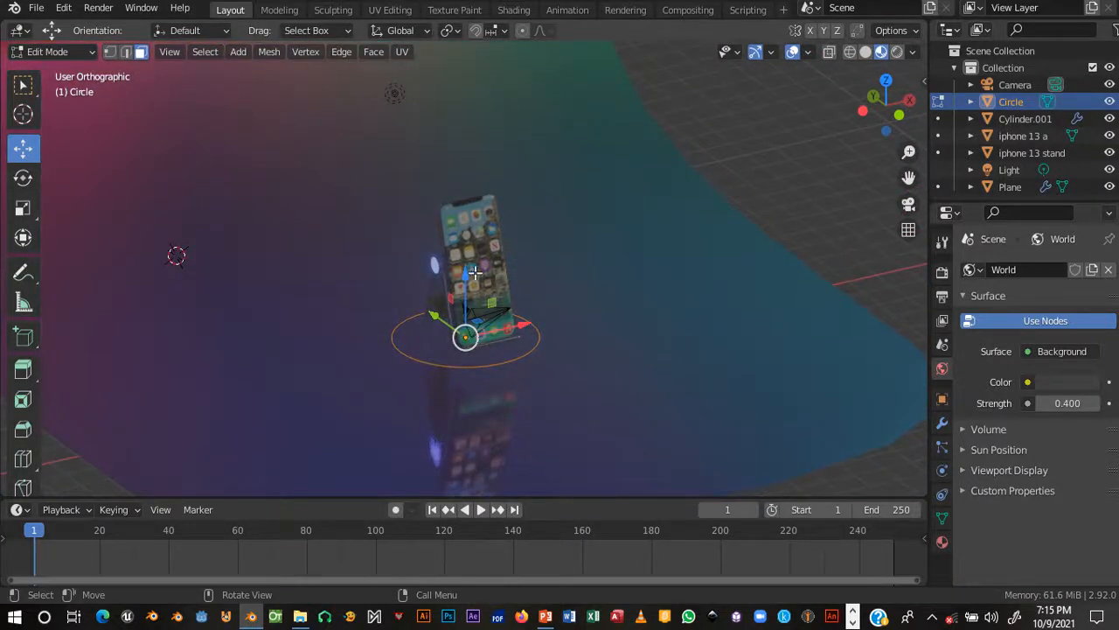
pyautogui.click(127, 53)
pyautogui.moveTo(569, 332); pyautogui.dragTo(552, 351, button='middle')
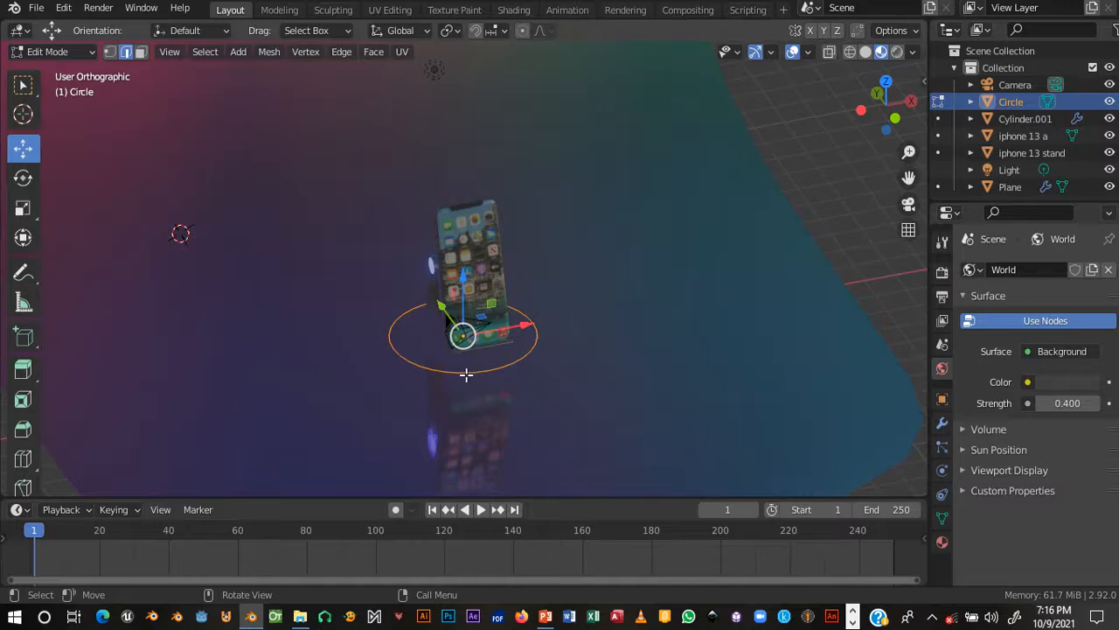
pyautogui.press('f')
pyautogui.moveTo(516, 338); pyautogui.dragTo(434, 415, button='middle')
pyautogui.scroll(3, 569, 327)
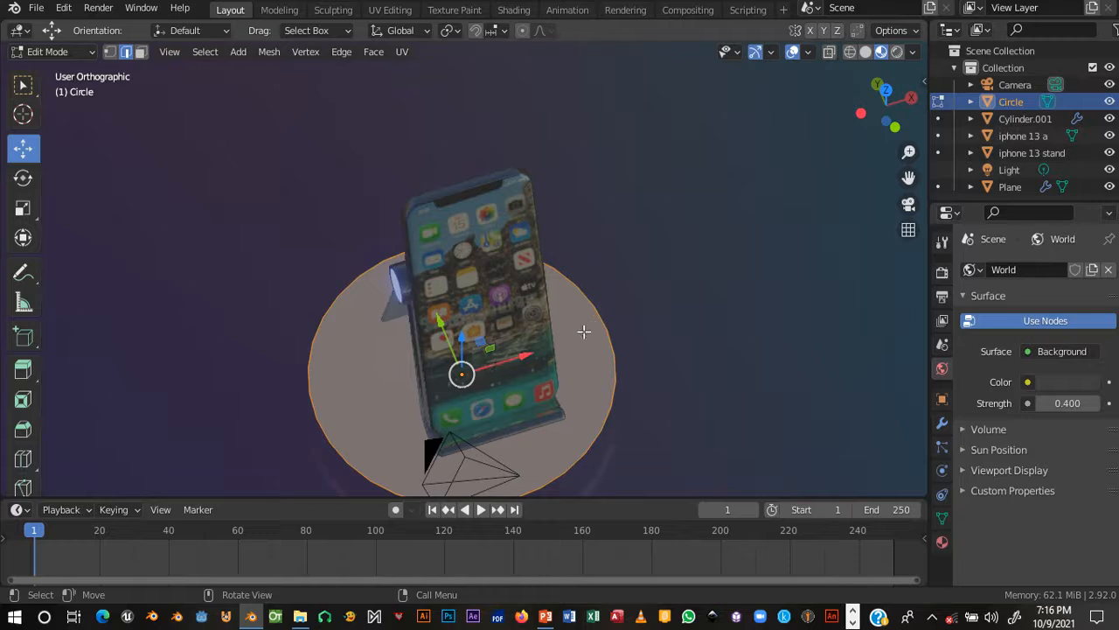
pyautogui.click(545, 358)
pyautogui.moveTo(545, 358); pyautogui.dragTo(491, 335, button='middle')
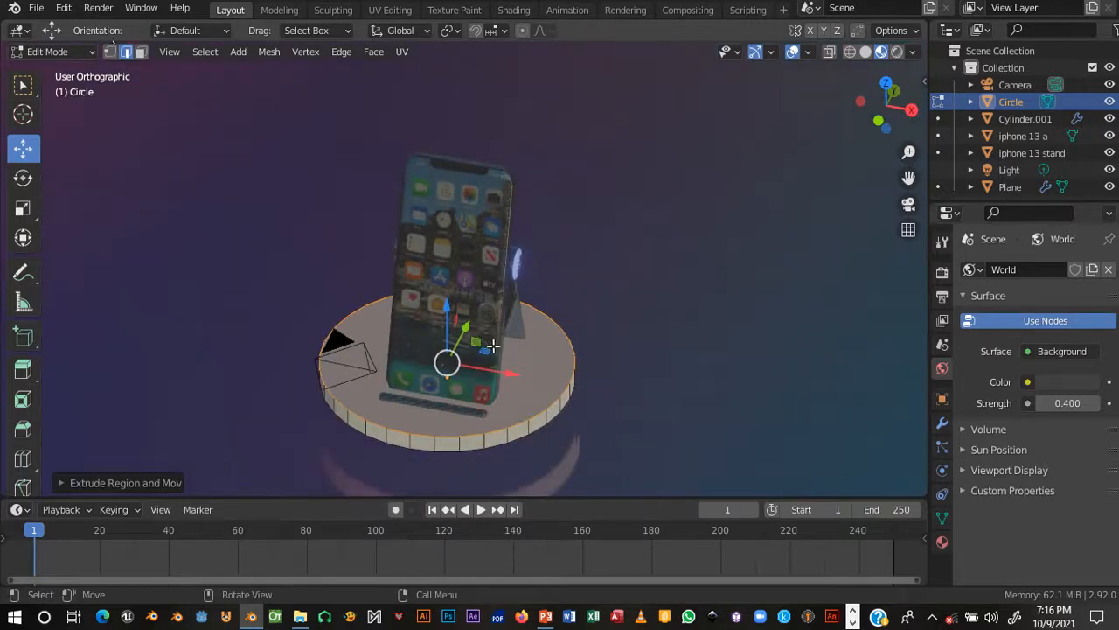
# - Extrude the disc's top face in place and scale it inward slightly to leave a narrow outer rim
pyautogui.press('e')
pyautogui.rightClick(493, 346)
pyautogui.press('s')
pyautogui.click(582, 420)
pyautogui.press('Tab')
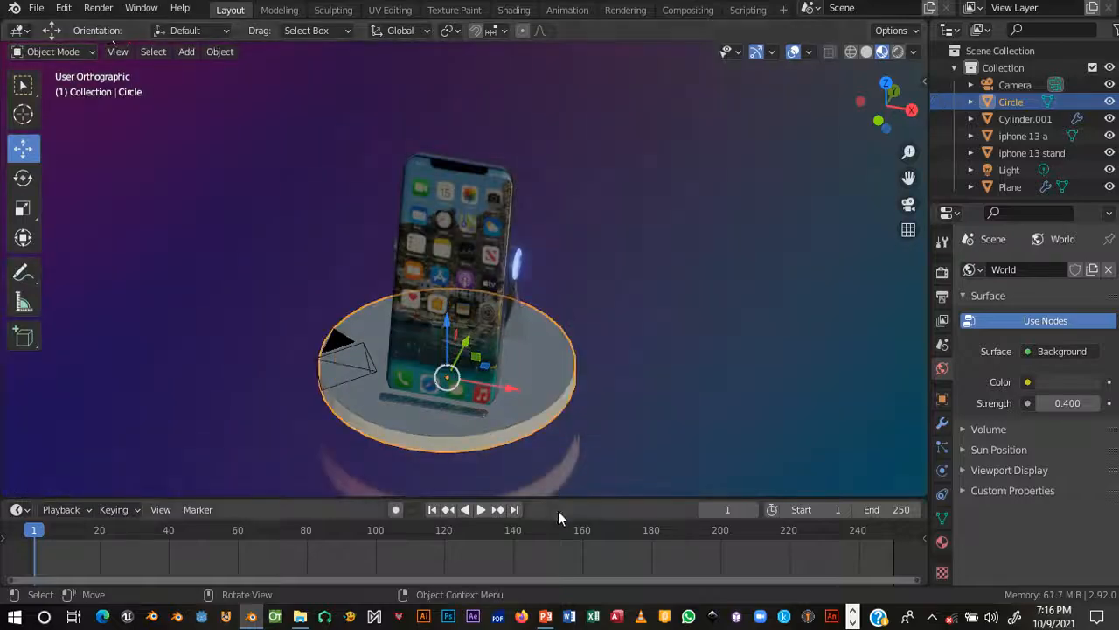
# - Extrude the disc's inner top face upward into a second tier, and lower the whole base beneath the phone
pyautogui.click(542, 617)
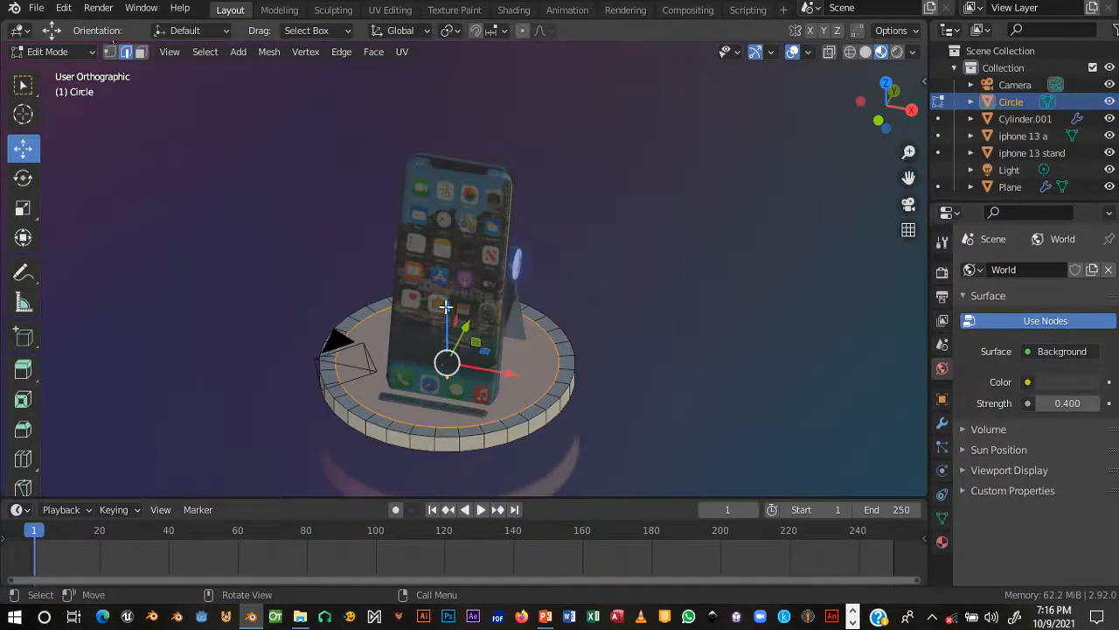
pyautogui.moveTo(447, 306); pyautogui.dragTo(441, 283)
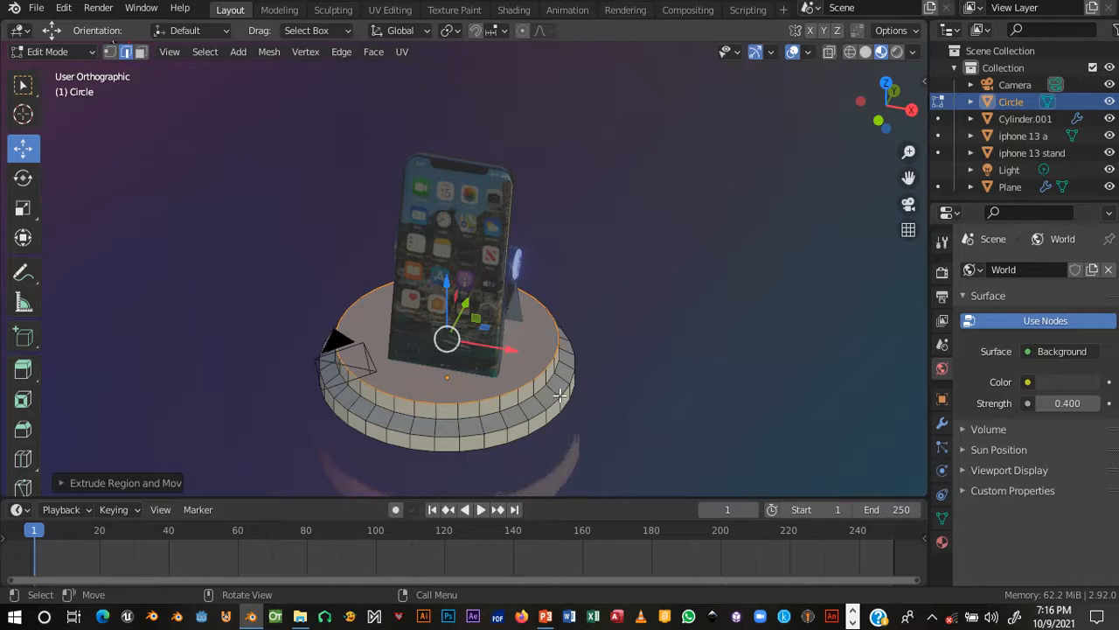
pyautogui.press('Tab')
pyautogui.moveTo(445, 321); pyautogui.dragTo(462, 350)
pyautogui.moveTo(462, 351)
pyautogui.mouseDown(button='middle')
pyautogui.moveTo(388, 364)
pyautogui.moveTo(355, 345)
pyautogui.moveTo(478, 357)
pyautogui.mouseUp(button='middle')
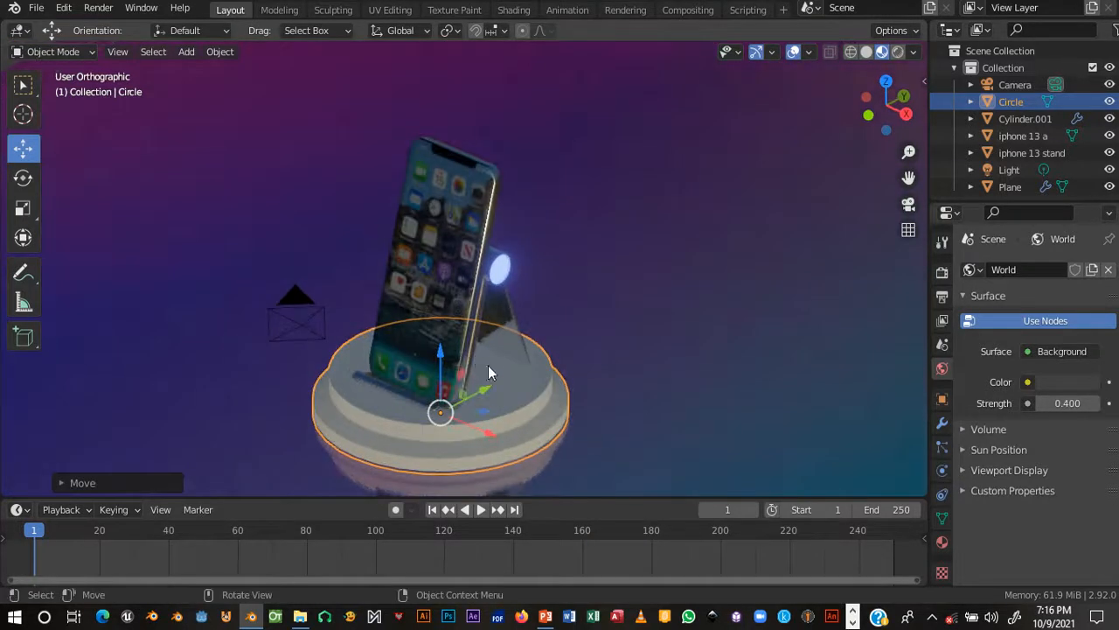
# - Add a Bevel modifier to the round base with an amount of 0.04 m and 5 segments
pyautogui.click(942, 422)
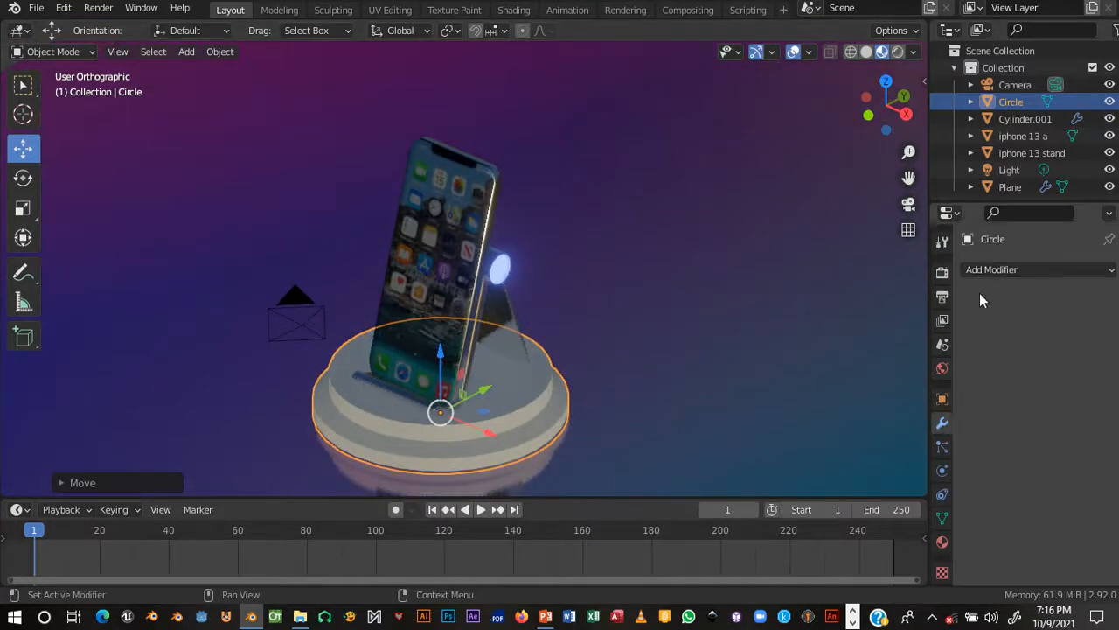
pyautogui.click(980, 270)
pyautogui.click(791, 336)
pyautogui.moveTo(640, 379); pyautogui.dragTo(598, 340, button='middle')
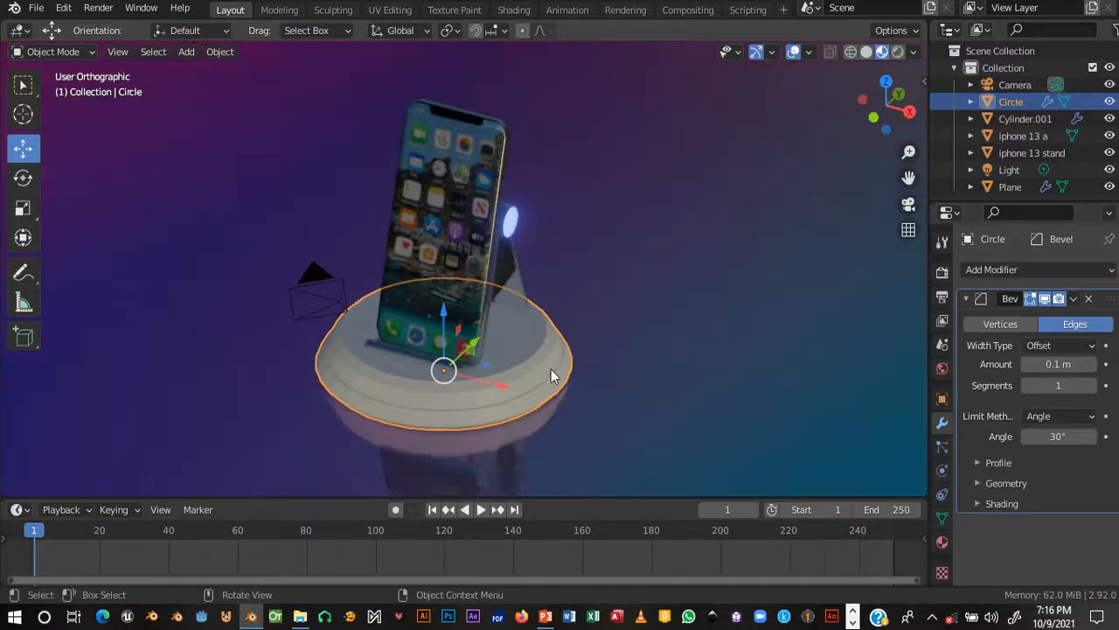
pyautogui.moveTo(1083, 365)
pyautogui.mouseDown()
pyautogui.moveTo(1062, 364)
pyautogui.moveTo(1097, 364)
pyautogui.mouseUp()
pyautogui.click(1093, 387)
pyautogui.click(1093, 387)
pyautogui.click(1093, 386)
pyautogui.click(1093, 386)
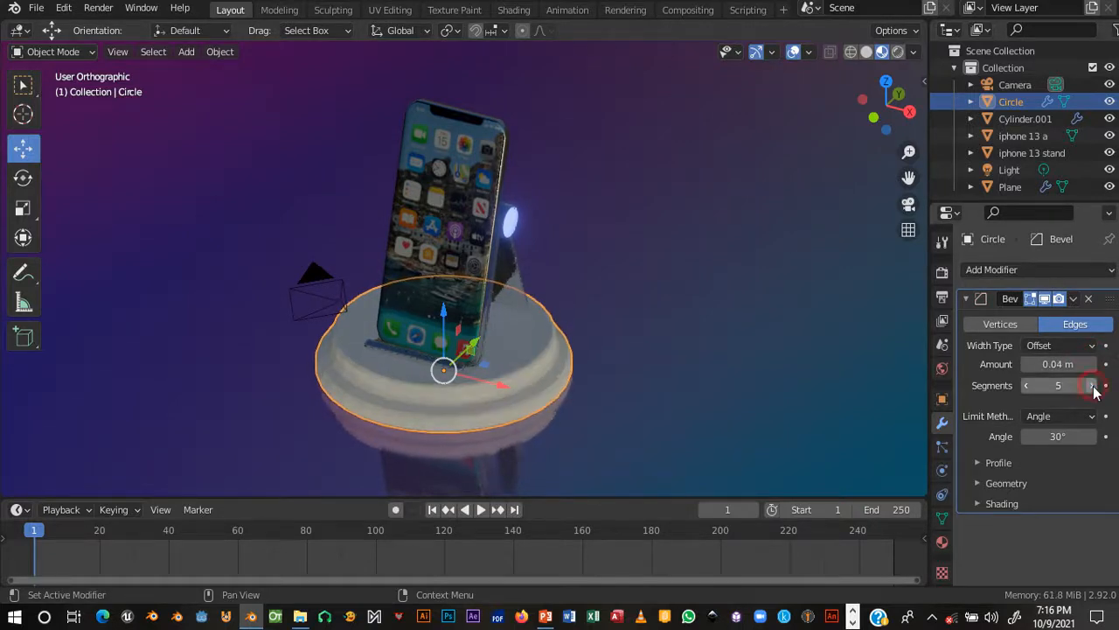
# - Apply smooth shading to the round base
pyautogui.moveTo(430, 437); pyautogui.dragTo(468, 422, button='middle')
pyautogui.rightClick(433, 315)
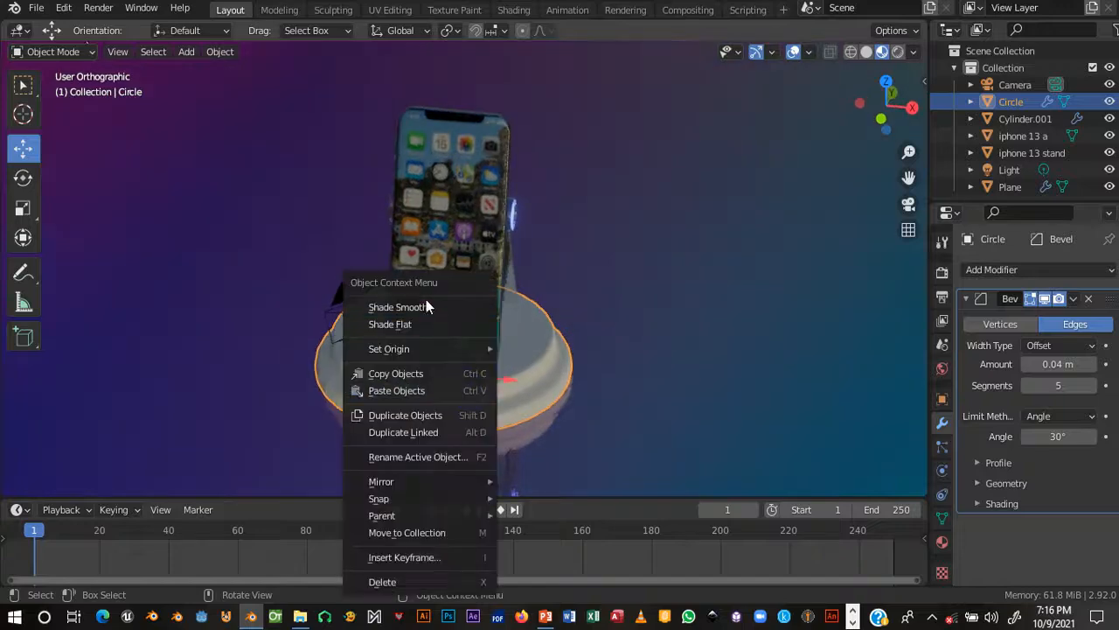
pyautogui.click(428, 305)
pyautogui.moveTo(662, 355); pyautogui.dragTo(590, 394, button='middle')
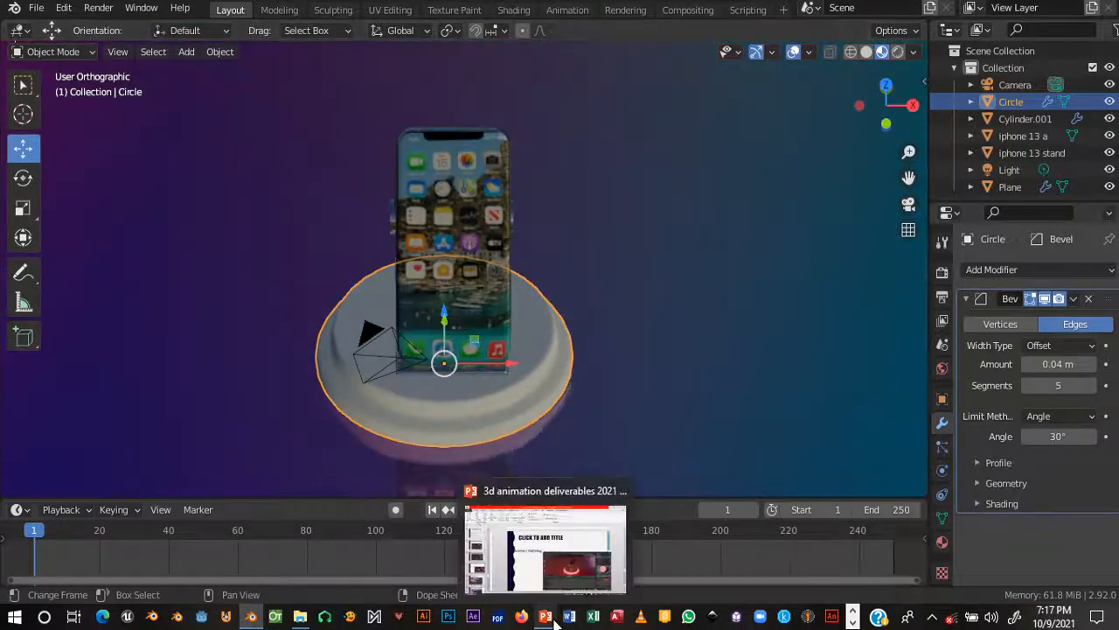
# - Switch to PowerPoint to examine the glowing base on the Automatic Keyframing slide, and return to Blender
pyautogui.click(546, 616)
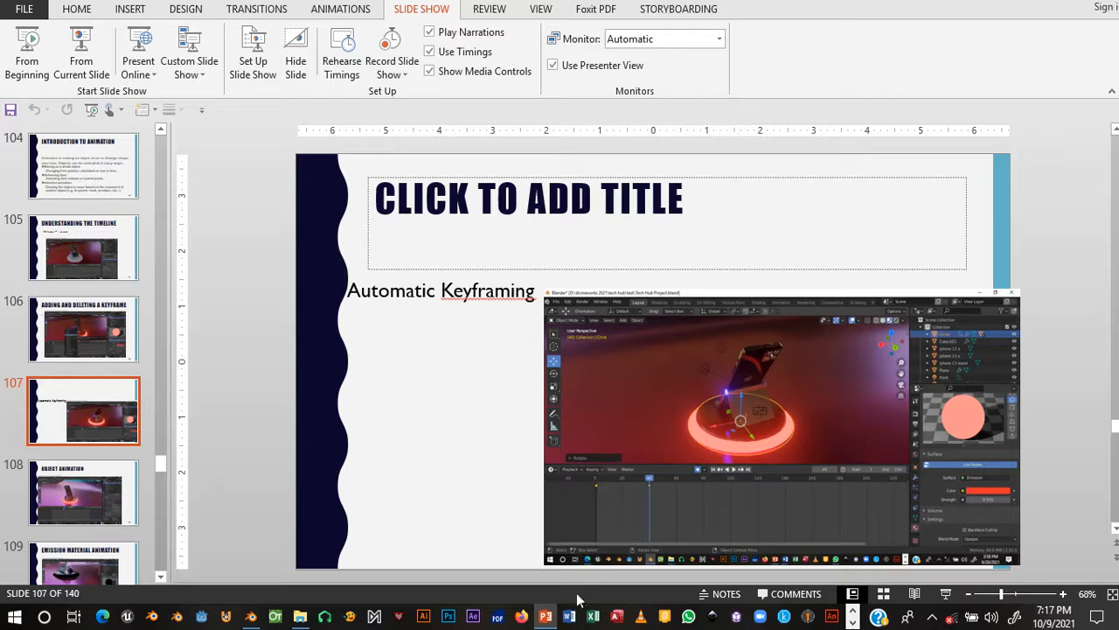
pyautogui.moveTo(552, 618)
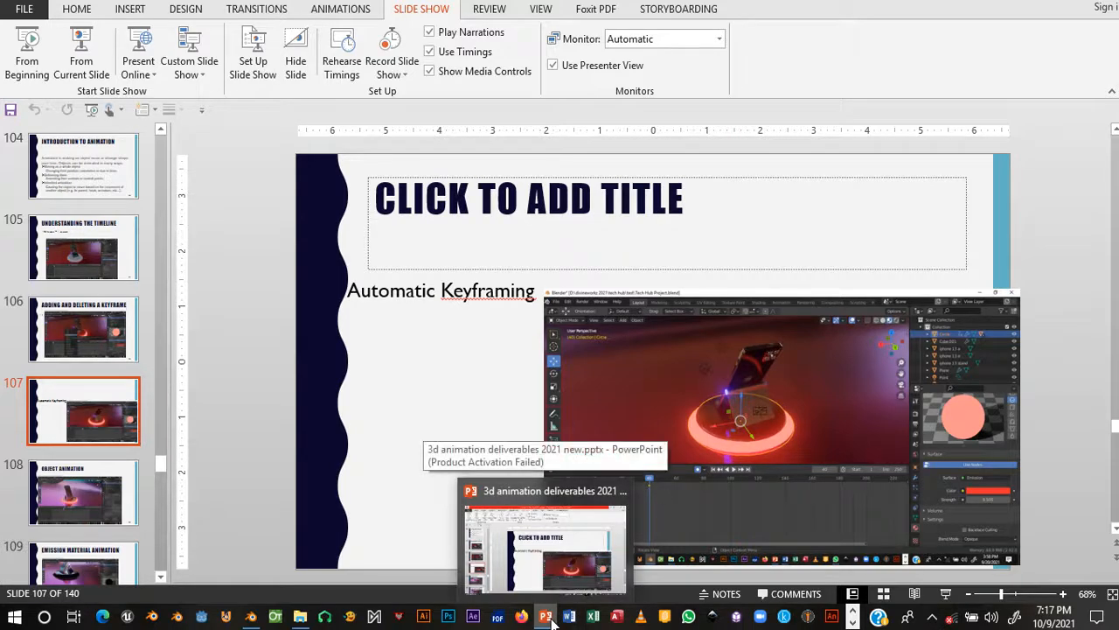
pyautogui.hotkey('alt', 'Tab')
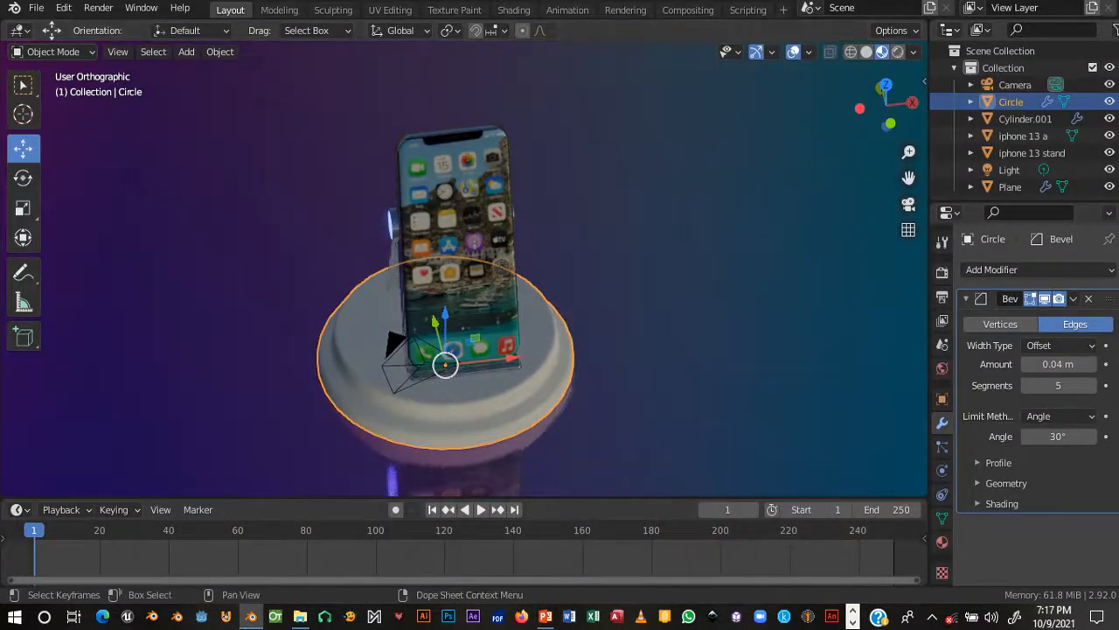
pyautogui.click(549, 618)
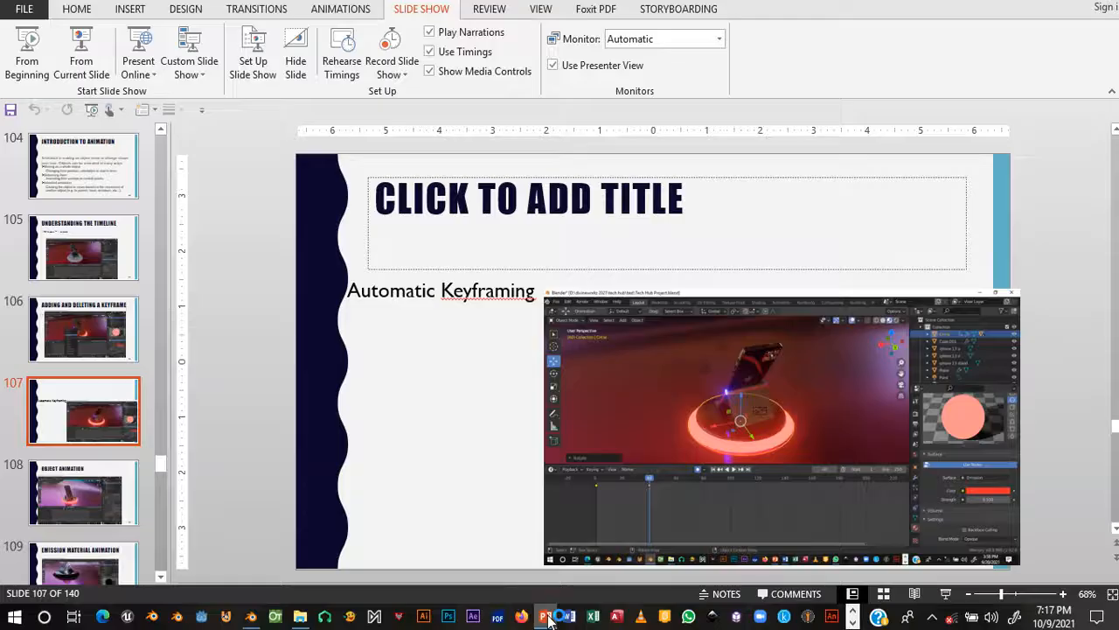
pyautogui.click(729, 200)
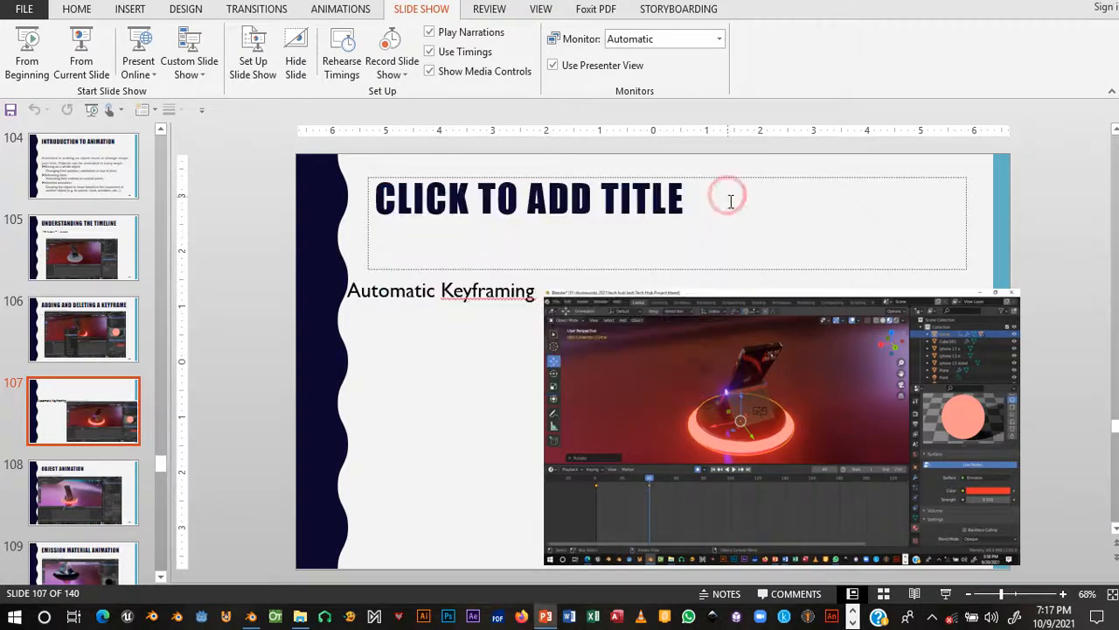
pyautogui.click(545, 618)
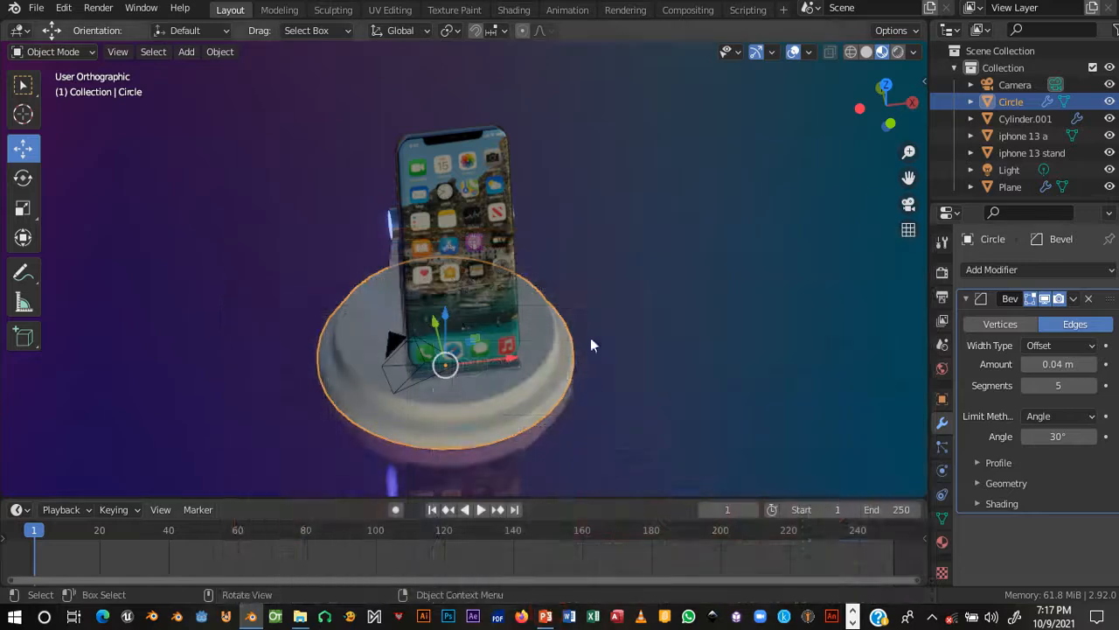
# - Create a new material for the round base and name it base
pyautogui.click(942, 542)
pyautogui.click(1020, 341)
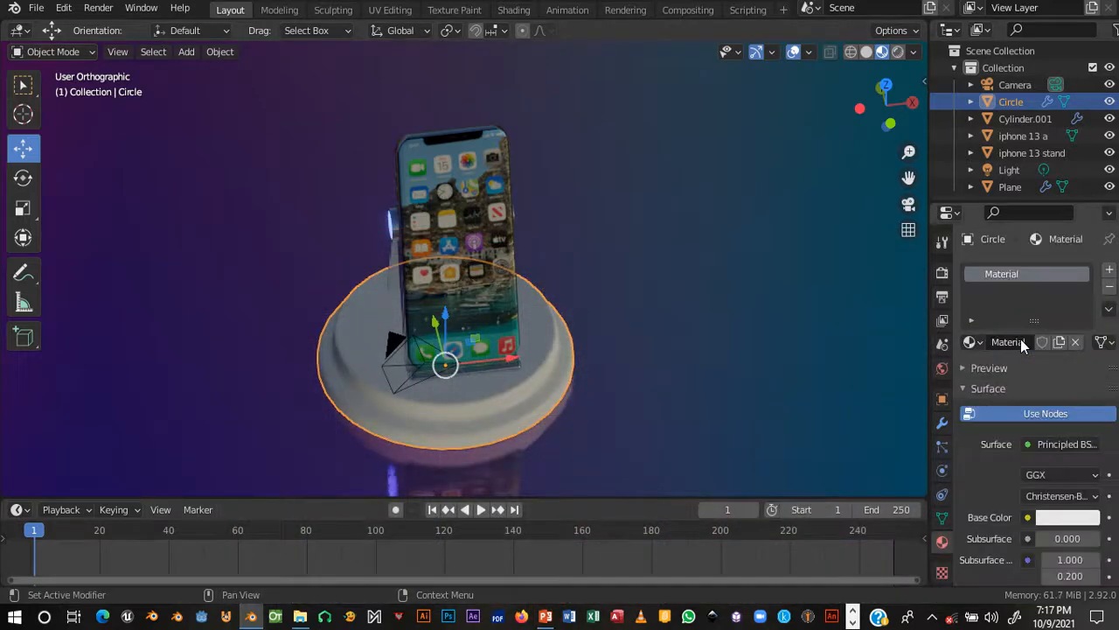
pyautogui.click(1021, 342)
pyautogui.write('base')
pyautogui.press('Return')
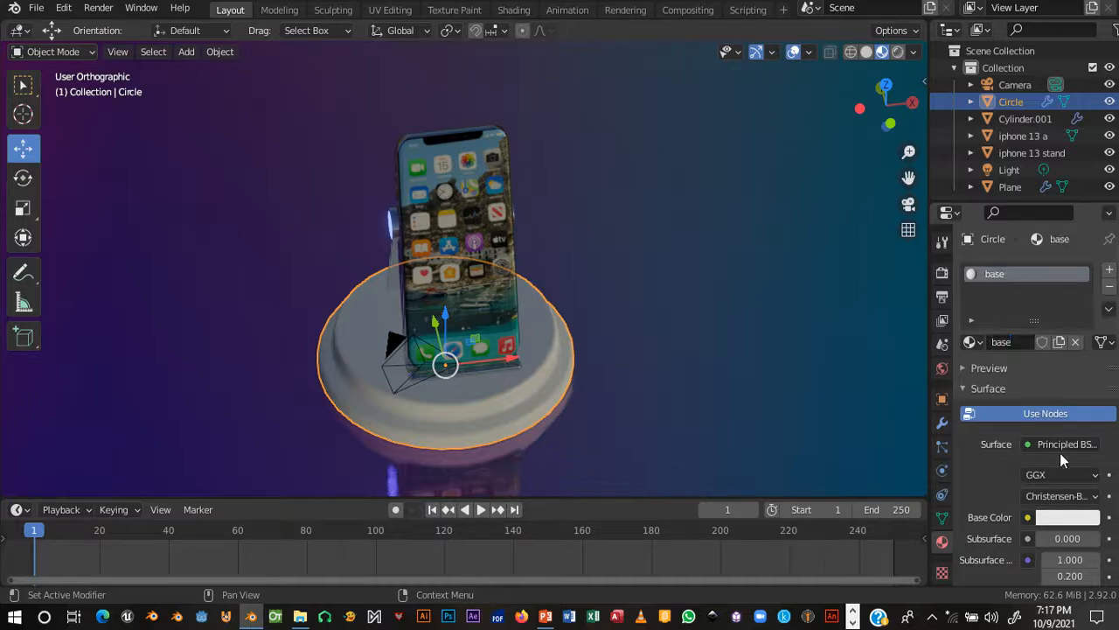
# - Set the base material's Metallic to 1.000 and its Roughness to 0.133
pyautogui.scroll(-5, 1054, 465)
pyautogui.moveTo(1050, 470); pyautogui.dragTo(1100, 470)
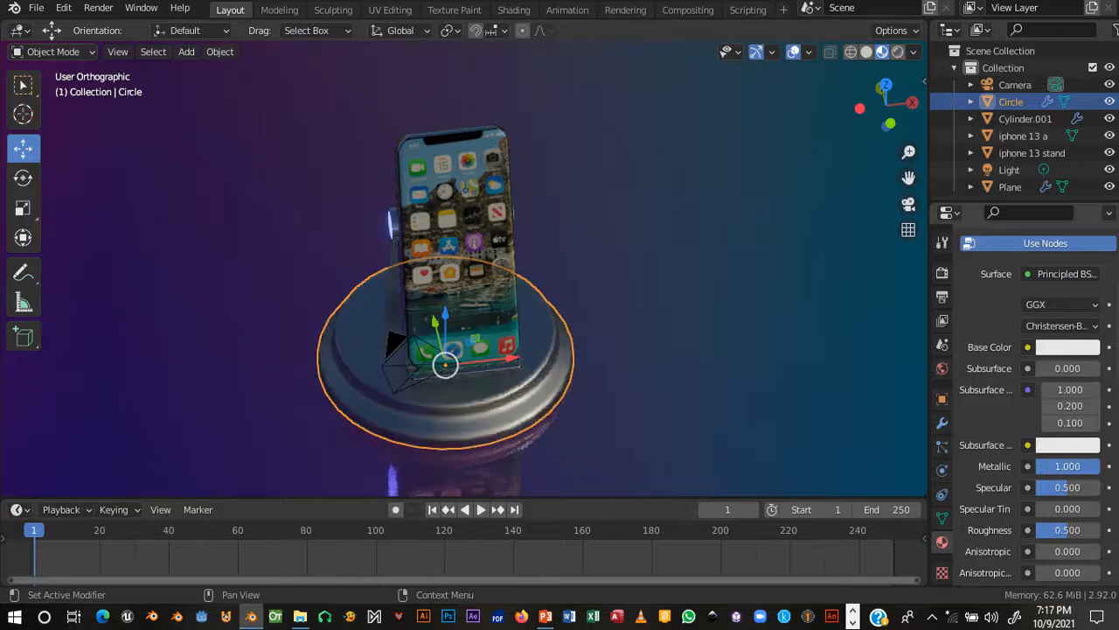
pyautogui.moveTo(1067, 529); pyautogui.dragTo(1044, 530)
pyautogui.press('space')
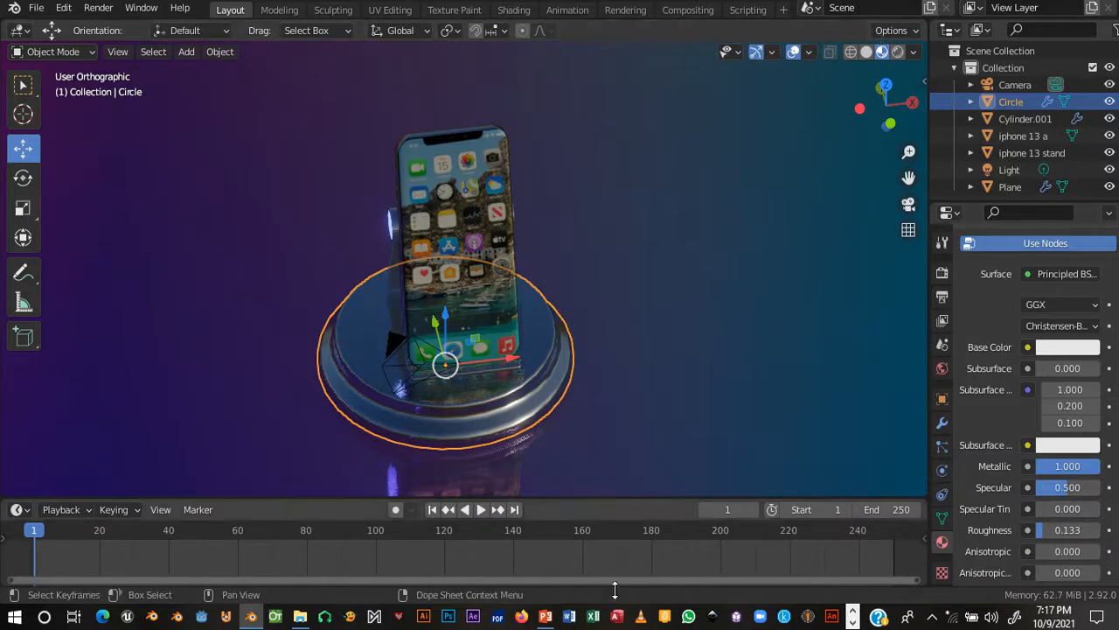
# - Check the reference slide in PowerPoint, return to Blender and select the face loop around the base's lower rim in Edit Mode
pyautogui.click(545, 617)
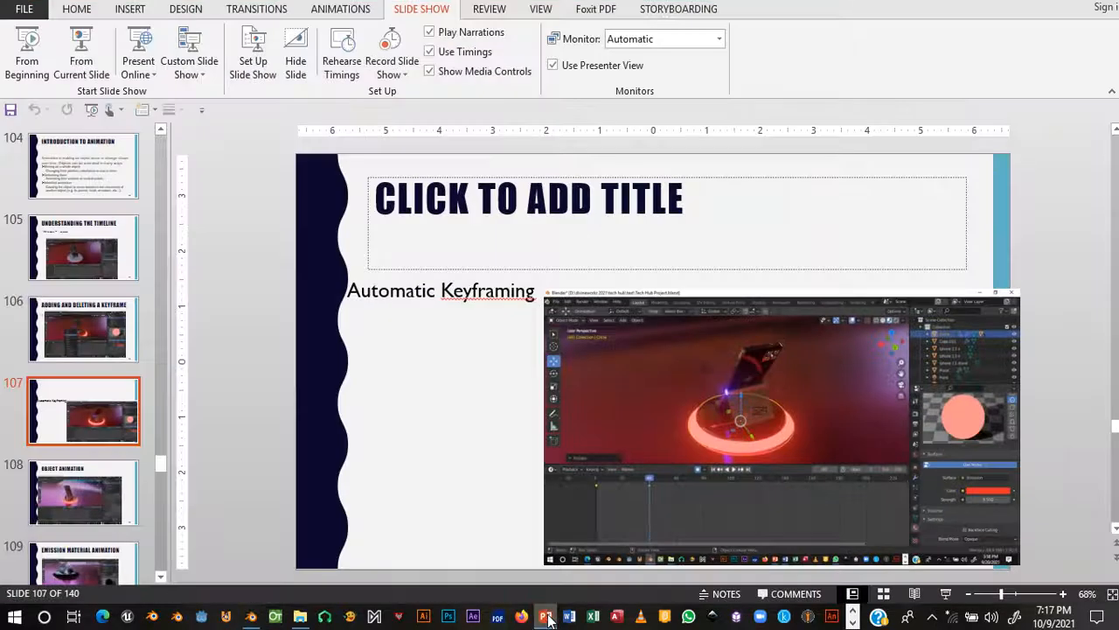
pyautogui.click(251, 618)
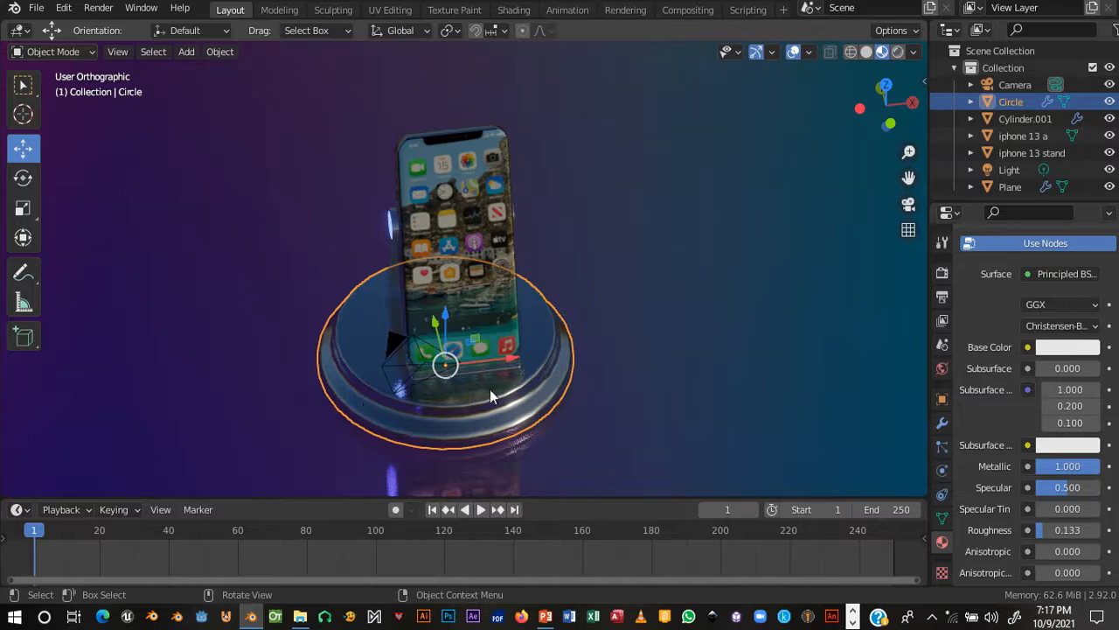
pyautogui.press('Tab')
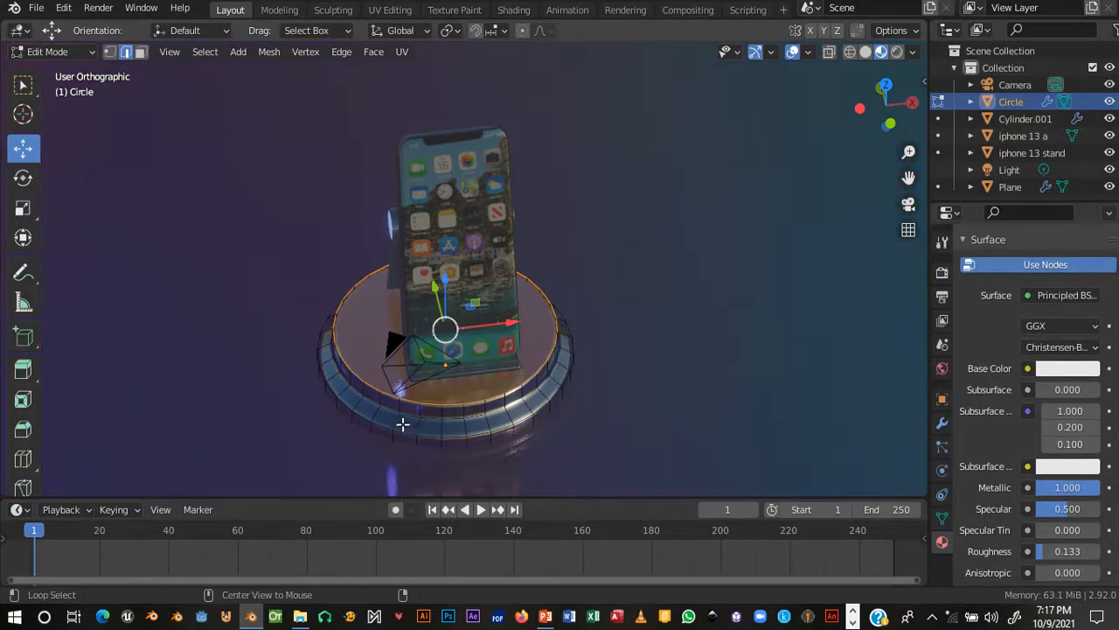
pyautogui.keyDown('alt'); pyautogui.click(407, 423); pyautogui.keyUp('alt')
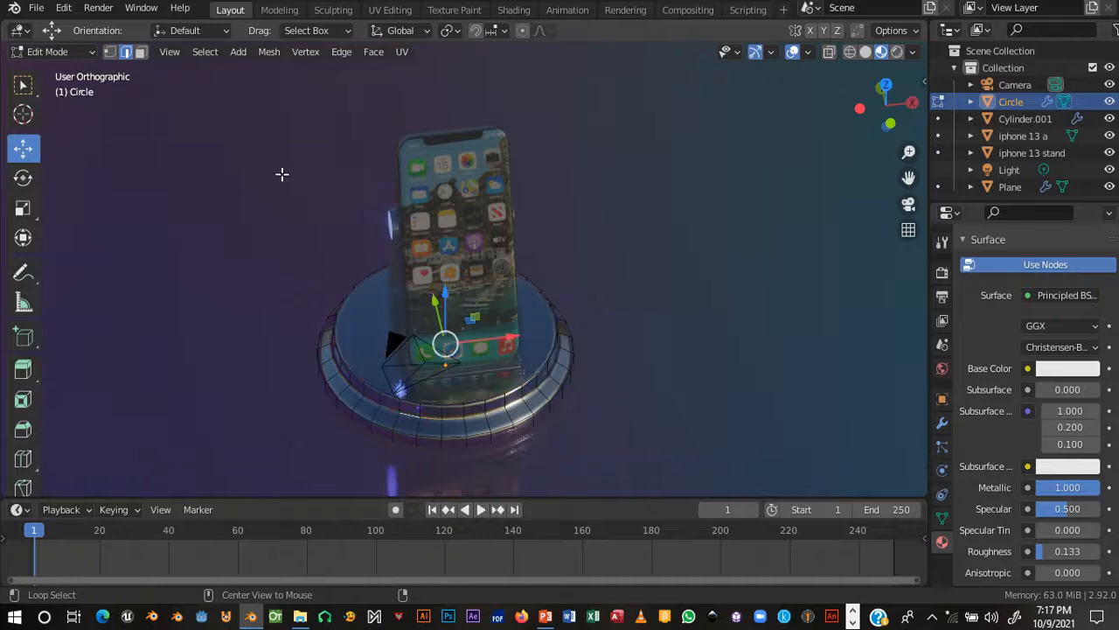
pyautogui.click(140, 52)
pyautogui.click(140, 52)
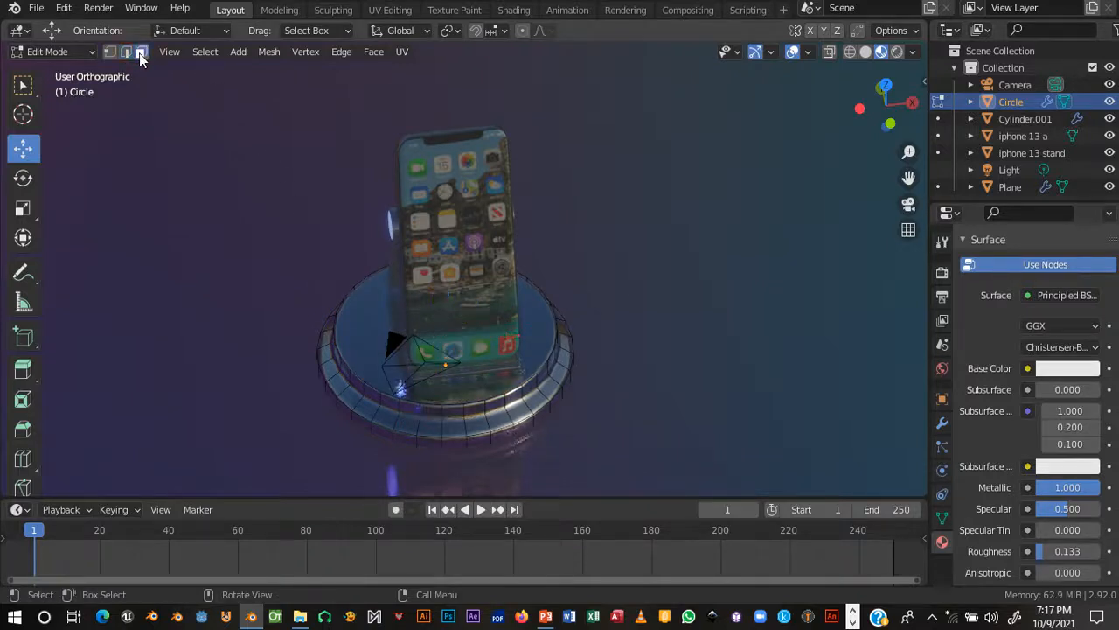
pyautogui.keyDown('alt'); pyautogui.click(408, 423); pyautogui.keyUp('alt')
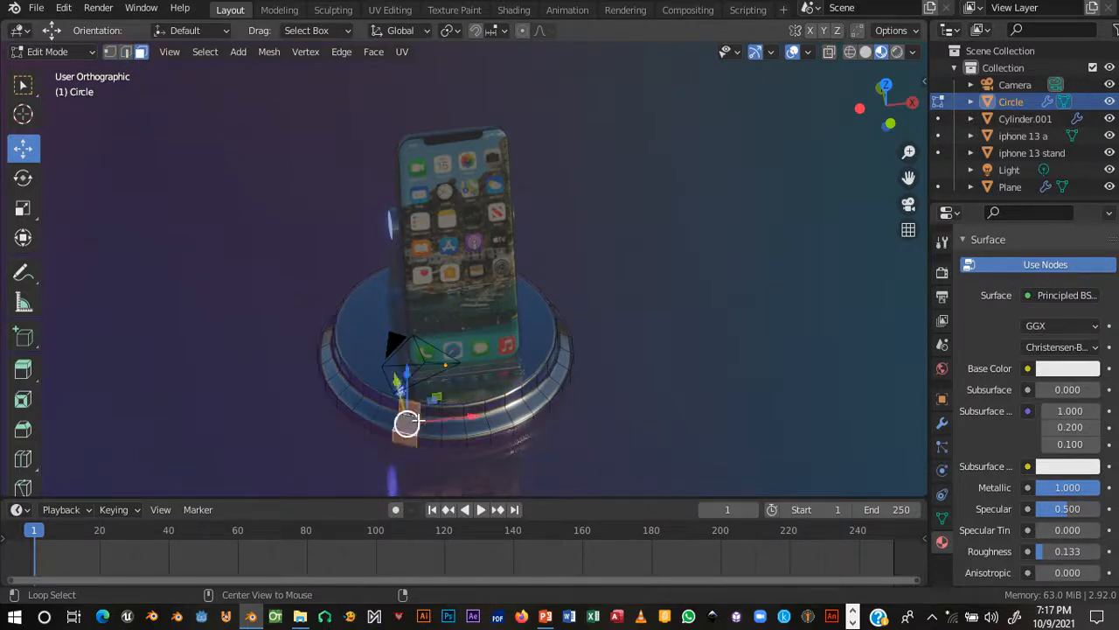
pyautogui.click(430, 425)
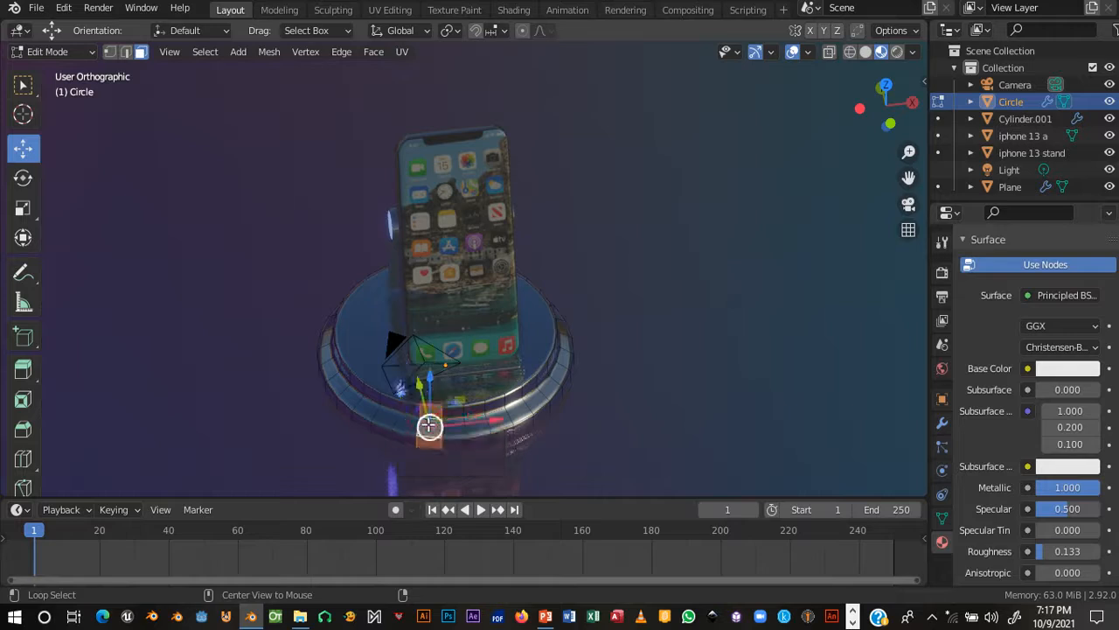
pyautogui.keyDown('alt'); pyautogui.click(359, 400); pyautogui.keyUp('alt')
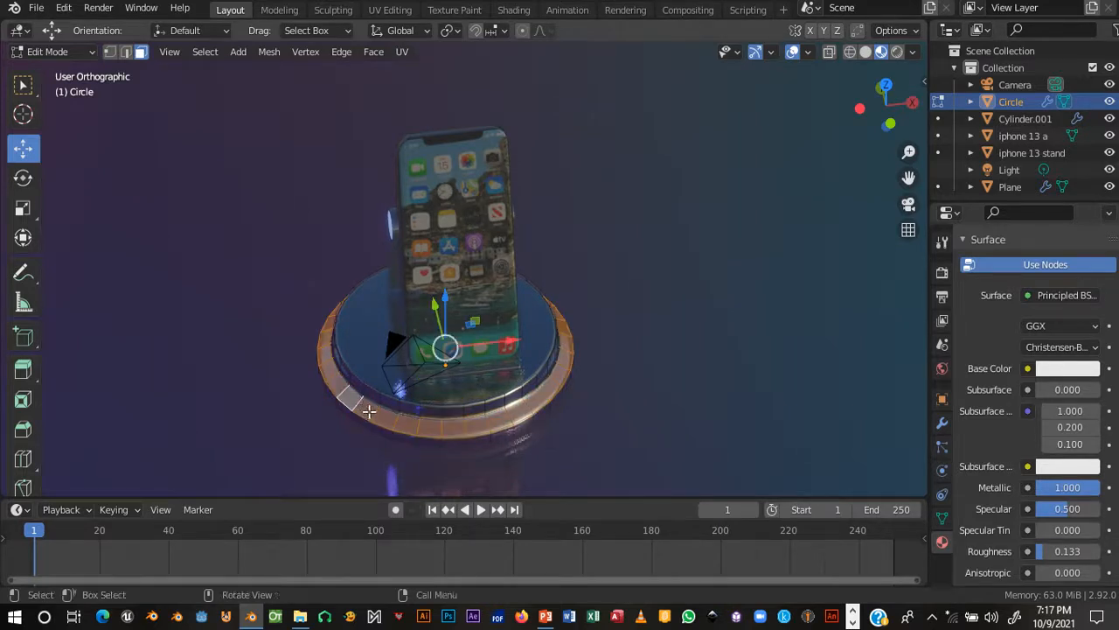
pyautogui.click(375, 397)
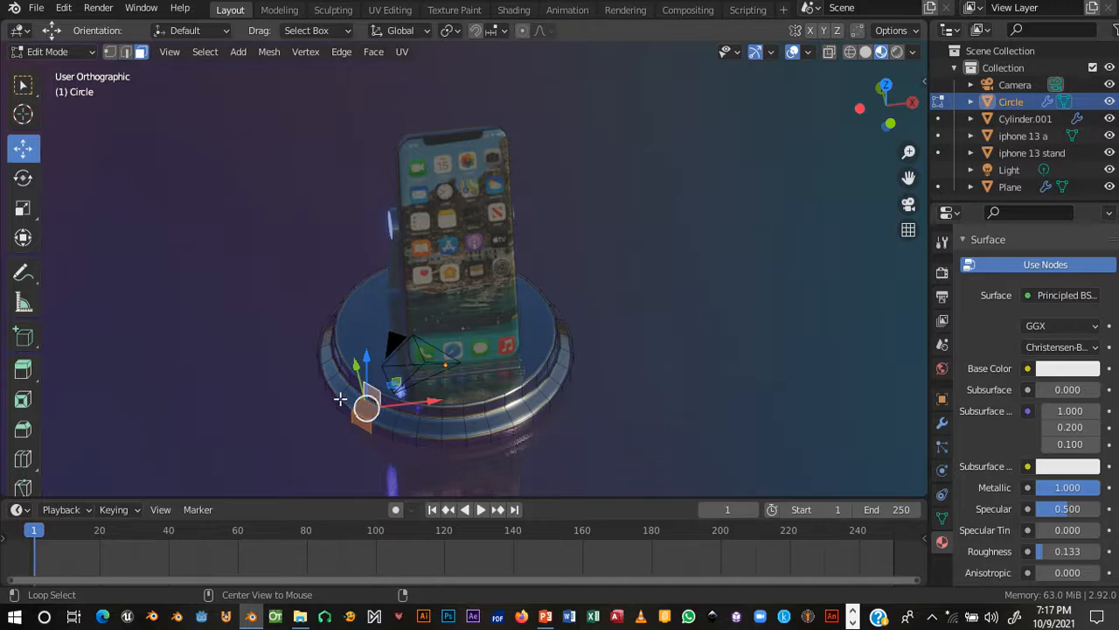
pyautogui.click(341, 382)
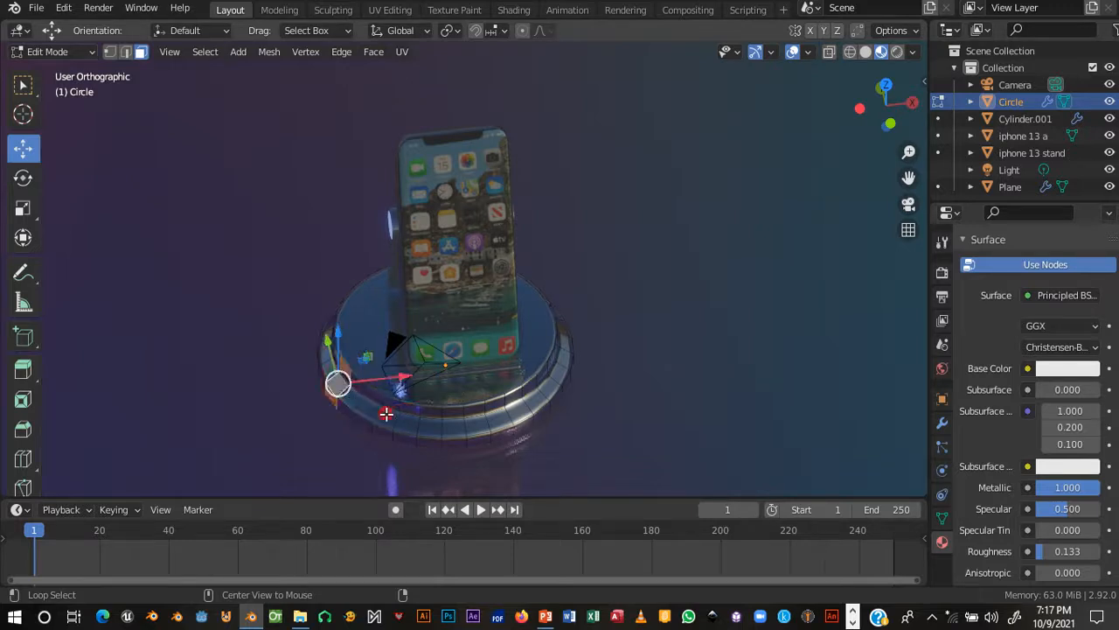
pyautogui.keyDown('alt'); pyautogui.click(416, 422); pyautogui.keyUp('alt')
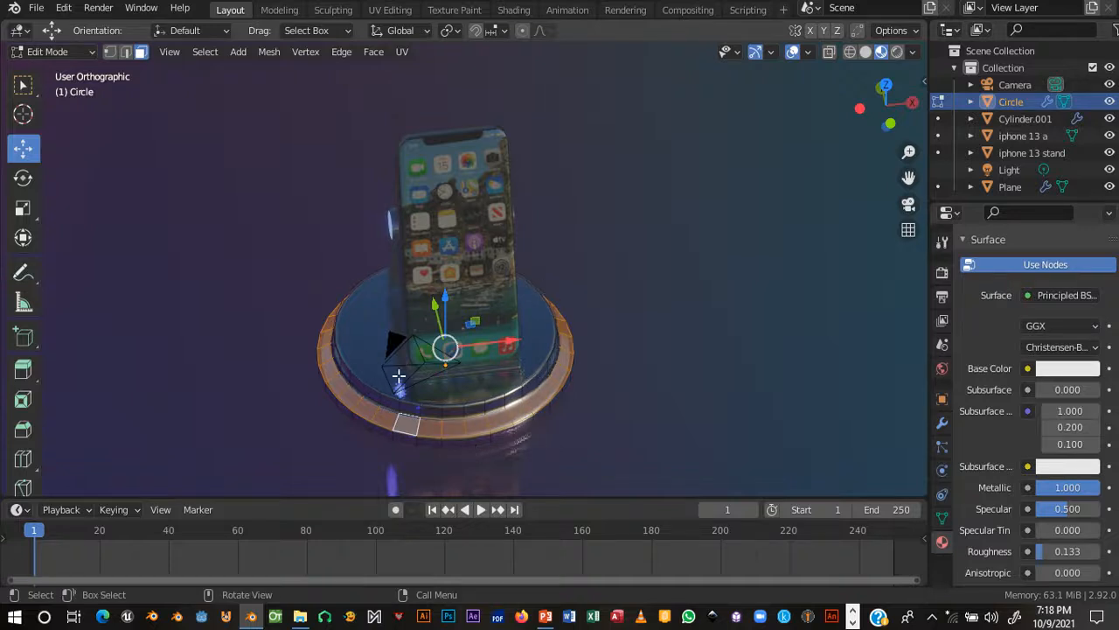
# - Try adding the upper tier's side face loop to the rim selection, and undo the addition
pyautogui.moveTo(398, 374); pyautogui.dragTo(419, 365, button='middle')
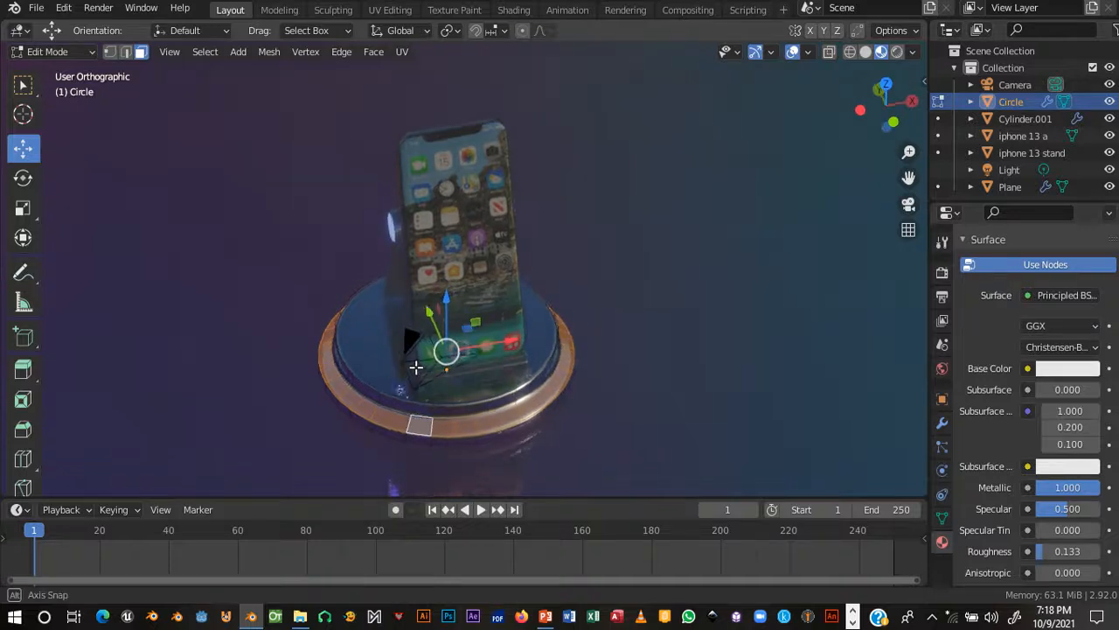
pyautogui.keyDown('alt'); pyautogui.click(446, 410); pyautogui.keyUp('alt')
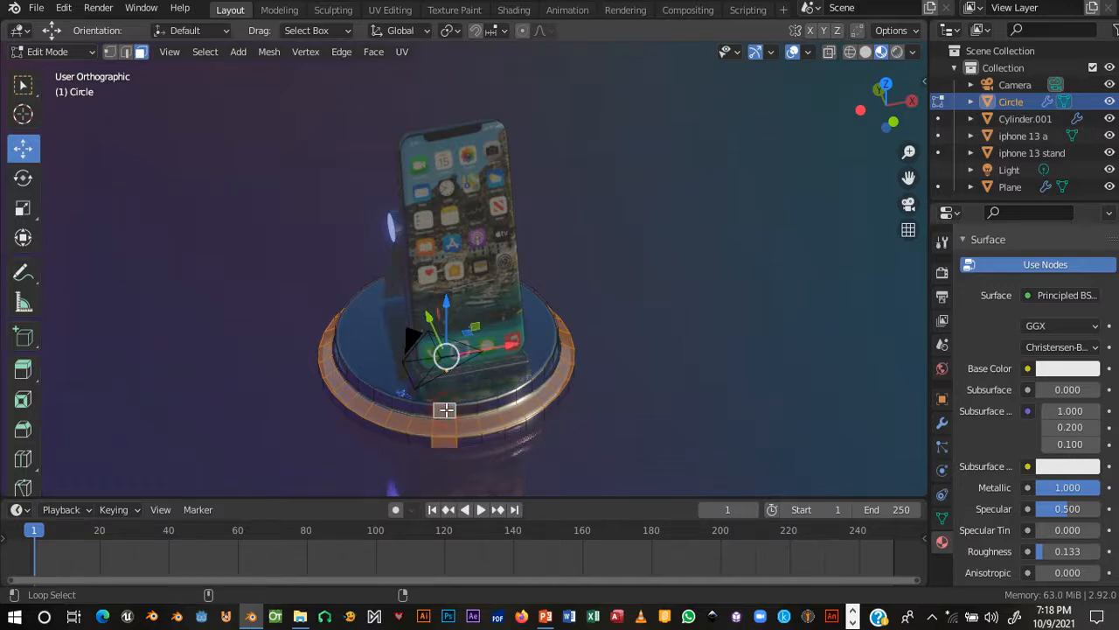
pyautogui.keyDown('alt'); pyautogui.click(453, 421); pyautogui.keyUp('alt')
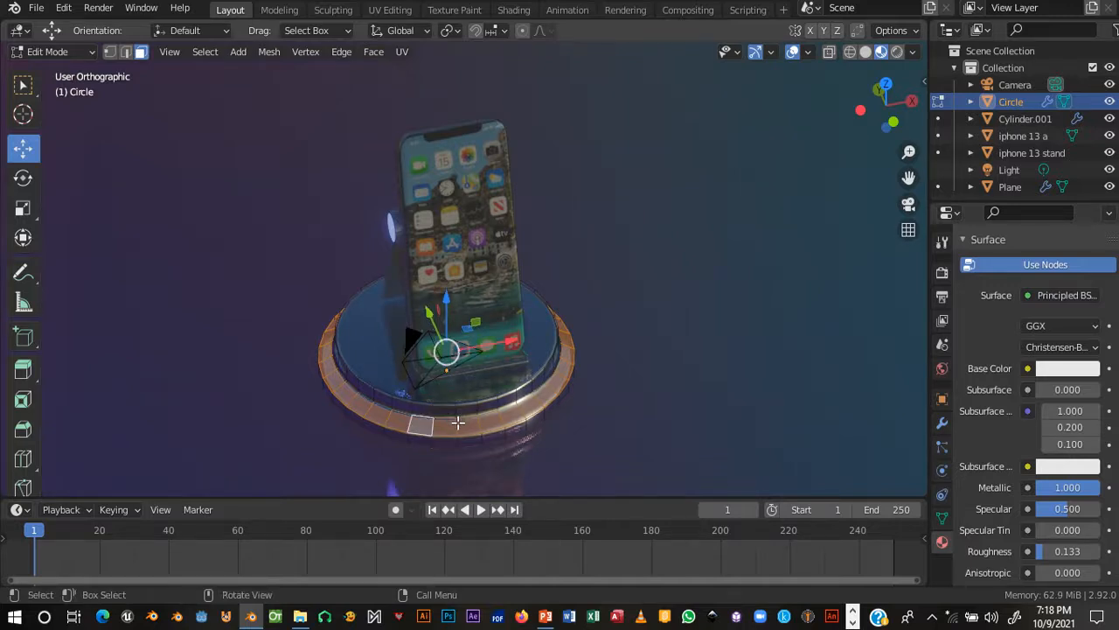
pyautogui.keyDown('alt'); pyautogui.click(474, 406); pyautogui.keyUp('alt')
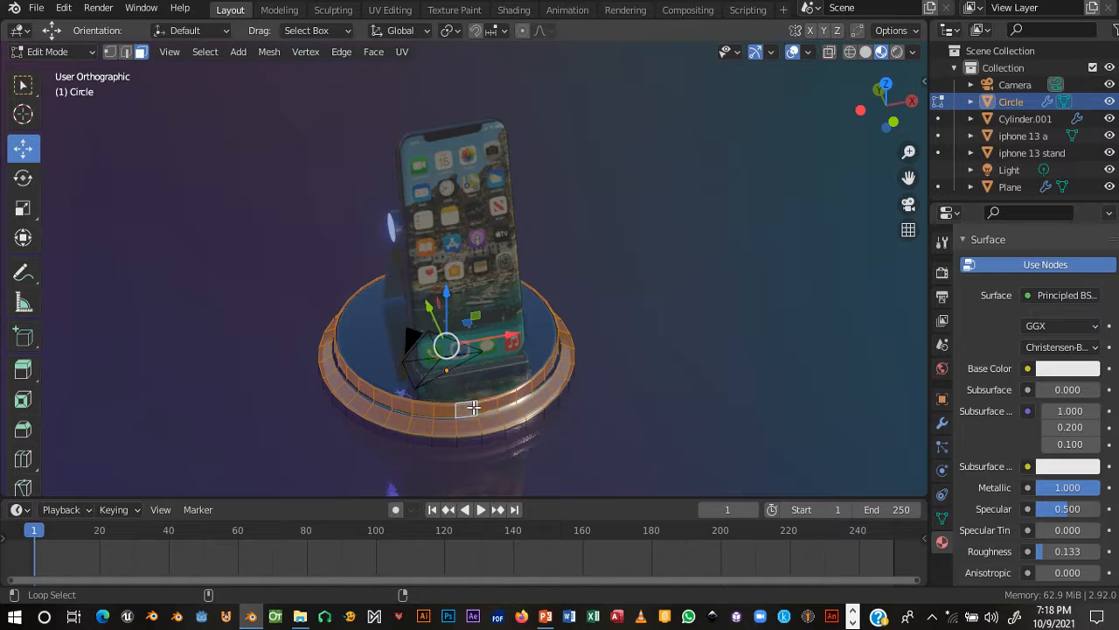
pyautogui.moveTo(474, 407); pyautogui.dragTo(376, 340, button='middle')
pyautogui.scroll(3, 334, 418)
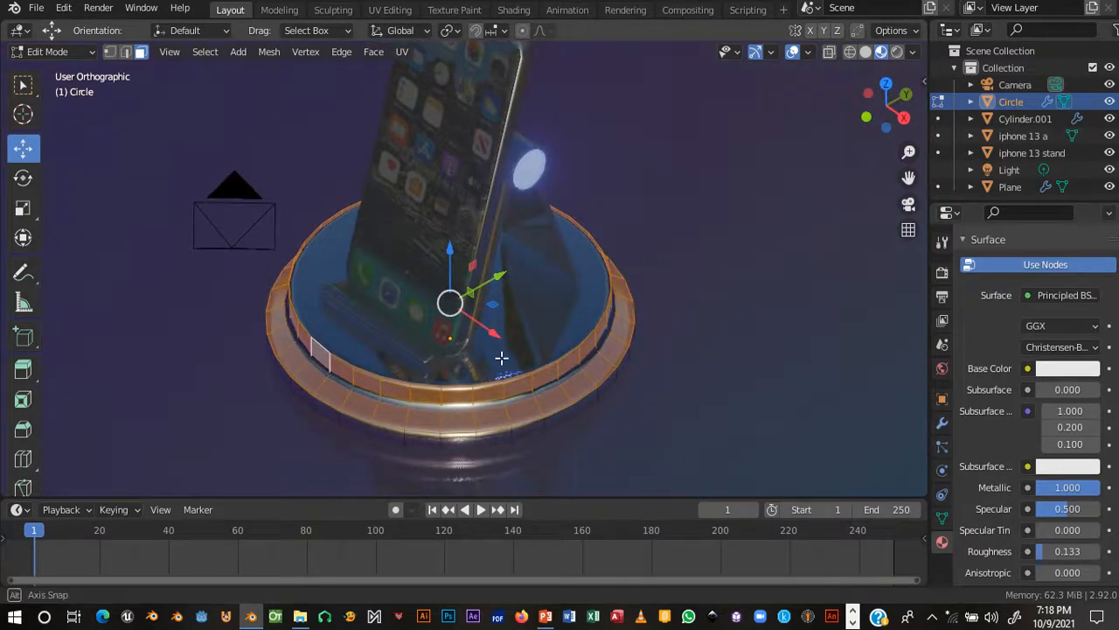
pyautogui.moveTo(499, 357); pyautogui.dragTo(577, 367, button='middle')
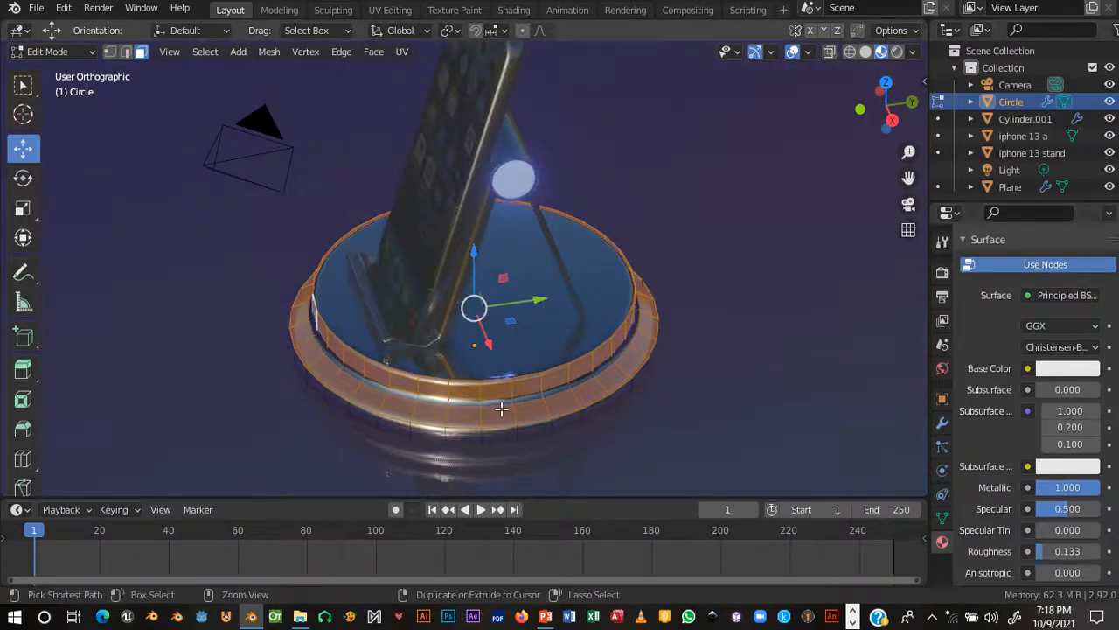
pyautogui.hotkey('ctrl', 'z')
# - Add a second material slot to the base and create a new material in it named glow
pyautogui.moveTo(575, 394); pyautogui.dragTo(630, 410, button='middle')
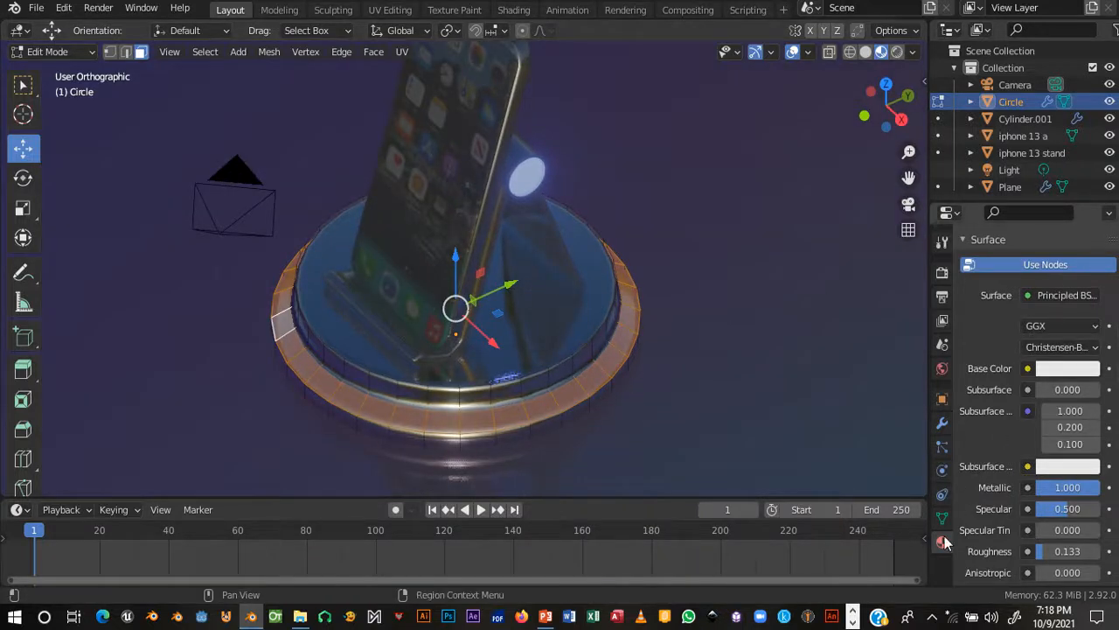
pyautogui.scroll(4, 1049, 393)
pyautogui.scroll(1, 1116, 328)
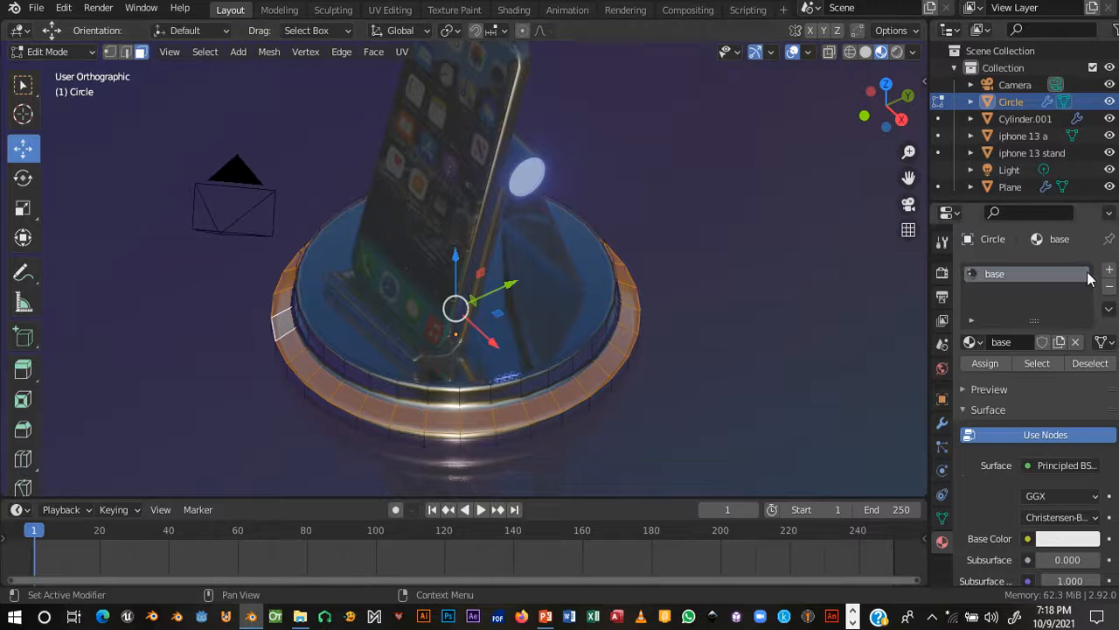
pyautogui.click(1110, 269)
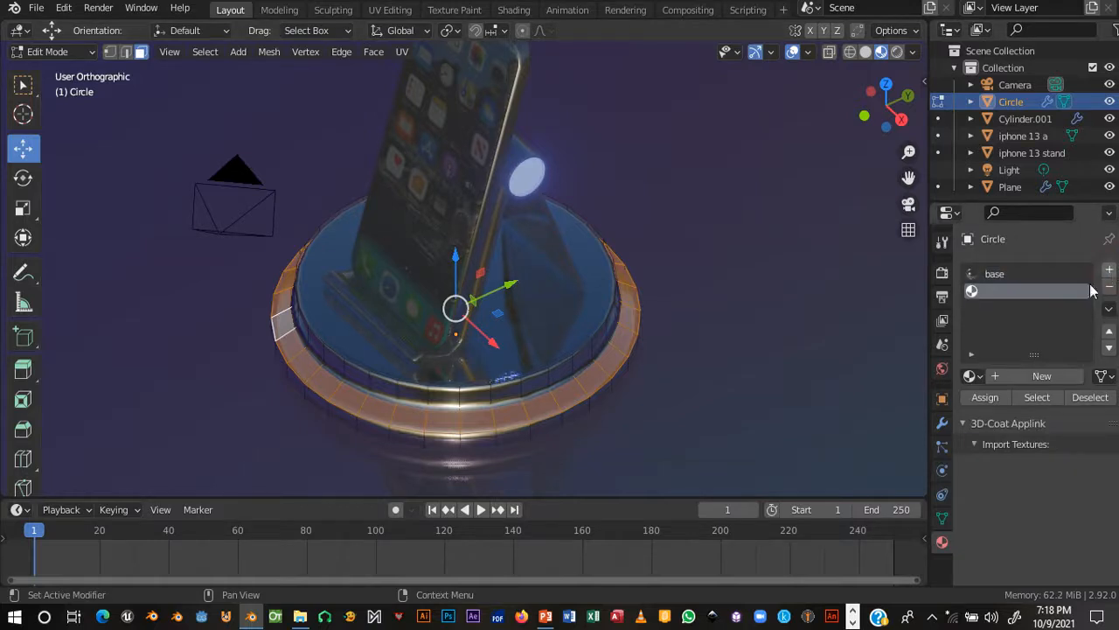
pyautogui.click(1026, 376)
pyautogui.doubleClick(1005, 295)
pyautogui.write('gloe')
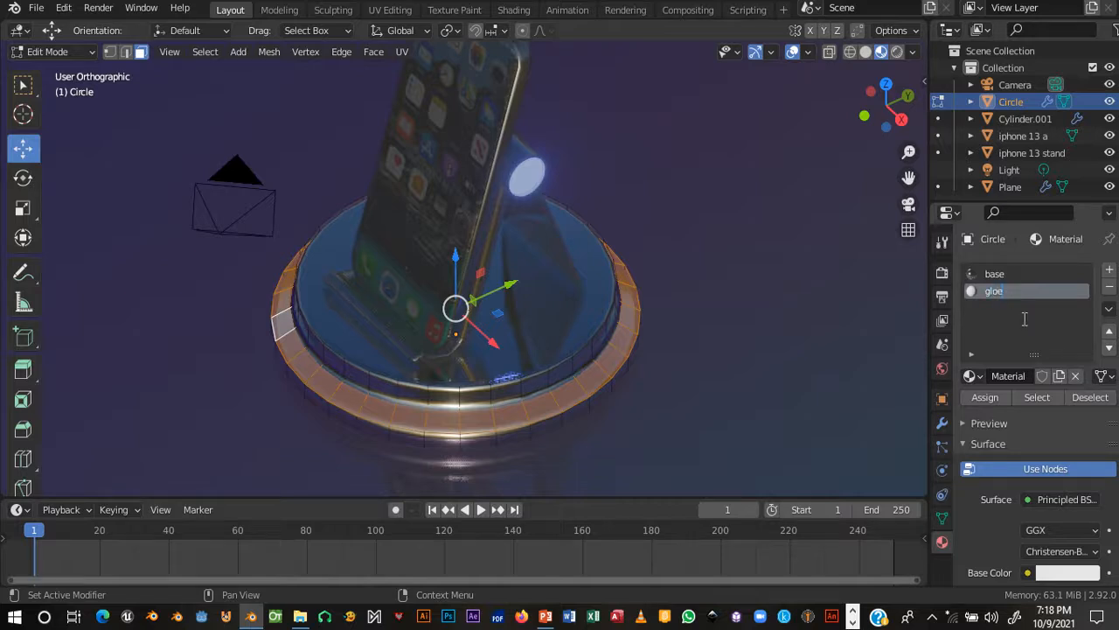
pyautogui.click(1039, 492)
pyautogui.scroll(-2, 1041, 494)
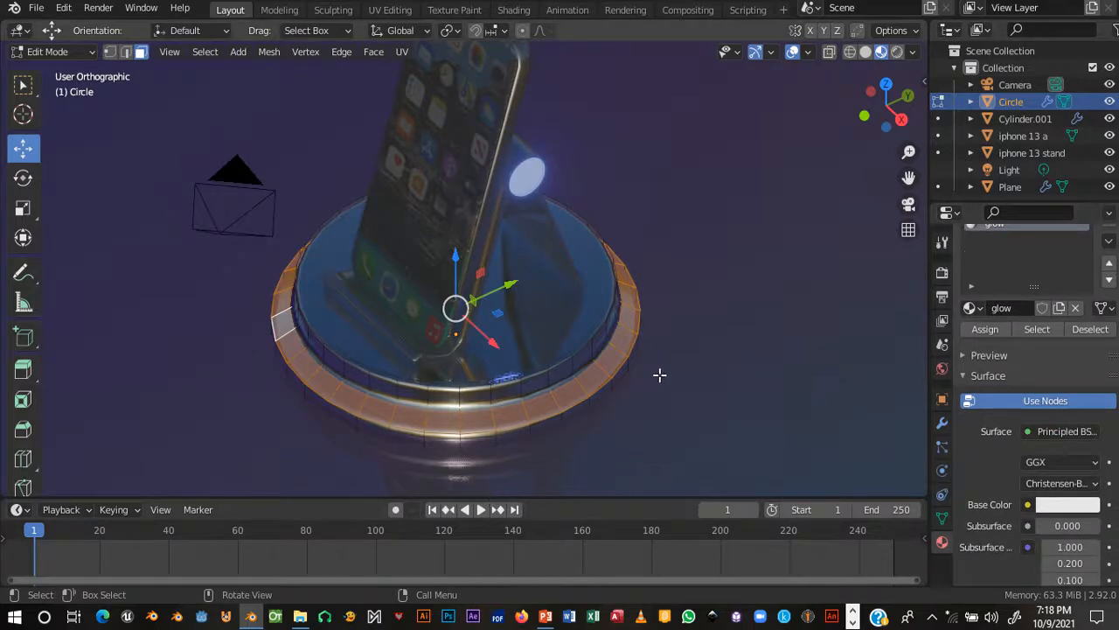
pyautogui.moveTo(659, 376); pyautogui.dragTo(700, 388, button='middle')
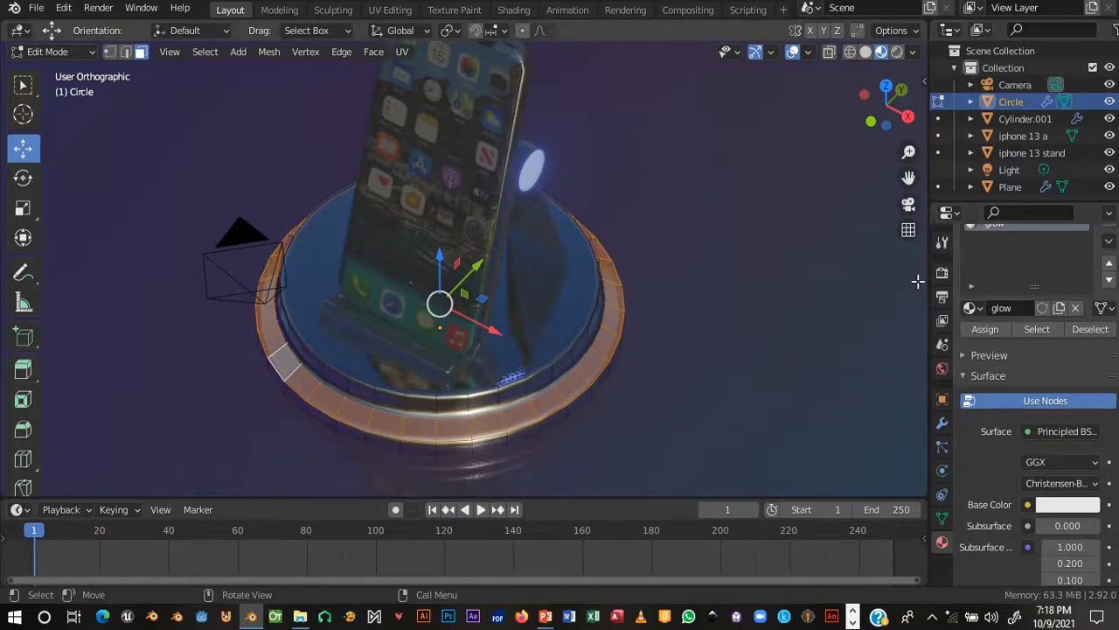
# - Assign the glow material to the base's selected rim faces and return to Object Mode
pyautogui.scroll(2, 1049, 275)
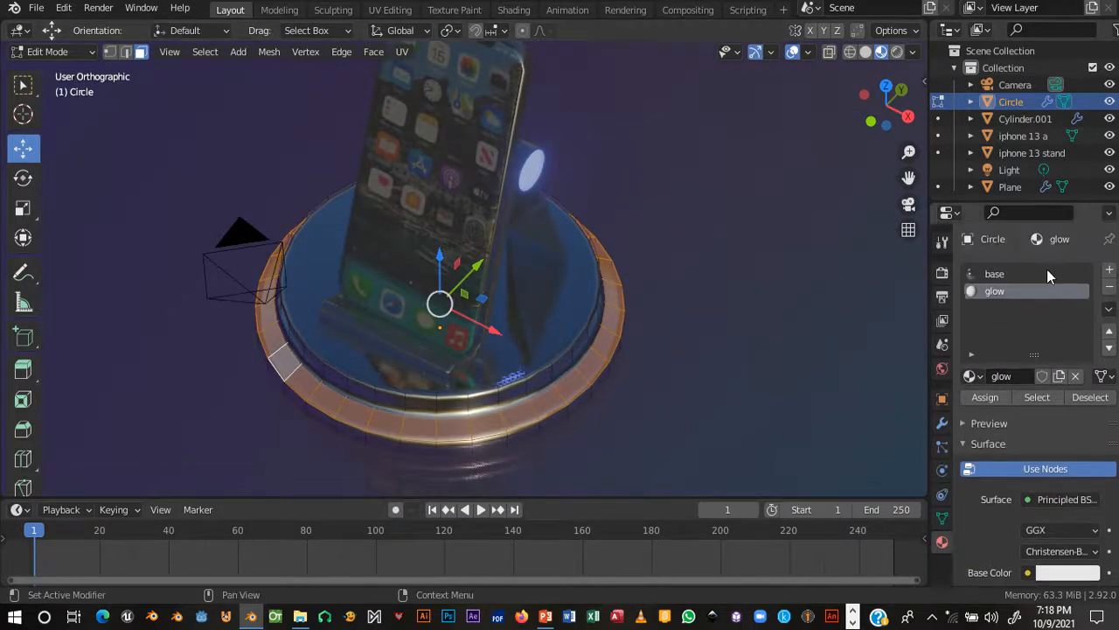
pyautogui.click(984, 396)
pyautogui.press('Tab')
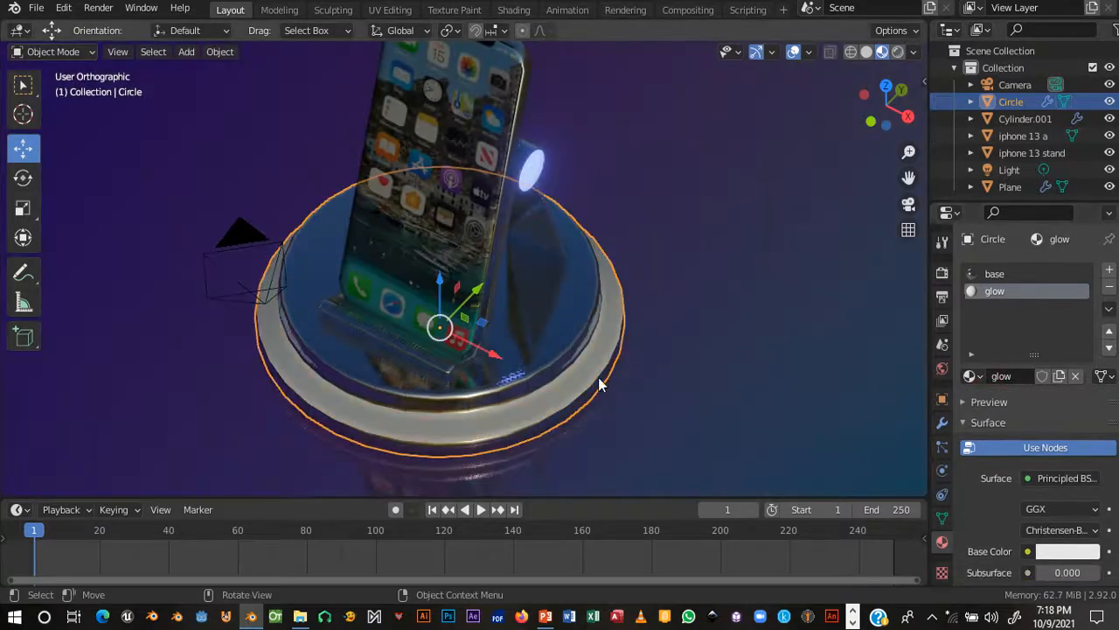
# - Change the glow material's surface shader to Emission
pyautogui.press('Tab')
pyautogui.scroll(-3, 1054, 396)
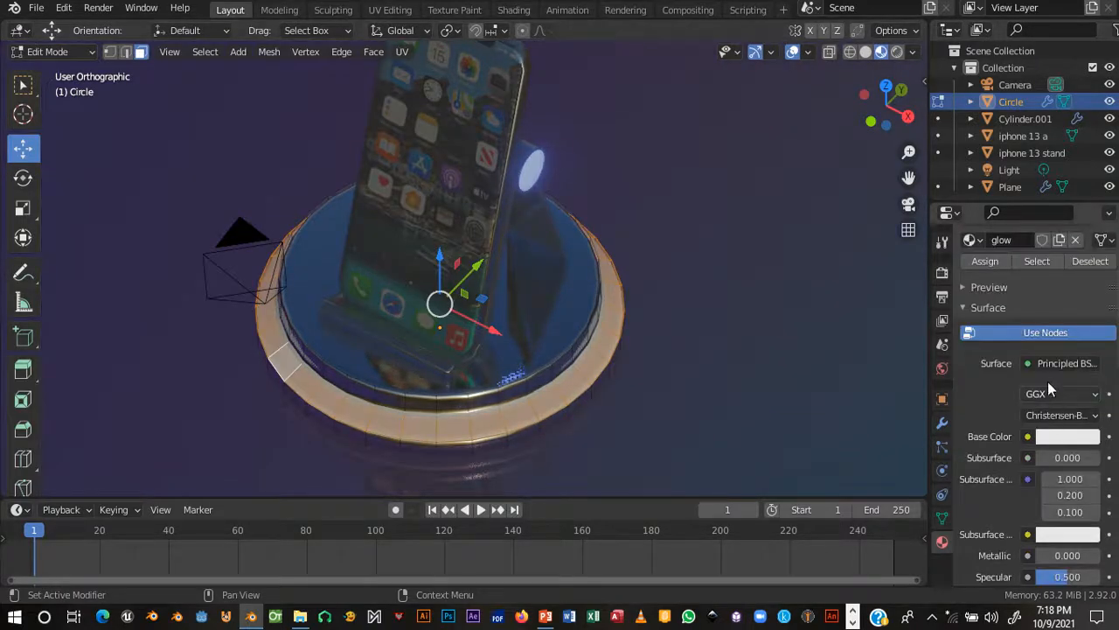
pyautogui.click(1046, 366)
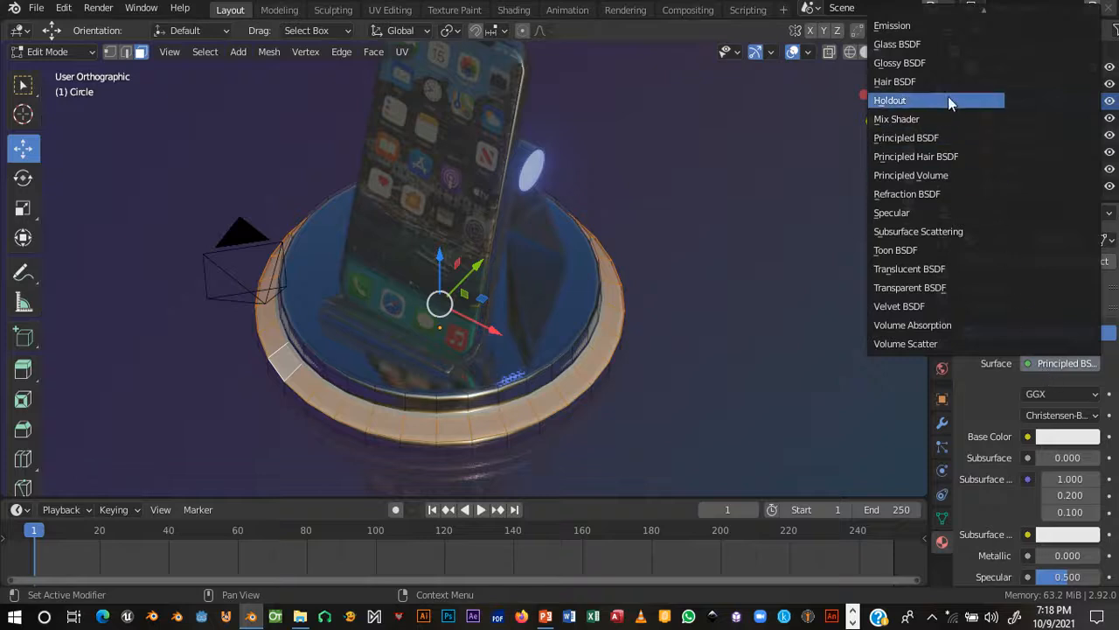
pyautogui.click(894, 26)
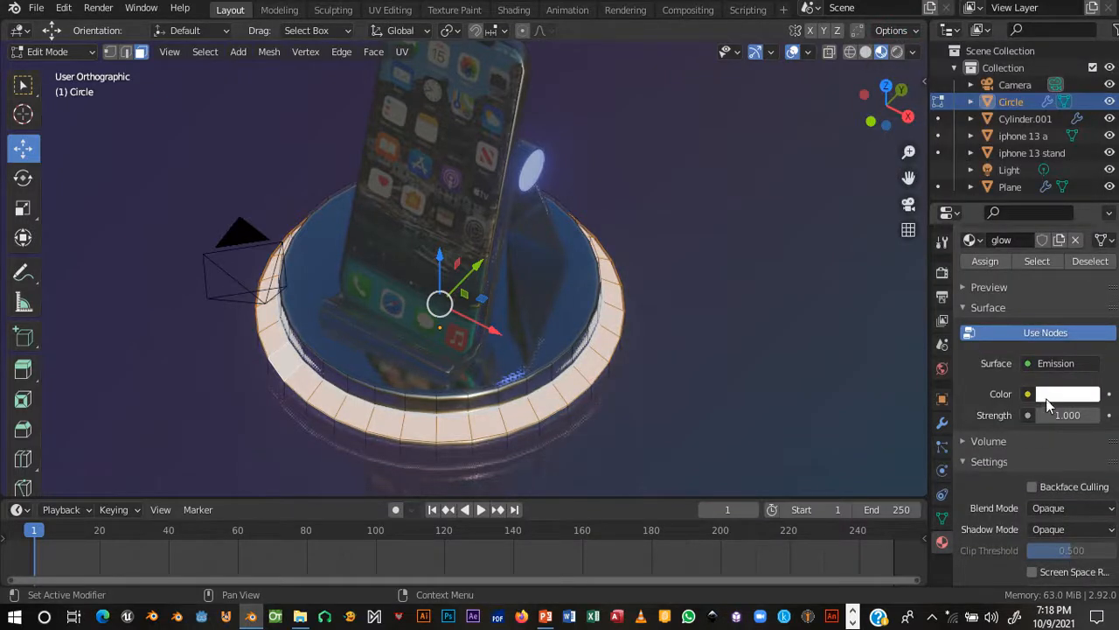
# - Set the glow emission color to red-orange (H 0.003, S 0.985, V 1.000) and its strength to 12.900
pyautogui.click(1062, 398)
pyautogui.moveTo(1017, 257)
pyautogui.mouseDown()
pyautogui.moveTo(1001, 273)
pyautogui.moveTo(1011, 269)
pyautogui.mouseUp()
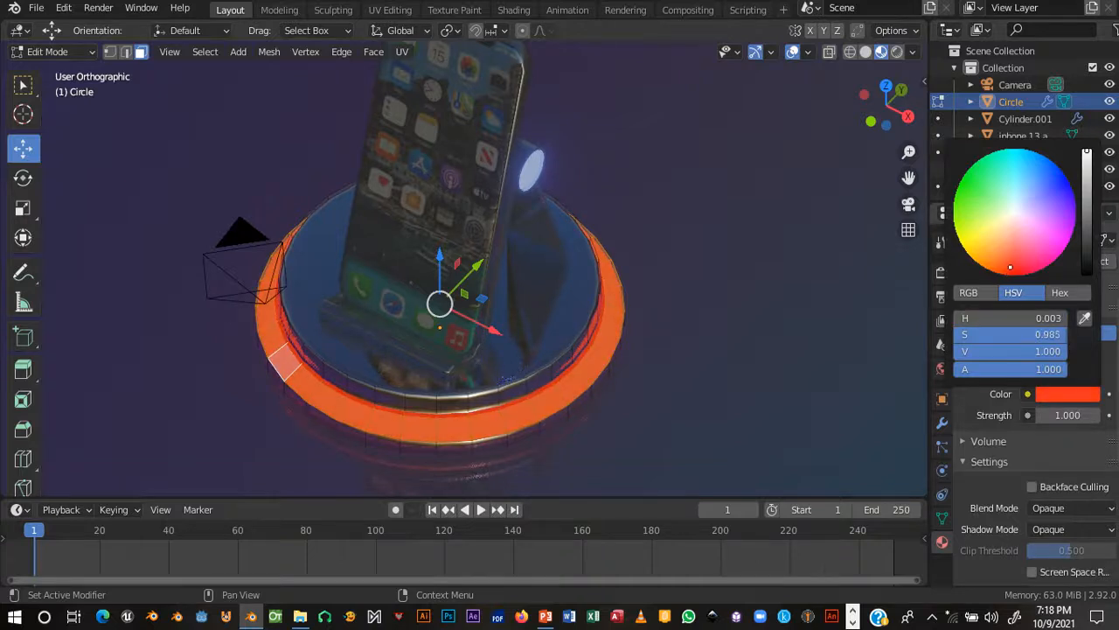
pyautogui.moveTo(1067, 414); pyautogui.dragTo(1108, 415)
pyautogui.press('Tab')
pyautogui.moveTo(656, 322); pyautogui.dragTo(477, 285, button='middle')
pyautogui.scroll(3, 515, 278)
pyautogui.scroll(2, 484, 272)
pyautogui.scroll(-3, 483, 272)
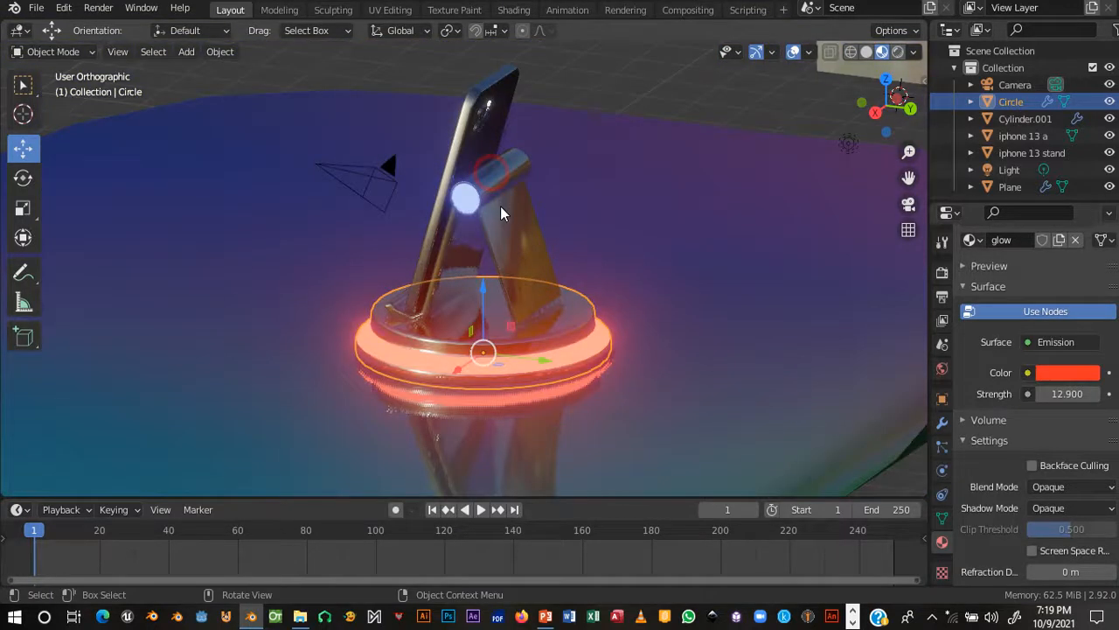
# - Select the cylinder behind the phone and move it slightly up and along X to centre it on the stand
pyautogui.click(492, 173)
pyautogui.moveTo(489, 124); pyautogui.dragTo(488, 117)
pyautogui.moveTo(566, 147); pyautogui.dragTo(518, 228, button='middle')
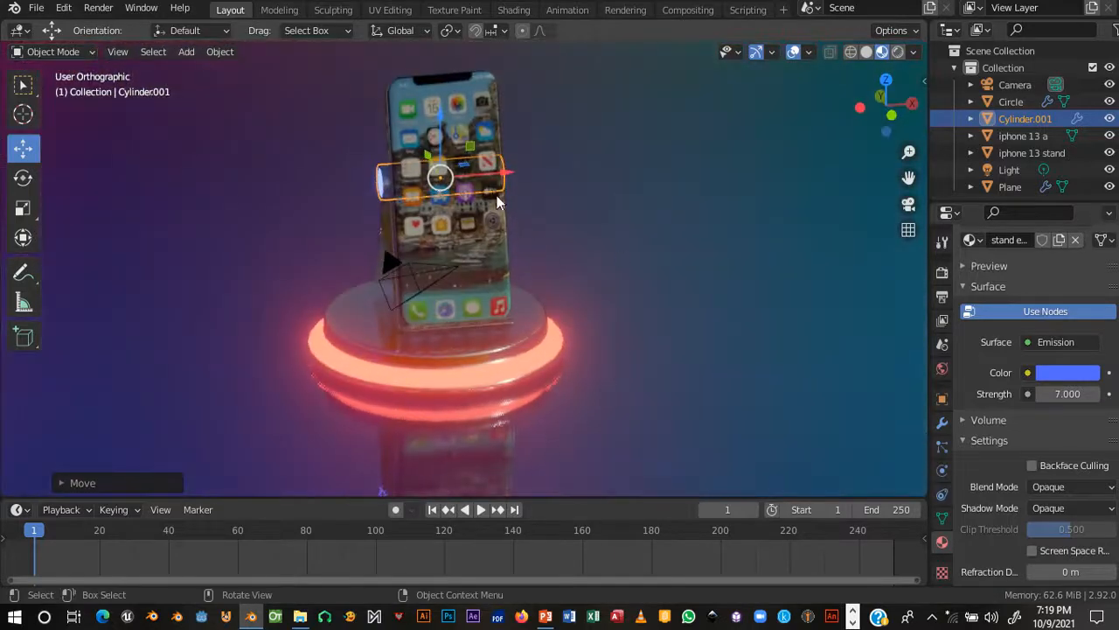
pyautogui.moveTo(506, 174); pyautogui.dragTo(577, 235)
pyautogui.moveTo(577, 235); pyautogui.dragTo(403, 311, button='middle')
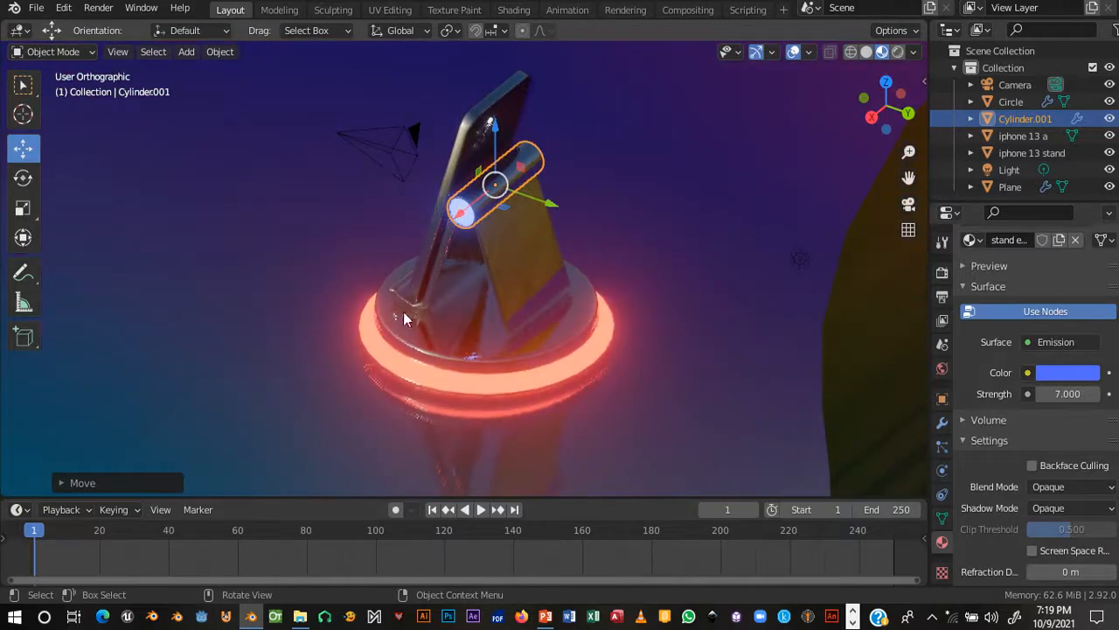
# - Parent the cylinder to the round base using Object (Keep Transform)
pyautogui.click(442, 345)
pyautogui.moveTo(438, 347); pyautogui.dragTo(519, 314, button='middle')
pyautogui.scroll(5, 554, 302)
pyautogui.hotkey('ctrl', 'p')
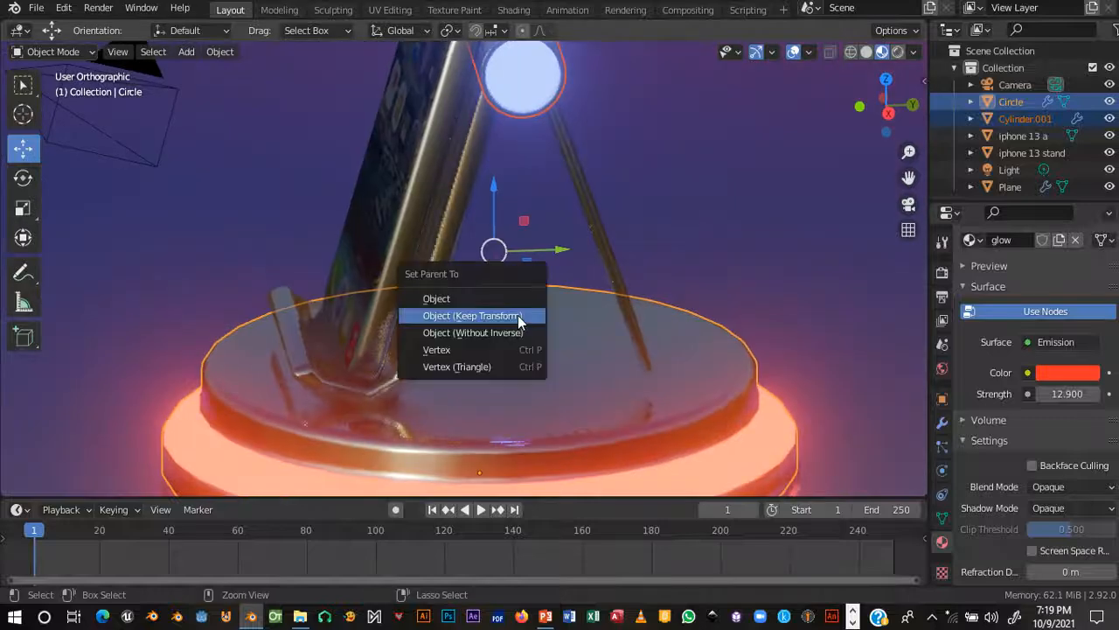
pyautogui.click(519, 316)
pyautogui.scroll(-3, 518, 315)
pyautogui.moveTo(517, 315); pyautogui.dragTo(589, 374, button='middle')
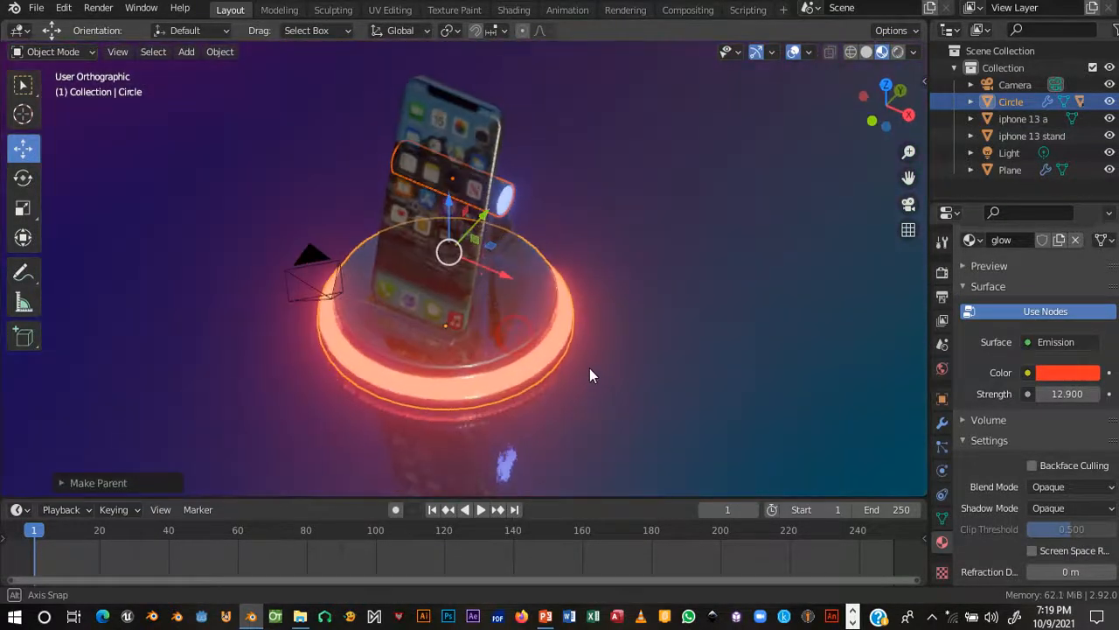
# - Rotate the base with its attached parts about the global Z axis and save the project
pyautogui.click(515, 346)
pyautogui.click(515, 348)
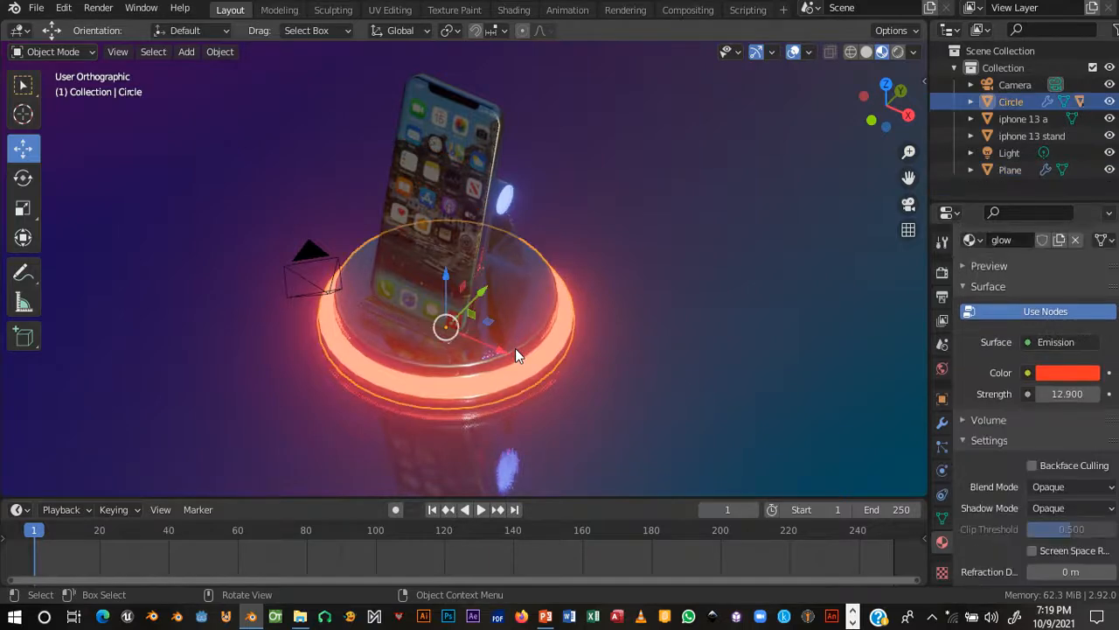
pyautogui.press('r')
pyautogui.press('z')
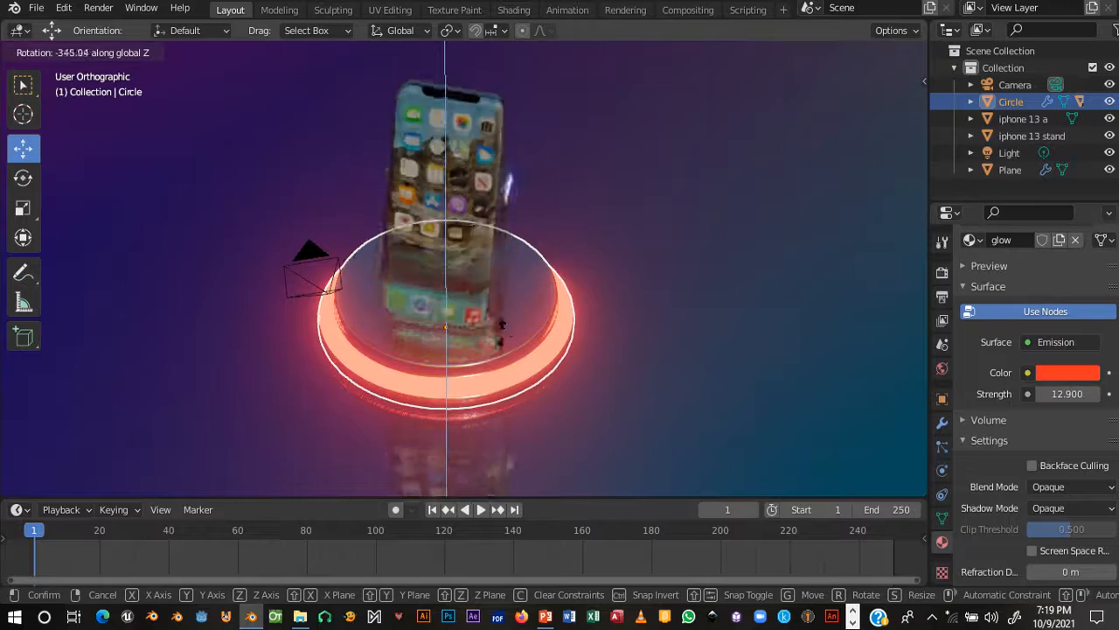
pyautogui.click(452, 260)
pyautogui.scroll(-5, 525, 323)
pyautogui.hotkey('ctrl', 's')
# - Select the camera and check the phone's framing through the camera view
pyautogui.moveTo(537, 329); pyautogui.dragTo(516, 271, button='middle')
pyautogui.scroll(-1, 532, 353)
pyautogui.scroll(4, 521, 301)
pyautogui.click(391, 238)
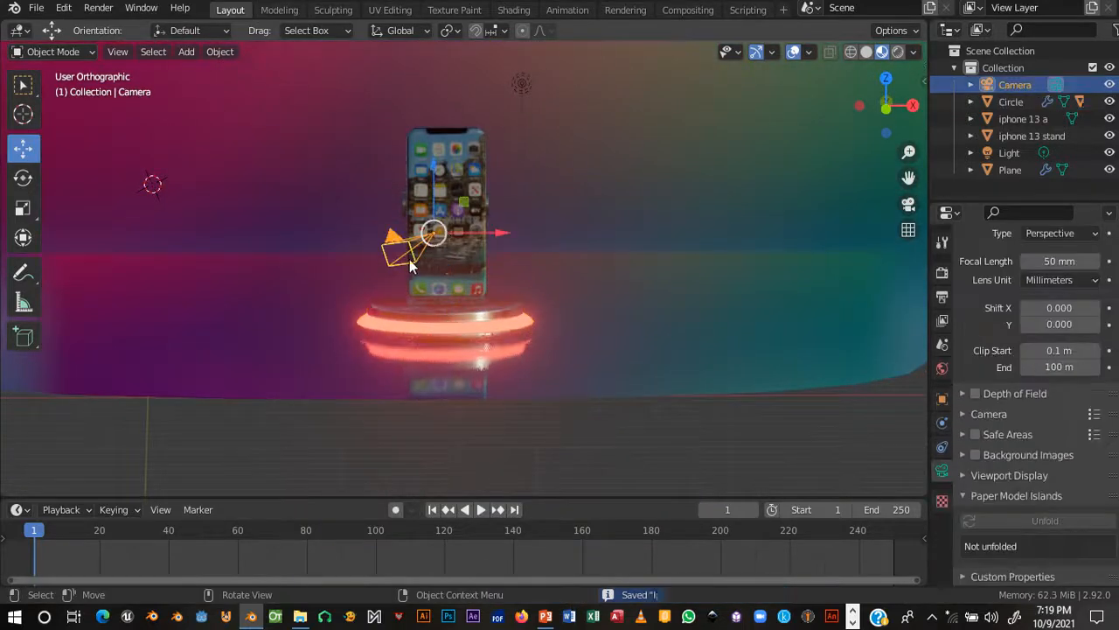
pyautogui.moveTo(440, 243); pyautogui.dragTo(429, 286, button='middle')
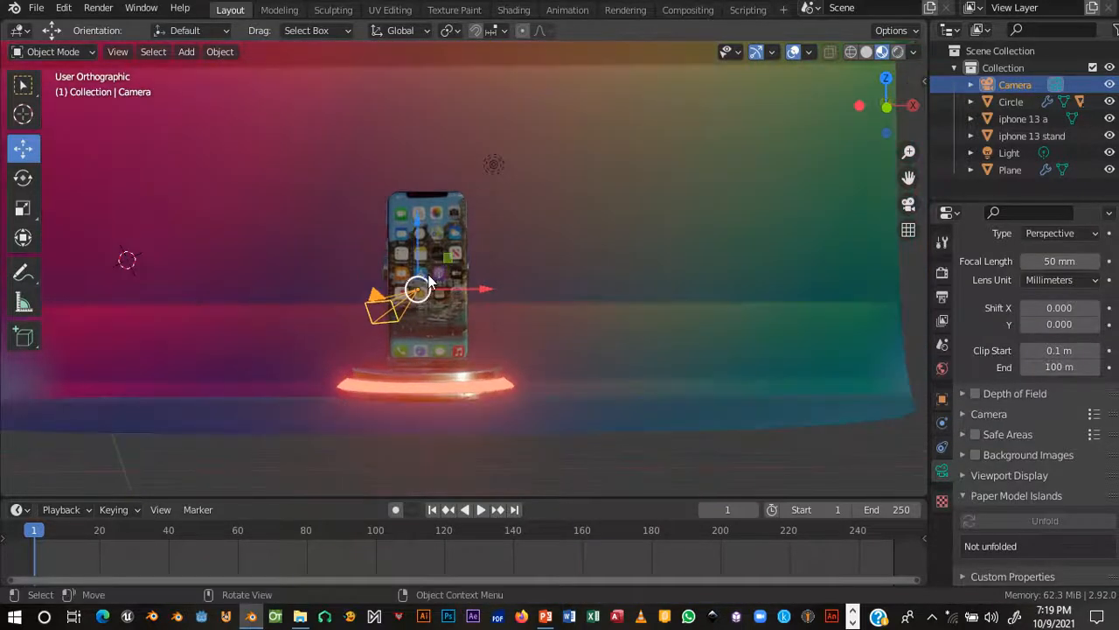
pyautogui.press('KP_0')
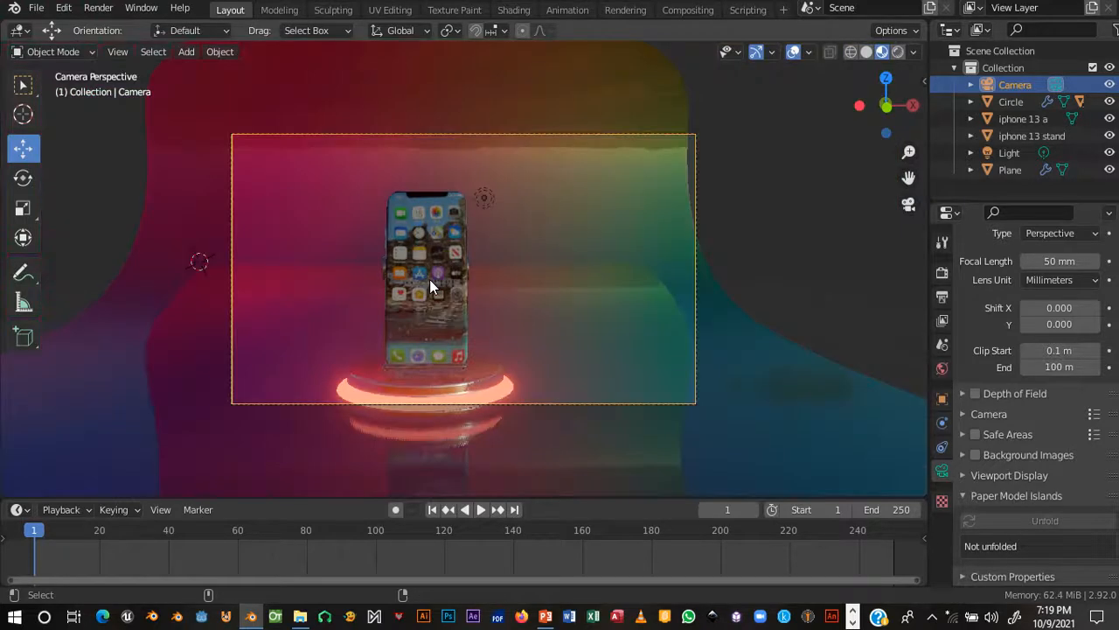
pyautogui.moveTo(439, 204); pyautogui.dragTo(584, 214, button='middle')
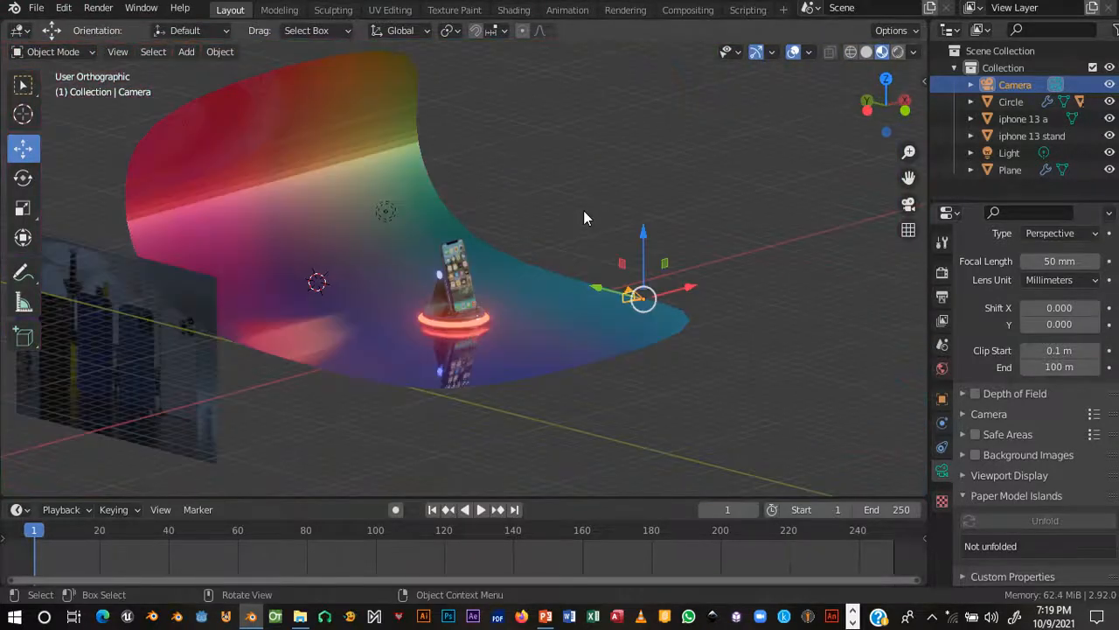
# - Move the camera along Y toward the phone and rotate it about Z to about -1.4° to face the base
pyautogui.moveTo(455, 200); pyautogui.dragTo(518, 250, button='middle')
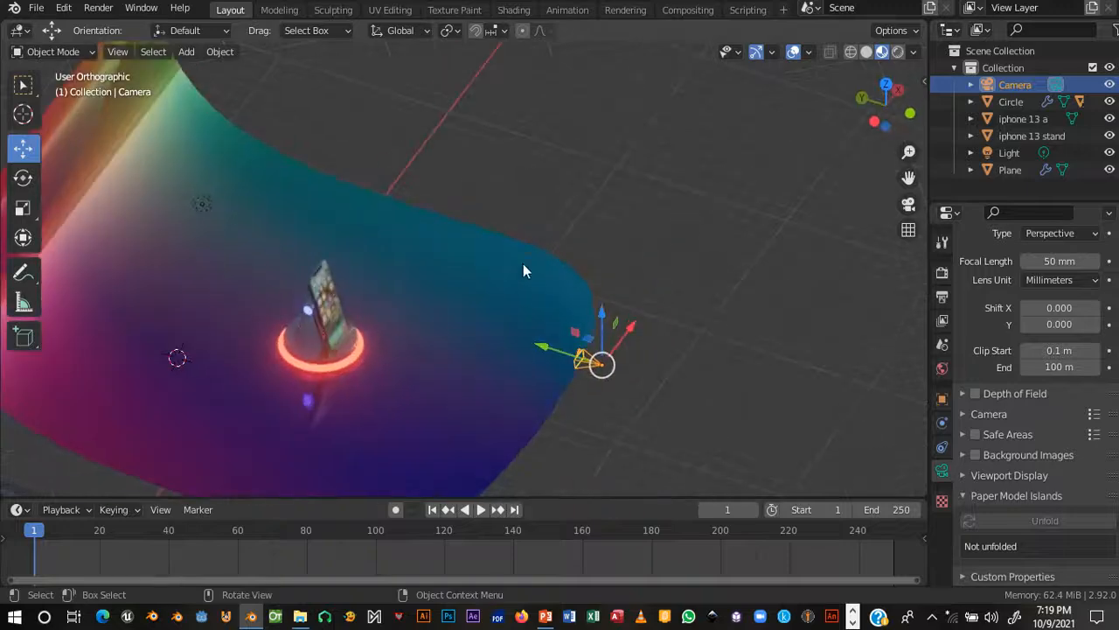
pyautogui.moveTo(539, 351); pyautogui.dragTo(507, 338)
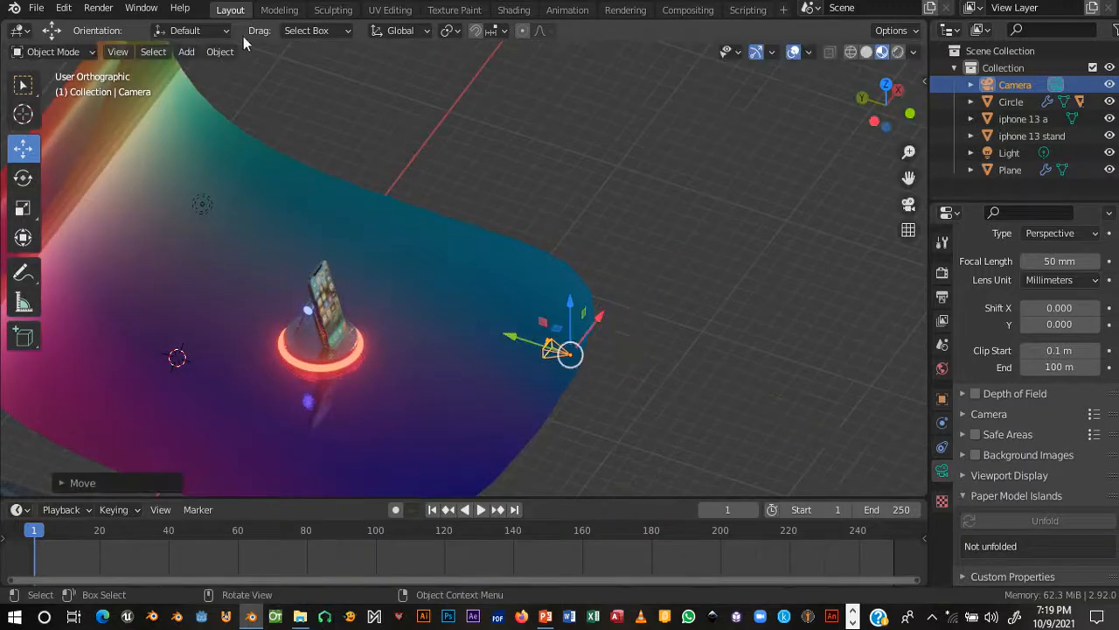
pyautogui.click(22, 177)
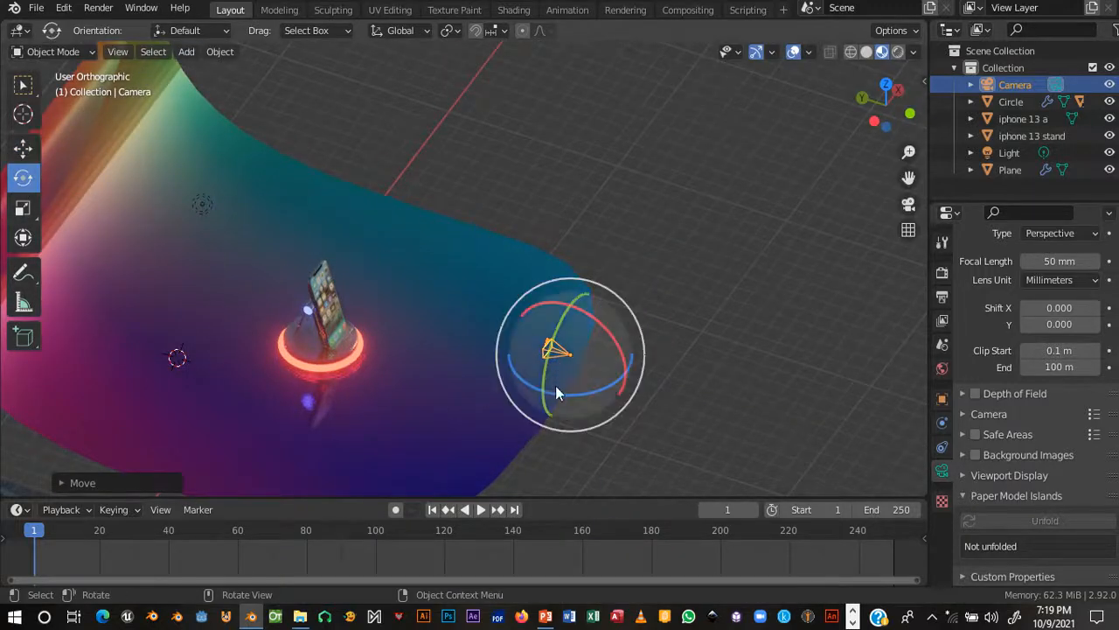
pyautogui.moveTo(564, 398); pyautogui.dragTo(654, 370)
pyautogui.moveTo(654, 370); pyautogui.dragTo(517, 345, button='middle')
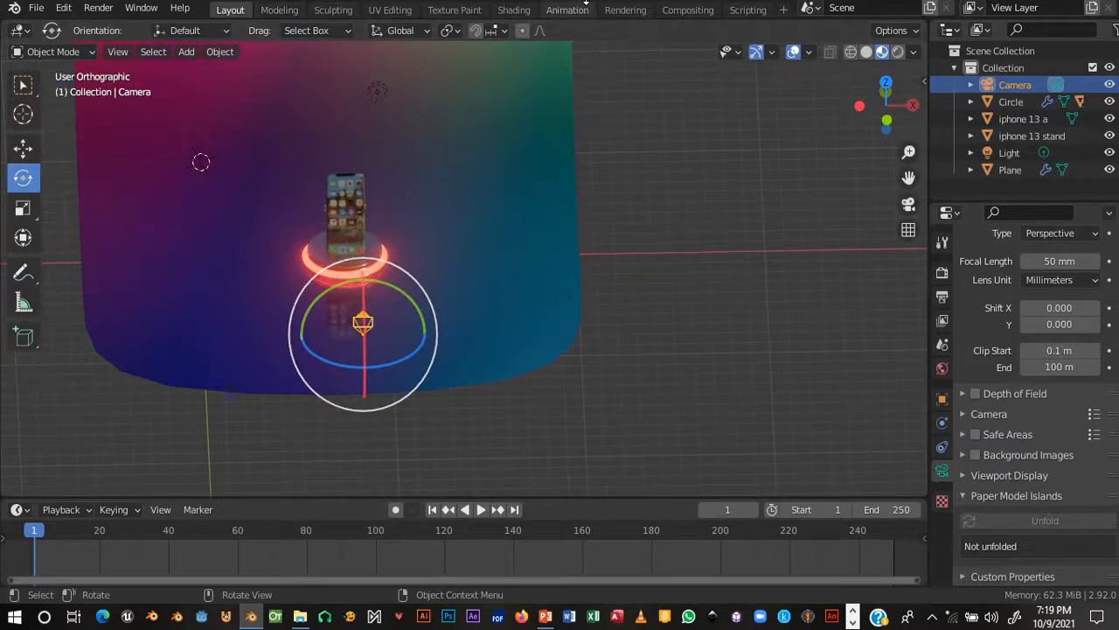
# - Switch to the Animation workspace and show its camera viewport in Material Preview shading
pyautogui.click(573, 12)
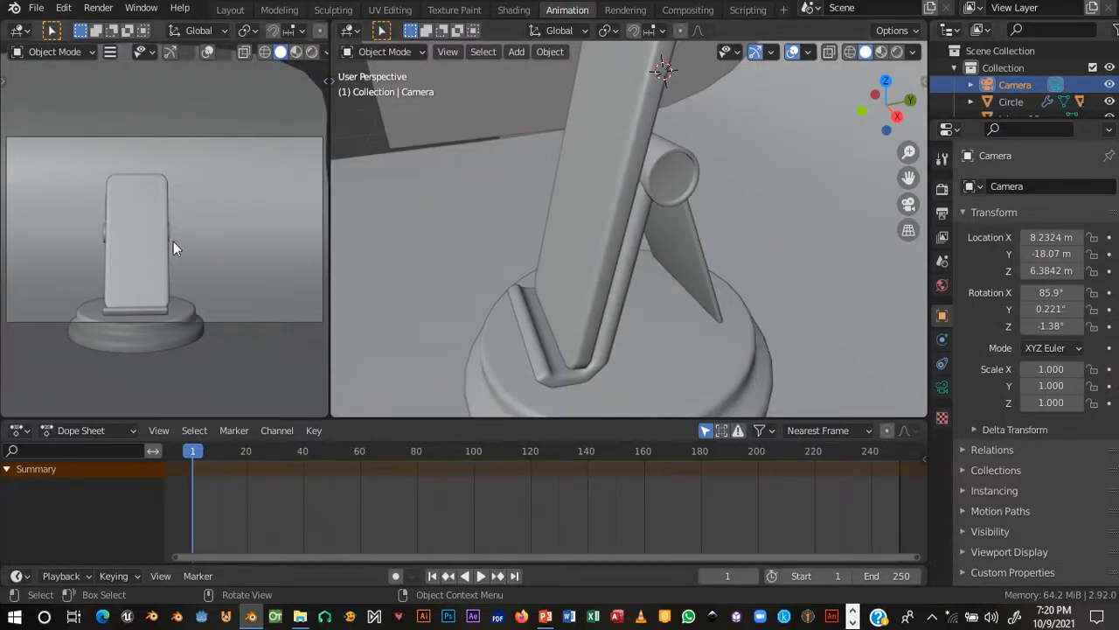
pyautogui.scroll(-6, 647, 203)
pyautogui.moveTo(645, 219); pyautogui.dragTo(534, 275, button='middle')
pyautogui.click(297, 51)
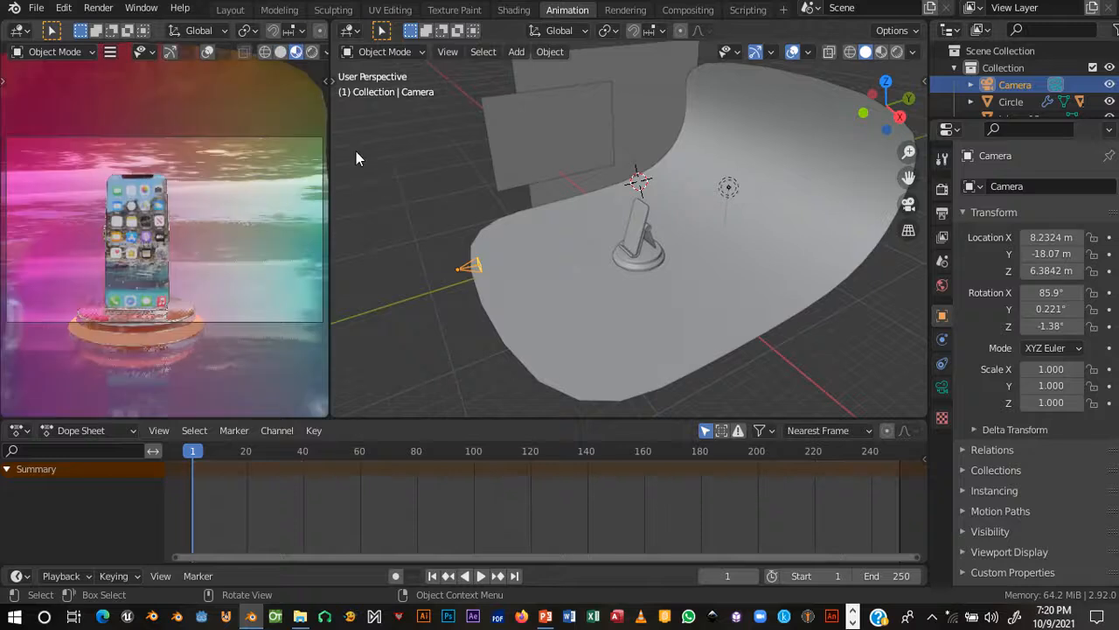
# - Reselect the camera and move it back from the phone and sideways so the phone sits centrally in the frame
pyautogui.click(469, 271)
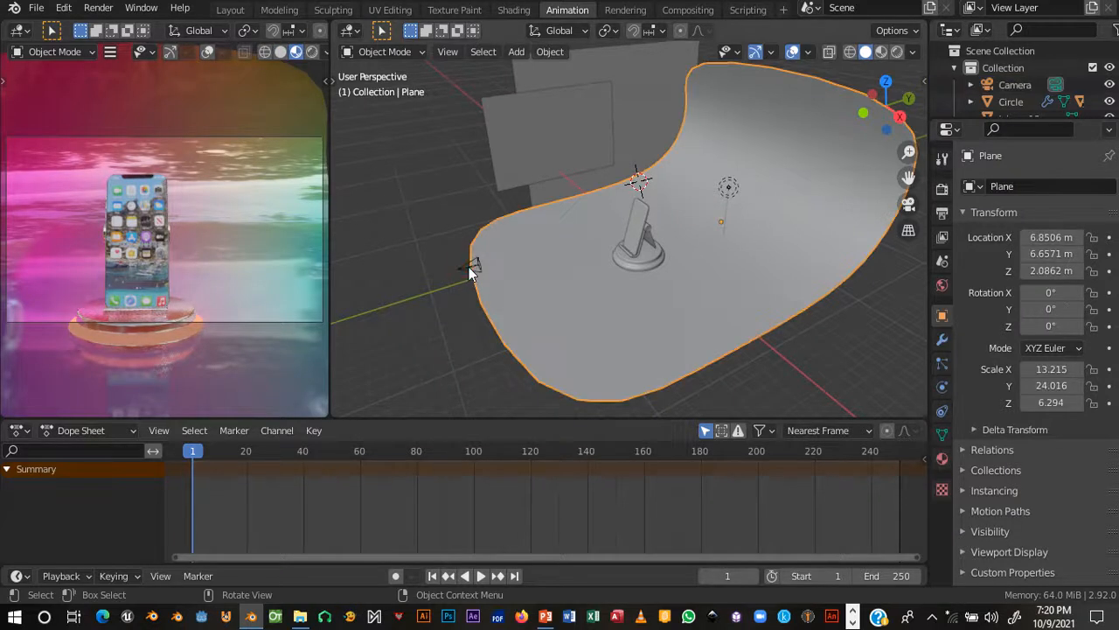
pyautogui.click(469, 266)
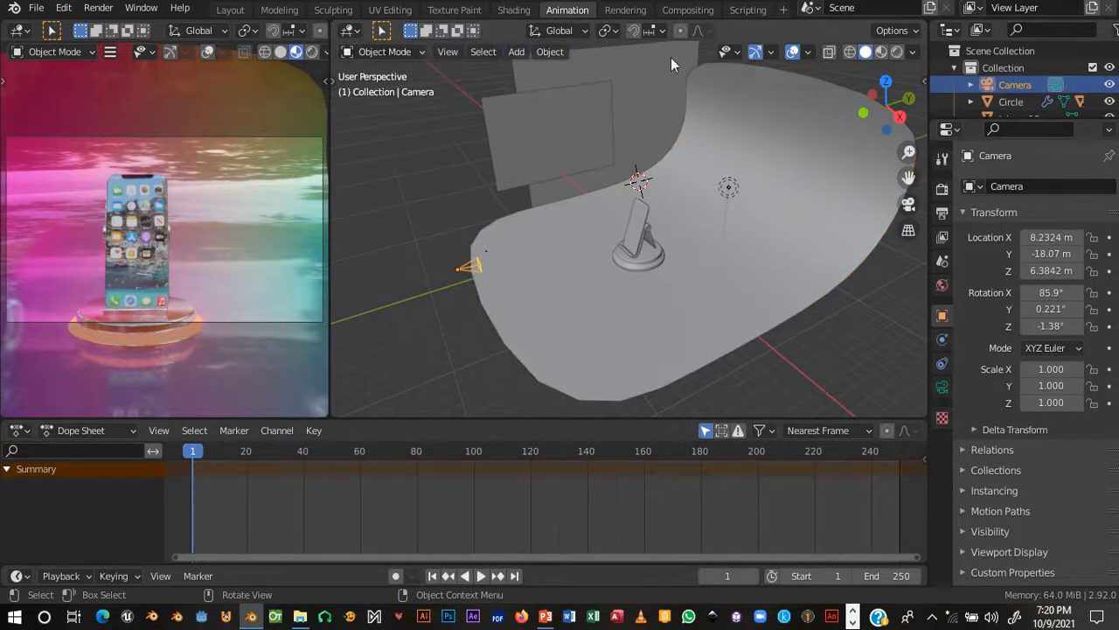
pyautogui.click(333, 80)
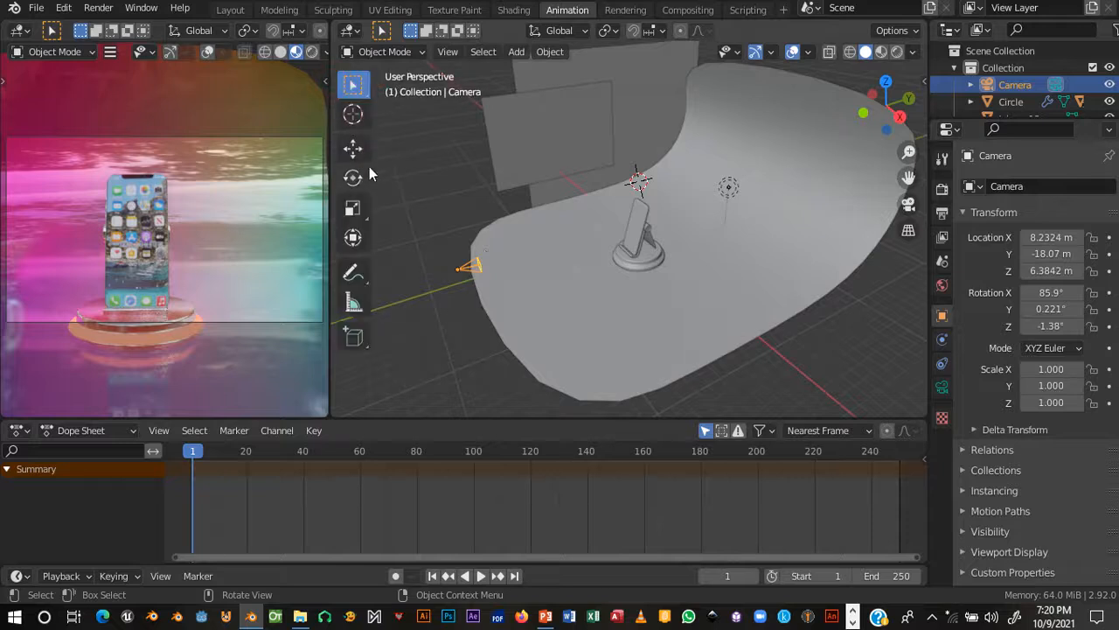
pyautogui.click(353, 149)
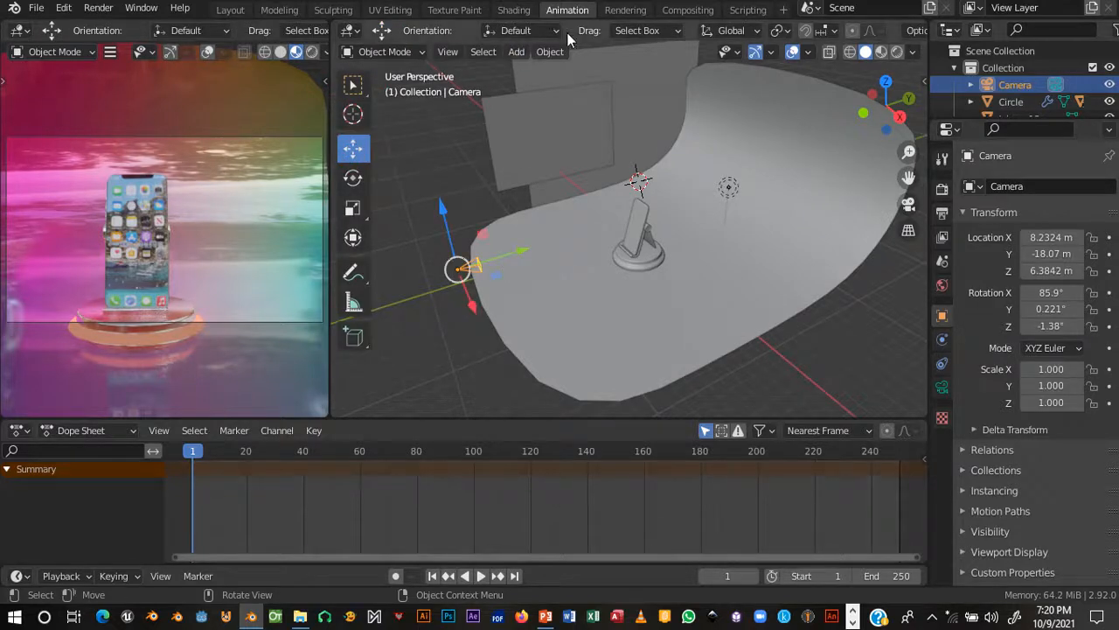
pyautogui.moveTo(468, 324); pyautogui.dragTo(612, 313, button='middle')
pyautogui.moveTo(612, 317); pyautogui.dragTo(594, 324)
pyautogui.moveTo(555, 292); pyautogui.dragTo(523, 309)
# - Widen the backdrop plane to an X scale of about 23.067 and save the project from the Layout workspace
pyautogui.click(777, 102)
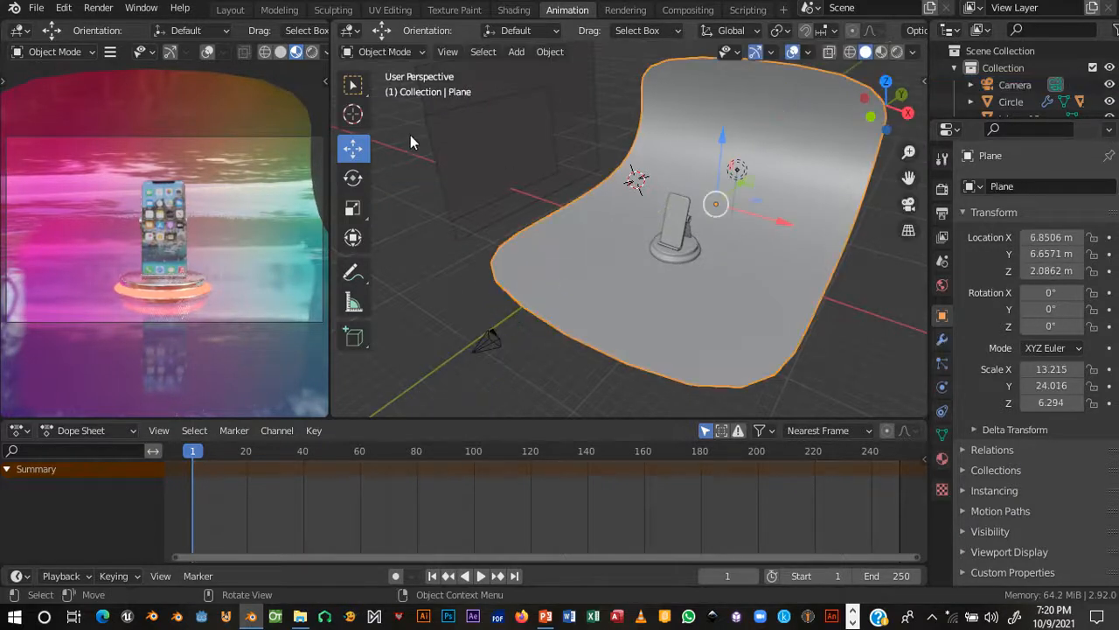
pyautogui.click(359, 207)
pyautogui.moveTo(782, 215); pyautogui.dragTo(840, 225)
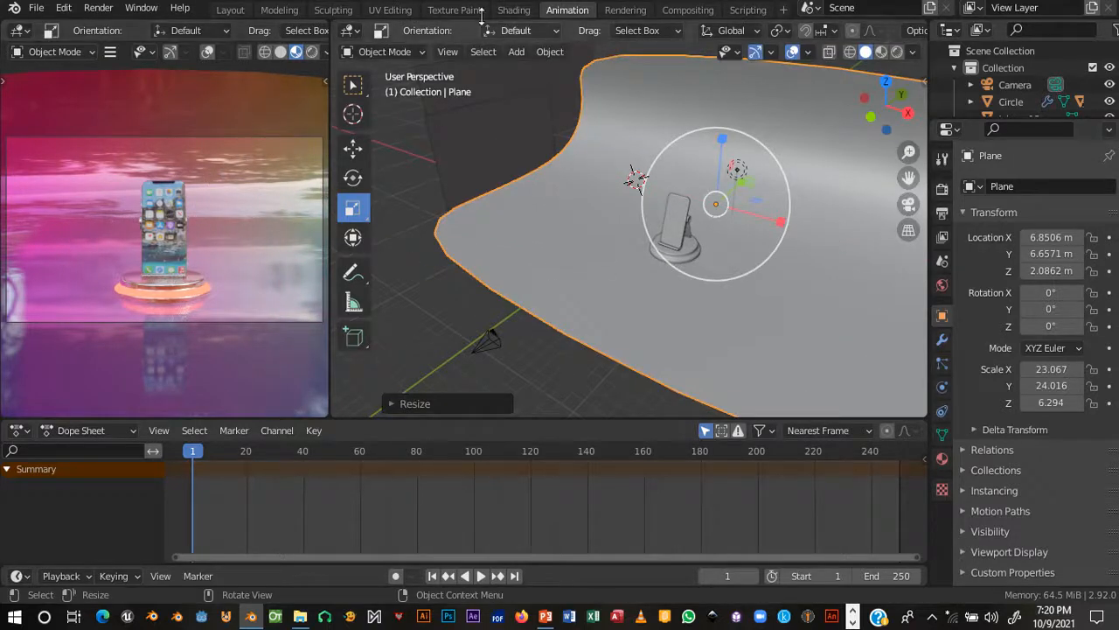
pyautogui.click(228, 10)
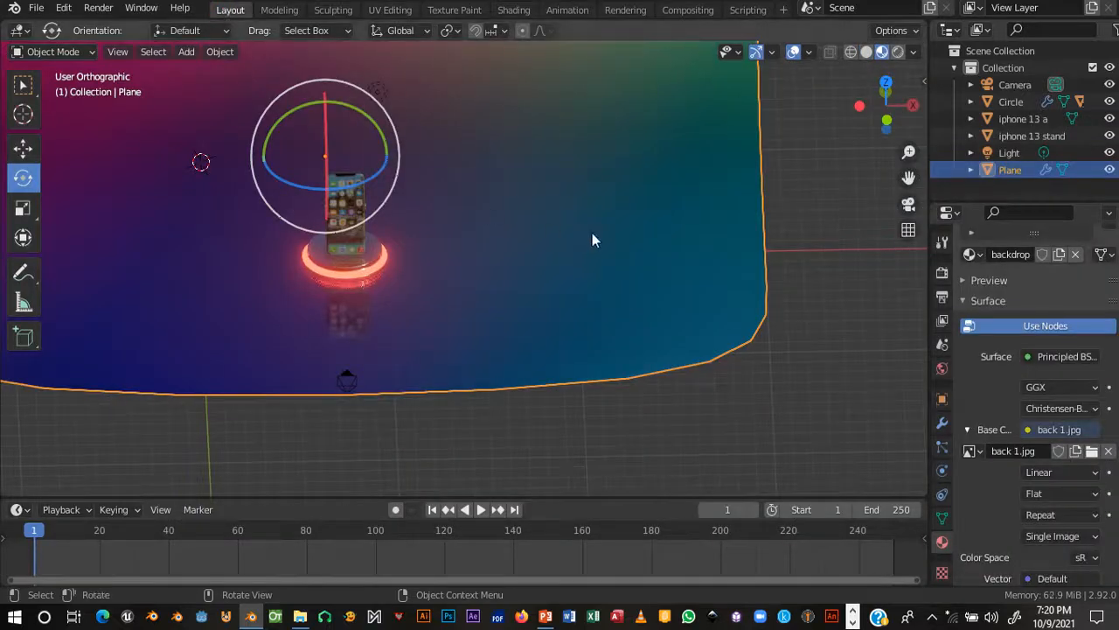
pyautogui.hotkey('ctrl', 's')
# - Frame the phone from the front and select the glowing round base
pyautogui.scroll(1, 498, 237)
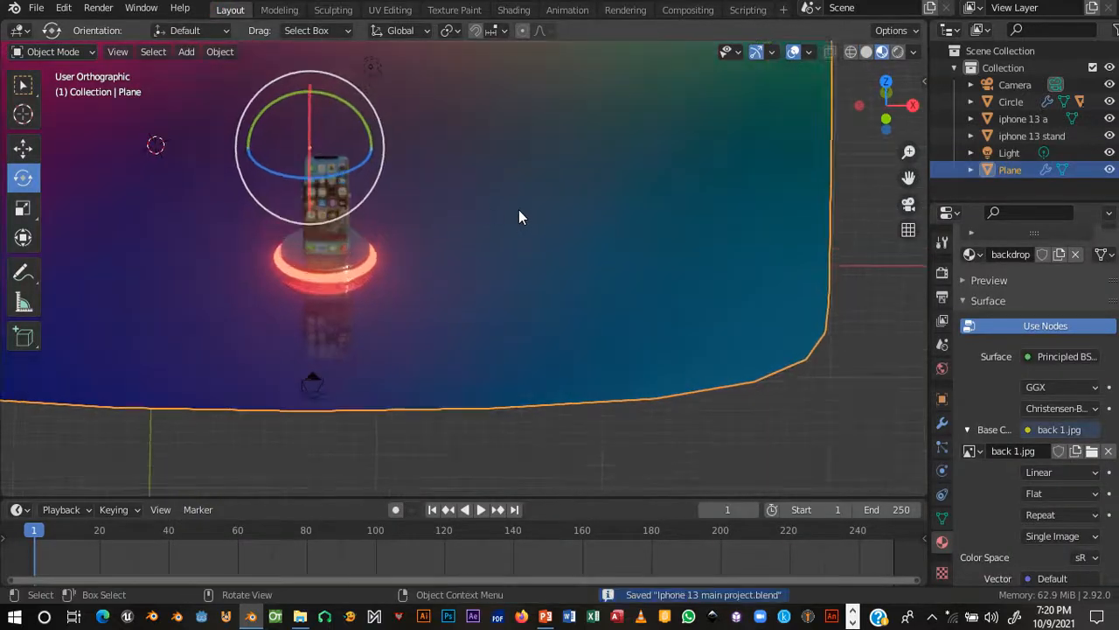
pyautogui.scroll(7, 512, 214)
pyautogui.keyDown('shift'); pyautogui.moveTo(373, 217); pyautogui.dragTo(682, 223, button='middle'); pyautogui.keyUp('shift')
pyautogui.scroll(-5, 577, 241)
pyautogui.moveTo(541, 240); pyautogui.dragTo(558, 246, button='middle')
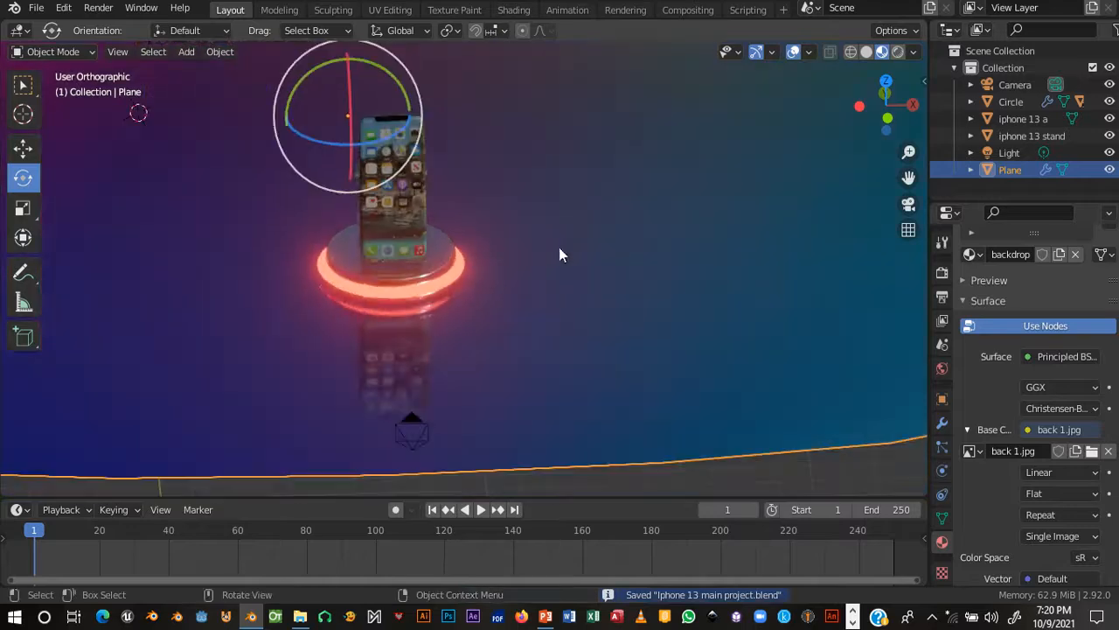
pyautogui.moveTo(477, 292); pyautogui.dragTo(439, 302, button='middle')
pyautogui.moveTo(475, 339); pyautogui.dragTo(416, 340, button='middle')
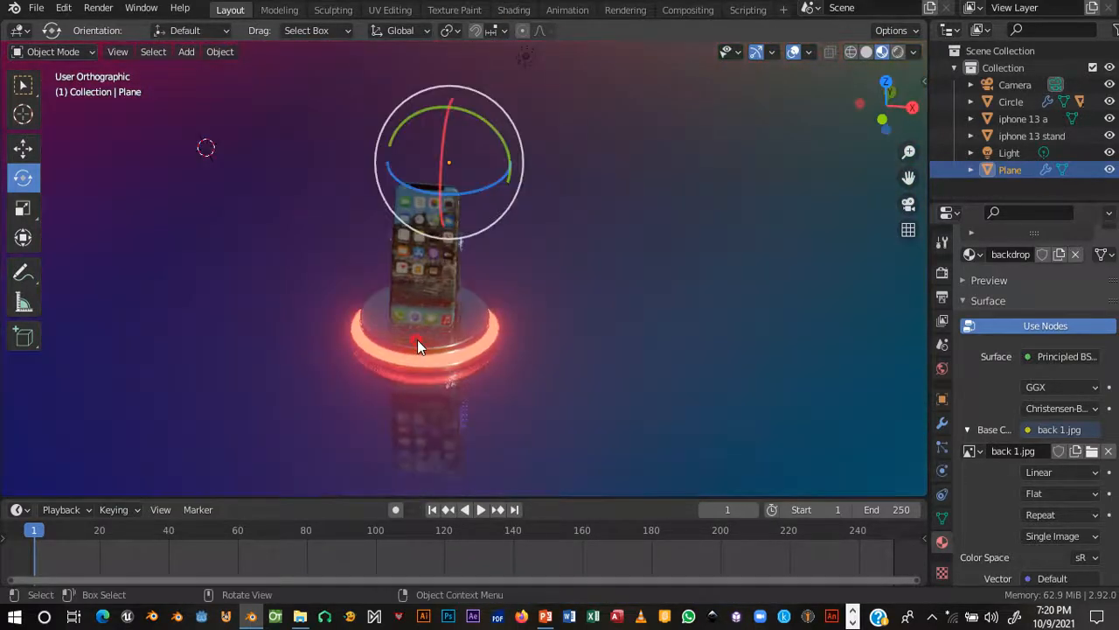
pyautogui.click(417, 339)
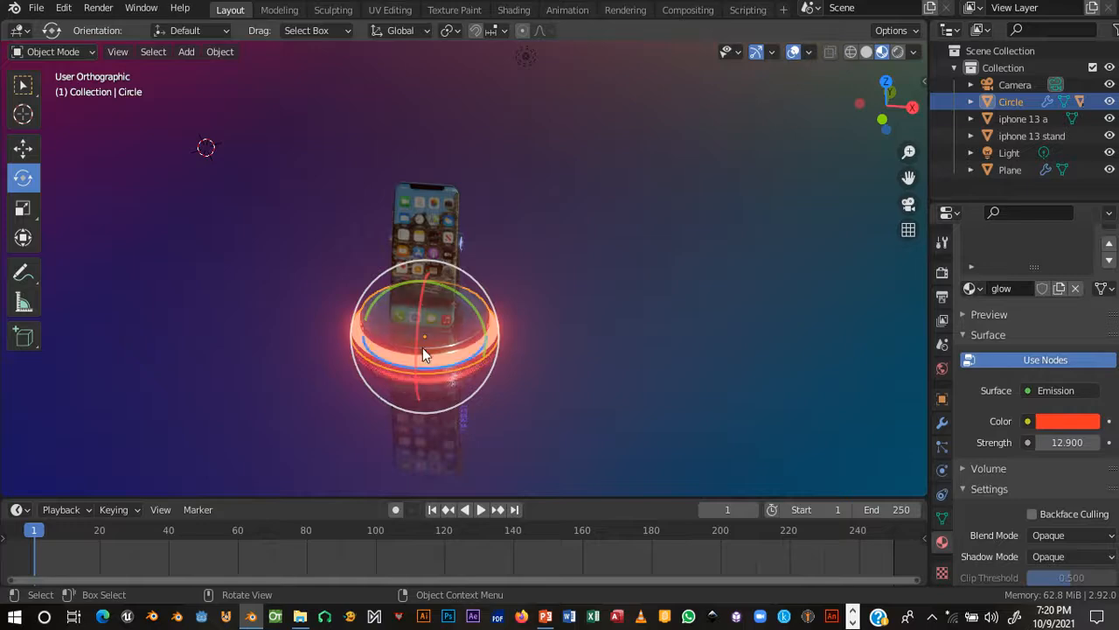
pyautogui.keyDown('shift'); pyautogui.moveTo(394, 327); pyautogui.dragTo(436, 276, button='middle'); pyautogui.keyUp('shift')
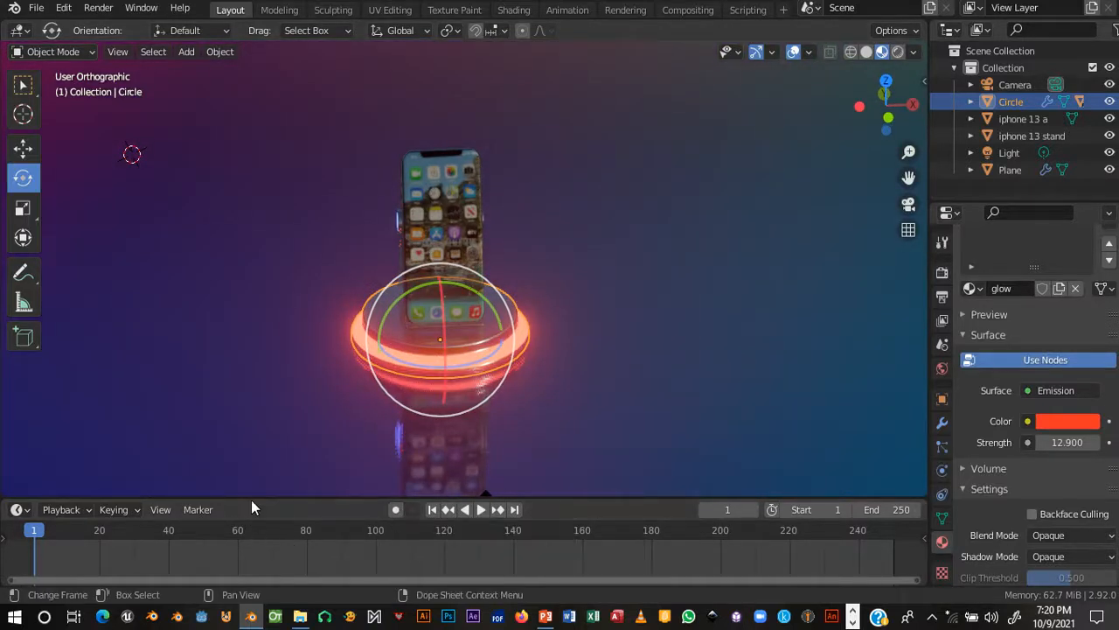
# - Enlarge the timeline area and insert a rotation keyframe for the glowing round base at frame 1
pyautogui.moveTo(251, 498); pyautogui.dragTo(257, 463)
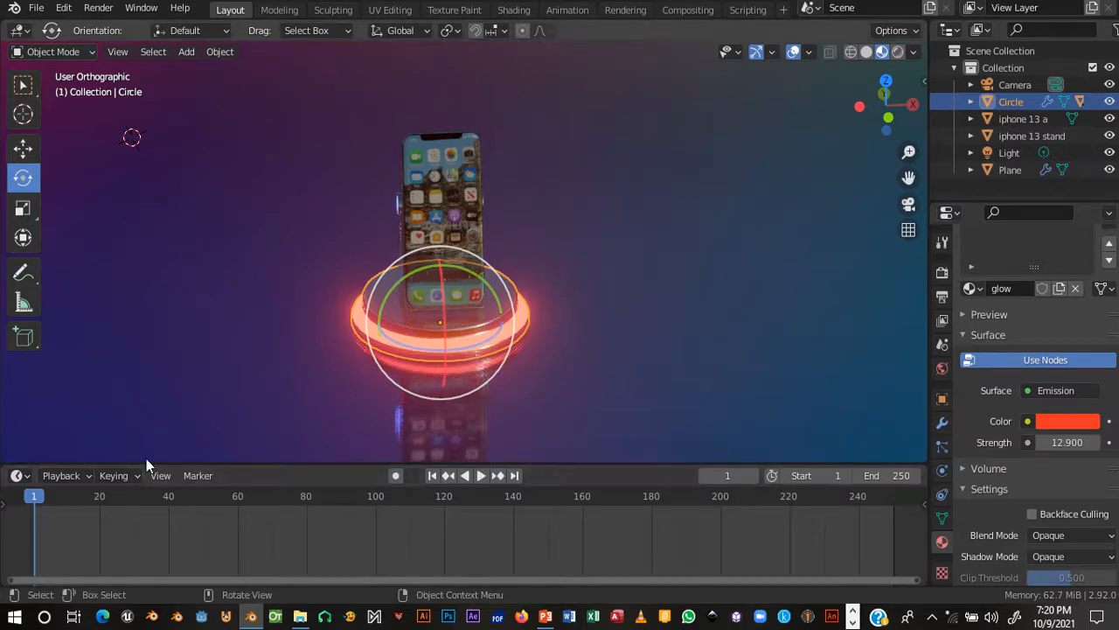
pyautogui.keyDown('shift'); pyautogui.moveTo(504, 224); pyautogui.dragTo(499, 256, button='middle'); pyautogui.keyUp('shift')
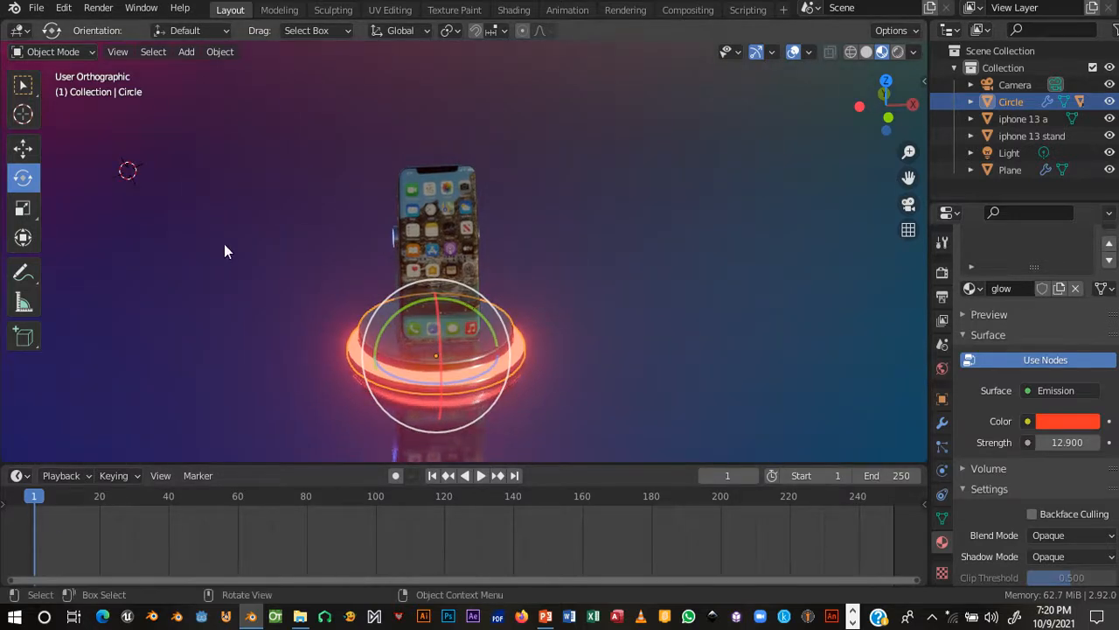
pyautogui.press('space')
pyautogui.click(32, 505)
pyautogui.press('space')
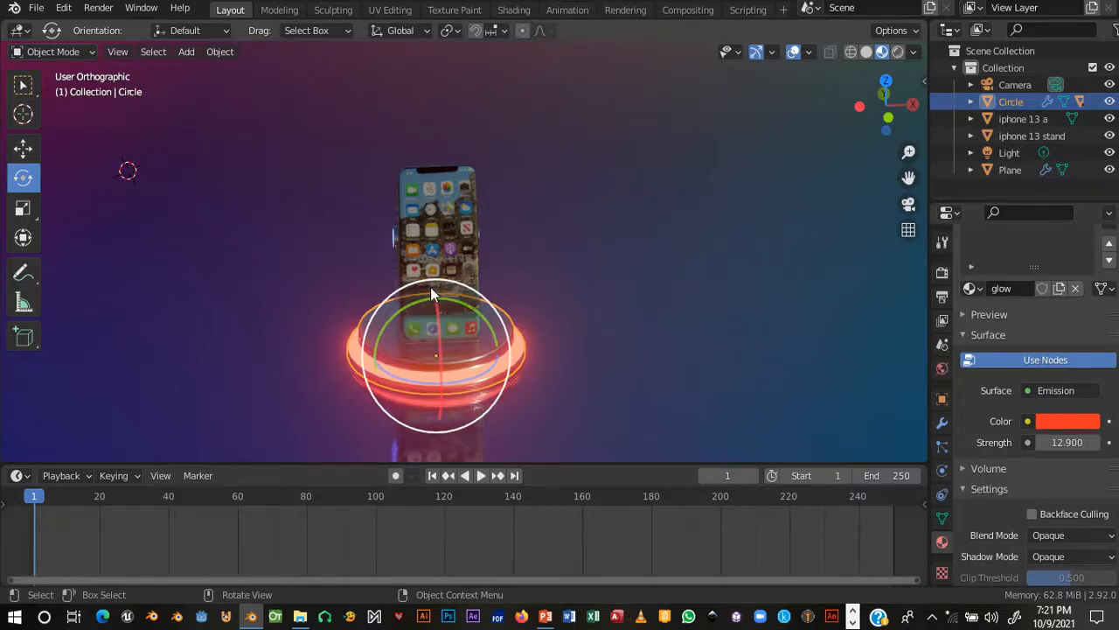
pyautogui.press('i')
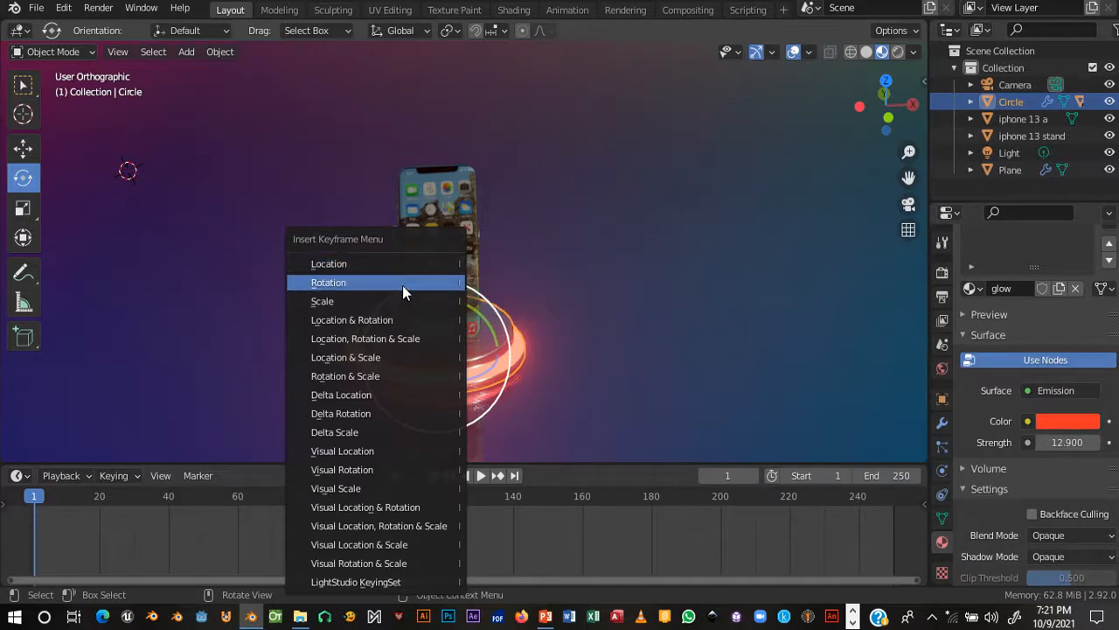
pyautogui.click(402, 285)
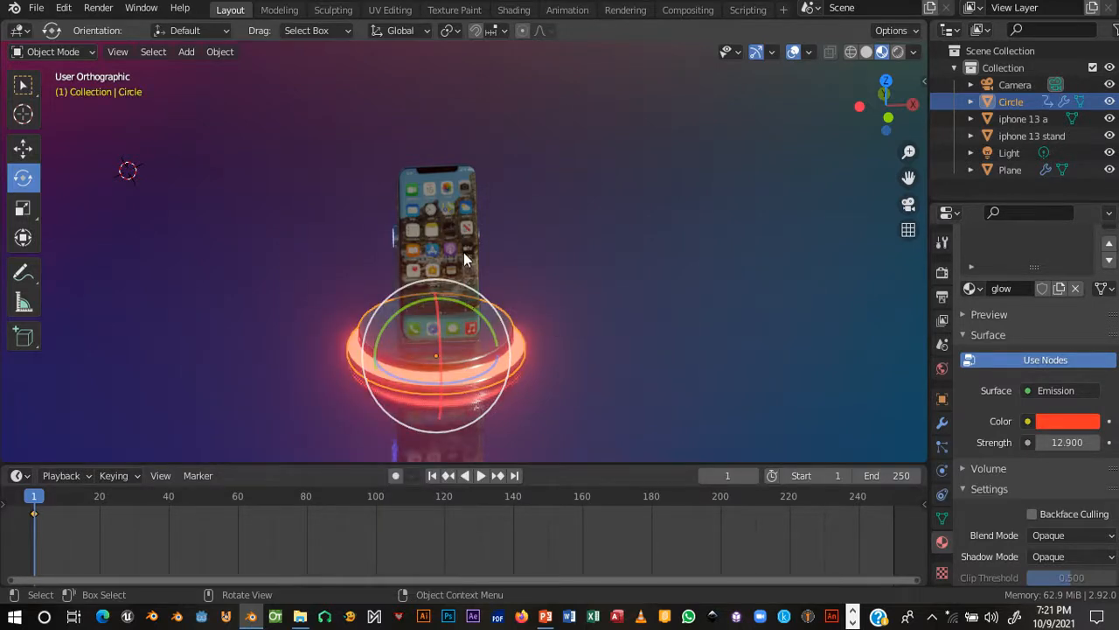
# - Set the base's Z rotation to 360° at frame 100 and insert a rotation keyframe there
pyautogui.press('space')
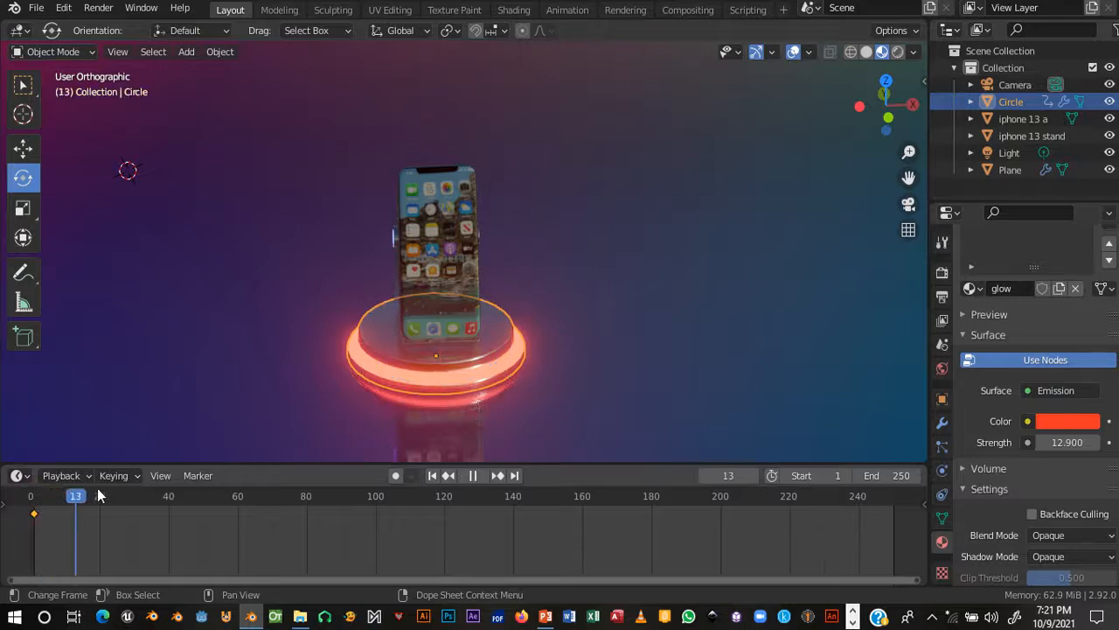
pyautogui.moveTo(272, 489); pyautogui.dragTo(375, 509)
pyautogui.press('space')
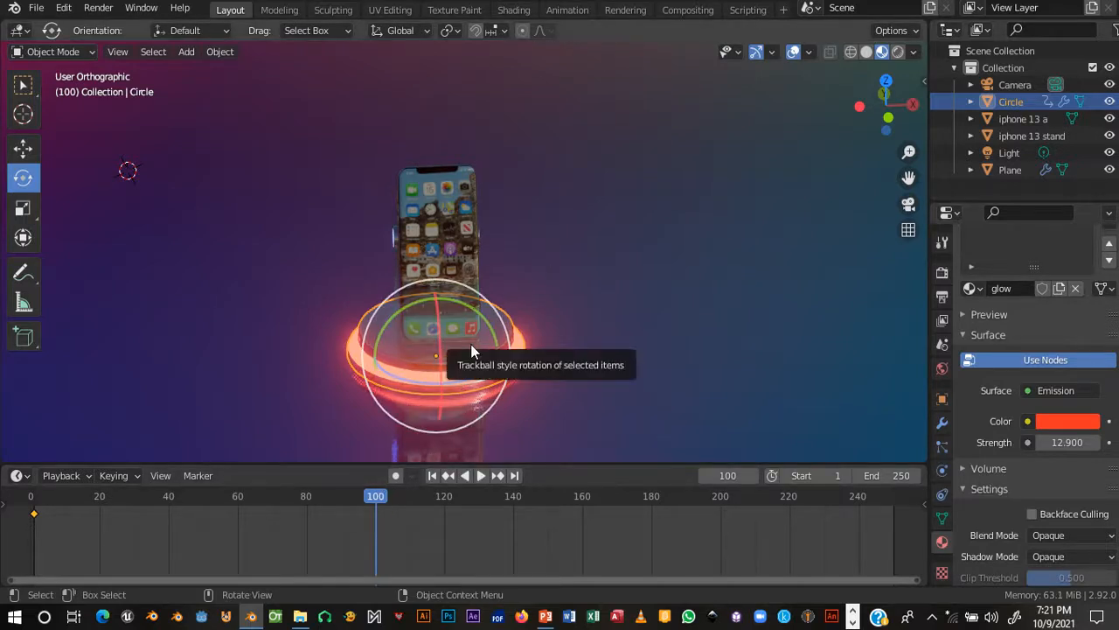
pyautogui.press('n')
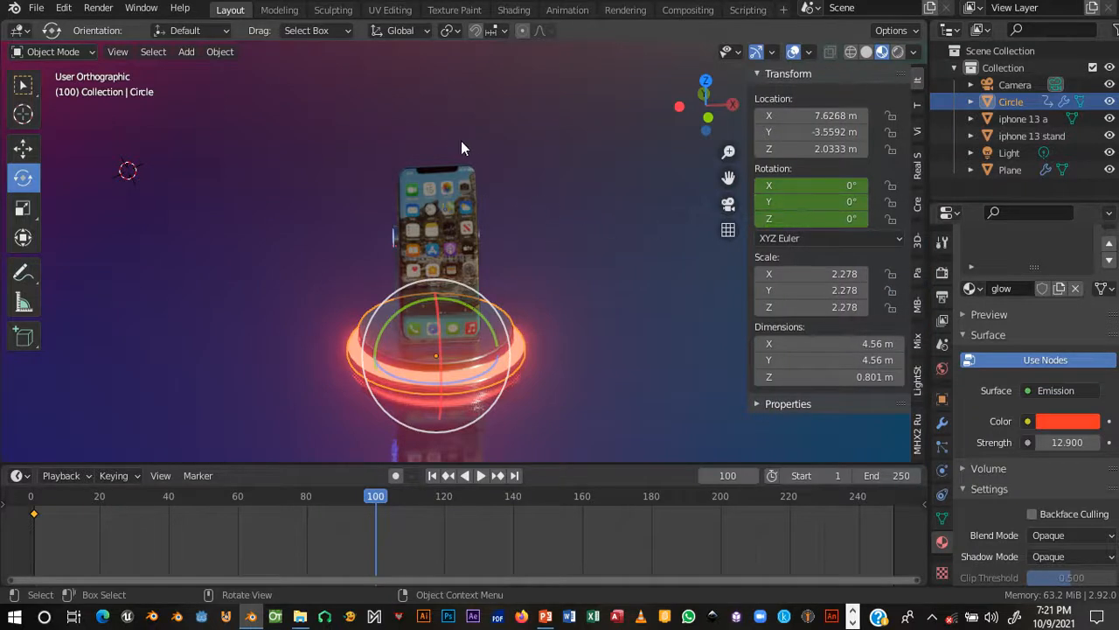
pyautogui.moveTo(813, 218)
pyautogui.mouseDown()
pyautogui.moveTo(857, 217)
pyautogui.moveTo(784, 220)
pyautogui.moveTo(871, 217)
pyautogui.moveTo(828, 224)
pyautogui.mouseUp()
pyautogui.click(828, 224)
pyautogui.write('36')
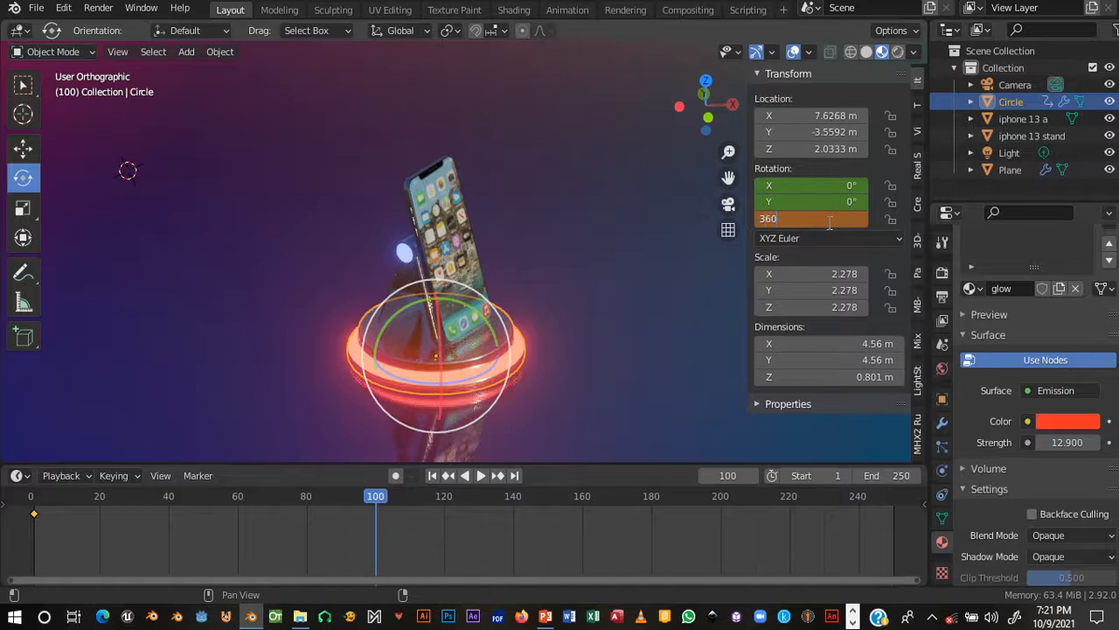
pyautogui.press('Return')
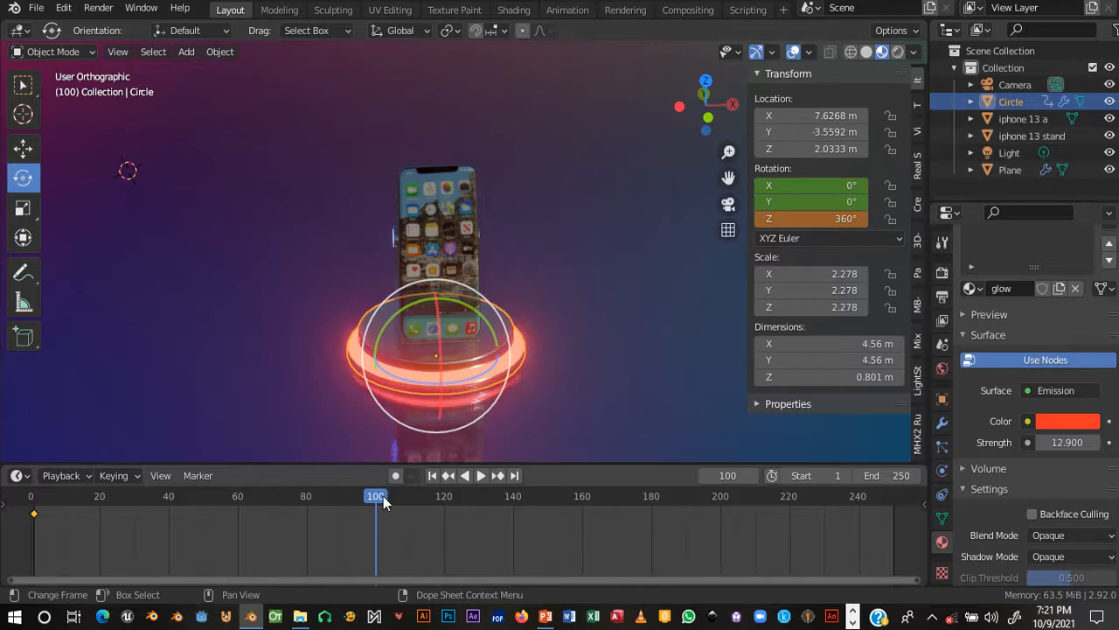
pyautogui.press('i')
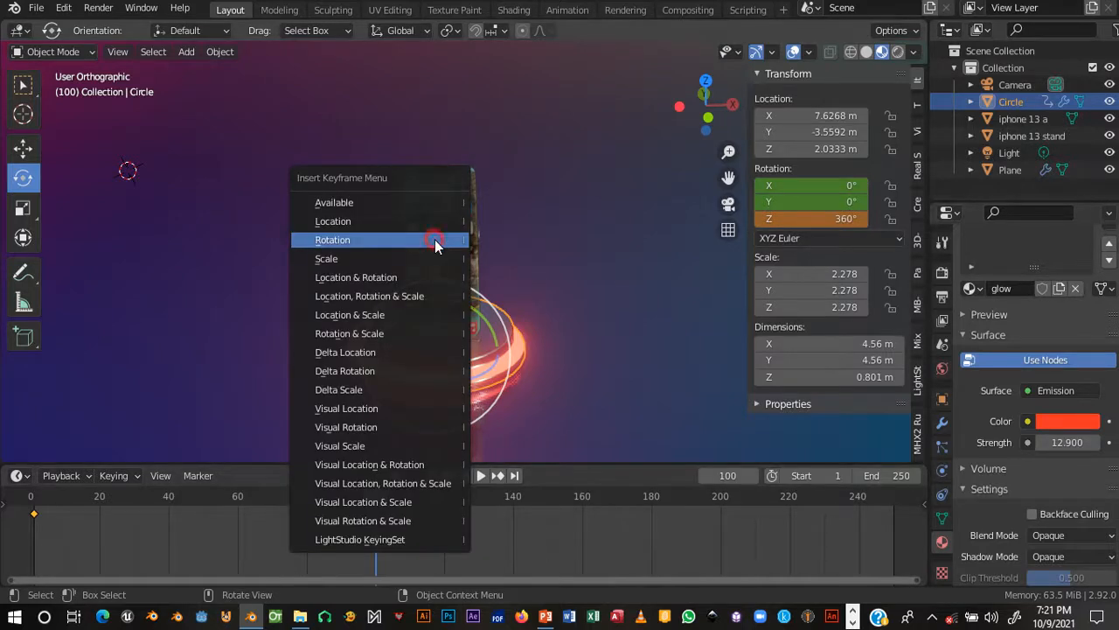
pyautogui.click(435, 240)
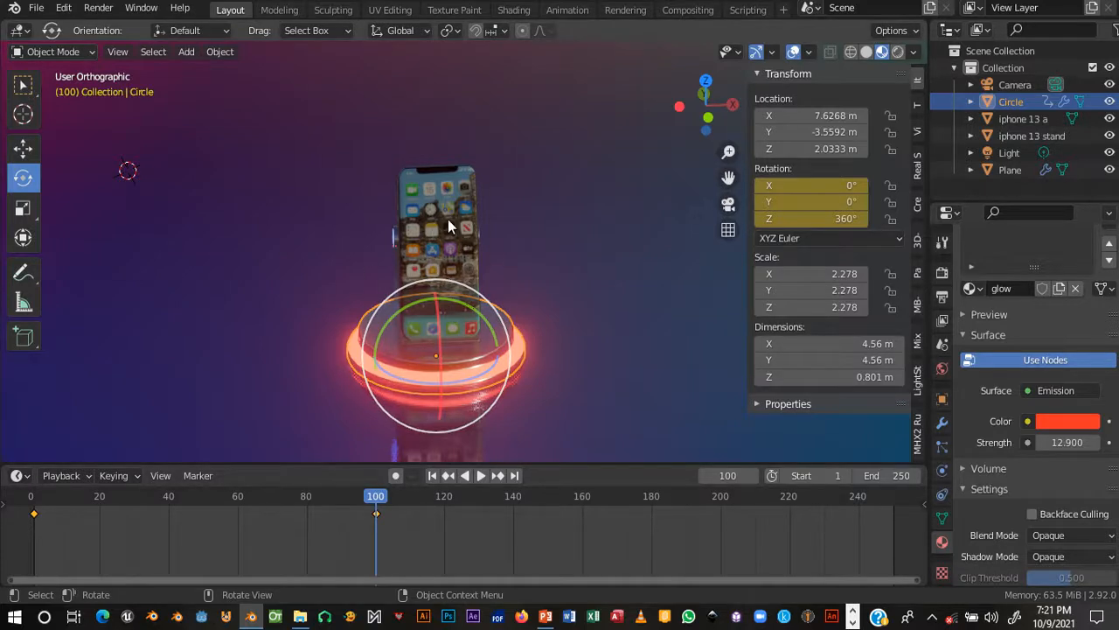
# - Play and scrub the animation from the start to frame 100 to check the base's full turn
pyautogui.press('space')
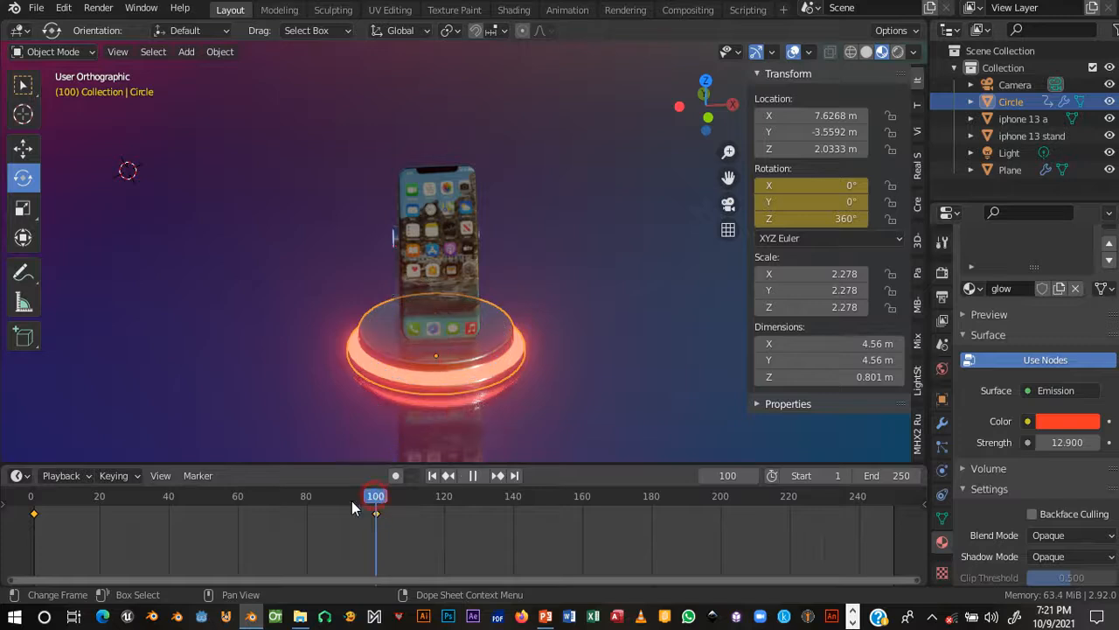
pyautogui.moveTo(214, 499); pyautogui.dragTo(32, 504)
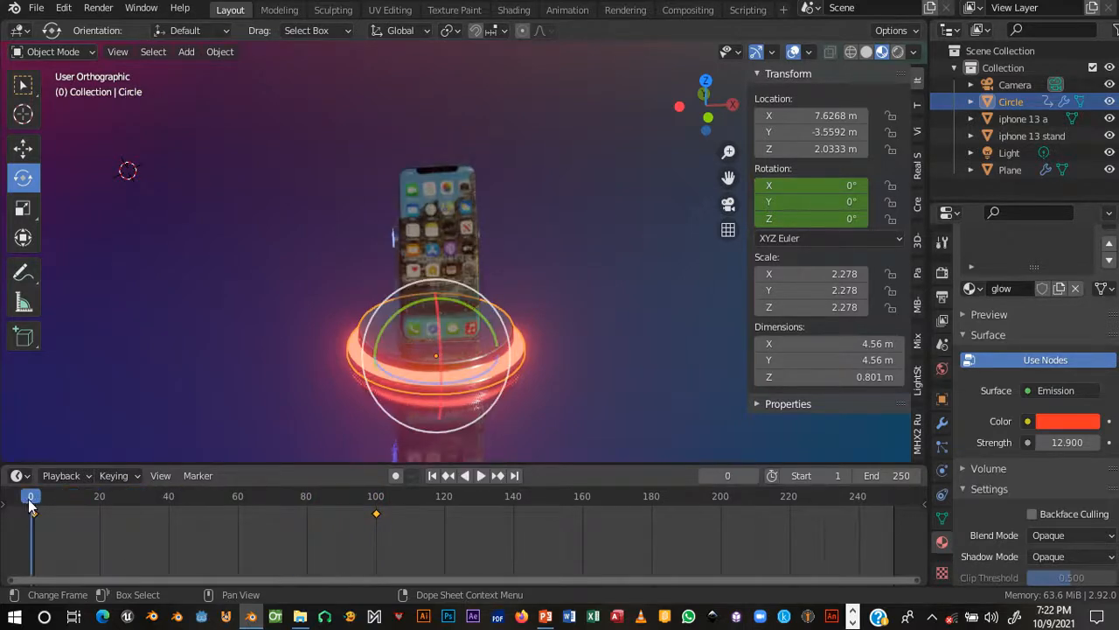
pyautogui.press('space')
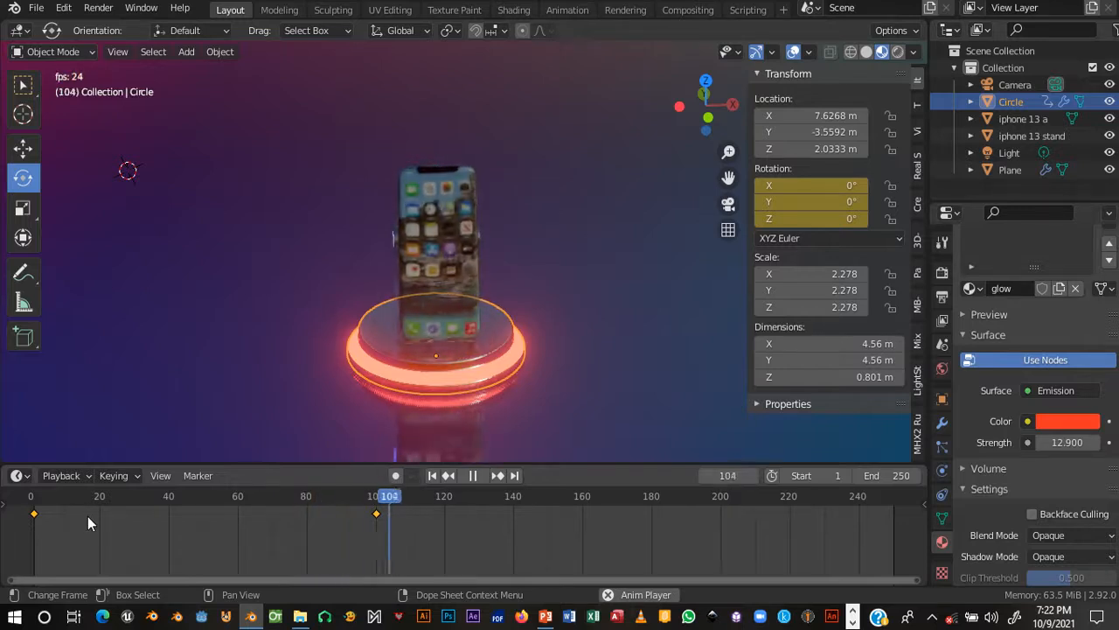
pyautogui.click(147, 499)
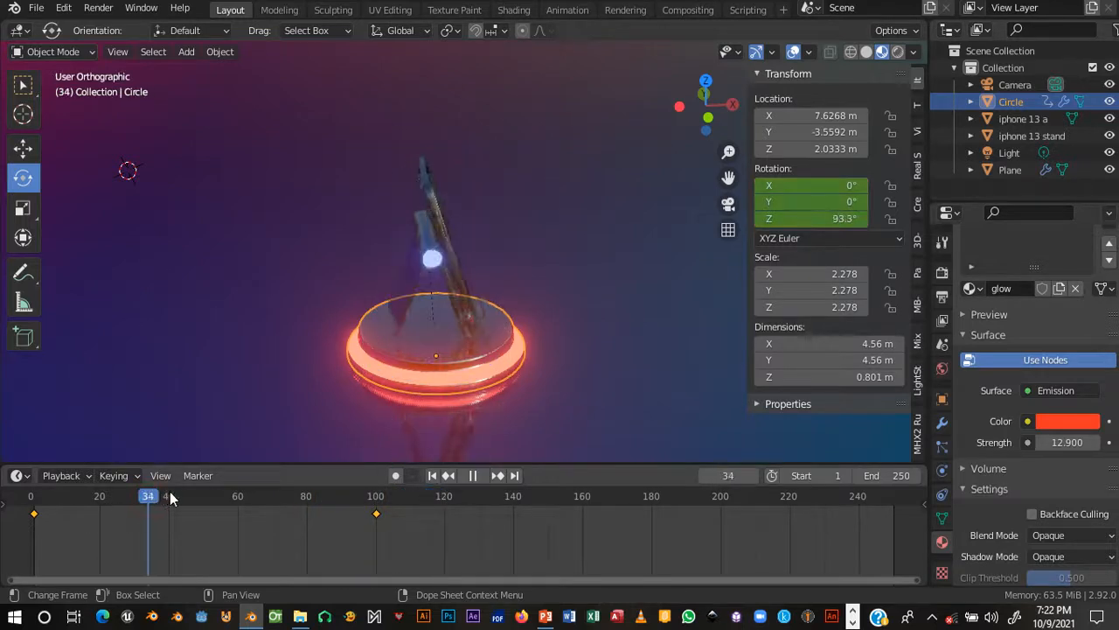
pyautogui.moveTo(344, 508); pyautogui.dragTo(376, 510)
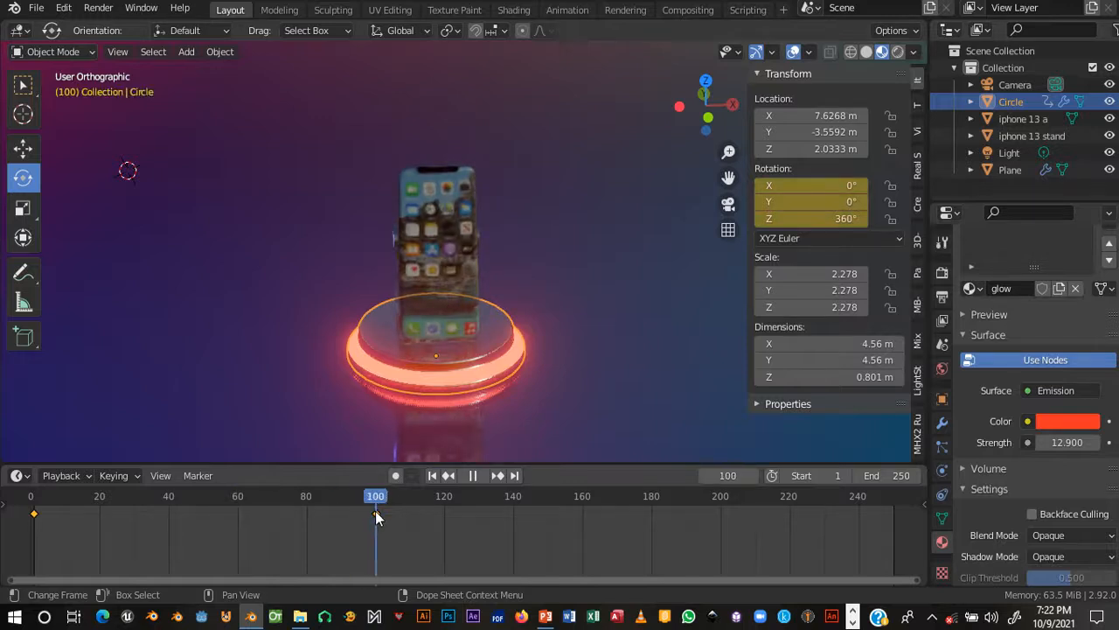
pyautogui.press('space')
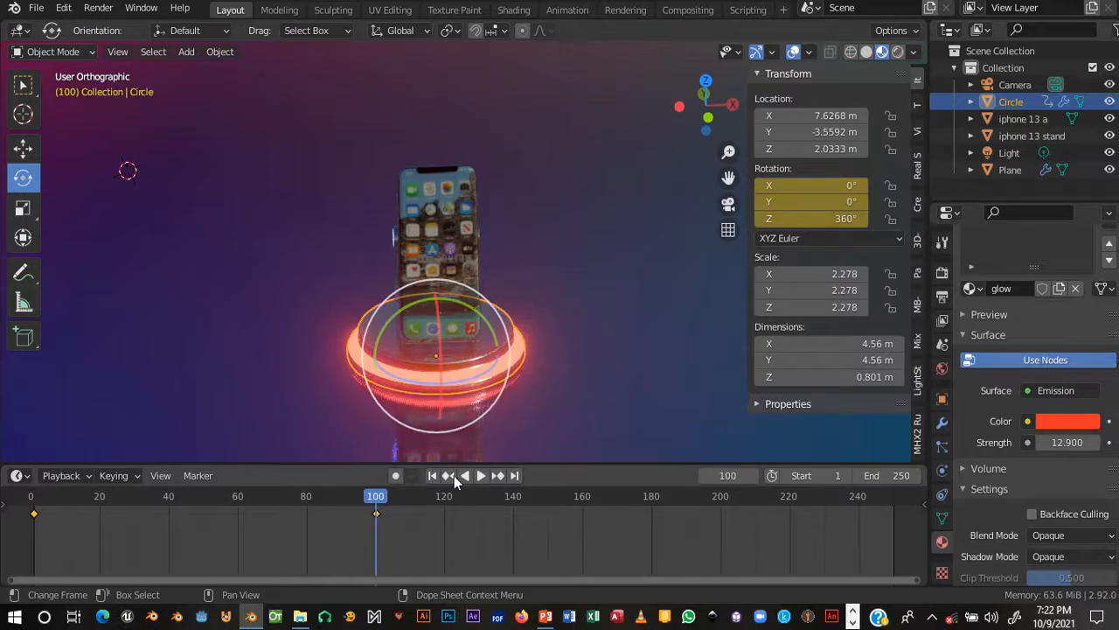
# - Enable auto keying and set the active keying set to Location & Rotation
pyautogui.click(395, 476)
pyautogui.click(116, 476)
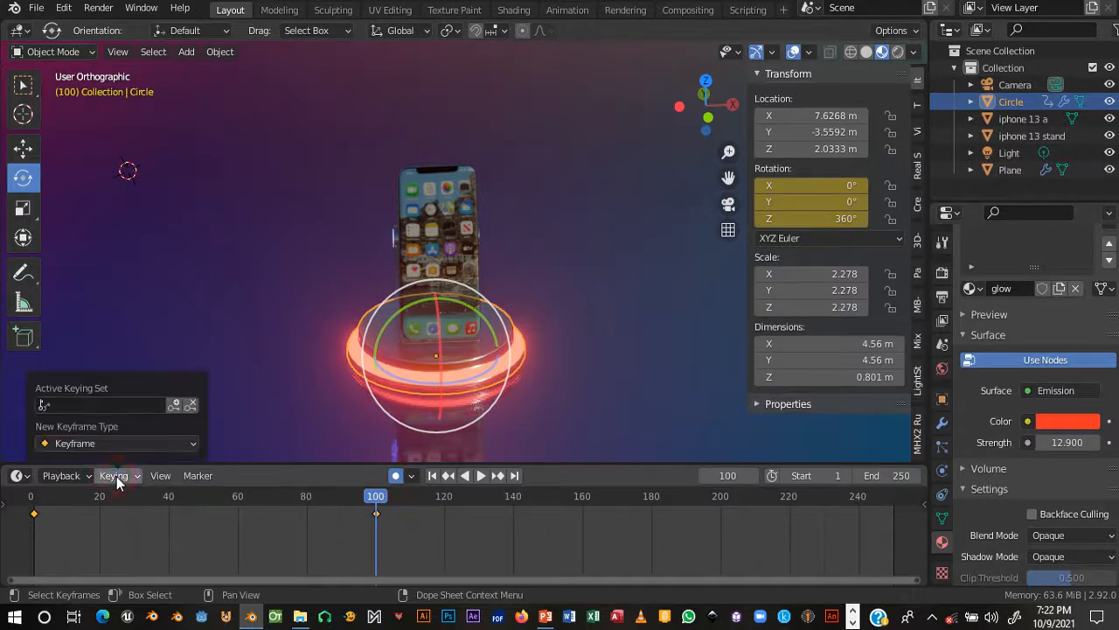
pyautogui.click(94, 402)
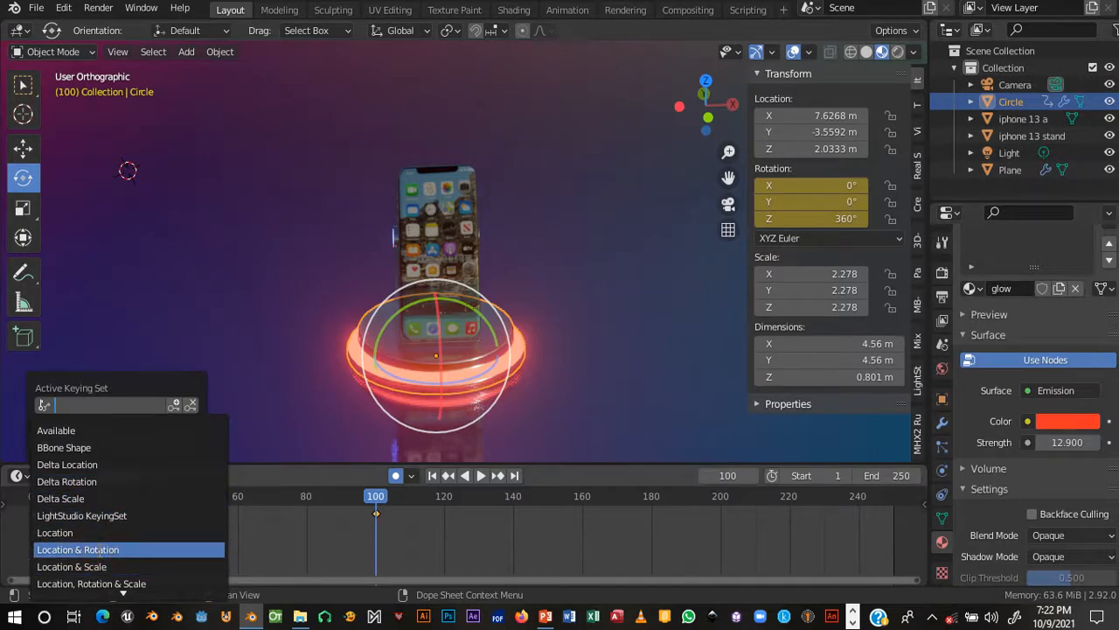
pyautogui.click(102, 550)
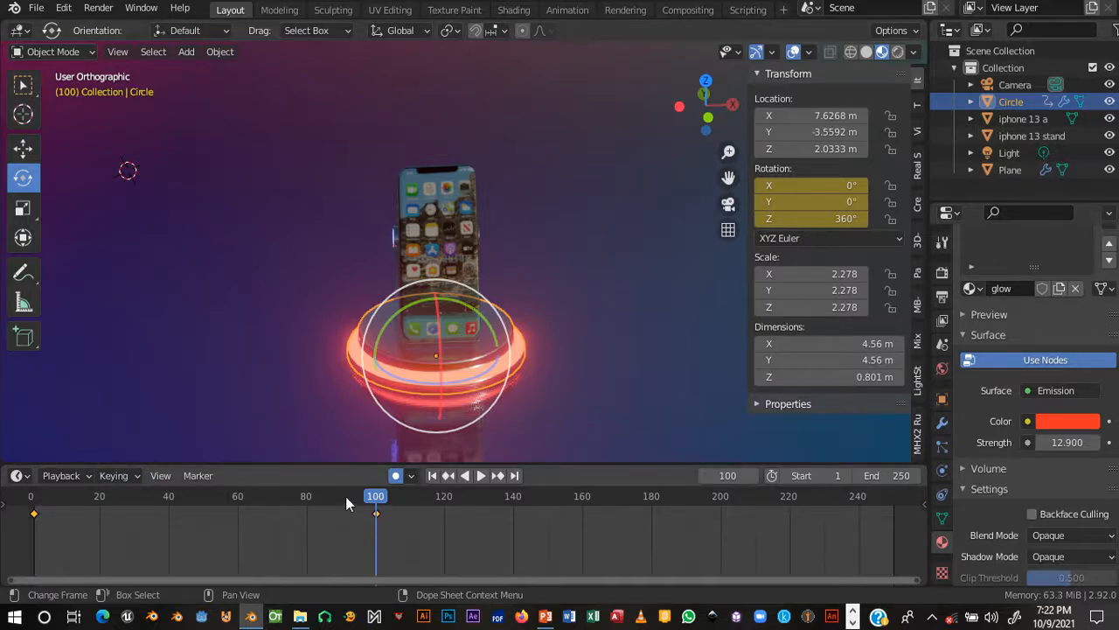
# - Auto-key a second turn of the base by setting its Z rotation to 720° at frame 200
pyautogui.press('space')
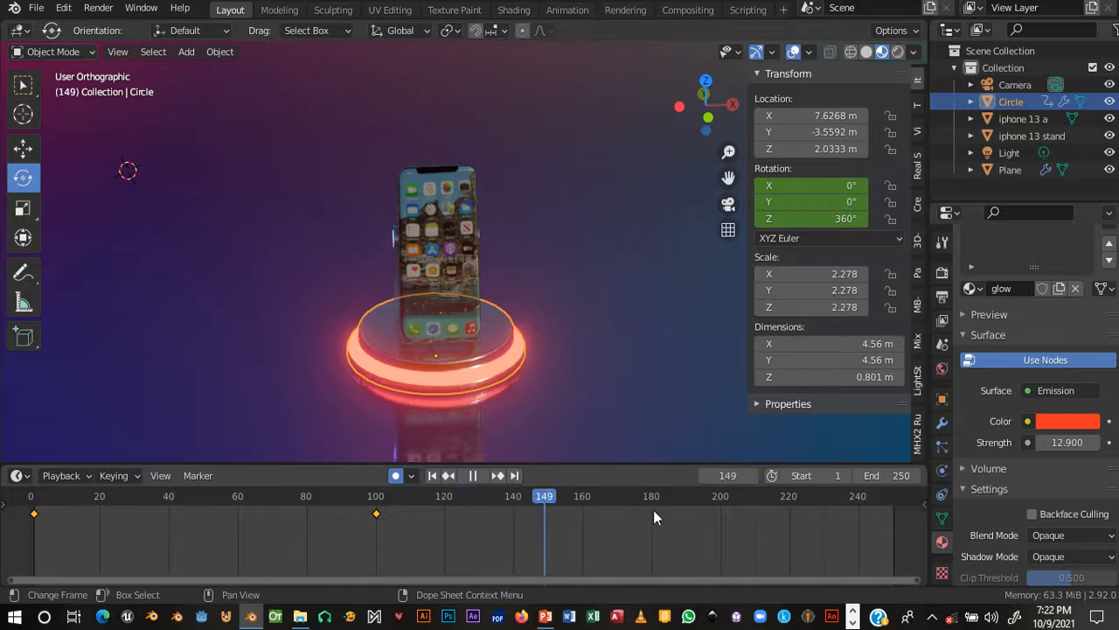
pyautogui.press('space')
pyautogui.moveTo(719, 510); pyautogui.dragTo(721, 516)
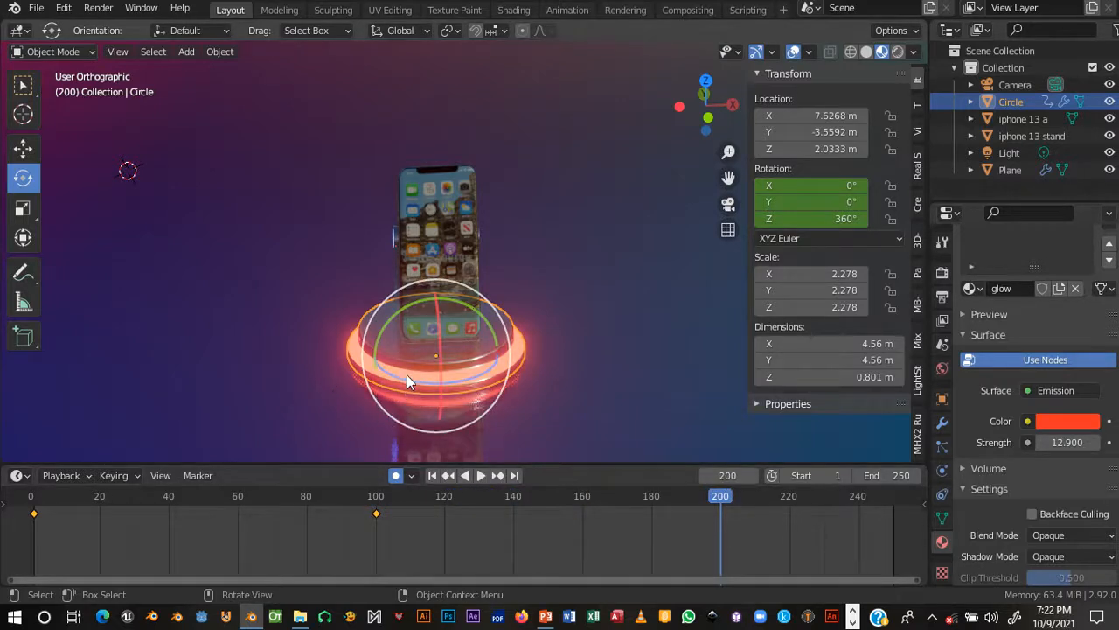
pyautogui.press('r')
pyautogui.click(451, 347)
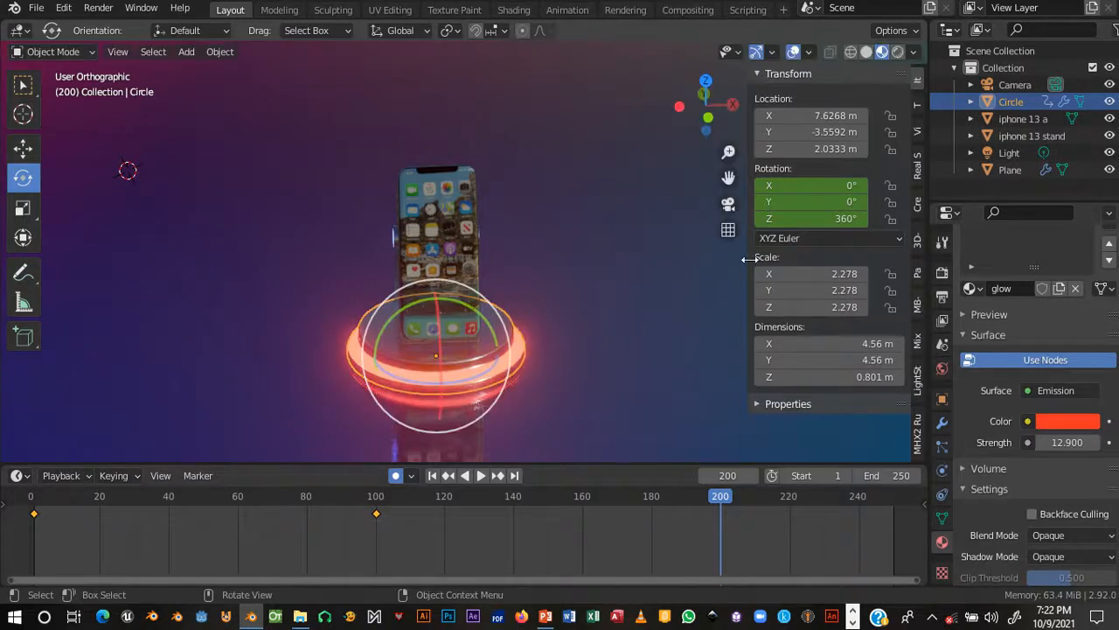
pyautogui.moveTo(813, 219); pyautogui.dragTo(790, 221)
pyautogui.click(790, 221)
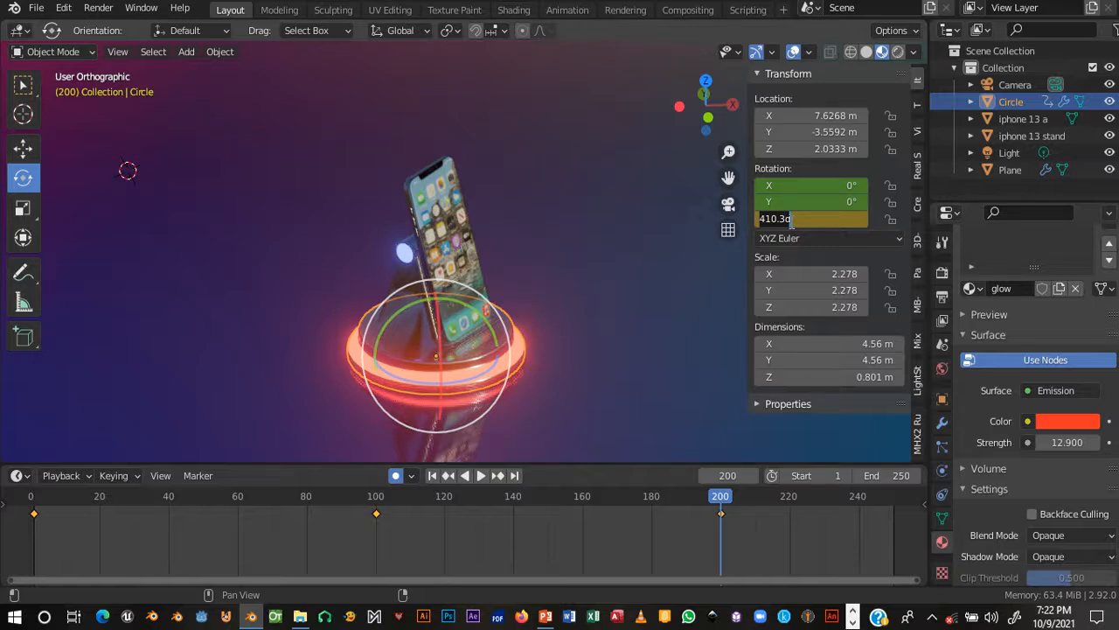
pyautogui.write('720')
pyautogui.press('Return')
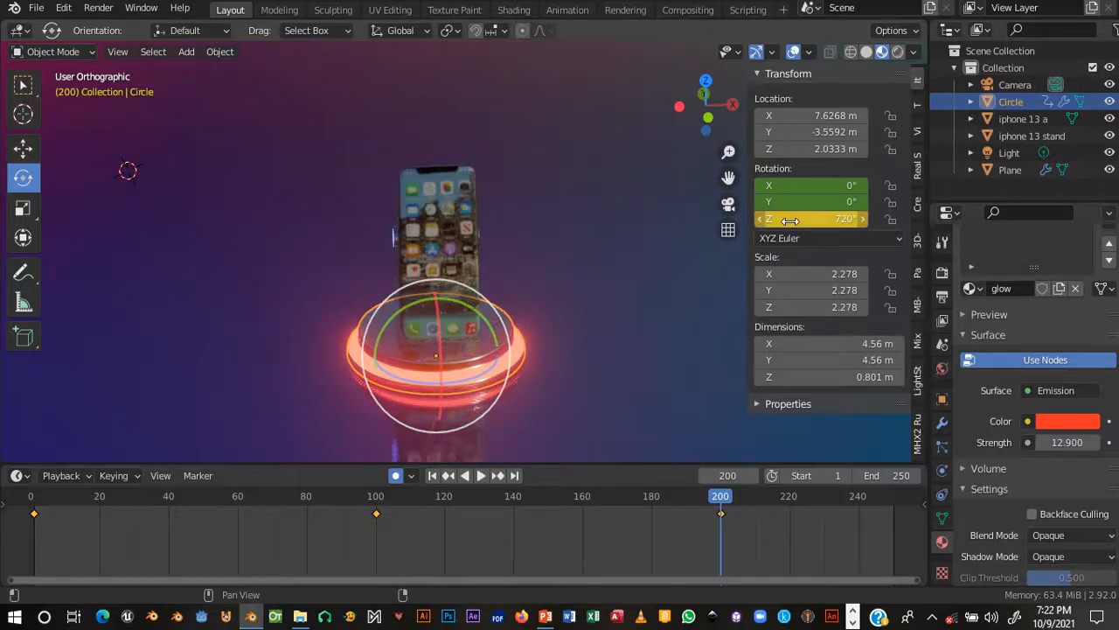
# - Scrub back to frame 100 and replay the animation from the start to check both turns of the base
pyautogui.hotkey('ctrl', 'shift', 'space')
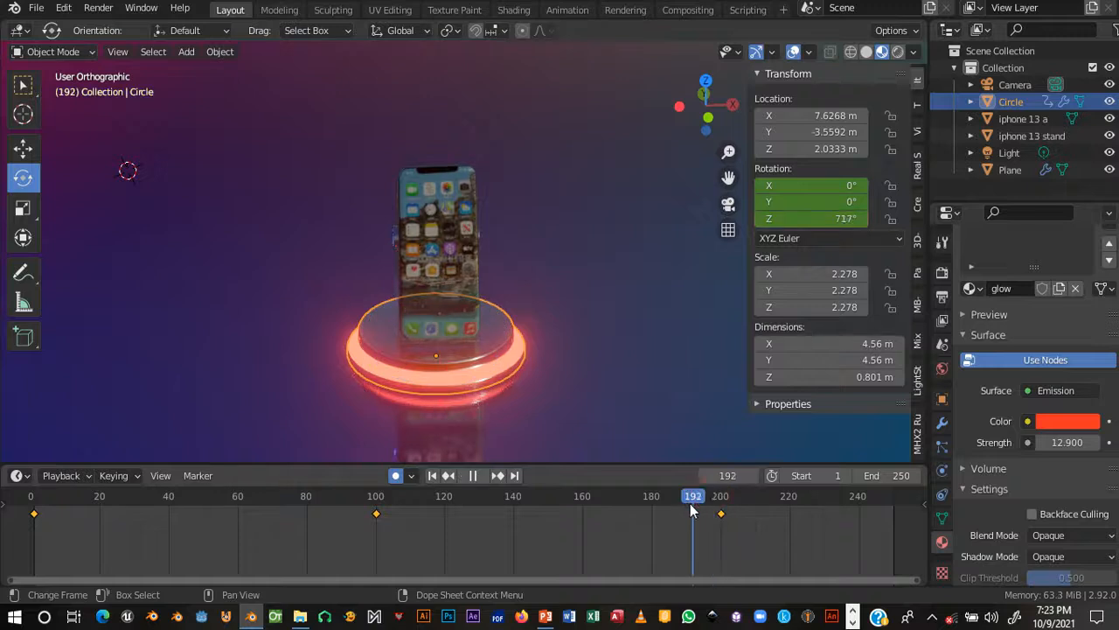
pyautogui.moveTo(570, 501); pyautogui.dragTo(376, 515)
pyautogui.press('space')
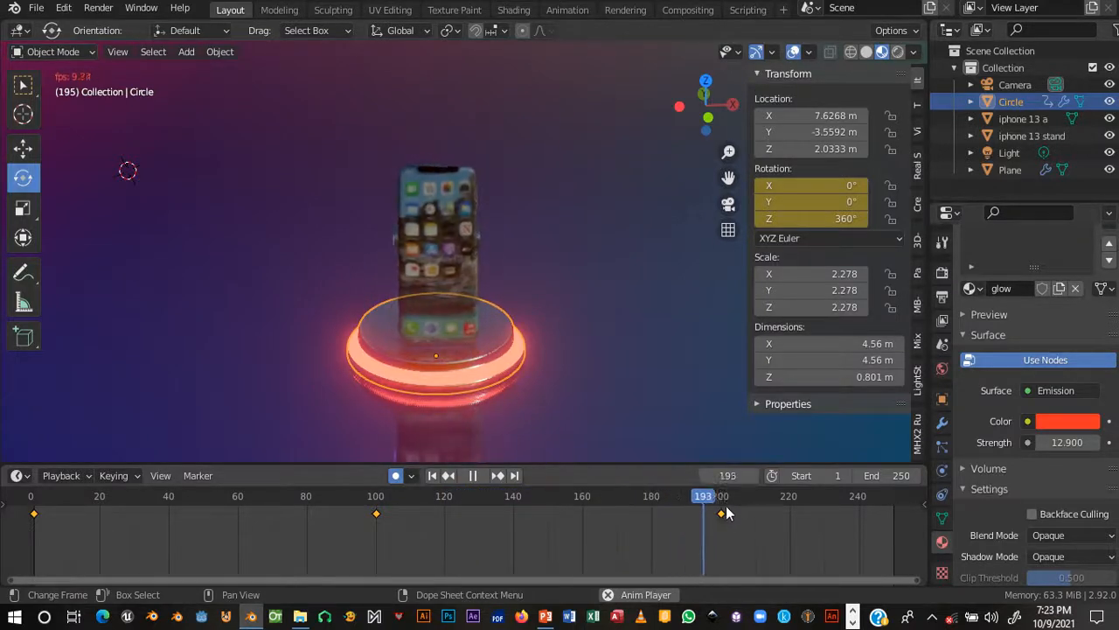
pyautogui.press('space')
pyautogui.hotkey('shift', 'Left')
pyautogui.press('space')
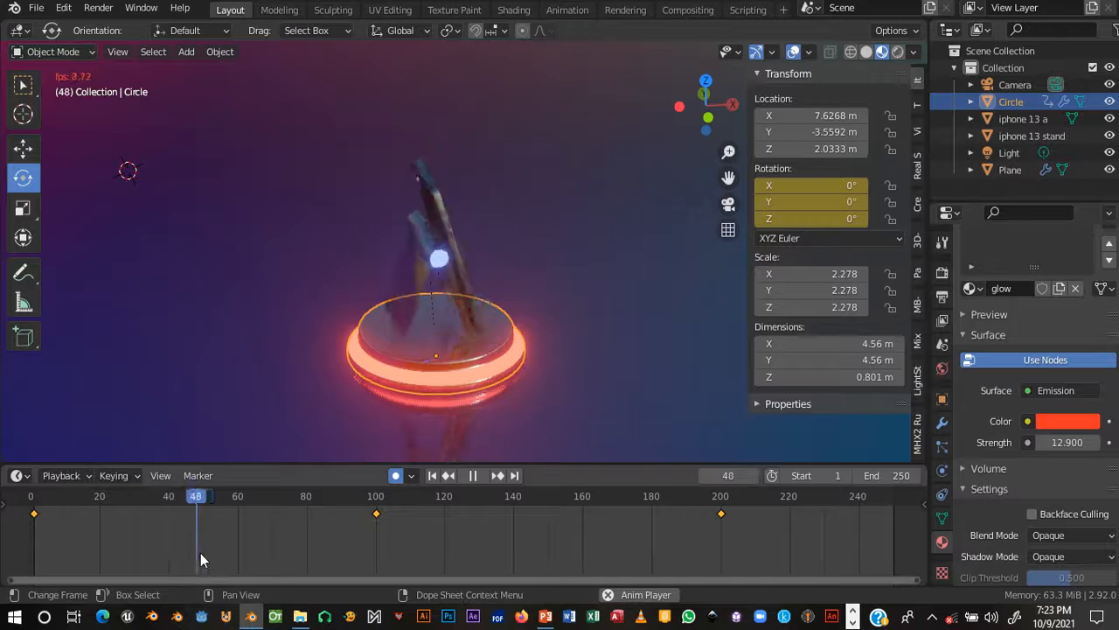
pyautogui.press('space')
# - Switch the viewport to Solid shading and play the rotation animation from near the start
pyautogui.click(866, 52)
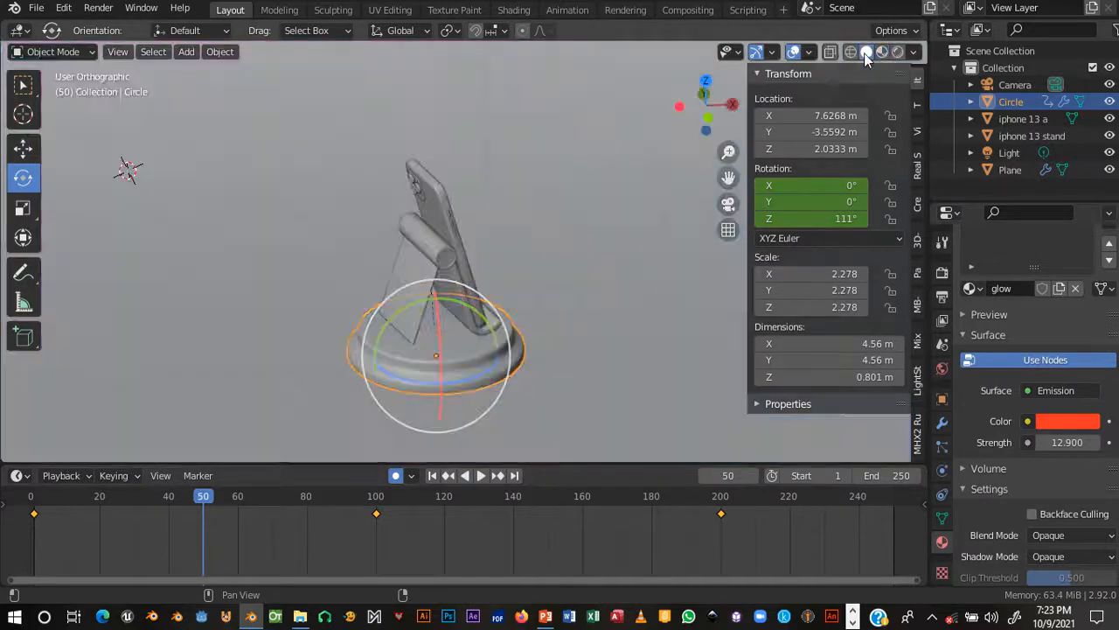
pyautogui.press('space')
pyautogui.click(43, 511)
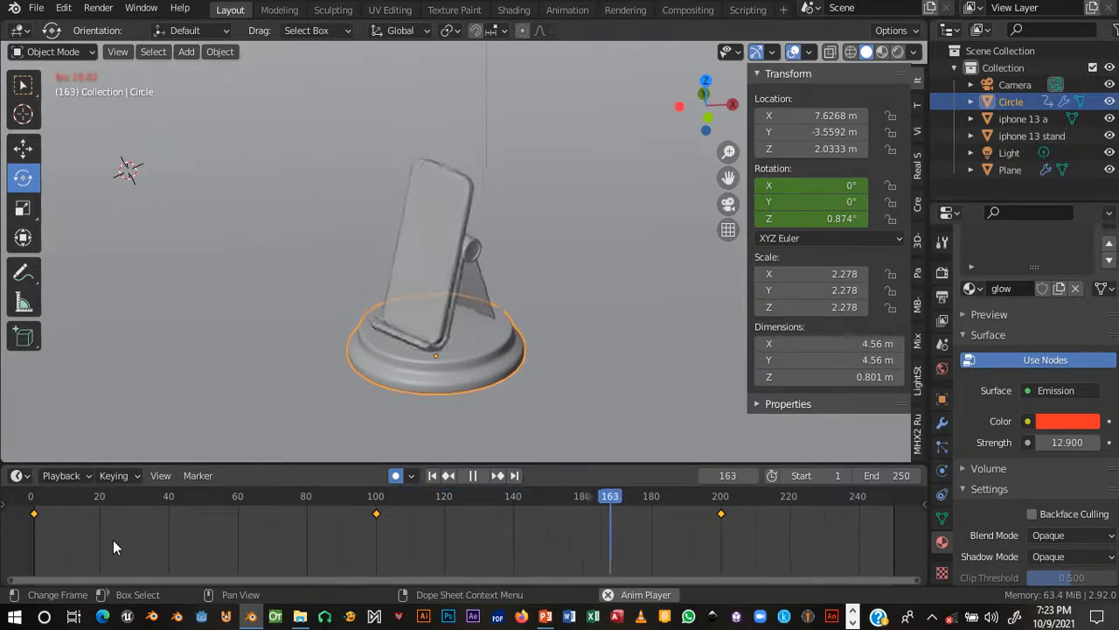
pyautogui.press('space')
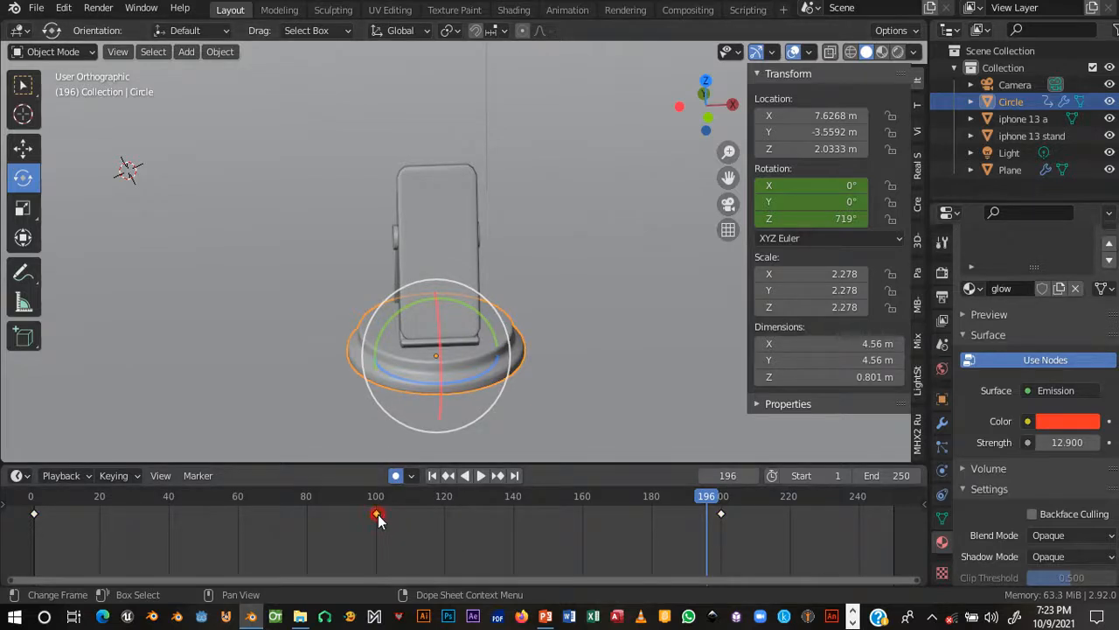
# - Slow the rotation by moving the middle keyframe to frame 130 and the last to frame 250, and replay it from the start
pyautogui.press('g')
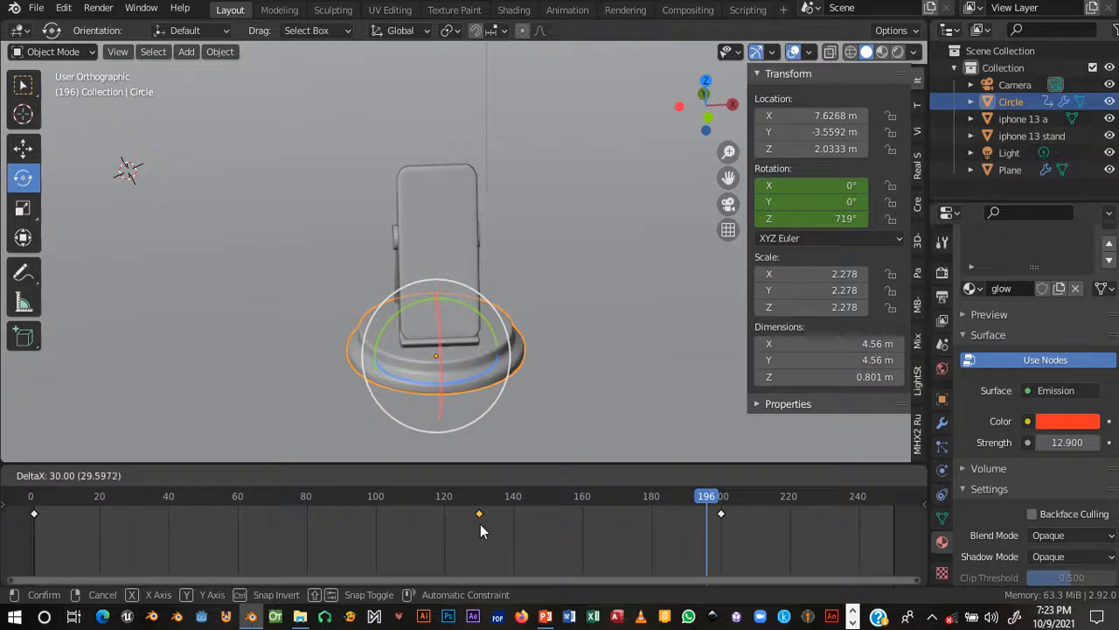
pyautogui.click(480, 524)
pyautogui.click(720, 515)
pyautogui.press('g')
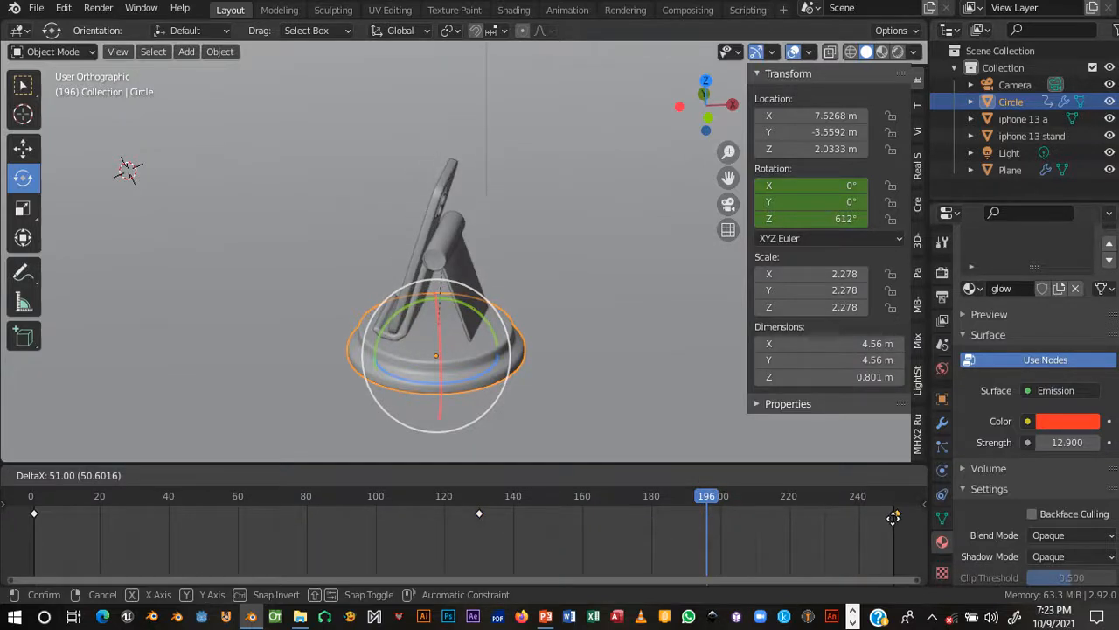
pyautogui.click(891, 521)
pyautogui.moveTo(714, 499); pyautogui.dragTo(30, 498)
pyautogui.press('space')
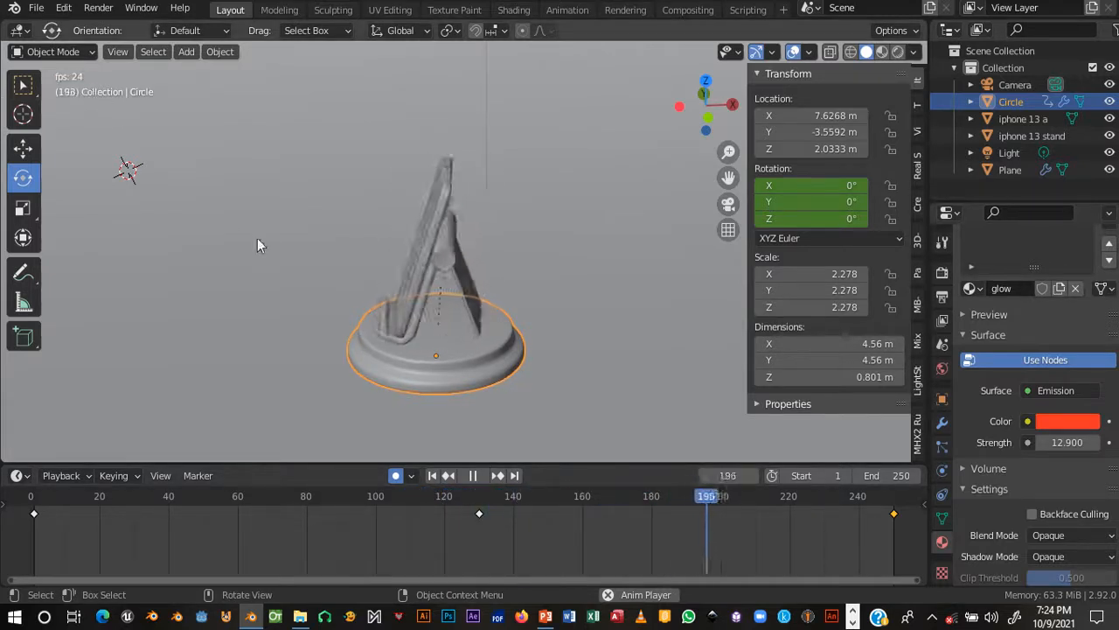
# - Stop the playback of the base's rotation
pyautogui.press('space')
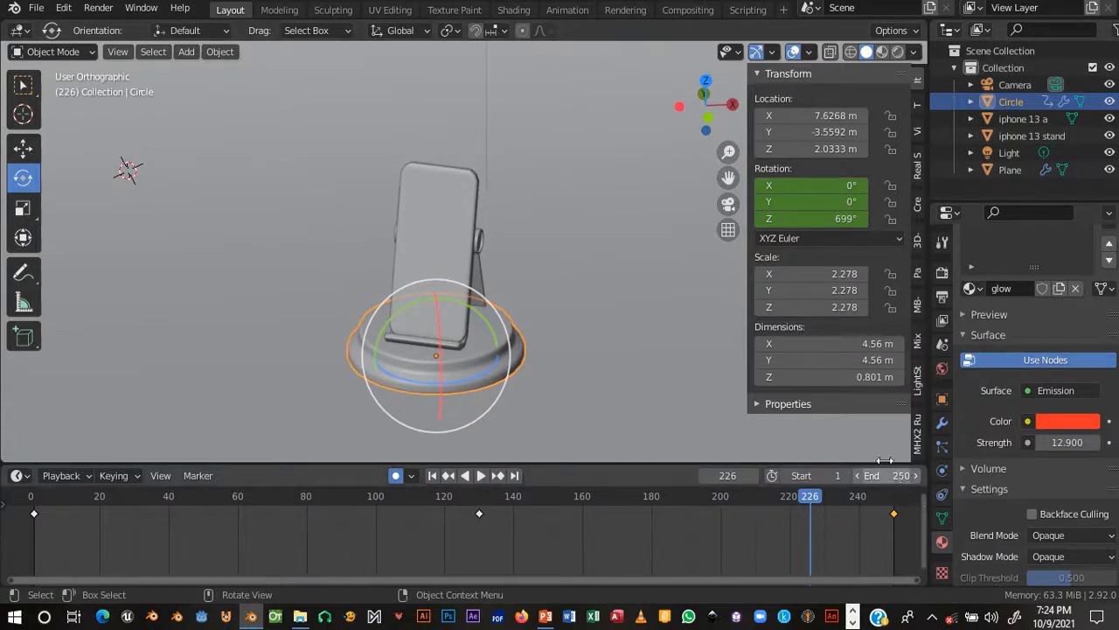
pyautogui.keyDown('shift'); pyautogui.moveTo(480, 238); pyautogui.dragTo(478, 239, button='middle'); pyautogui.keyUp('shift')
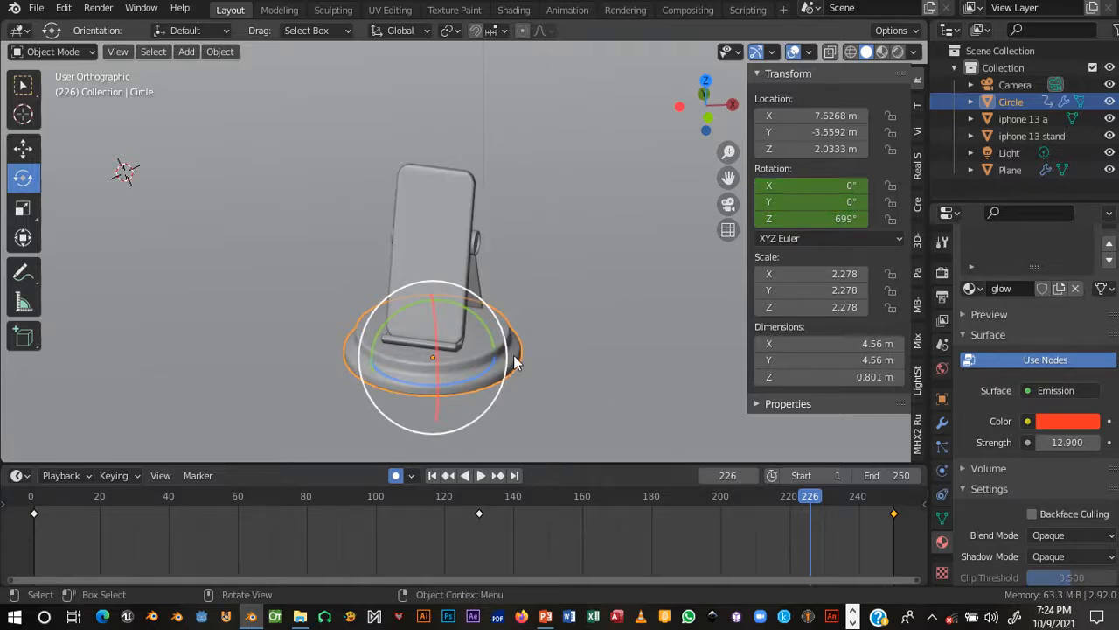
pyautogui.scroll(-3, 505, 314)
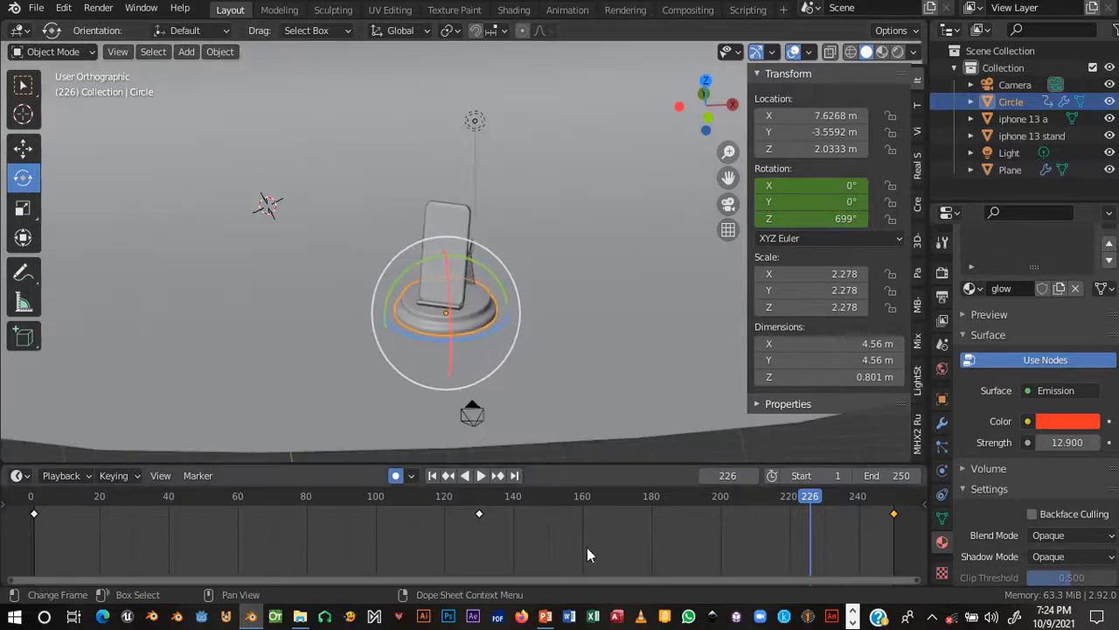
# - Switch to PowerPoint and review slides 108 to 112 on object, emission material and camera animation
pyautogui.click(546, 616)
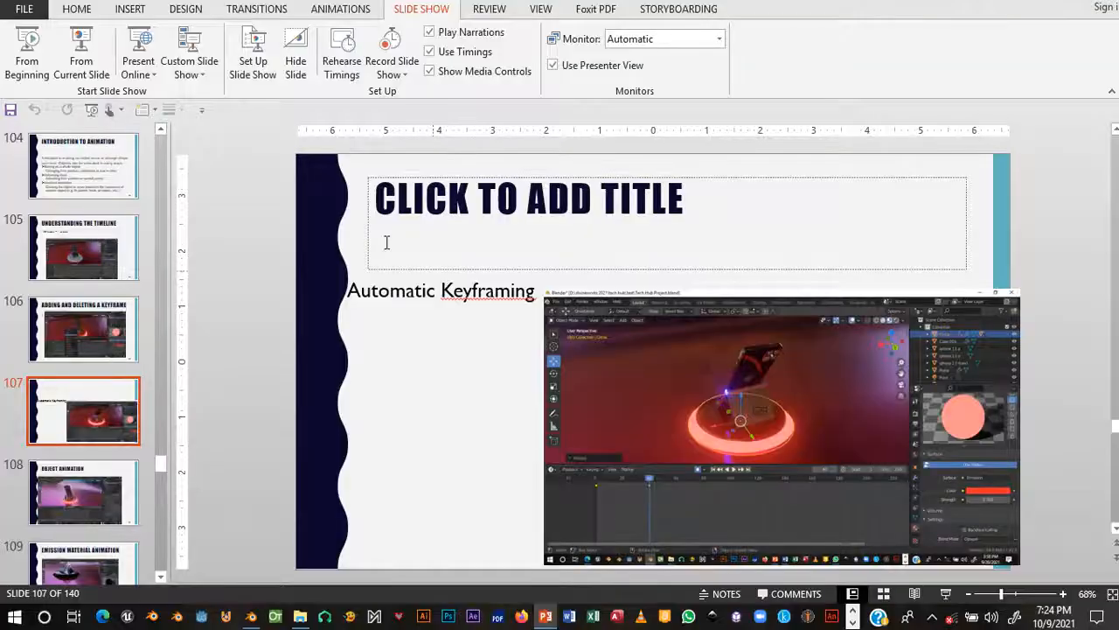
pyautogui.click(87, 501)
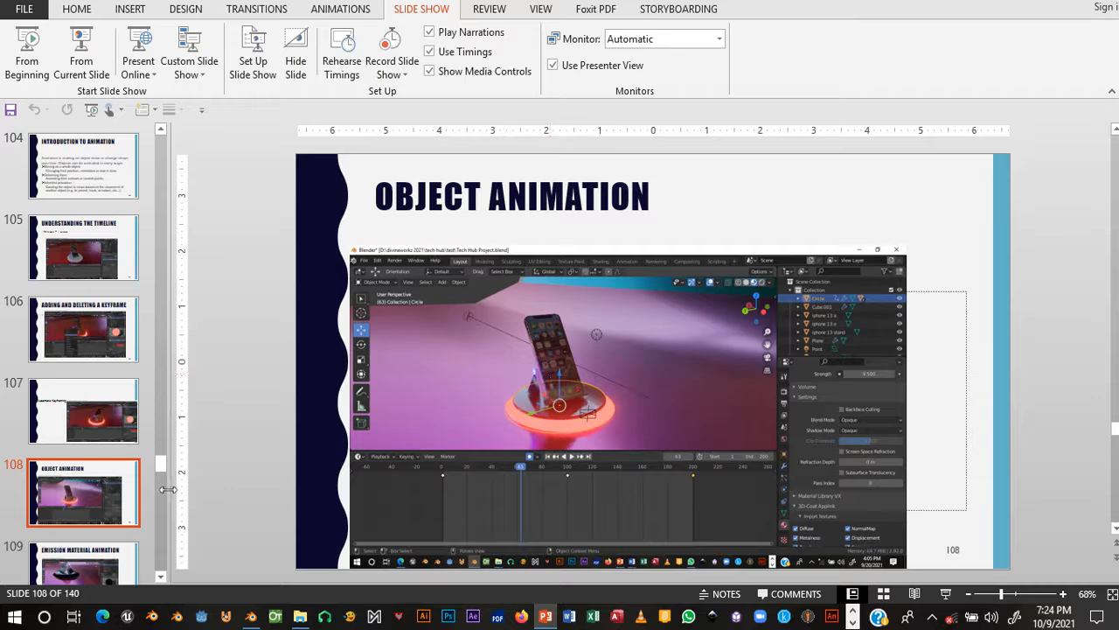
pyautogui.click(108, 544)
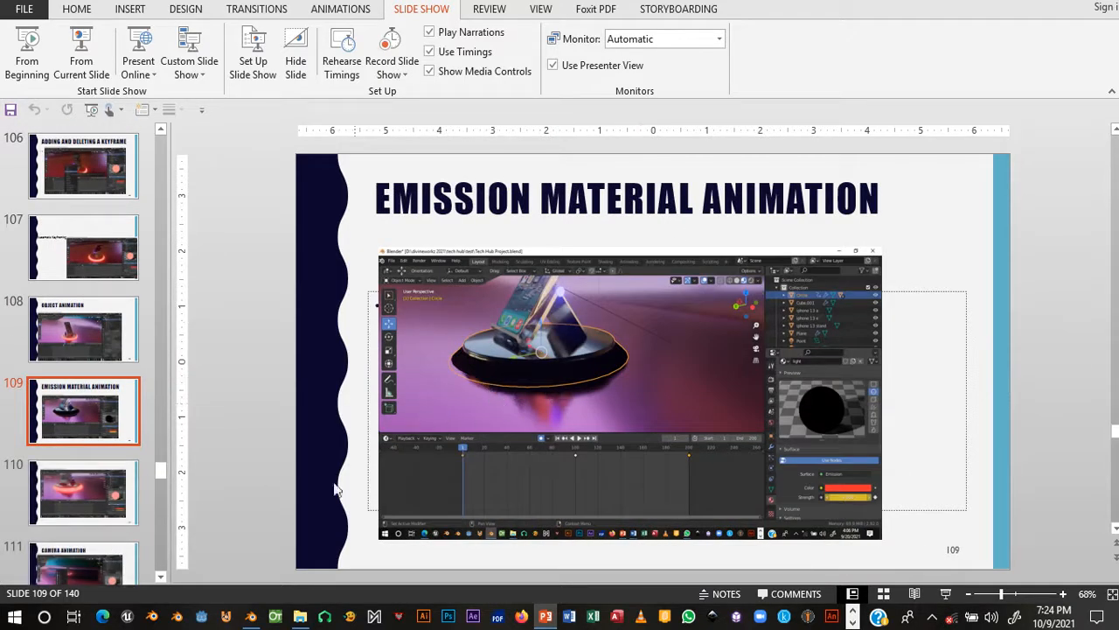
pyautogui.click(62, 516)
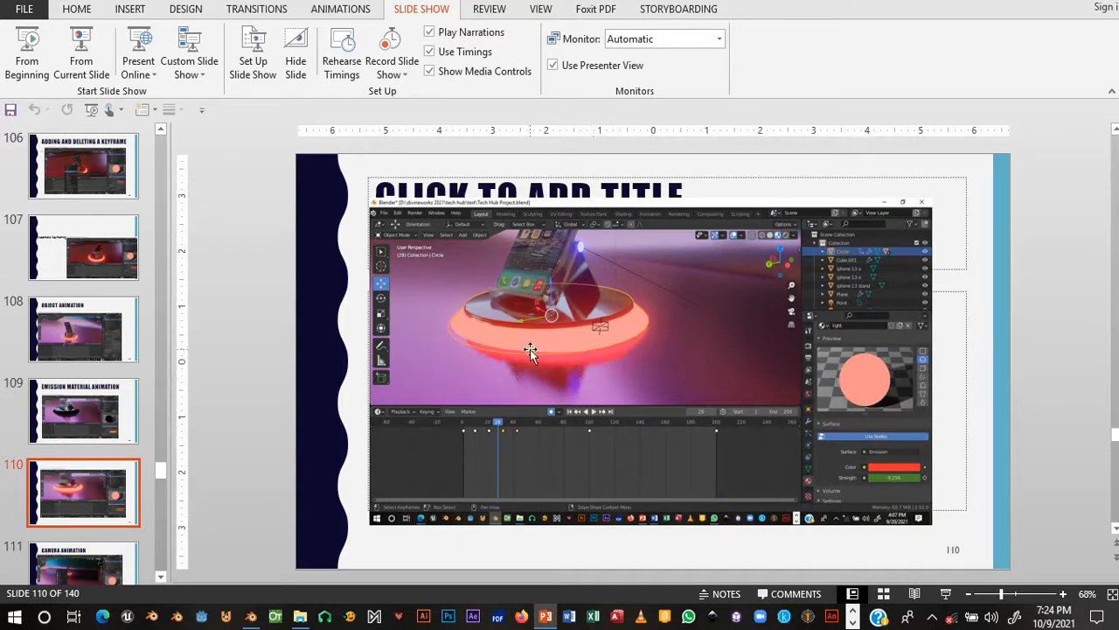
pyautogui.press('Down')
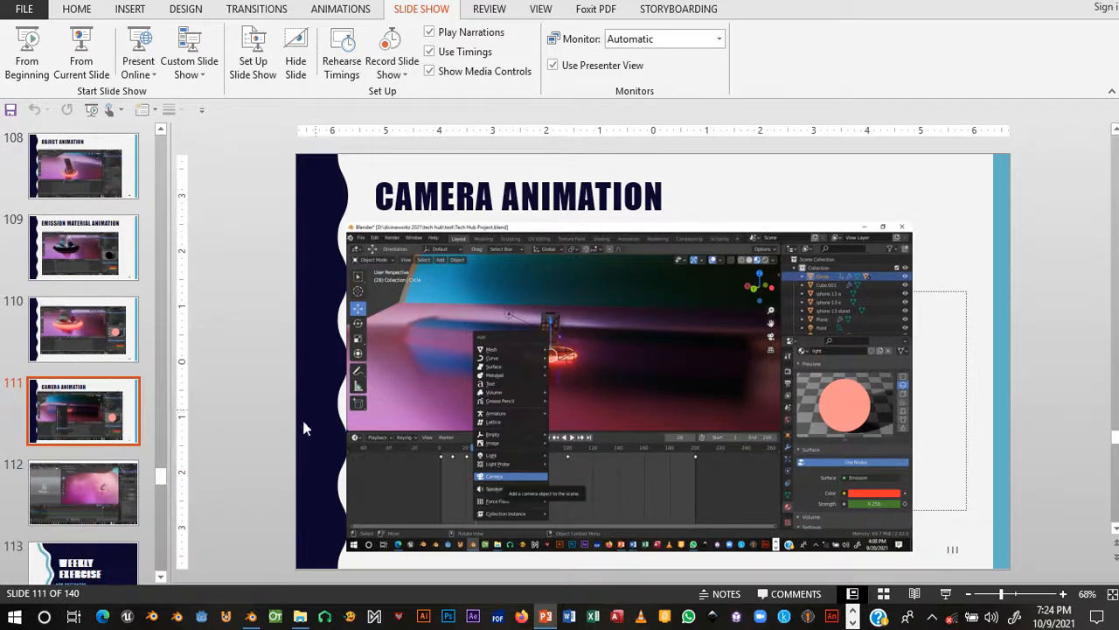
pyautogui.click(81, 491)
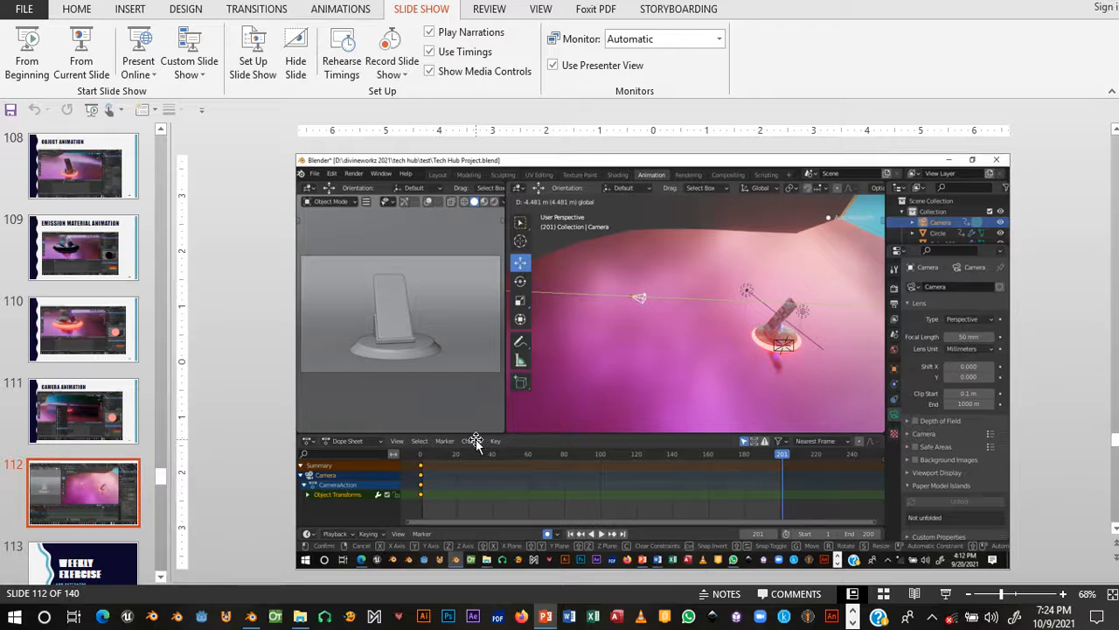
pyautogui.scroll(-1, 475, 441)
pyautogui.scroll(1, 475, 440)
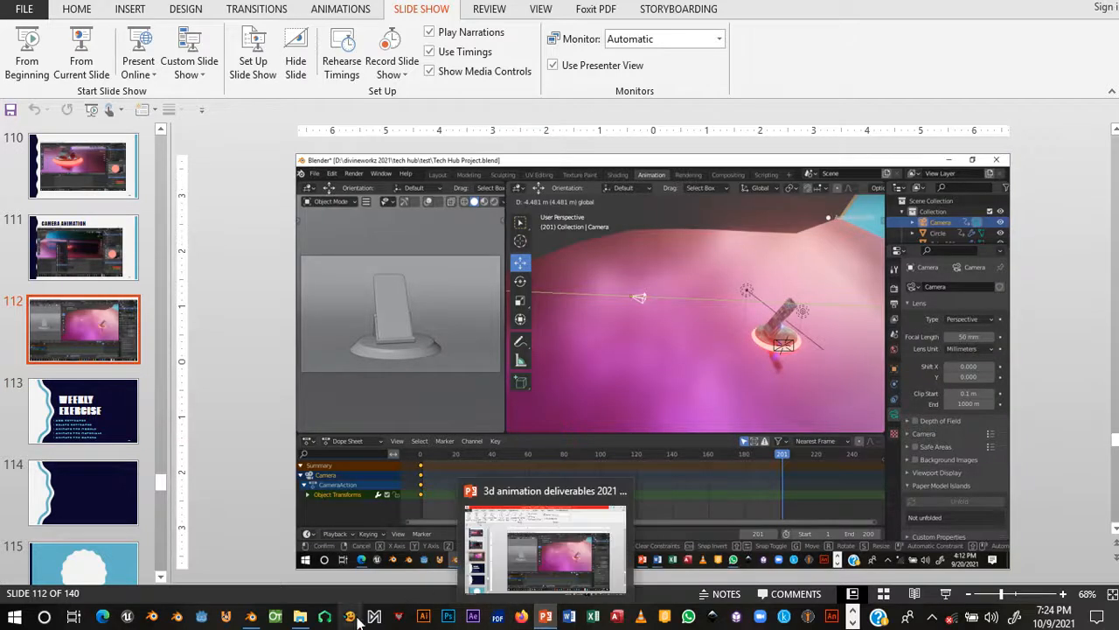
# - Switch back to Blender's Animation workspace and set the perspective viewport to Material Preview shading
pyautogui.click(248, 616)
pyautogui.moveTo(398, 290); pyautogui.dragTo(410, 253, button='middle')
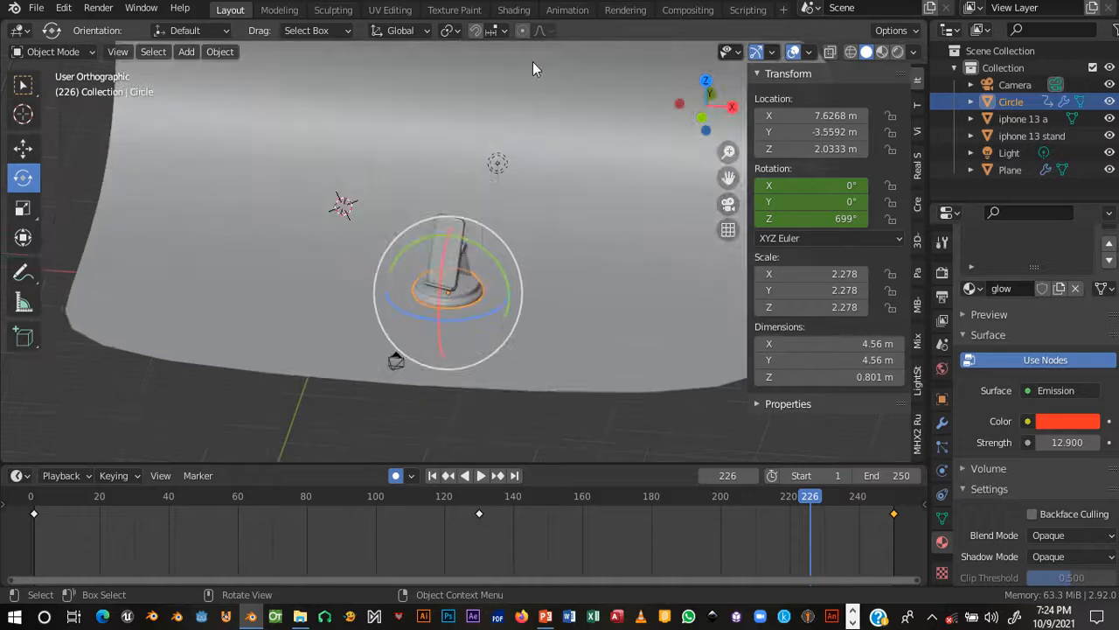
pyautogui.click(569, 10)
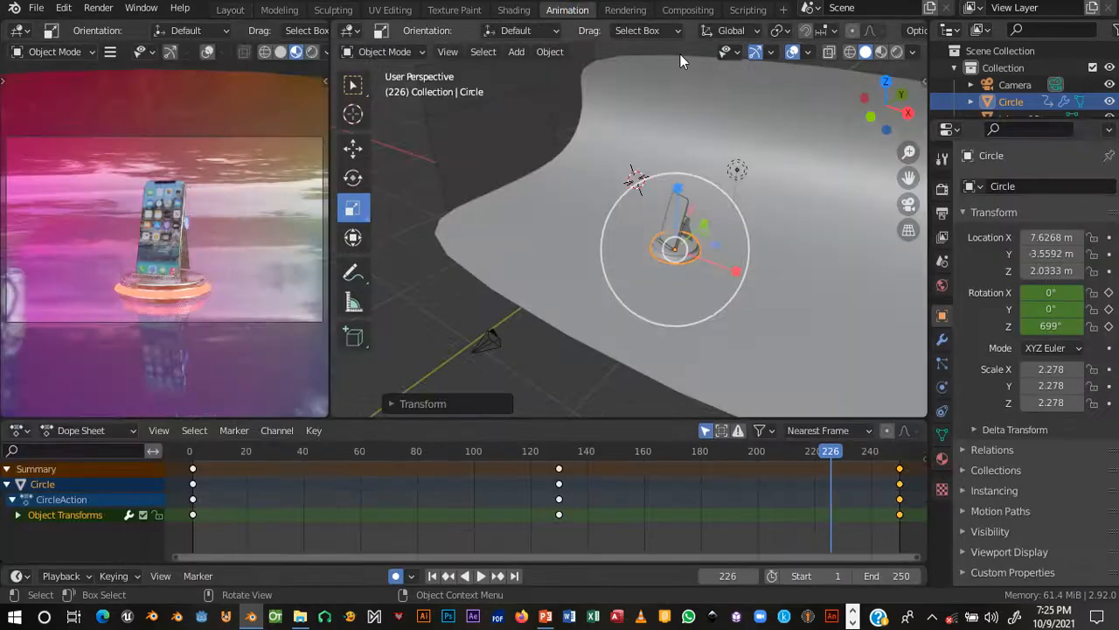
pyautogui.click(881, 52)
pyautogui.moveTo(689, 270); pyautogui.dragTo(658, 265, button='middle')
pyautogui.scroll(5, 742, 283)
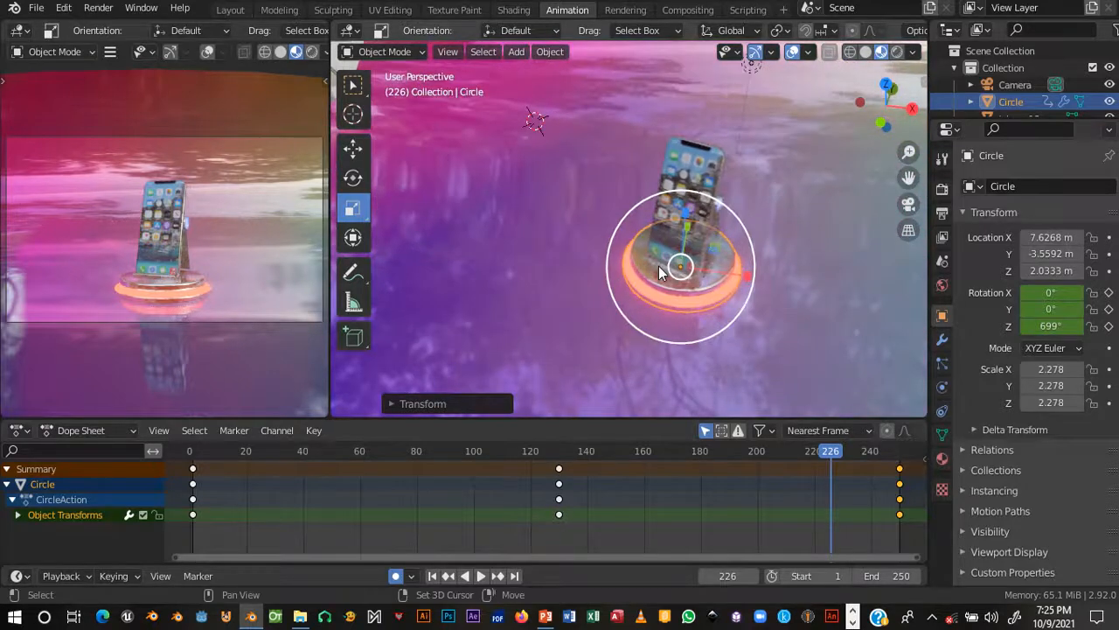
pyautogui.scroll(-4, 651, 262)
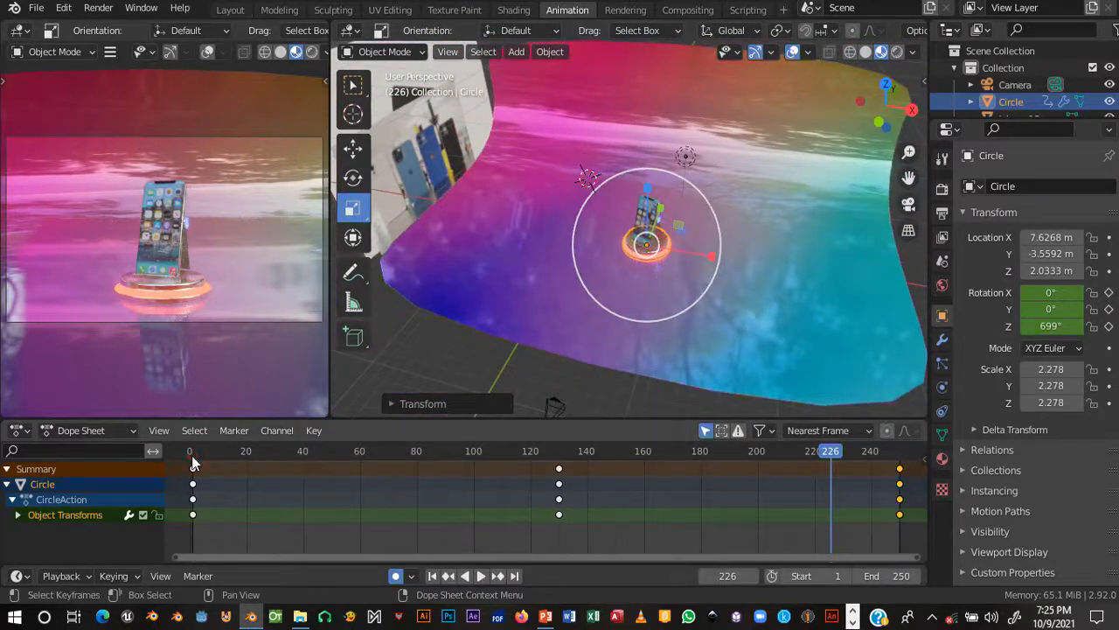
# - Preview the base's rotation from frame 1 in the Animation workspace, then cancel playback to return to frame 1
pyautogui.click(192, 456)
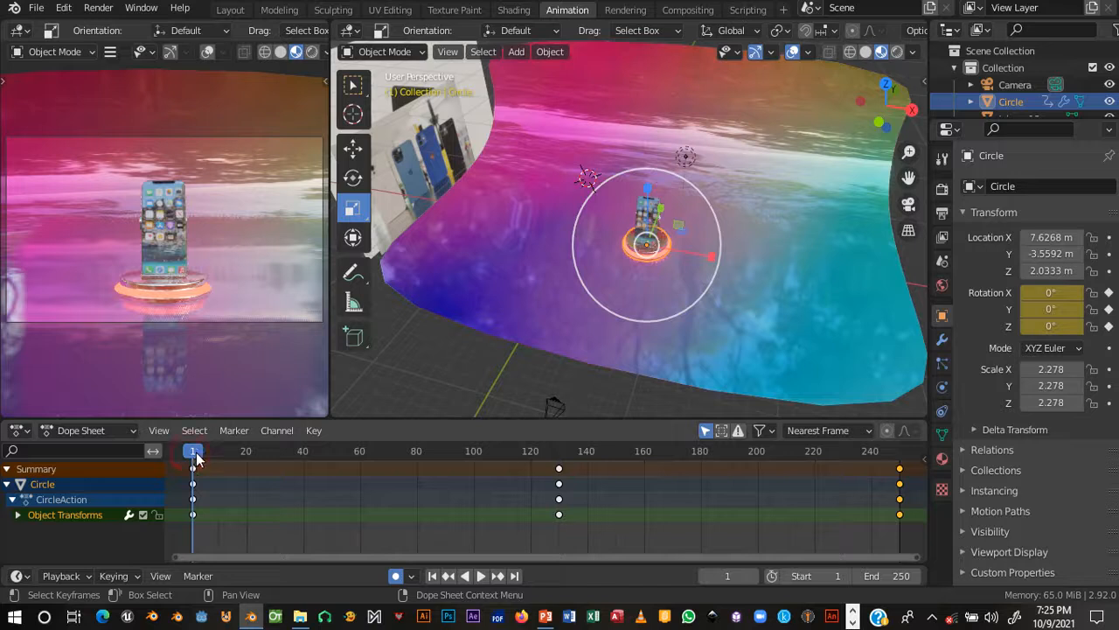
pyautogui.press('space')
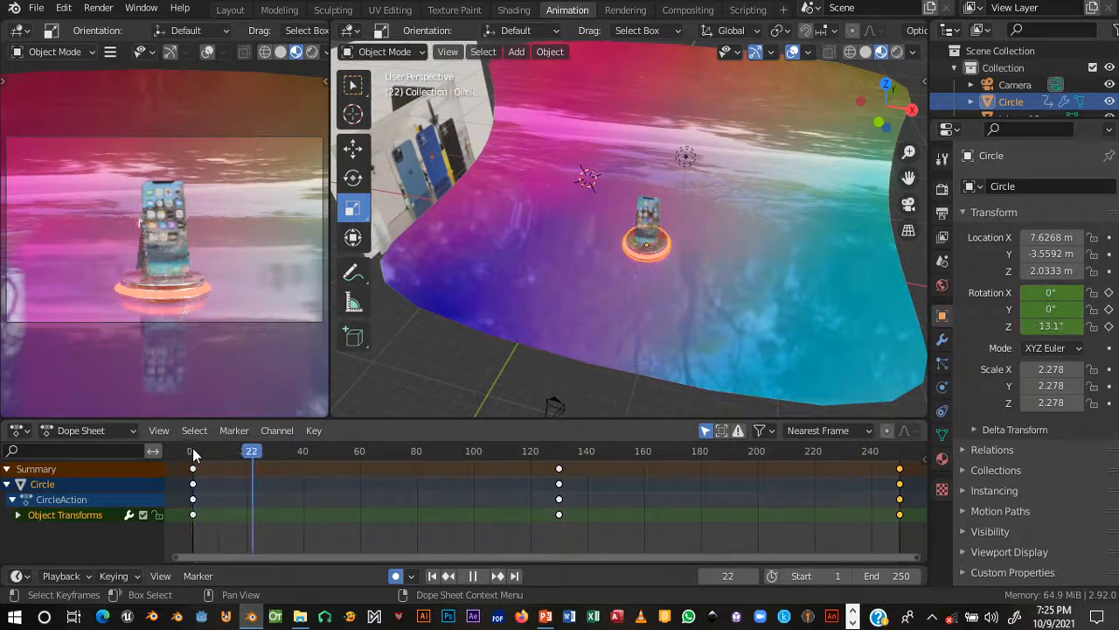
pyautogui.press('Escape')
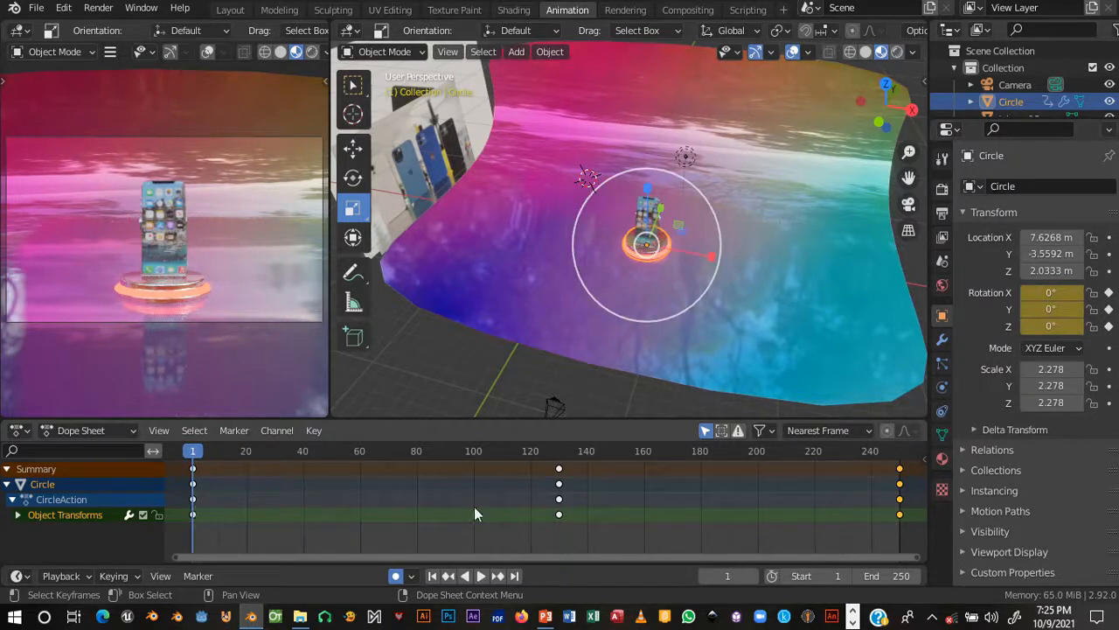
pyautogui.moveTo(733, 507)
pyautogui.mouseDown(button='middle')
pyautogui.moveTo(647, 517)
pyautogui.moveTo(724, 517)
pyautogui.mouseUp(button='middle')
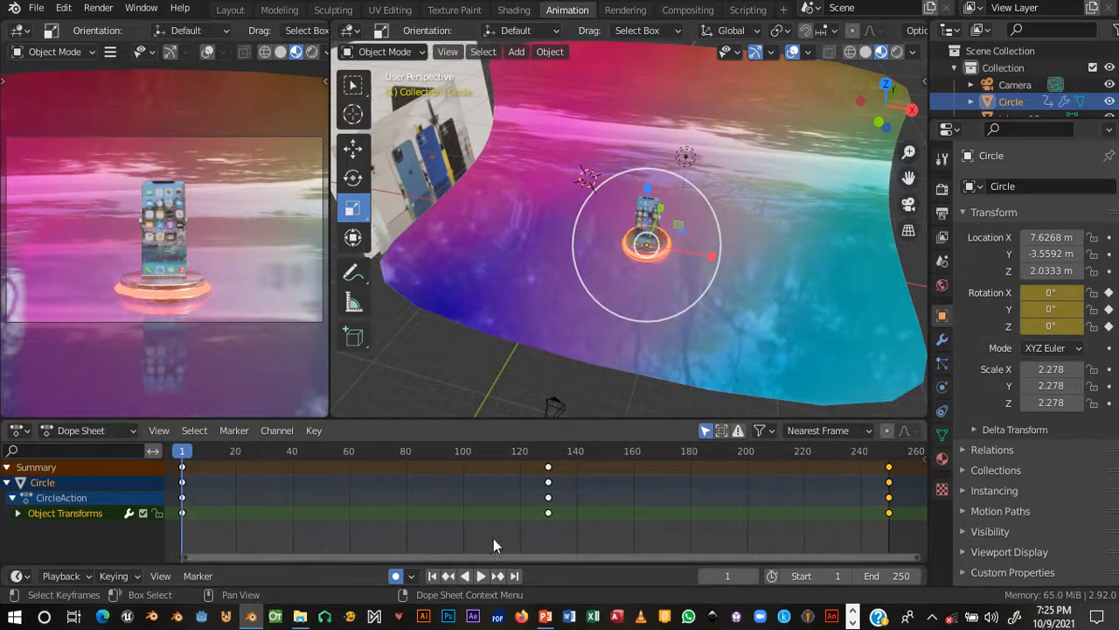
# - Try to delete the base's middle keyframe at frame 130 in the Layout workspace
pyautogui.click(230, 11)
pyautogui.click(478, 515)
pyautogui.press('Delete')
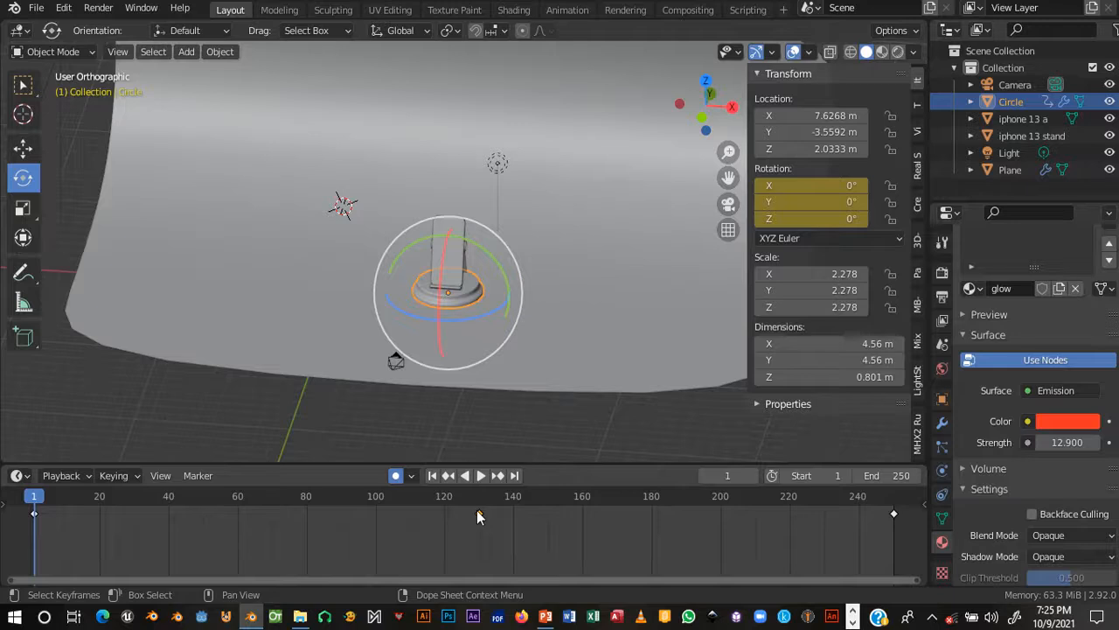
pyautogui.press('x')
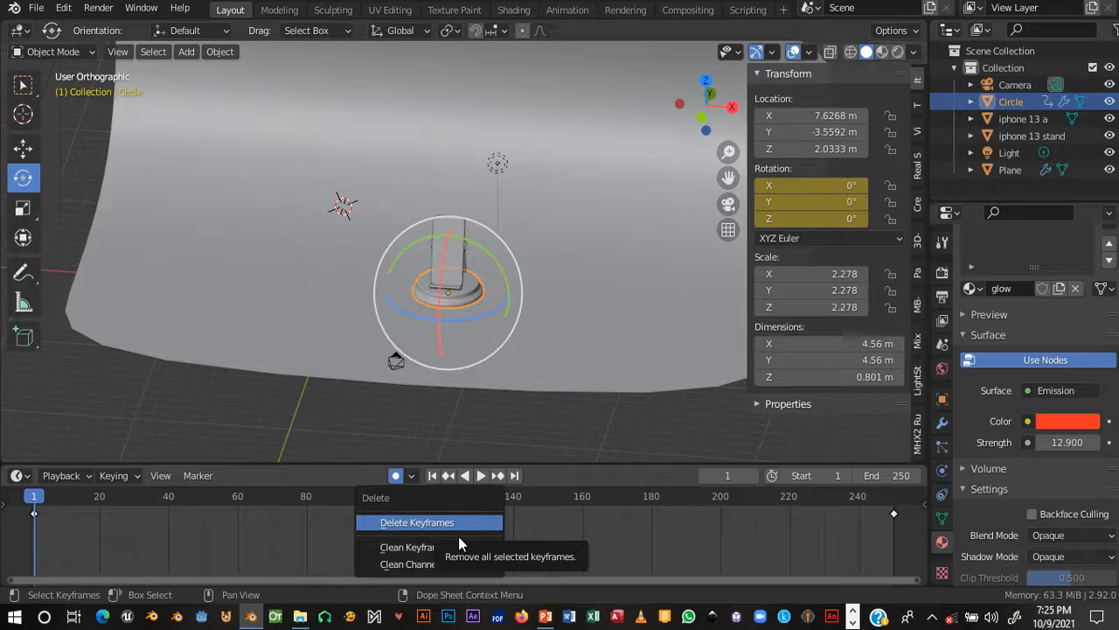
pyautogui.click(543, 516)
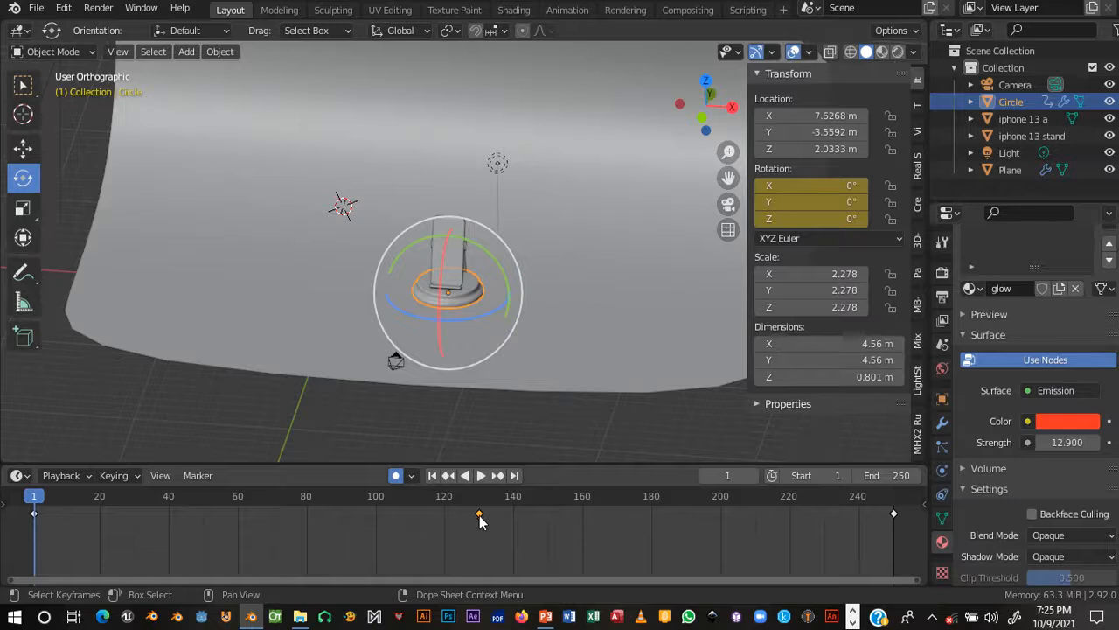
pyautogui.hotkey('ctrl', 'z')
# - Try inserting Location & Rotation keyframes for the base at frame 1
pyautogui.keyDown('shift'); pyautogui.moveTo(471, 273); pyautogui.dragTo(480, 289, button='middle'); pyautogui.keyUp('shift')
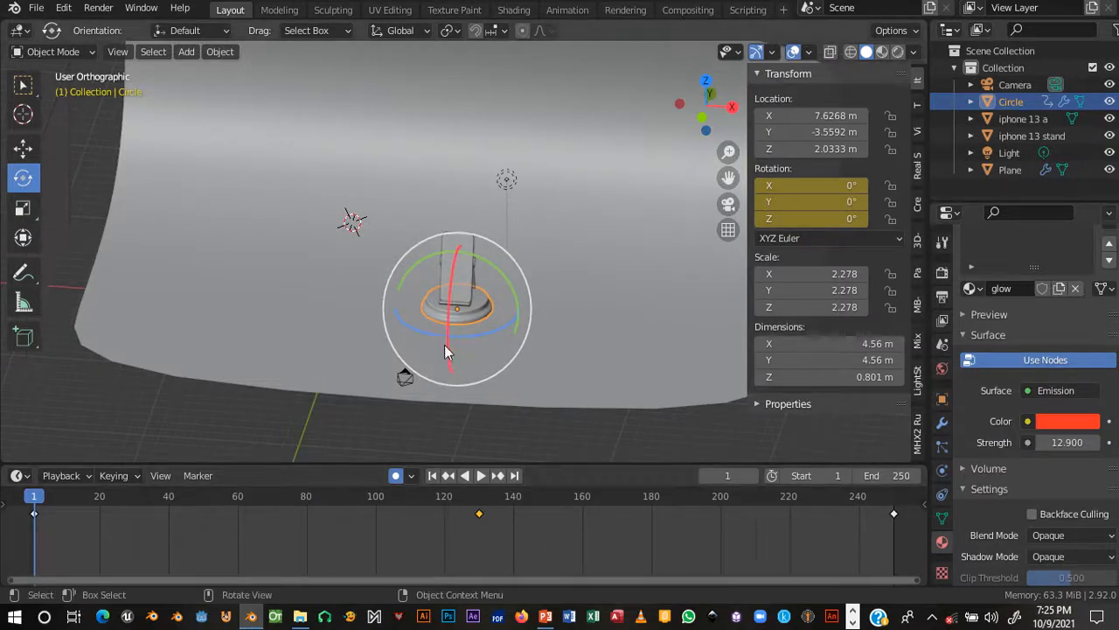
pyautogui.press('i')
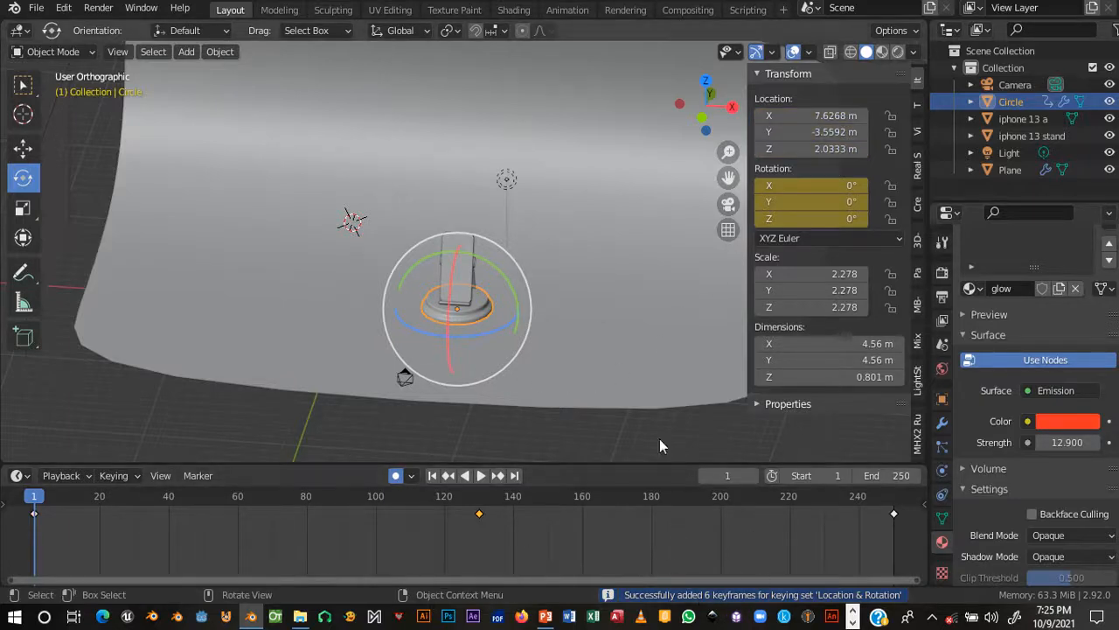
# - In the Animation workspace, auto-key the camera at frame 1 after pulling it back along Y to about -30.56 m
pyautogui.click(568, 10)
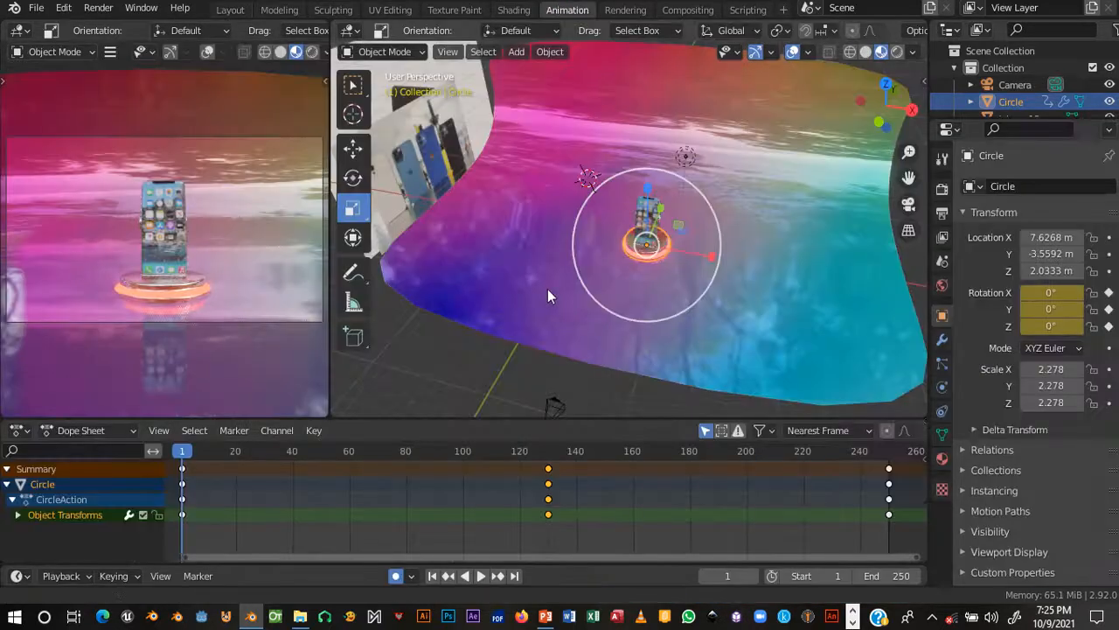
pyautogui.moveTo(548, 289); pyautogui.dragTo(525, 305, button='middle')
pyautogui.scroll(-1, 115, 281)
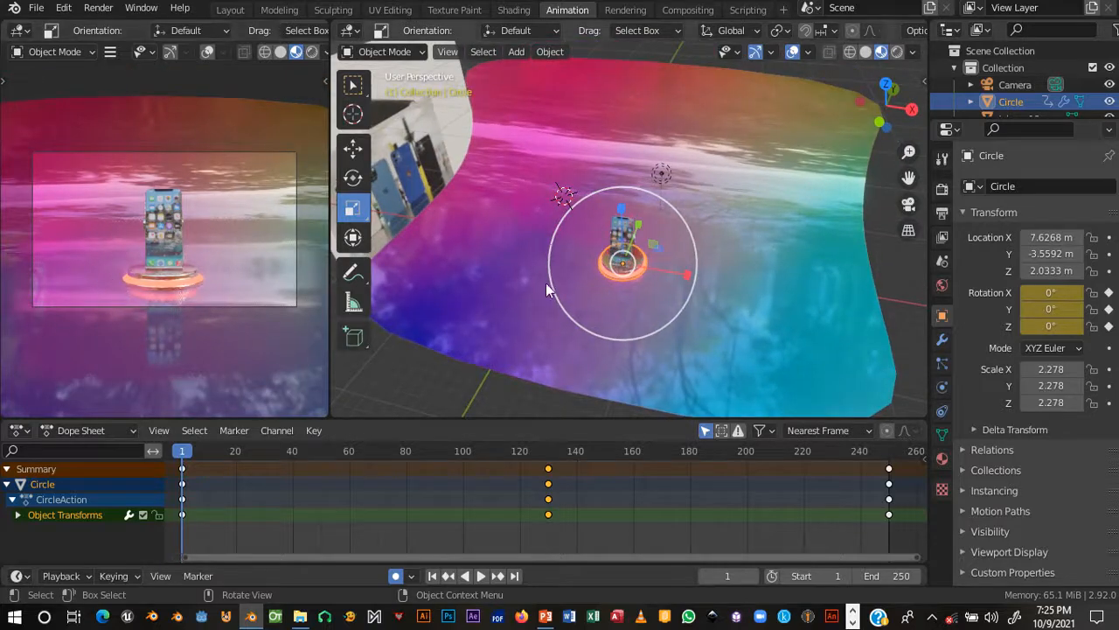
pyautogui.moveTo(687, 285); pyautogui.dragTo(491, 250, button='middle')
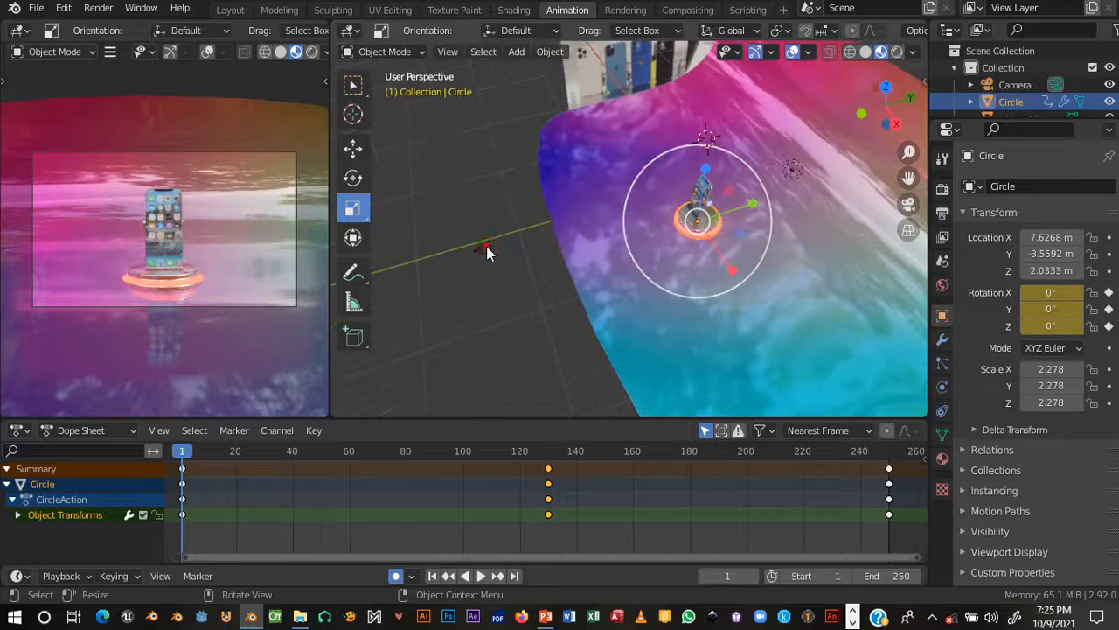
pyautogui.click(486, 246)
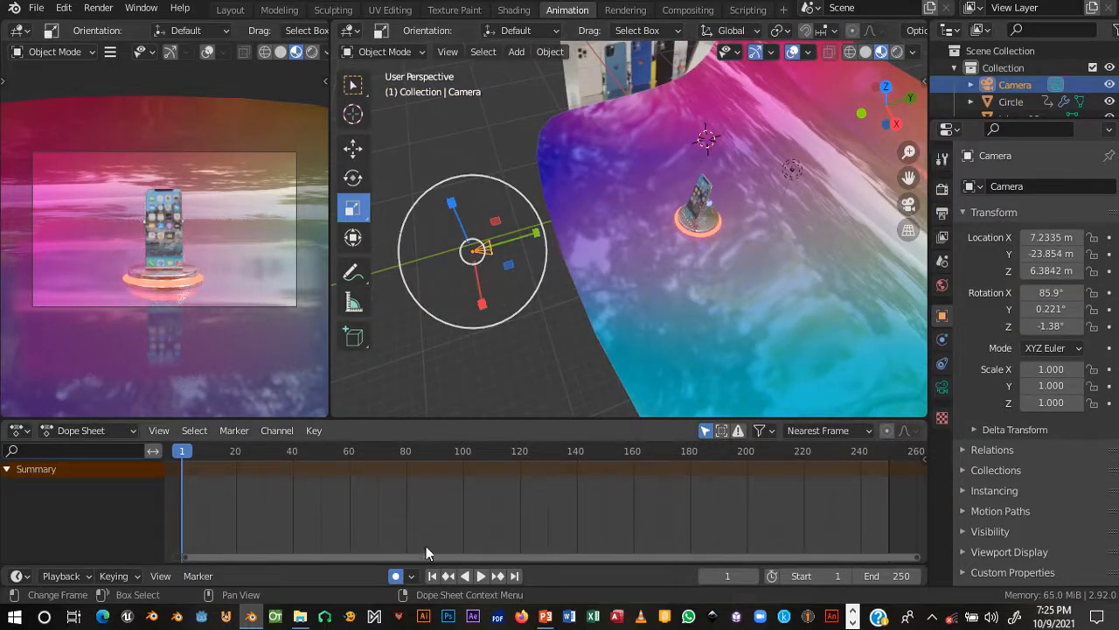
pyautogui.scroll(-3, 310, 469)
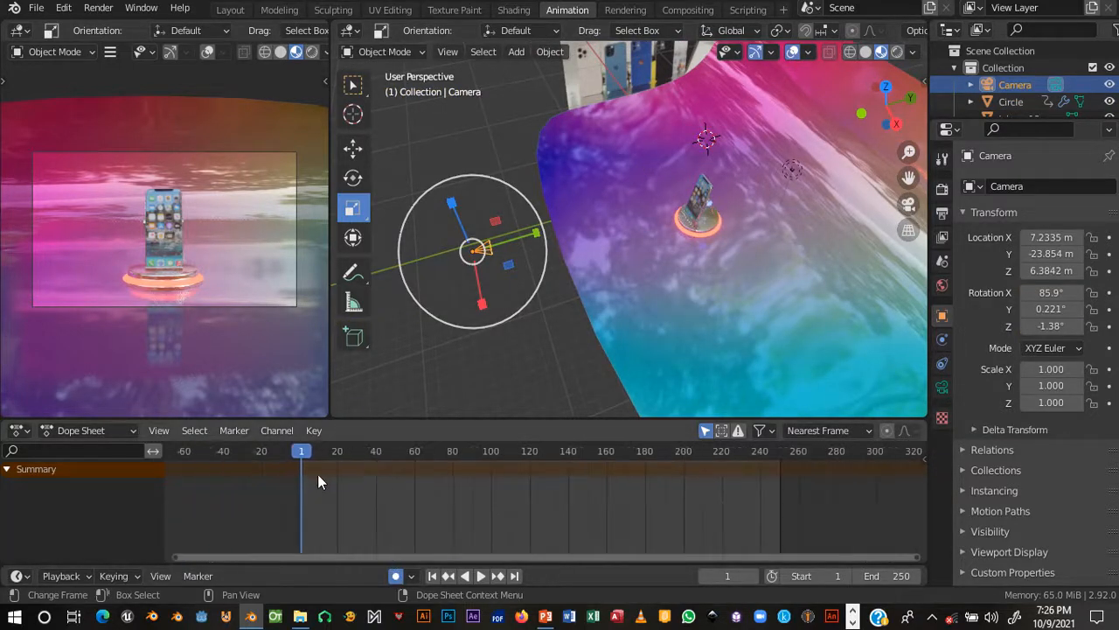
pyautogui.click(355, 153)
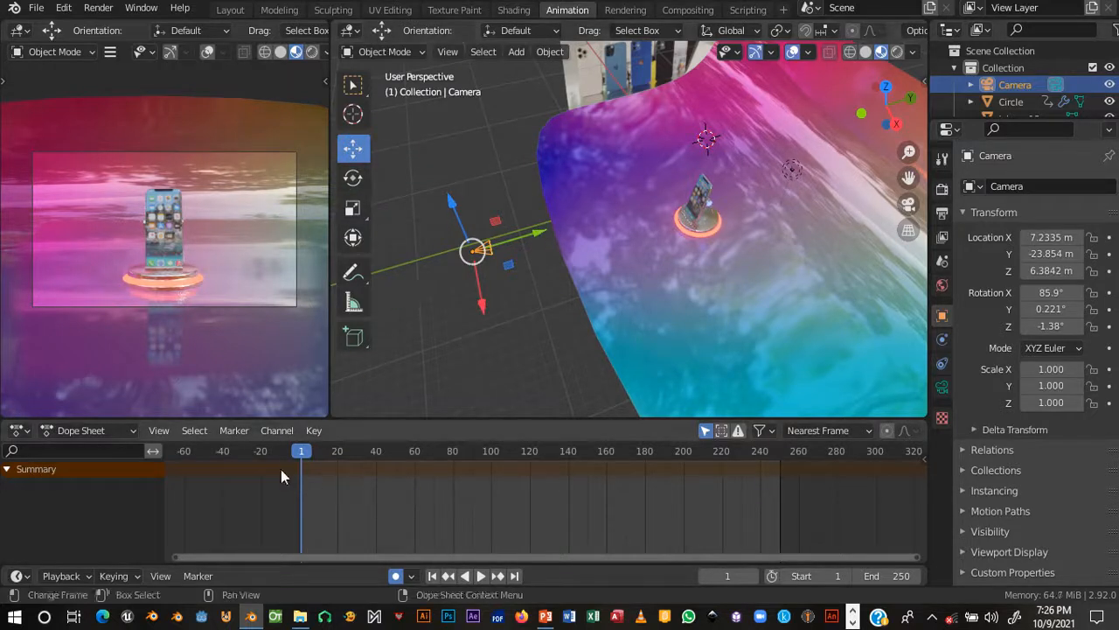
pyautogui.moveTo(530, 240); pyautogui.dragTo(437, 252)
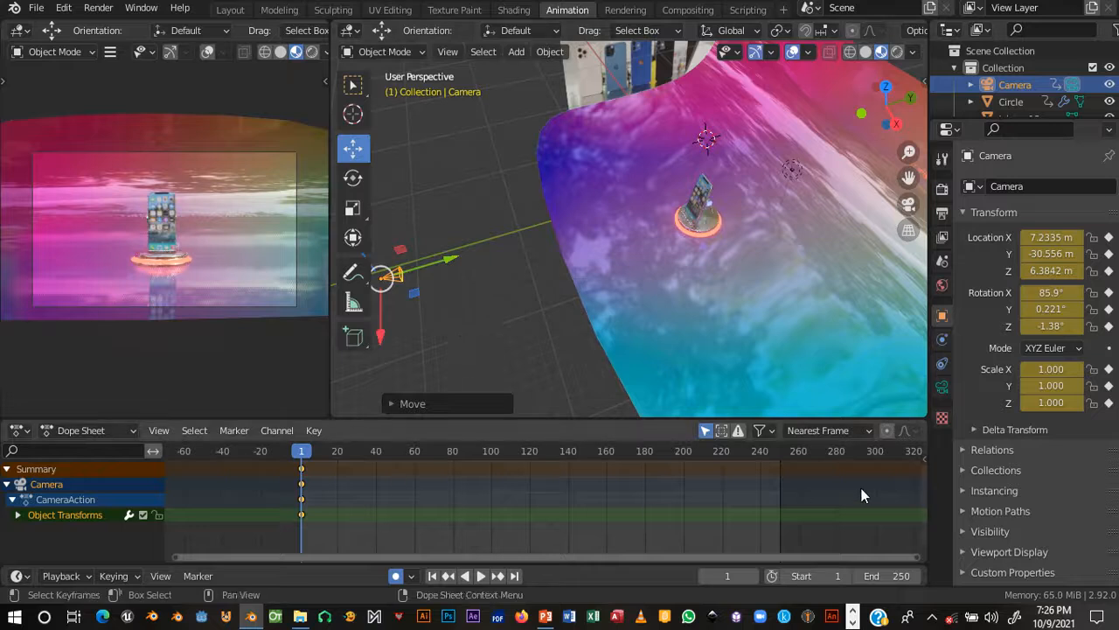
# - Auto-key the camera at frame 250, moved in toward the phone to about Y -18.12 m and Z 5.50 m
pyautogui.click(780, 453)
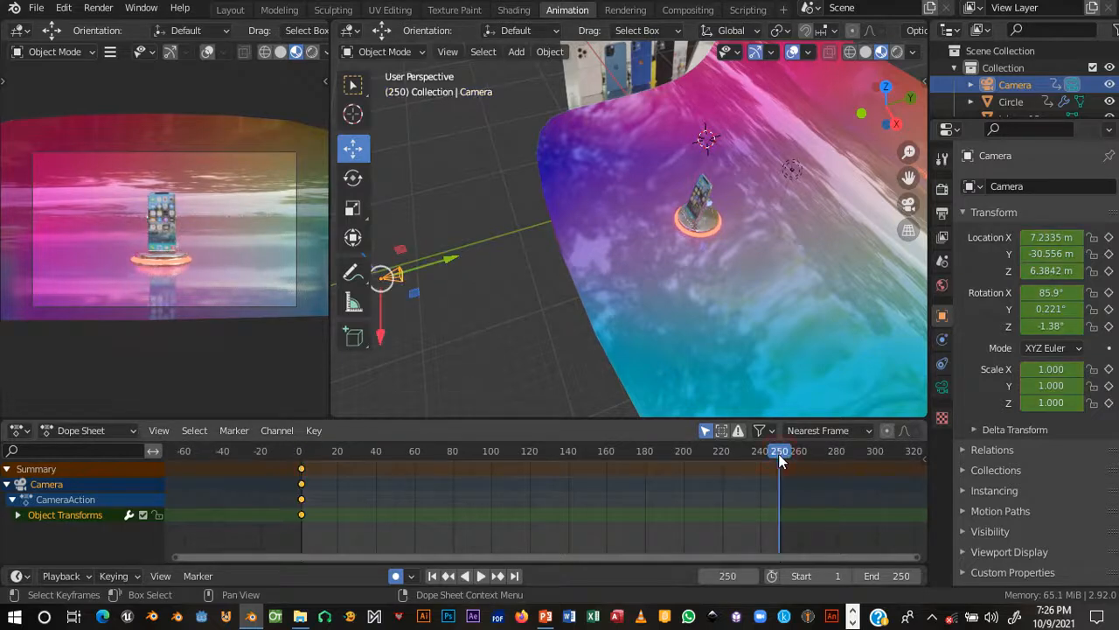
pyautogui.moveTo(453, 261); pyautogui.dragTo(668, 234)
pyautogui.moveTo(566, 175)
pyautogui.mouseDown()
pyautogui.moveTo(569, 189)
pyautogui.moveTo(569, 179)
pyautogui.mouseUp()
pyautogui.moveTo(635, 214); pyautogui.dragTo(604, 217)
pyautogui.moveTo(540, 185); pyautogui.dragTo(546, 196)
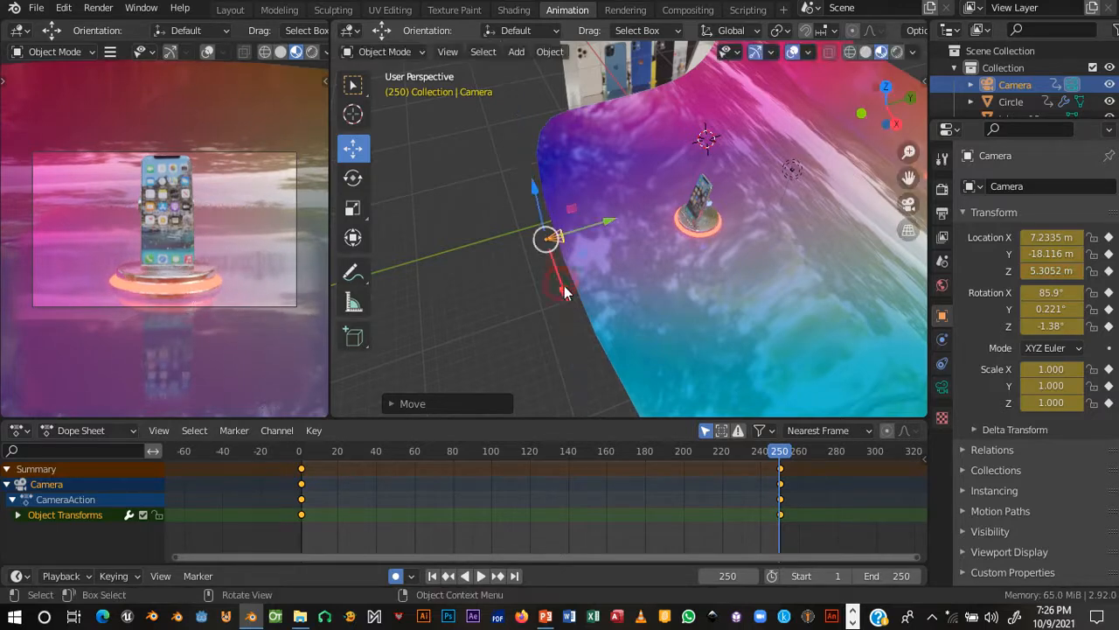
pyautogui.click(556, 243)
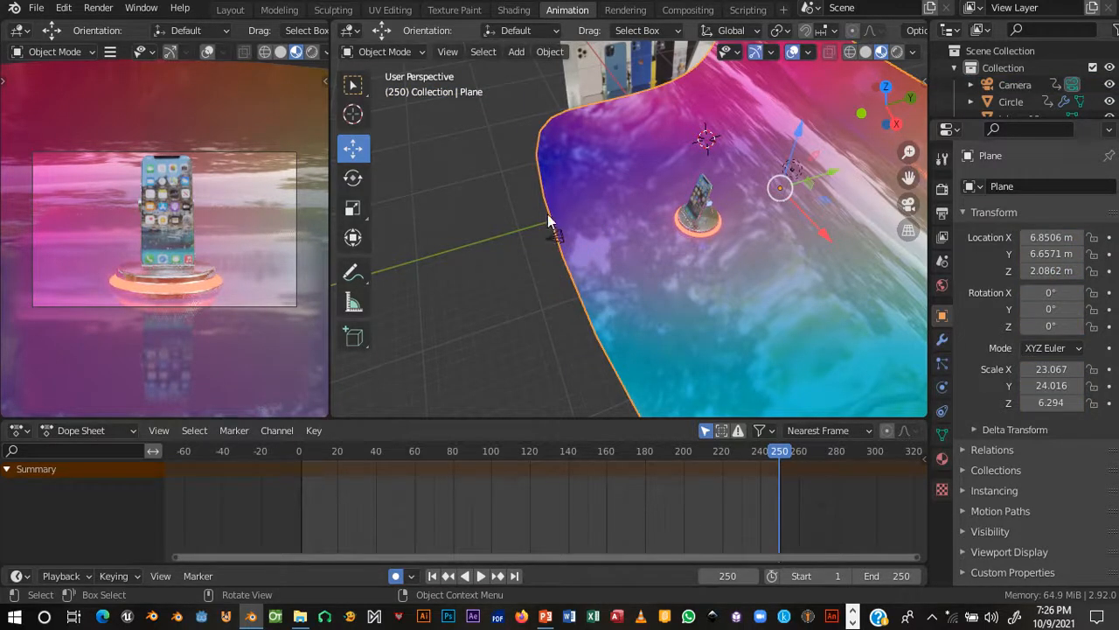
pyautogui.click(556, 238)
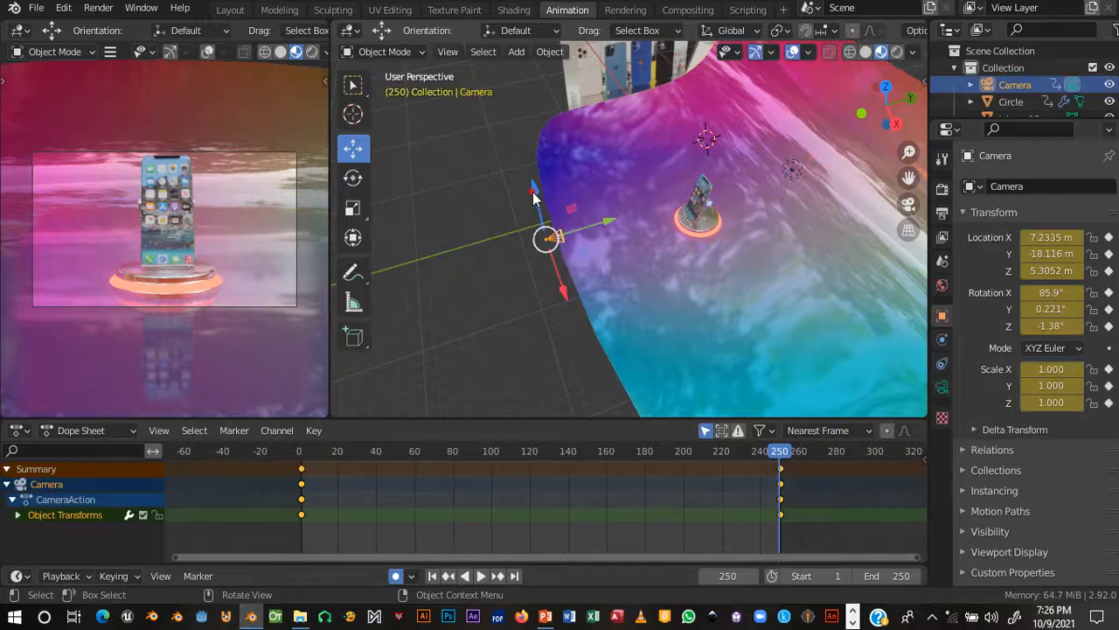
pyautogui.moveTo(531, 194); pyautogui.dragTo(530, 186)
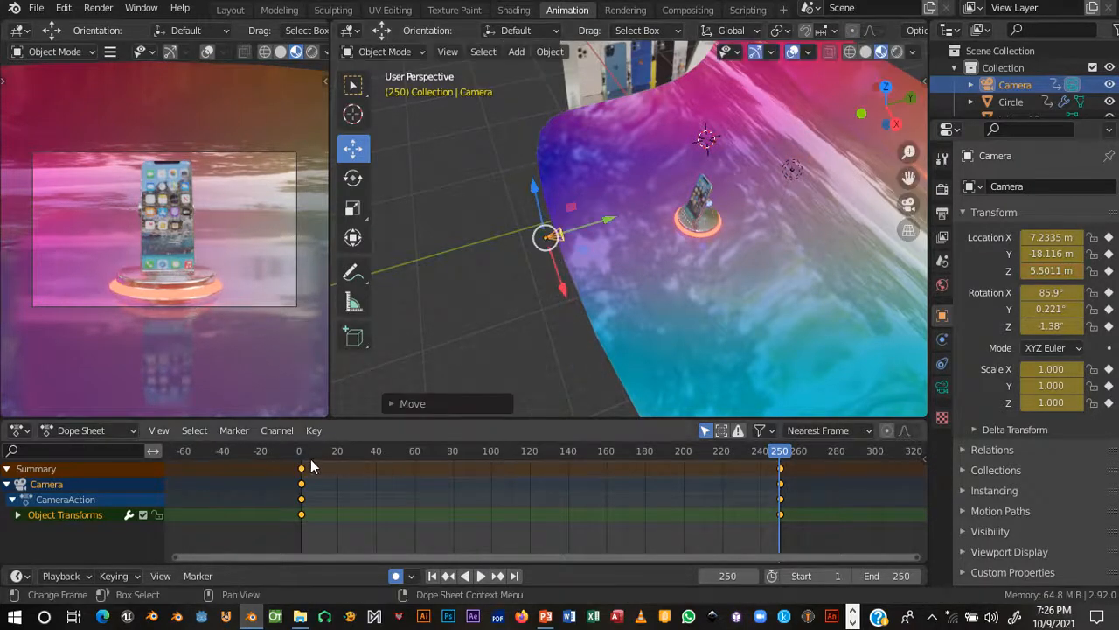
# - Play back the camera animation from frame 1, stop the playback and save the project
pyautogui.hotkey('shift', 'Left')
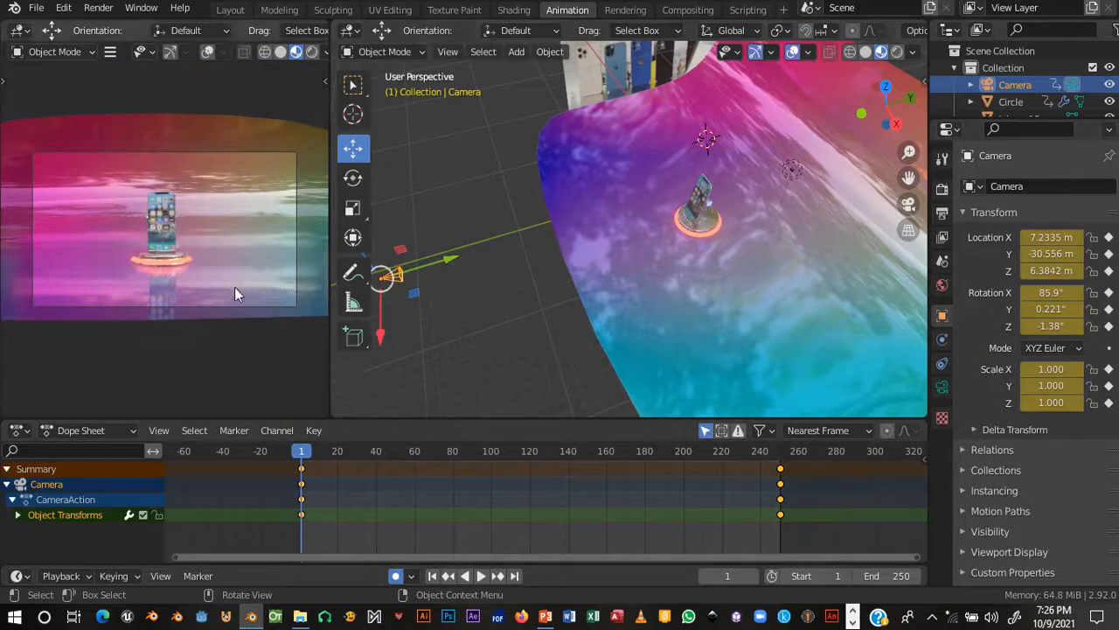
pyautogui.press('space')
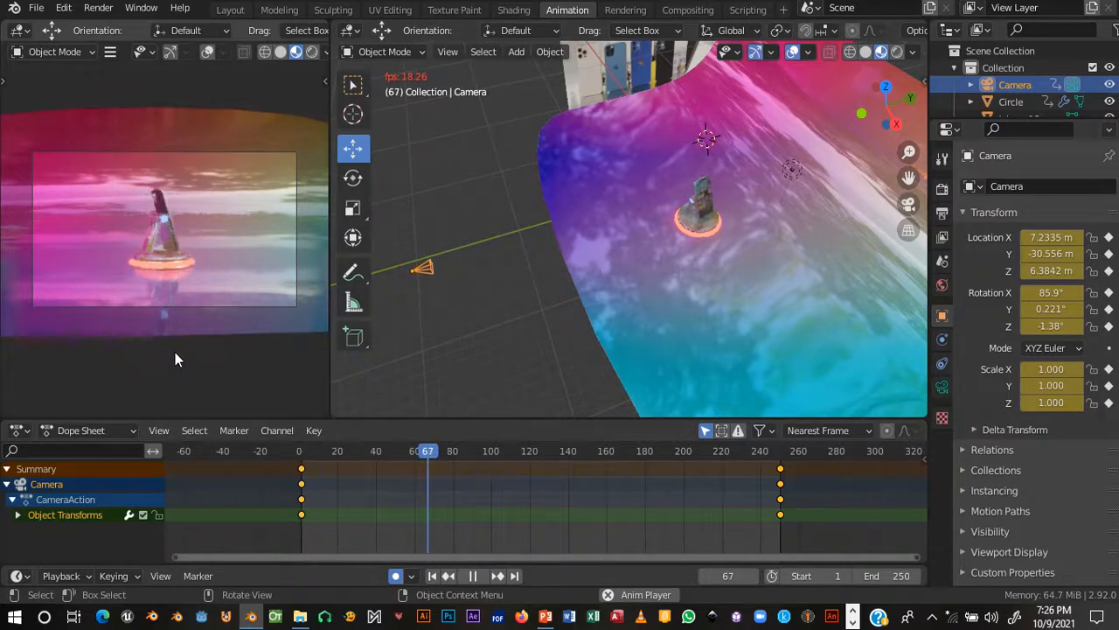
pyautogui.scroll(2, 156, 255)
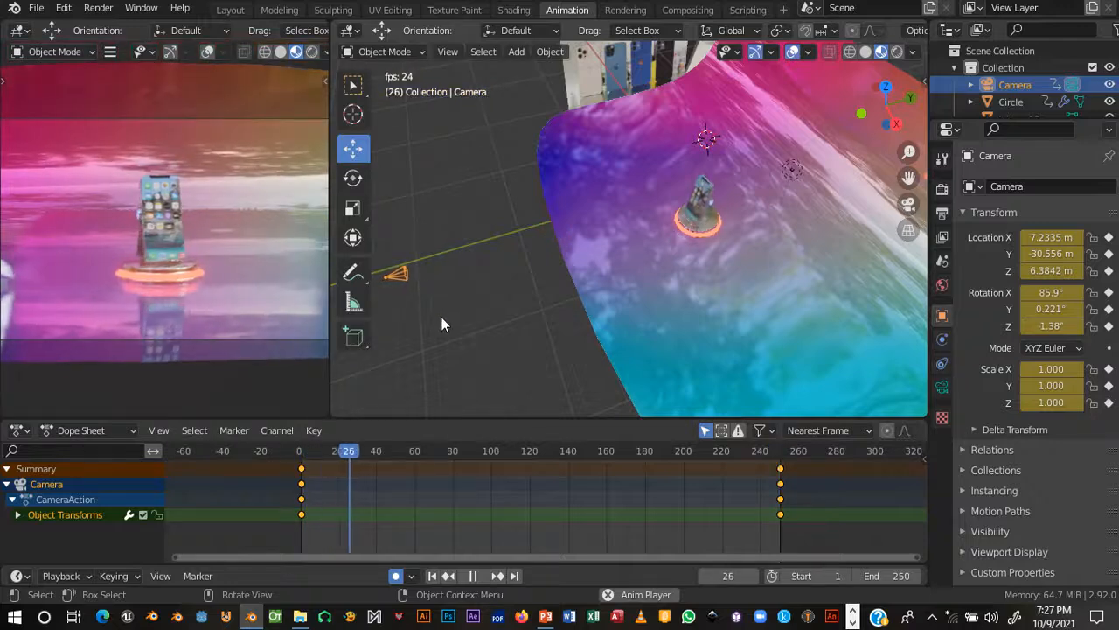
pyautogui.press('Escape')
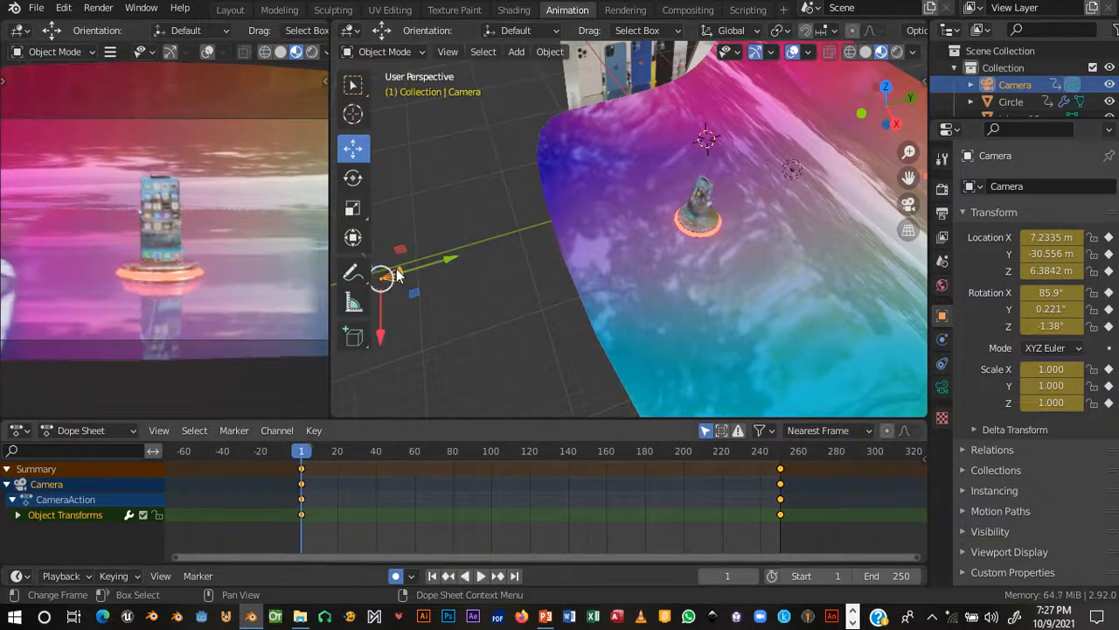
pyautogui.hotkey('ctrl', 's')
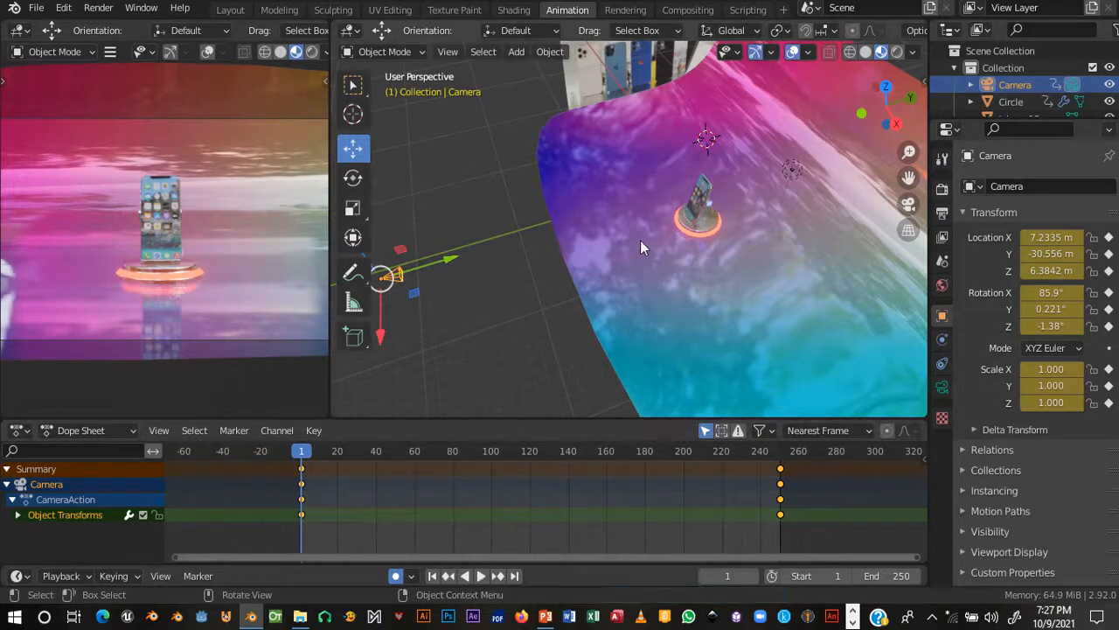
# - Examine the phone and its glowing base from several angles in Rendered shading
pyautogui.moveTo(636, 238); pyautogui.dragTo(666, 240, button='middle')
pyautogui.scroll(5, 674, 250)
pyautogui.moveTo(720, 264); pyautogui.dragTo(612, 259, button='middle')
pyautogui.scroll(-3, 647, 267)
pyautogui.moveTo(677, 274); pyautogui.dragTo(751, 260, button='middle')
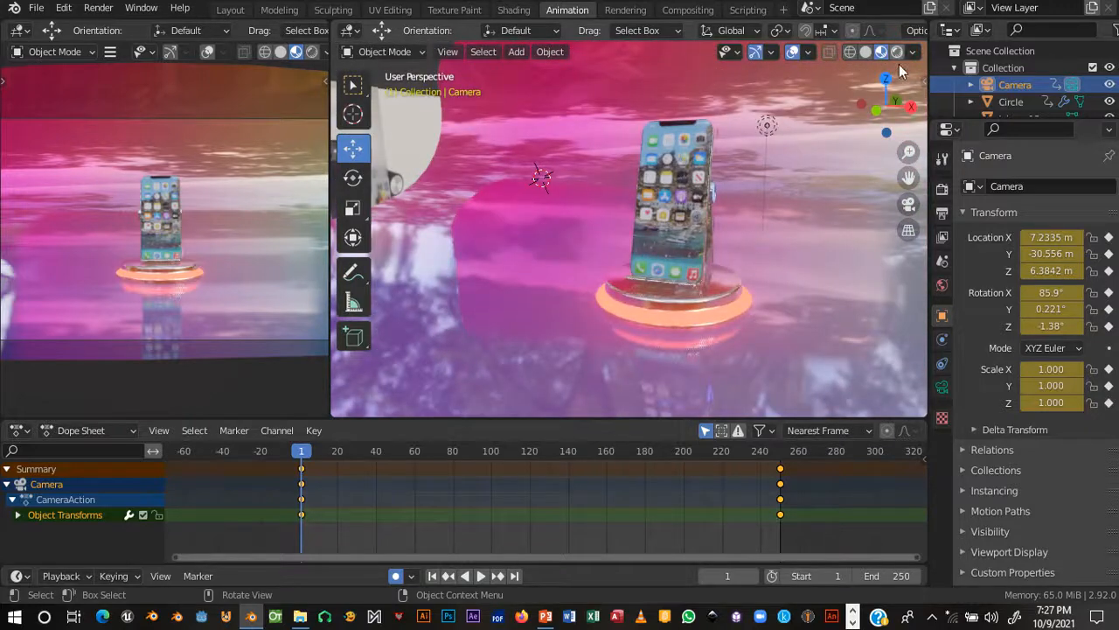
pyautogui.press('z')
pyautogui.moveTo(726, 204)
pyautogui.mouseDown(button='middle')
pyautogui.moveTo(920, 195)
pyautogui.moveTo(465, 210)
pyautogui.moveTo(919, 238)
pyautogui.moveTo(735, 234)
pyautogui.moveTo(692, 268)
pyautogui.moveTo(700, 283)
pyautogui.moveTo(843, 267)
pyautogui.moveTo(377, 264)
pyautogui.moveTo(398, 232)
pyautogui.moveTo(369, 251)
pyautogui.moveTo(887, 100)
pyautogui.mouseUp(button='middle')
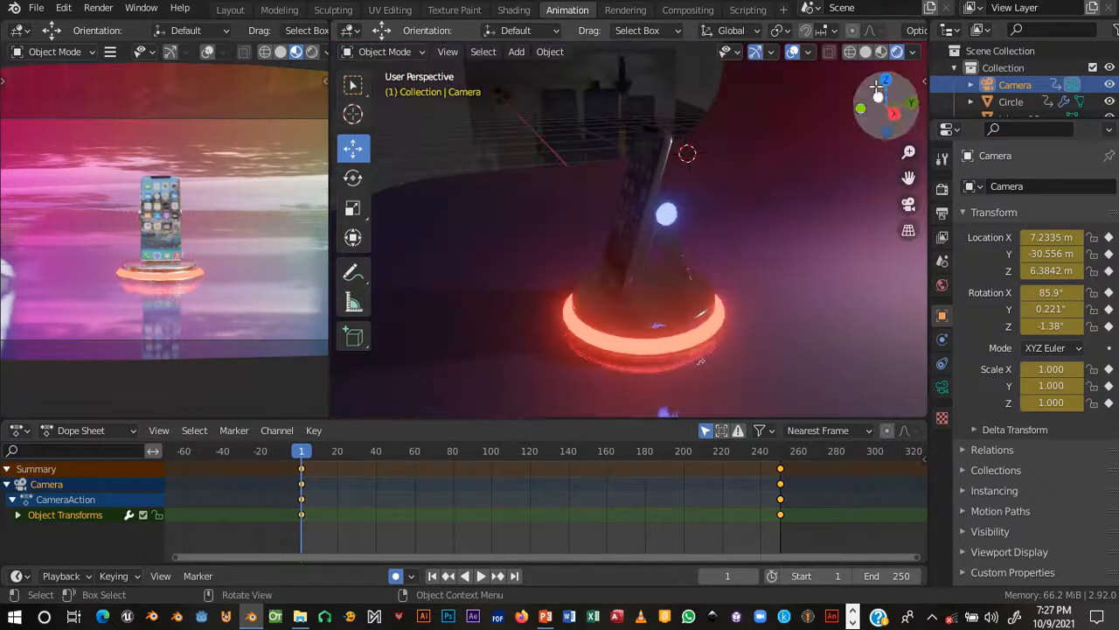
pyautogui.moveTo(718, 262); pyautogui.dragTo(664, 368, button='middle')
# - Switch to the PowerPoint presentation, show the Weekly Exercise slide and return to the Blender scene
pyautogui.moveTo(546, 617)
pyautogui.click(588, 531)
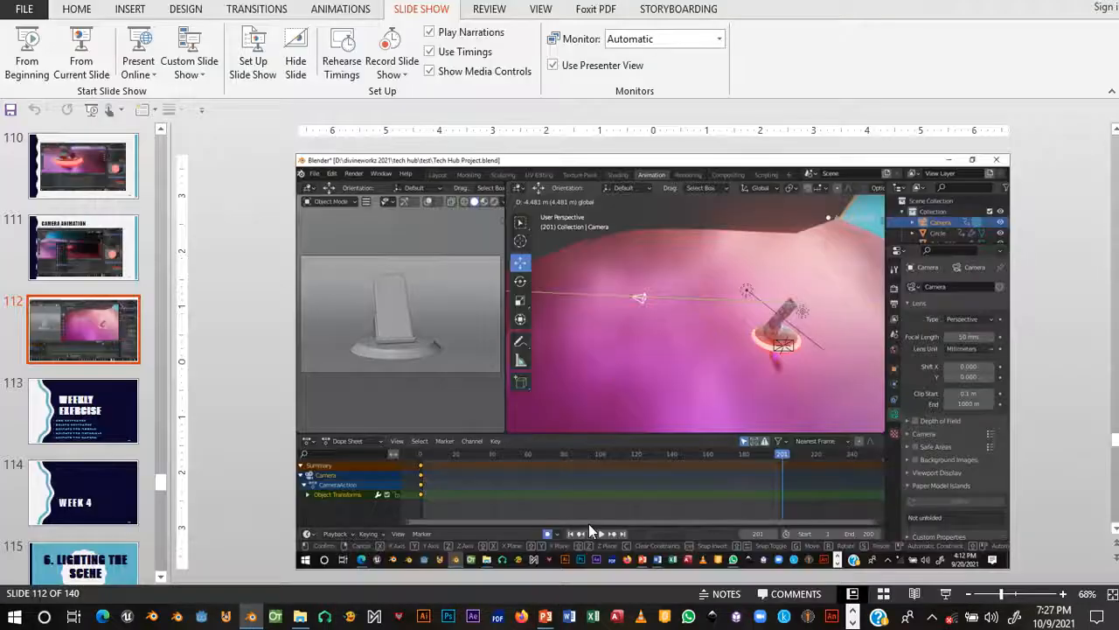
pyautogui.click(73, 423)
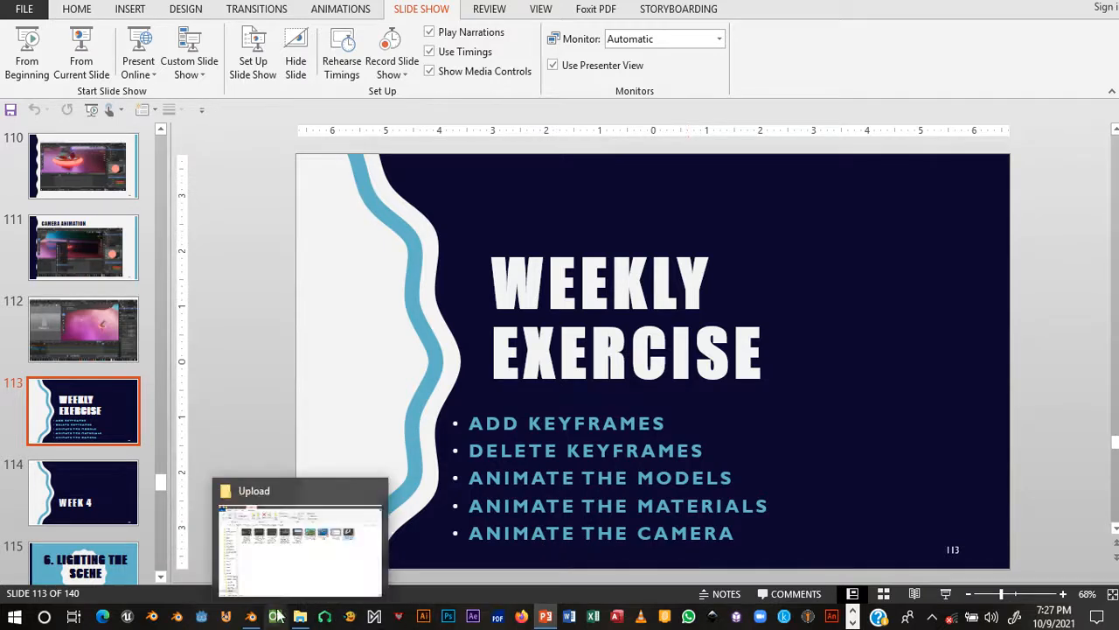
pyautogui.click(251, 617)
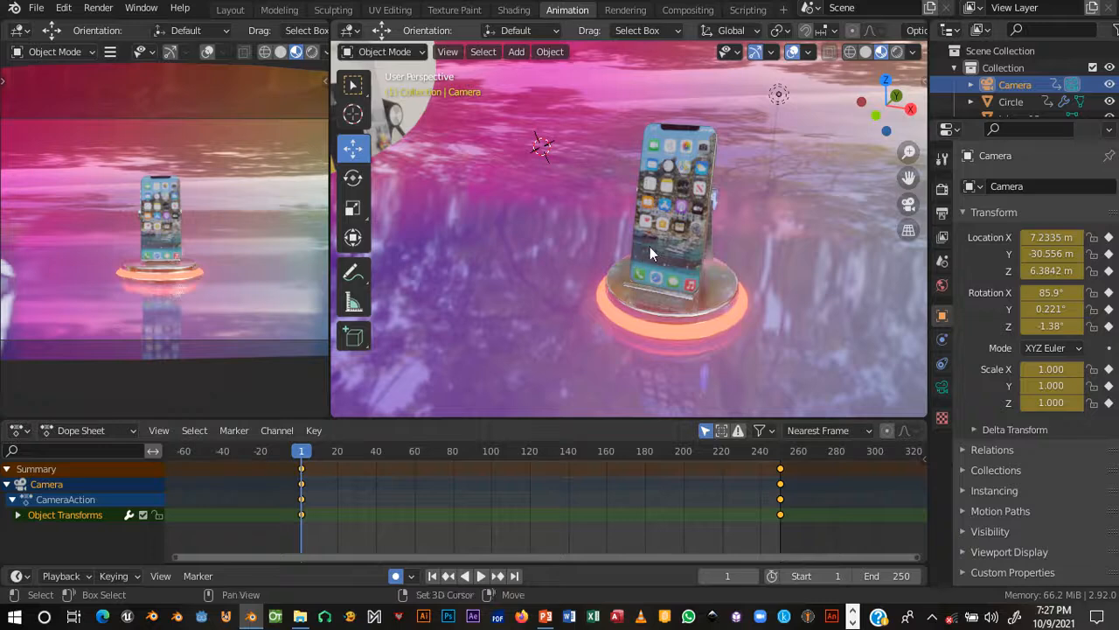
# - Inspect the base's glowing ring up close in Rendered shading
pyautogui.click(895, 52)
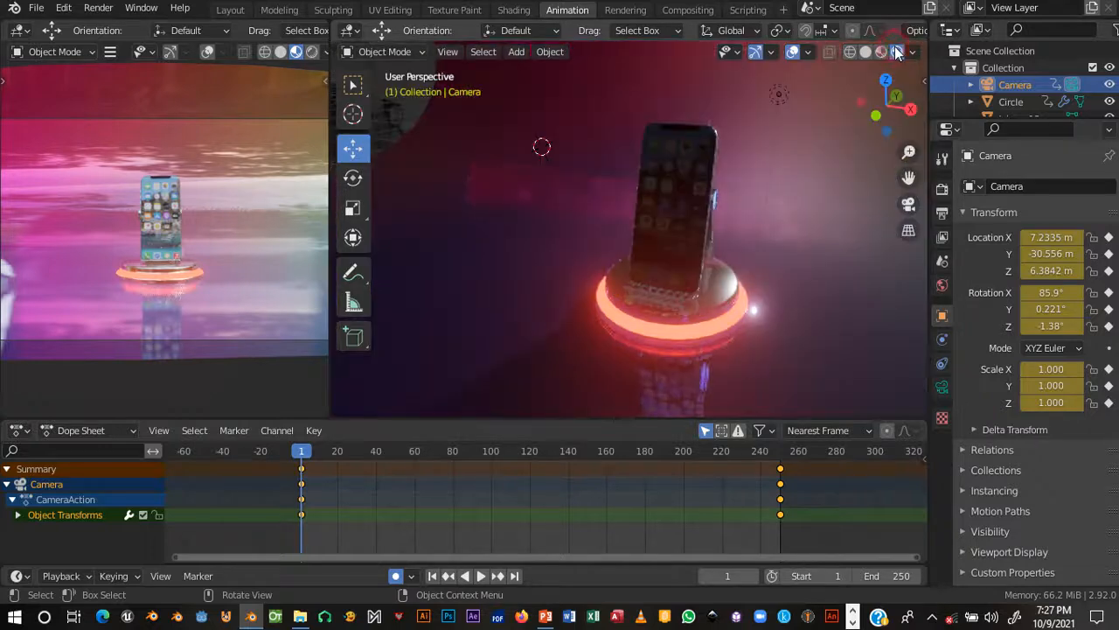
pyautogui.moveTo(707, 363)
pyautogui.mouseDown(button='middle')
pyautogui.moveTo(625, 309)
pyautogui.moveTo(637, 320)
pyautogui.moveTo(570, 153)
pyautogui.moveTo(622, 190)
pyautogui.moveTo(629, 297)
pyautogui.mouseUp(button='middle')
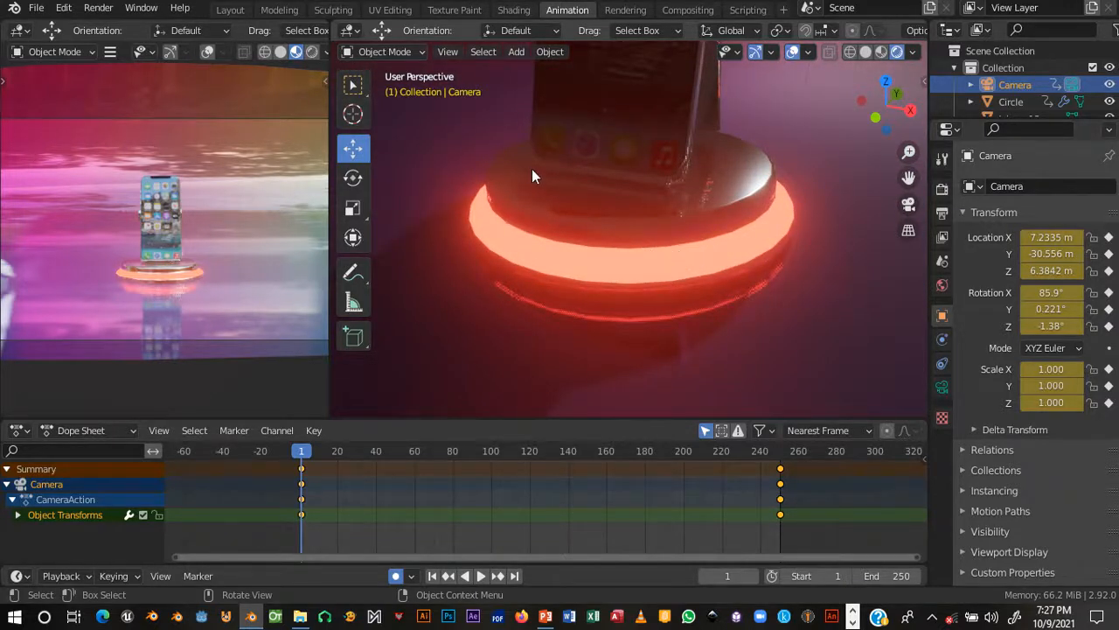
pyautogui.scroll(-2, 636, 311)
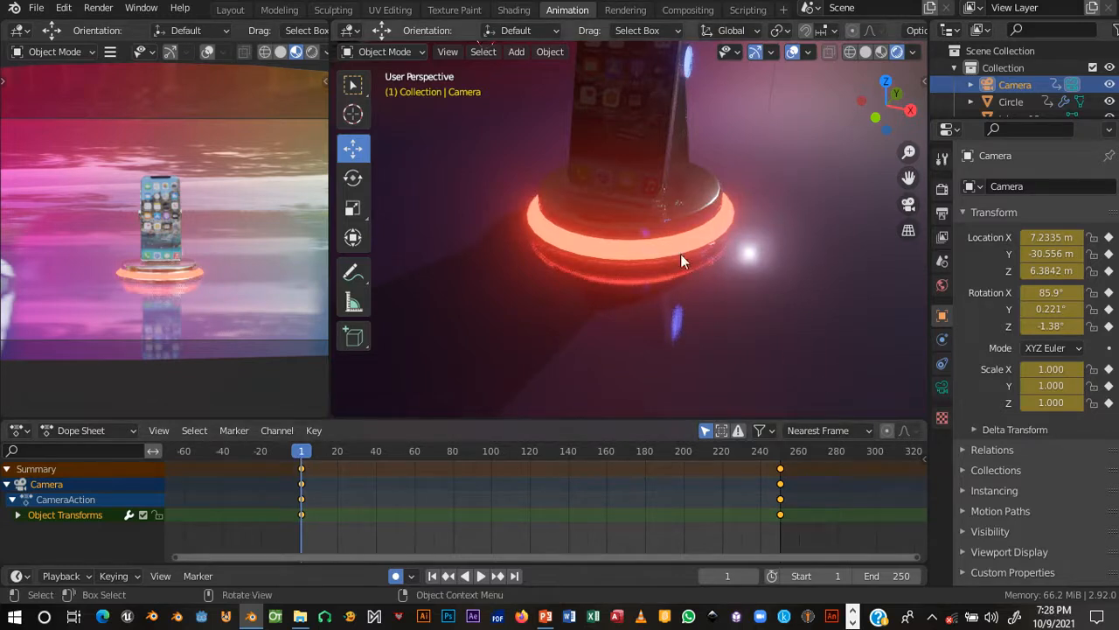
# - Select the phone's base and show it up close in Material Preview shading in the Layout workspace
pyautogui.click(684, 223)
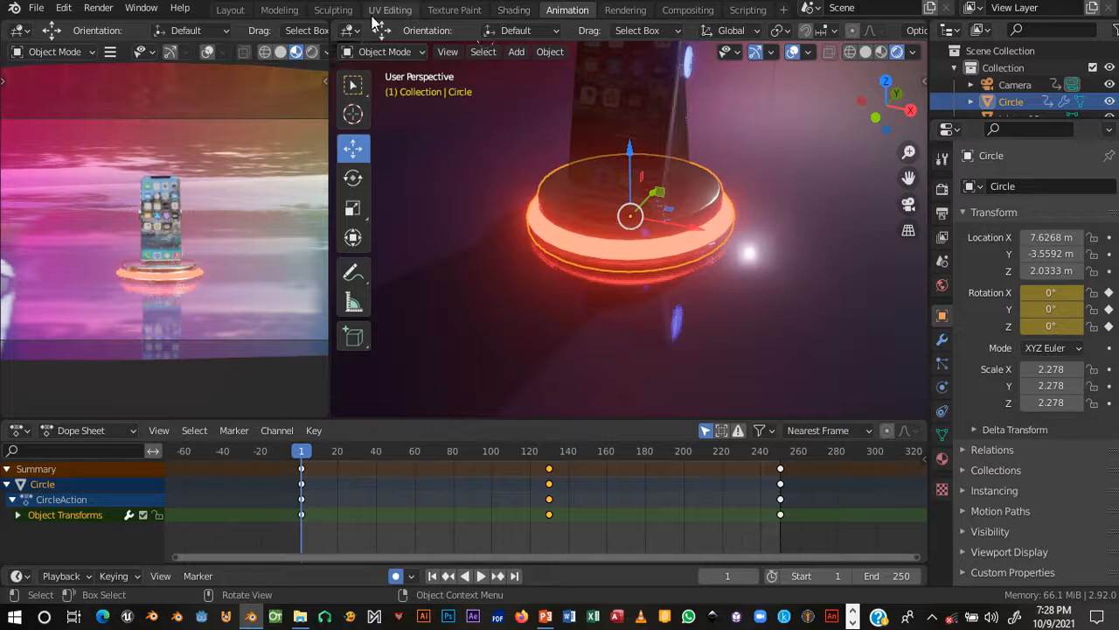
pyautogui.click(231, 9)
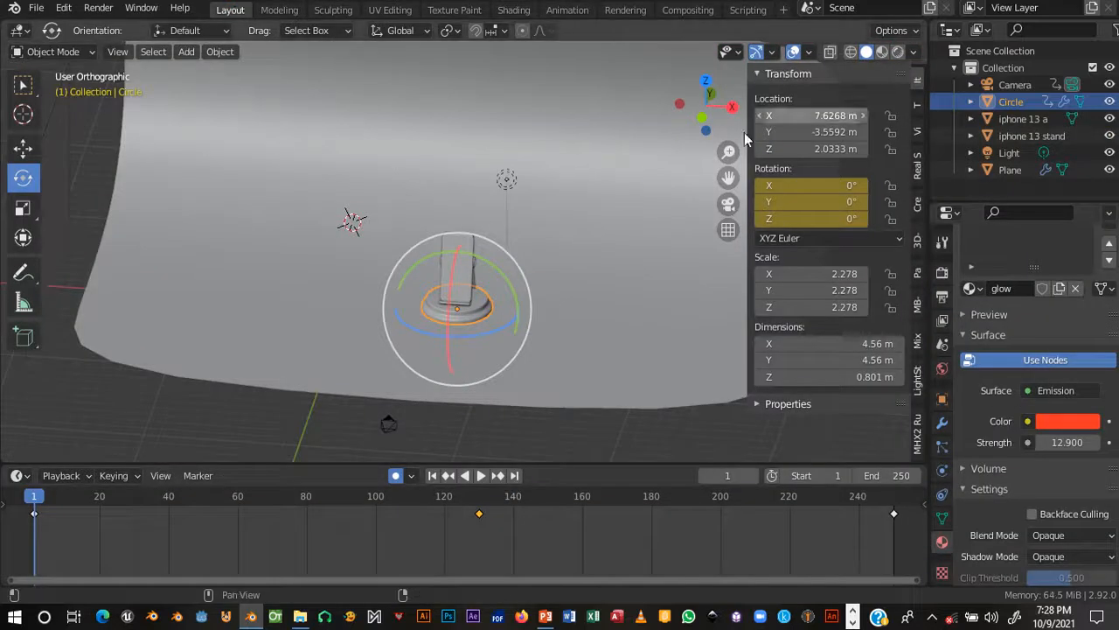
pyautogui.click(883, 52)
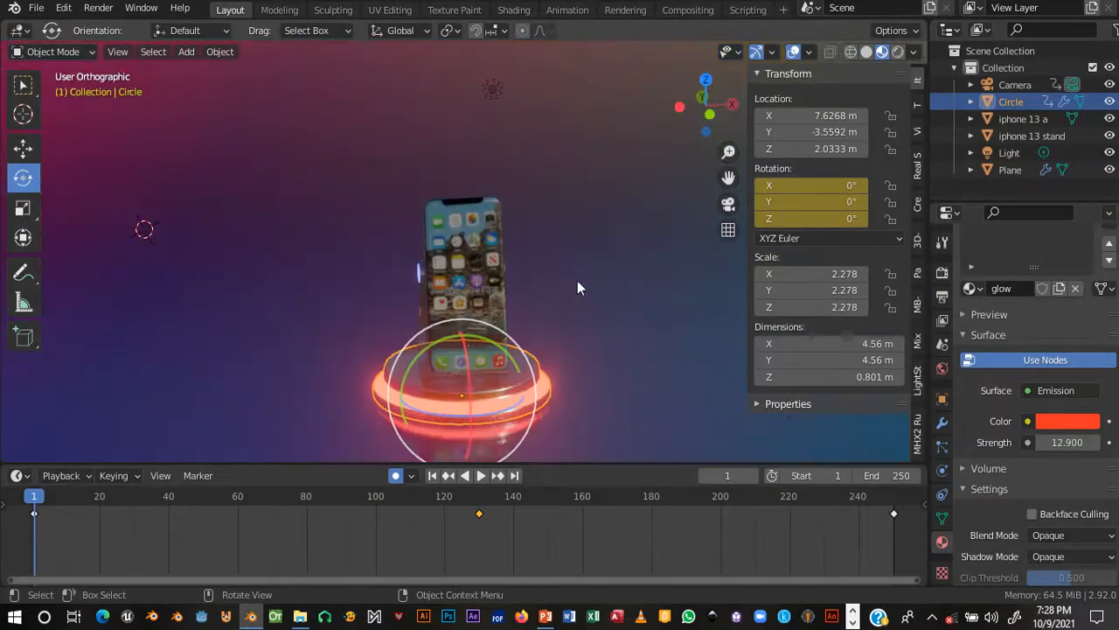
pyautogui.scroll(2, 525, 218)
pyautogui.scroll(2, 494, 226)
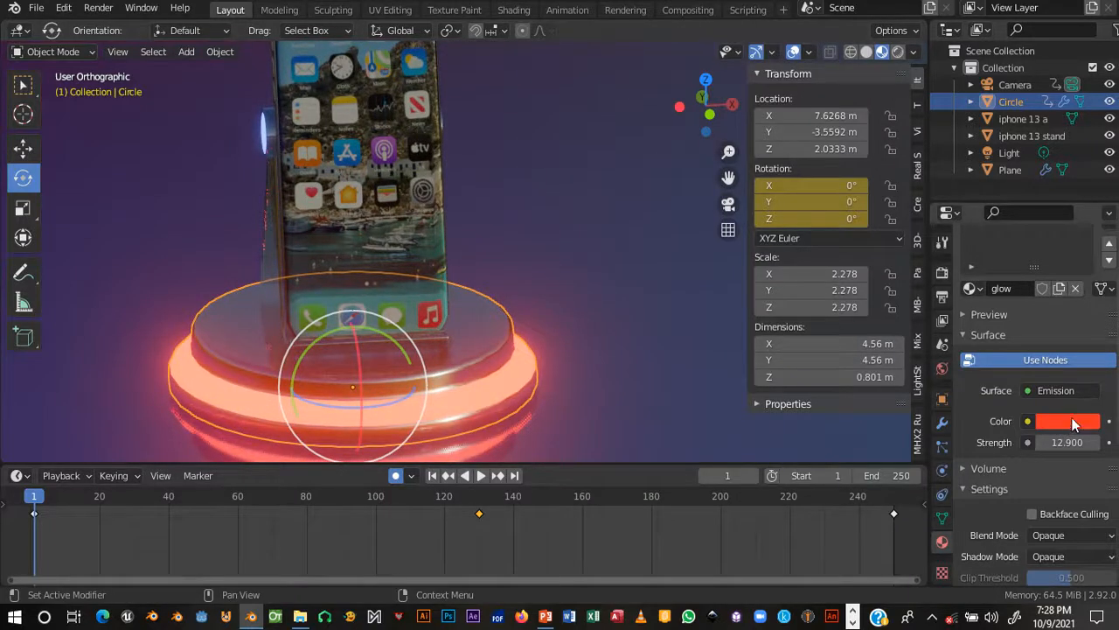
pyautogui.moveTo(424, 352); pyautogui.dragTo(408, 347, button='middle')
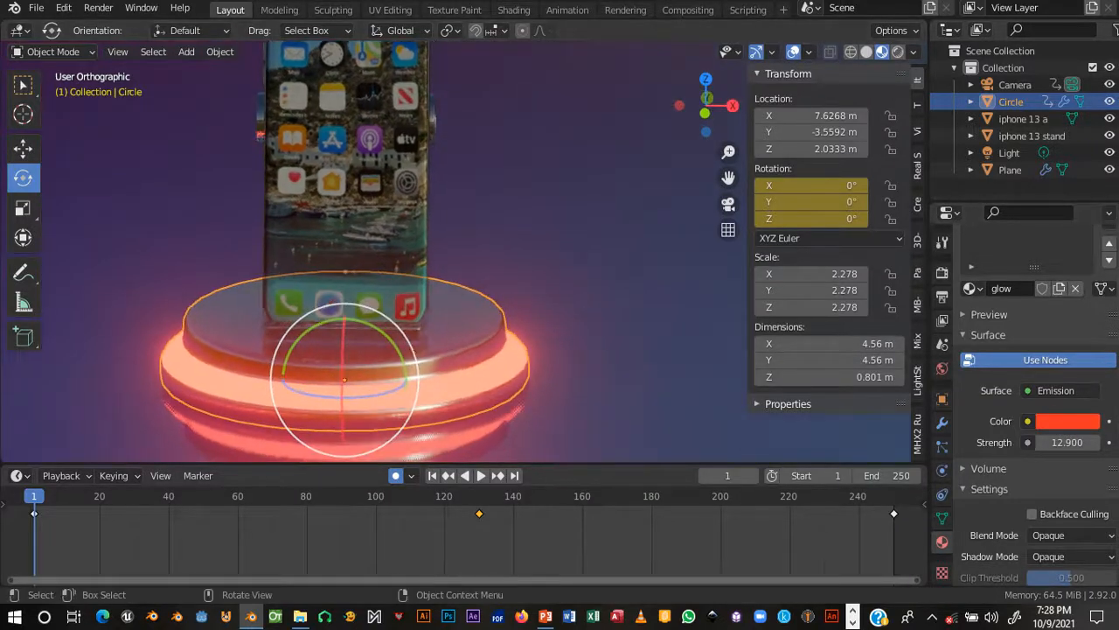
pyautogui.click(1056, 420)
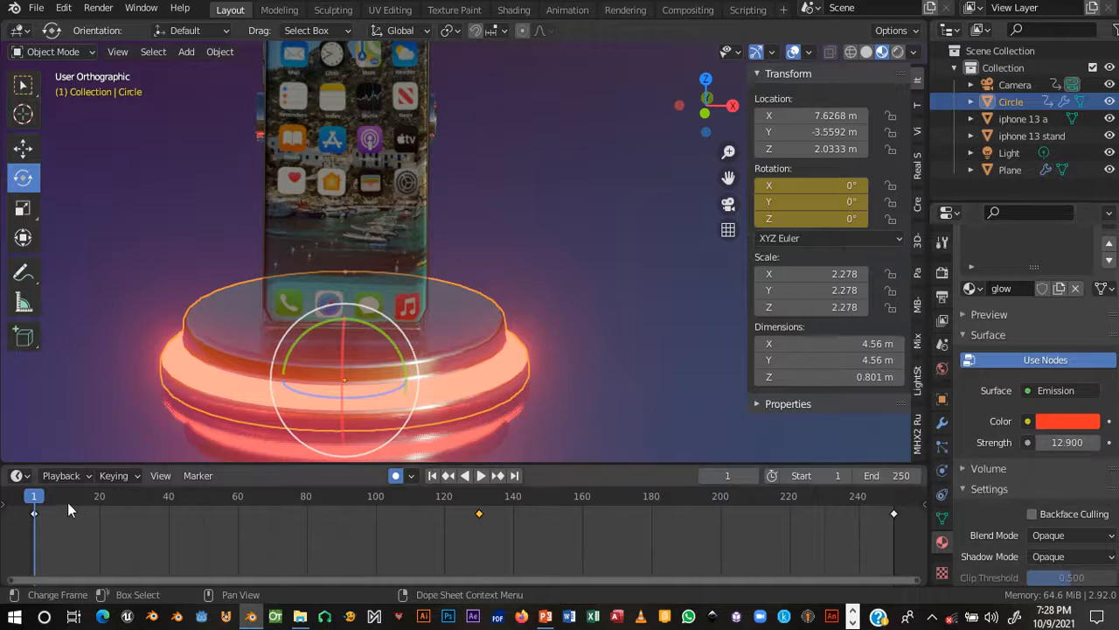
pyautogui.press('space')
pyautogui.click(35, 512)
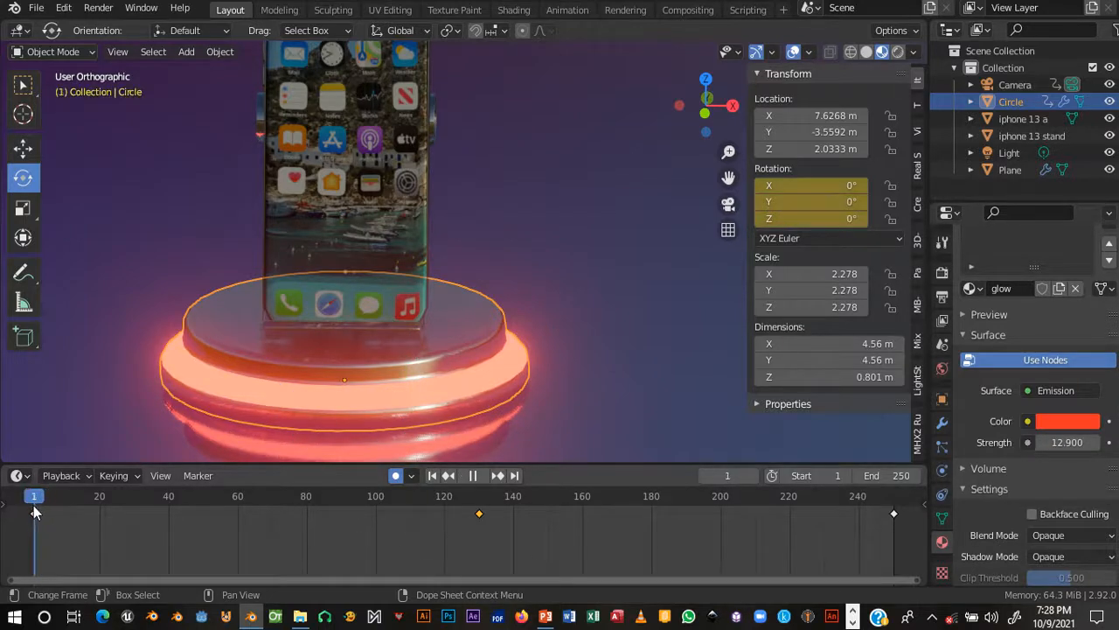
pyautogui.press('space')
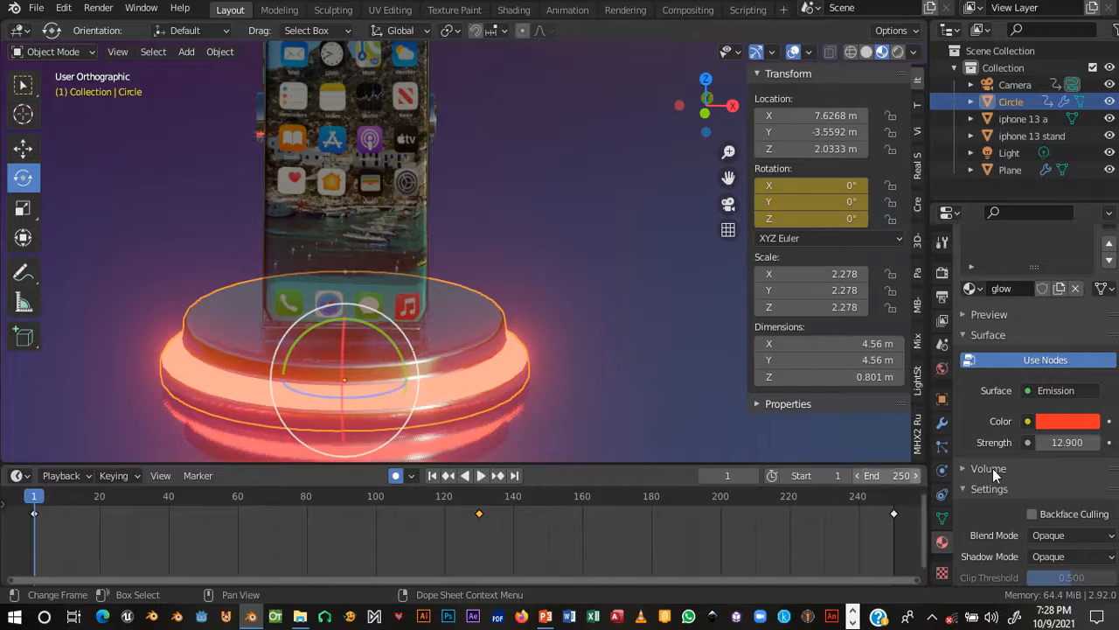
# - Set the glow material's emission strength to 0 and keyframe it at frame 1
pyautogui.click(1075, 442)
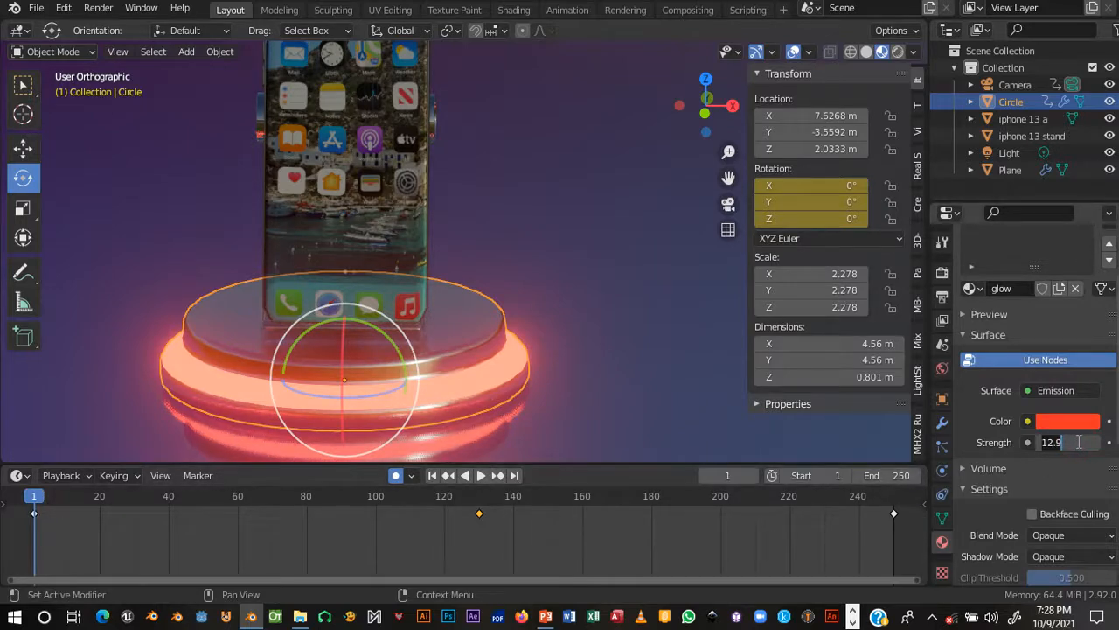
pyautogui.press('Return')
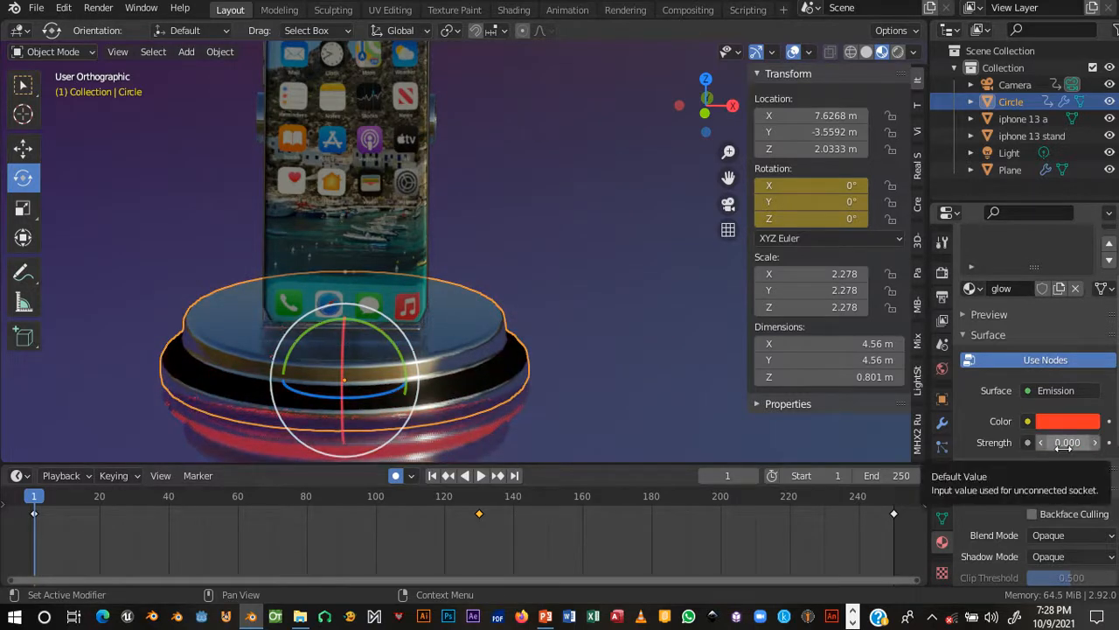
pyautogui.press('i')
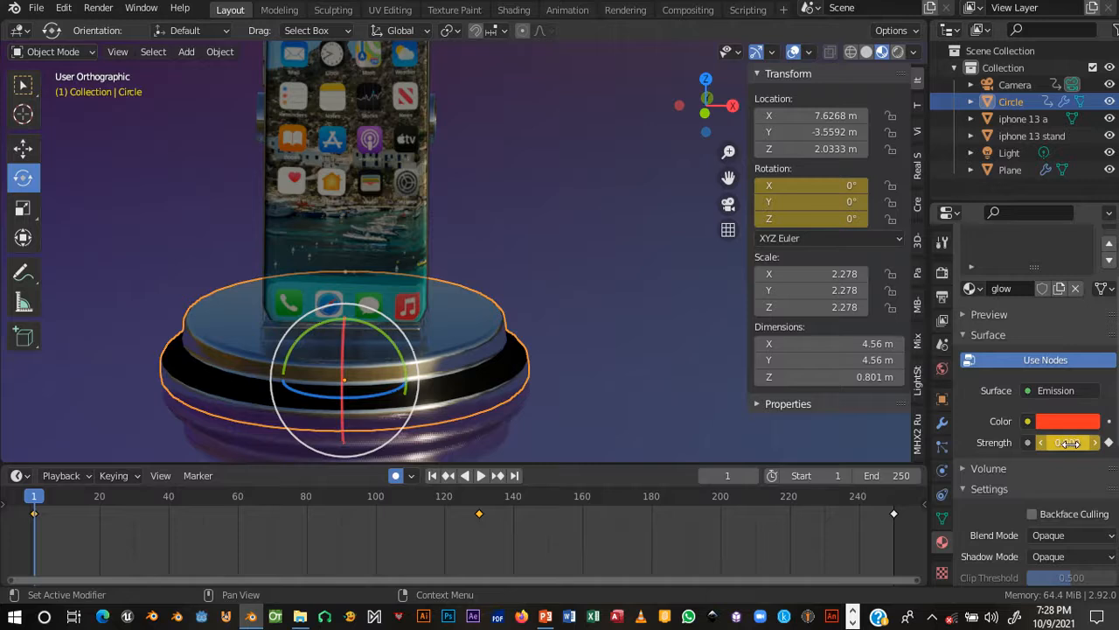
pyautogui.hotkey('alt', 'i')
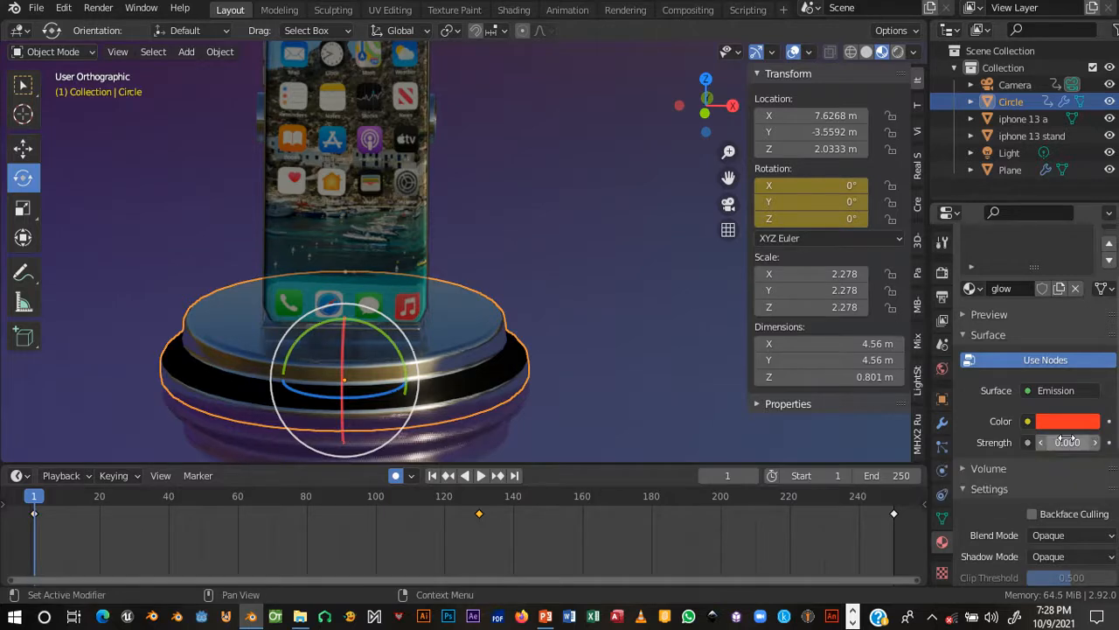
pyautogui.press('i')
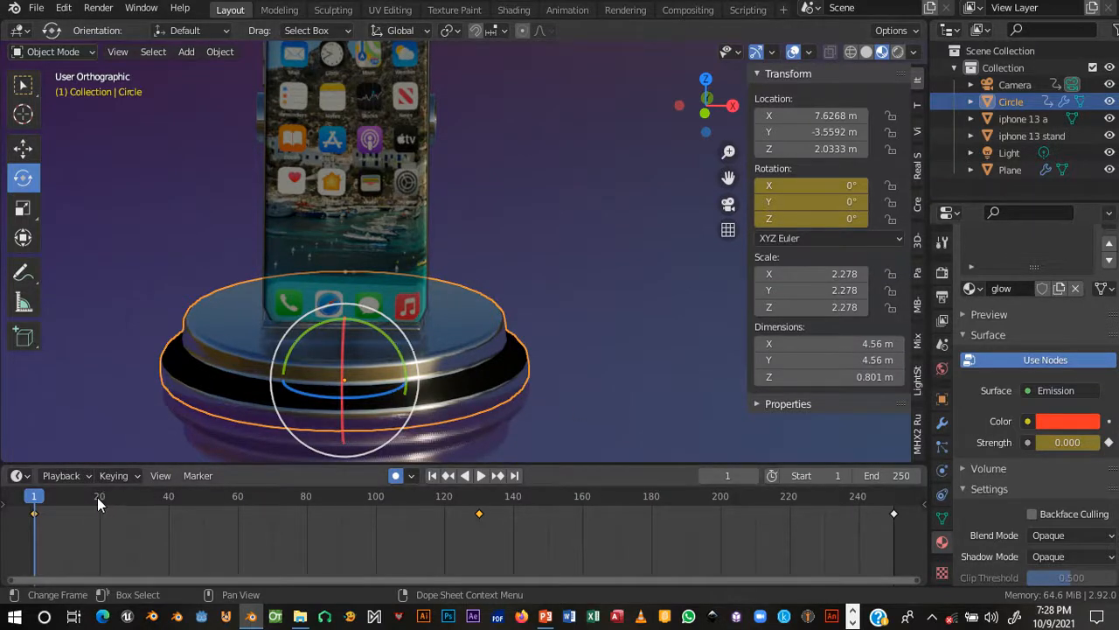
# - At frame 20, set the glow material's emission strength to 15 and record it as a keyframe
pyautogui.moveTo(97, 497); pyautogui.dragTo(100, 501)
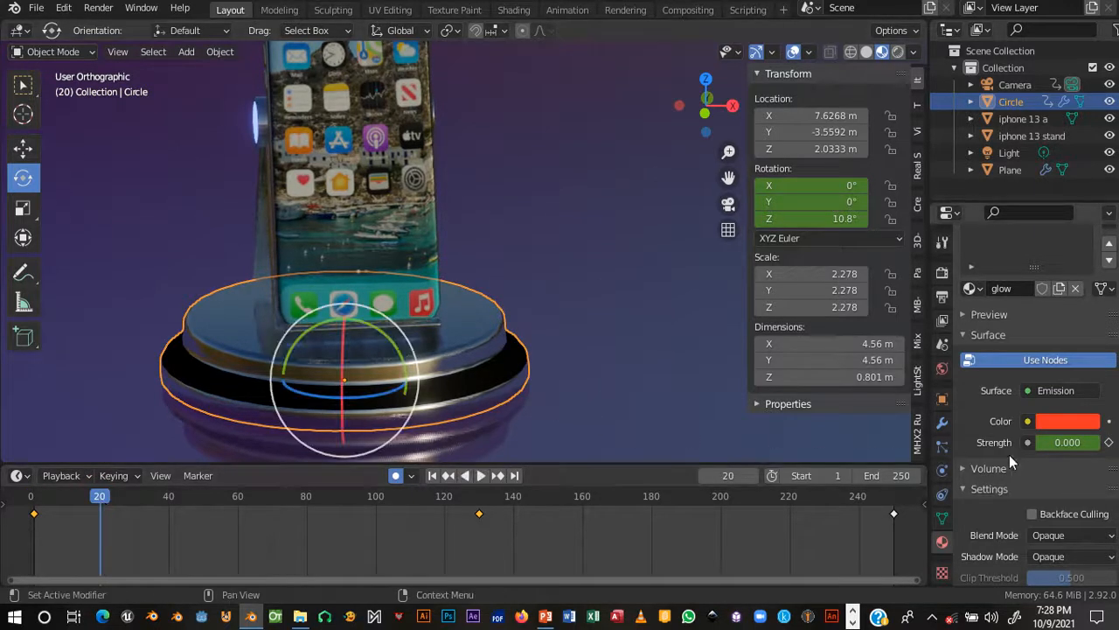
pyautogui.click(1055, 444)
pyautogui.press('Return')
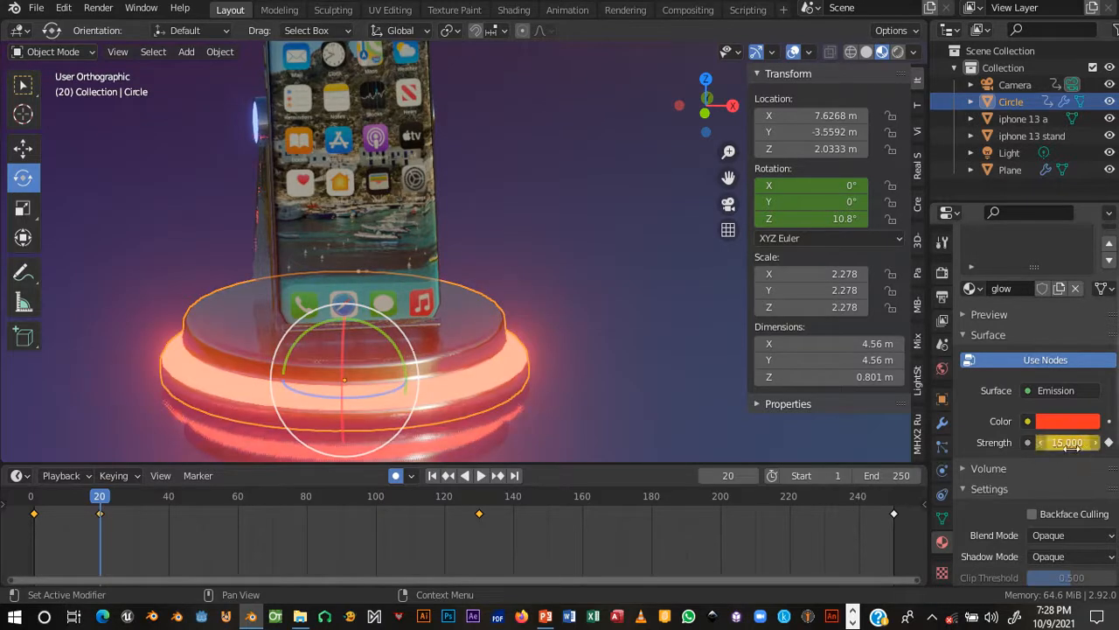
# - Play the glow animation from the first frame, stop it and return to frame 20
pyautogui.moveTo(98, 503); pyautogui.dragTo(31, 511)
pyautogui.press('space')
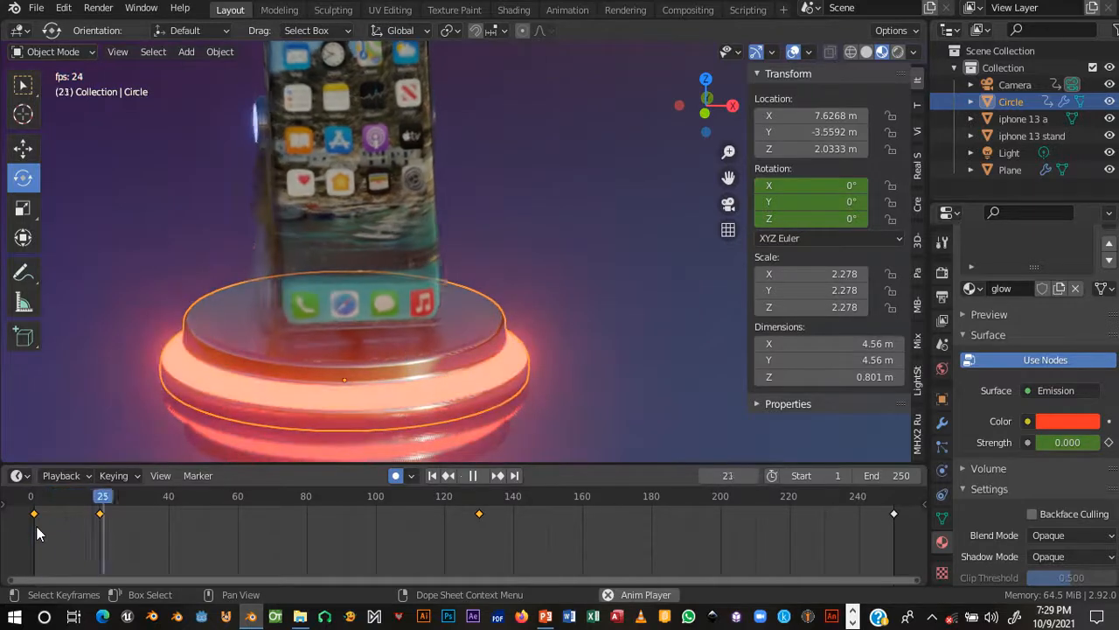
pyautogui.press('space')
pyautogui.click(96, 498)
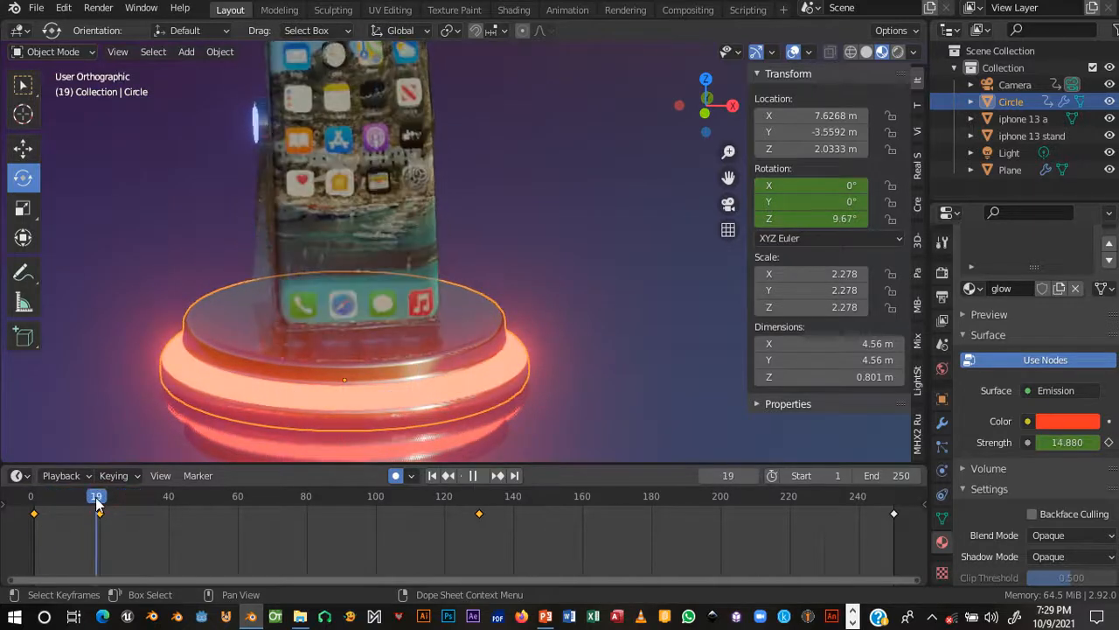
pyautogui.press('space')
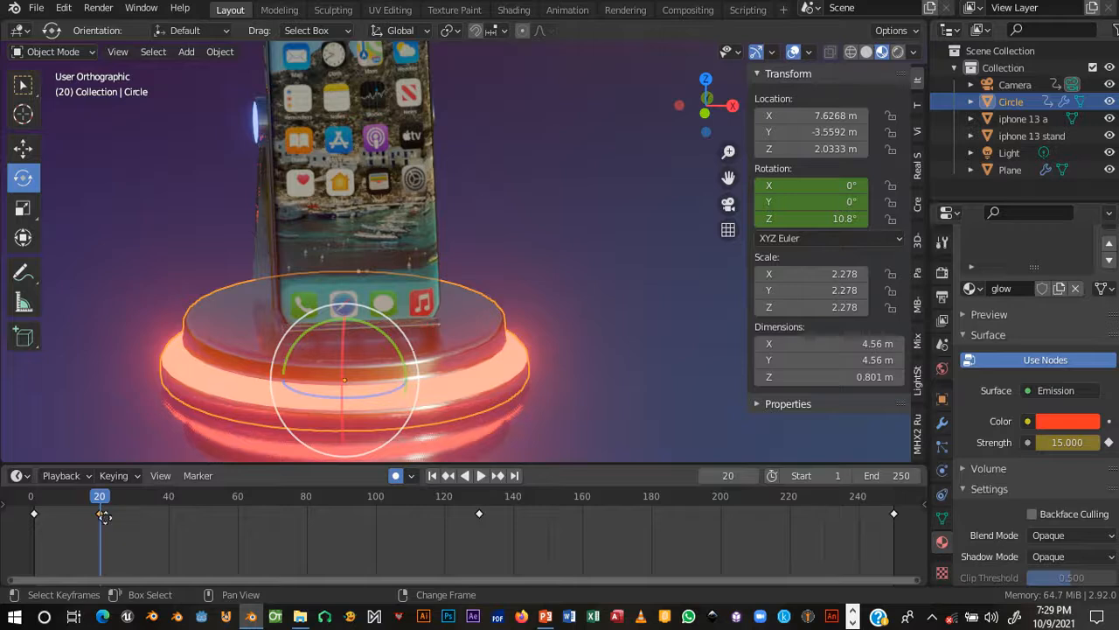
# - Duplicate the frame 20 glow keyframe, place the copy at frame 60 and play the animation from the start
pyautogui.hotkey('shift', 'd')
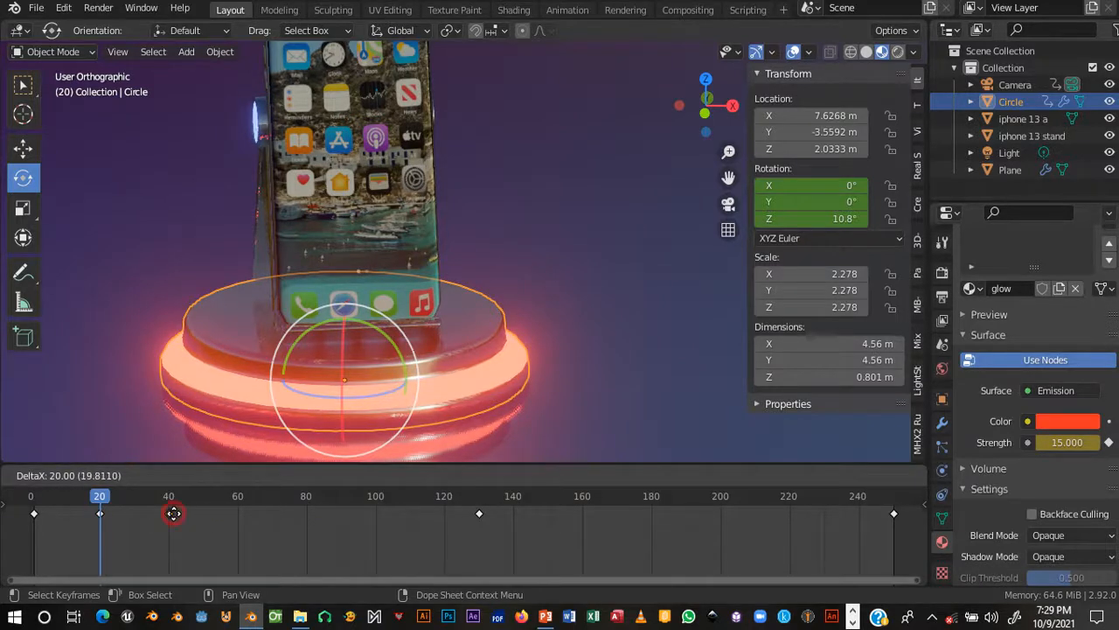
pyautogui.click(173, 513)
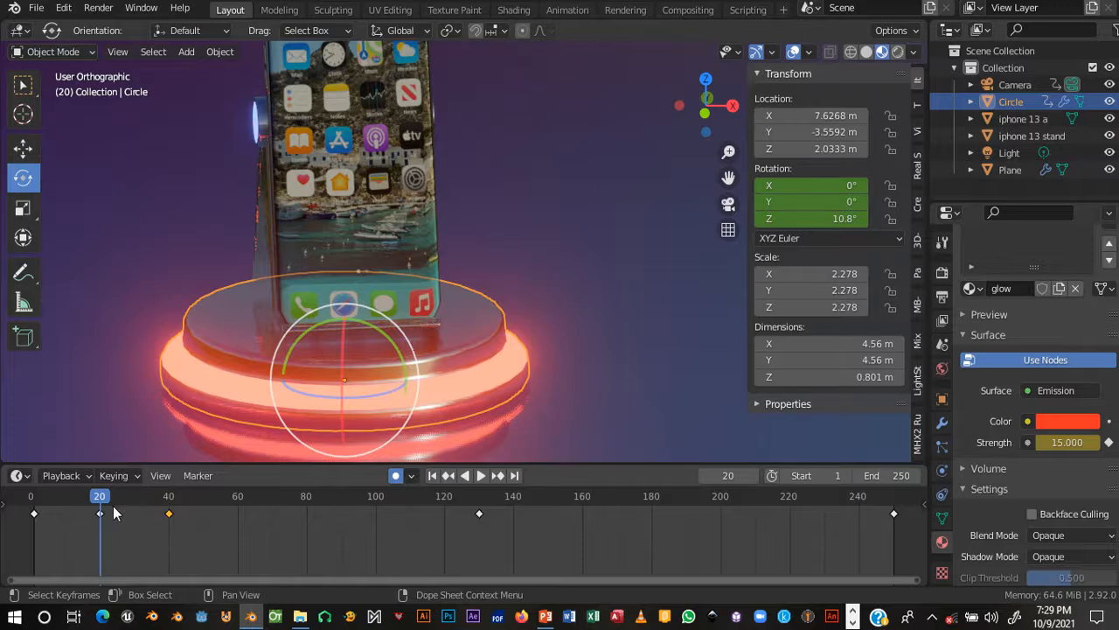
pyautogui.moveTo(167, 516); pyautogui.dragTo(238, 516)
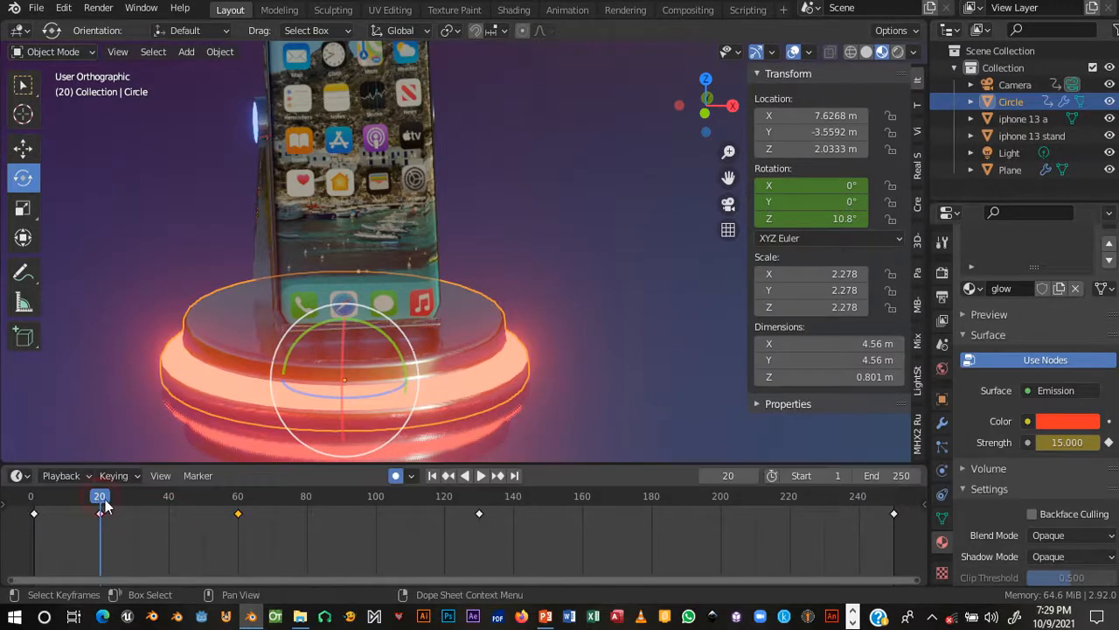
pyautogui.click(30, 500)
pyautogui.press('space')
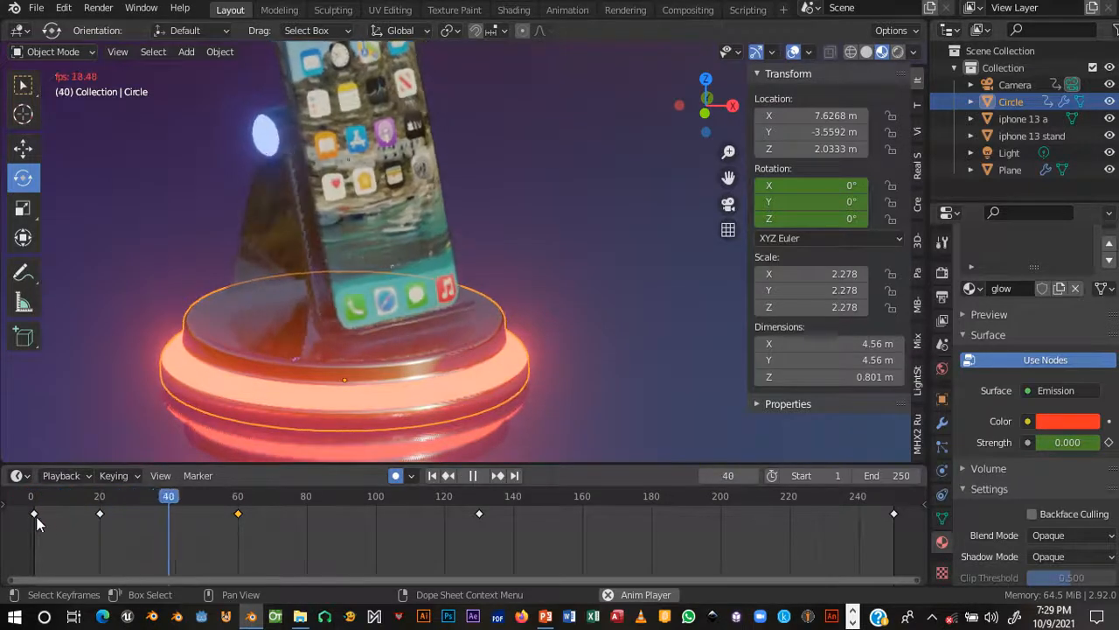
# - Play on to frame 80, then set the glow material's emission strength to 0 and keyframe it there
pyautogui.press('space')
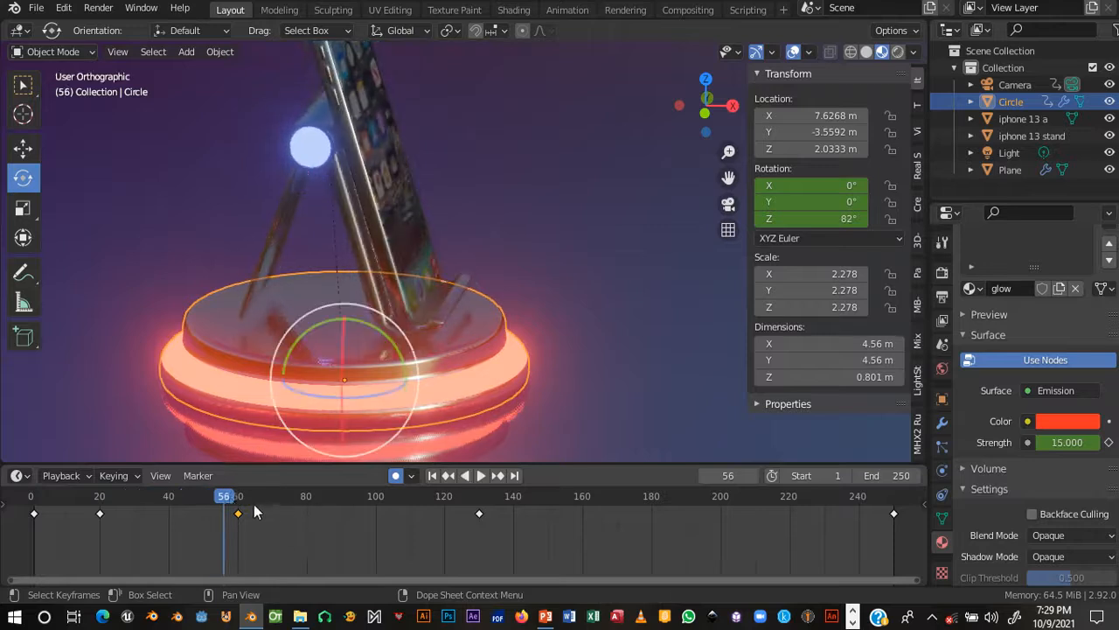
pyautogui.press('space')
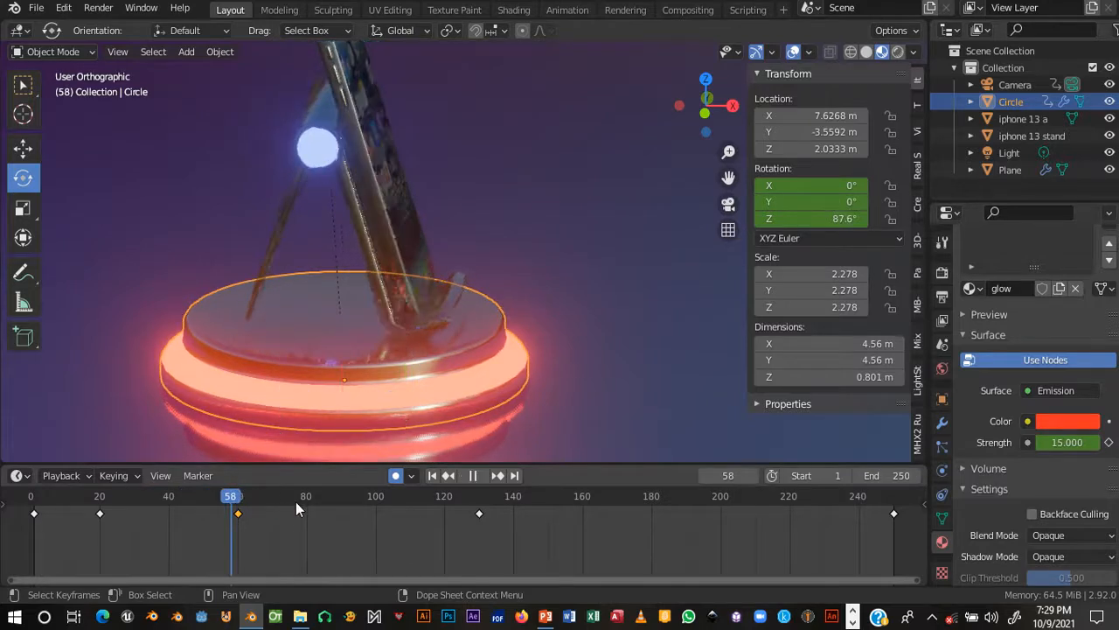
pyautogui.press('space')
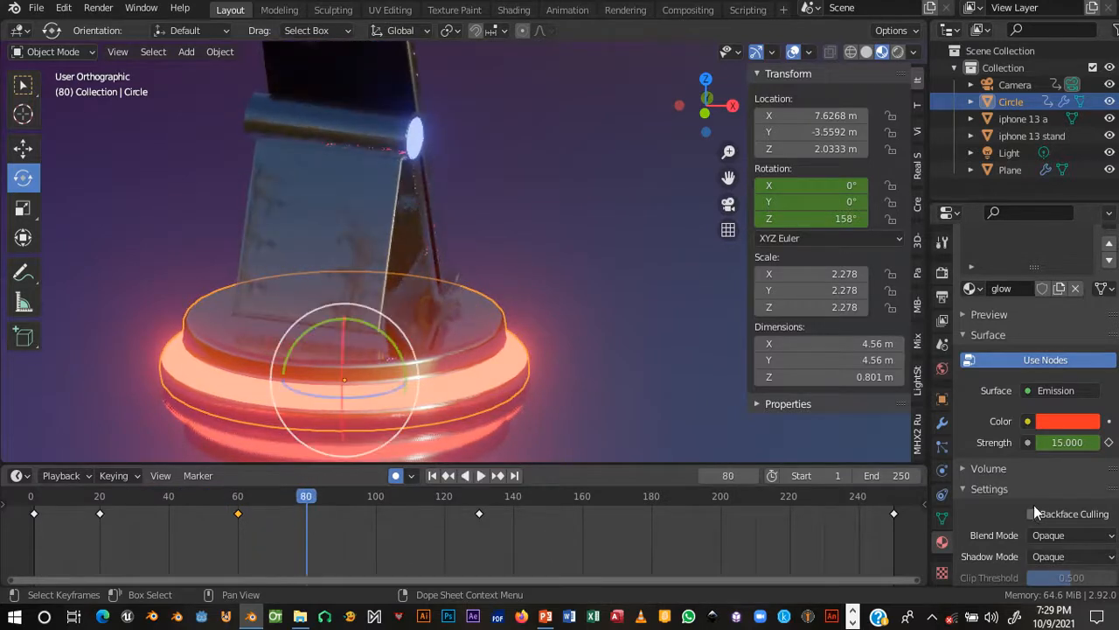
pyautogui.click(1078, 442)
pyautogui.write('0')
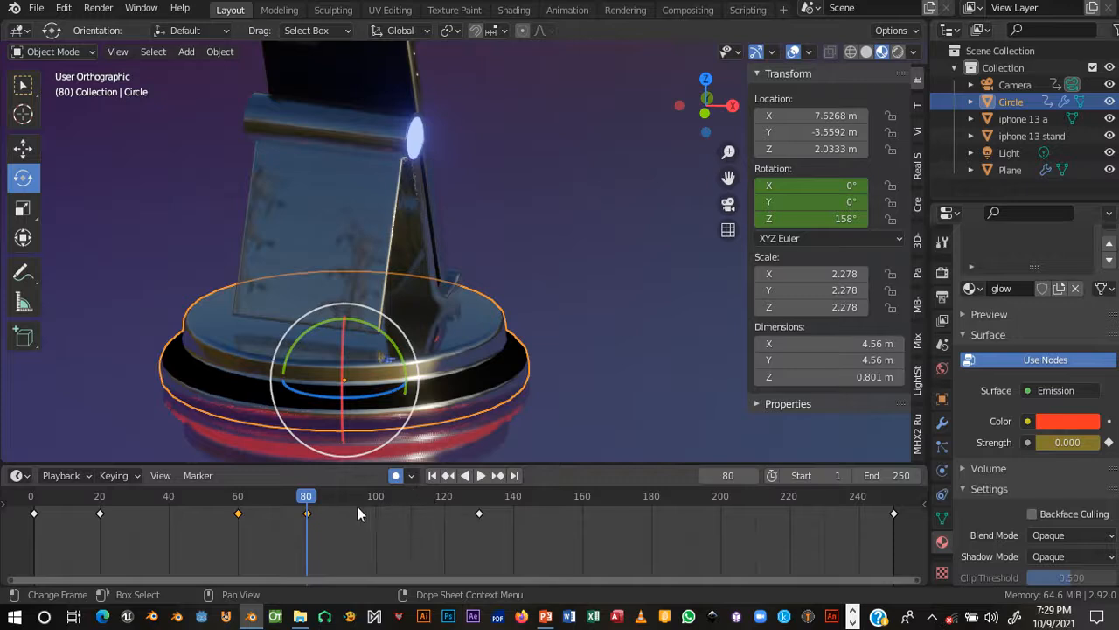
# - Keyframe the glow's emission strength of 0 at frame 100 and replay the frames between 80 and 100
pyautogui.moveTo(311, 499); pyautogui.dragTo(374, 515)
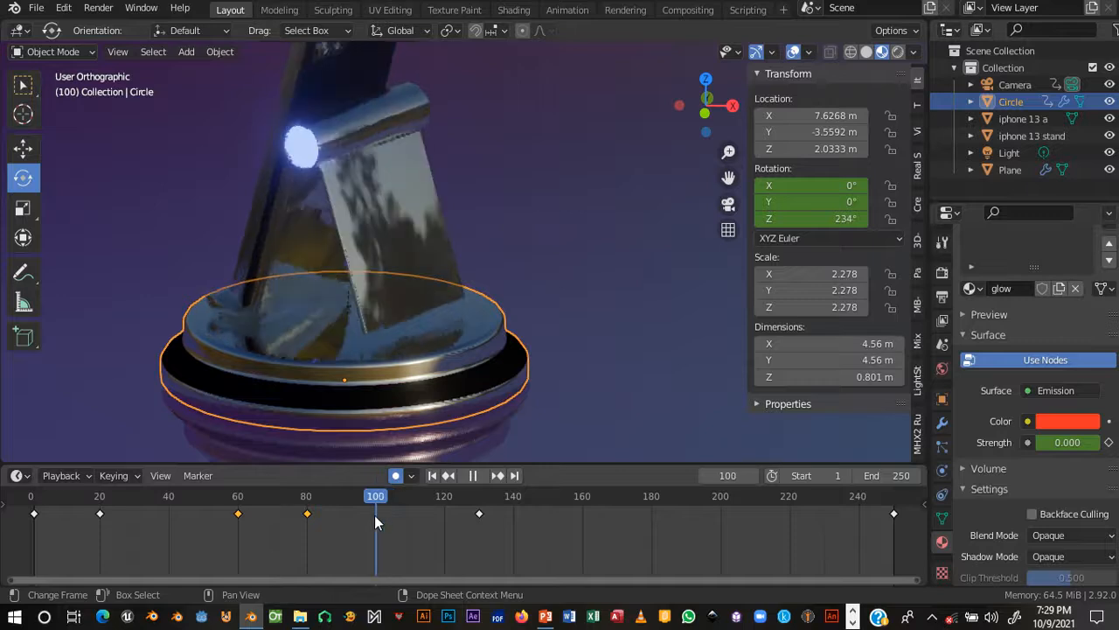
pyautogui.press('i')
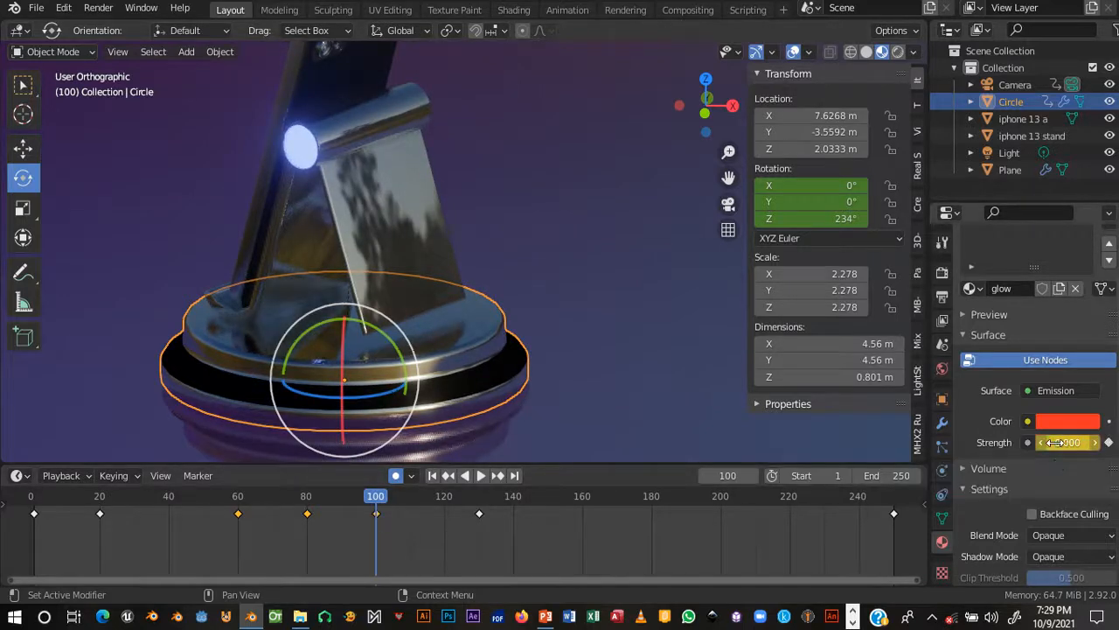
pyautogui.click(321, 505)
pyautogui.press('space')
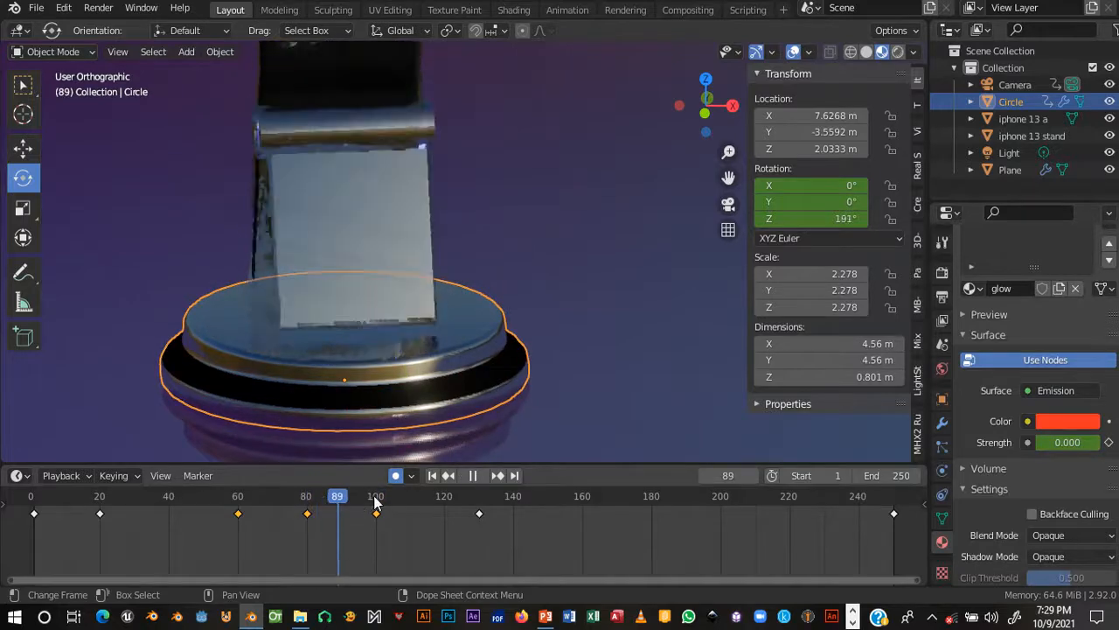
# - At frame 120, set the glow material's emission strength to 15 and record it as a keyframe
pyautogui.click(443, 509)
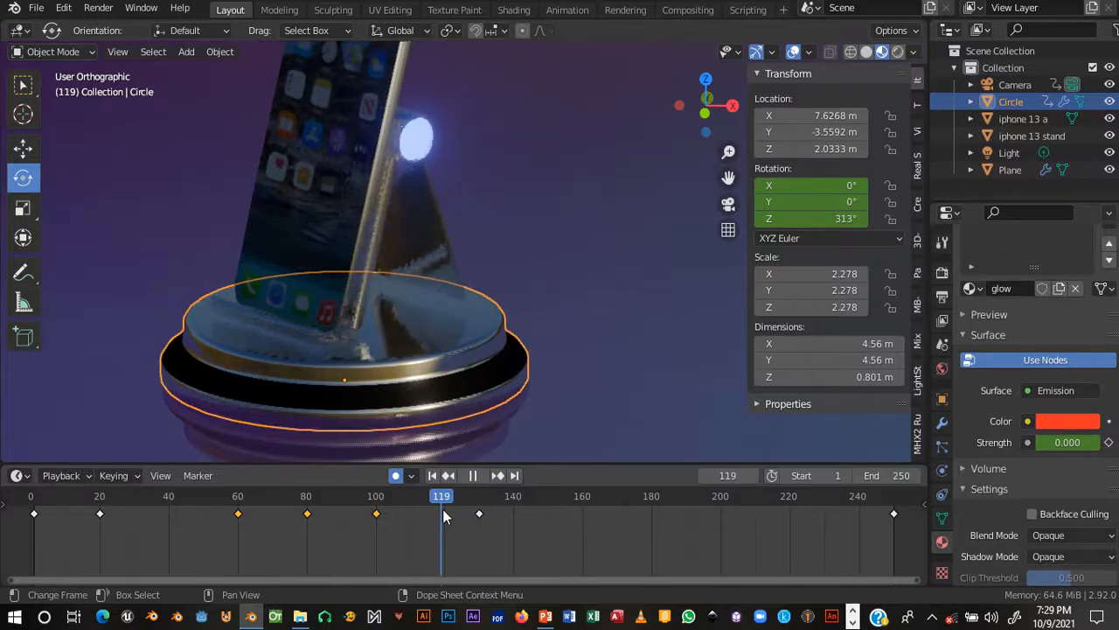
pyautogui.press('space')
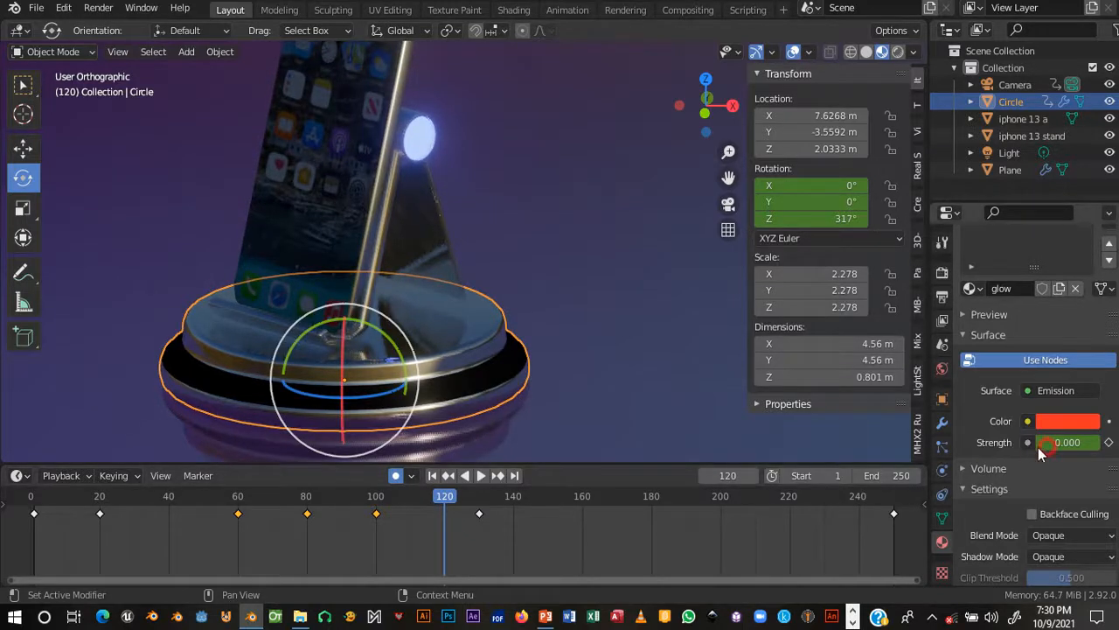
pyautogui.press('Return')
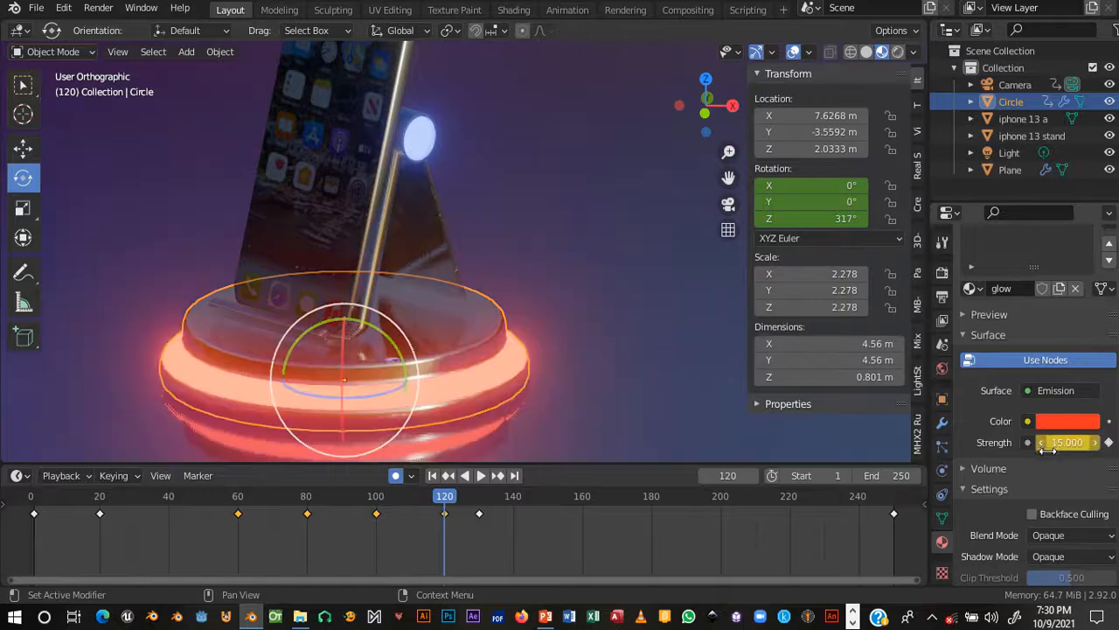
# - Move to frame 160 and keyframe the glow's emission strength there at 15
pyautogui.press('space')
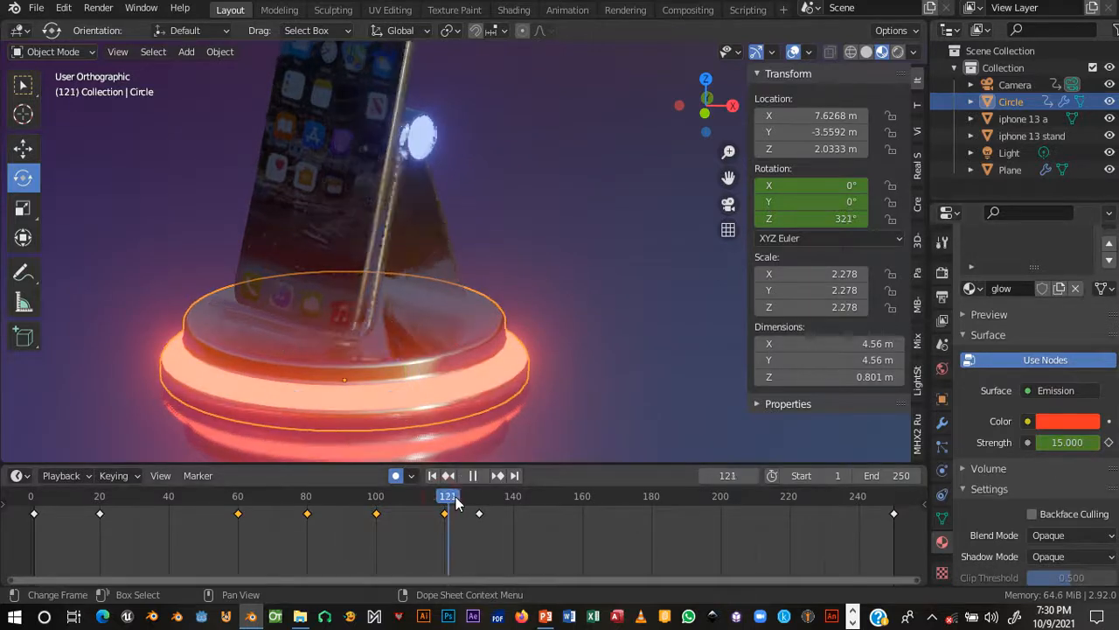
pyautogui.moveTo(509, 503); pyautogui.dragTo(583, 506)
pyautogui.press('space')
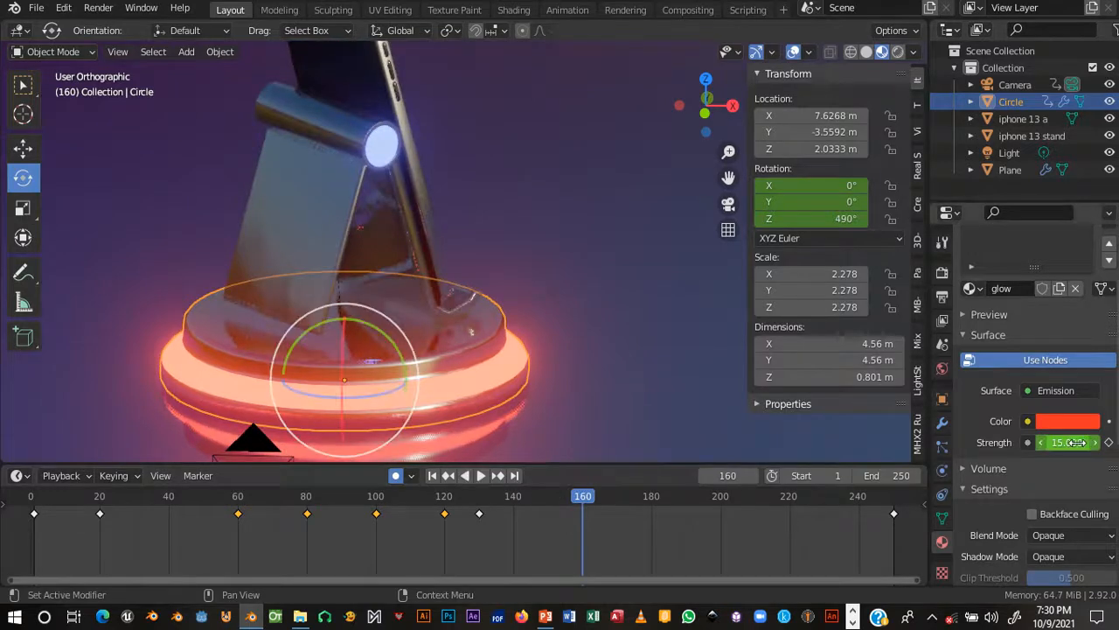
pyautogui.press('i')
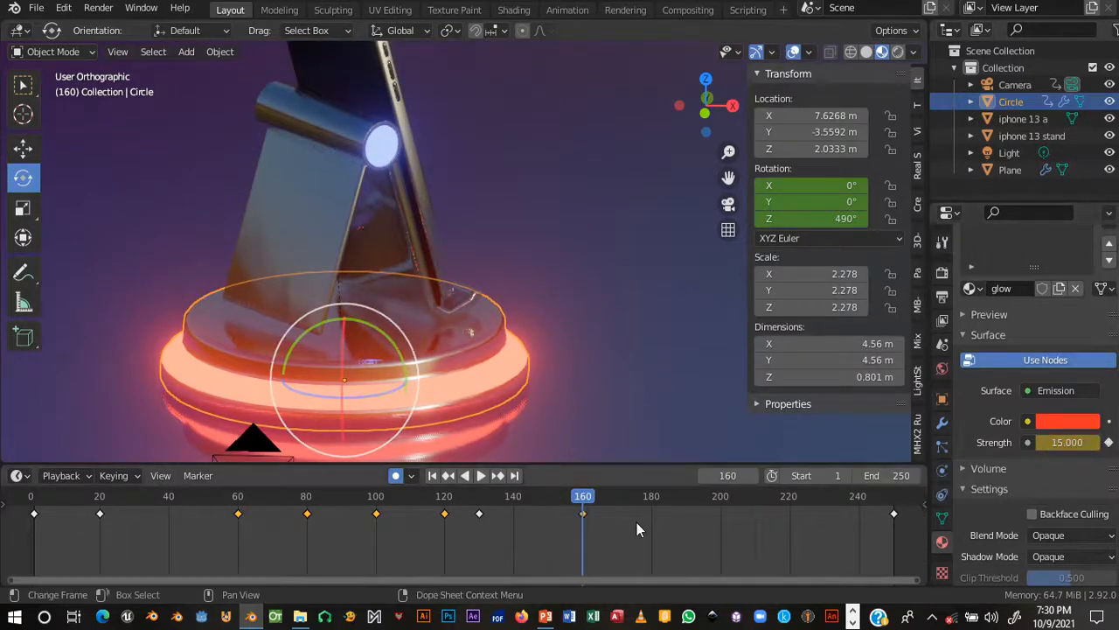
# - Play the glow animation from the first frames, then replay it from around frame 80 to examine the on-off timing
pyautogui.press('space')
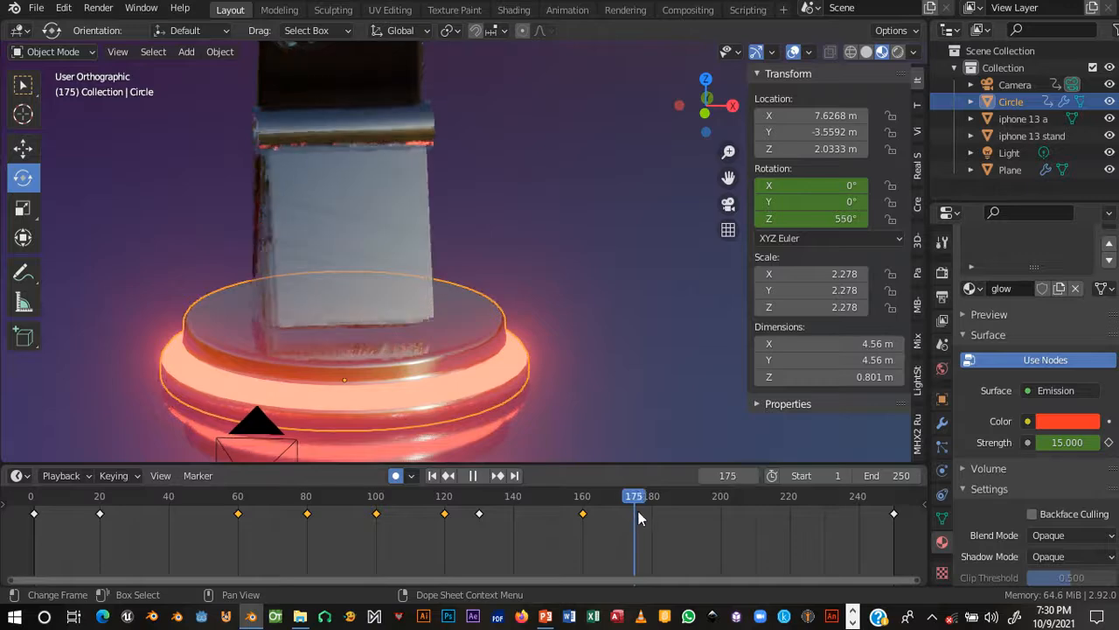
pyautogui.moveTo(647, 512); pyautogui.dragTo(35, 512)
pyautogui.press('space')
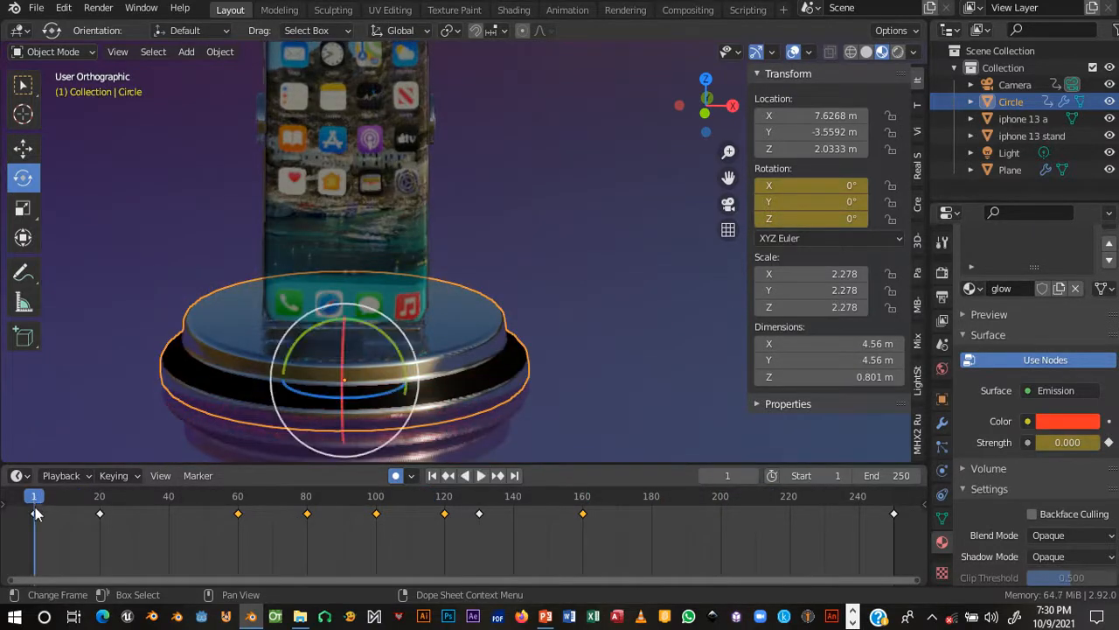
pyautogui.press('Right')
pyautogui.press('Right')
pyautogui.press('Right')
pyautogui.press('Right')
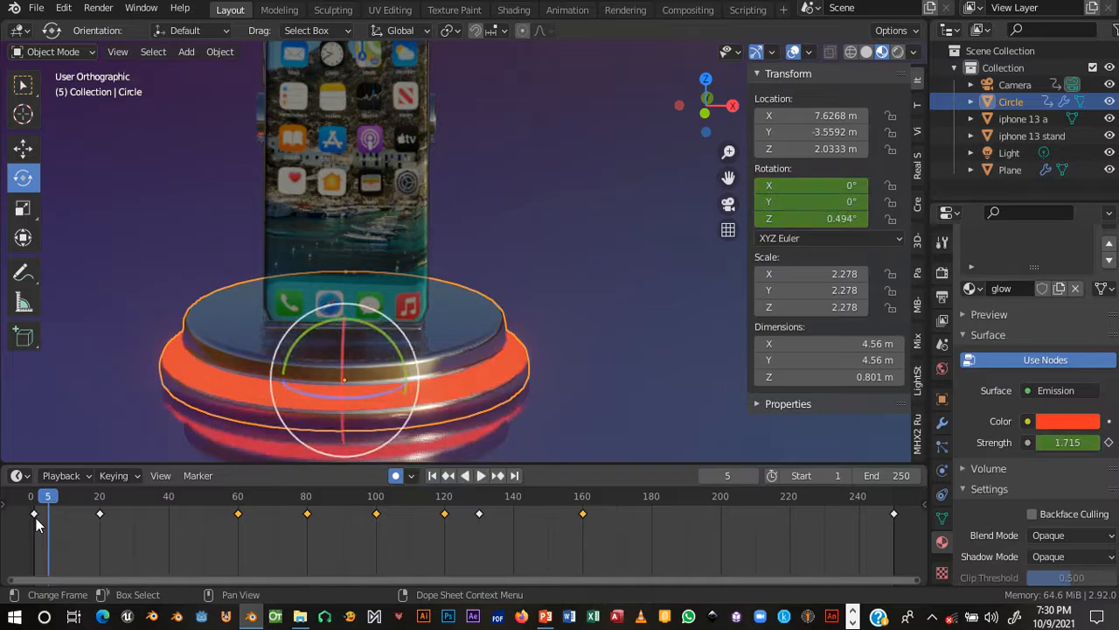
pyautogui.press('space')
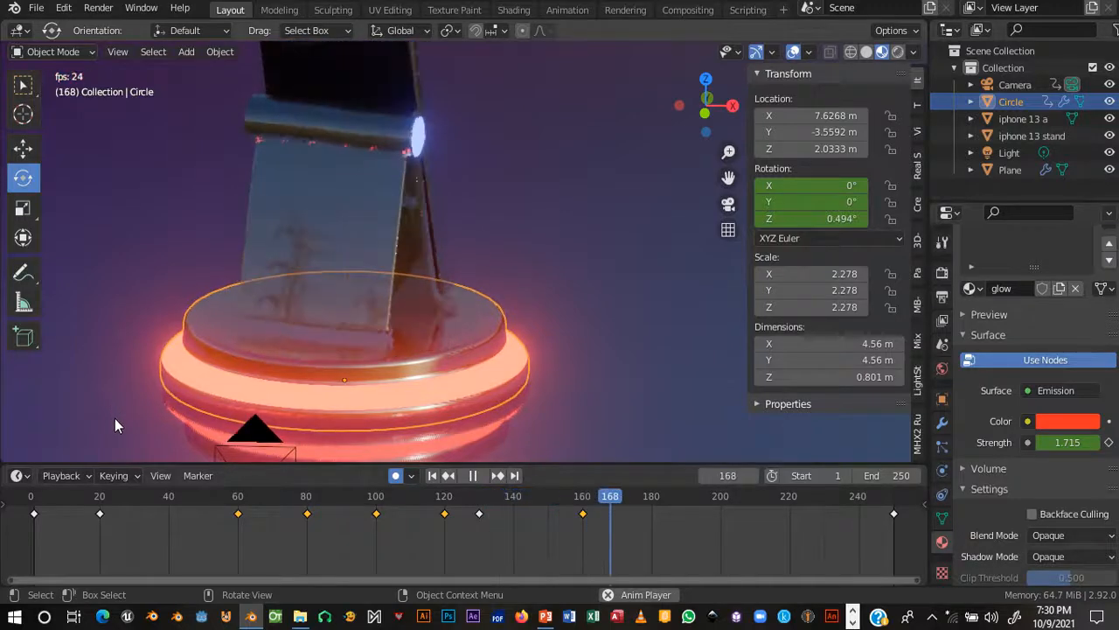
pyautogui.click(369, 505)
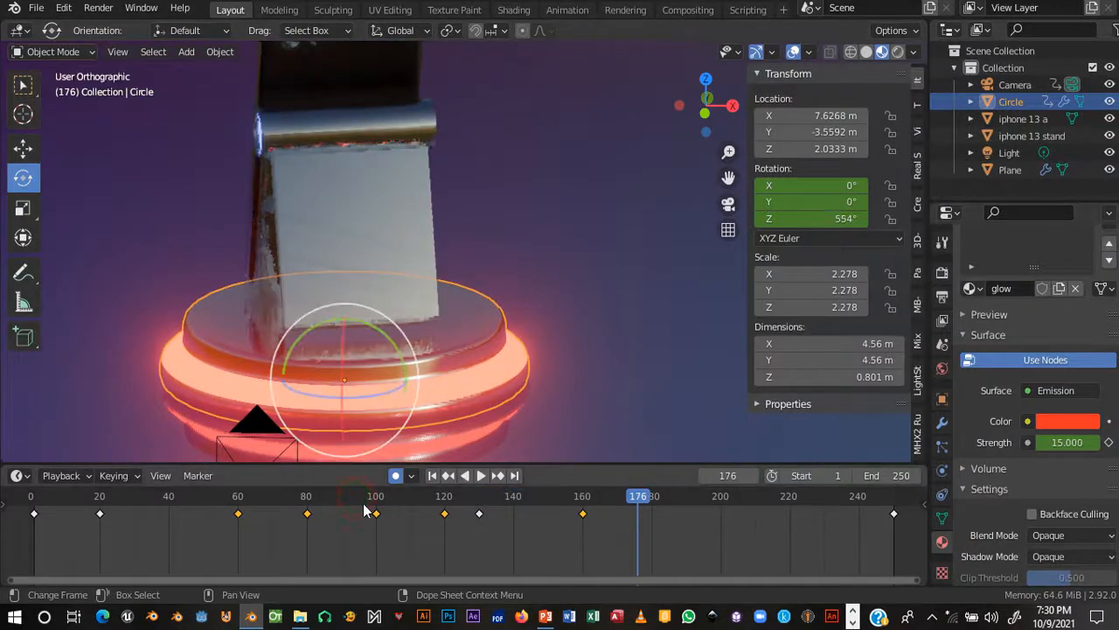
pyautogui.moveTo(369, 510); pyautogui.dragTo(379, 506)
pyautogui.moveTo(300, 503); pyautogui.dragTo(320, 507)
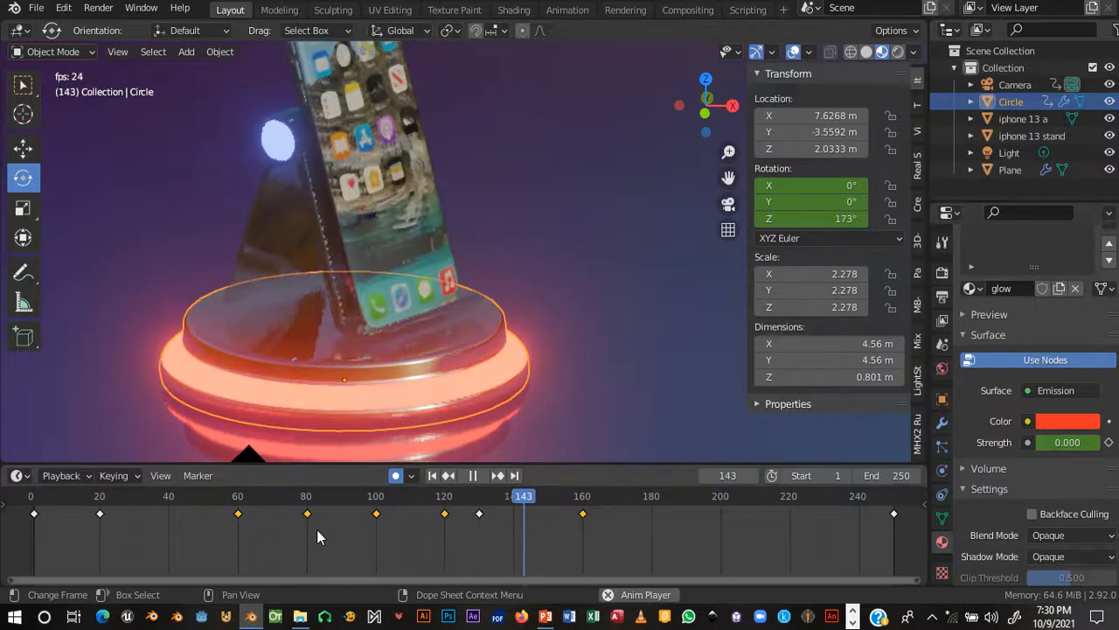
pyautogui.press('space')
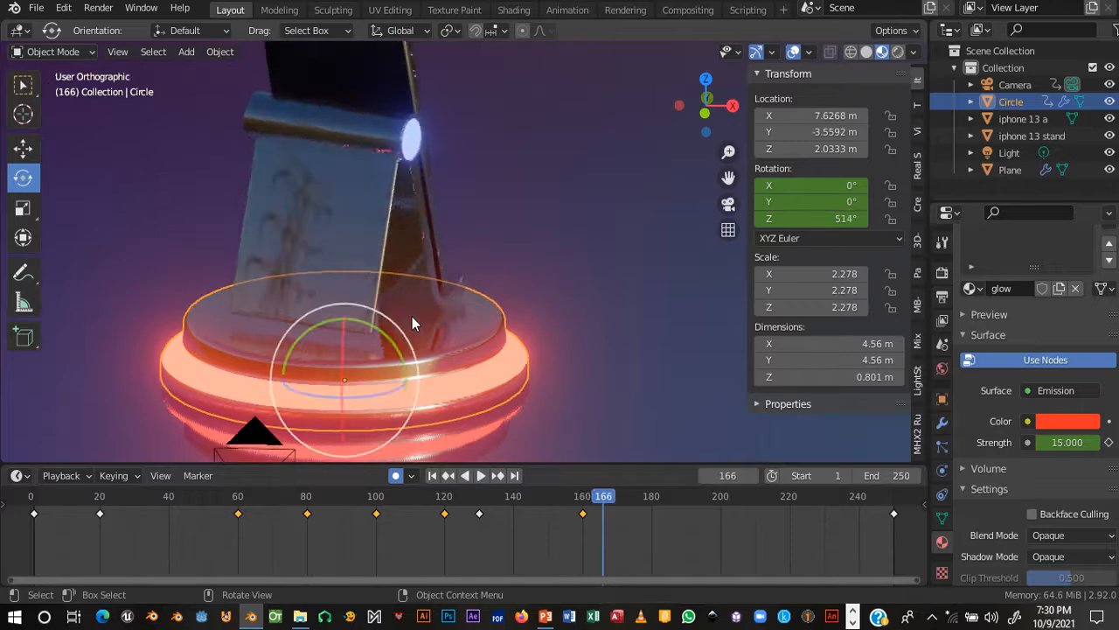
# - Look through the scene camera and play the animation from frame 1 to check the glow and camera motion
pyautogui.scroll(-3, 412, 316)
pyautogui.press('KP_5')
pyautogui.press('KP_0')
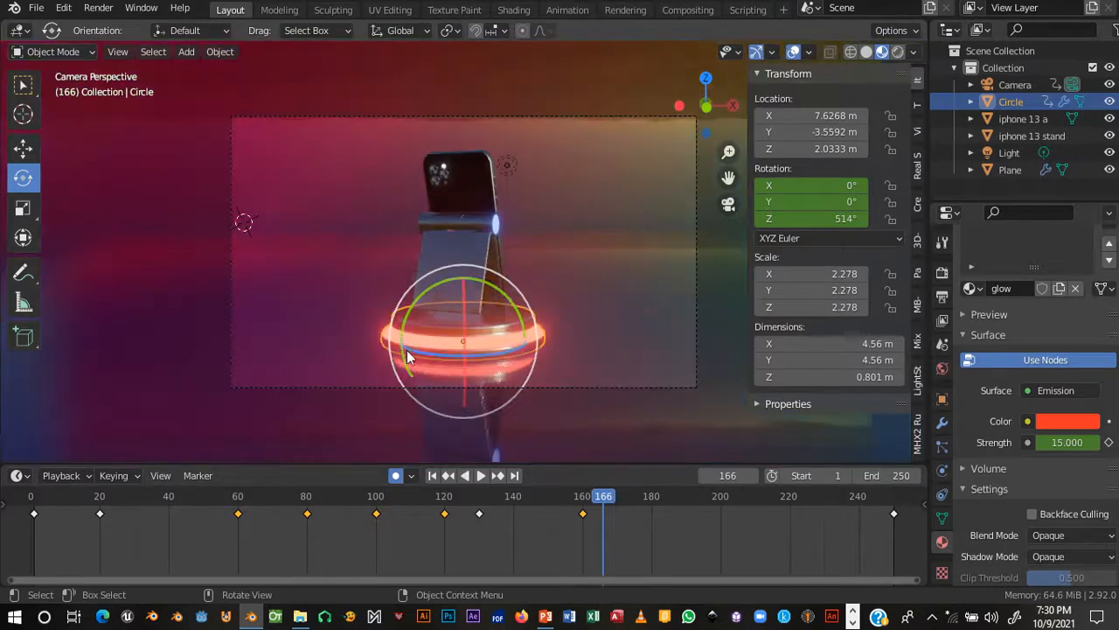
pyautogui.click(33, 500)
pyautogui.press('space')
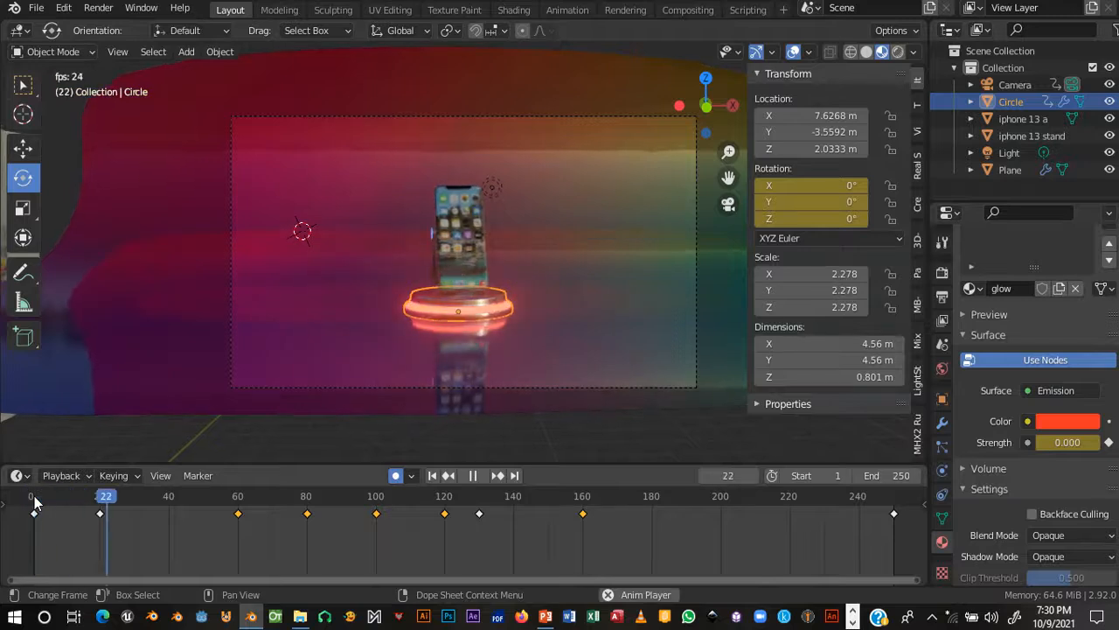
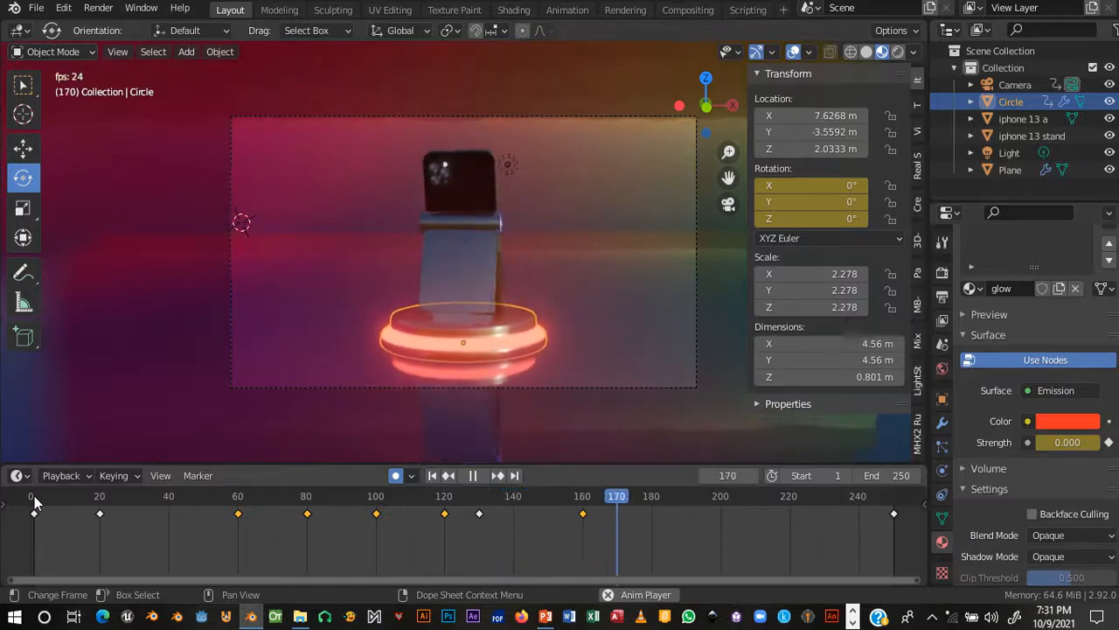
pyautogui.press('space')
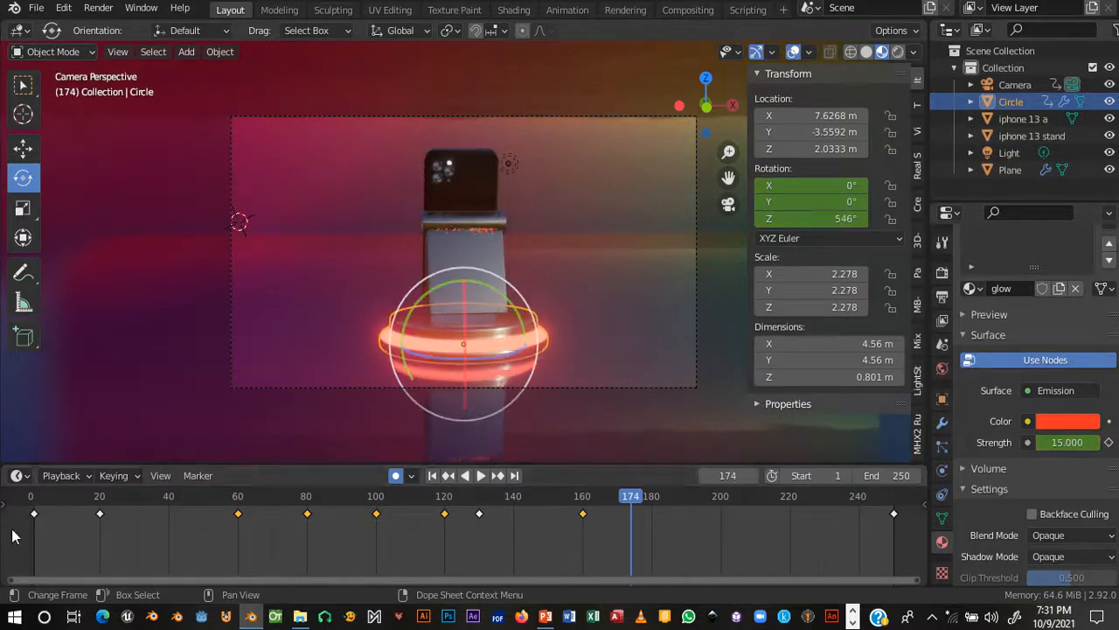
# - Return to frame 1 and save the project file
pyautogui.click(34, 498)
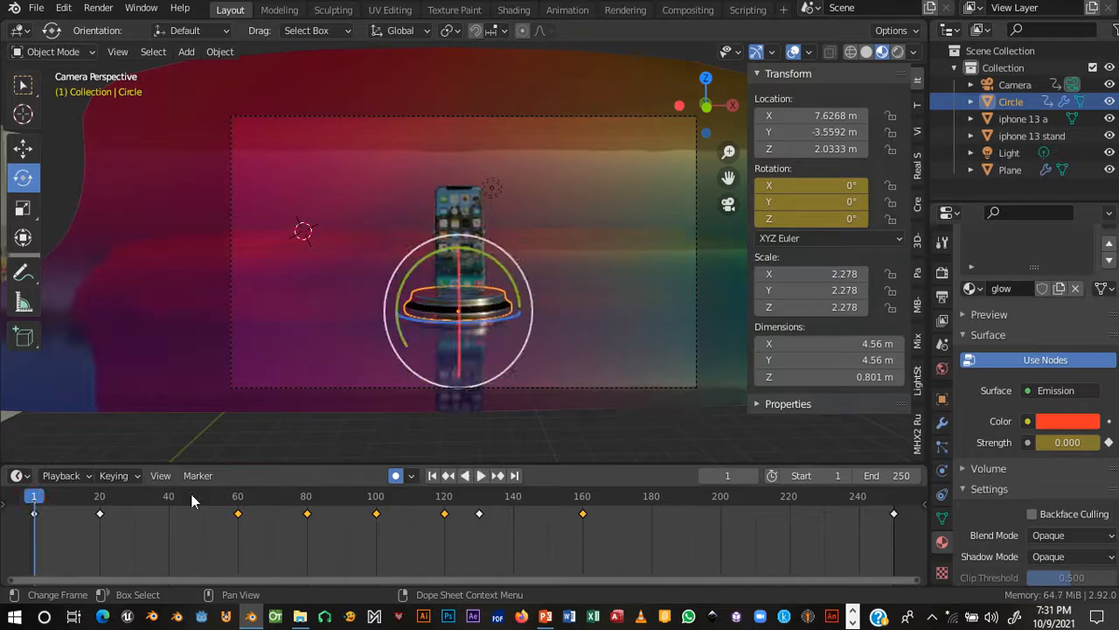
pyautogui.hotkey('ctrl', 's')
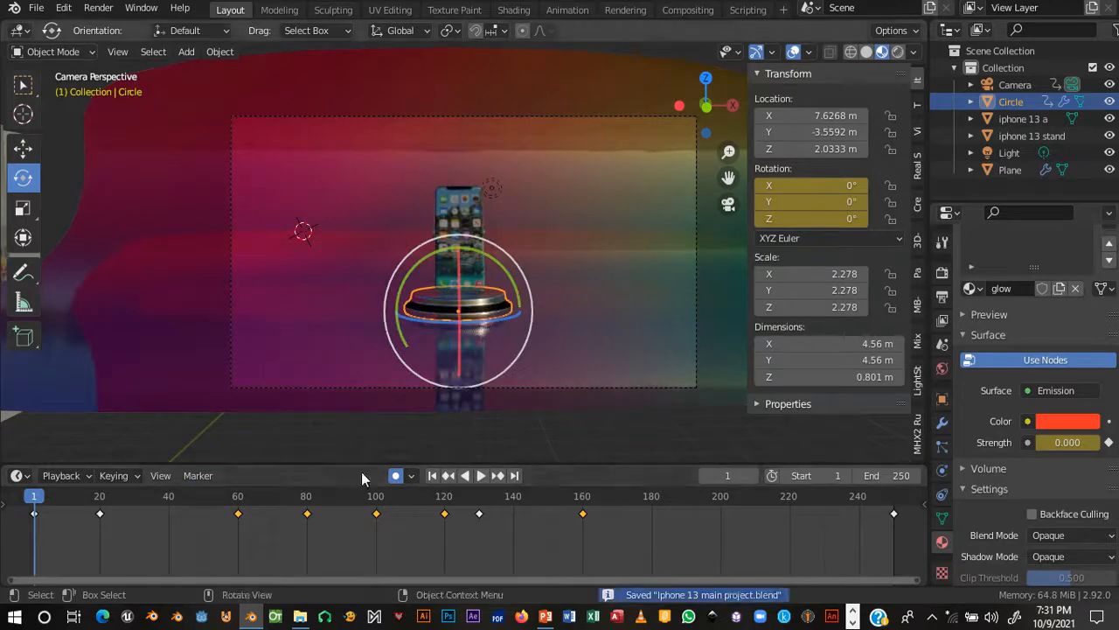
# - Switch to PowerPoint and review the Week 4 slides on lighting the scene, slides 114 to 118
pyautogui.click(548, 617)
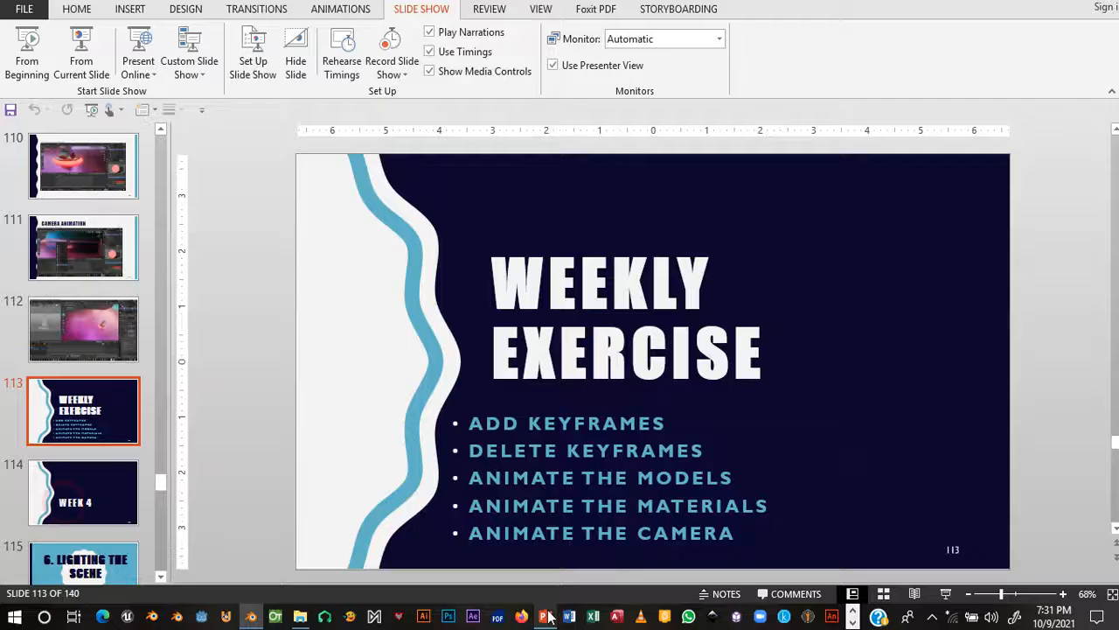
pyautogui.click(83, 494)
pyautogui.scroll(-2, 85, 497)
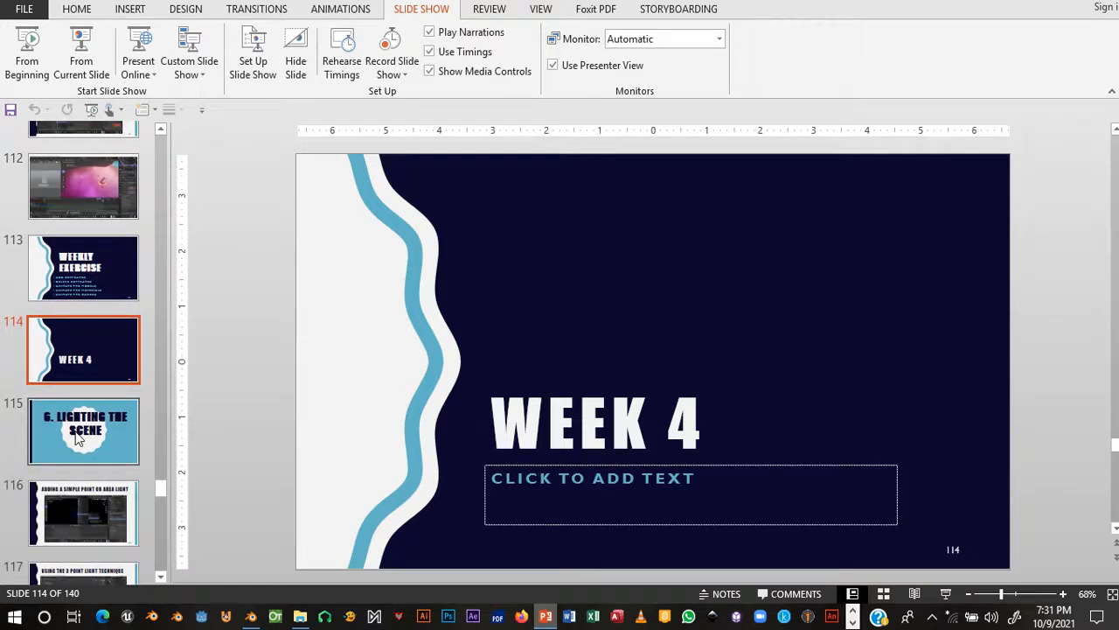
pyautogui.click(77, 438)
pyautogui.scroll(-1, 83, 420)
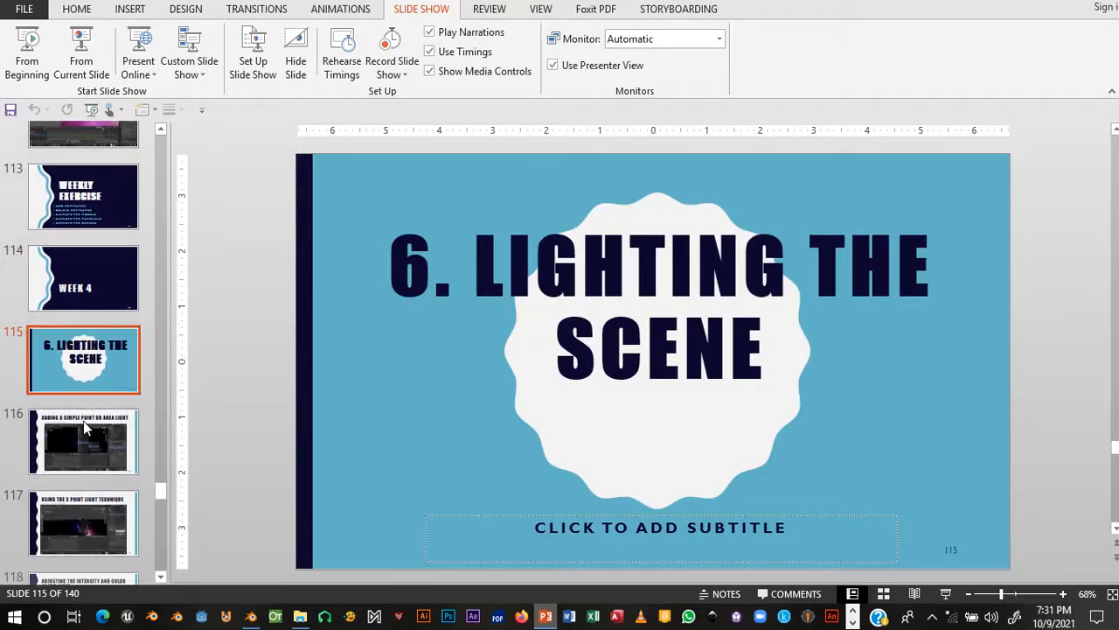
pyautogui.scroll(-1, 83, 428)
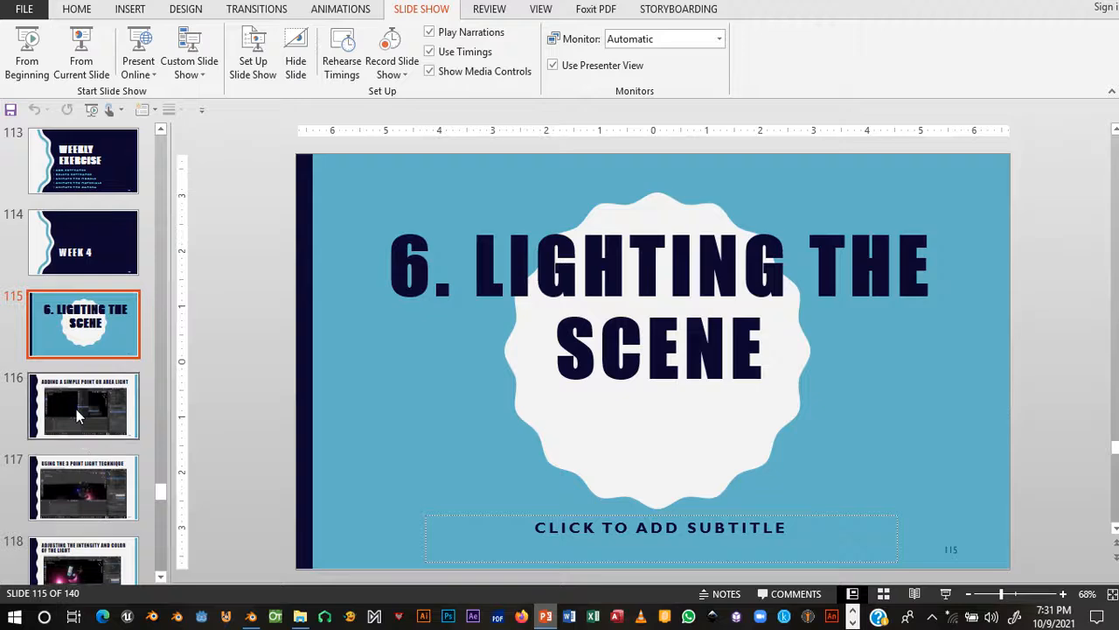
pyautogui.scroll(-2, 77, 416)
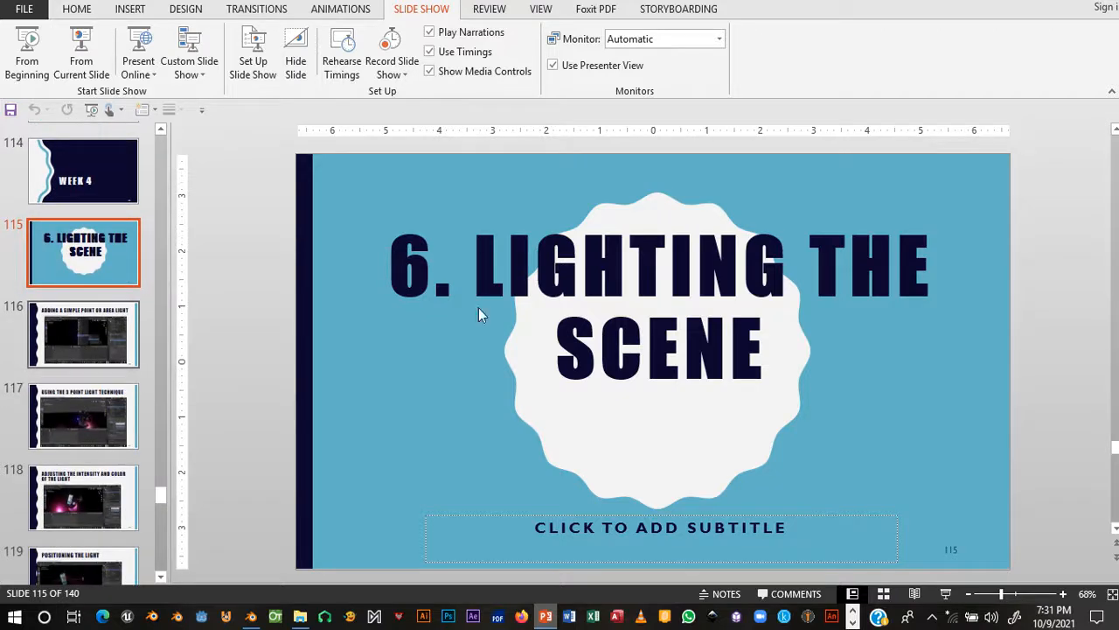
pyautogui.click(108, 348)
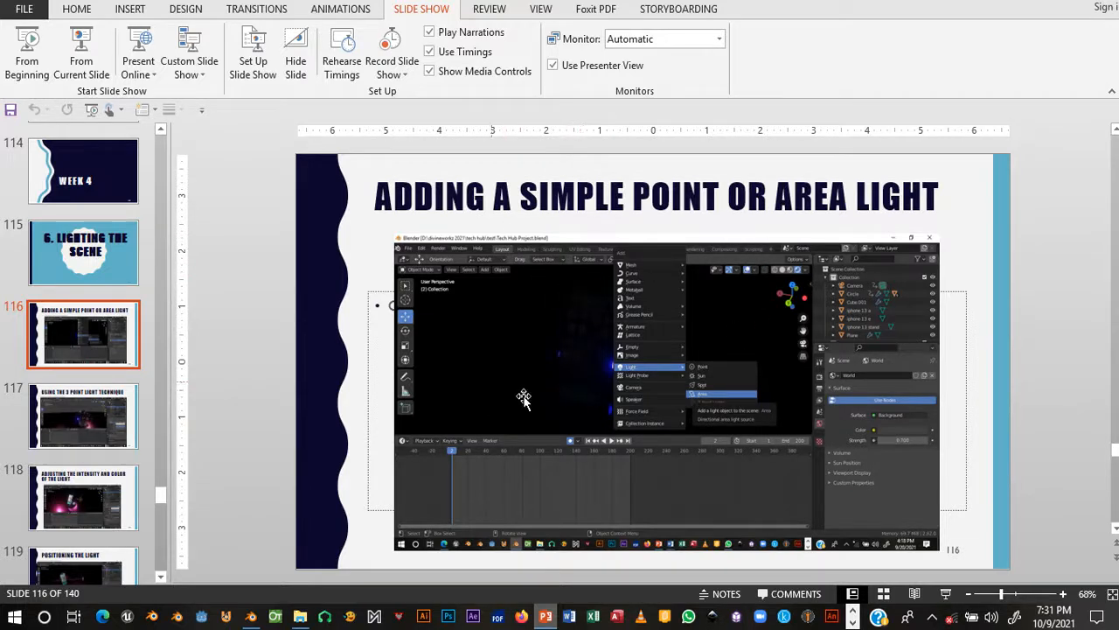
pyautogui.click(88, 438)
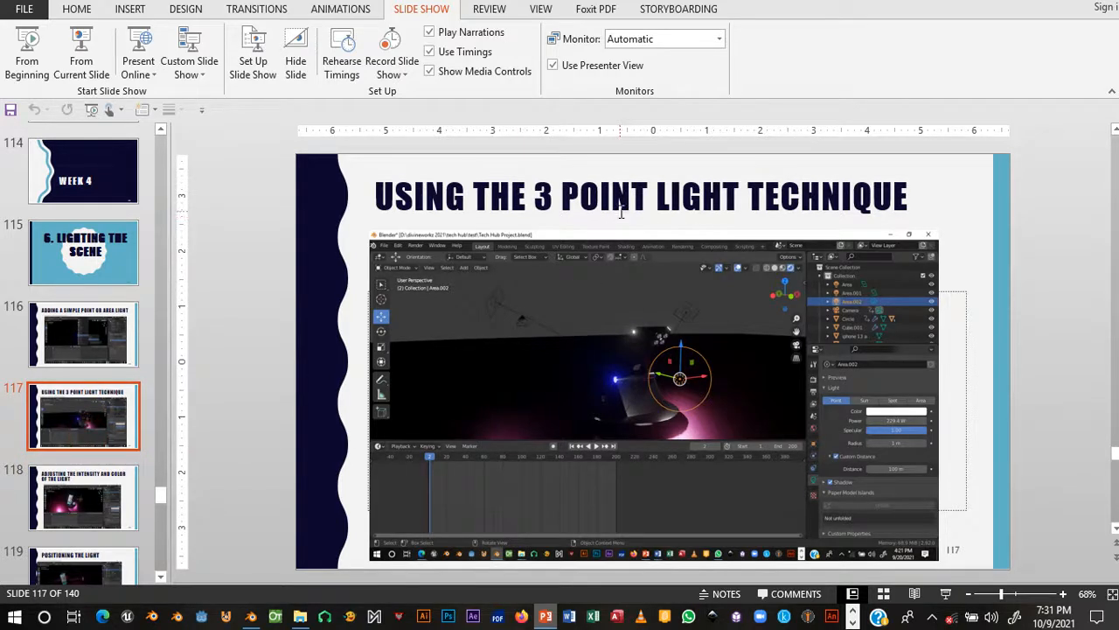
pyautogui.click(90, 505)
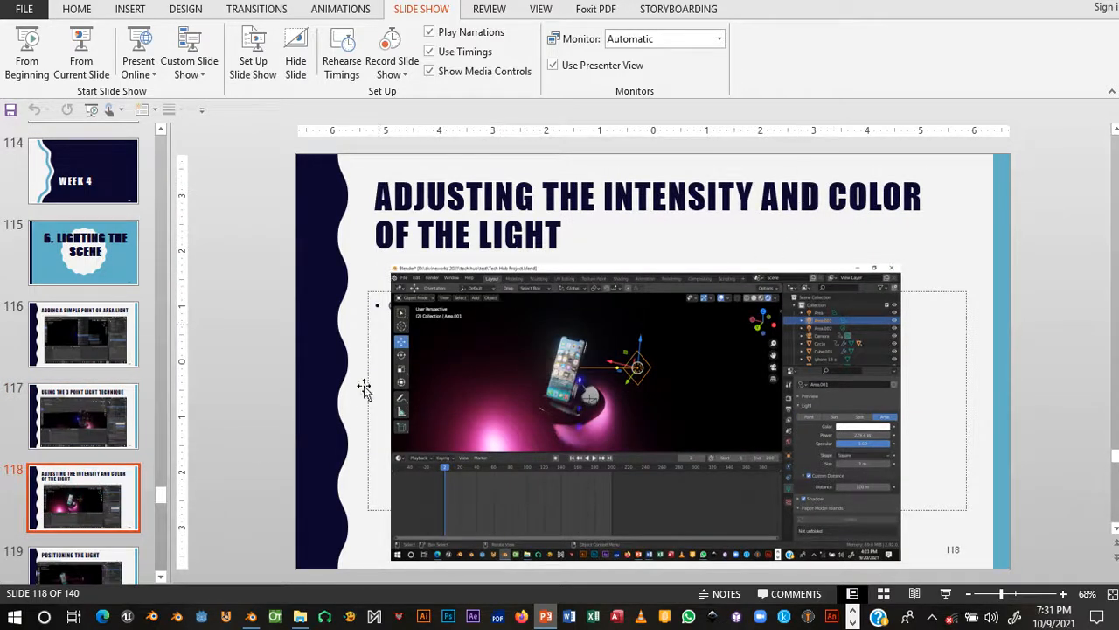
# - Switch to Blender, delete the existing point light from the phone scene, and save the project
pyautogui.click(251, 617)
pyautogui.moveTo(553, 244); pyautogui.dragTo(525, 242, button='middle')
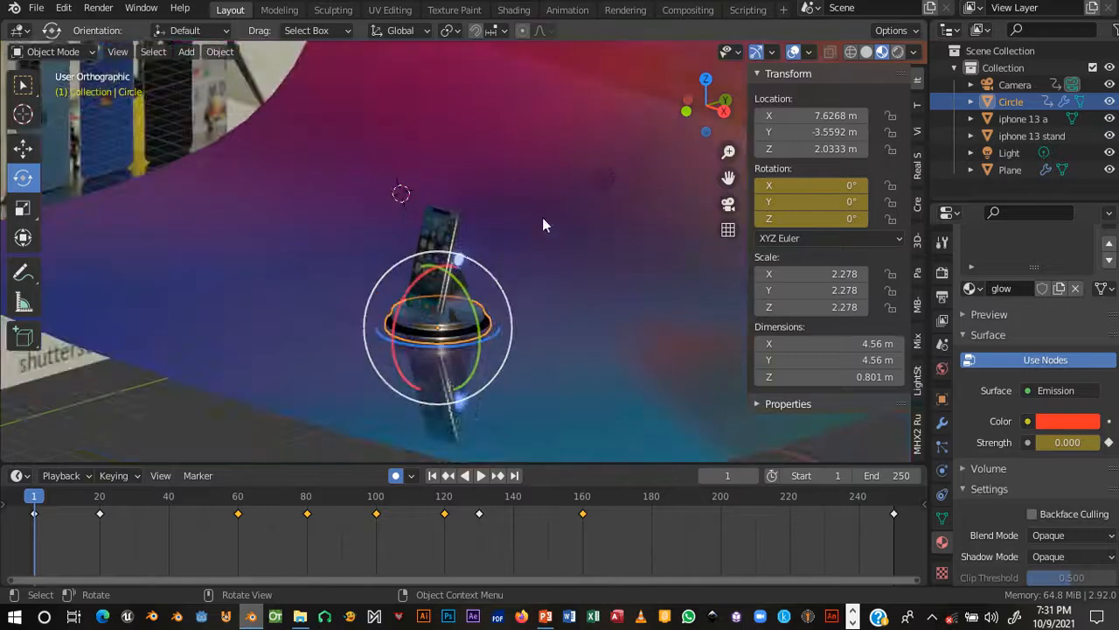
pyautogui.click(605, 179)
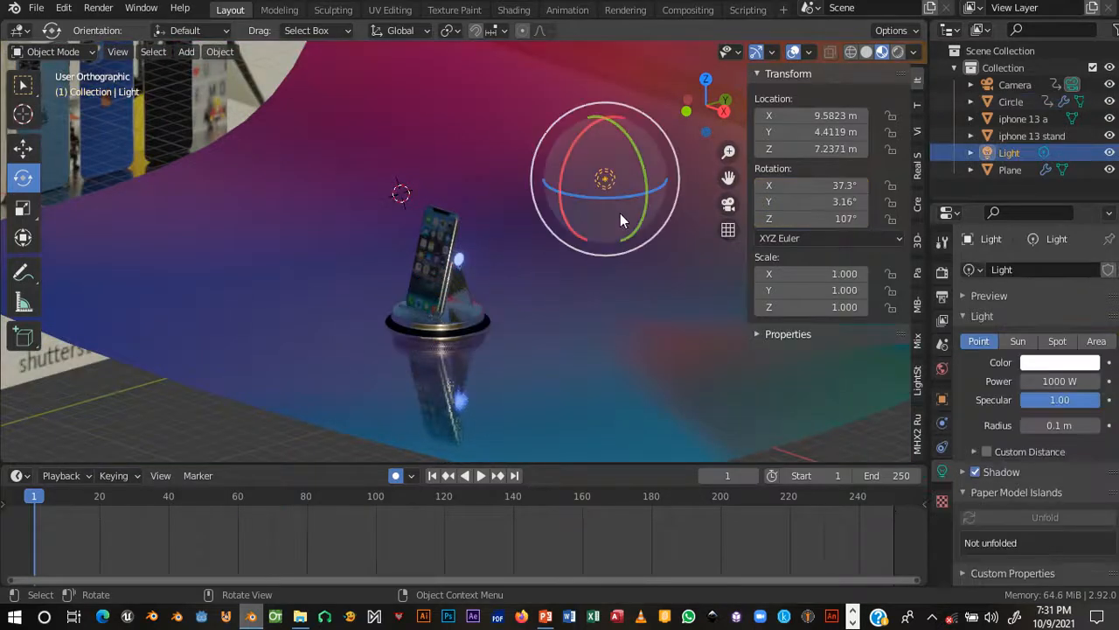
pyautogui.press('Delete')
pyautogui.moveTo(620, 235); pyautogui.dragTo(502, 317, button='middle')
pyautogui.hotkey('ctrl', 's')
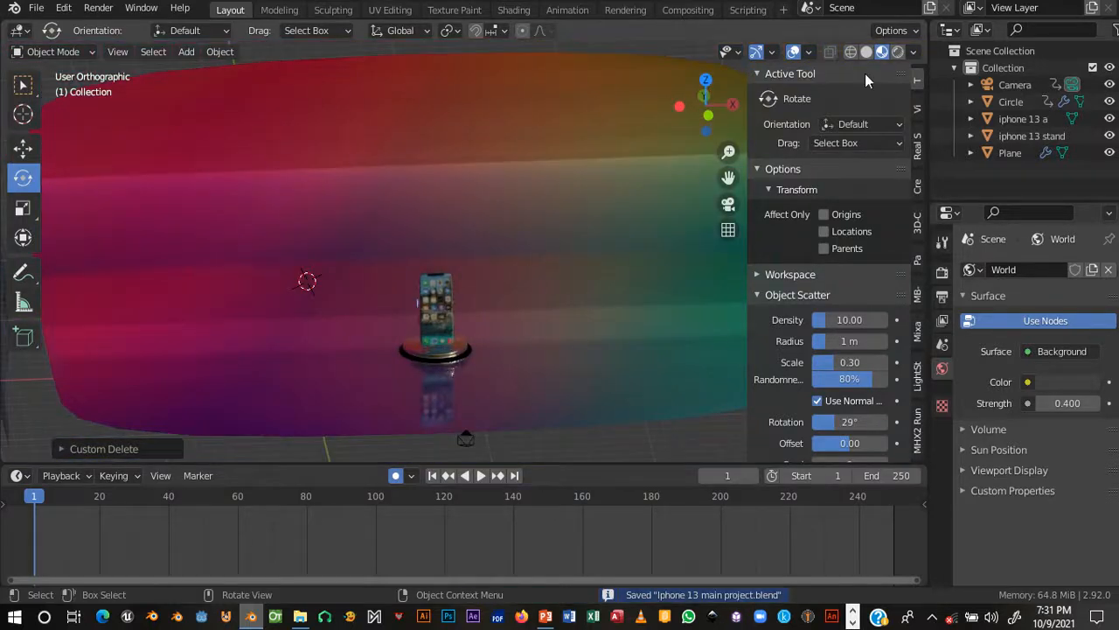
# - Show the viewport in rendered shading and set the world background strength to 0
pyautogui.click(898, 53)
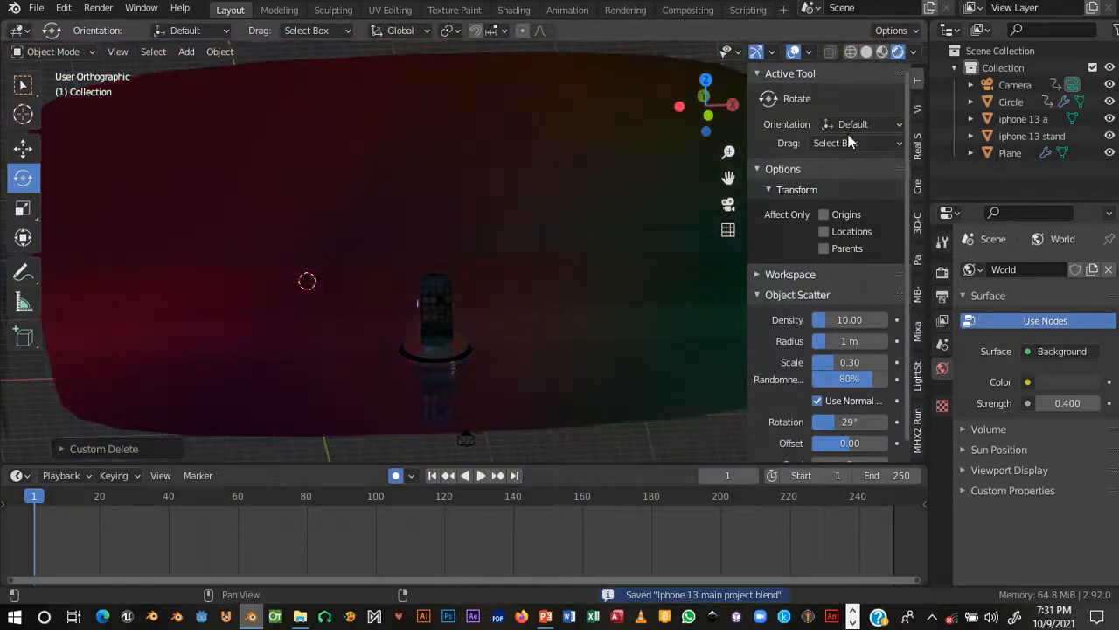
pyautogui.moveTo(562, 182); pyautogui.dragTo(527, 305, button='middle')
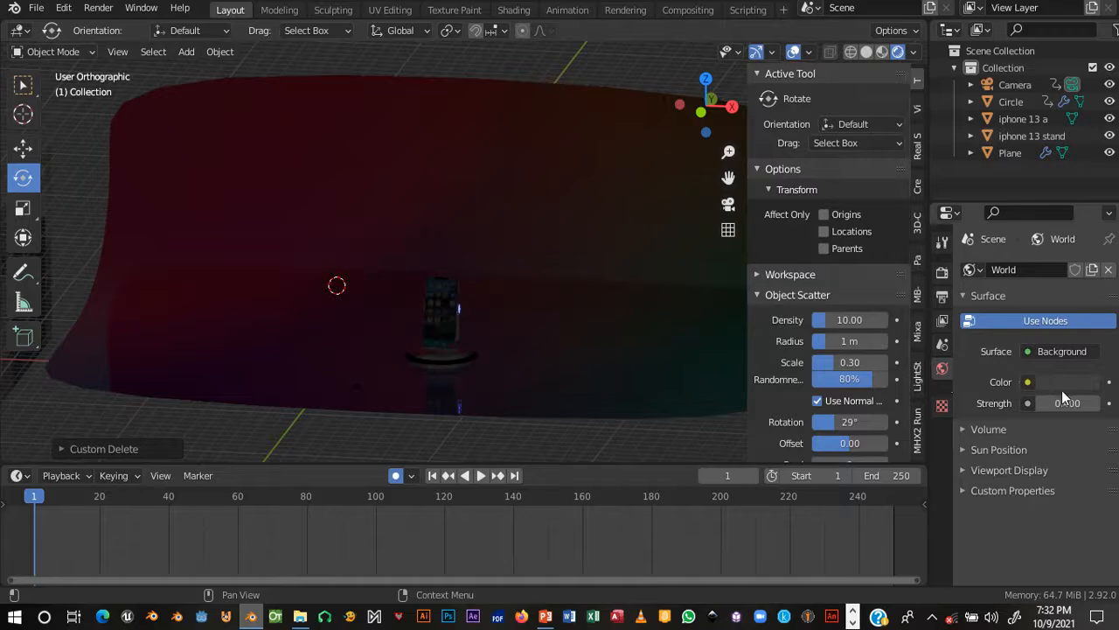
pyautogui.moveTo(1081, 403); pyautogui.dragTo(1049, 403)
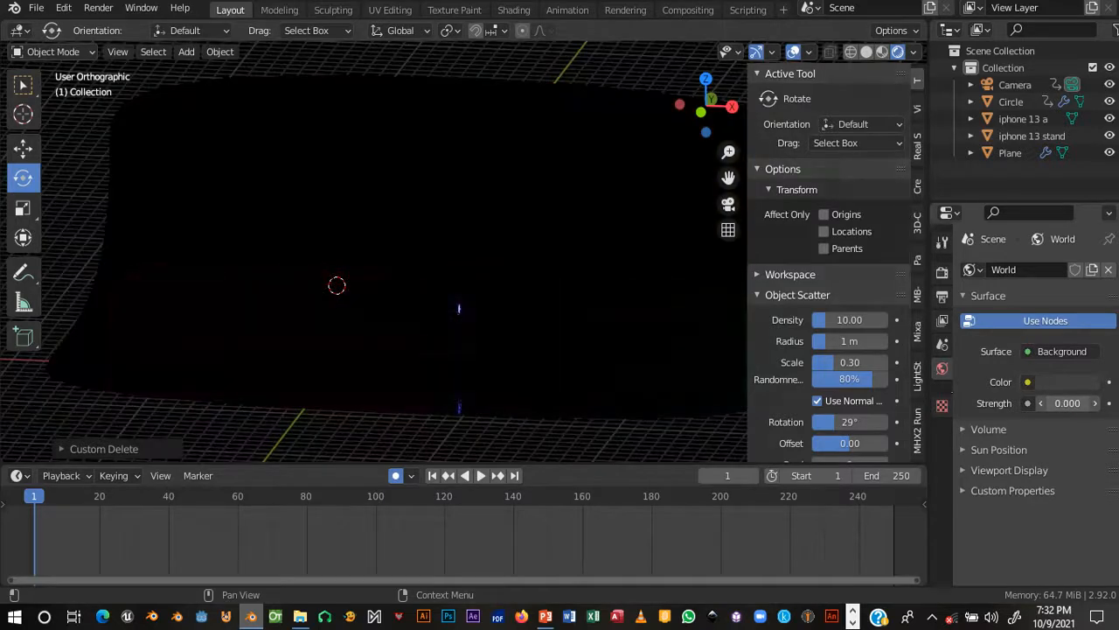
pyautogui.moveTo(517, 370); pyautogui.dragTo(442, 372, button='middle')
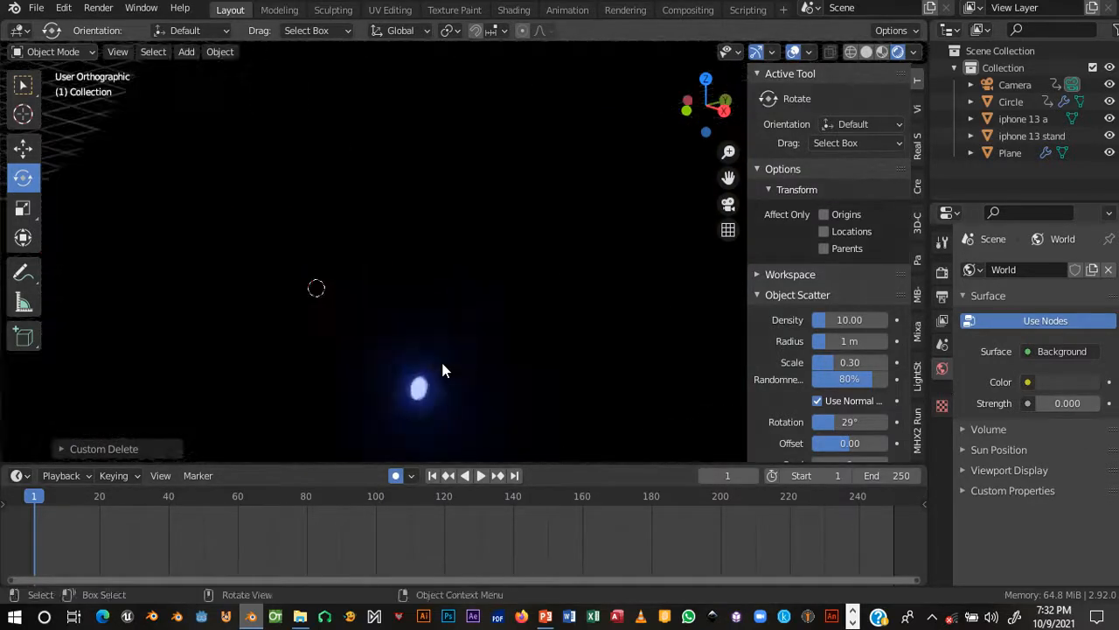
# - Move the current frame to 40 and bring the phone base into view
pyautogui.click(100, 491)
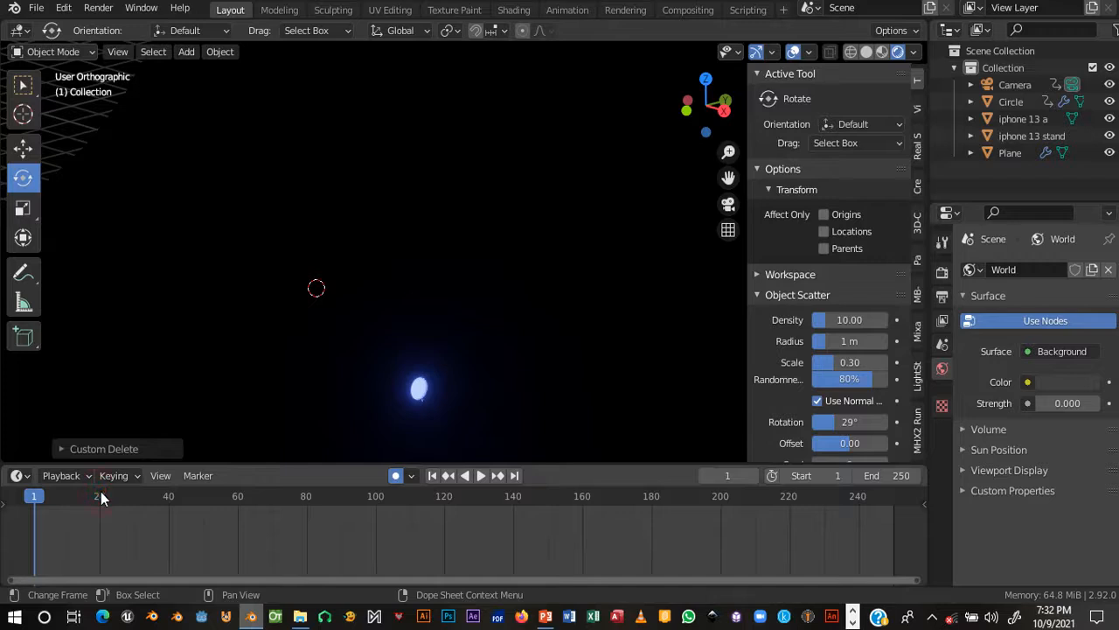
pyautogui.moveTo(148, 498); pyautogui.dragTo(161, 497)
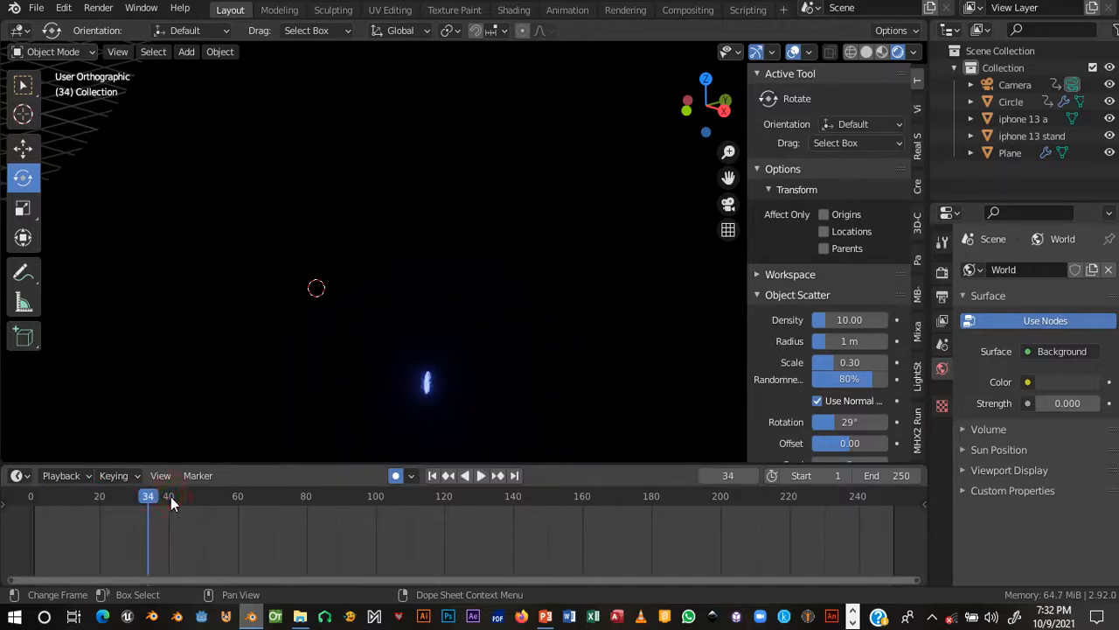
pyautogui.scroll(-3, 446, 365)
pyautogui.keyDown('shift'); pyautogui.moveTo(447, 359); pyautogui.dragTo(450, 322, button='middle'); pyautogui.keyUp('shift')
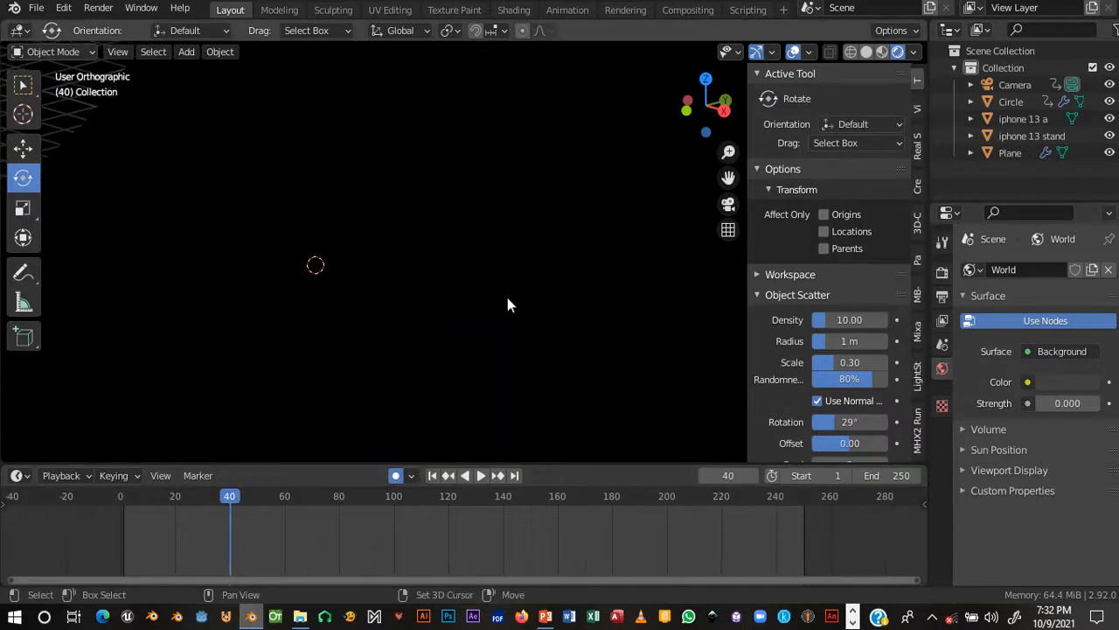
# - Compare the base glow in material preview and rendered shading, staying in rendered, and save the project
pyautogui.click(883, 52)
pyautogui.keyDown('shift'); pyautogui.moveTo(474, 325); pyautogui.dragTo(451, 275, button='middle'); pyautogui.keyUp('shift')
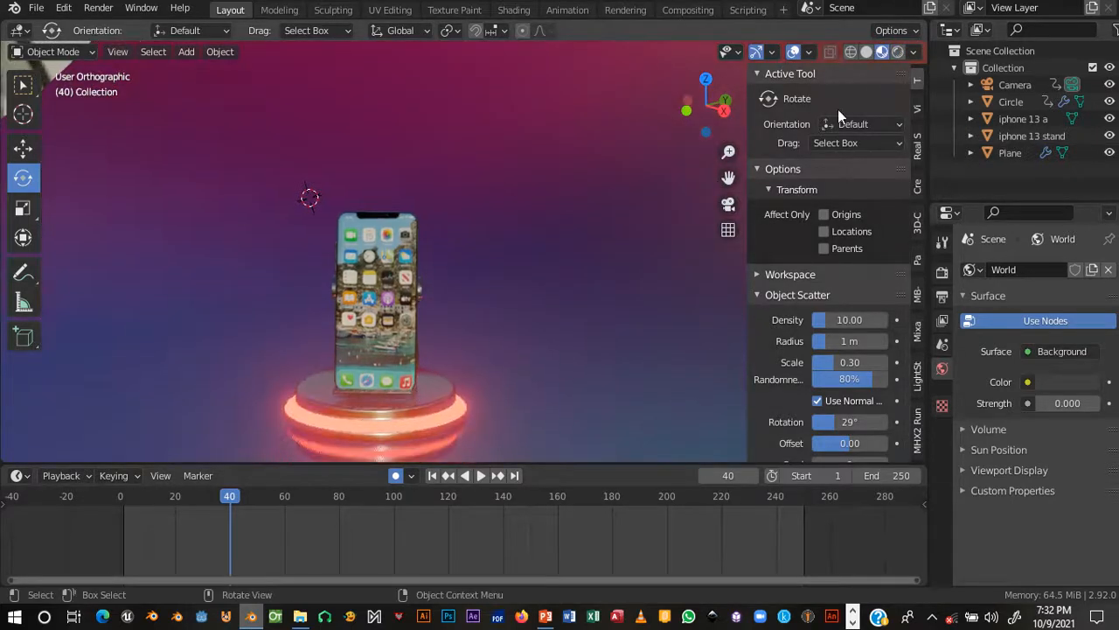
pyautogui.click(898, 51)
pyautogui.moveTo(440, 317); pyautogui.dragTo(526, 340, button='middle')
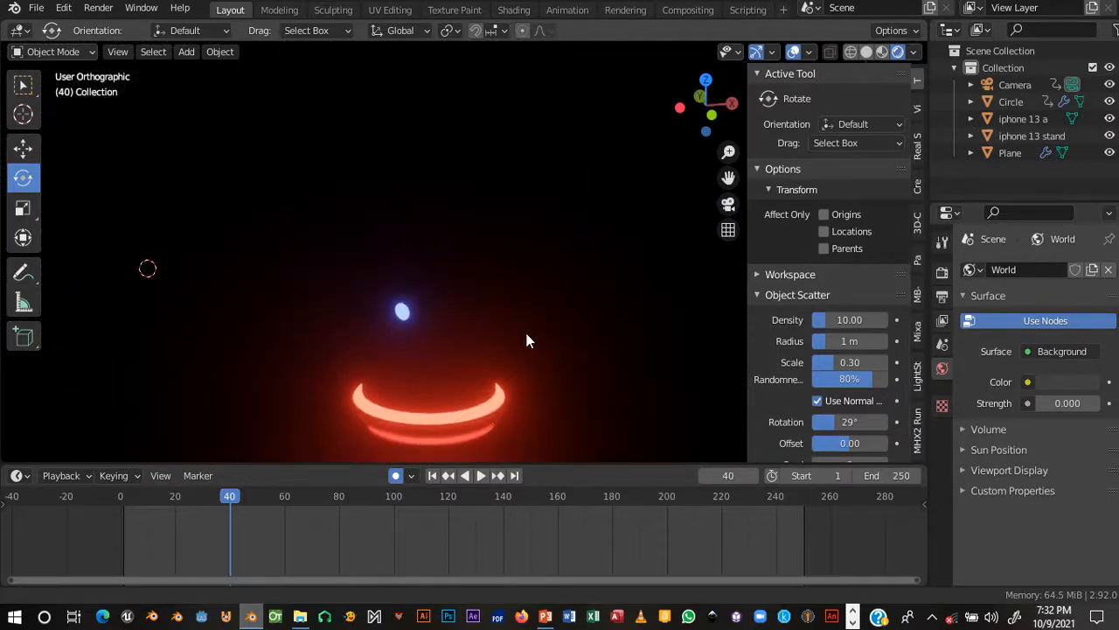
pyautogui.hotkey('ctrl', 's')
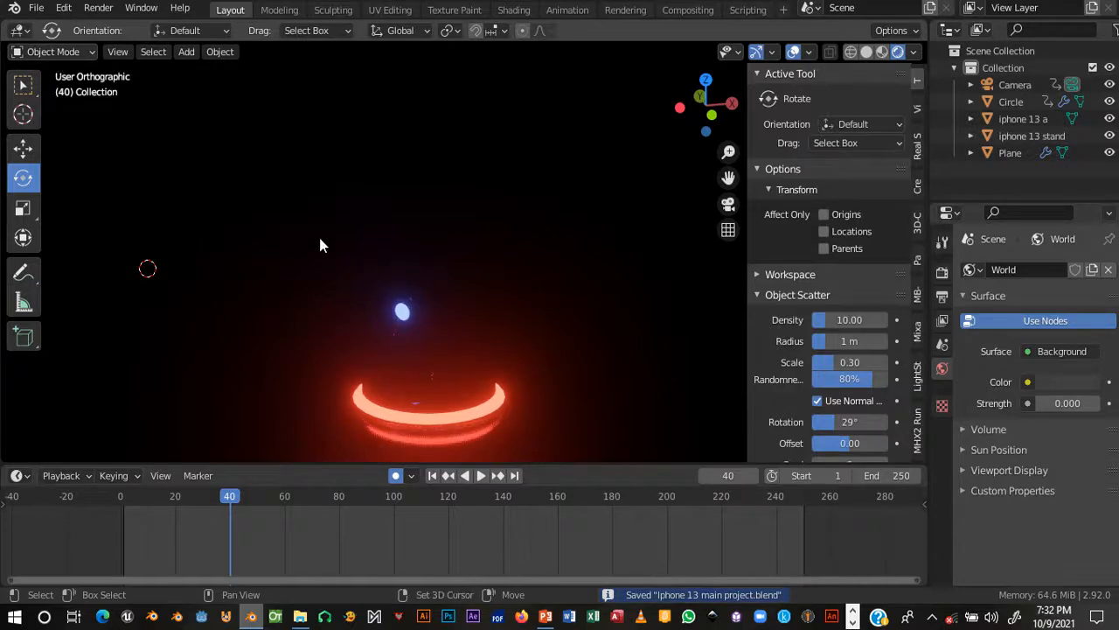
# - Add an area light at the 3D cursor
pyautogui.hotkey('shift', 'a')
pyautogui.moveTo(288, 445)
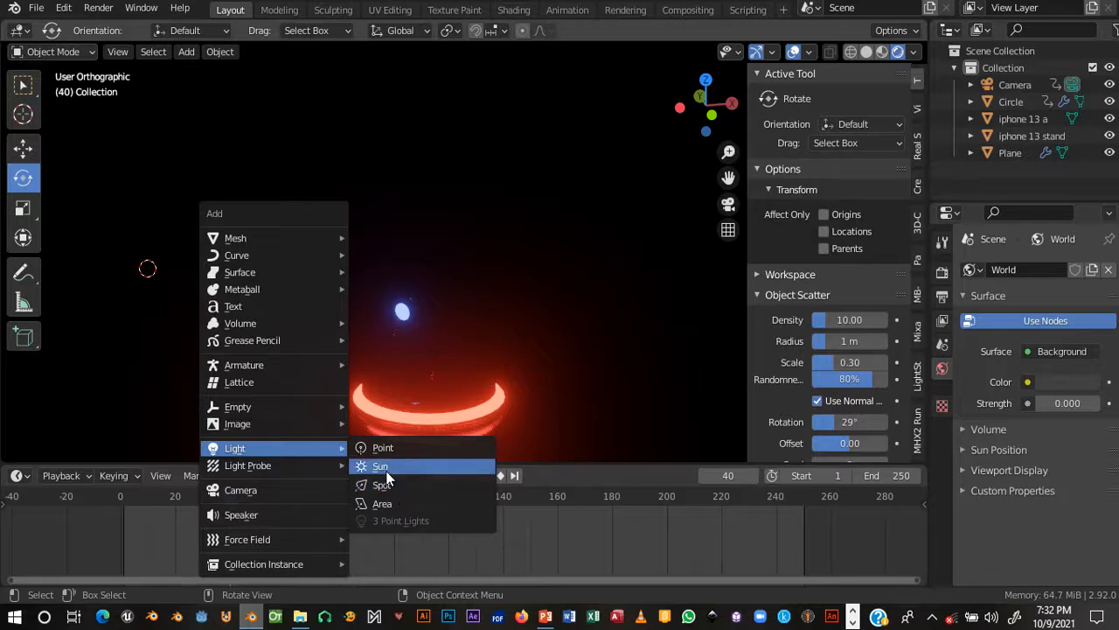
pyautogui.moveTo(429, 328); pyautogui.dragTo(354, 322, button='middle')
pyautogui.hotkey('shift', 'a')
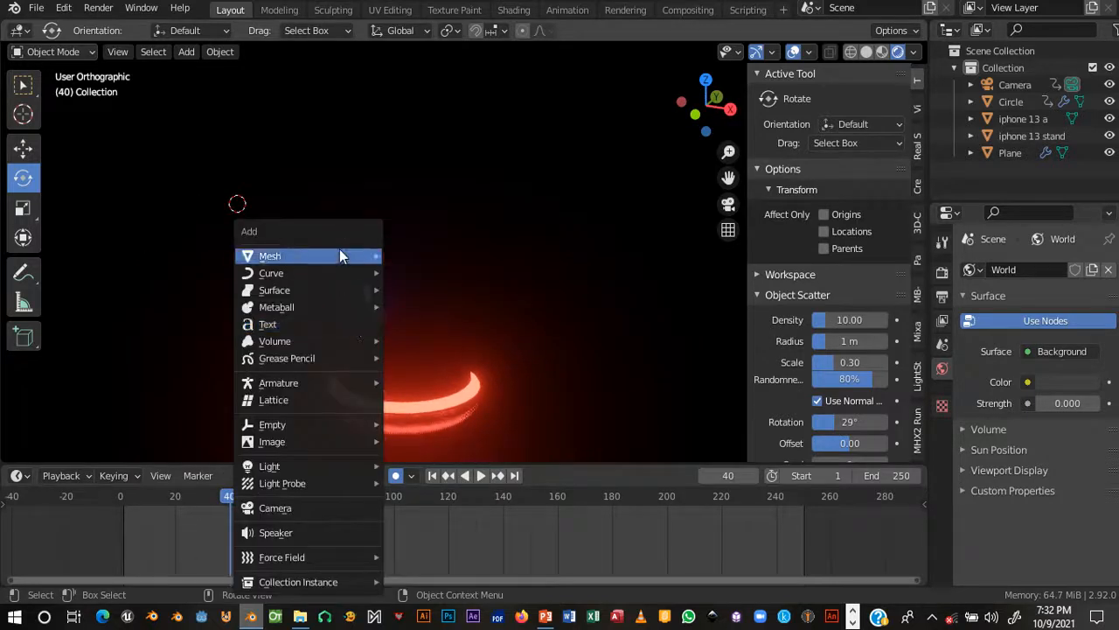
pyautogui.moveTo(346, 466)
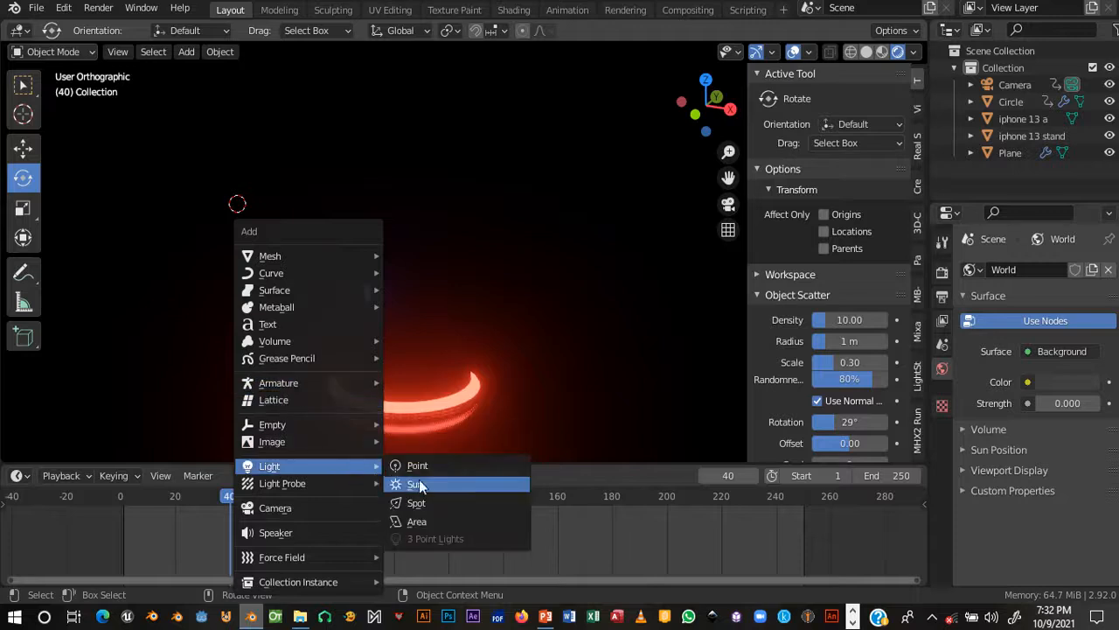
pyautogui.click(463, 521)
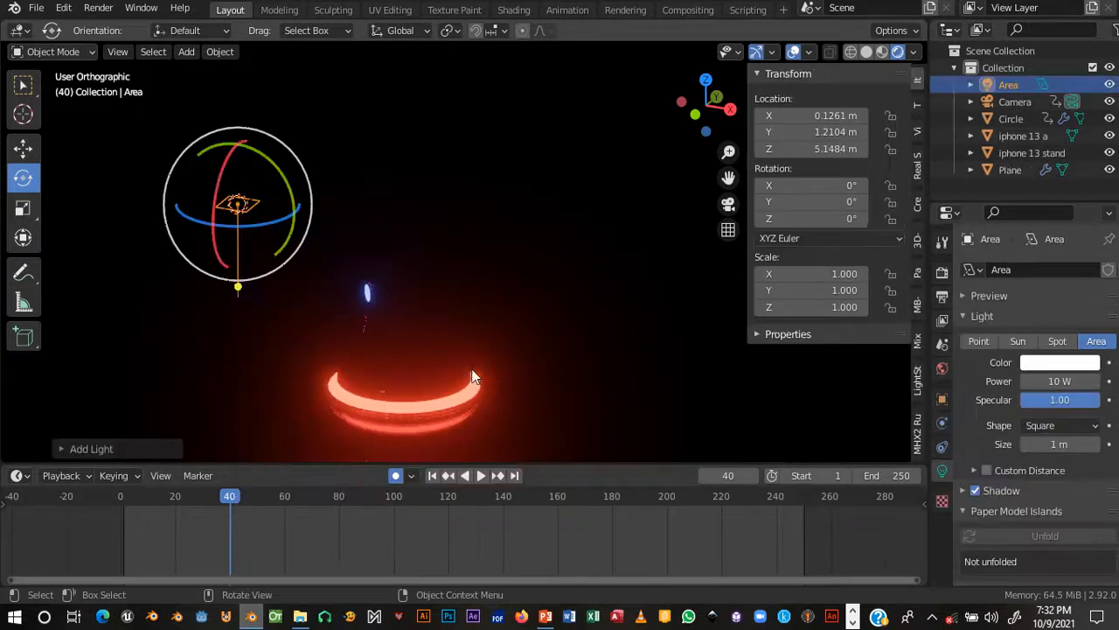
# - Turn off auto keying and move the area light beside the phone base, to about X 10.4 m, Y -8.3 m, Z 5.2 m
pyautogui.press('g')
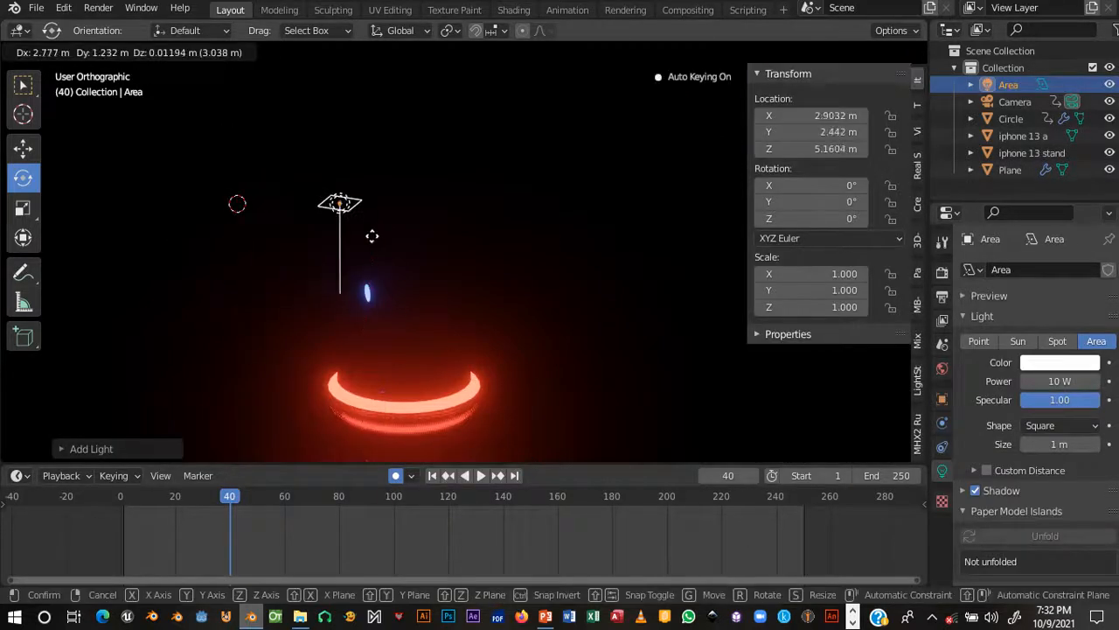
pyautogui.press('Escape')
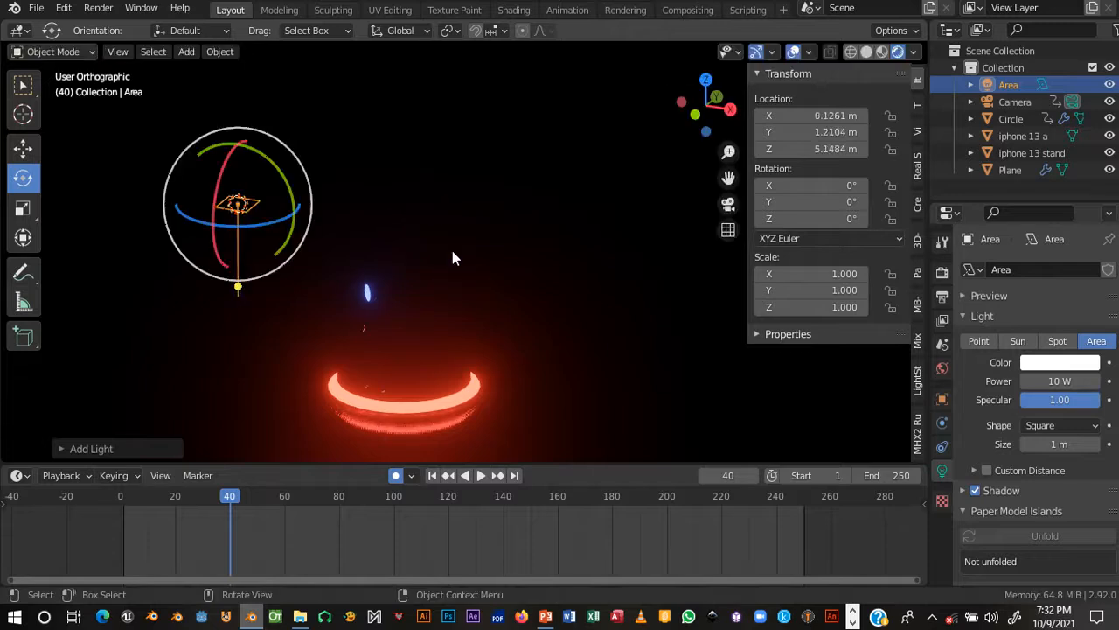
pyautogui.click(395, 478)
pyautogui.press('g')
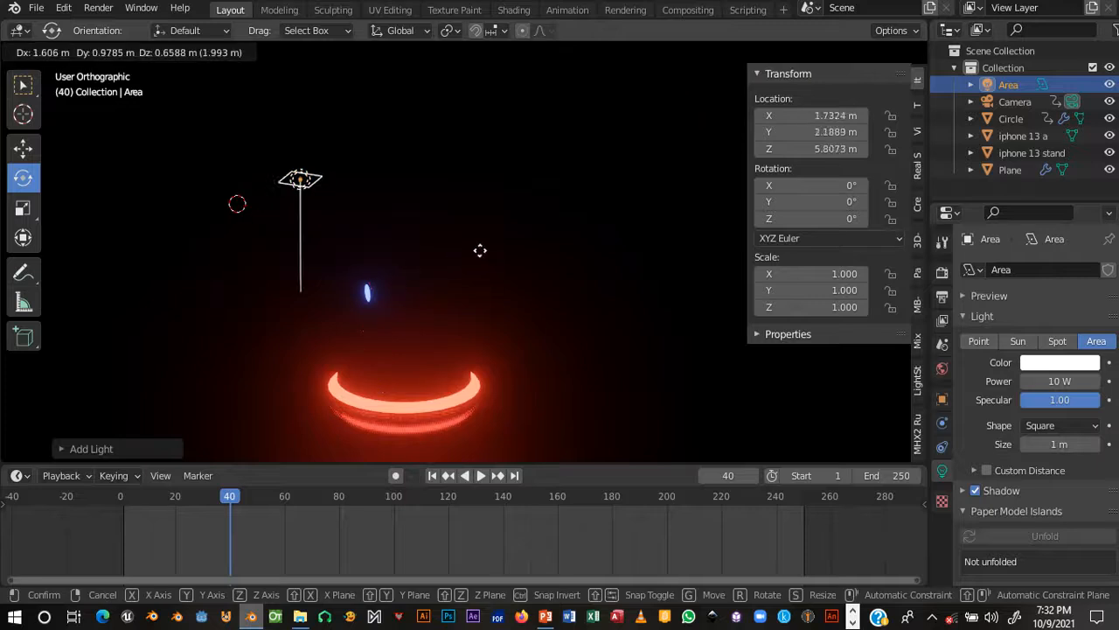
pyautogui.click(665, 260)
pyautogui.moveTo(664, 260); pyautogui.dragTo(569, 325, button='middle')
pyautogui.press('g')
pyautogui.click(597, 230)
pyautogui.press('g')
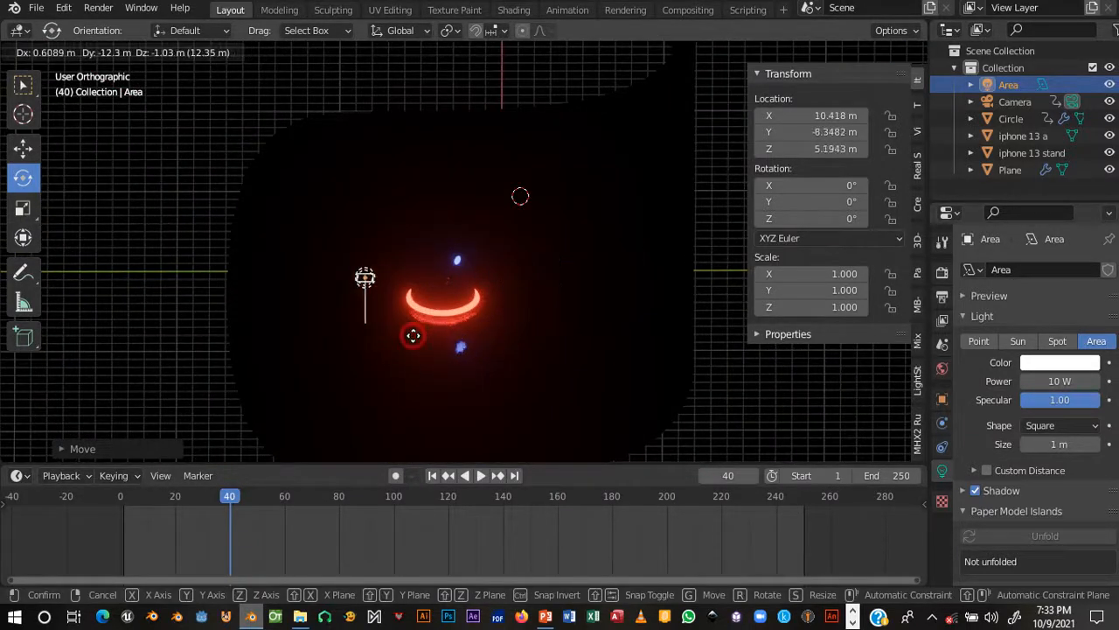
pyautogui.click(412, 332)
pyautogui.moveTo(412, 331); pyautogui.dragTo(656, 362, button='middle')
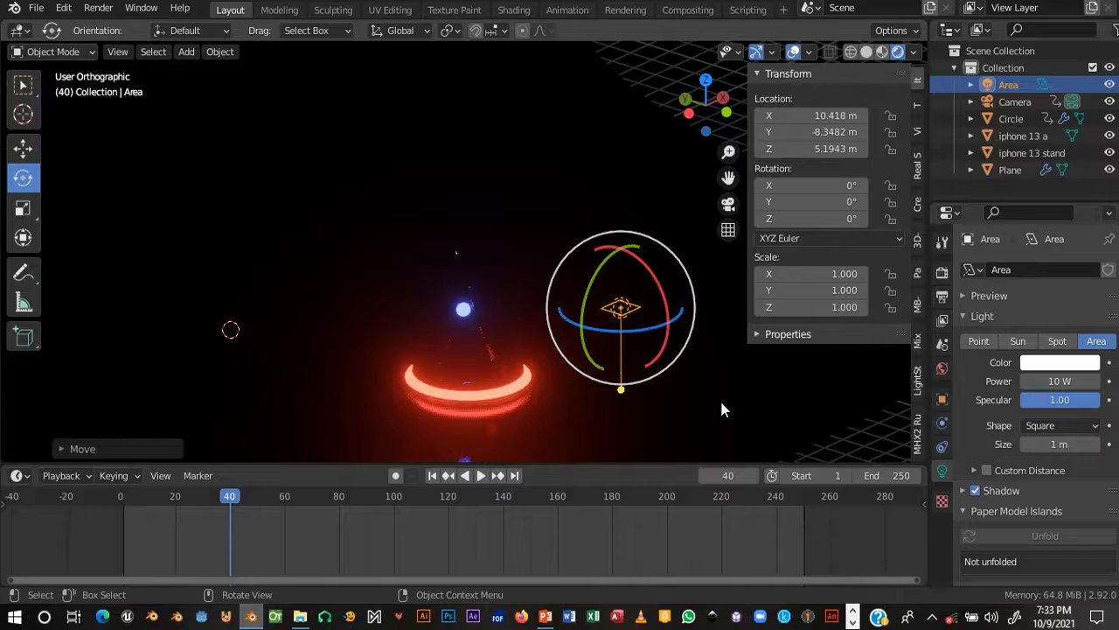
# - Hide the sidebar and aim the area light at the phone by tilting it, repositioning it lower and rotating it about Z
pyautogui.press('n')
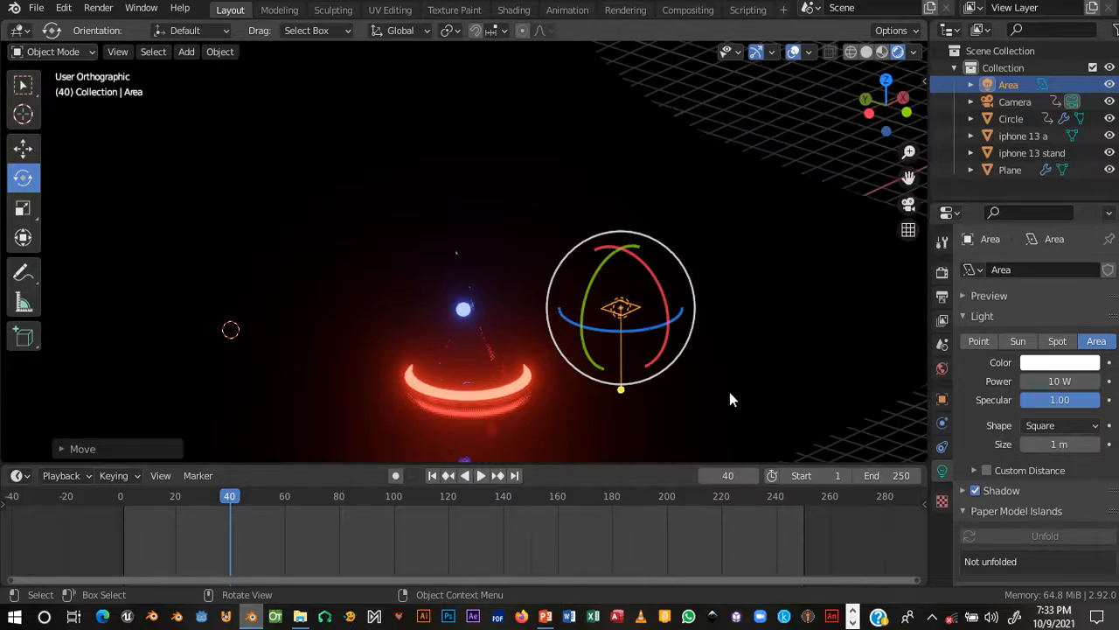
pyautogui.press('r')
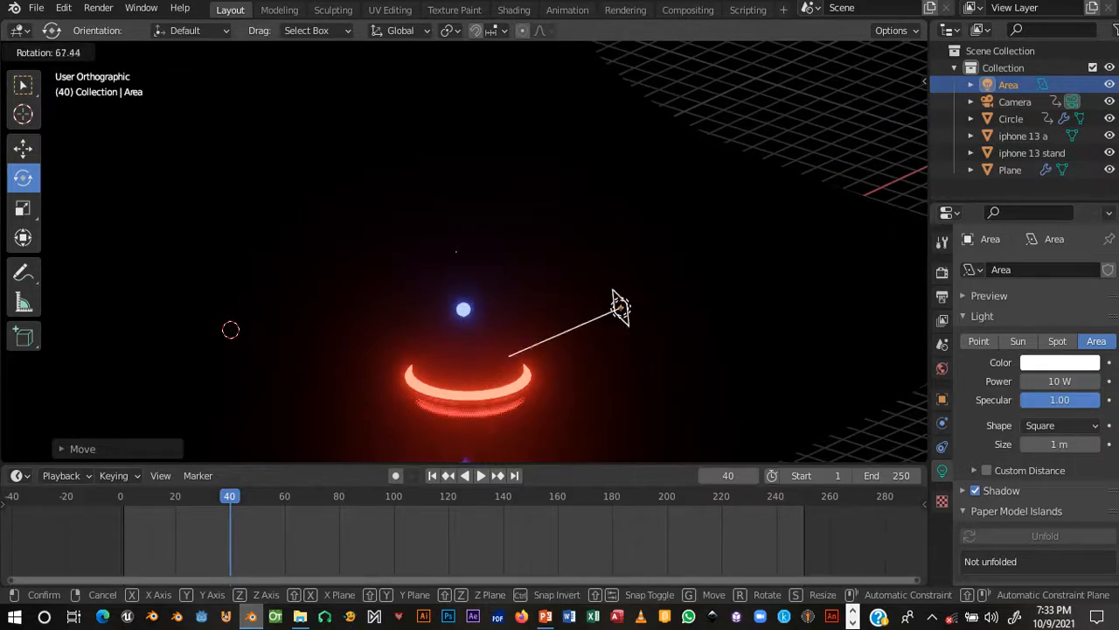
pyautogui.click(342, 349)
pyautogui.moveTo(645, 382); pyautogui.dragTo(591, 352, button='middle')
pyautogui.press('g')
pyautogui.click(522, 420)
pyautogui.press('r')
pyautogui.press('z')
pyautogui.click(572, 365)
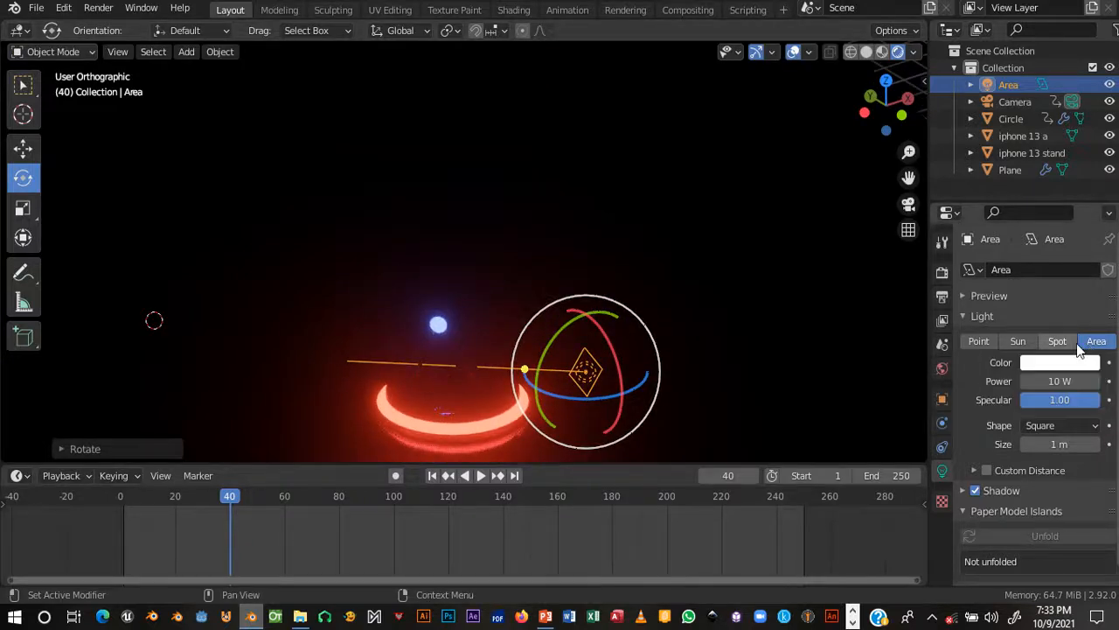
# - Change the light's type to Spot, Sun and finally Point to compare how each one lights the phone
pyautogui.click(1058, 343)
pyautogui.click(1016, 345)
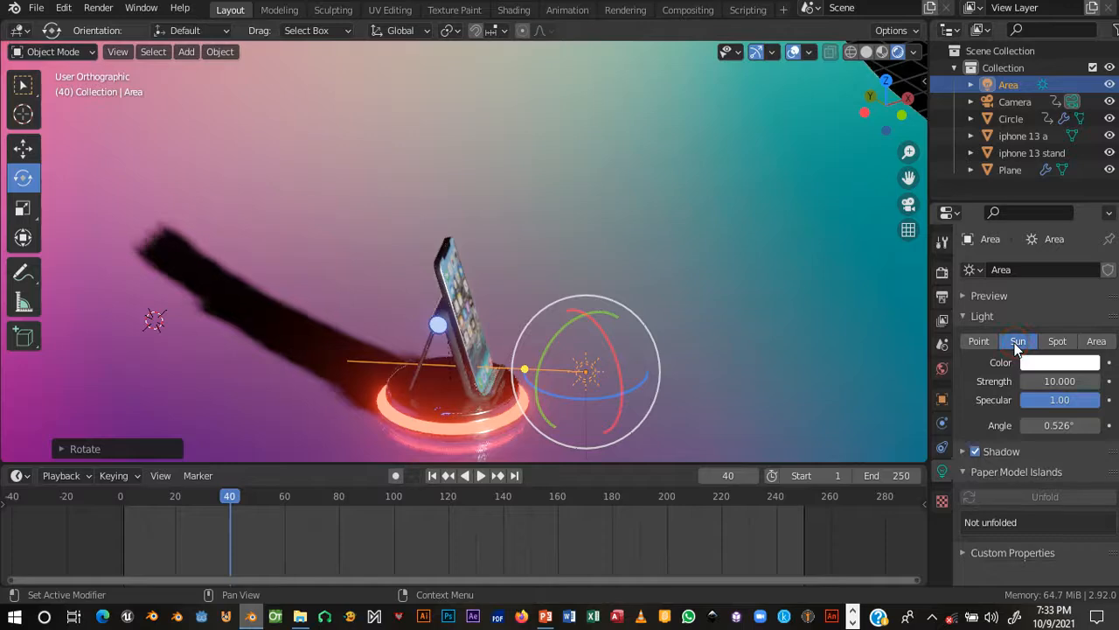
pyautogui.moveTo(535, 307); pyautogui.dragTo(600, 353, button='middle')
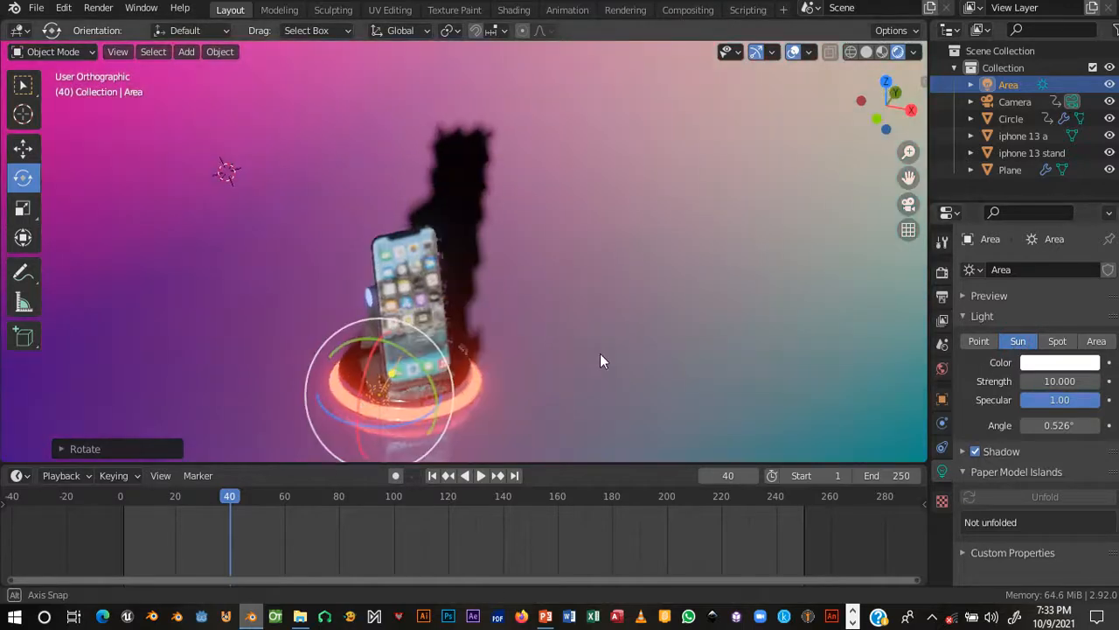
pyautogui.click(979, 341)
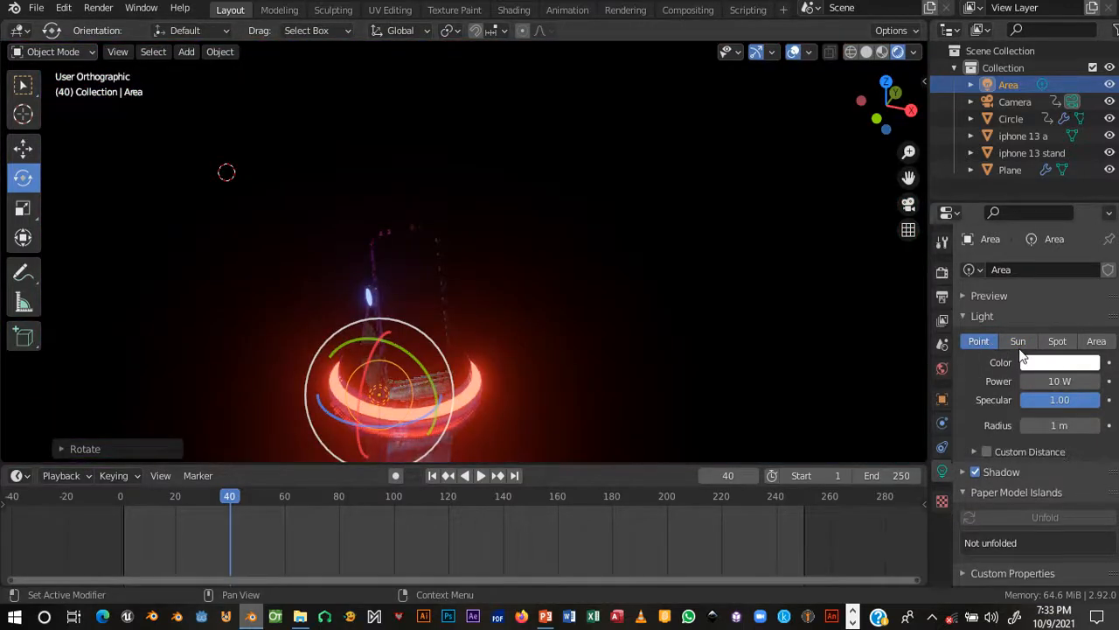
# - Change the selected light's type to Area and set its power to 333 W
pyautogui.click(1095, 343)
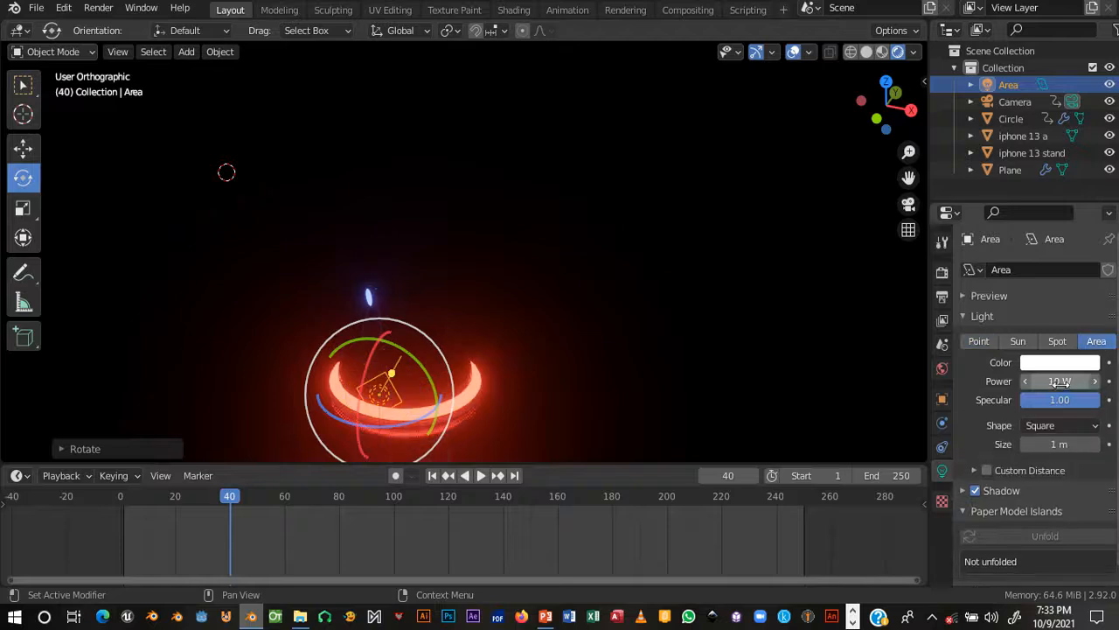
pyautogui.click(1060, 383)
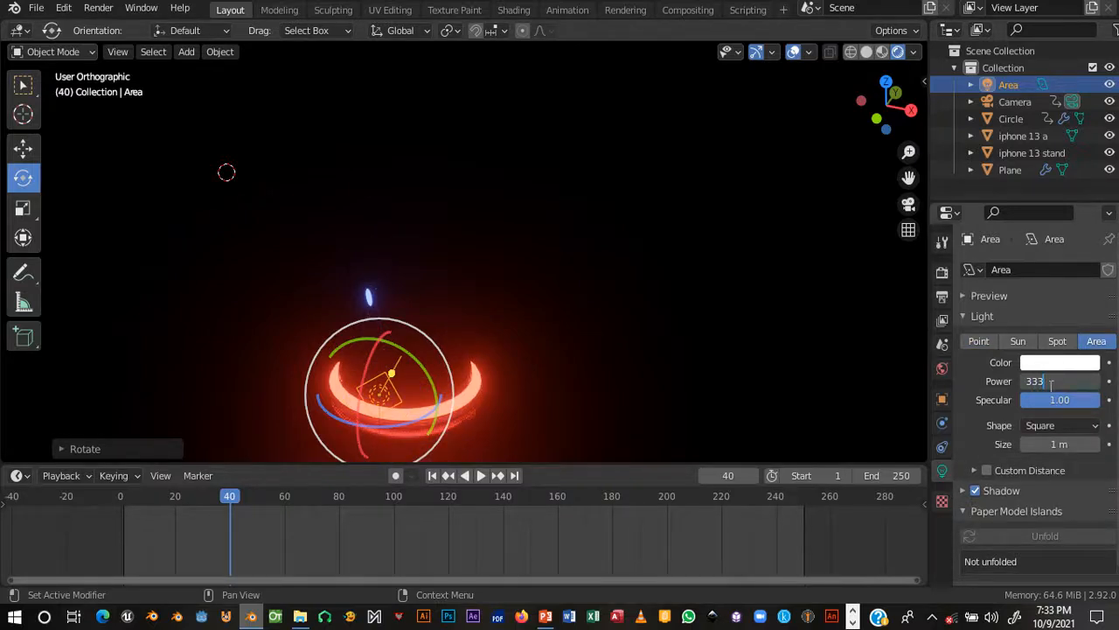
pyautogui.write('333')
pyautogui.press('Return')
pyautogui.moveTo(658, 306); pyautogui.dragTo(119, 500, button='middle')
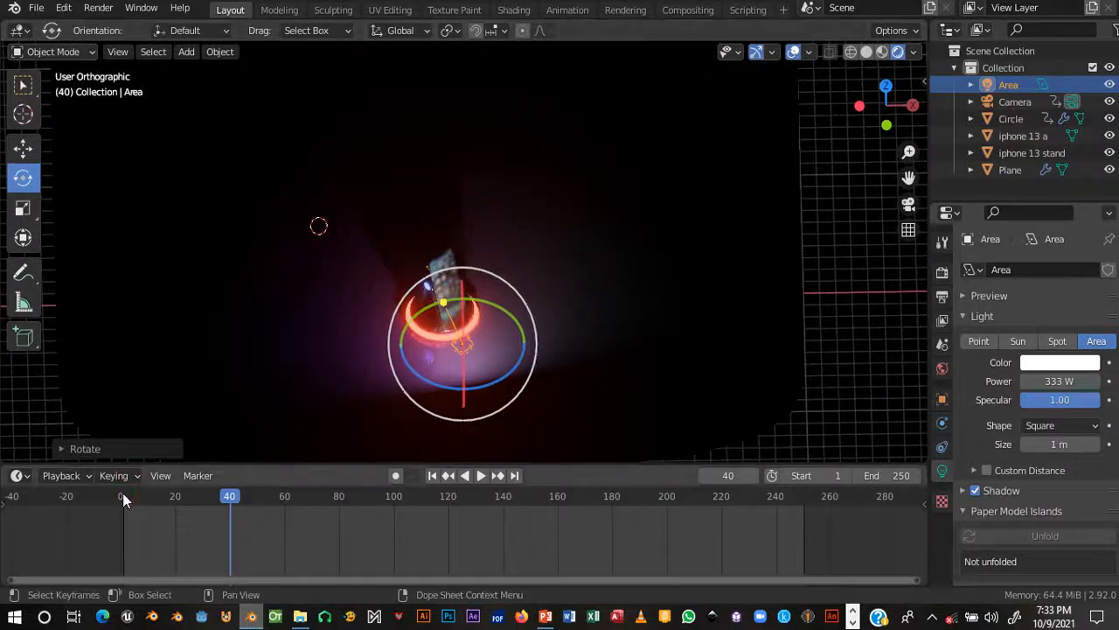
# - Play the animation from frame 1 to frame 12, and move the area light to the right of the phone
pyautogui.click(123, 495)
pyautogui.press('space')
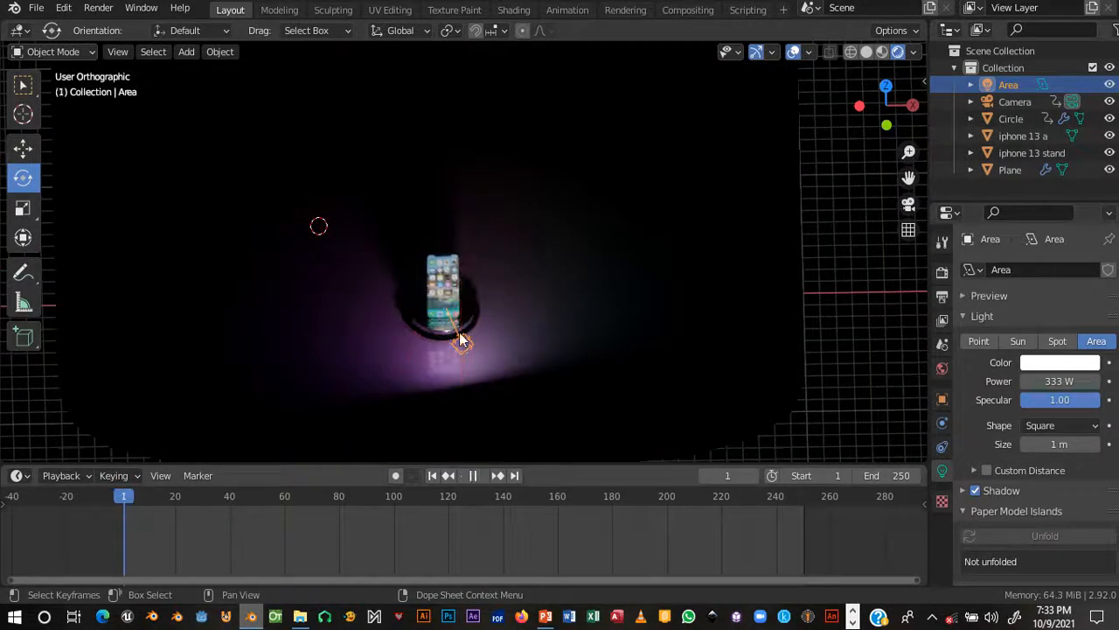
pyautogui.press('space')
pyautogui.press('g')
pyautogui.click(544, 299)
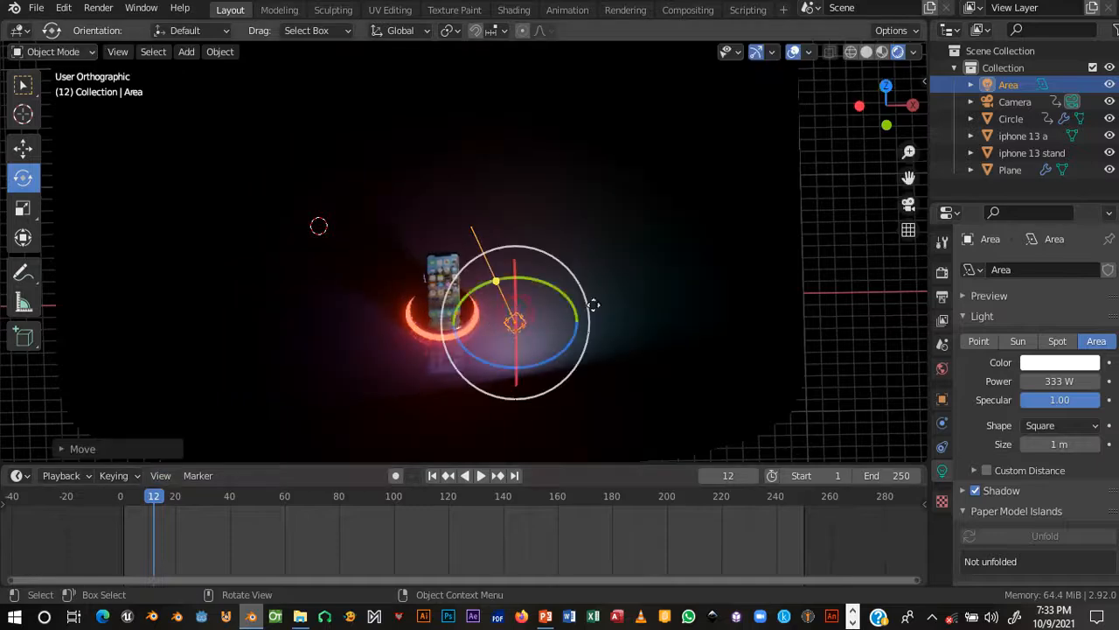
# - Rotate the area light about the global Z axis, about 37° and then slightly further, to aim it across the phone
pyautogui.press('r')
pyautogui.press('z')
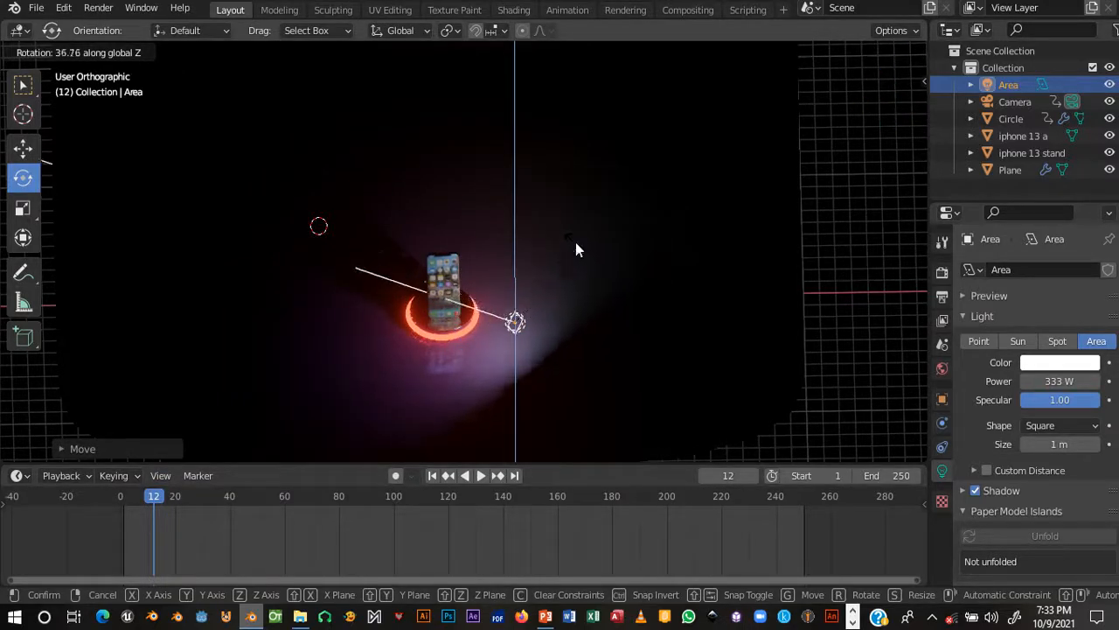
pyautogui.click(576, 250)
pyautogui.moveTo(575, 249); pyautogui.dragTo(551, 253, button='middle')
pyautogui.press('r')
pyautogui.press('z')
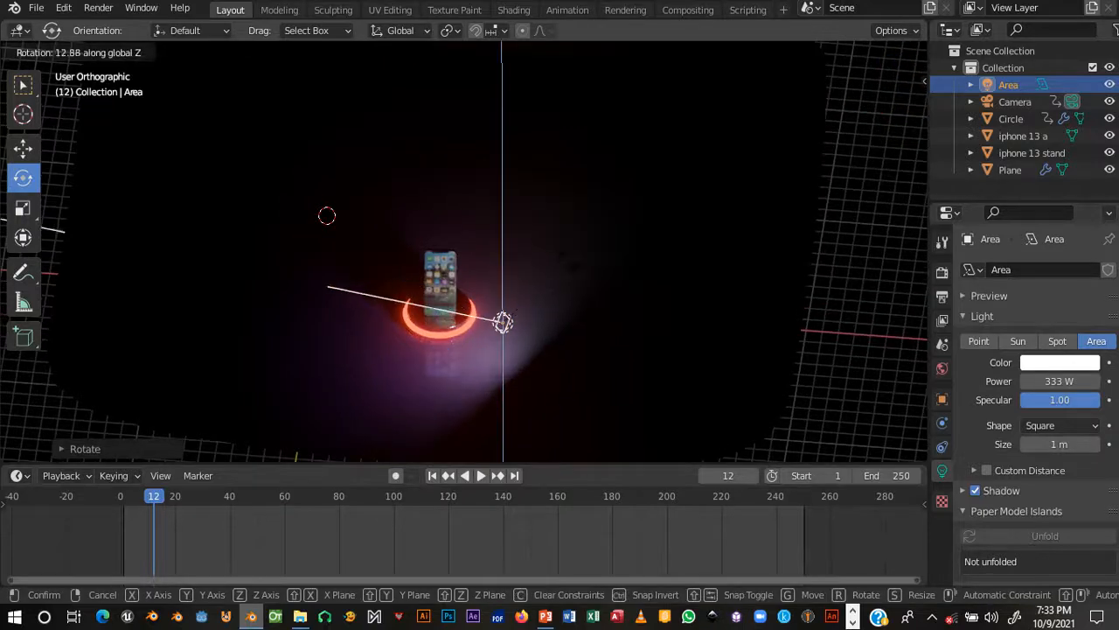
pyautogui.click(579, 296)
pyautogui.moveTo(579, 296); pyautogui.dragTo(415, 517, button='middle')
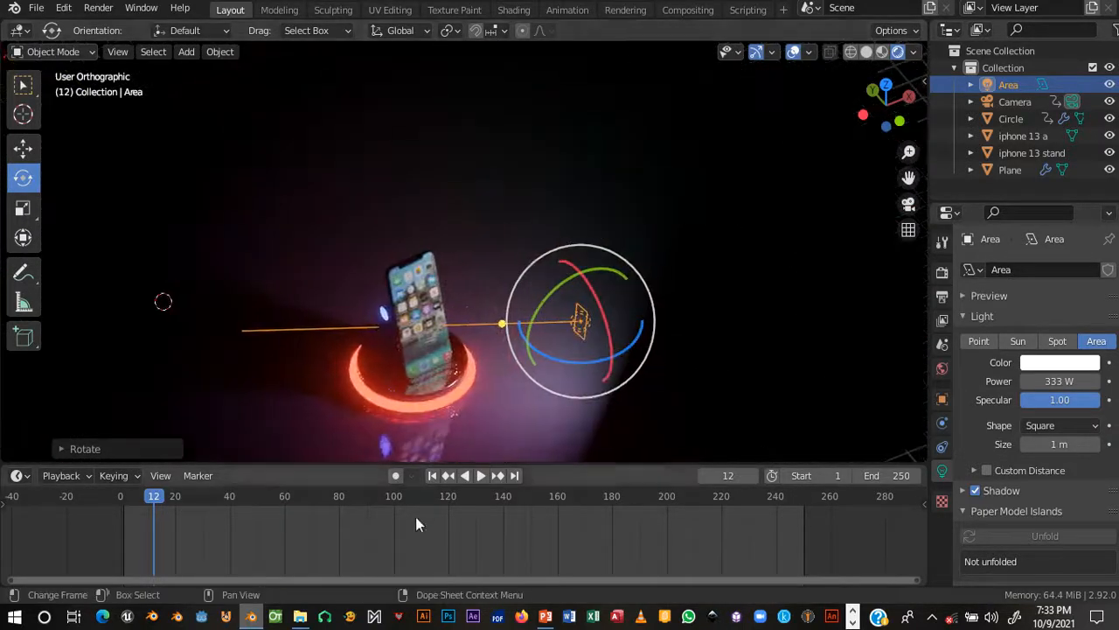
# - Raise the area light above the stand, tilt it down toward the phone, and fine-tune its position
pyautogui.click(20, 149)
pyautogui.moveTo(577, 276); pyautogui.dragTo(614, 242)
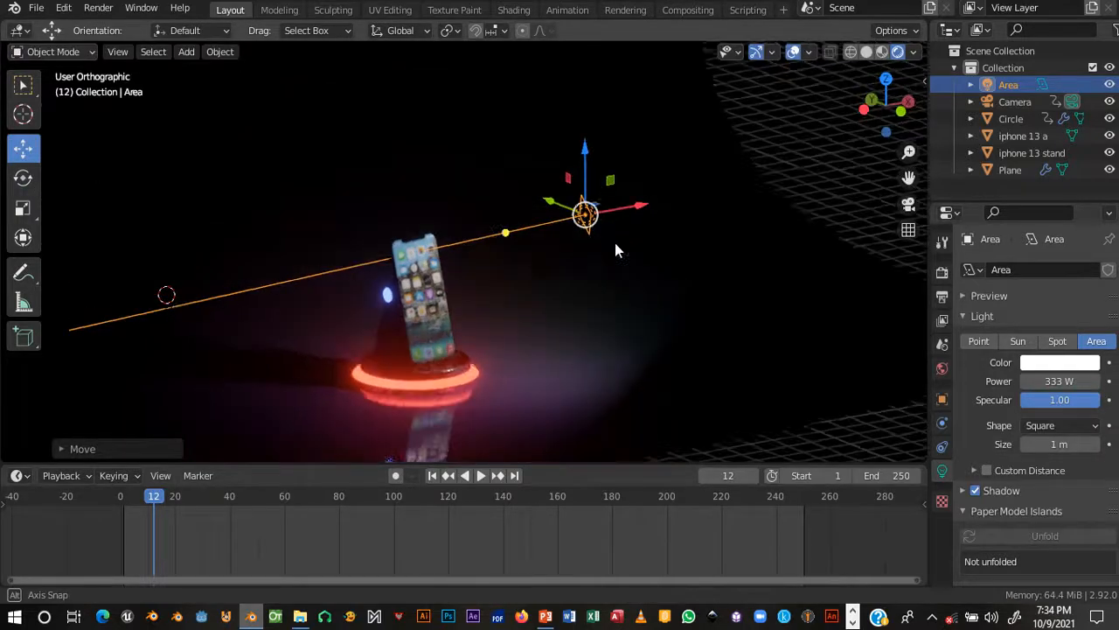
pyautogui.press('r')
pyautogui.click(626, 238)
pyautogui.moveTo(626, 239); pyautogui.dragTo(656, 345, button='middle')
pyautogui.press('g')
pyautogui.click(634, 326)
# - Set the area light's power to 555 W and enable its custom distance
pyautogui.click(1065, 382)
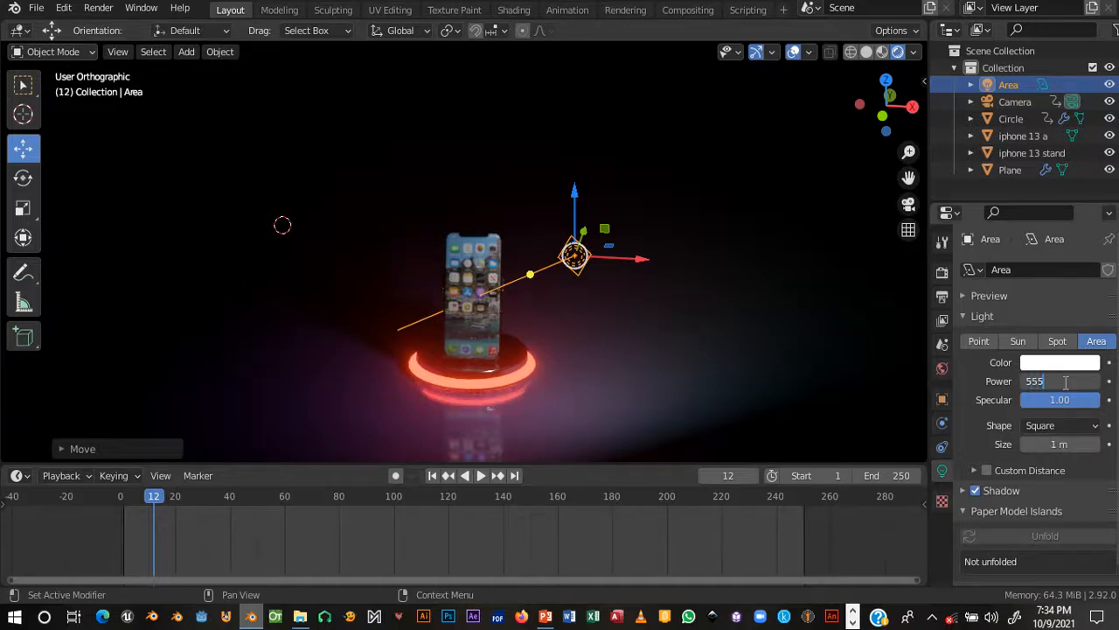
pyautogui.press('Return')
pyautogui.moveTo(584, 322); pyautogui.dragTo(628, 421, button='middle')
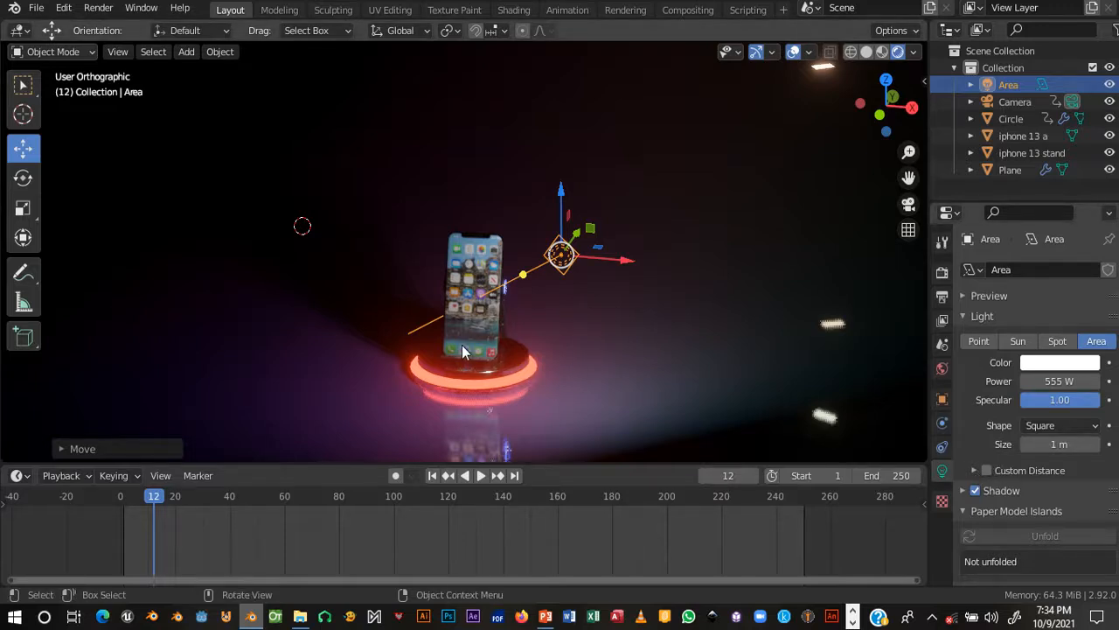
pyautogui.click(987, 471)
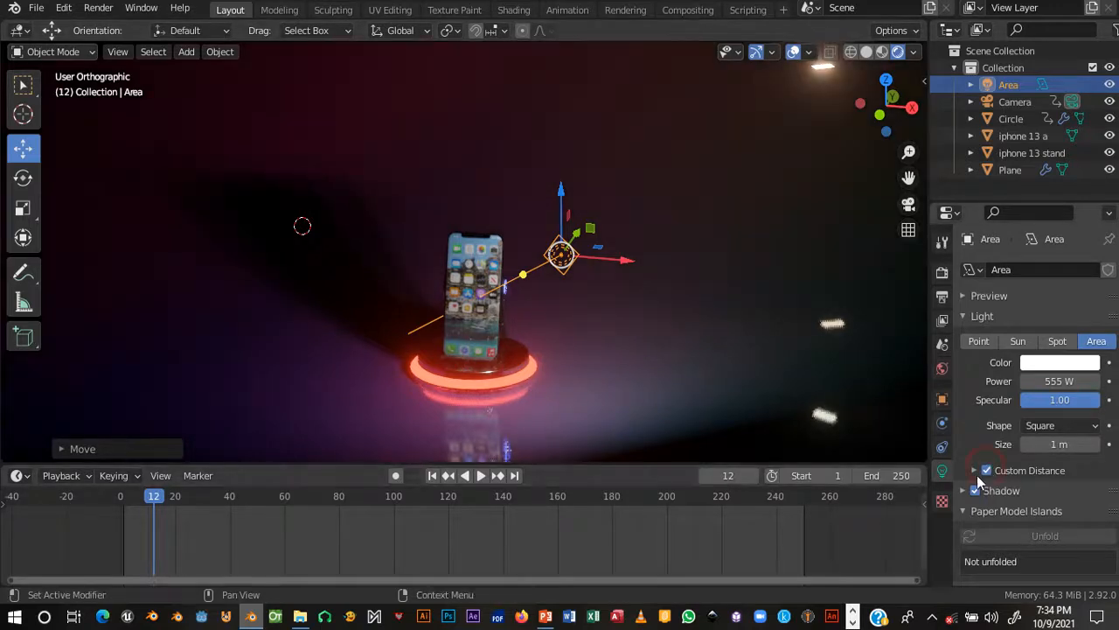
pyautogui.click(974, 470)
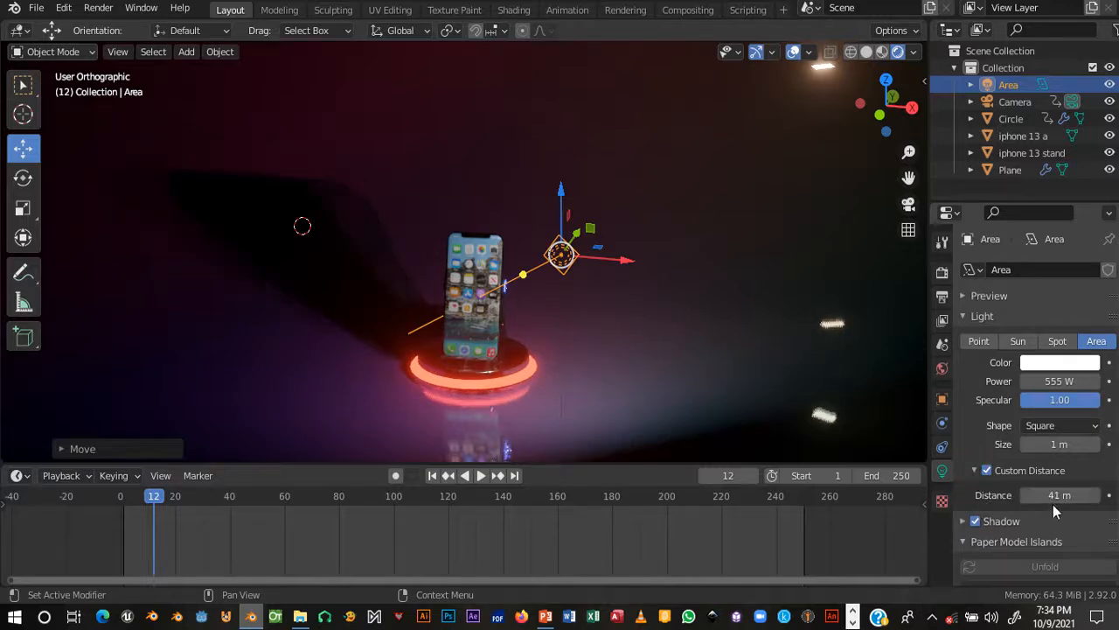
# - Try enabling contact shadows for the area light
pyautogui.click(1016, 526)
pyautogui.scroll(-2, 1049, 537)
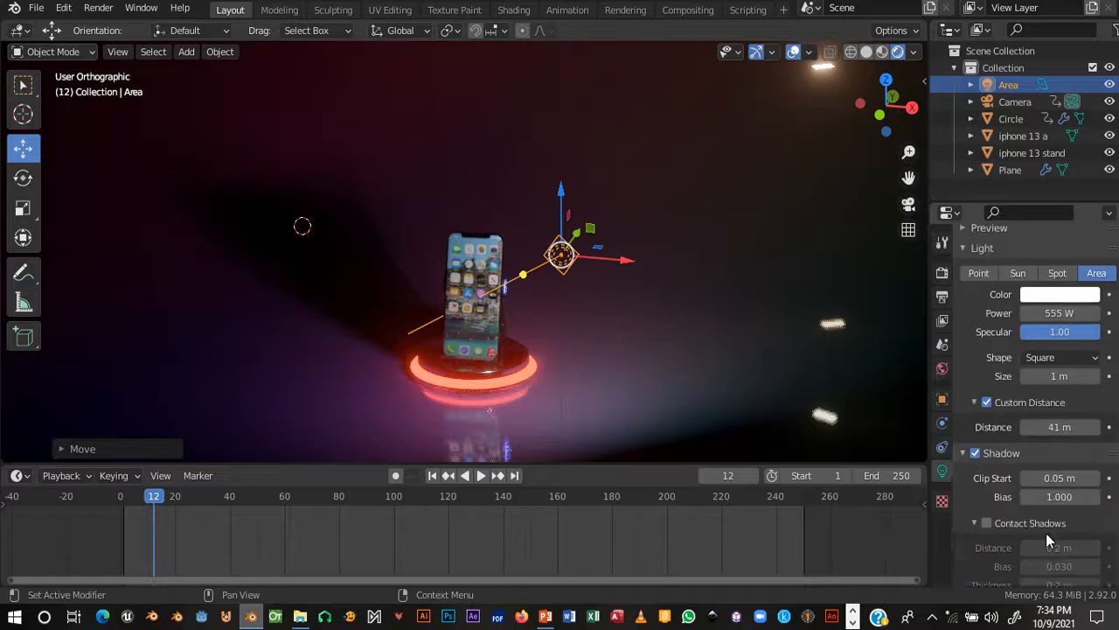
pyautogui.scroll(-2, 1047, 539)
pyautogui.click(987, 456)
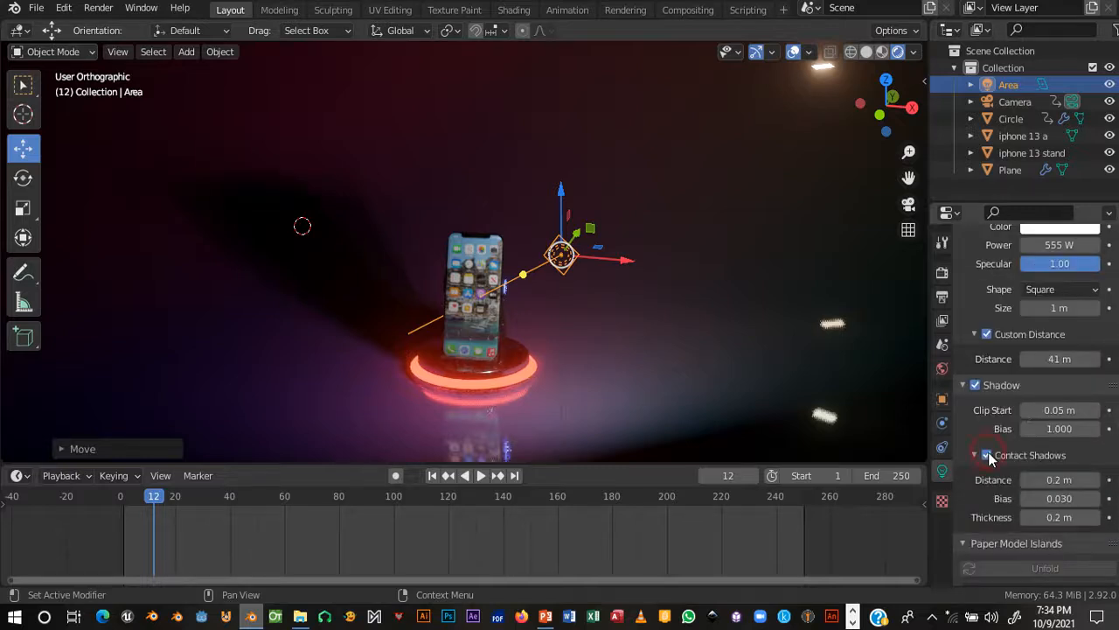
pyautogui.click(987, 455)
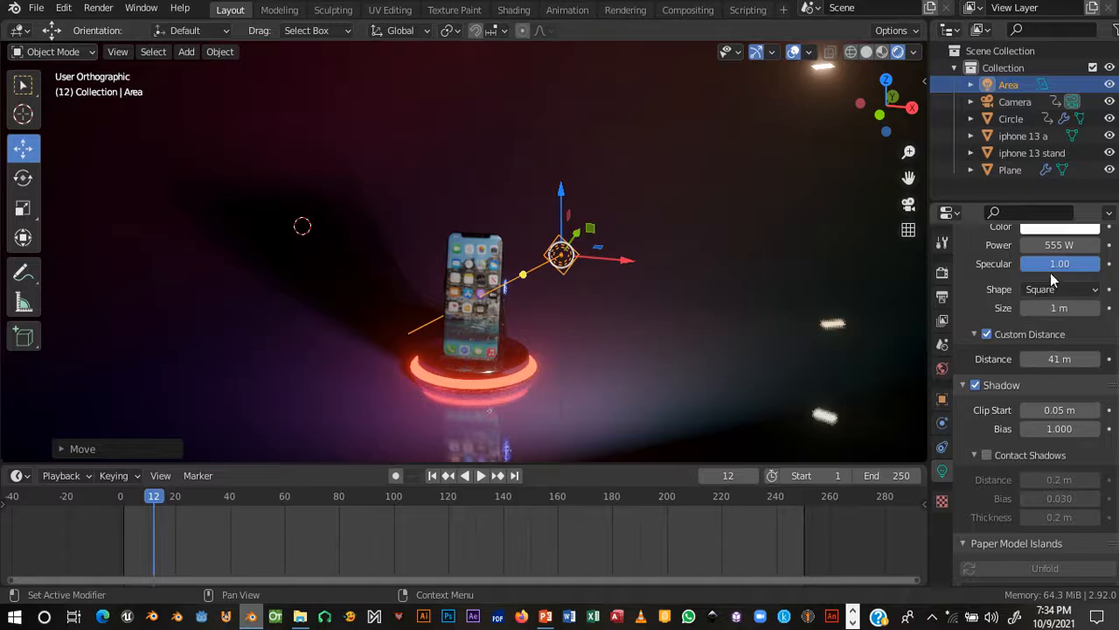
# - Set the area light's custom distance to 42 m
pyautogui.moveTo(1047, 356); pyautogui.dragTo(1049, 356)
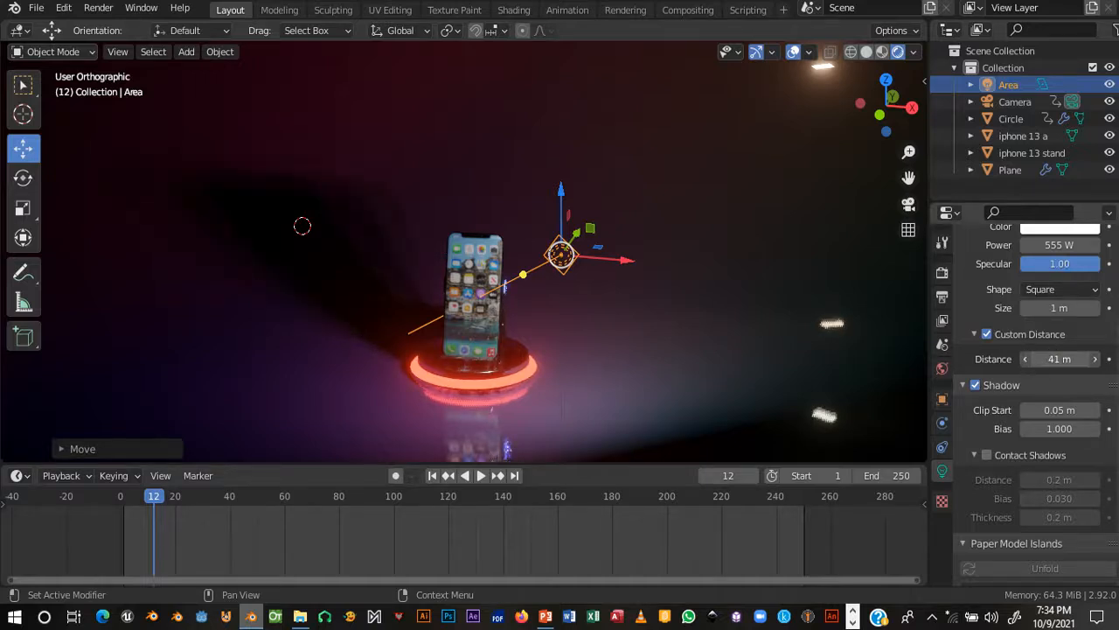
pyautogui.moveTo(1050, 356); pyautogui.dragTo(1055, 356)
pyautogui.moveTo(766, 388); pyautogui.dragTo(570, 338, button='middle')
pyautogui.scroll(1, 517, 328)
pyautogui.moveTo(576, 292); pyautogui.dragTo(577, 320, button='middle')
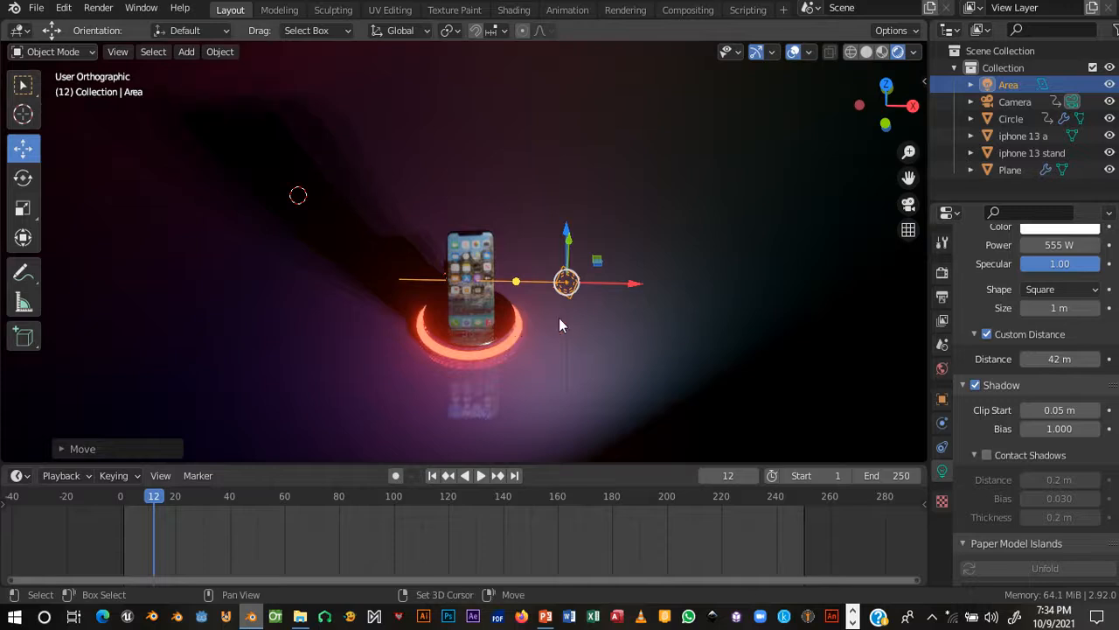
# - Duplicate the area light and place the copy on the opposite side of the phone
pyautogui.hotkey('shift', 'd')
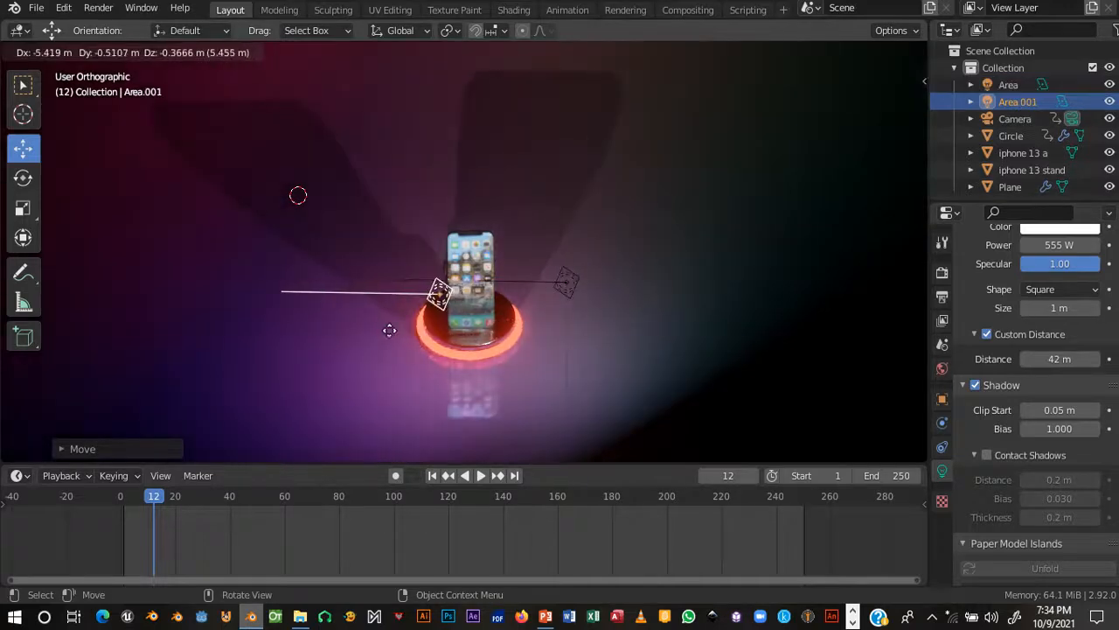
pyautogui.click(357, 320)
pyautogui.moveTo(357, 320); pyautogui.dragTo(393, 332, button='middle')
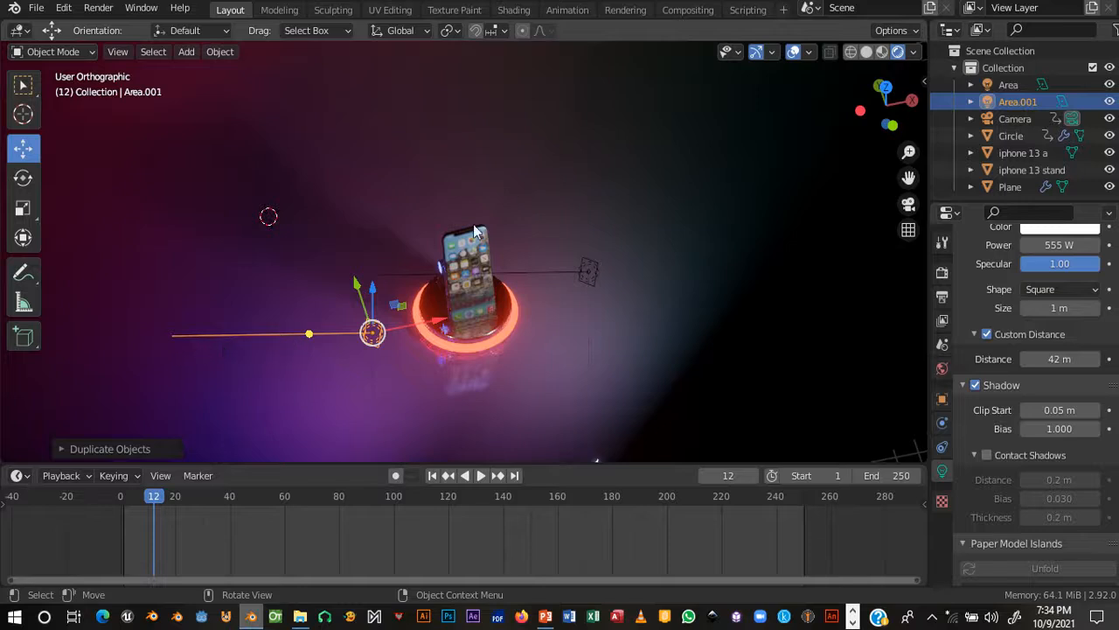
# - Rotate the duplicated area light about the global Z axis so it points back toward the phone
pyautogui.press('r')
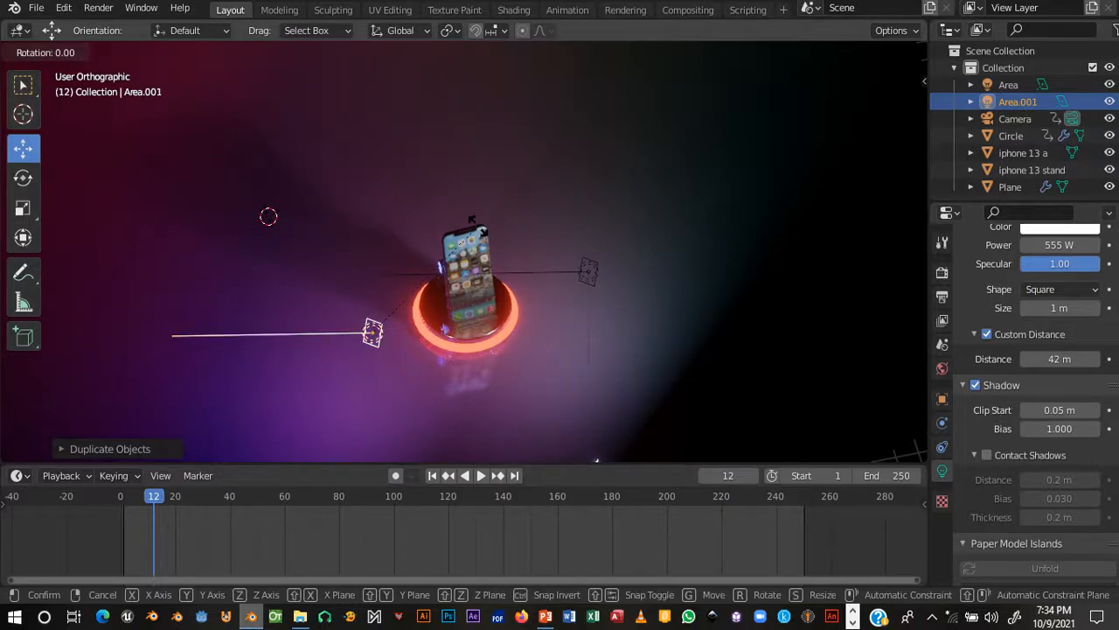
pyautogui.press('z')
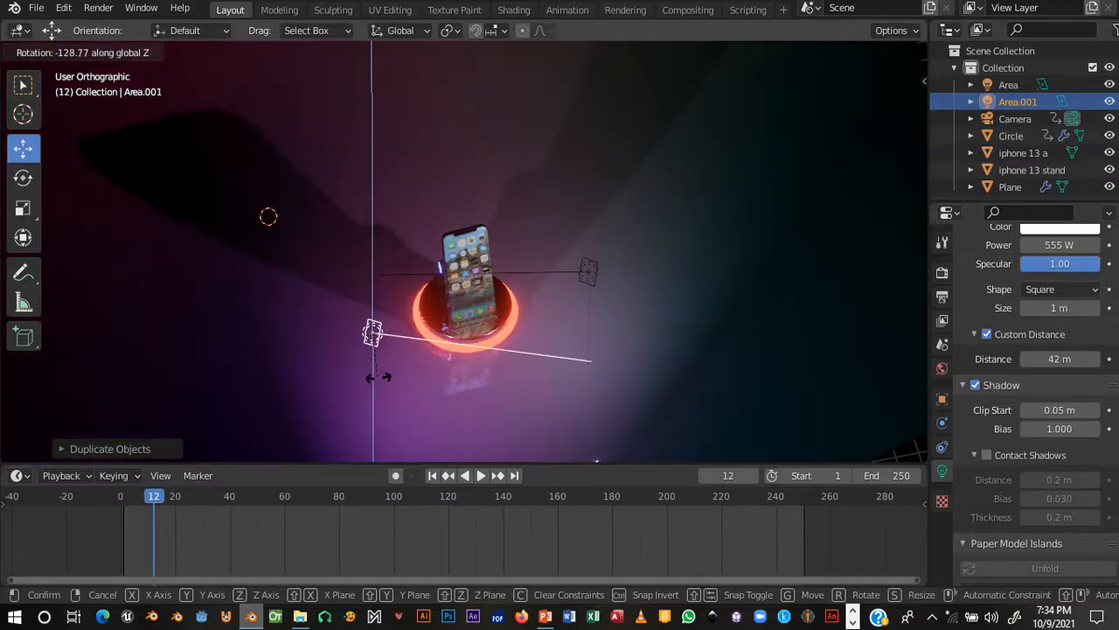
pyautogui.click(446, 382)
pyautogui.moveTo(448, 382); pyautogui.dragTo(543, 342, button='middle')
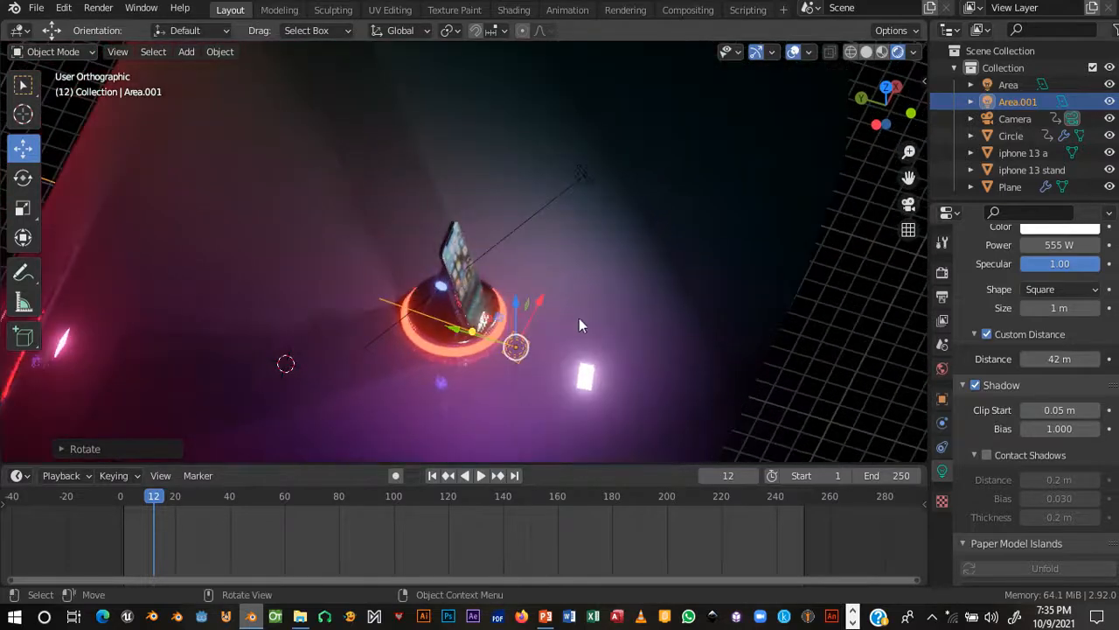
# - Shift the duplicated area light slightly and rotate it until its beam is aimed down at the phone
pyautogui.press('g')
pyautogui.click(521, 249)
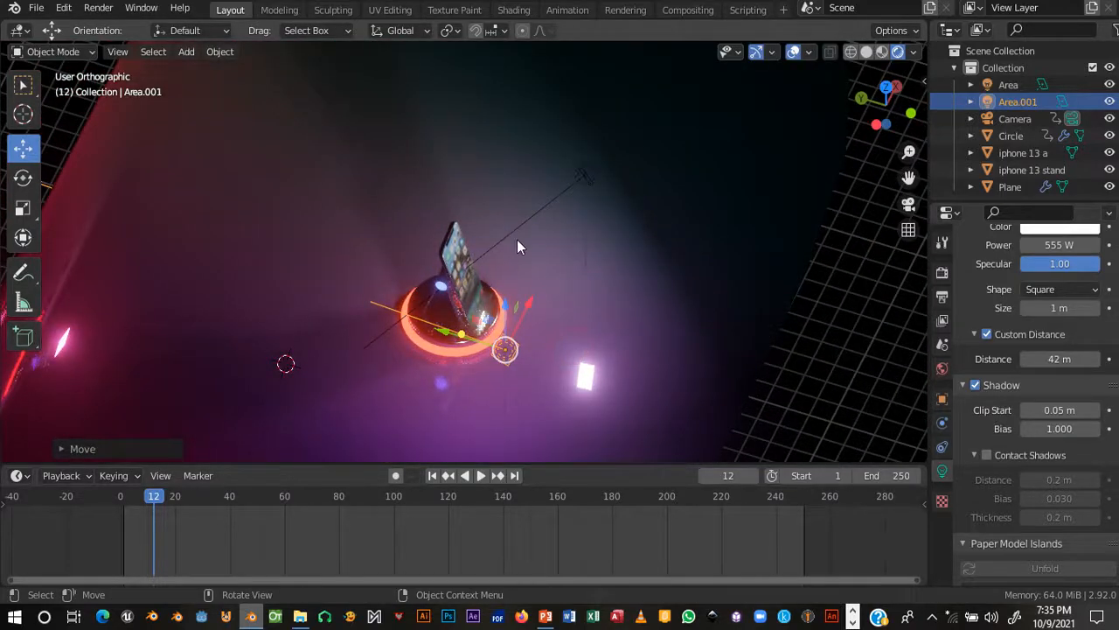
pyautogui.press('r')
pyautogui.click(575, 299)
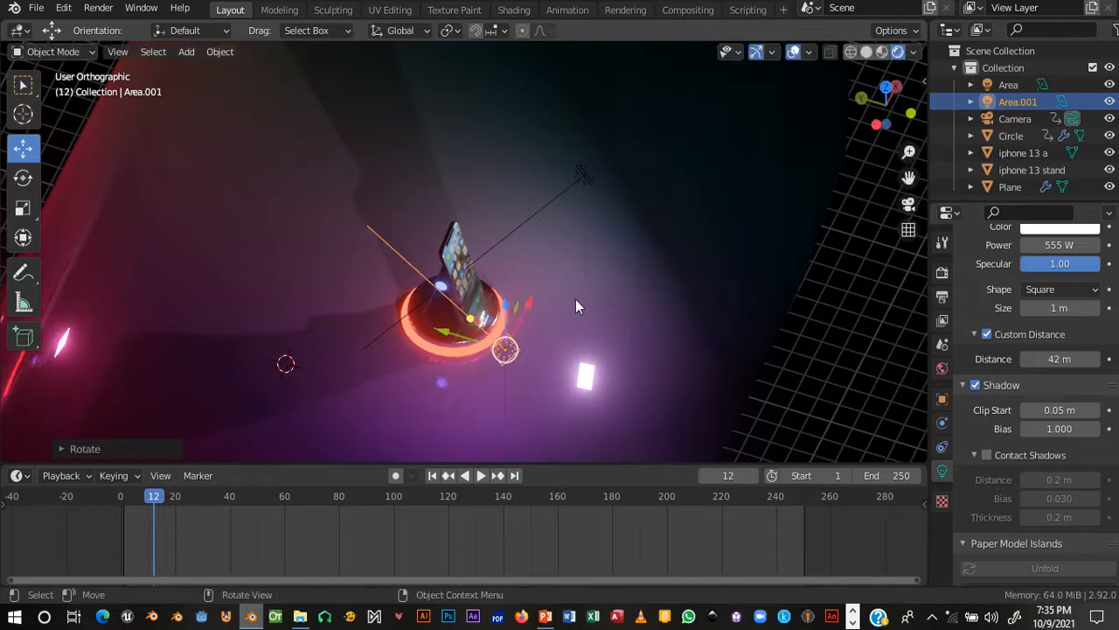
pyautogui.moveTo(504, 296); pyautogui.dragTo(678, 177, button='middle')
pyautogui.press('r')
pyautogui.click(483, 255)
pyautogui.moveTo(625, 248); pyautogui.dragTo(629, 226, button='middle')
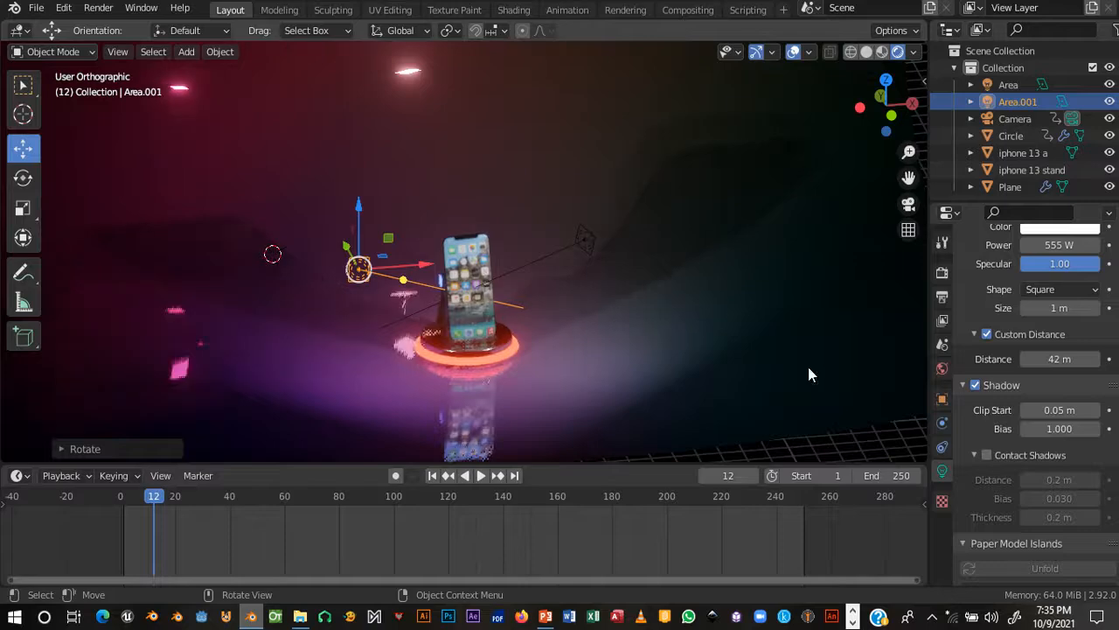
# - Turn off shadows for the duplicated area light and check the lighting on the phone up close and from afar
pyautogui.click(976, 385)
pyautogui.moveTo(558, 375); pyautogui.dragTo(410, 297, button='middle')
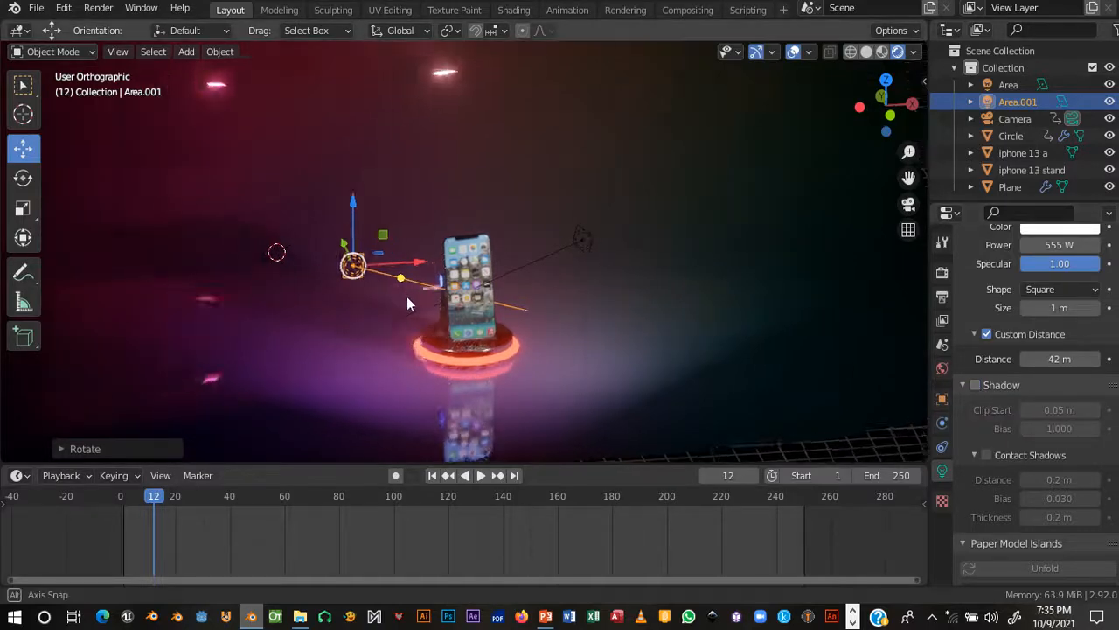
pyautogui.scroll(5, 390, 282)
pyautogui.scroll(3, 1019, 292)
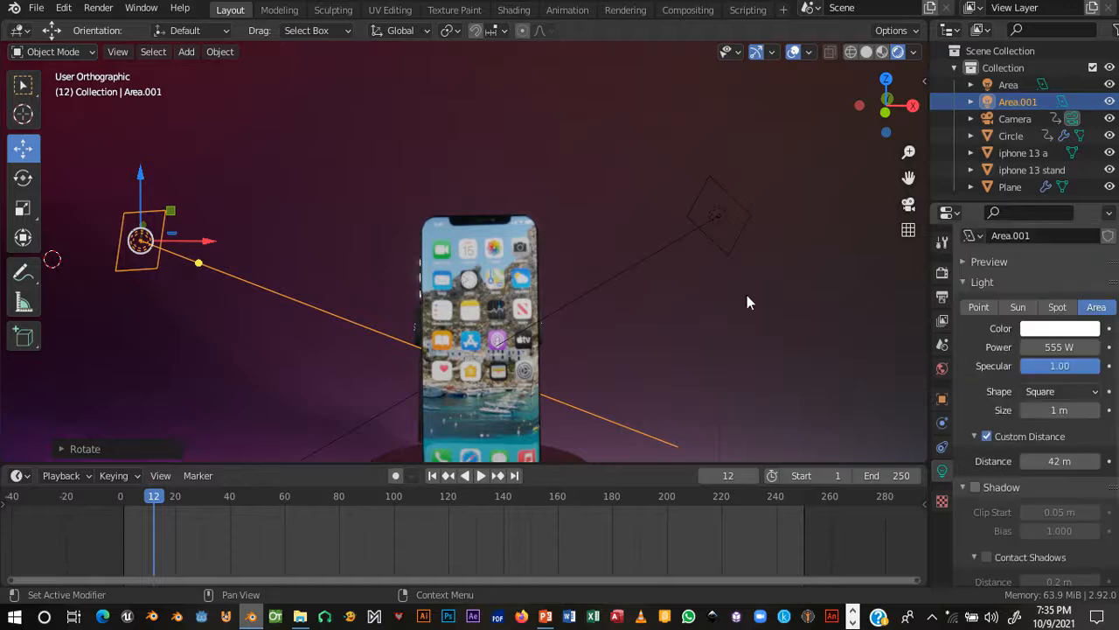
pyautogui.moveTo(400, 260); pyautogui.dragTo(104, 289, button='middle')
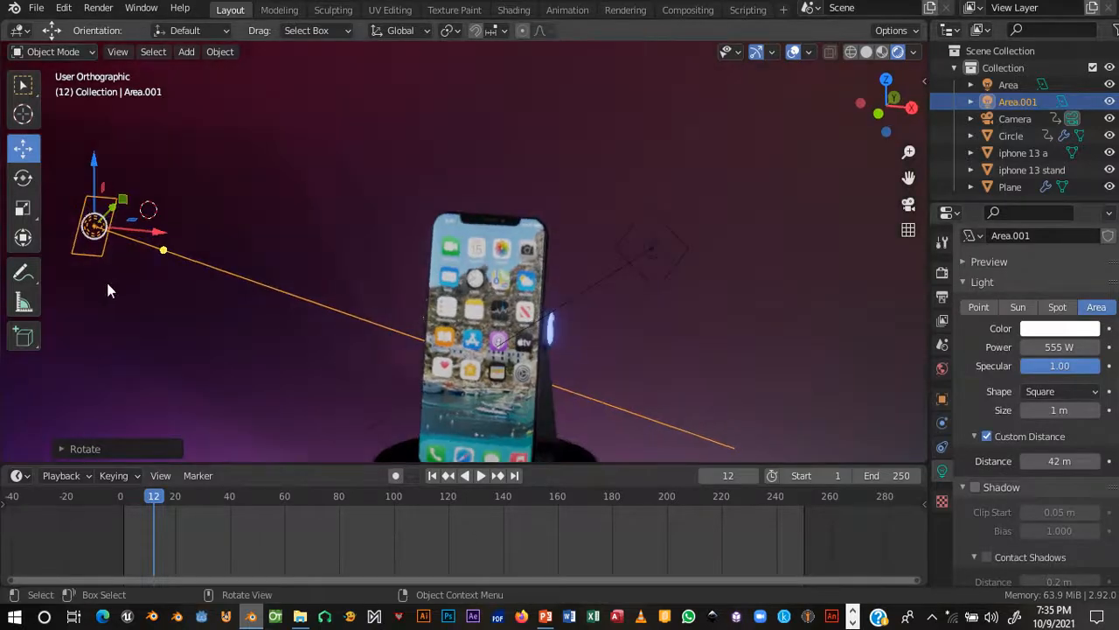
pyautogui.scroll(-4, 444, 214)
pyautogui.moveTo(524, 205); pyautogui.dragTo(623, 240, button='middle')
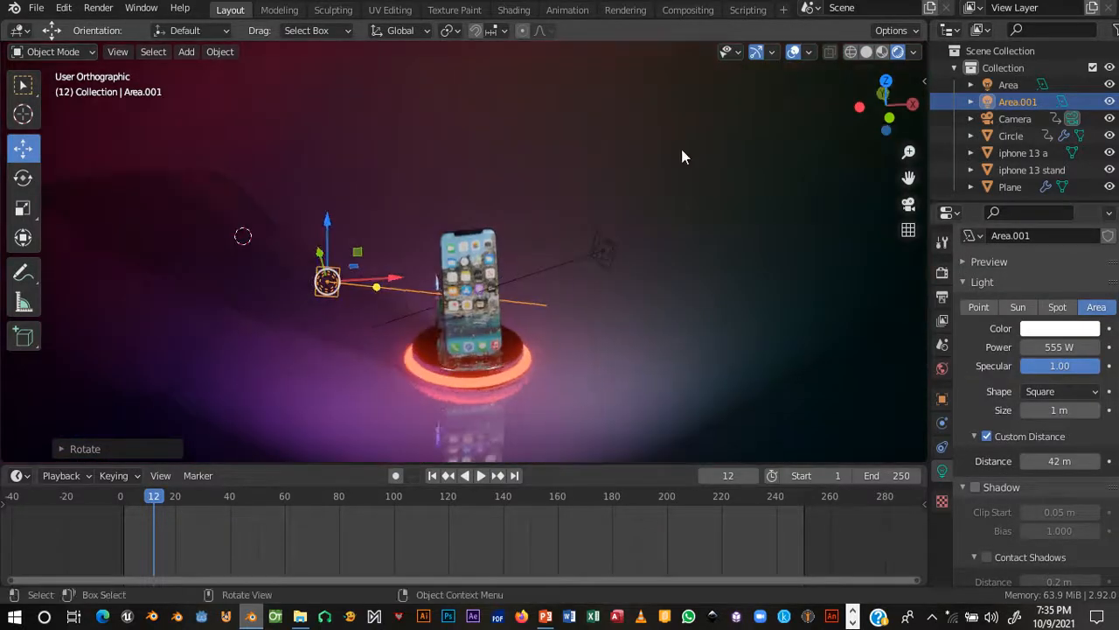
pyautogui.scroll(-2, 599, 282)
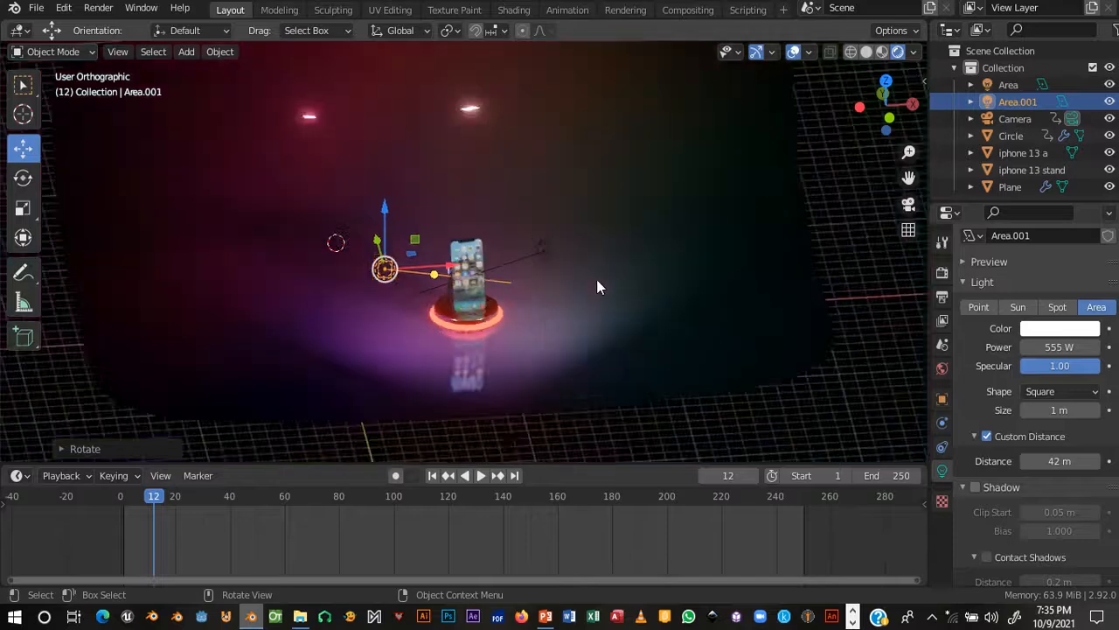
pyautogui.moveTo(600, 289)
pyautogui.mouseDown(button='middle')
pyautogui.moveTo(605, 278)
pyautogui.moveTo(608, 305)
pyautogui.mouseUp(button='middle')
pyautogui.scroll(3, 608, 311)
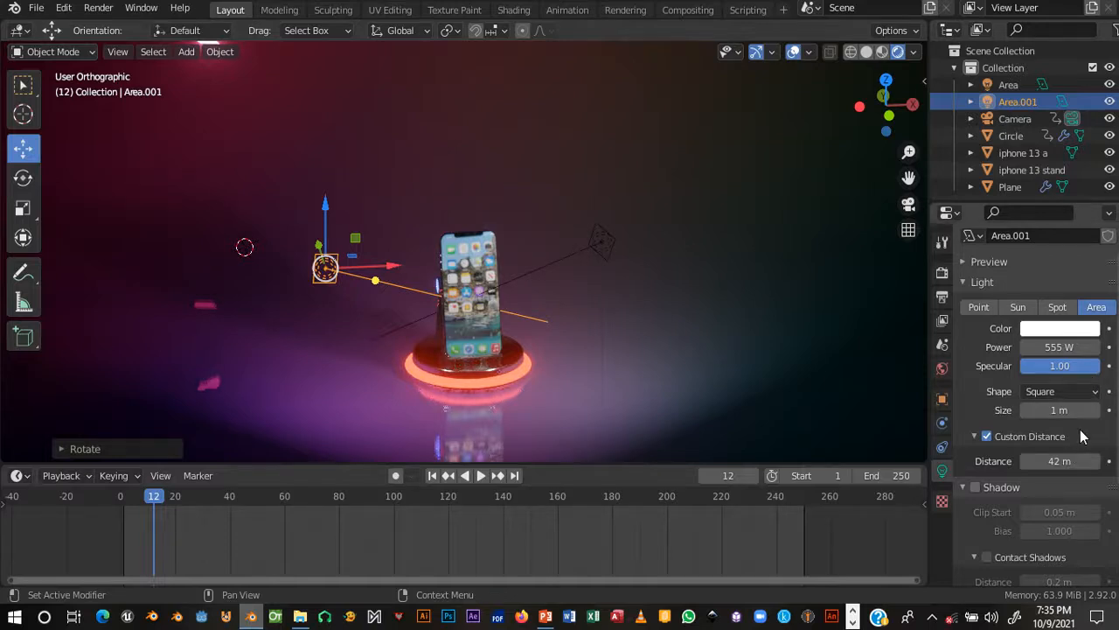
# - Try lower power values on the duplicated area light, first 77 W and then about 91 W
pyautogui.click(1071, 347)
pyautogui.write('77')
pyautogui.press('Return')
pyautogui.moveTo(663, 345); pyautogui.dragTo(637, 348, button='middle')
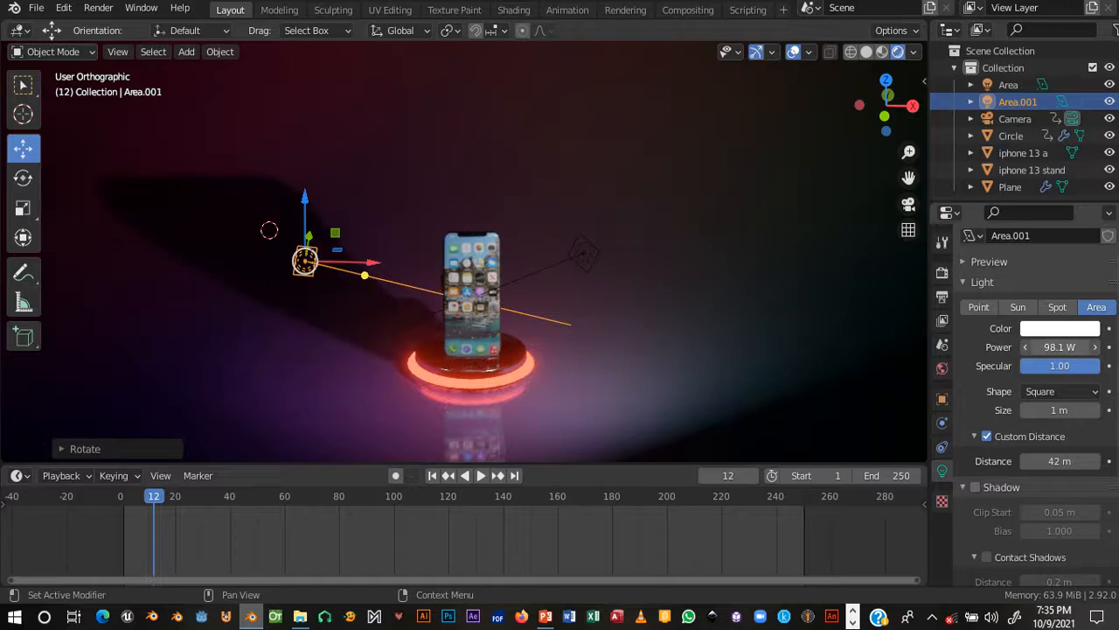
pyautogui.moveTo(691, 262); pyautogui.dragTo(576, 354, button='middle')
pyautogui.scroll(5, 447, 314)
pyautogui.scroll(3, 575, 355)
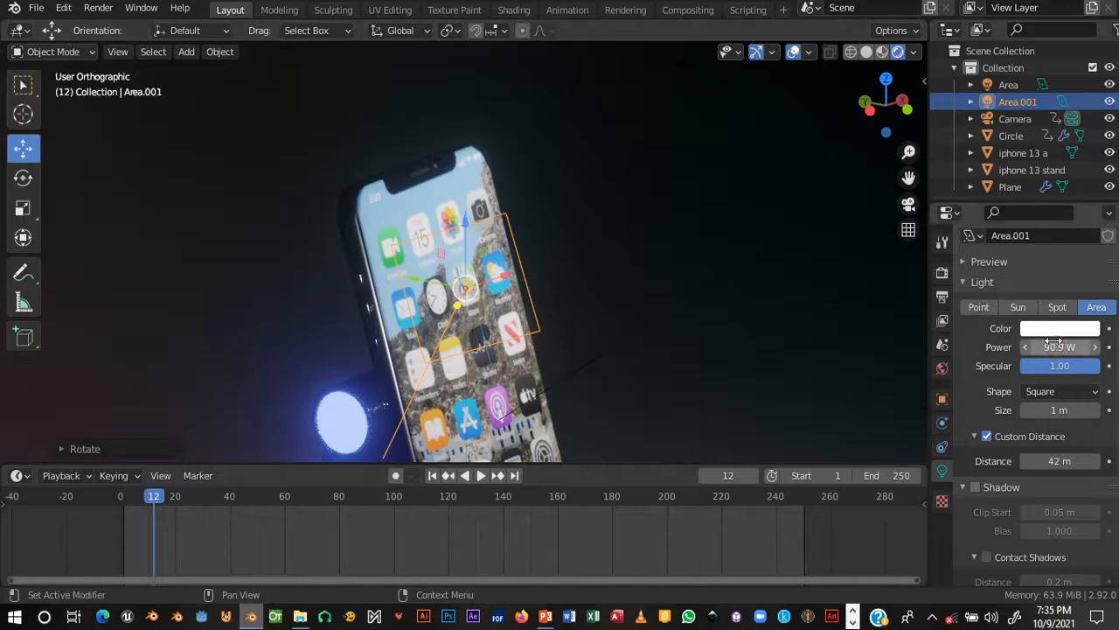
# - Raise the duplicated area light's power to about 577 W and check the phone from the side
pyautogui.moveTo(1060, 347); pyautogui.dragTo(1110, 347)
pyautogui.moveTo(677, 300); pyautogui.dragTo(447, 292, button='middle')
pyautogui.scroll(-3, 447, 291)
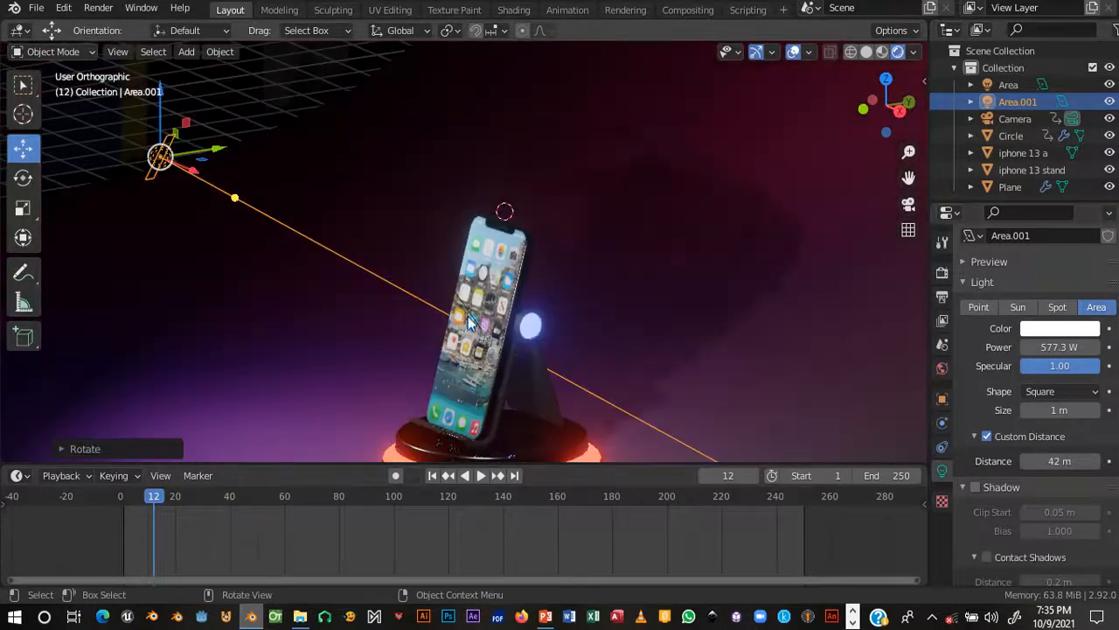
# - Lower the duplicated area light's power to 336.5 W while viewing the phone from its front side
pyautogui.moveTo(535, 357); pyautogui.dragTo(839, 360, button='middle')
pyautogui.moveTo(1068, 347); pyautogui.dragTo(1071, 347)
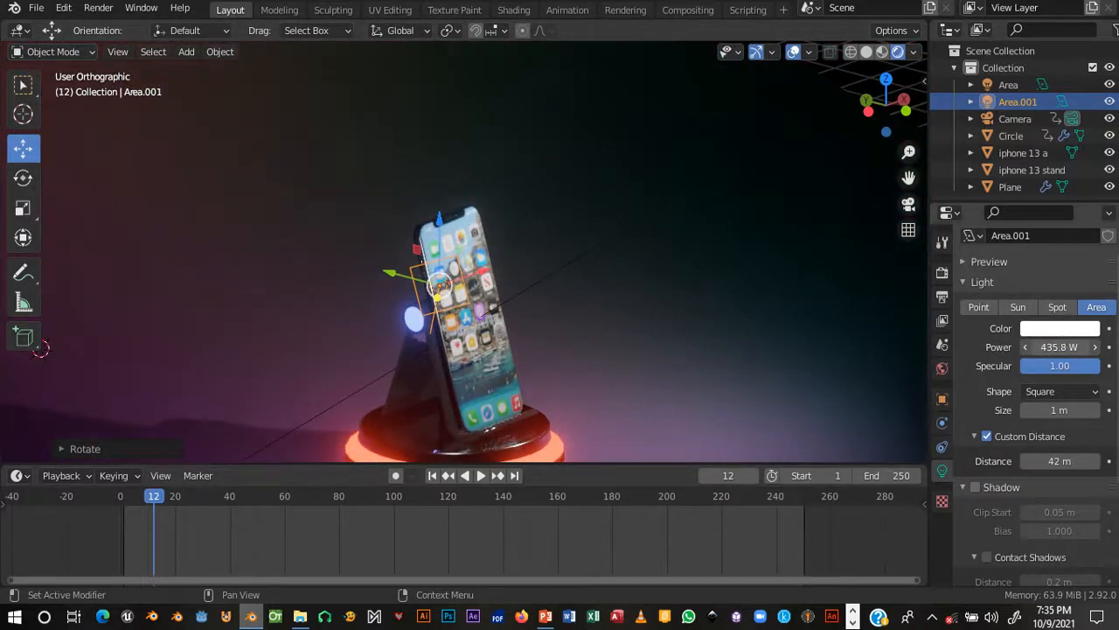
pyautogui.moveTo(1071, 347); pyautogui.dragTo(1063, 347)
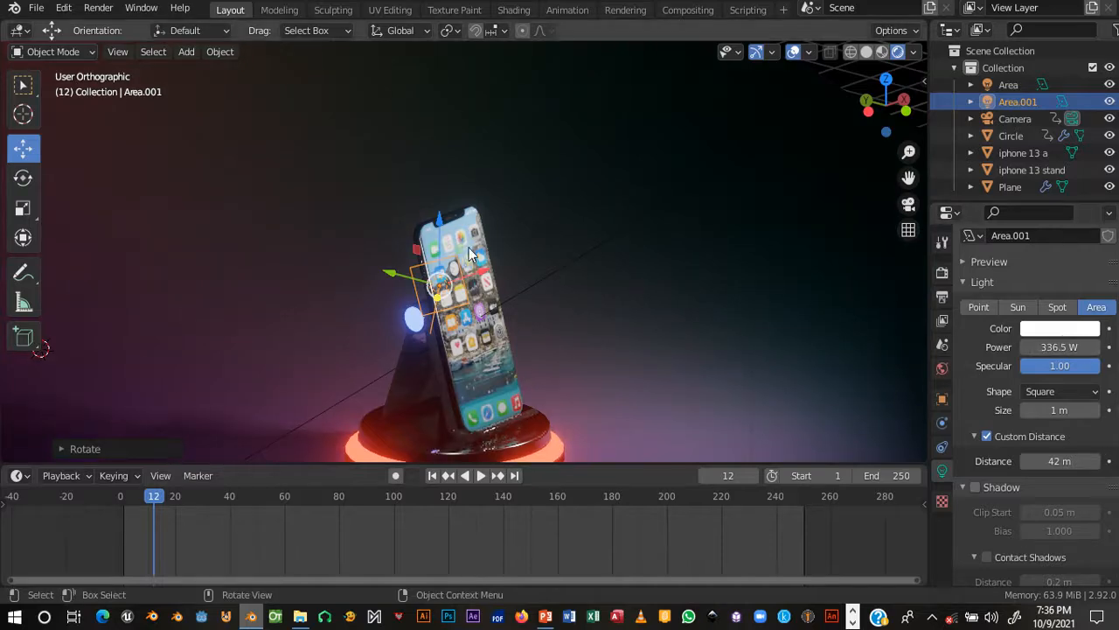
# - Raise the original area light's power to 735.2 W and inspect the phone's screen up close
pyautogui.moveTo(665, 262); pyautogui.dragTo(497, 258, button='middle')
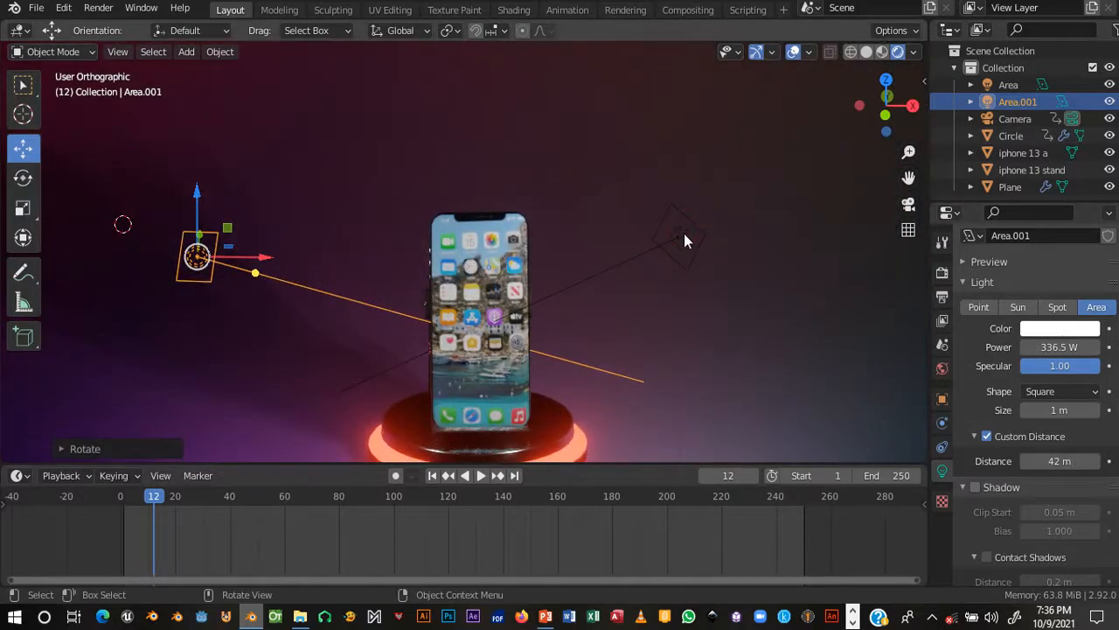
pyautogui.click(682, 238)
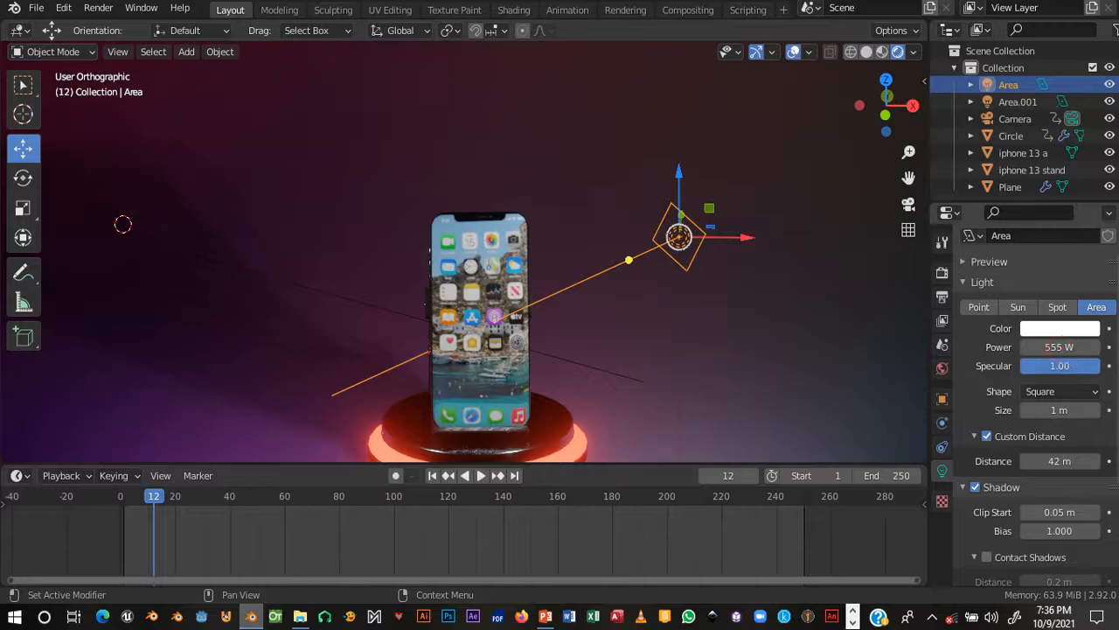
pyautogui.moveTo(1059, 347); pyautogui.dragTo(1063, 347)
pyautogui.moveTo(337, 299); pyautogui.dragTo(584, 340, button='middle')
pyautogui.scroll(1, 515, 352)
pyautogui.scroll(3, 582, 340)
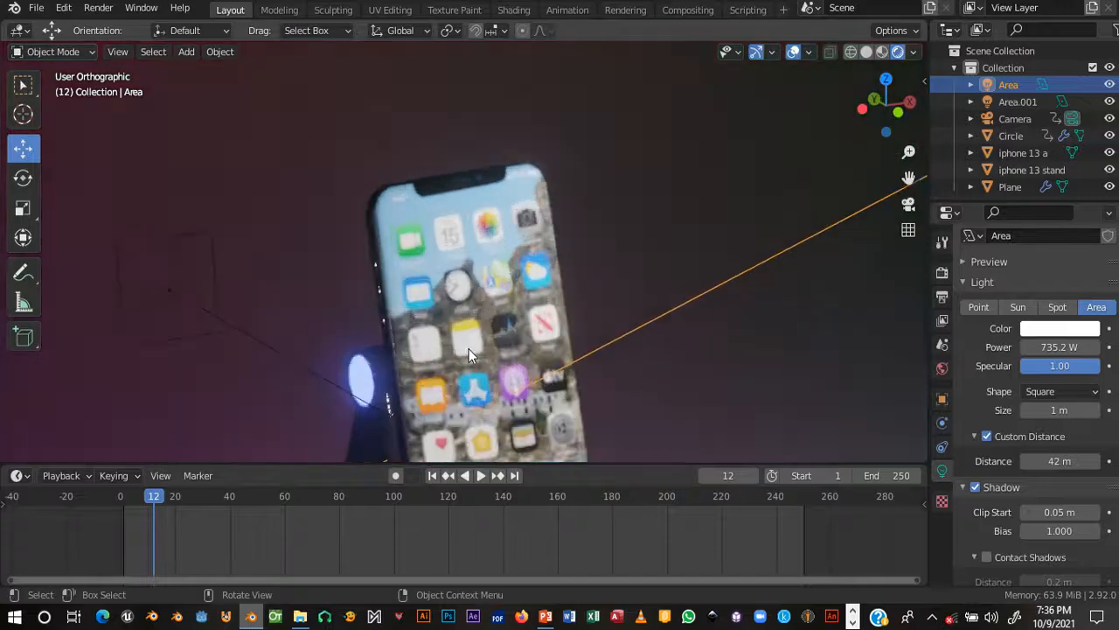
pyautogui.keyDown('shift'); pyautogui.moveTo(493, 314); pyautogui.dragTo(514, 288, button='middle'); pyautogui.keyUp('shift')
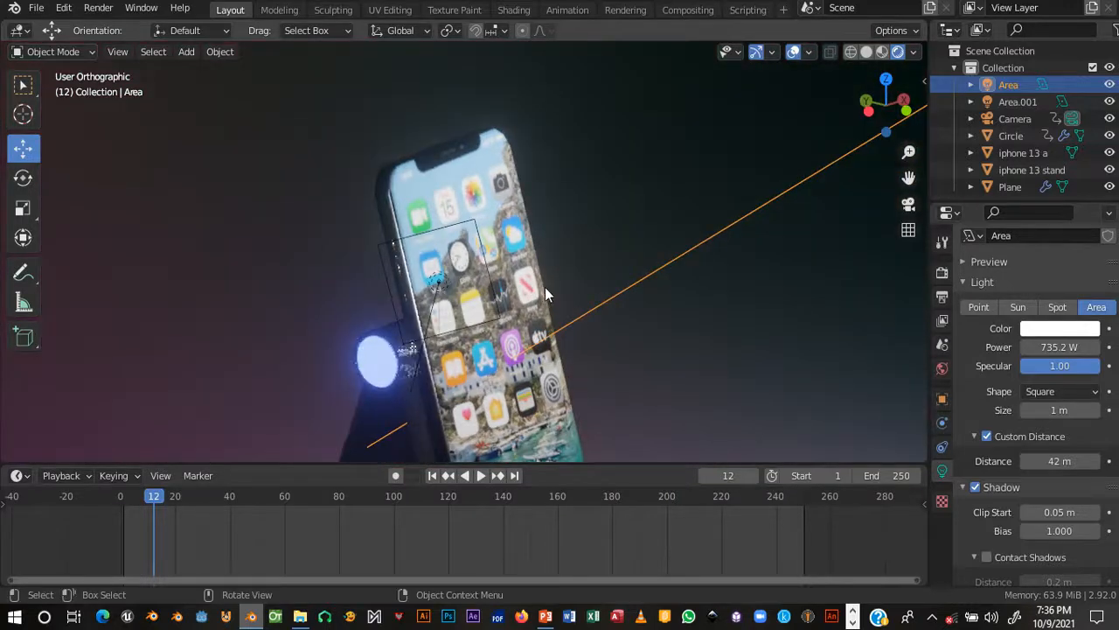
# - Duplicate the second area light to the opposite side of the stand and change the copy to a Point light
pyautogui.scroll(-4, 489, 335)
pyautogui.moveTo(489, 334); pyautogui.dragTo(516, 373, button='middle')
pyautogui.moveTo(464, 289); pyautogui.dragTo(423, 360, button='middle')
pyautogui.click(621, 304)
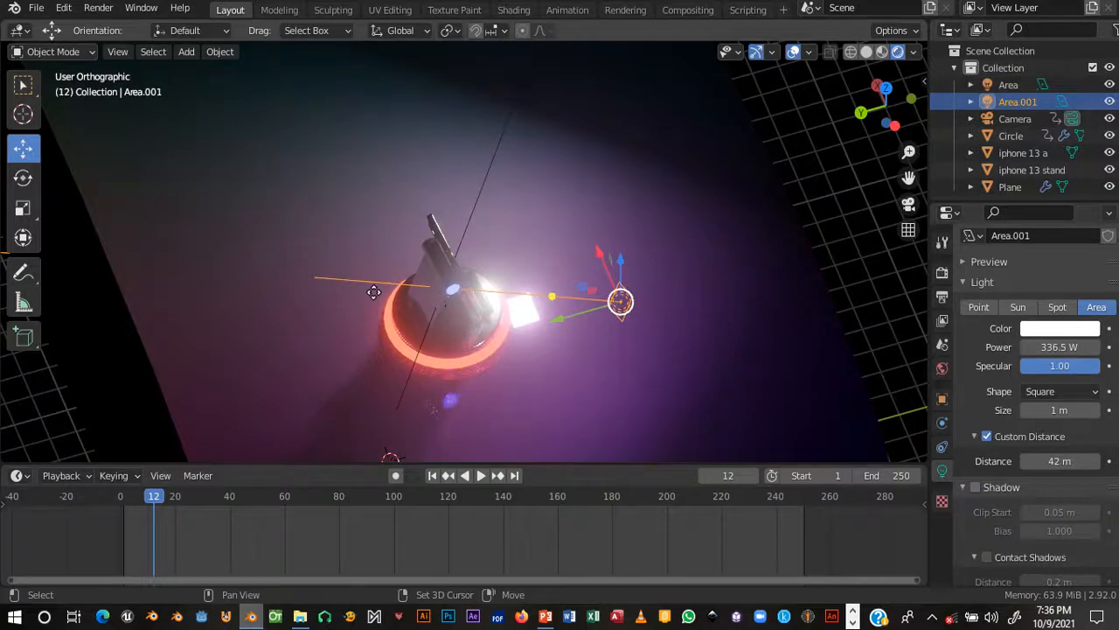
pyautogui.hotkey('shift', 'd')
pyautogui.click(342, 297)
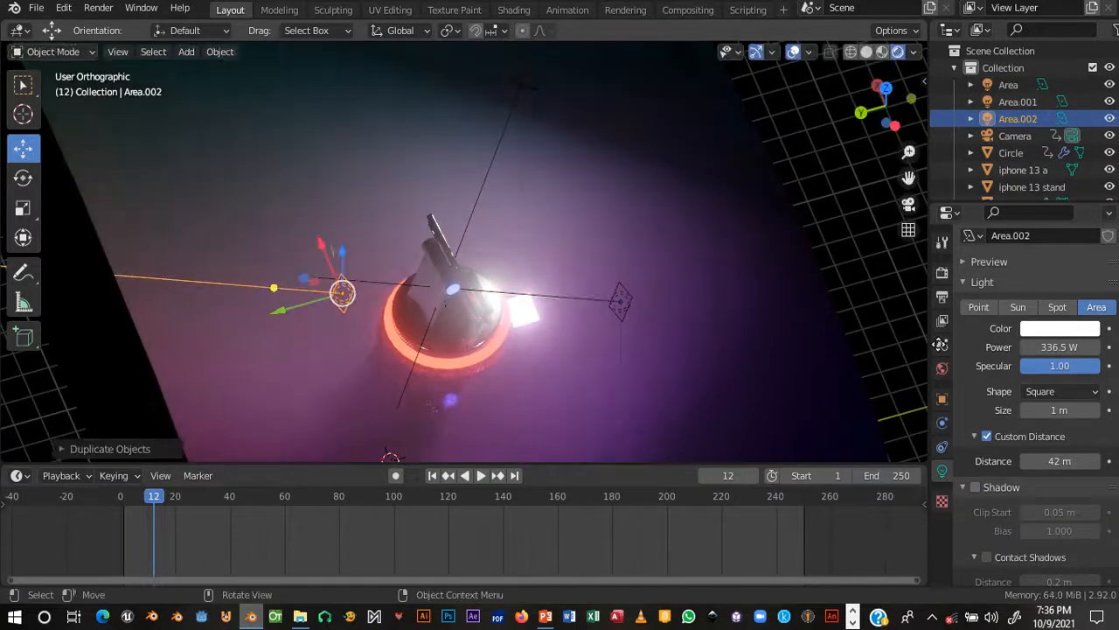
pyautogui.click(978, 307)
# - Lower the point light and shift it sideways toward the phone, checking its placement in the camera view
pyautogui.moveTo(189, 320); pyautogui.dragTo(210, 183, button='middle')
pyautogui.moveTo(164, 110); pyautogui.dragTo(449, 233, button='middle')
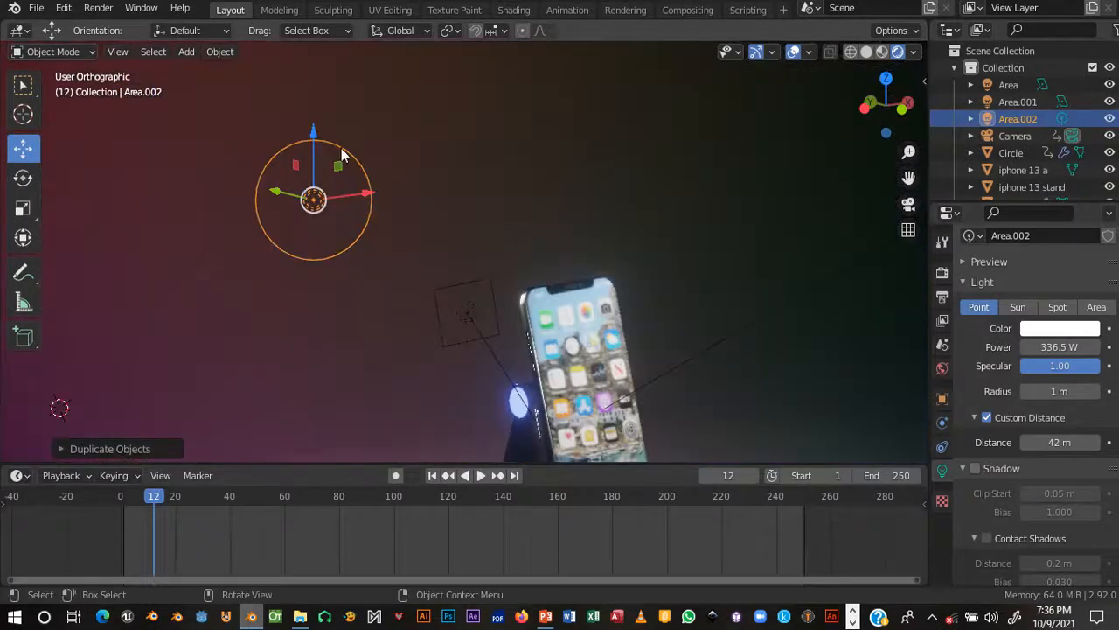
pyautogui.moveTo(314, 132); pyautogui.dragTo(316, 319)
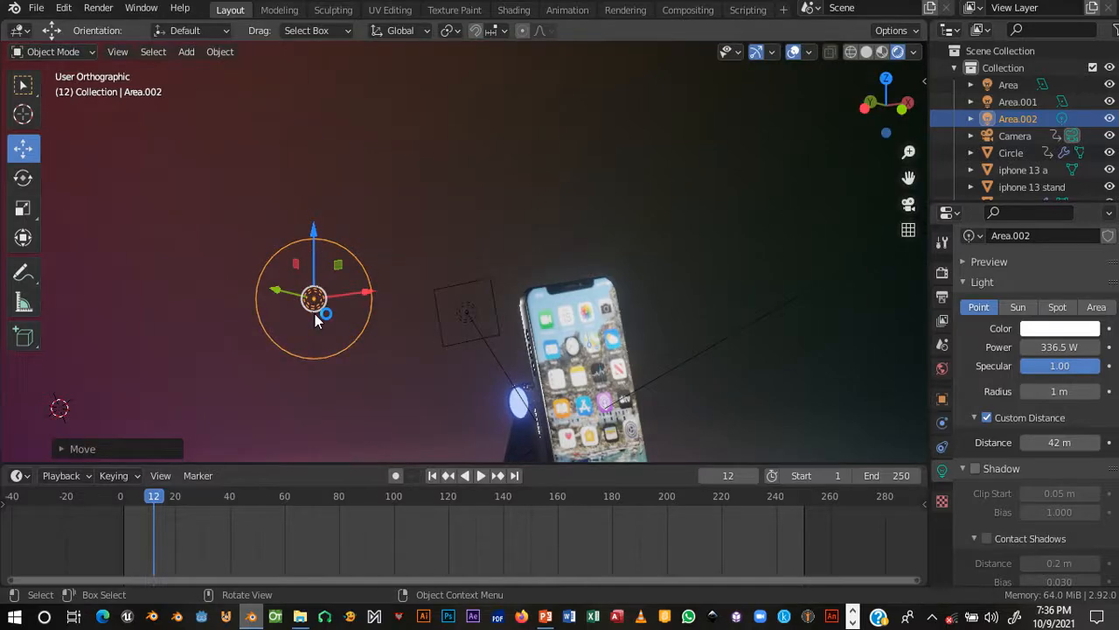
pyautogui.moveTo(317, 319); pyautogui.dragTo(369, 450, button='middle')
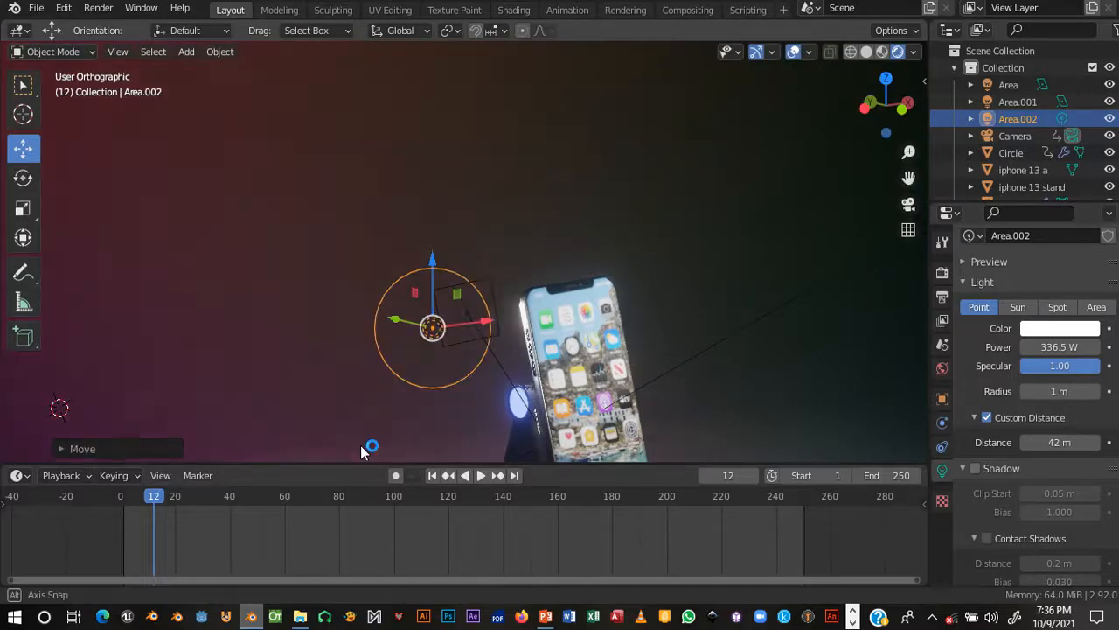
pyautogui.press('KP_Decimal')
pyautogui.moveTo(313, 154); pyautogui.dragTo(545, 291, button='middle')
pyautogui.press('KP_0')
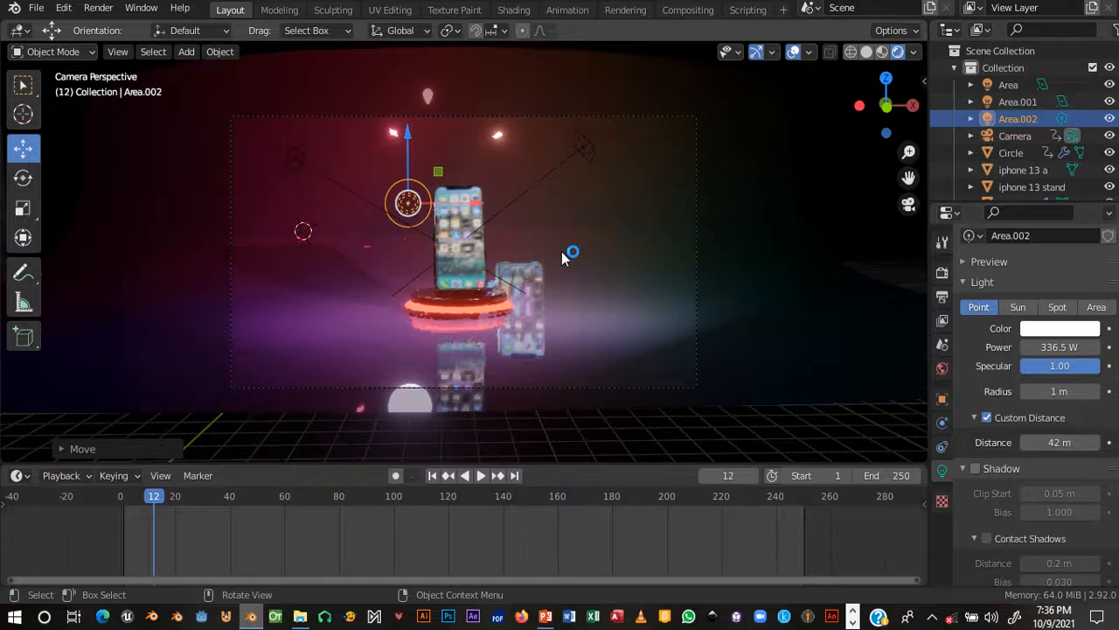
# - Adjust the point light's height along the Z axis and move it behind the phone's stand
pyautogui.moveTo(563, 254); pyautogui.dragTo(478, 367, button='middle')
pyautogui.scroll(8, 478, 365)
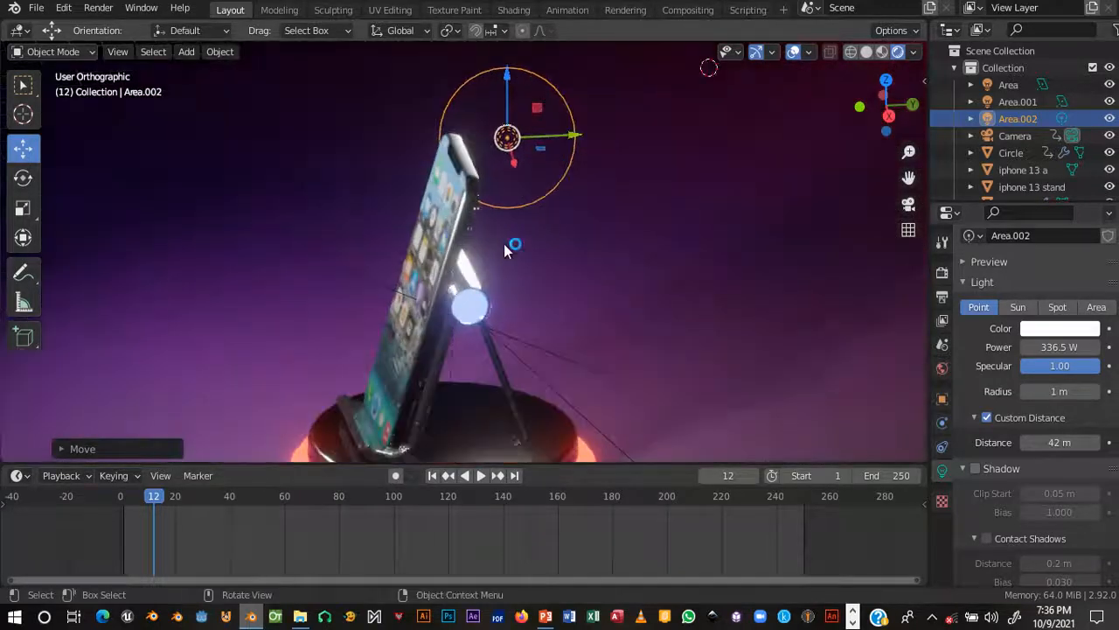
pyautogui.moveTo(504, 73); pyautogui.dragTo(505, 119)
pyautogui.moveTo(504, 119); pyautogui.dragTo(517, 246, button='middle')
pyautogui.press('g')
pyautogui.press('z')
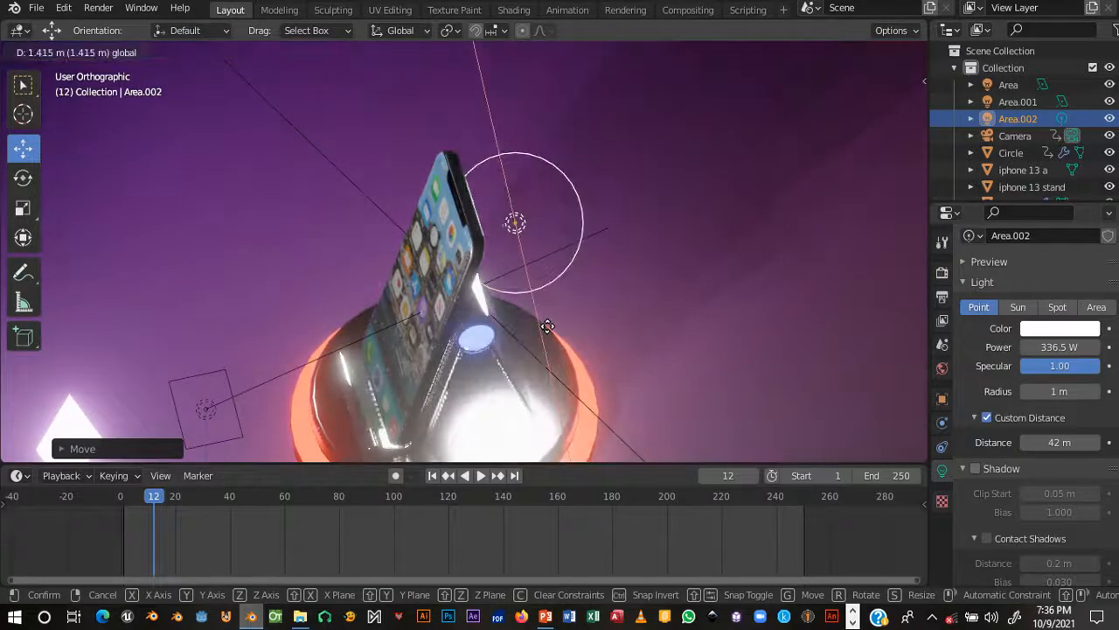
pyautogui.click(547, 324)
pyautogui.moveTo(579, 216); pyautogui.dragTo(646, 210)
pyautogui.moveTo(664, 287); pyautogui.dragTo(502, 355, button='middle')
pyautogui.moveTo(502, 355); pyautogui.dragTo(436, 381)
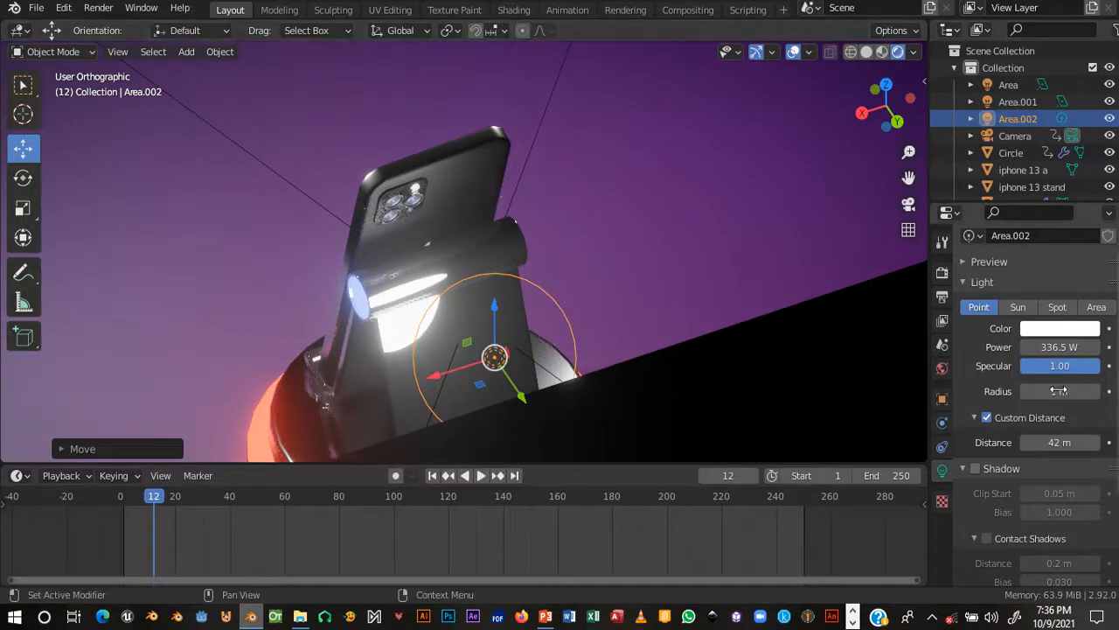
# - Set the point light's specular to 0.00 and its power to 22 W
pyautogui.moveTo(1088, 365); pyautogui.dragTo(1021, 365)
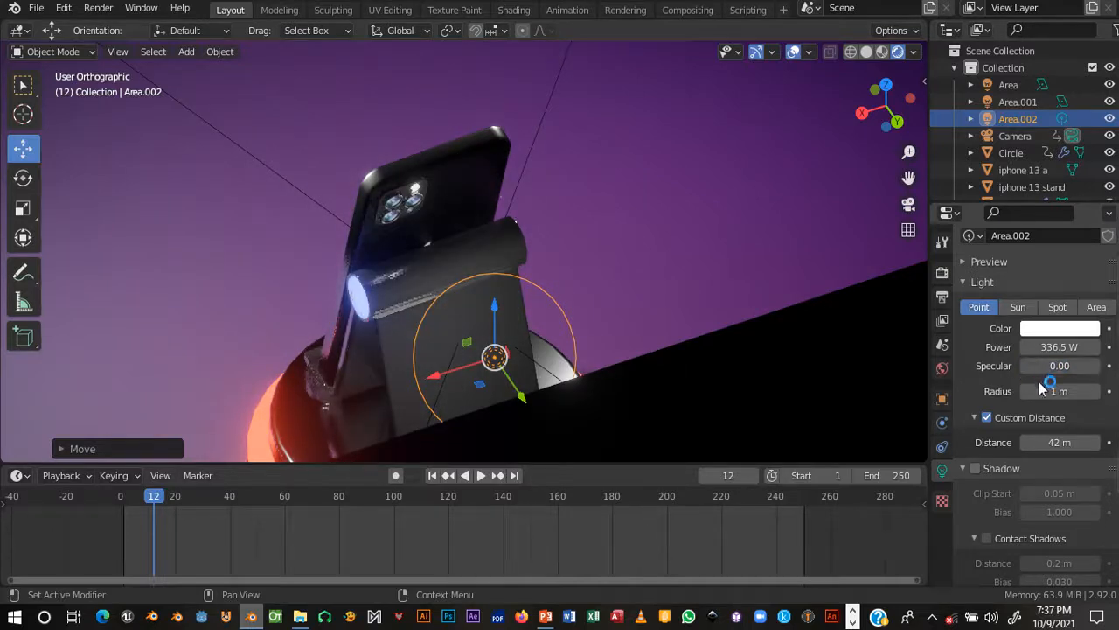
pyautogui.click(1065, 347)
pyautogui.write('22')
pyautogui.press('Return')
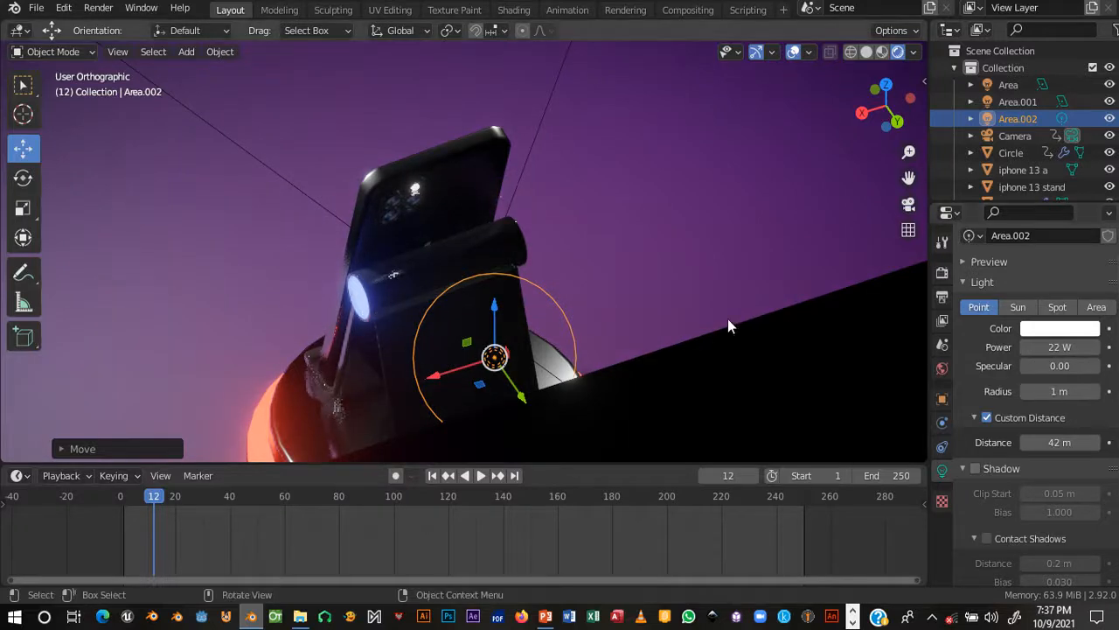
# - Try point light powers of about 86 W and 101 W, settle on 48.2 W, and check the phone from the front
pyautogui.moveTo(1059, 347); pyautogui.dragTo(1085, 347)
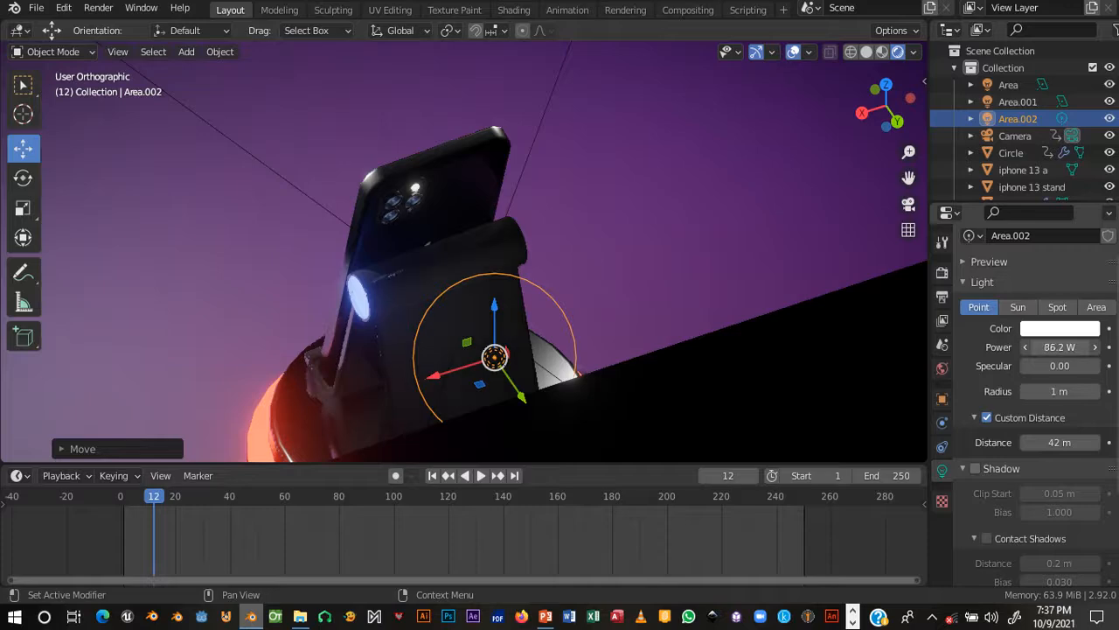
pyautogui.moveTo(1060, 348); pyautogui.dragTo(1065, 347)
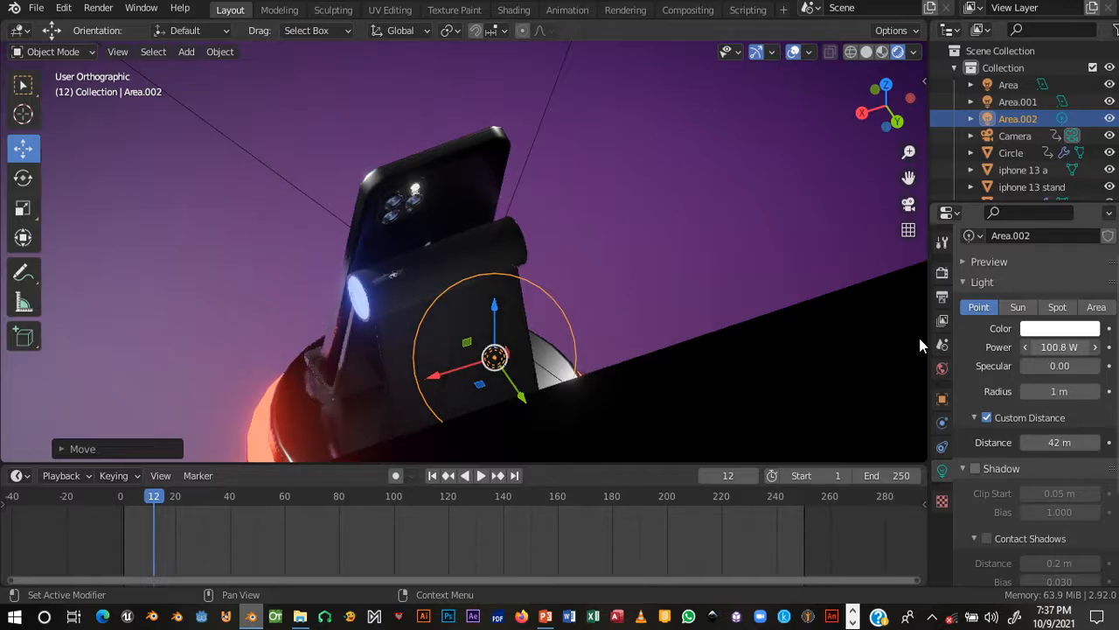
pyautogui.moveTo(709, 280); pyautogui.dragTo(504, 291, button='middle')
pyautogui.scroll(-3, 425, 328)
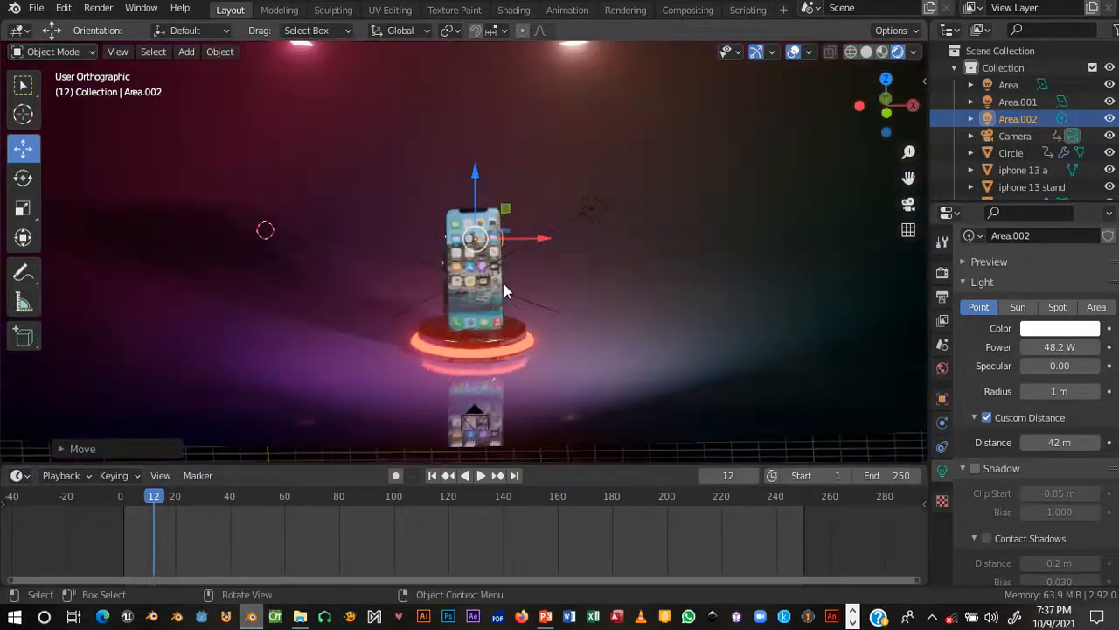
# - Save the project and frame the scene through the camera view
pyautogui.hotkey('ctrl', 's')
pyautogui.press('KP_0')
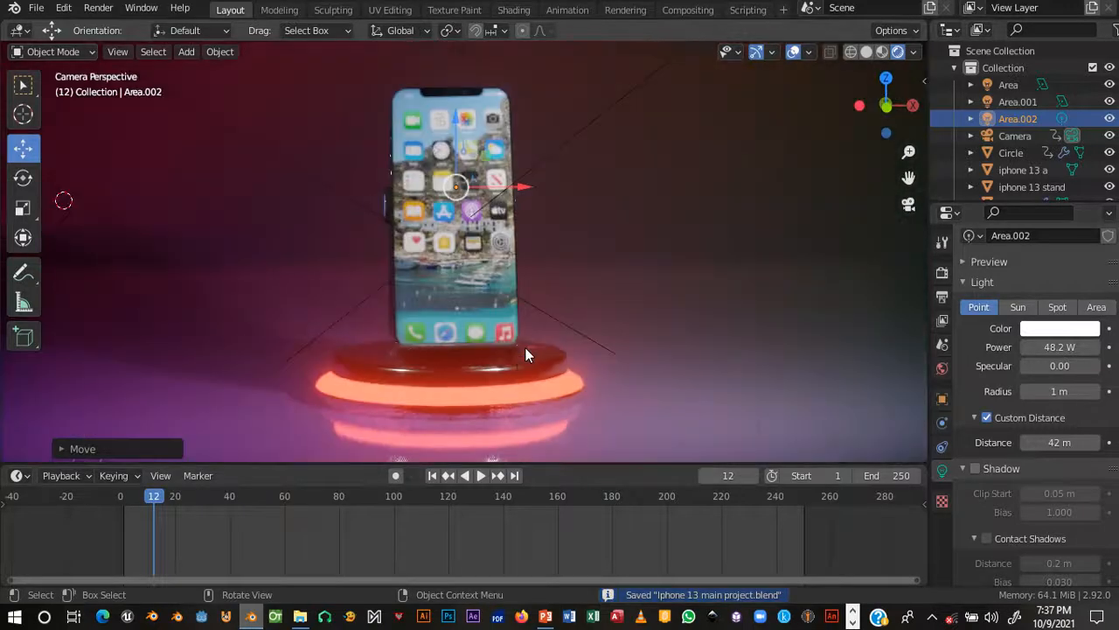
pyautogui.scroll(-2, 540, 346)
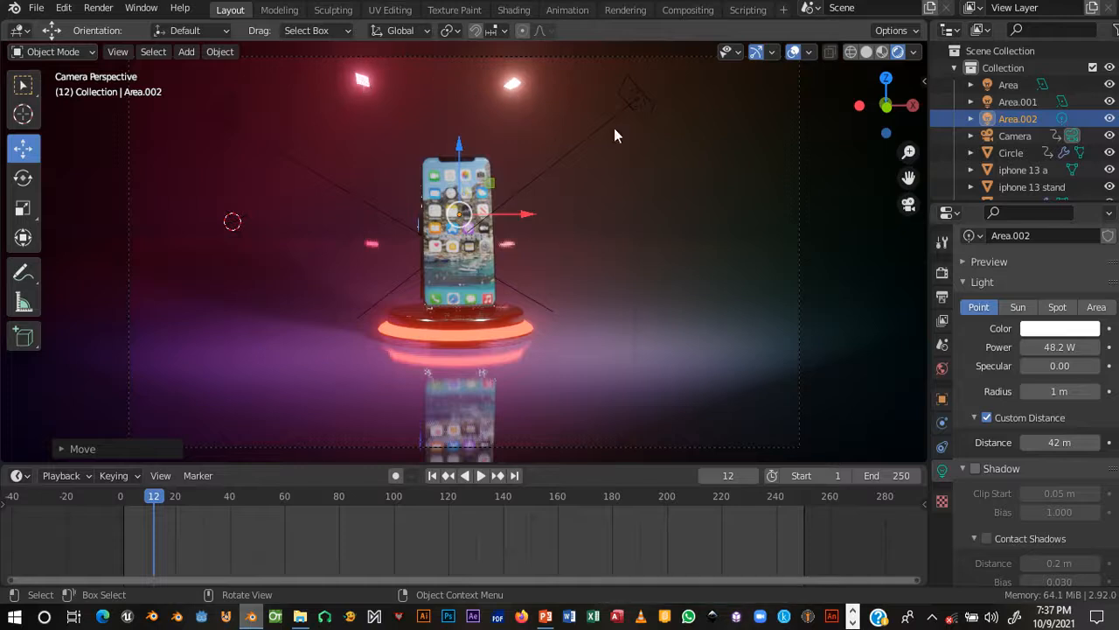
# - Try reducing the specular of both area lights, testing 0.00 on the original, and restore each to 1.00
pyautogui.click(630, 107)
pyautogui.moveTo(1027, 365); pyautogui.dragTo(948, 366)
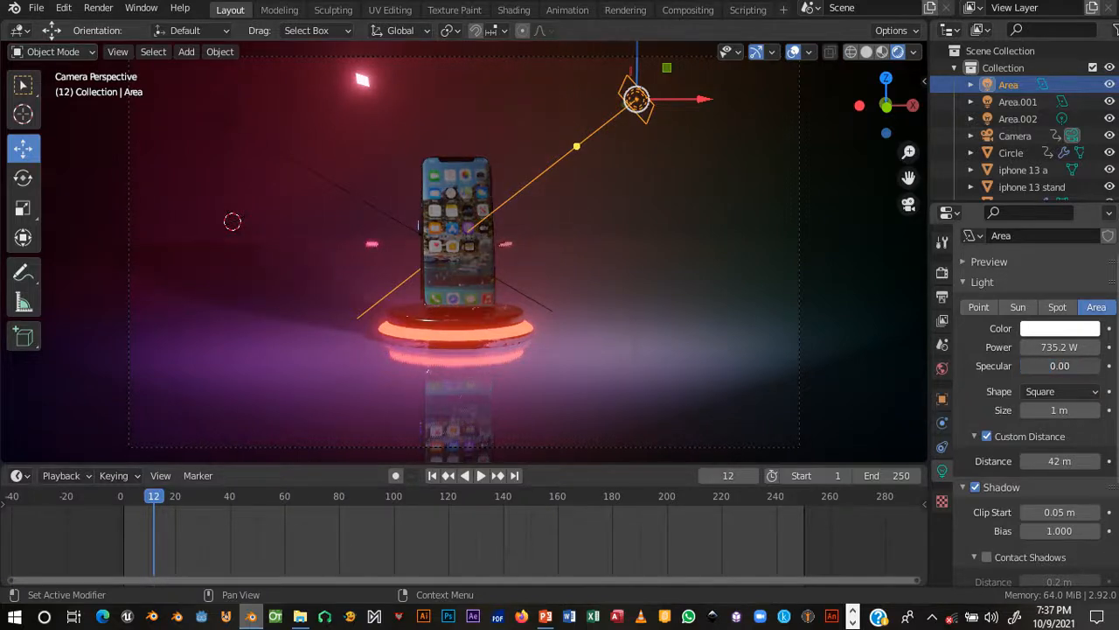
pyautogui.click(225, 123)
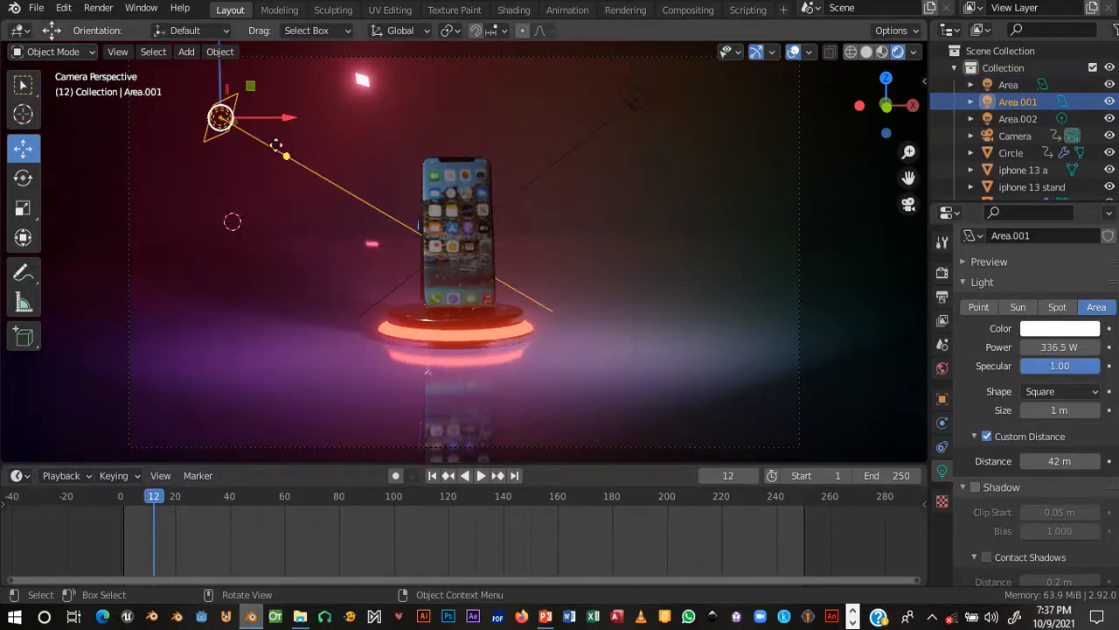
pyautogui.moveTo(1060, 366)
pyautogui.mouseDown()
pyautogui.moveTo(1006, 365)
pyautogui.moveTo(1062, 365)
pyautogui.mouseUp()
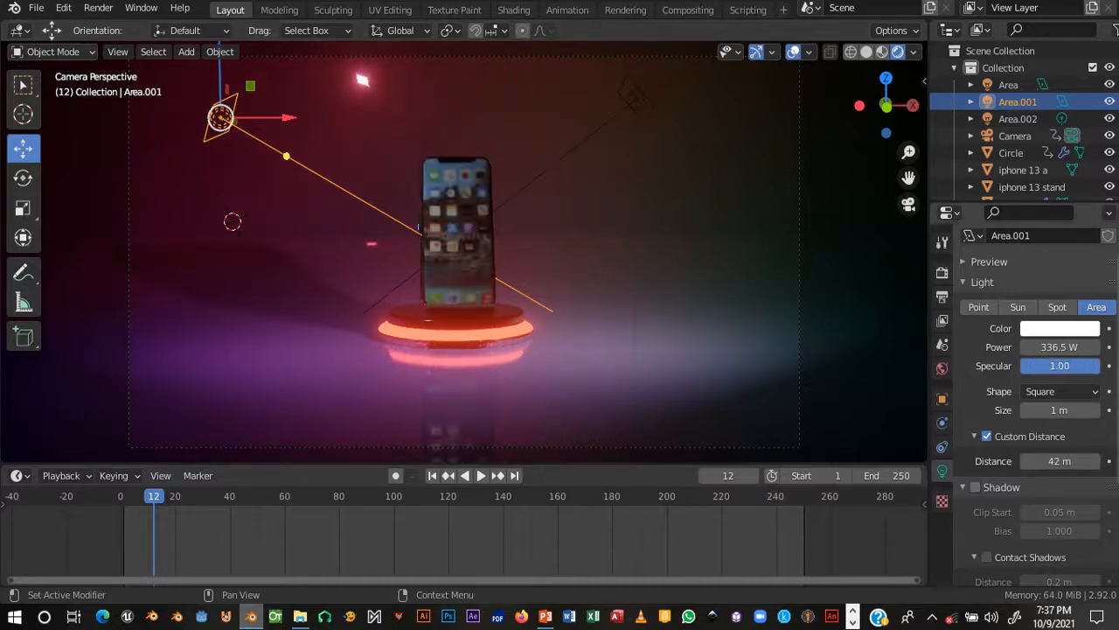
pyautogui.click(640, 102)
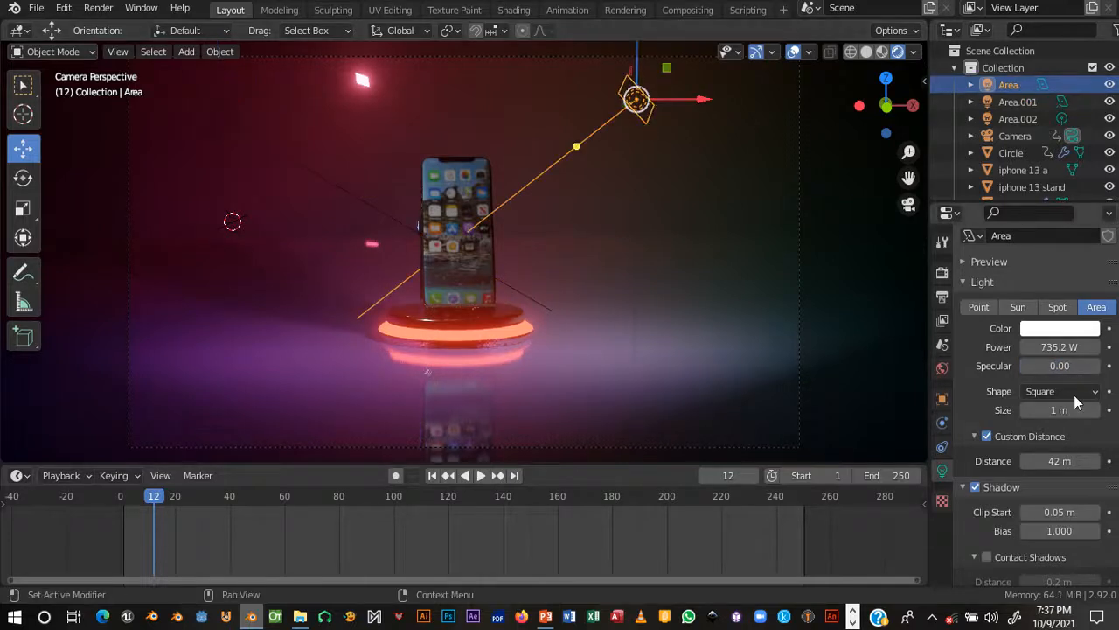
pyautogui.moveTo(1071, 366); pyautogui.dragTo(1110, 366)
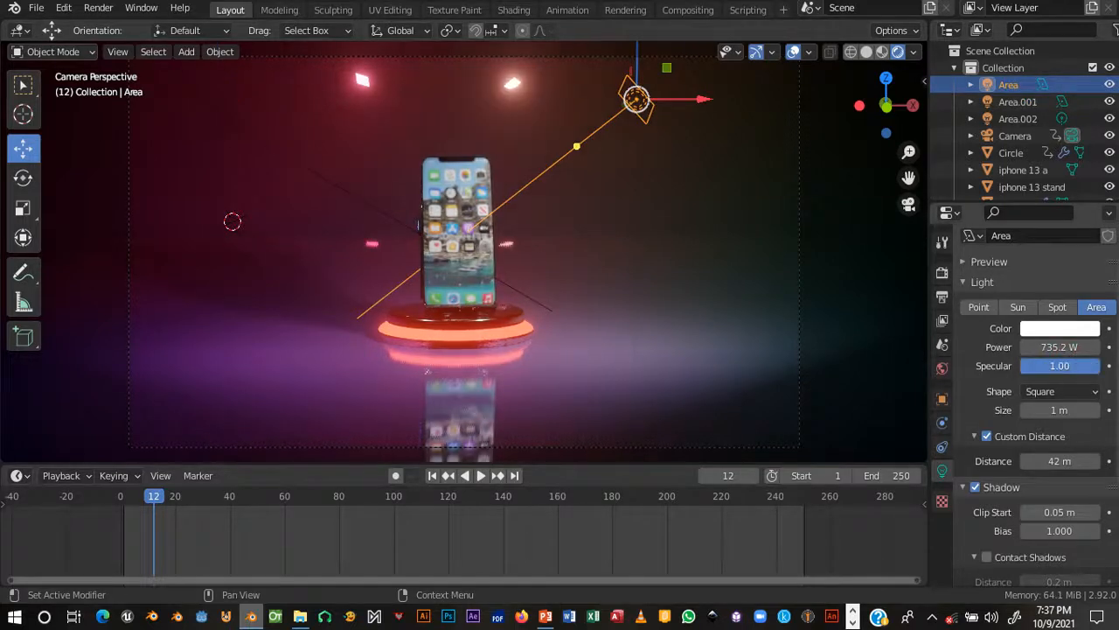
# - Set the backdrop material's specular to 1.000 after trying 0.000, comparing the reflections around the phone
pyautogui.click(453, 113)
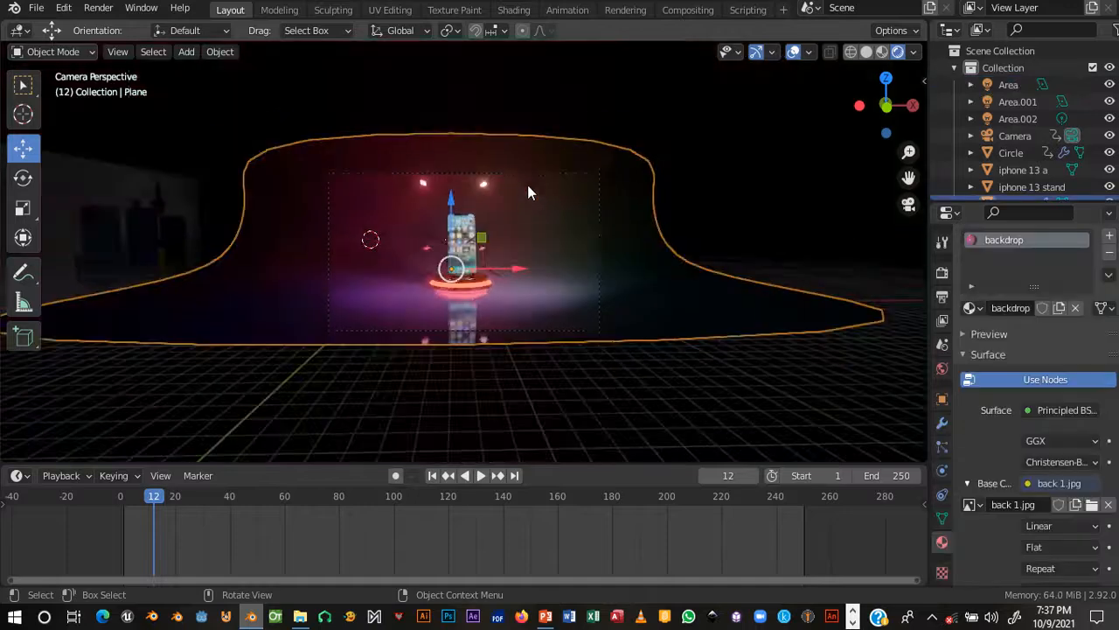
pyautogui.scroll(1, 603, 229)
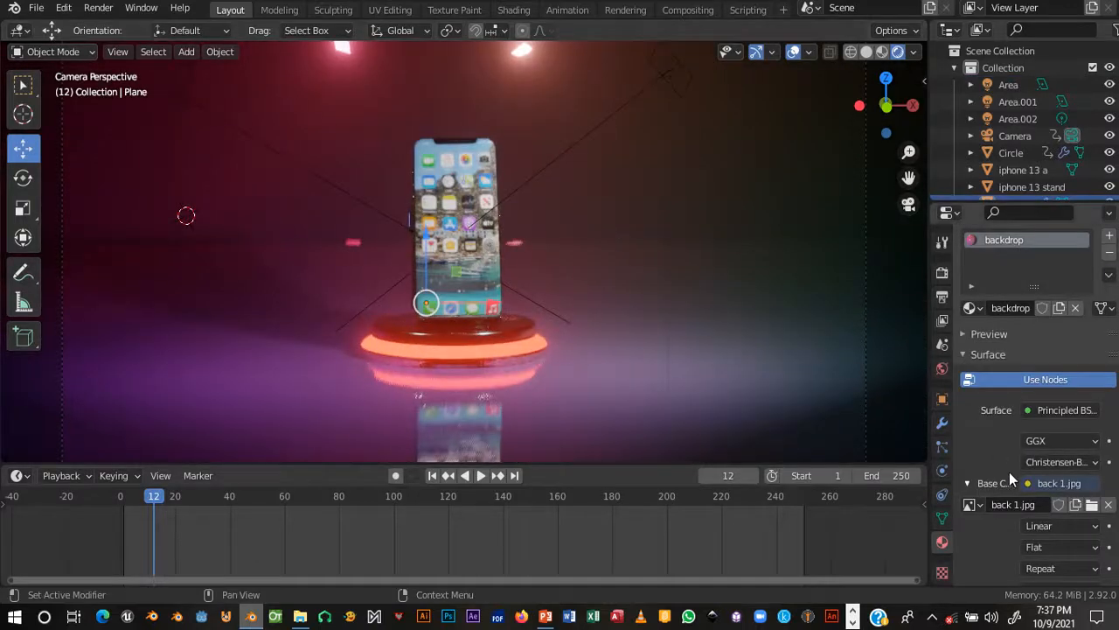
pyautogui.scroll(-6, 1035, 514)
pyautogui.scroll(-4, 1034, 514)
pyautogui.moveTo(1068, 432); pyautogui.dragTo(1037, 432)
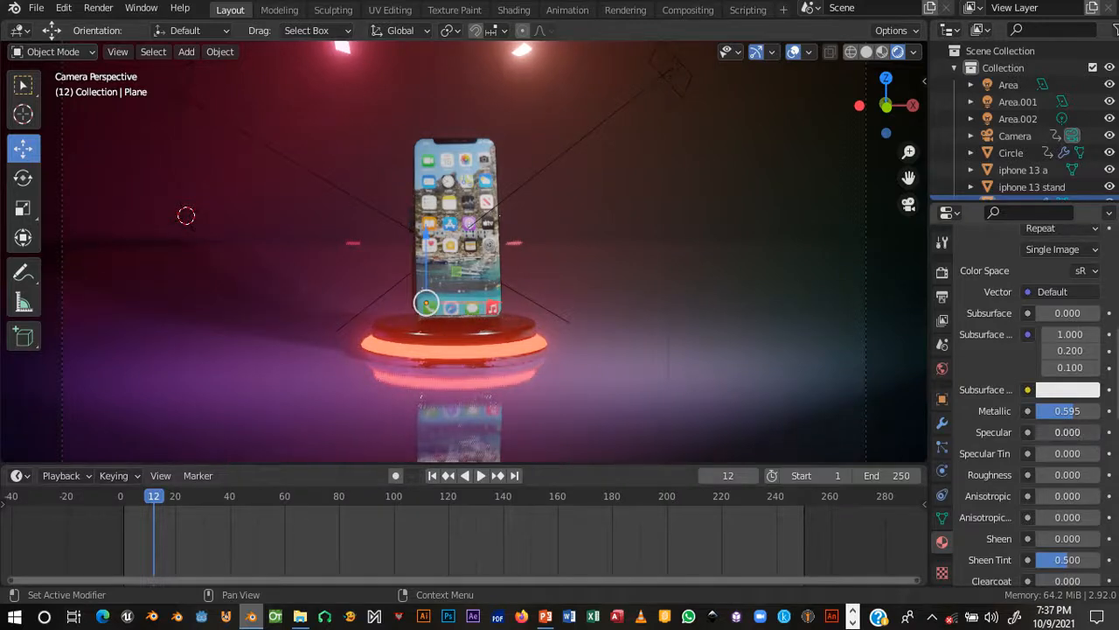
pyautogui.scroll(-1, 662, 195)
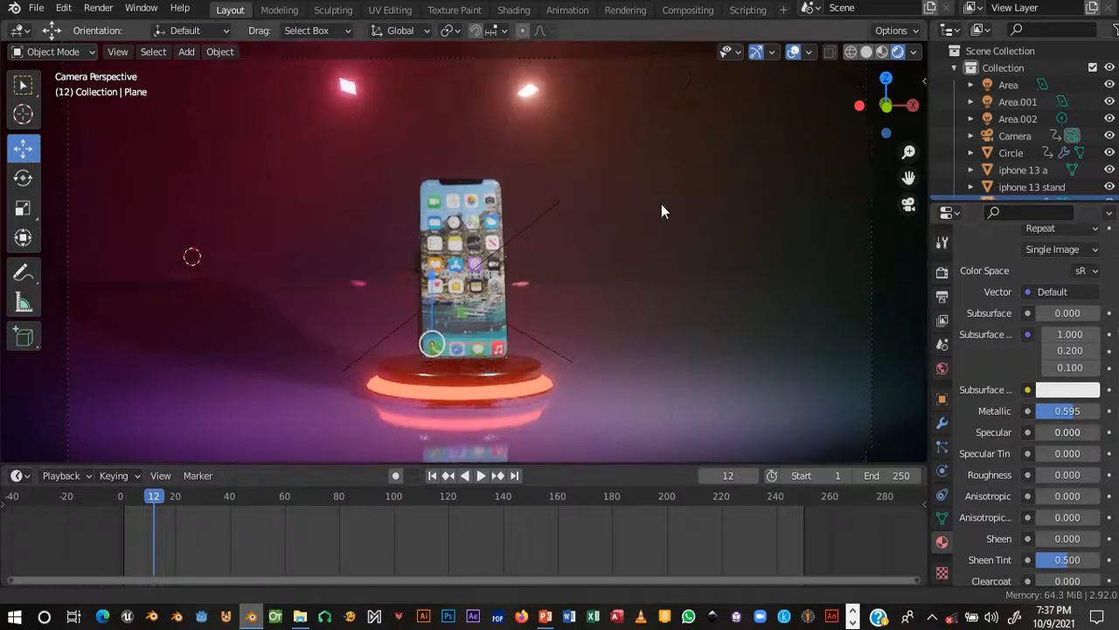
pyautogui.scroll(-2, 662, 220)
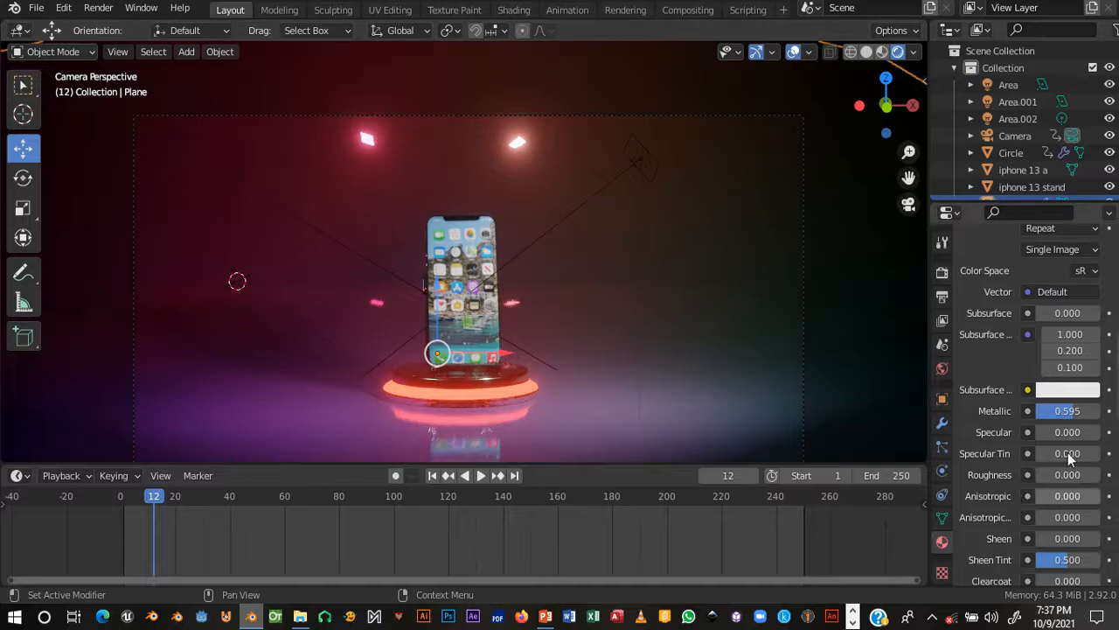
pyautogui.moveTo(1052, 432); pyautogui.dragTo(1100, 432)
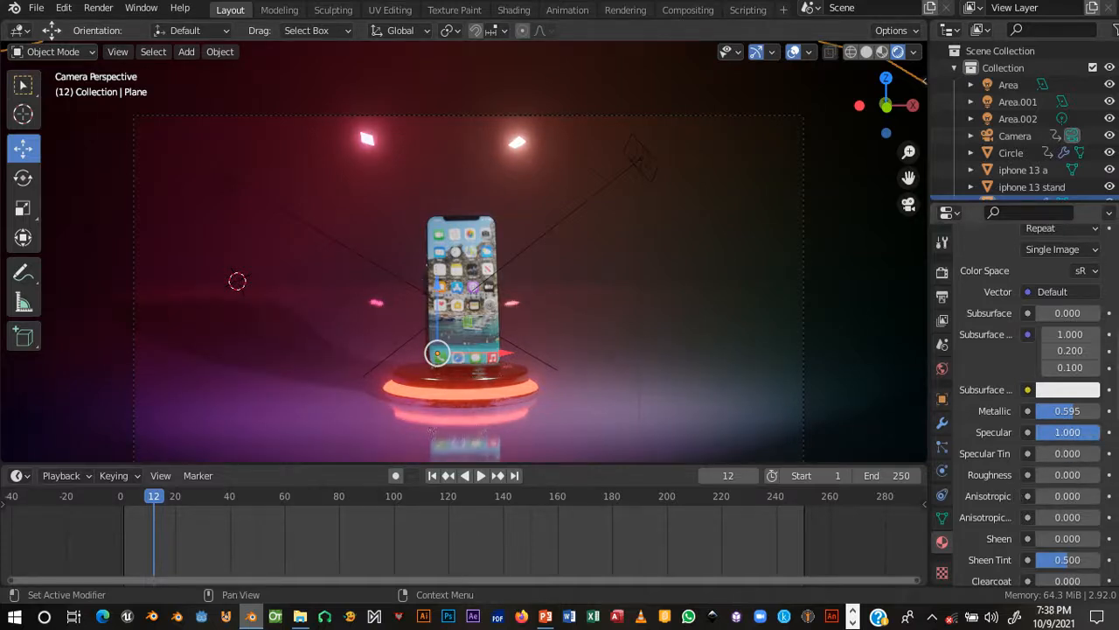
# - Lower the specular to 0.01 on the area light at the phone's left and to 0.46 on the right one
pyautogui.click(640, 158)
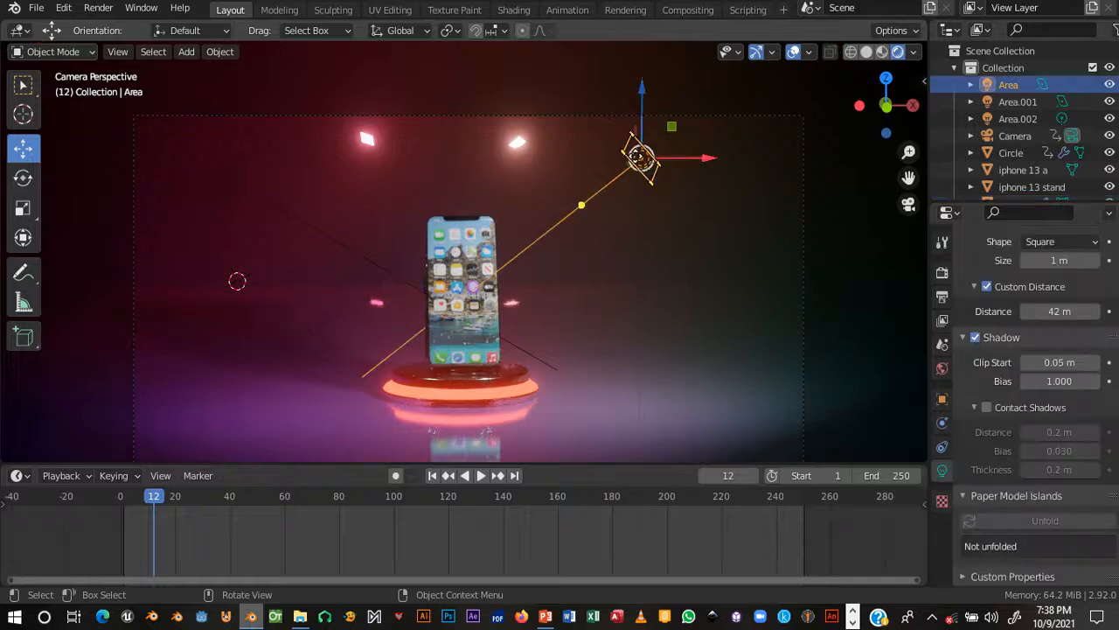
pyautogui.click(229, 179)
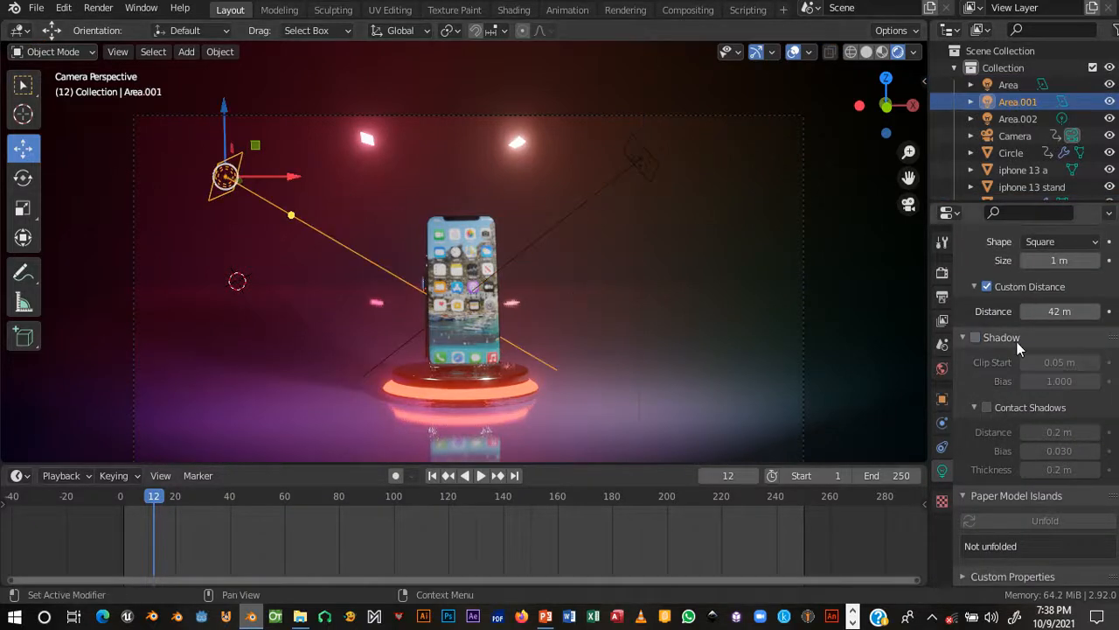
pyautogui.scroll(2, 1023, 348)
pyautogui.scroll(3, 1028, 353)
pyautogui.moveTo(1088, 385); pyautogui.dragTo(1035, 386)
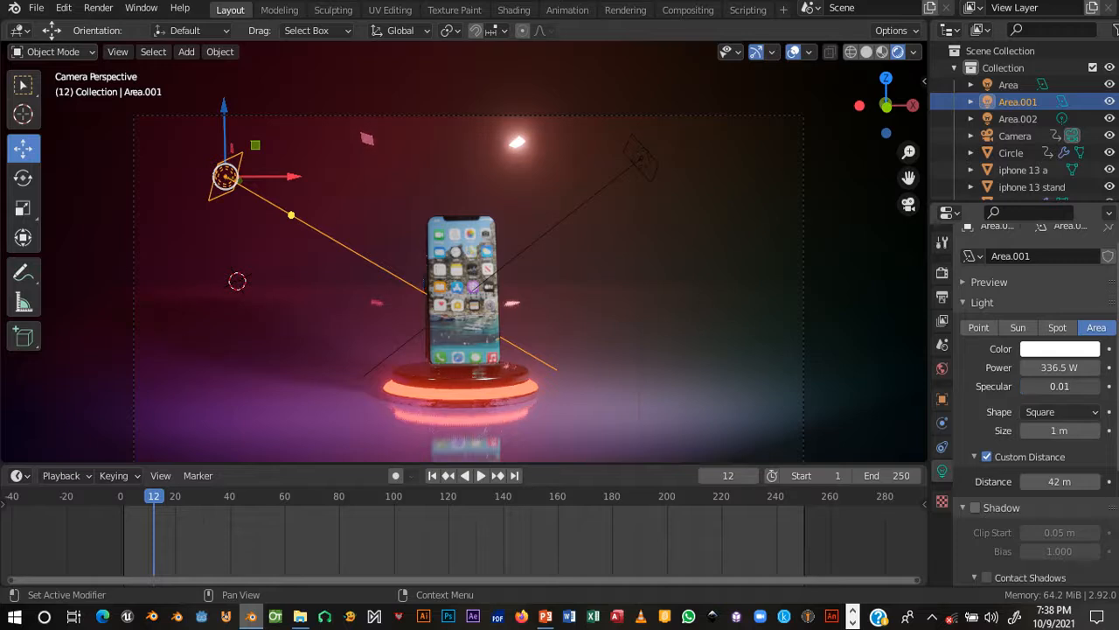
pyautogui.click(629, 161)
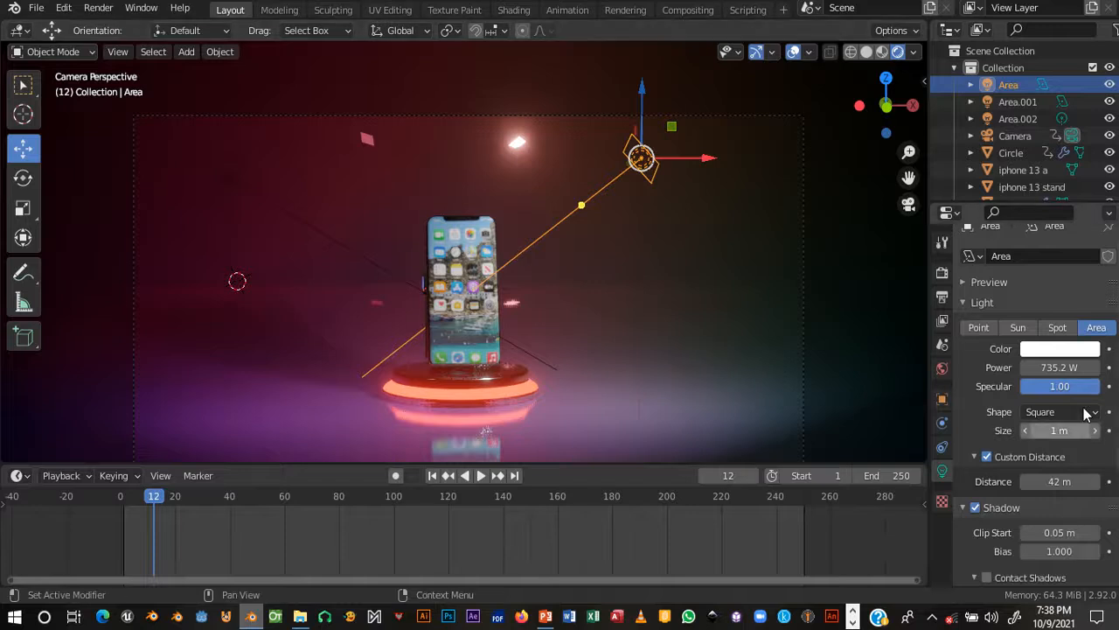
pyautogui.moveTo(1093, 386); pyautogui.dragTo(1065, 385)
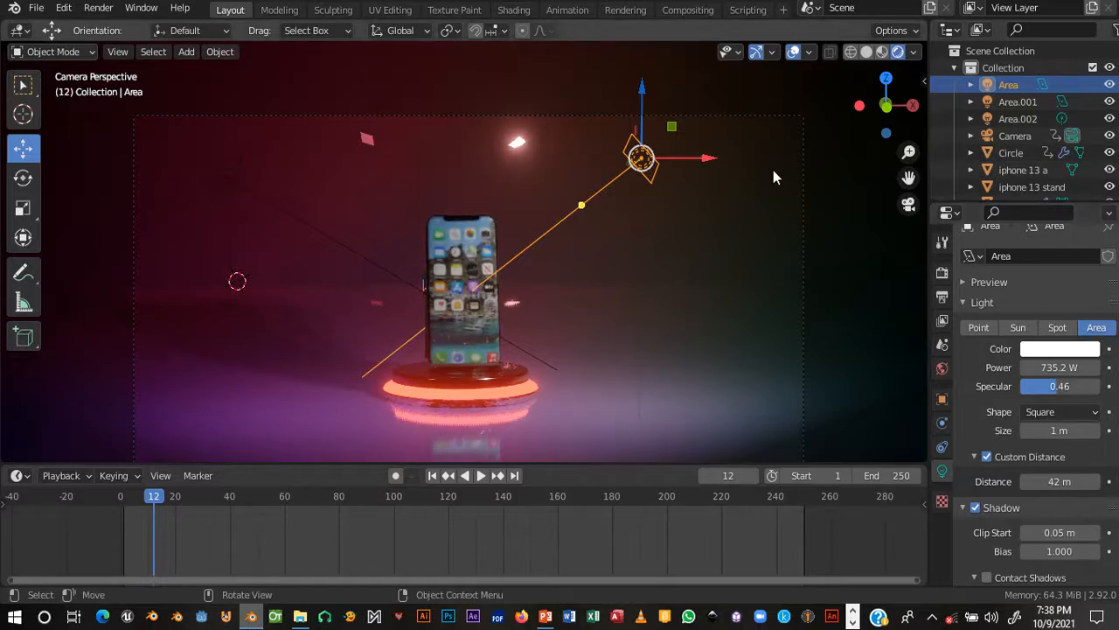
# - Select the backdrop, save the project, and view the phone on its stand up close from the front
pyautogui.scroll(-2, 508, 149)
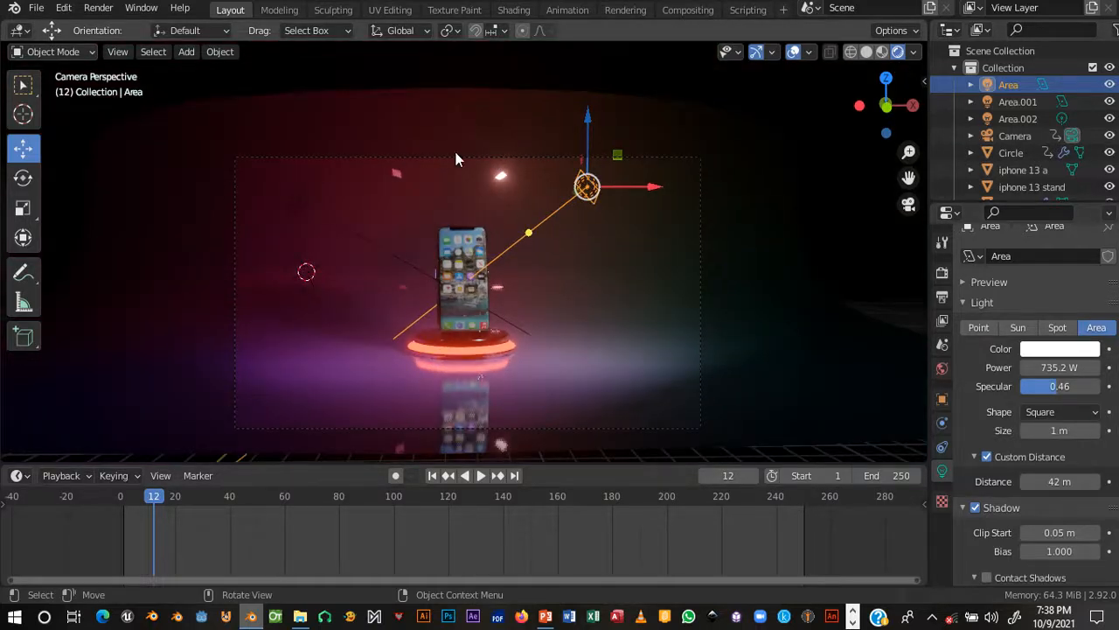
pyautogui.click(569, 194)
pyautogui.moveTo(568, 194); pyautogui.dragTo(650, 214, button='middle')
pyautogui.hotkey('ctrl', 's')
pyautogui.moveTo(686, 255); pyautogui.dragTo(554, 376, button='middle')
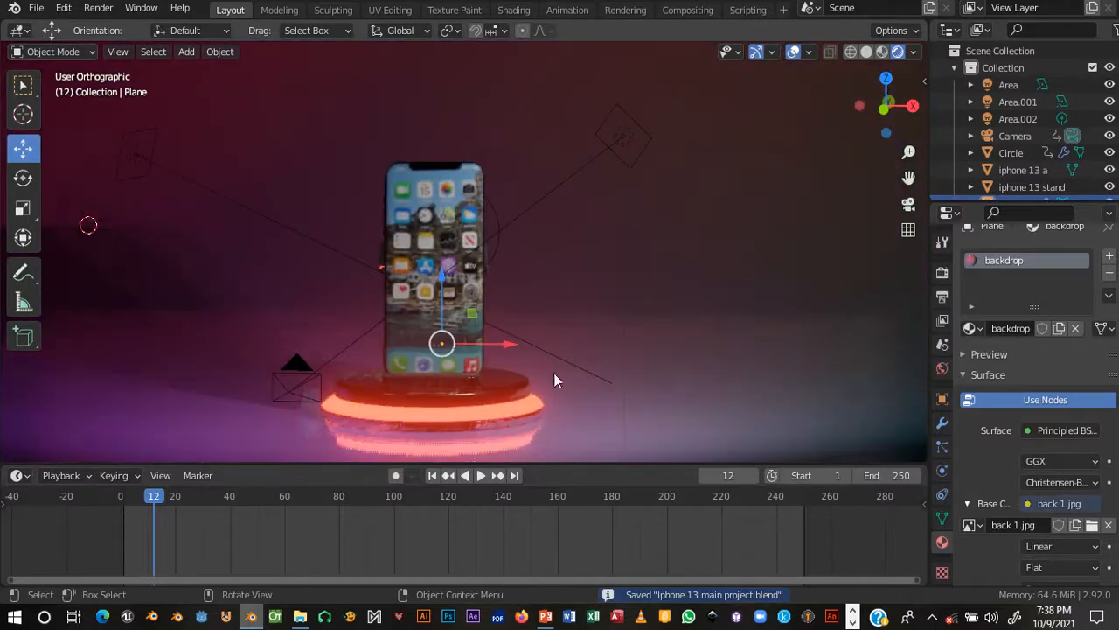
# - Switch to the PowerPoint presentation and review slides 117 to 121 on three-point lighting, light positioning and adding HDR light
pyautogui.click(546, 617)
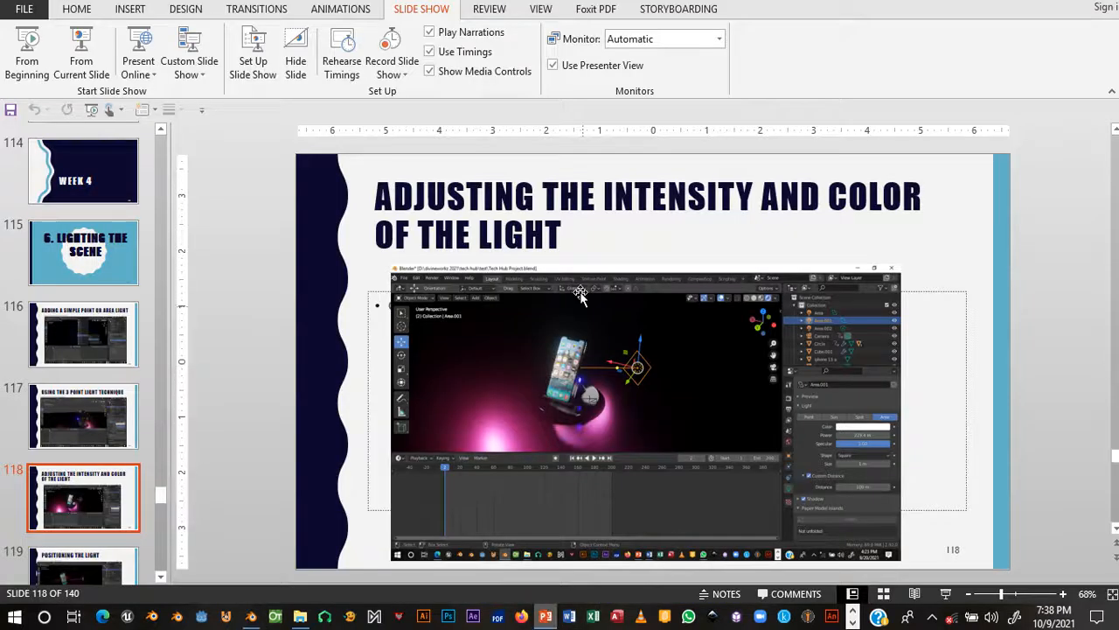
pyautogui.click(76, 454)
pyautogui.scroll(-2, 75, 453)
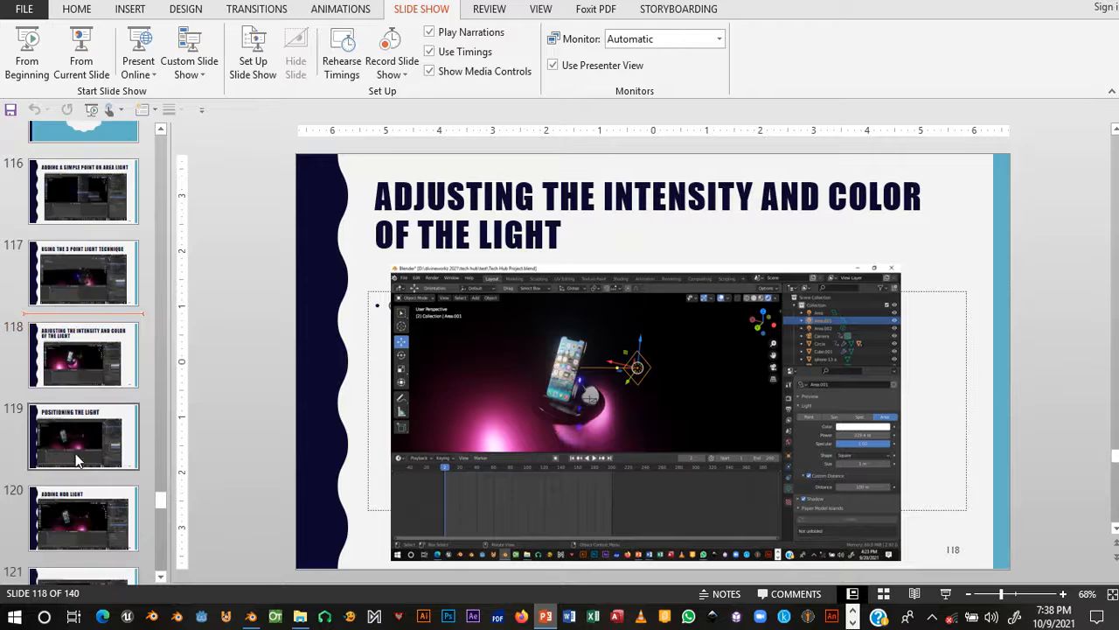
pyautogui.press('Down')
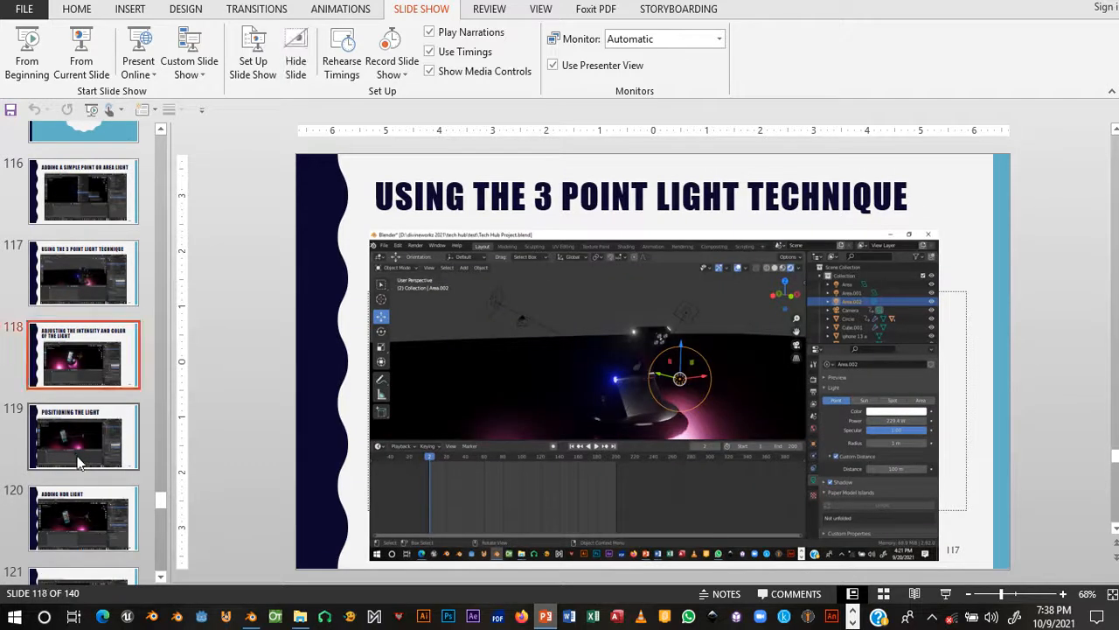
pyautogui.click(80, 444)
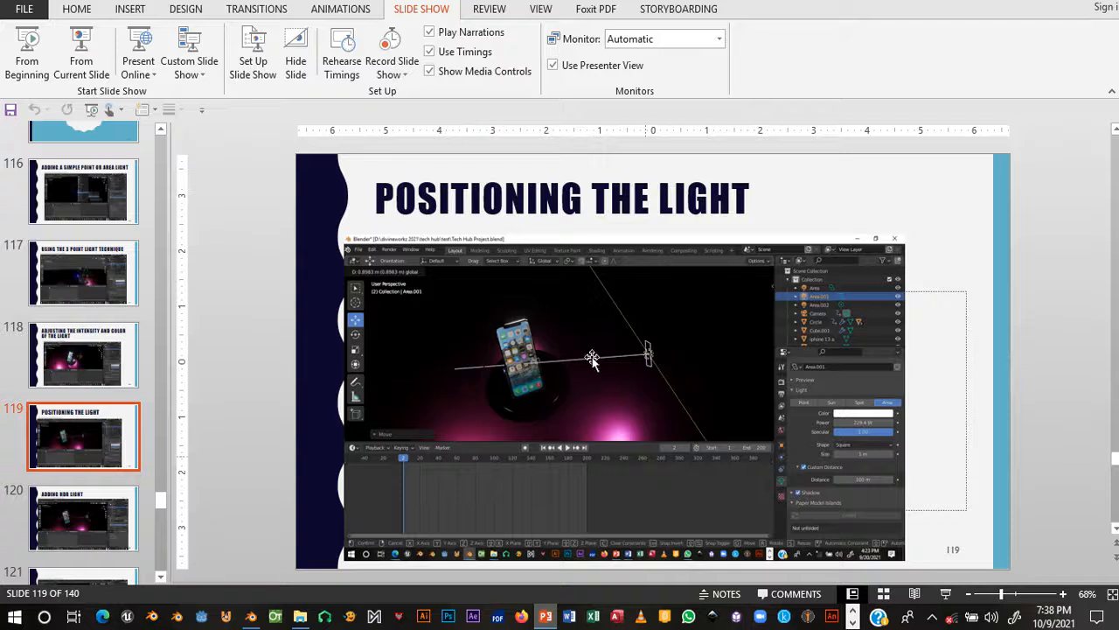
pyautogui.click(57, 537)
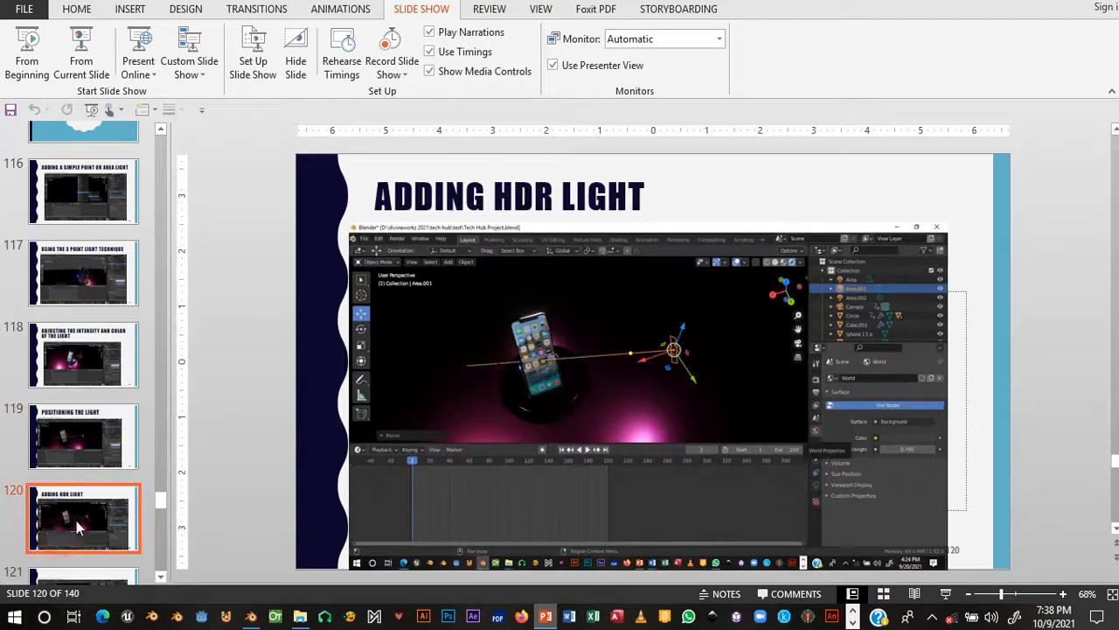
pyautogui.scroll(-2, 105, 407)
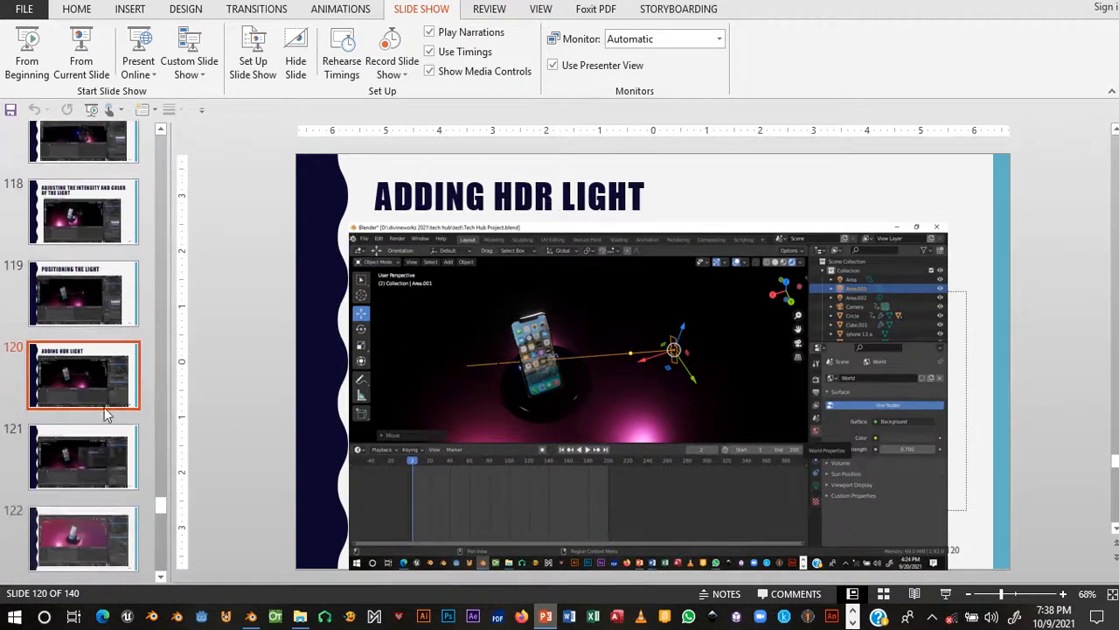
pyautogui.click(95, 453)
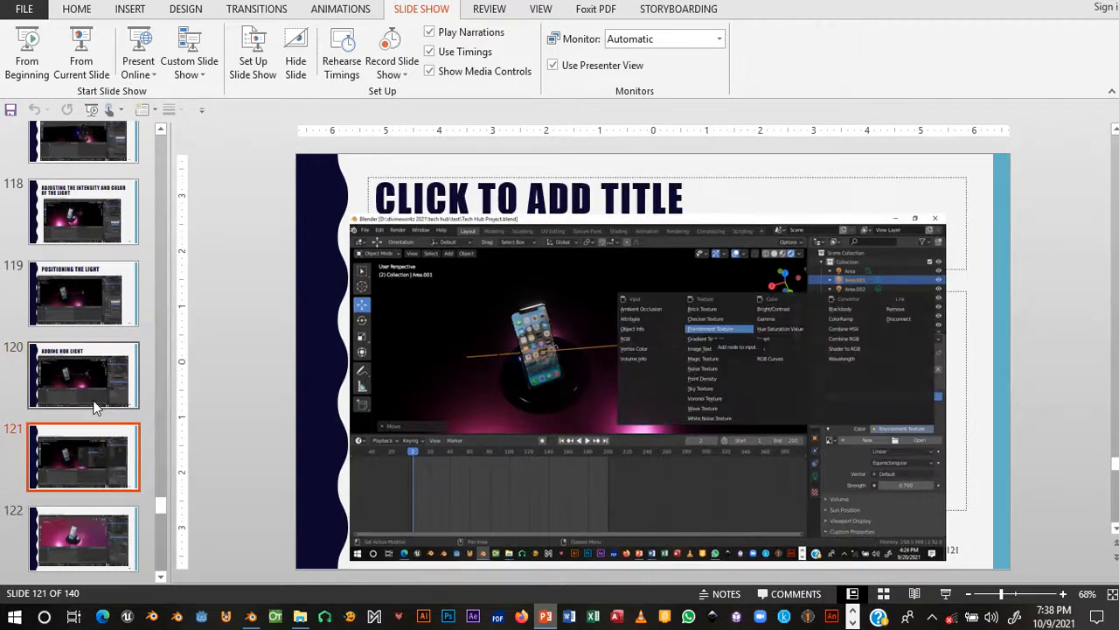
pyautogui.click(96, 404)
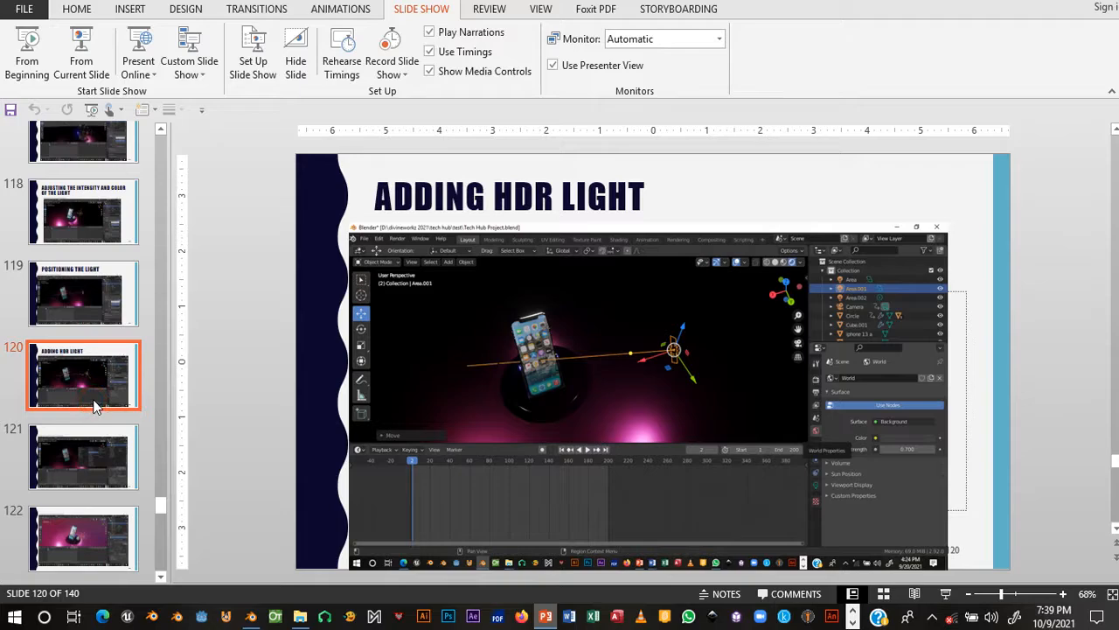
# - Return to Blender and assign an Environment Texture to the world background's color
pyautogui.click(251, 616)
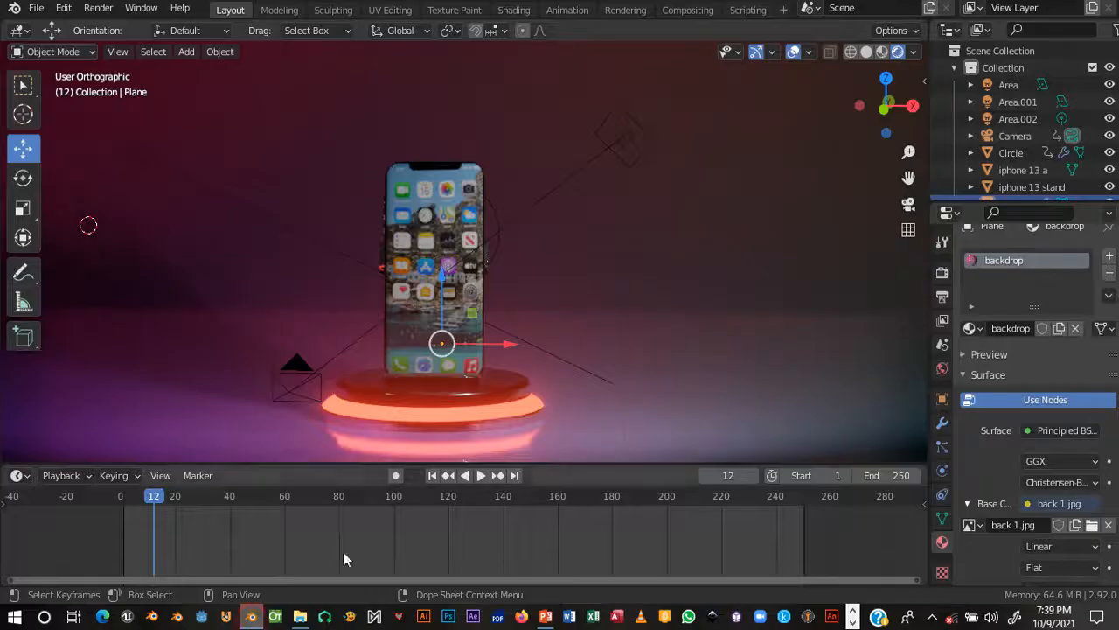
pyautogui.moveTo(515, 201); pyautogui.dragTo(564, 238, button='middle')
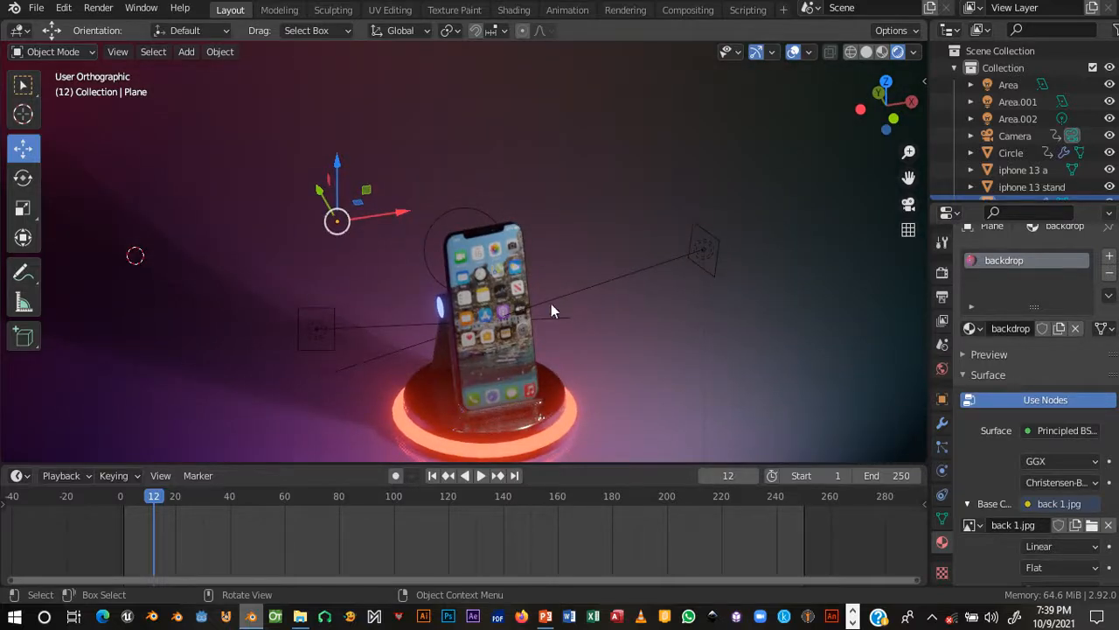
pyautogui.moveTo(572, 297); pyautogui.dragTo(801, 348, button='middle')
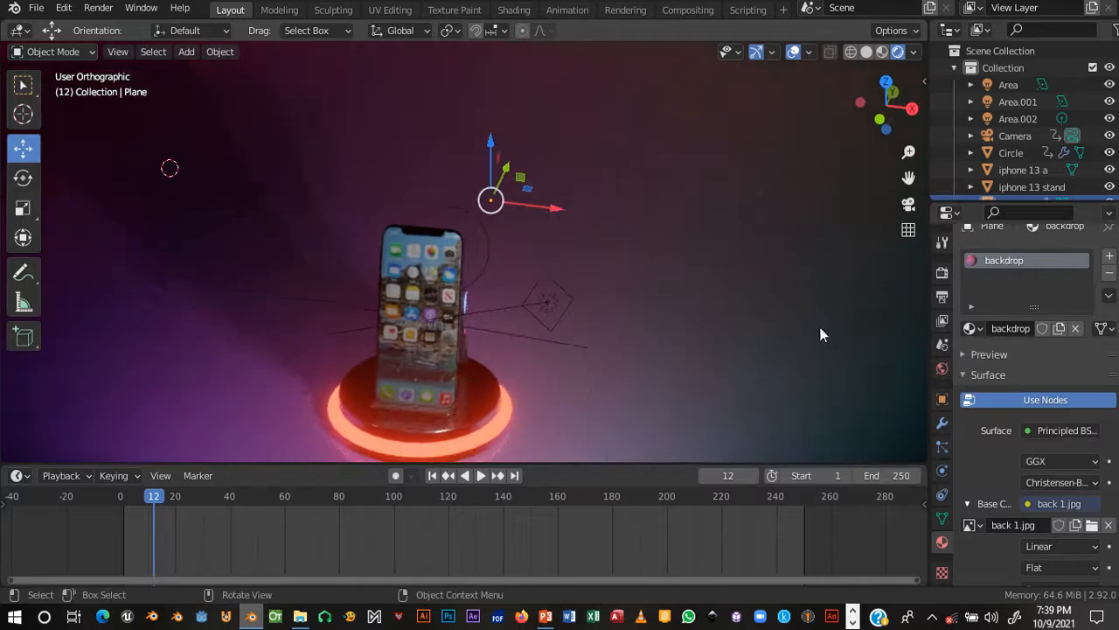
pyautogui.click(943, 368)
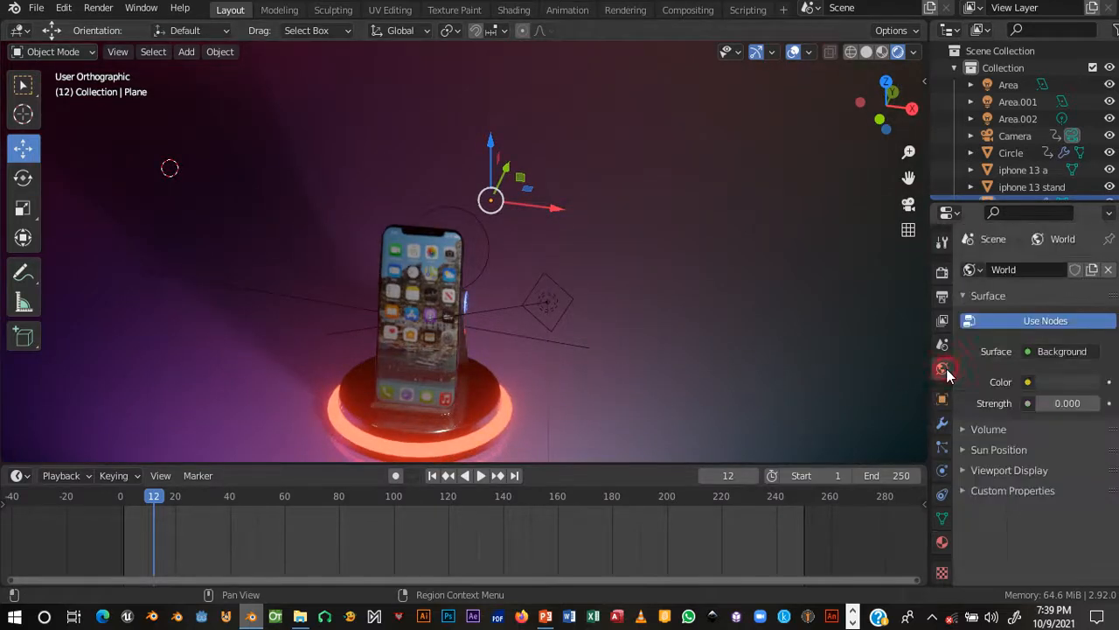
pyautogui.click(1028, 383)
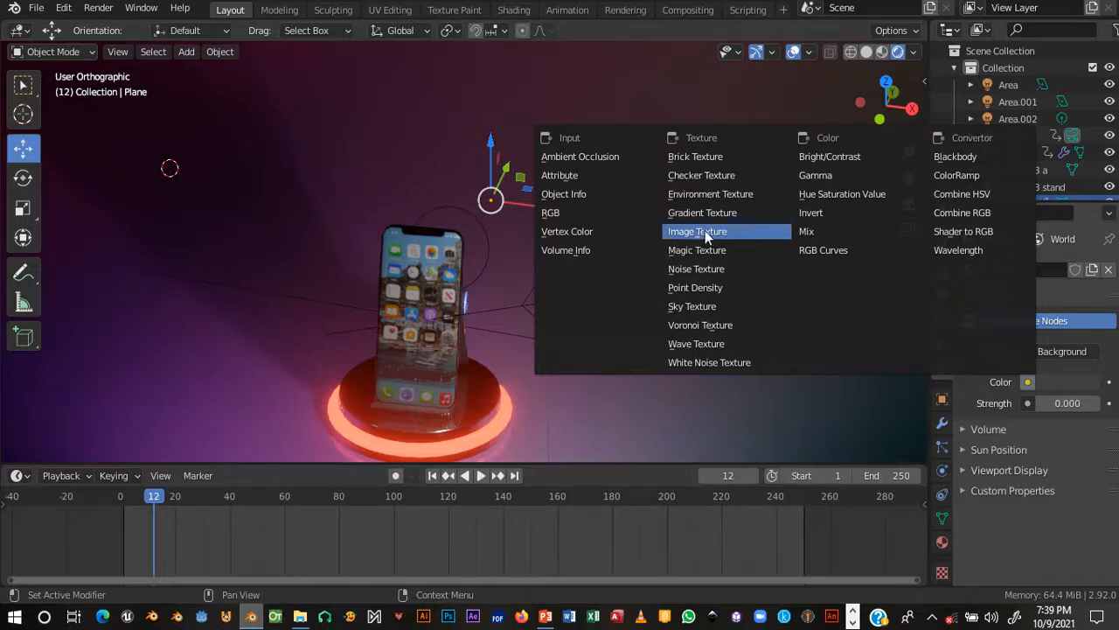
pyautogui.click(1075, 453)
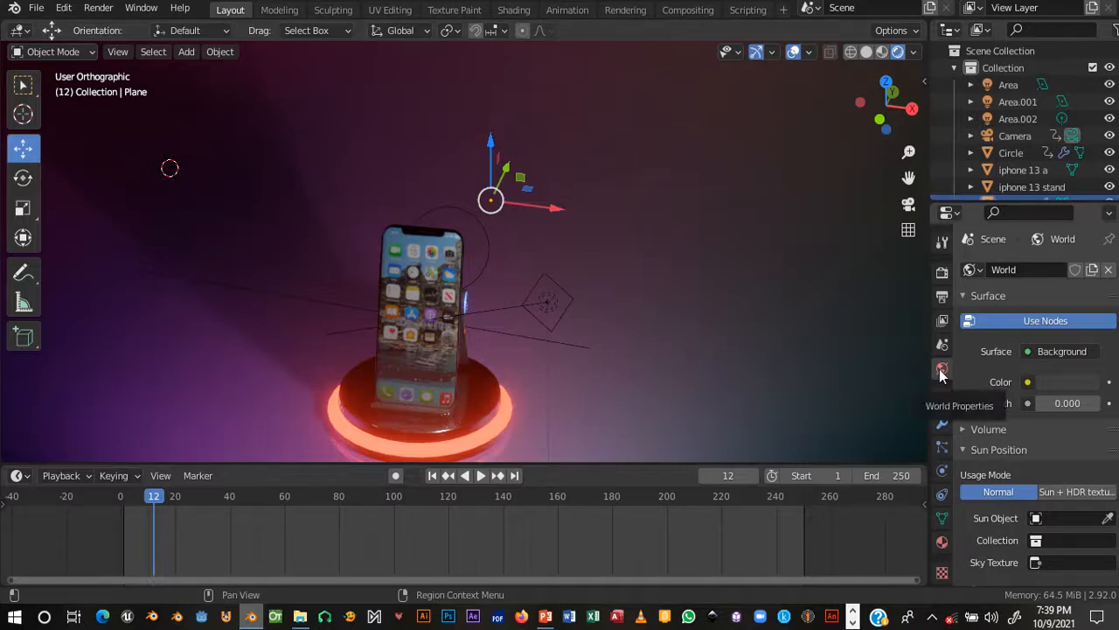
pyautogui.click(1028, 382)
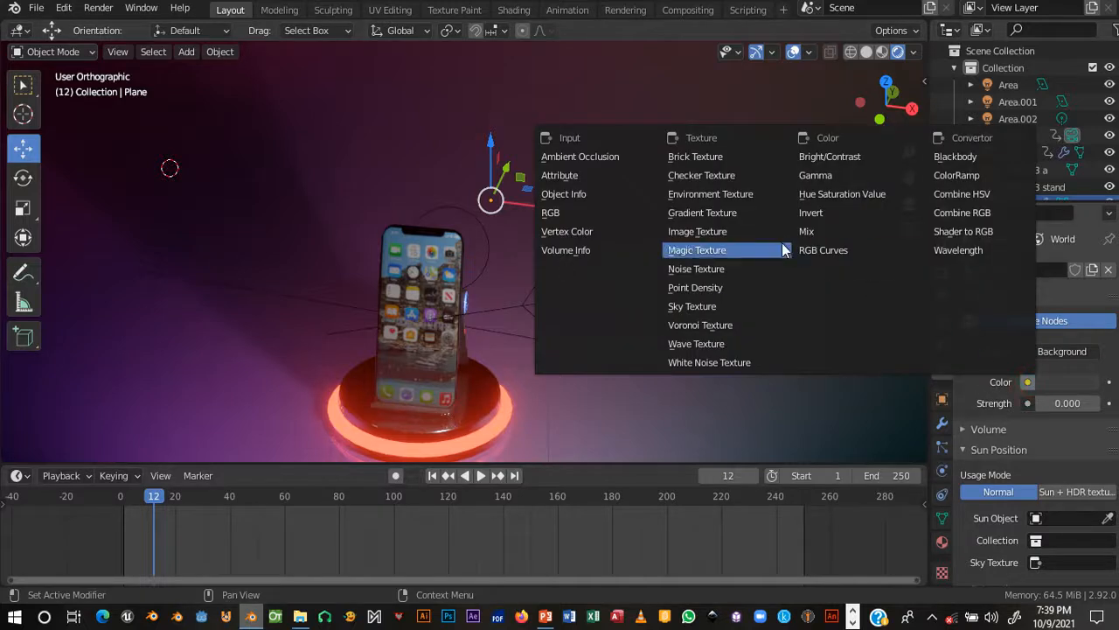
pyautogui.click(745, 194)
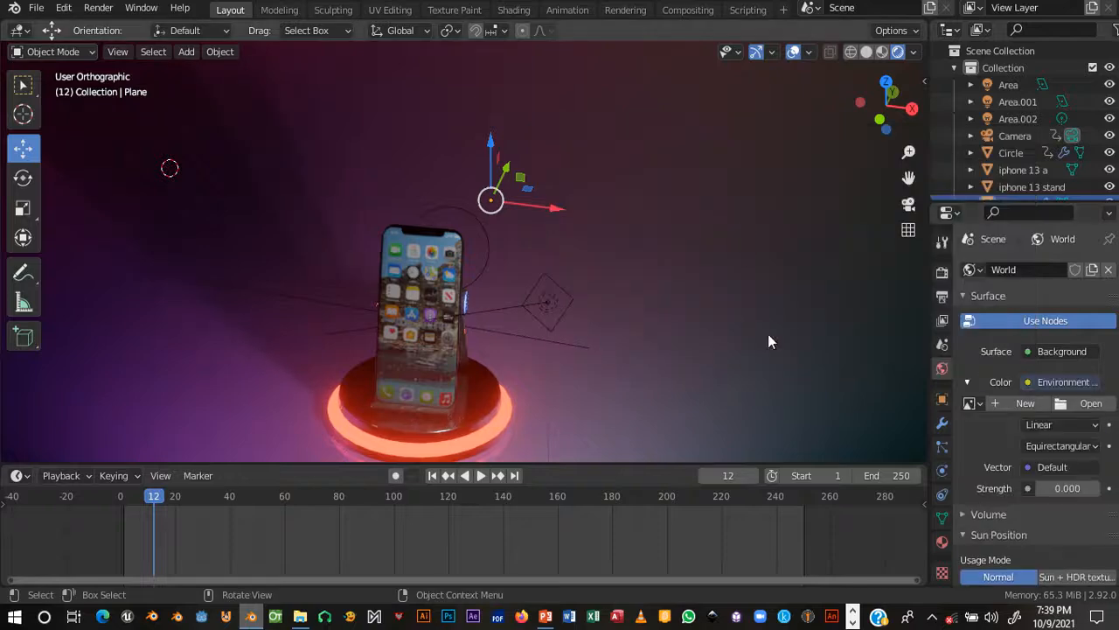
# - Load the kiara_4_mid-morning_4k HDR image from the main assets hdr folder into the world's environment texture
pyautogui.click(1078, 406)
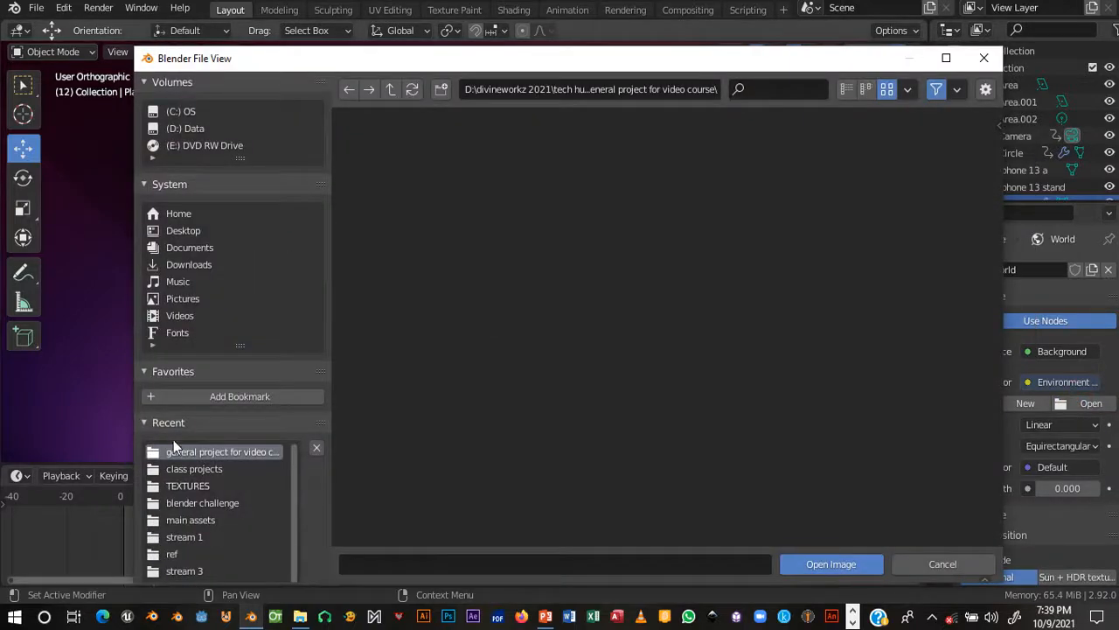
pyautogui.scroll(-1, 212, 516)
pyautogui.click(190, 503)
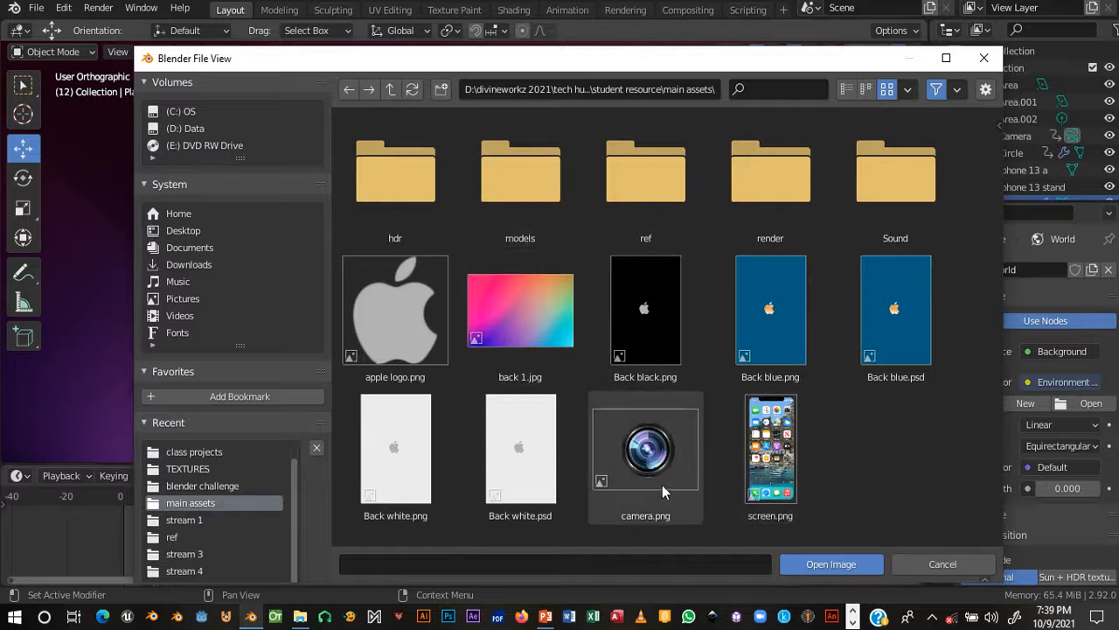
pyautogui.click(399, 173)
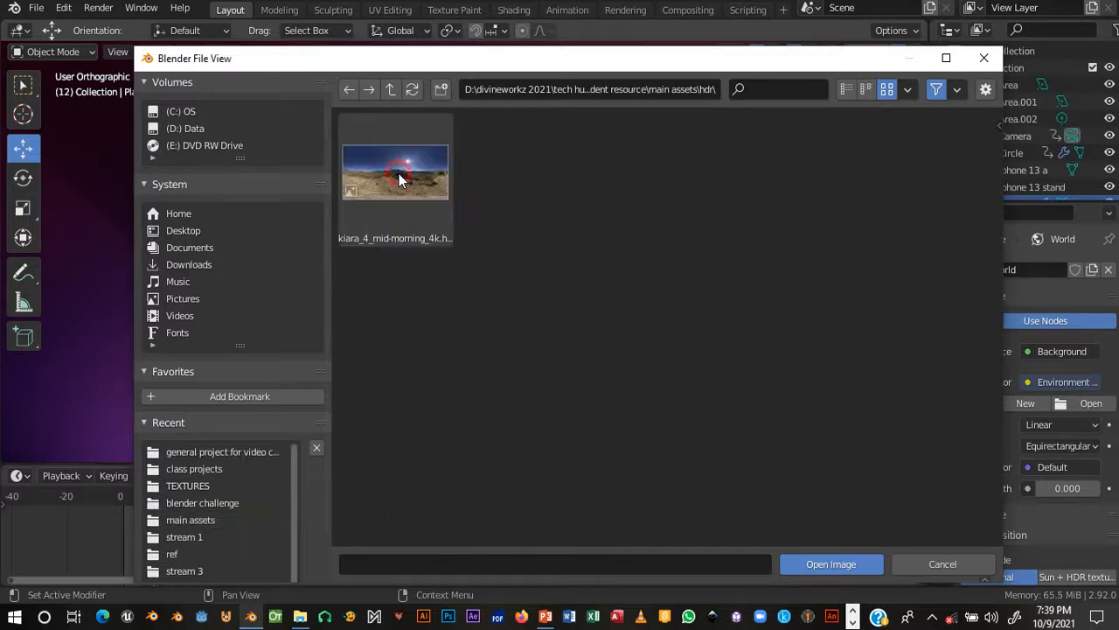
pyautogui.doubleClick(394, 182)
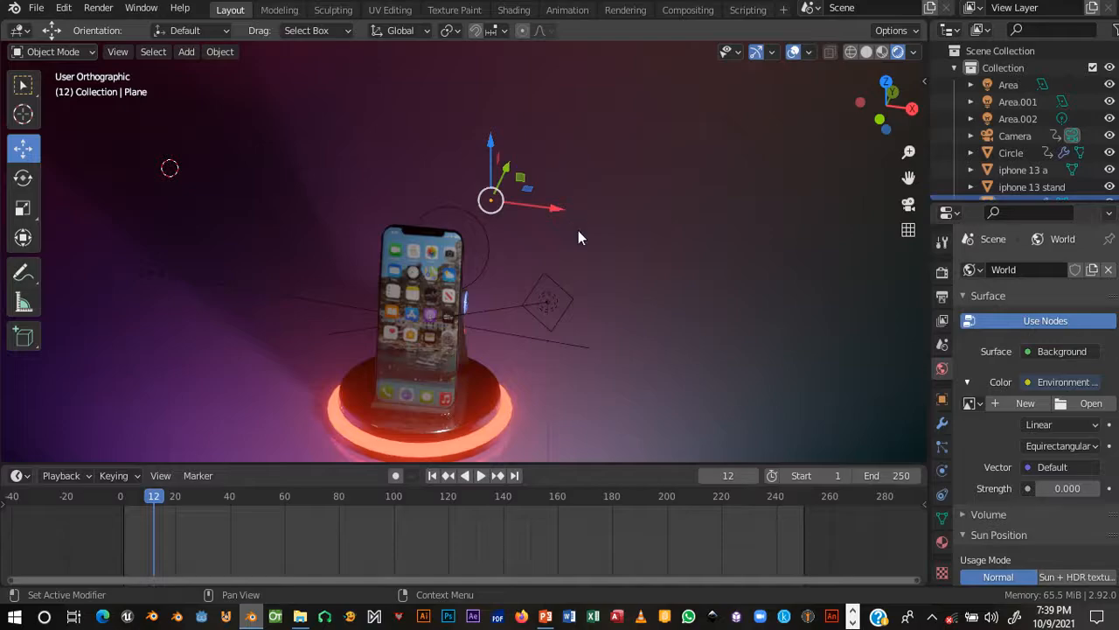
# - Raise the world background strength in small increments, starting with 0.100, with the whole backdrop in view
pyautogui.scroll(-12, 578, 230)
pyautogui.moveTo(578, 230); pyautogui.dragTo(584, 264, button='middle')
pyautogui.scroll(4, 616, 202)
pyautogui.scroll(3, 574, 187)
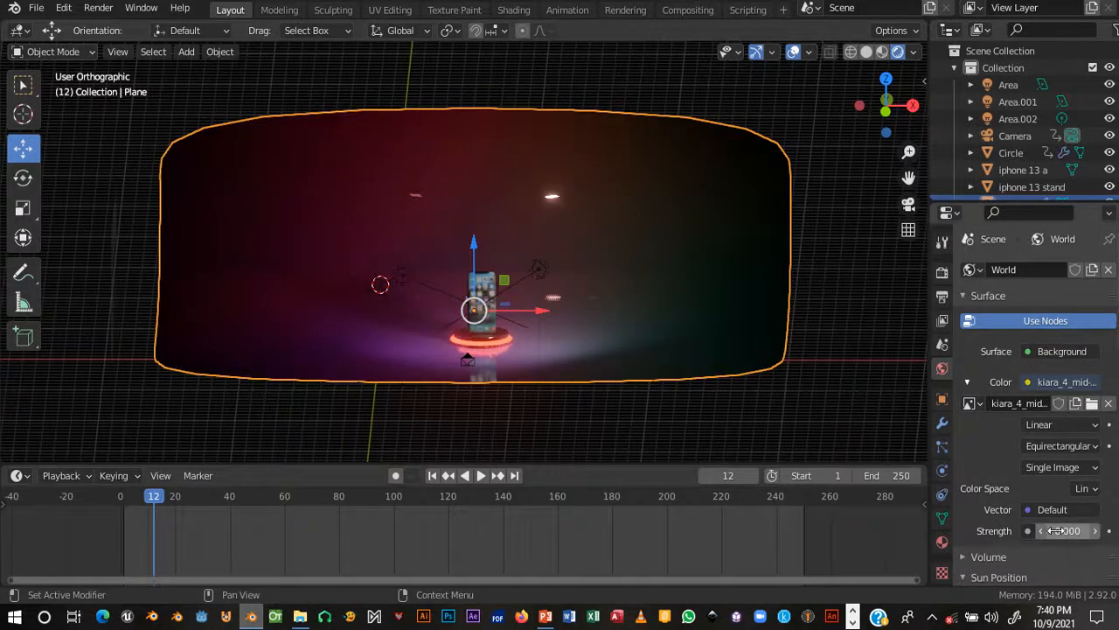
pyautogui.click(1099, 532)
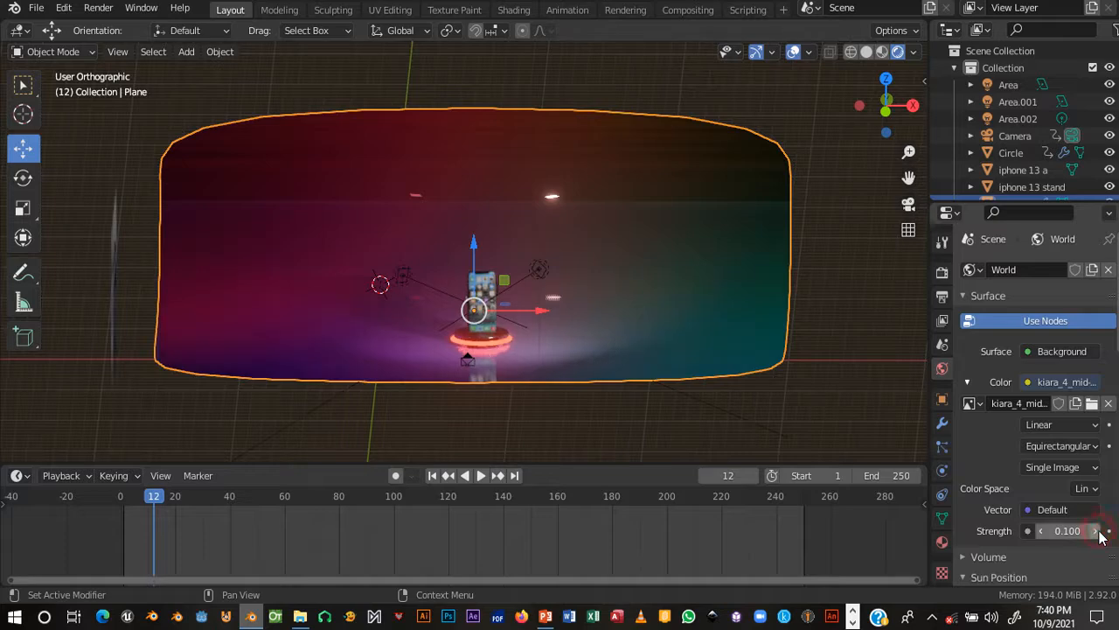
pyautogui.click(1098, 532)
# - Switch to the Animation workspace and examine the HDR surroundings and lighting from the front, sky, side and rear of the phone
pyautogui.moveTo(643, 310); pyautogui.dragTo(629, 105, button='middle')
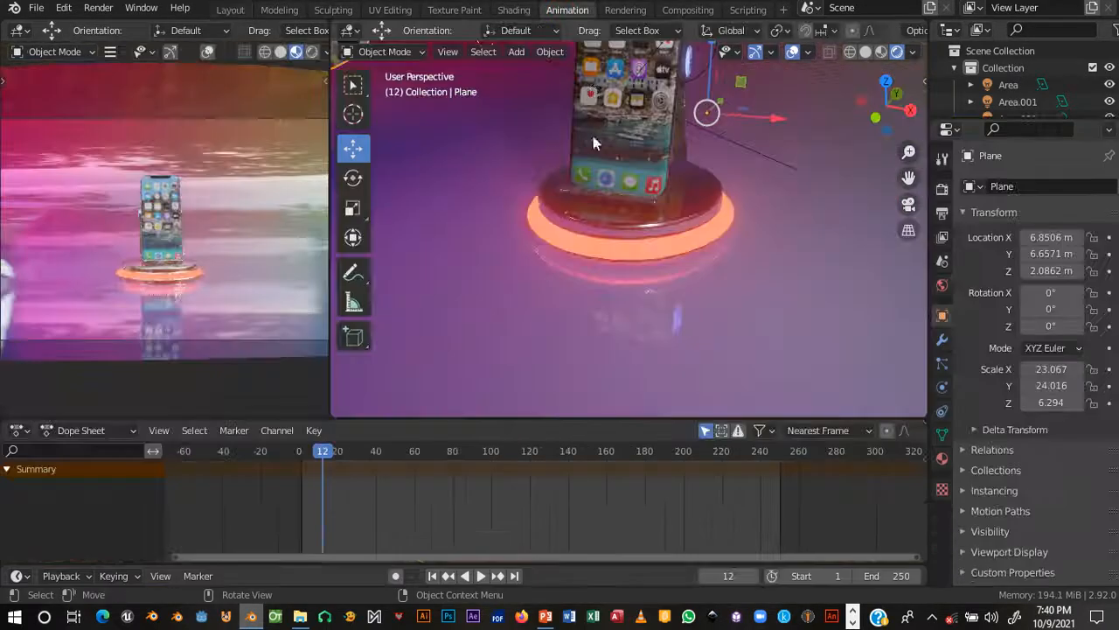
pyautogui.moveTo(548, 202); pyautogui.dragTo(614, 266, button='middle')
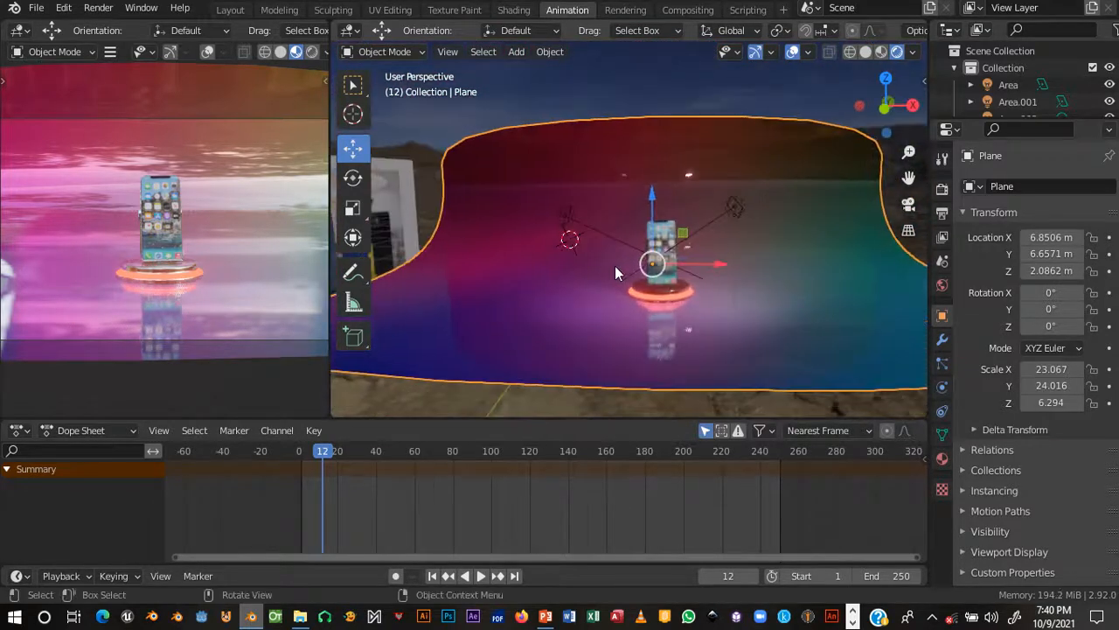
pyautogui.scroll(4, 617, 266)
pyautogui.scroll(-5, 724, 248)
pyautogui.moveTo(714, 243); pyautogui.dragTo(735, 238, button='middle')
pyautogui.moveTo(623, 256); pyautogui.dragTo(657, 414, button='middle')
pyautogui.scroll(3, 608, 214)
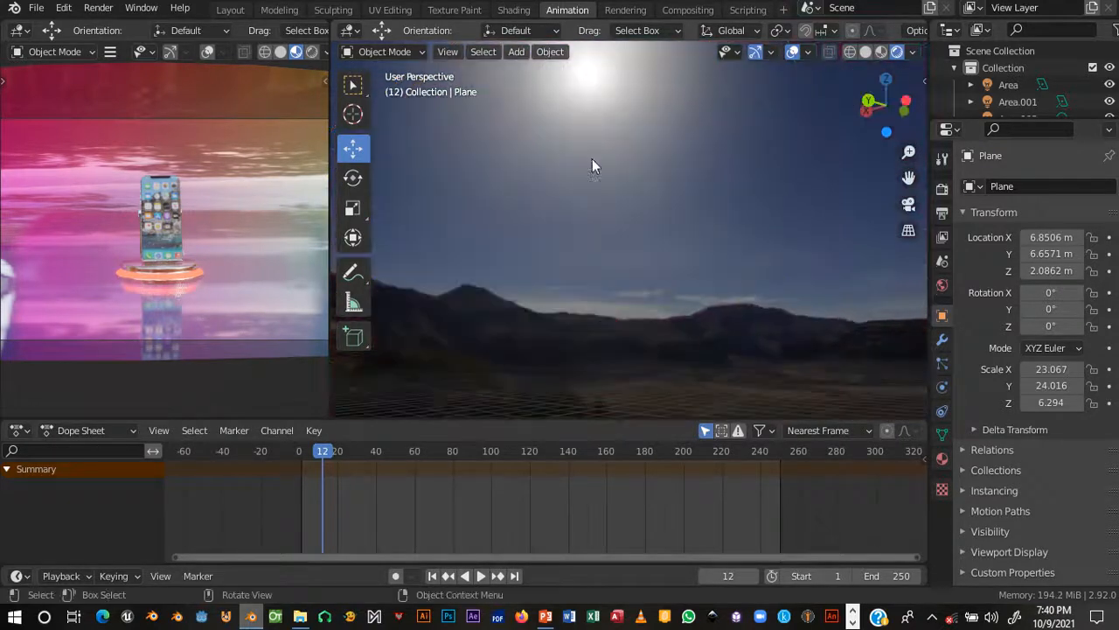
pyautogui.moveTo(590, 107); pyautogui.dragTo(609, 291, button='middle')
pyautogui.scroll(5, 610, 291)
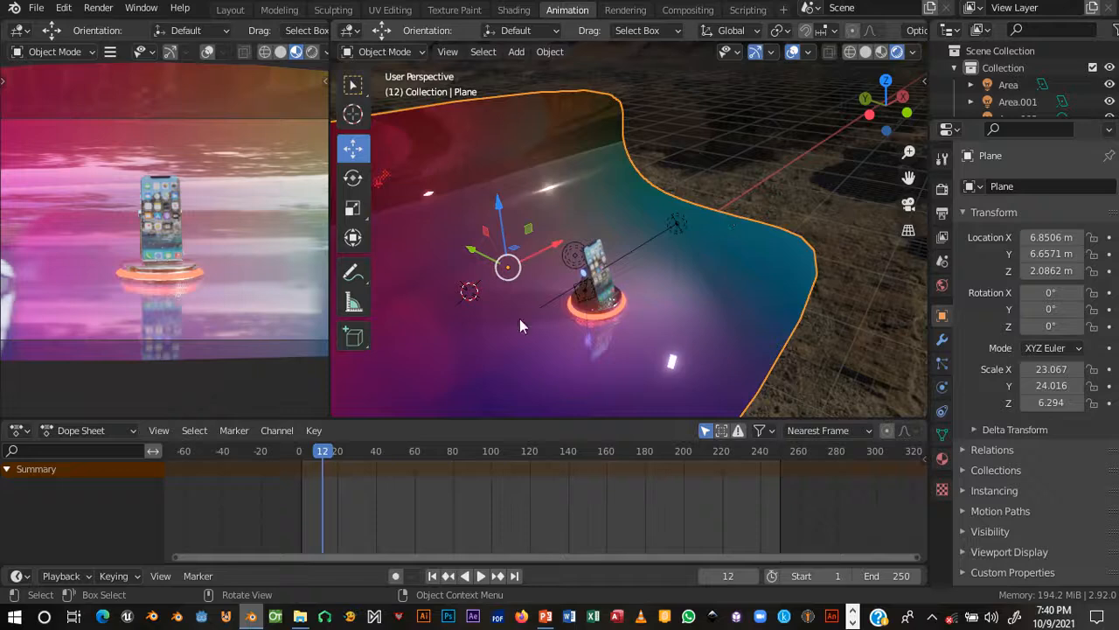
pyautogui.moveTo(593, 258); pyautogui.dragTo(688, 157, button='middle')
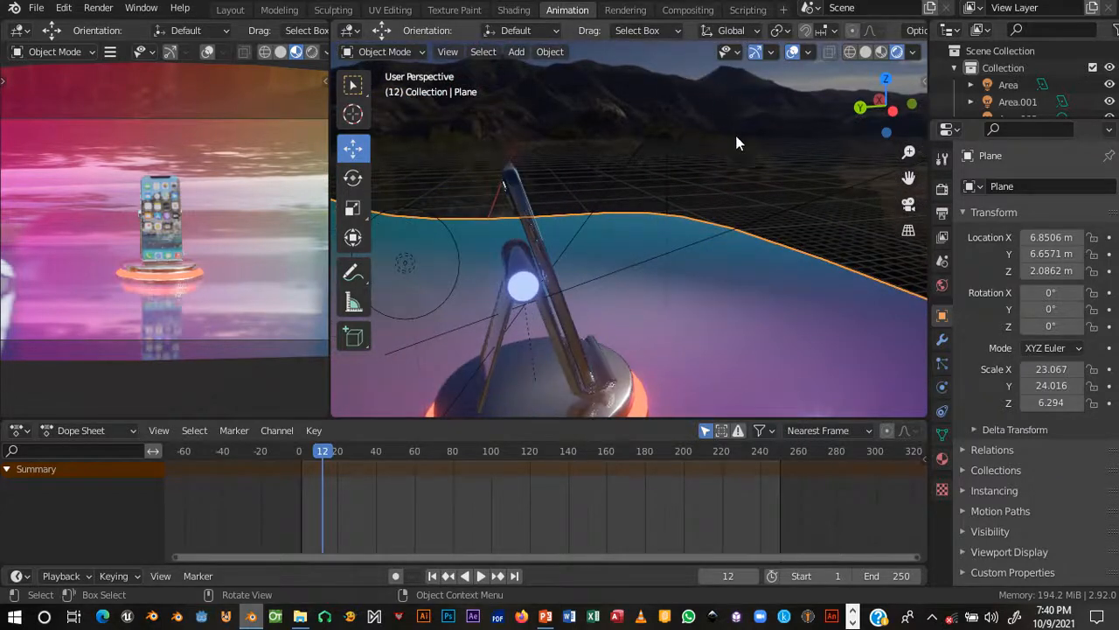
pyautogui.scroll(-2, 726, 140)
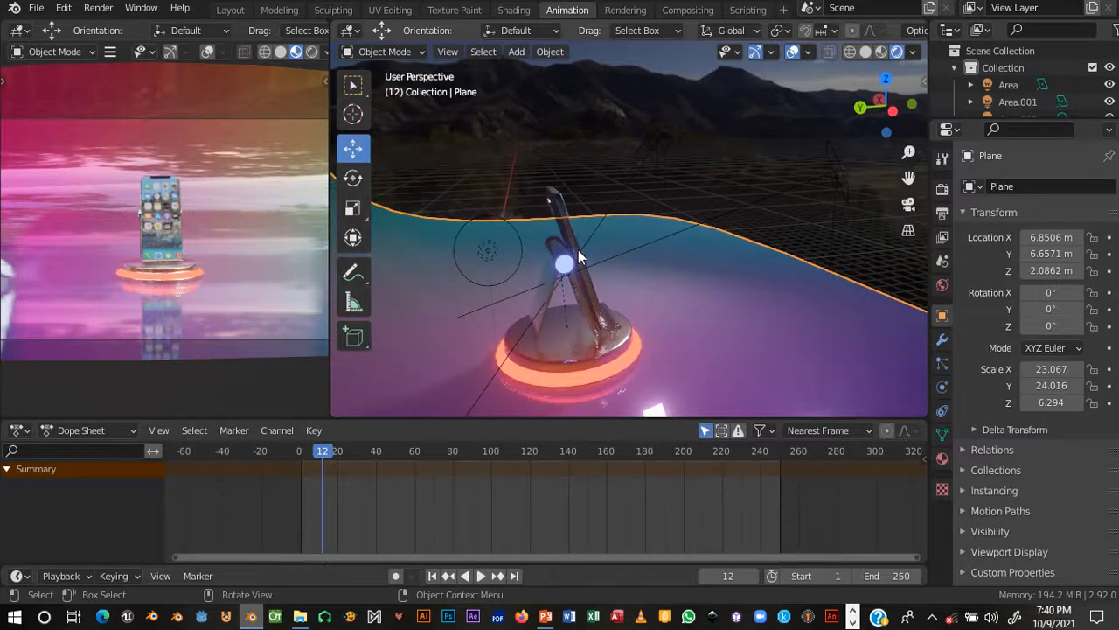
# - Raise the world background strength to 0.500 and examine the lighting on the back and side of the phone
pyautogui.scroll(5, 573, 258)
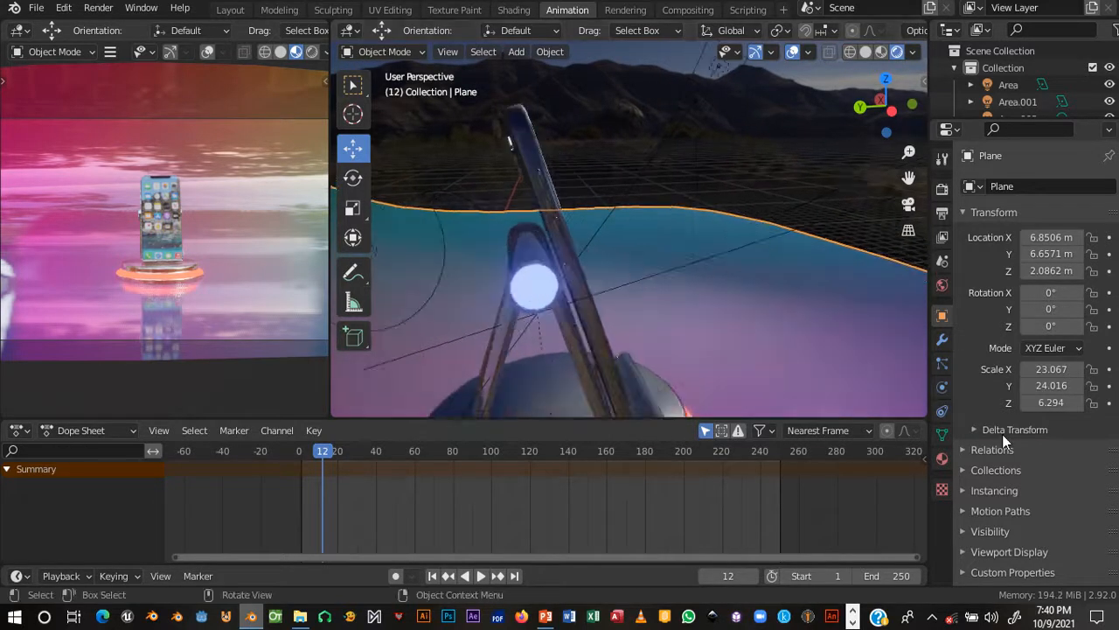
pyautogui.click(942, 285)
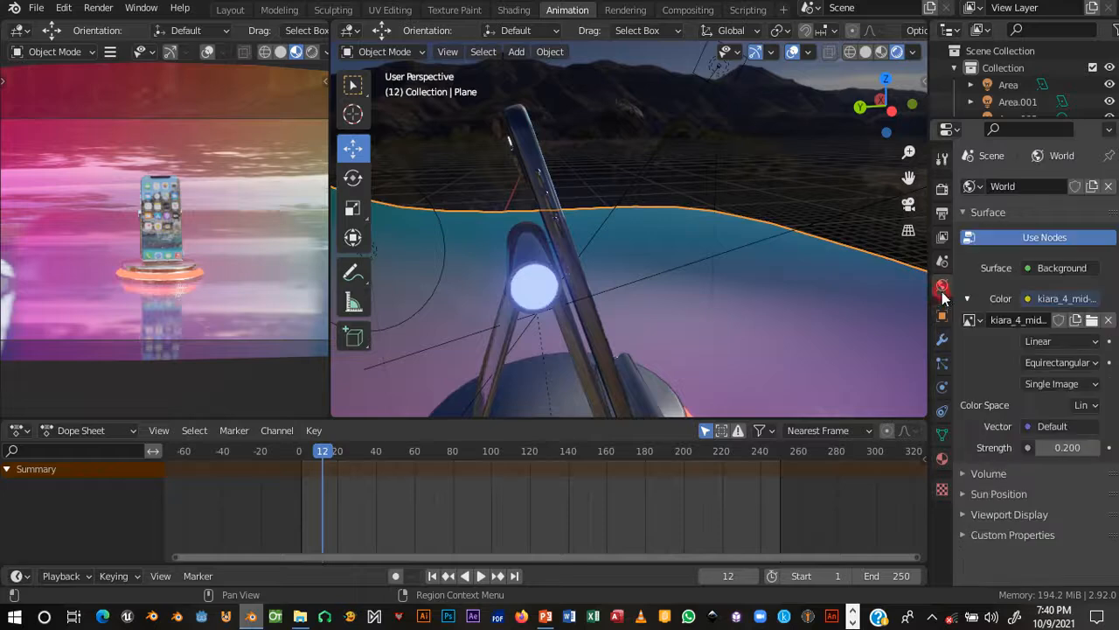
pyautogui.click(1096, 447)
pyautogui.click(1095, 448)
pyautogui.click(1094, 447)
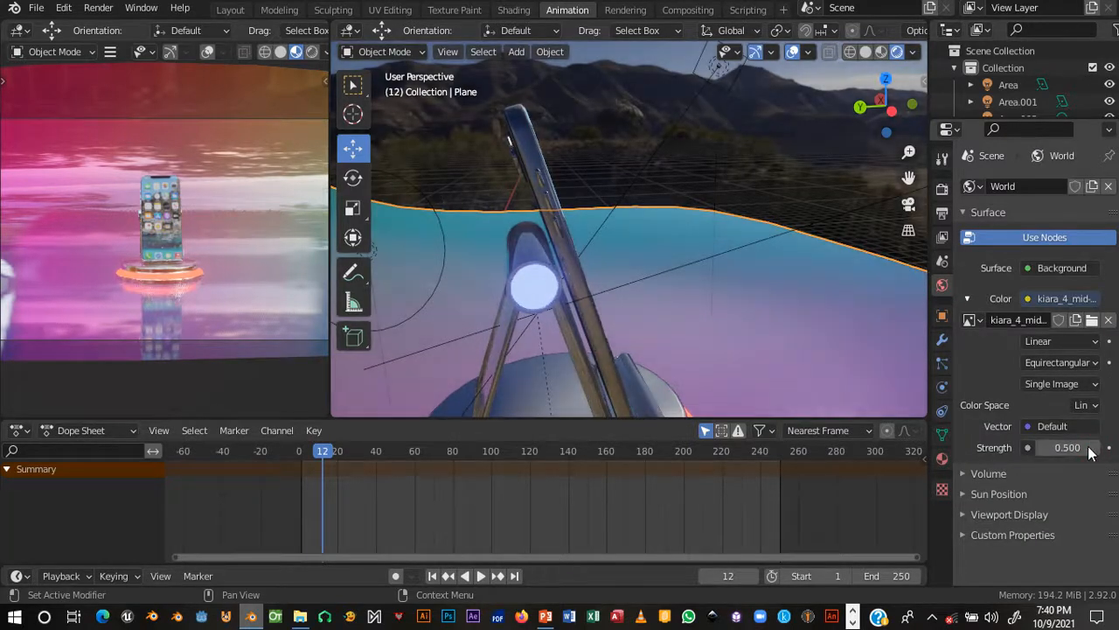
pyautogui.moveTo(638, 283); pyautogui.dragTo(614, 308, button='middle')
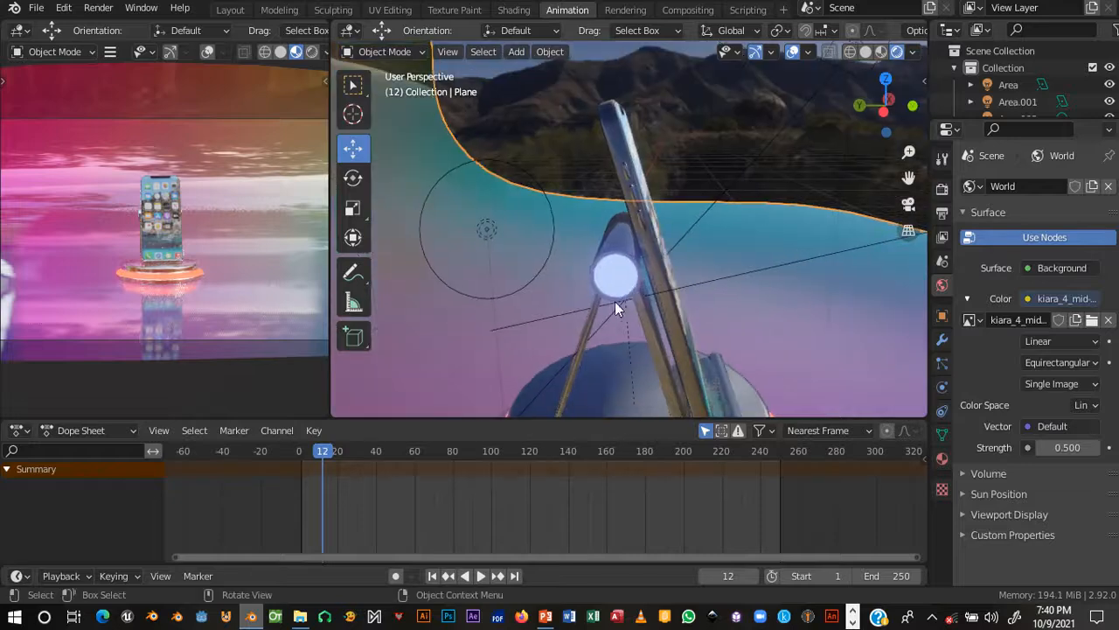
# - Lower the world background strength to 0.100 and check the lighting from the phone's screen side
pyautogui.click(1045, 446)
pyautogui.click(1044, 446)
pyautogui.click(1045, 446)
pyautogui.click(1045, 446)
pyautogui.moveTo(621, 270)
pyautogui.mouseDown(button='middle')
pyautogui.moveTo(679, 270)
pyautogui.moveTo(620, 273)
pyautogui.mouseUp(button='middle')
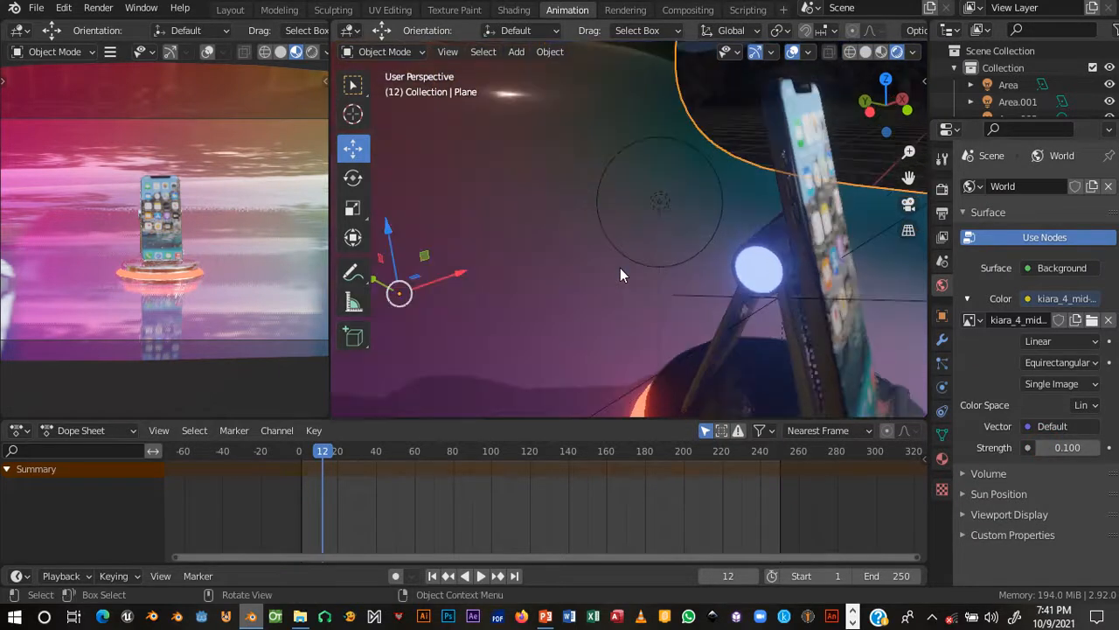
# - Set the world background strength to 0.200 and frame the phone closely through the camera
pyautogui.click(1098, 446)
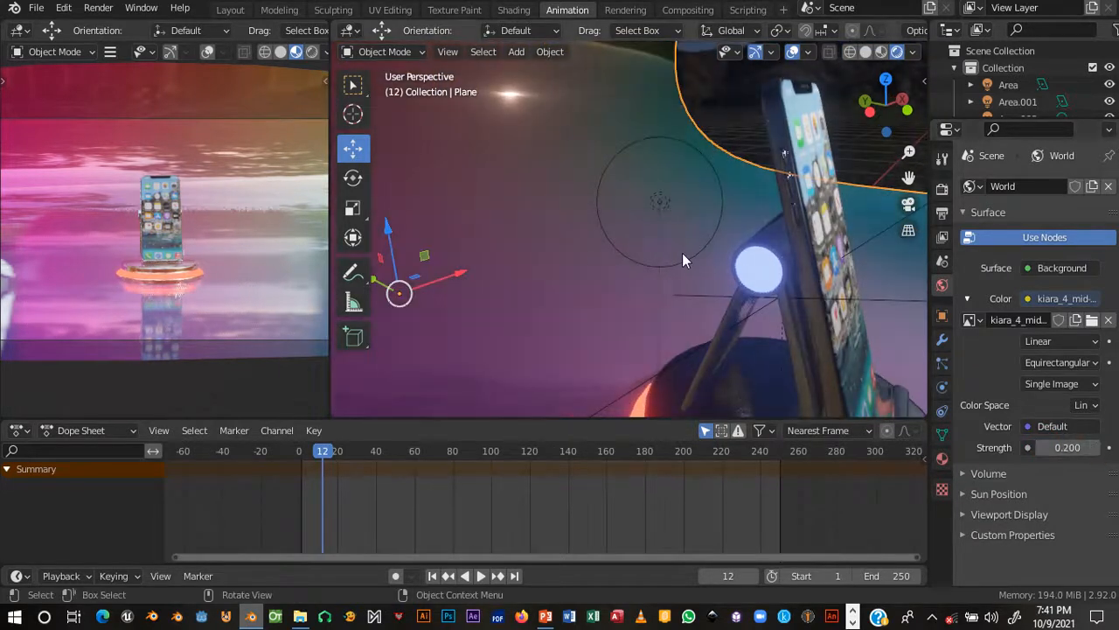
pyautogui.moveTo(579, 252); pyautogui.dragTo(550, 254, button='middle')
pyautogui.press('KP_0')
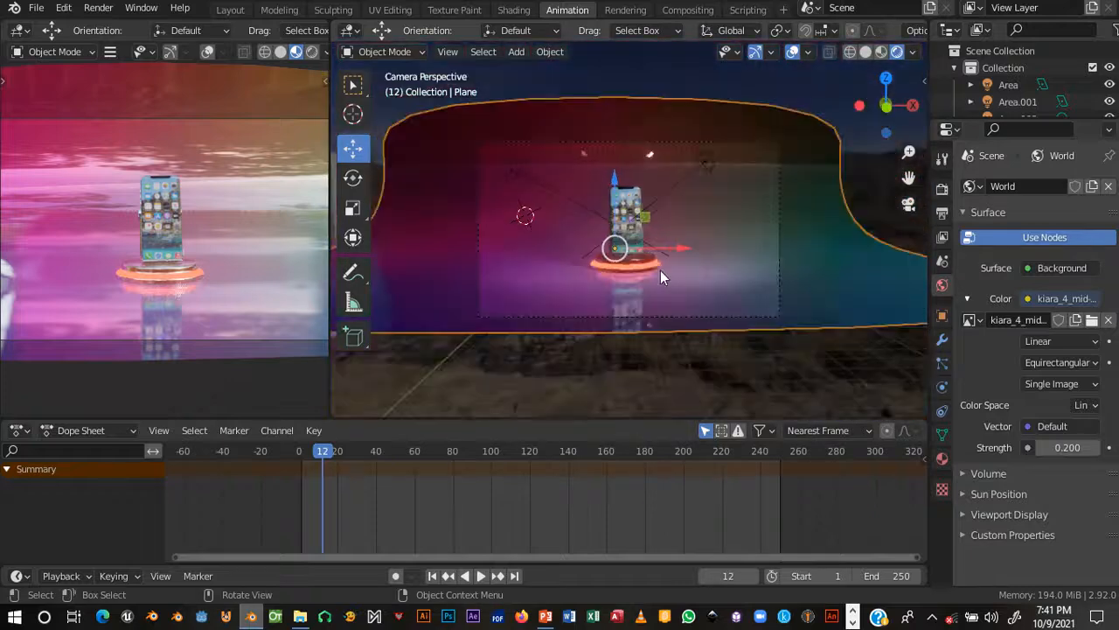
pyautogui.scroll(1, 639, 222)
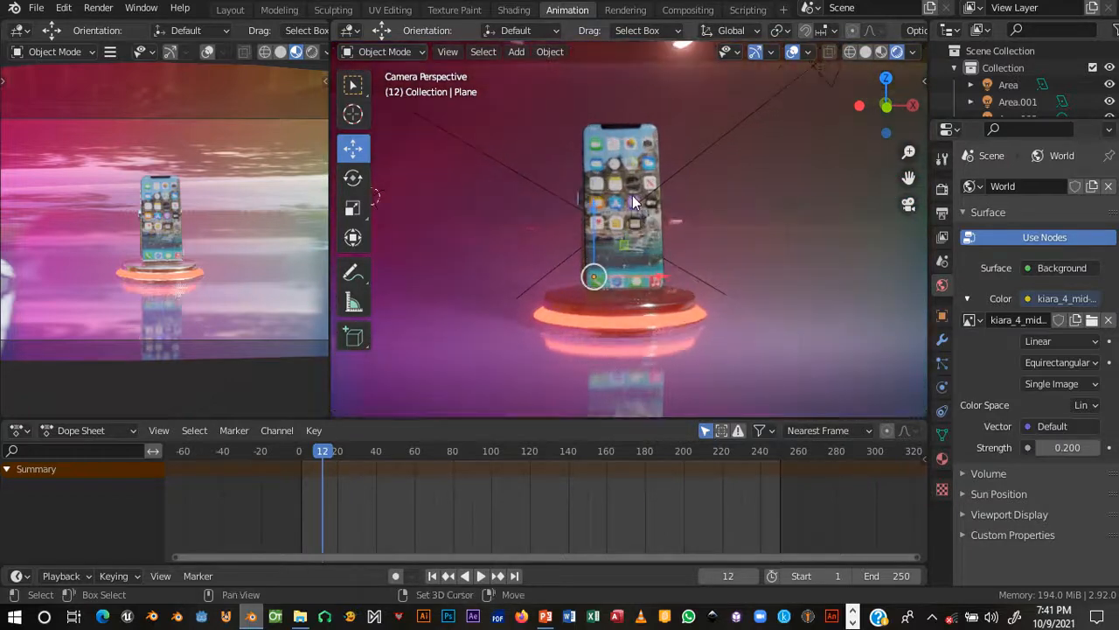
pyautogui.keyDown('shift'); pyautogui.moveTo(628, 201); pyautogui.dragTo(597, 201, button='middle'); pyautogui.keyUp('shift')
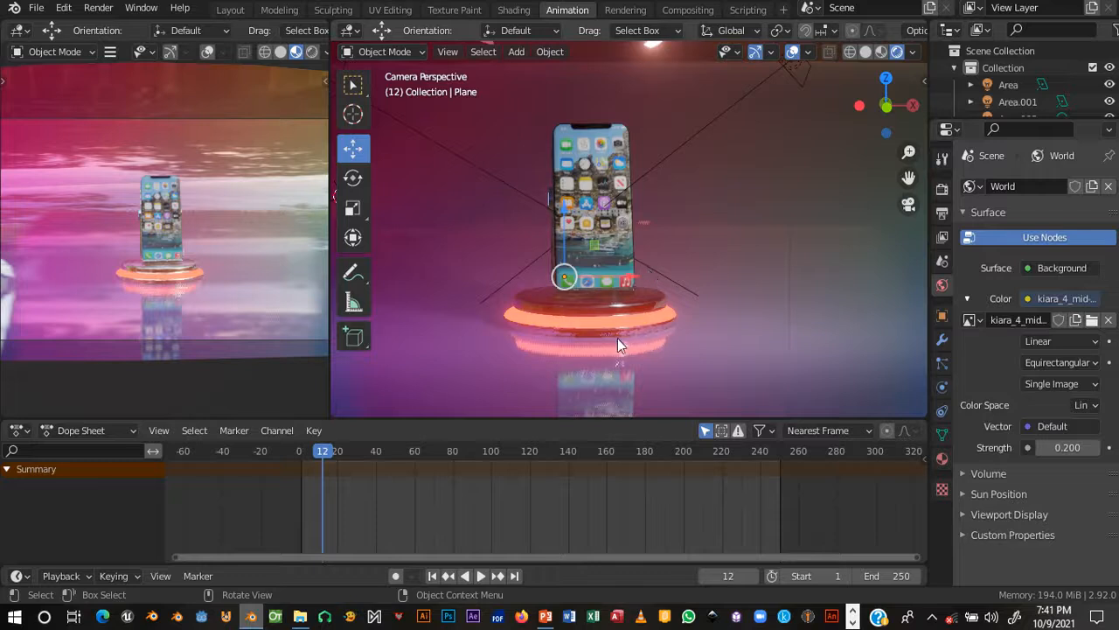
# - Play the animation and set the world background strength to 0.100 while checking the lighting
pyautogui.press('space')
pyautogui.click(1041, 446)
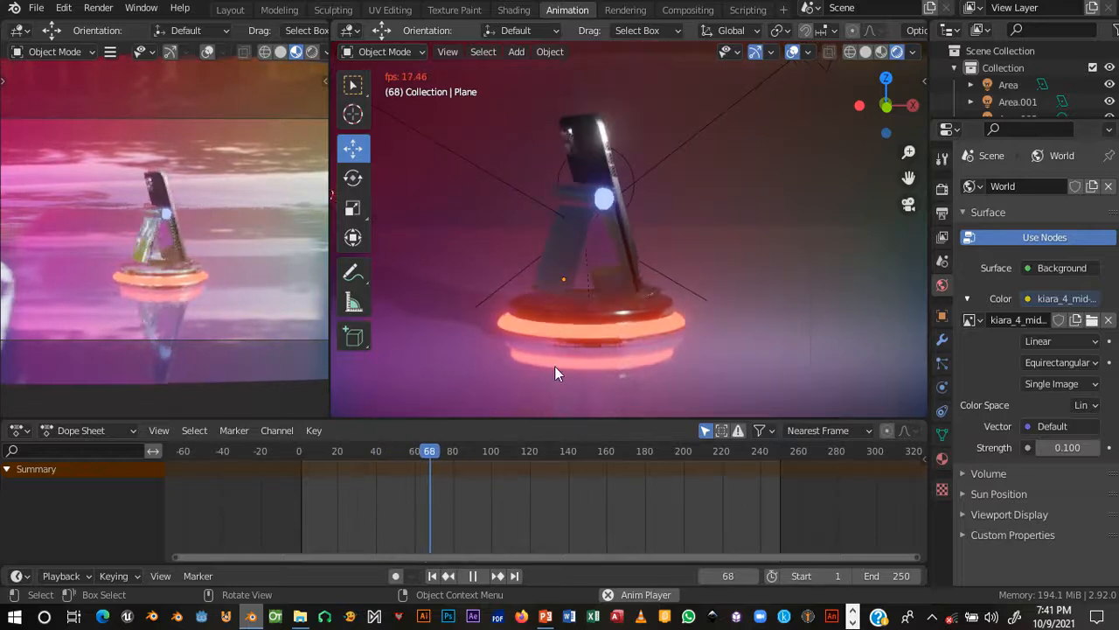
pyautogui.press('space')
# - Play the animation from its start through the camera, save the project, and return the playhead to frame 2
pyautogui.click(301, 458)
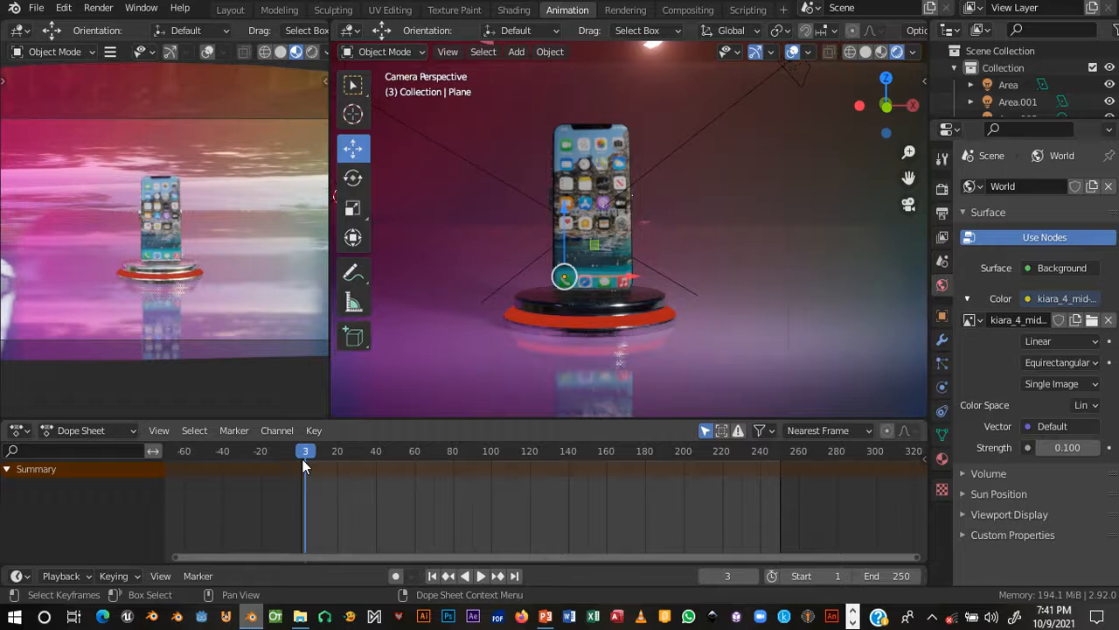
pyautogui.press('space')
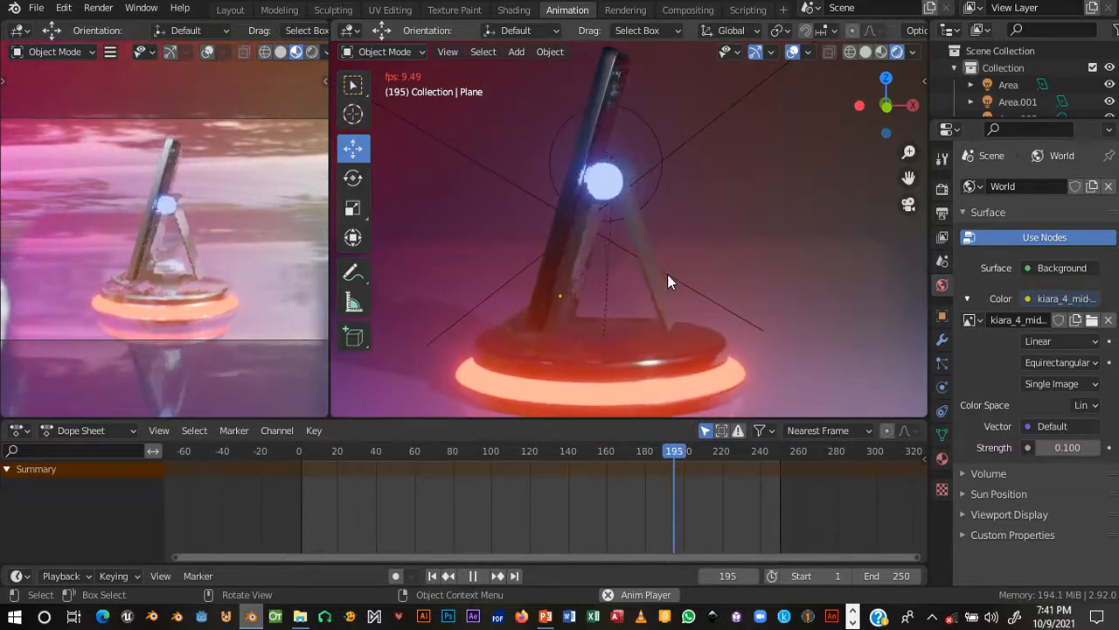
pyautogui.press('space')
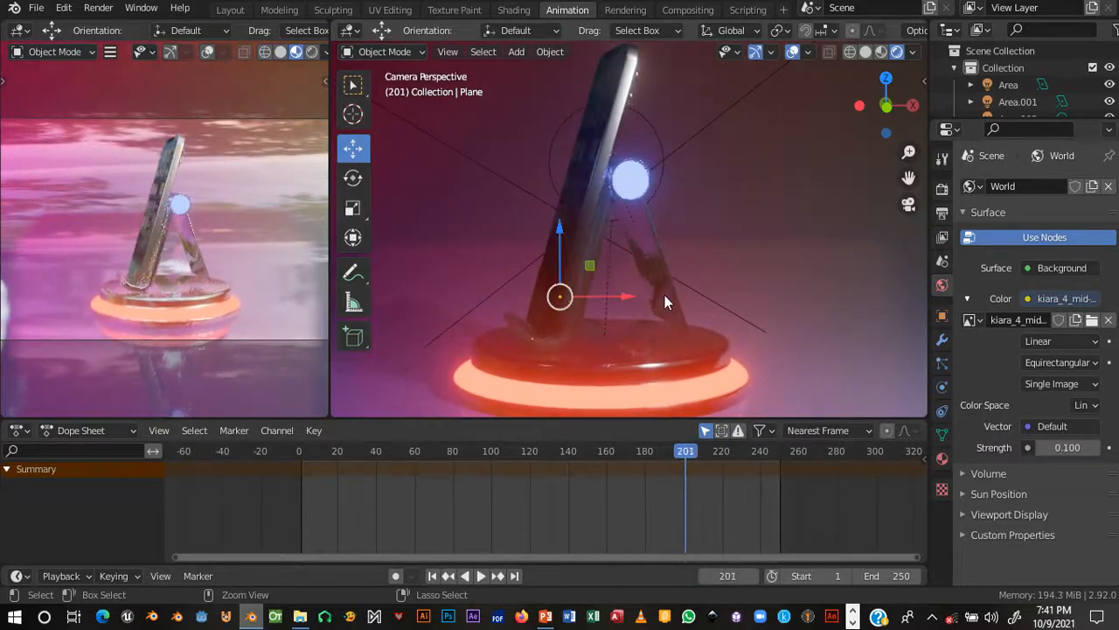
pyautogui.hotkey('ctrl', 's')
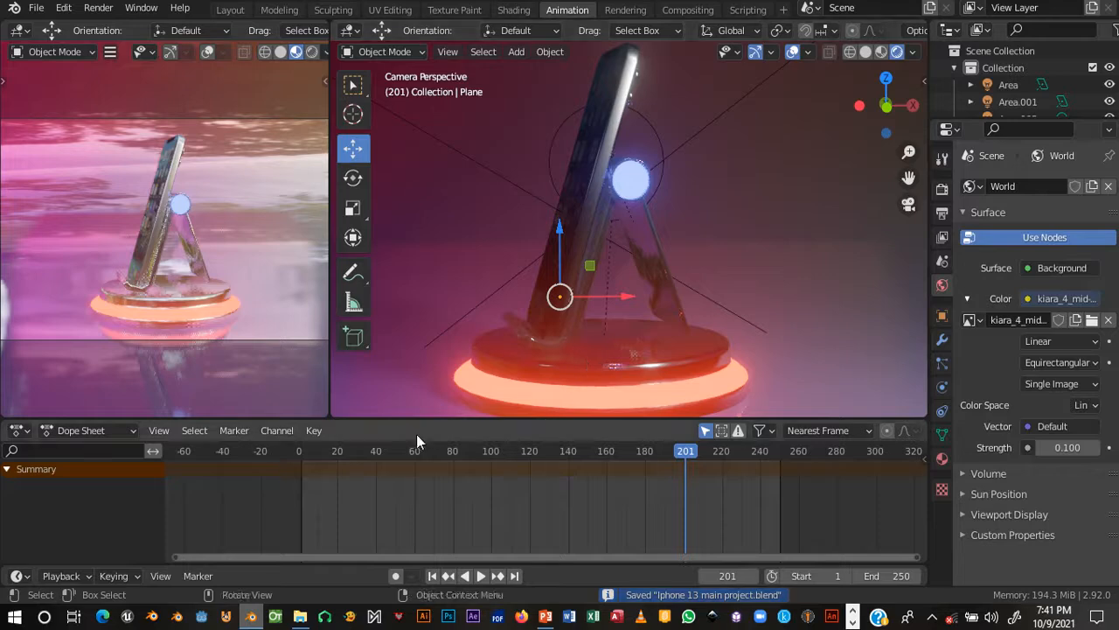
pyautogui.click(301, 451)
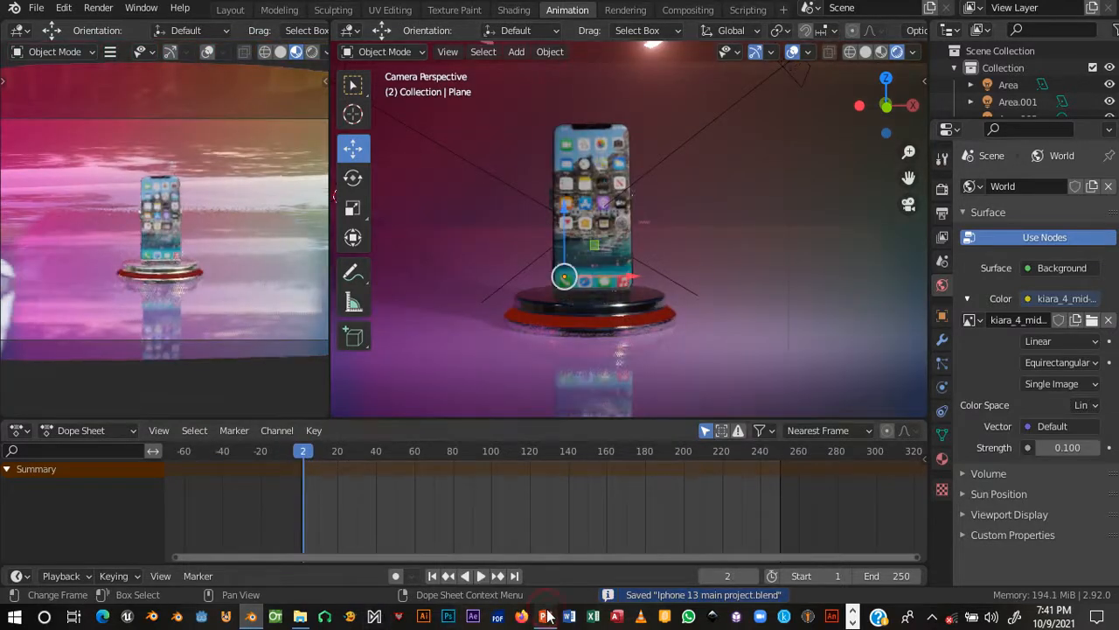
# - Switch to PowerPoint and review slides 121 to 123, from the HDR lighting images to the text and sound title
pyautogui.click(546, 617)
pyautogui.click(68, 476)
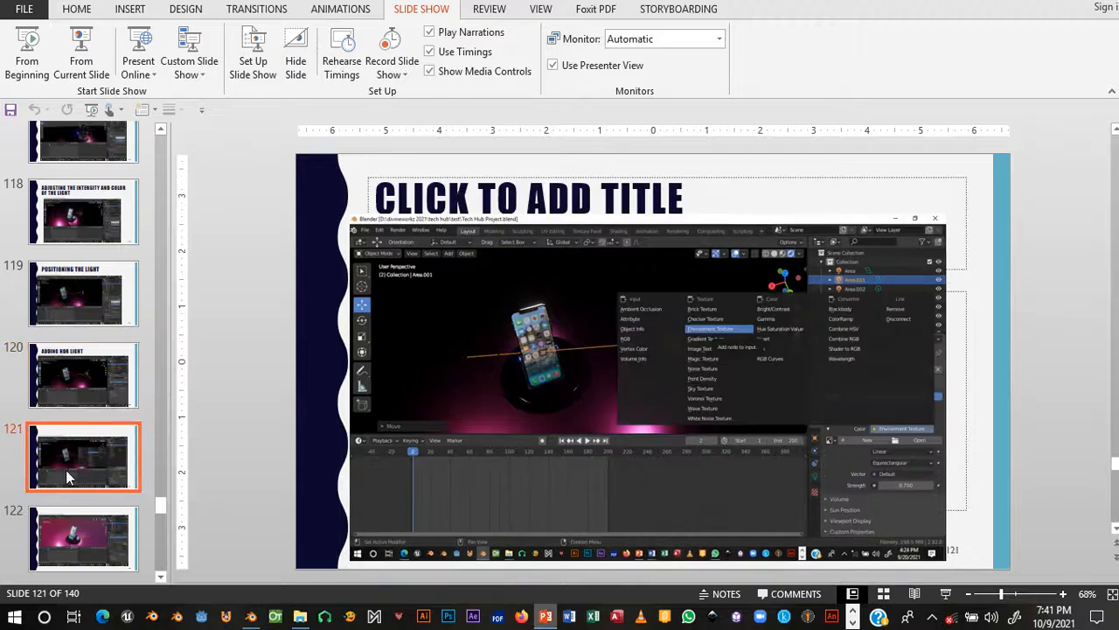
pyautogui.press('Down')
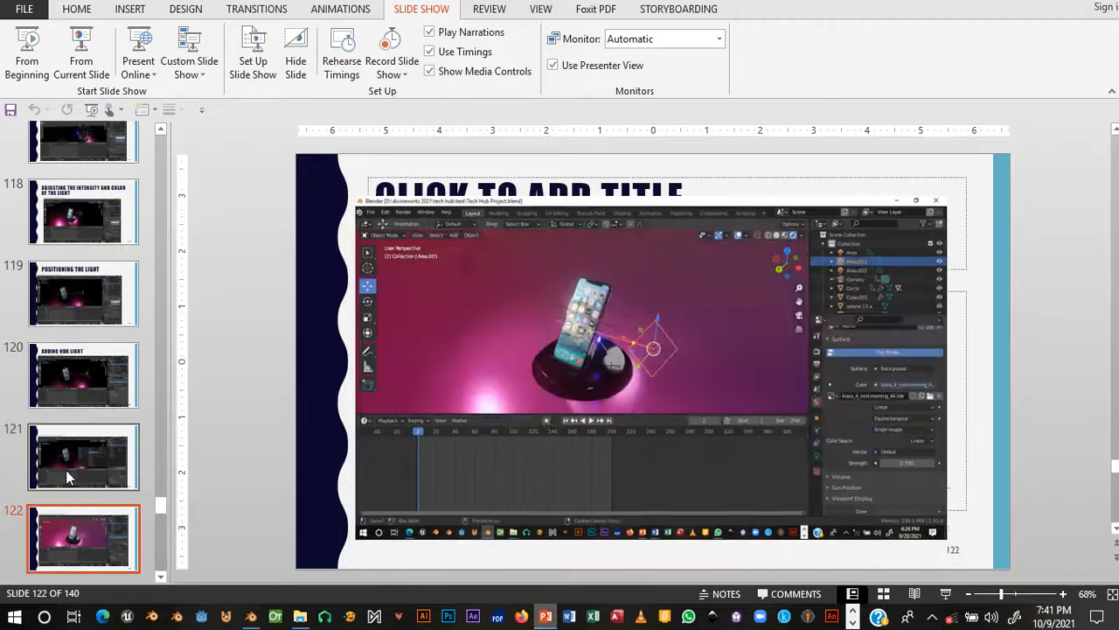
pyautogui.press('Down')
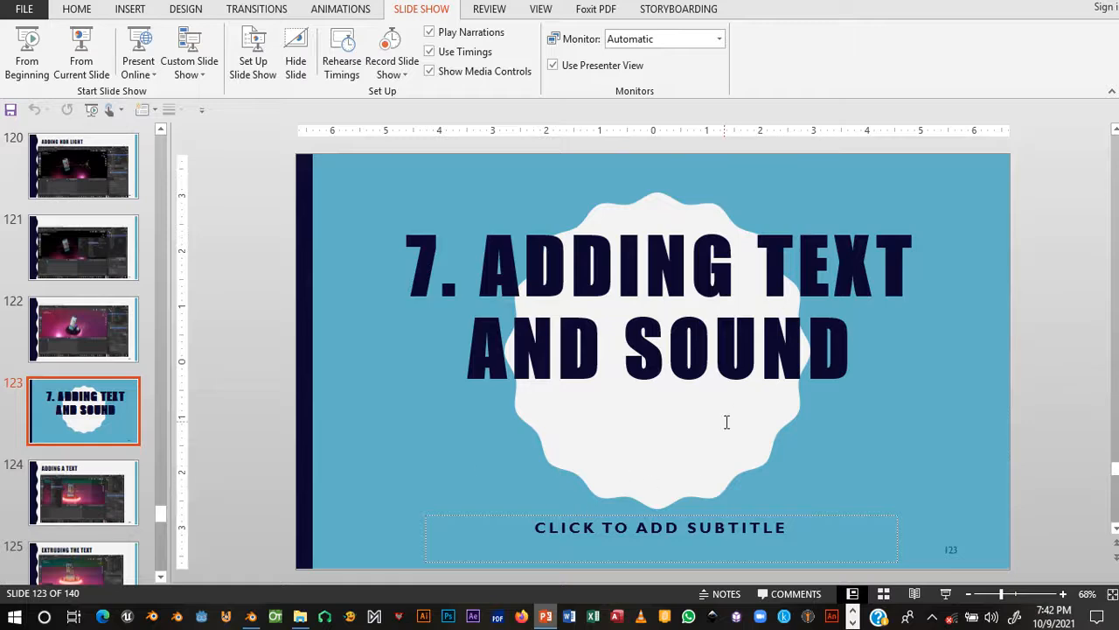
# - Return to Blender, view the phone and stand outside the camera view, and save the project
pyautogui.click(252, 618)
pyautogui.scroll(3, 510, 349)
pyautogui.moveTo(585, 257); pyautogui.dragTo(695, 245, button='middle')
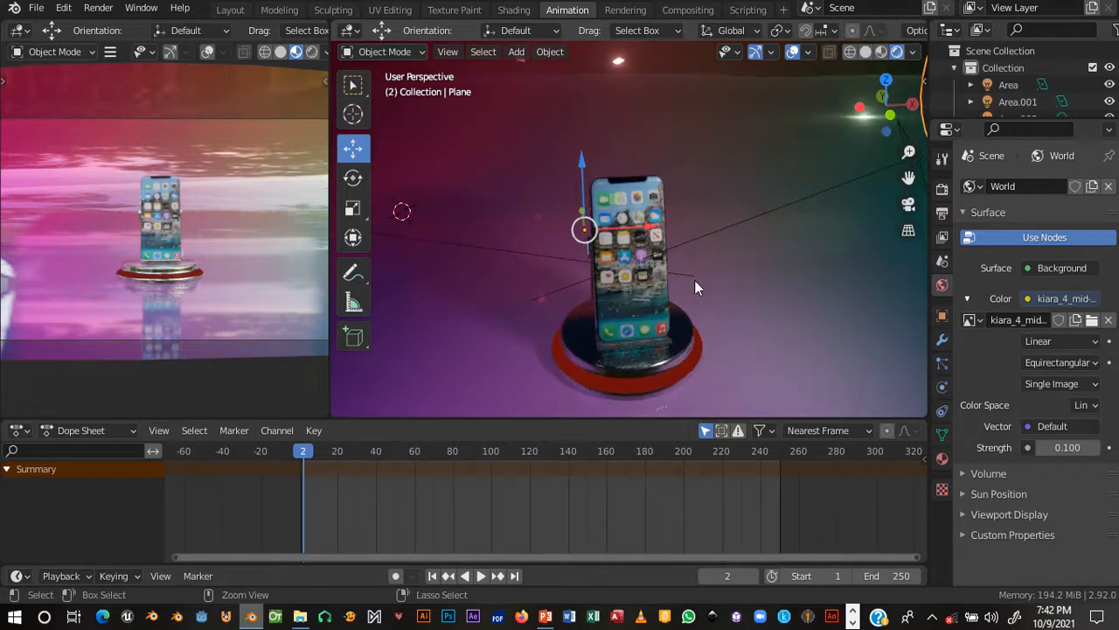
pyautogui.hotkey('ctrl', 's')
# - Enable Refraction for Eevee's Screen Space Reflections and check the phone and stand
pyautogui.click(944, 189)
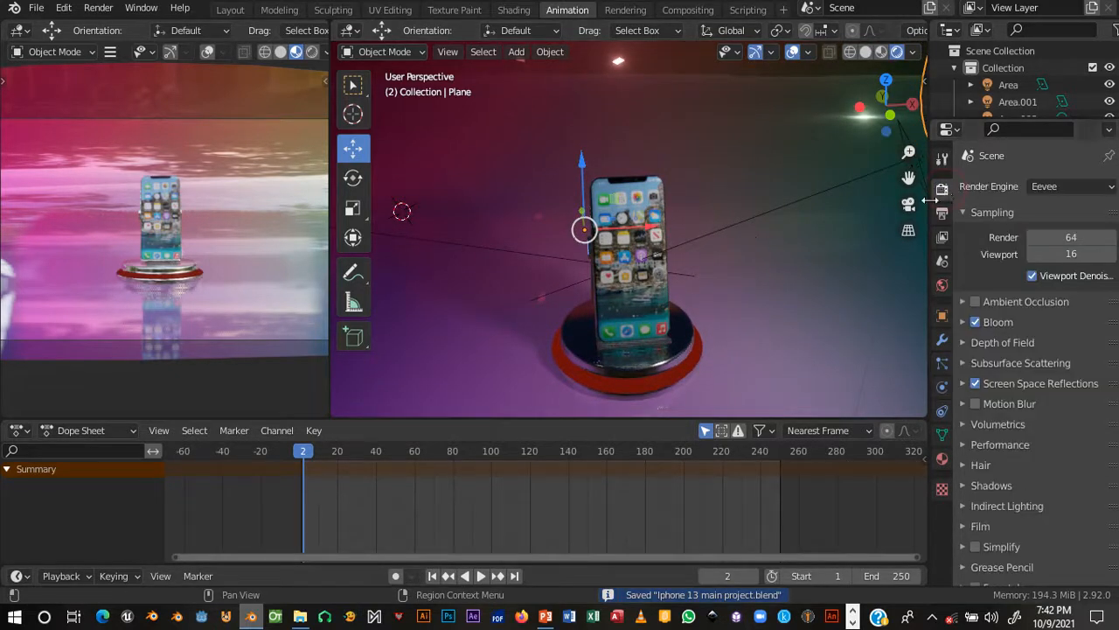
pyautogui.click(965, 385)
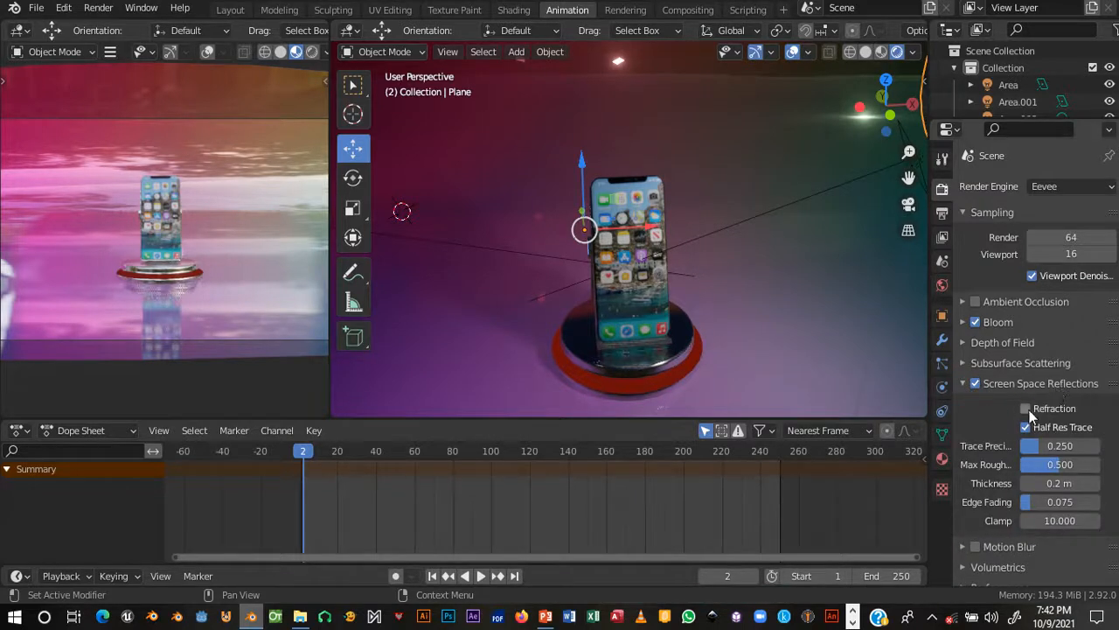
pyautogui.click(1026, 408)
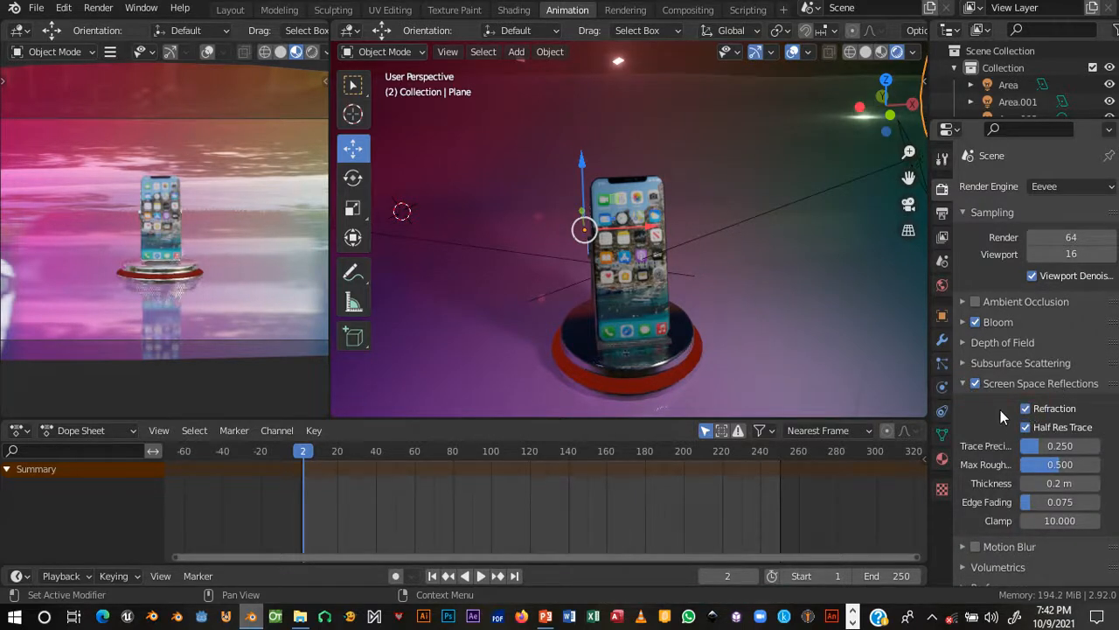
pyautogui.moveTo(741, 300); pyautogui.dragTo(753, 290, button='middle')
pyautogui.scroll(-5, 1014, 503)
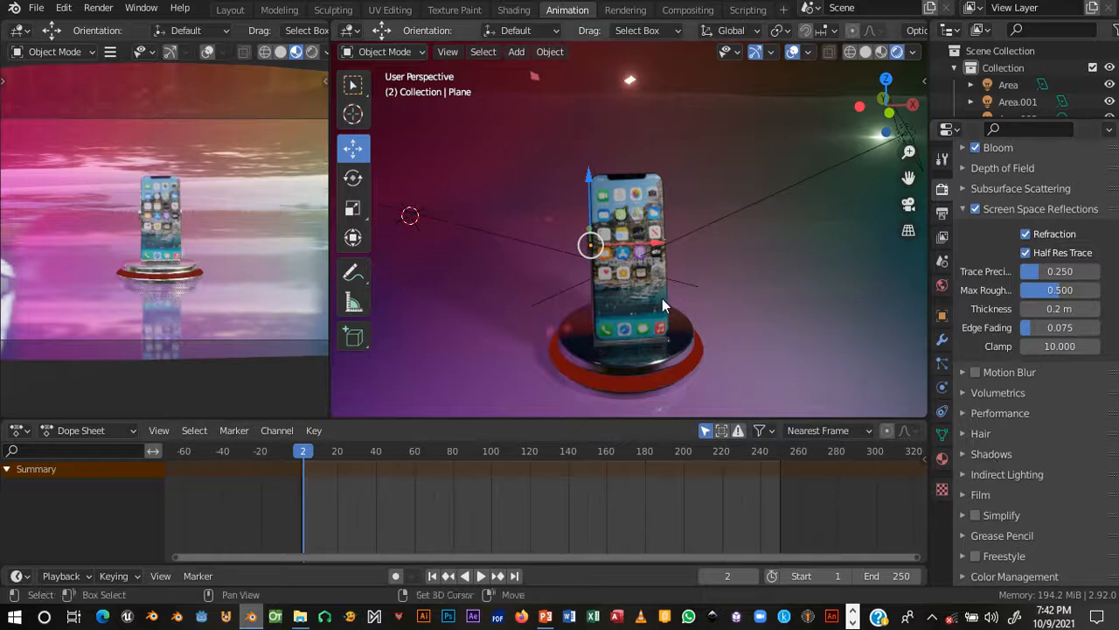
pyautogui.keyDown('shift'); pyautogui.moveTo(661, 303); pyautogui.dragTo(661, 324, button='middle'); pyautogui.keyUp('shift')
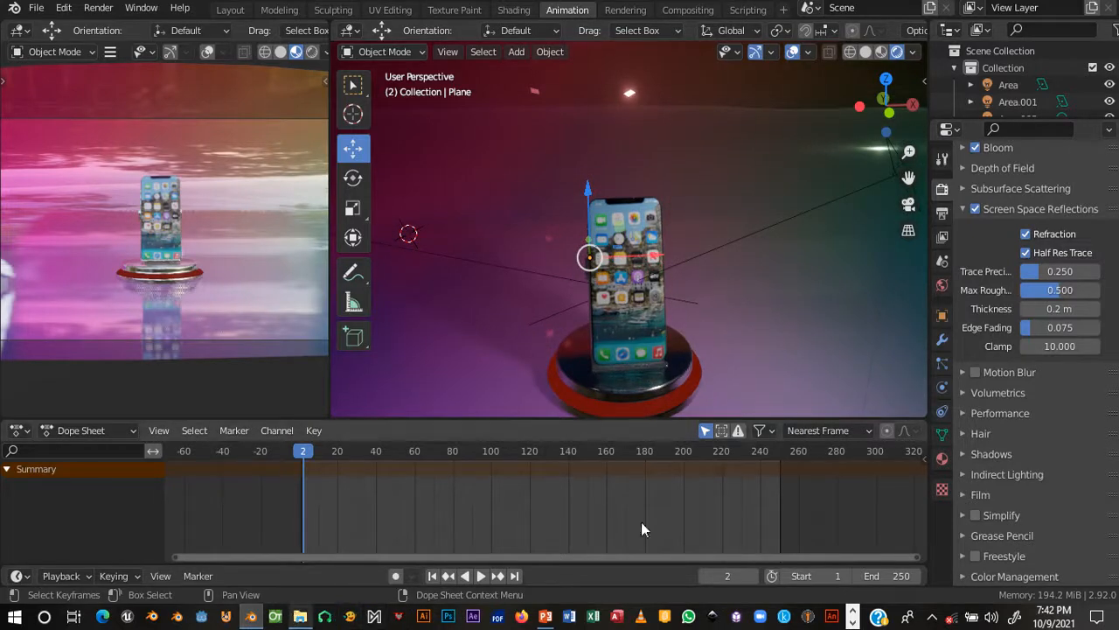
# - Switch to PowerPoint and read the slides on adding and extruding a text
pyautogui.click(544, 615)
pyautogui.click(63, 506)
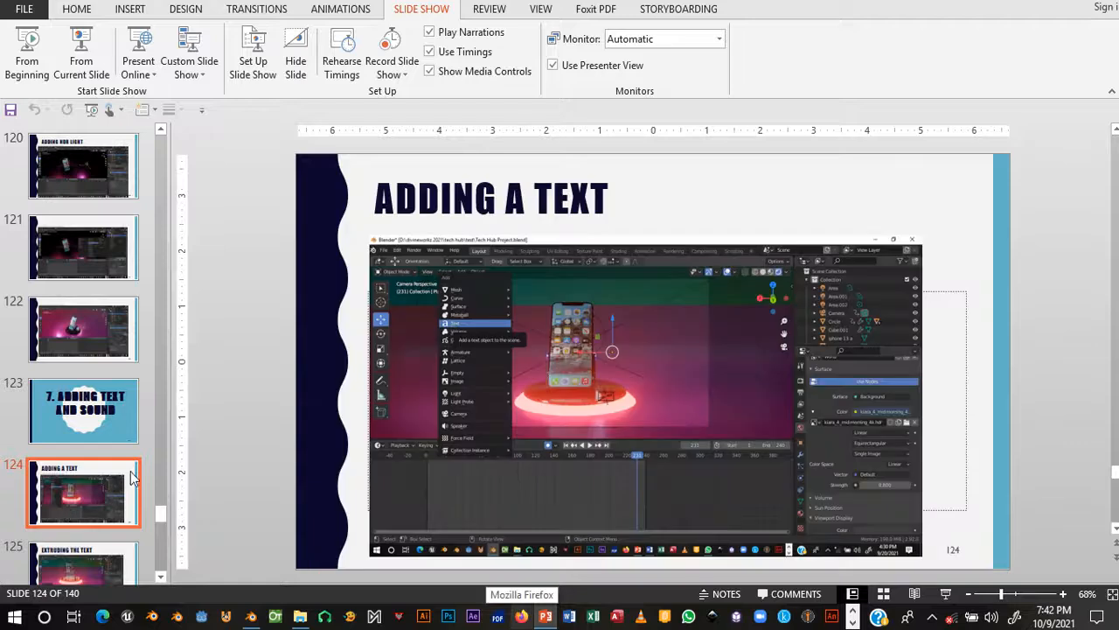
pyautogui.press('Down')
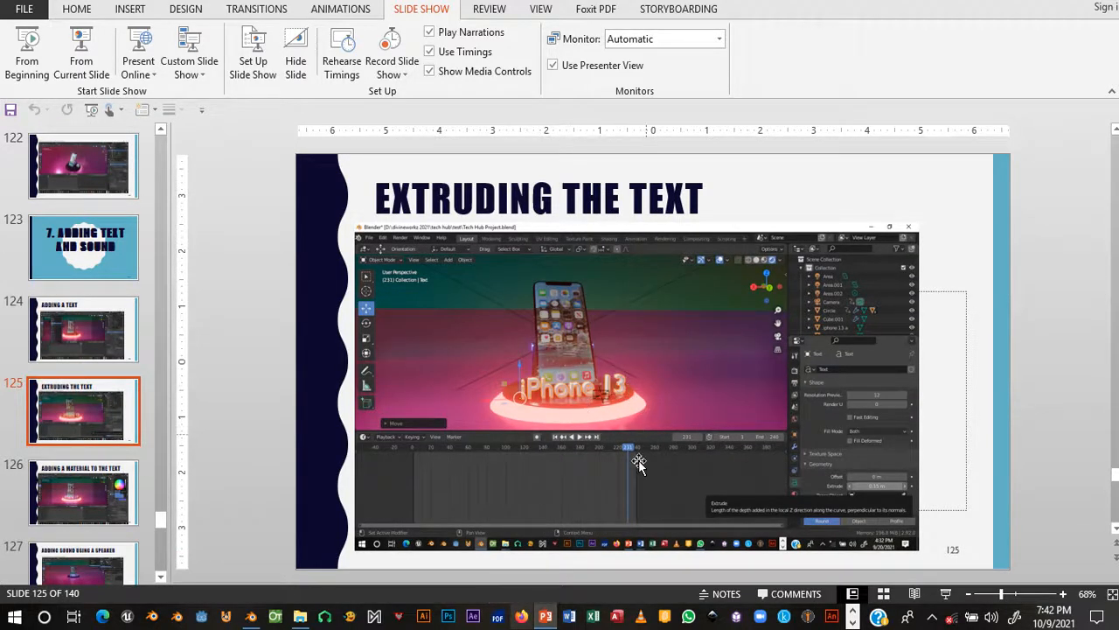
# - Return to Blender and add a text object at a 3D cursor placed on the stand's base in front of the phone
pyautogui.click(251, 616)
pyautogui.scroll(3, 691, 288)
pyautogui.moveTo(699, 265); pyautogui.dragTo(651, 223, button='middle')
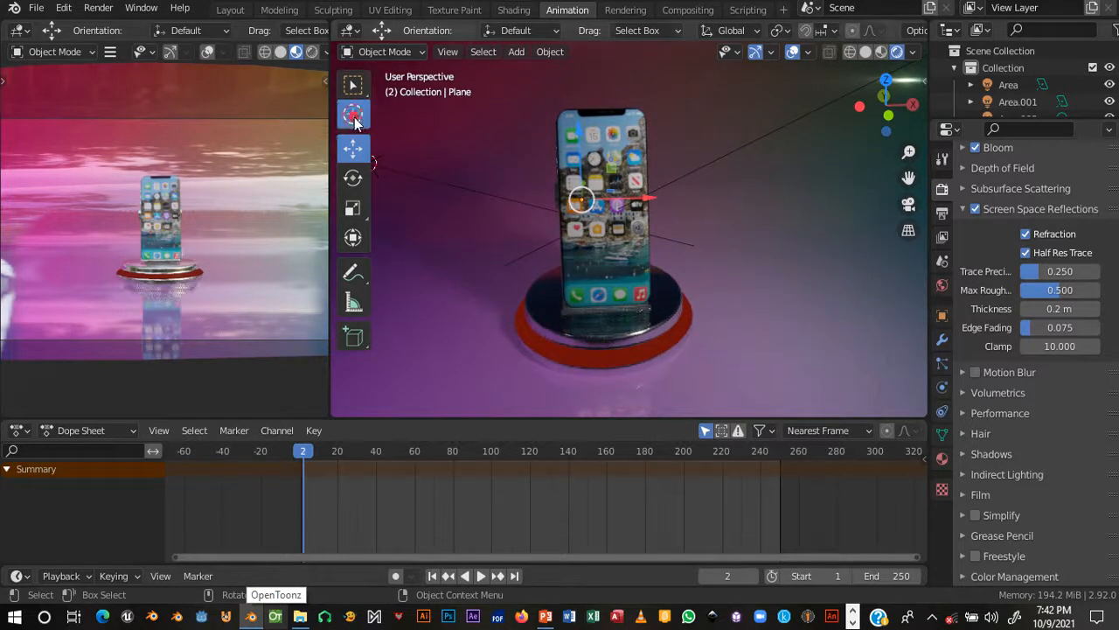
pyautogui.click(354, 119)
pyautogui.click(604, 313)
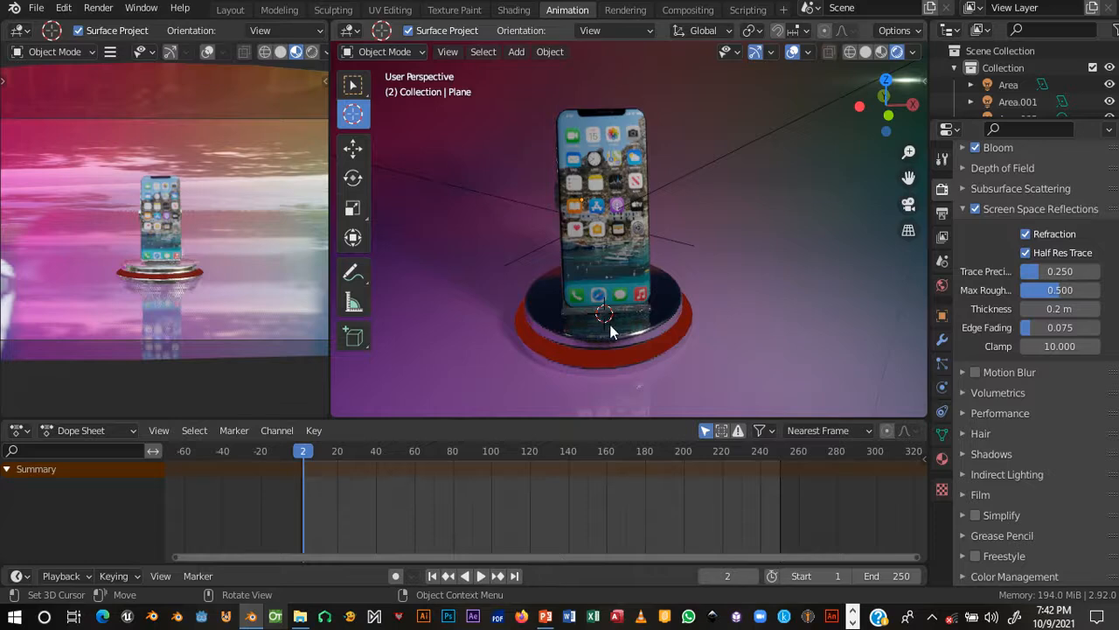
pyautogui.hotkey('shift', 'a')
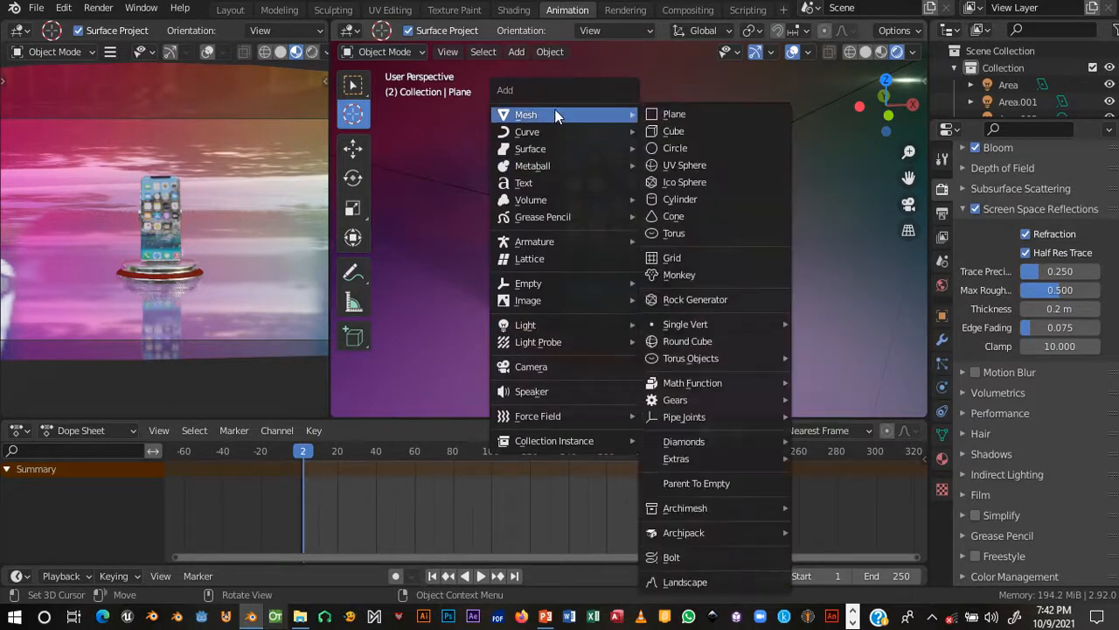
pyautogui.click(542, 183)
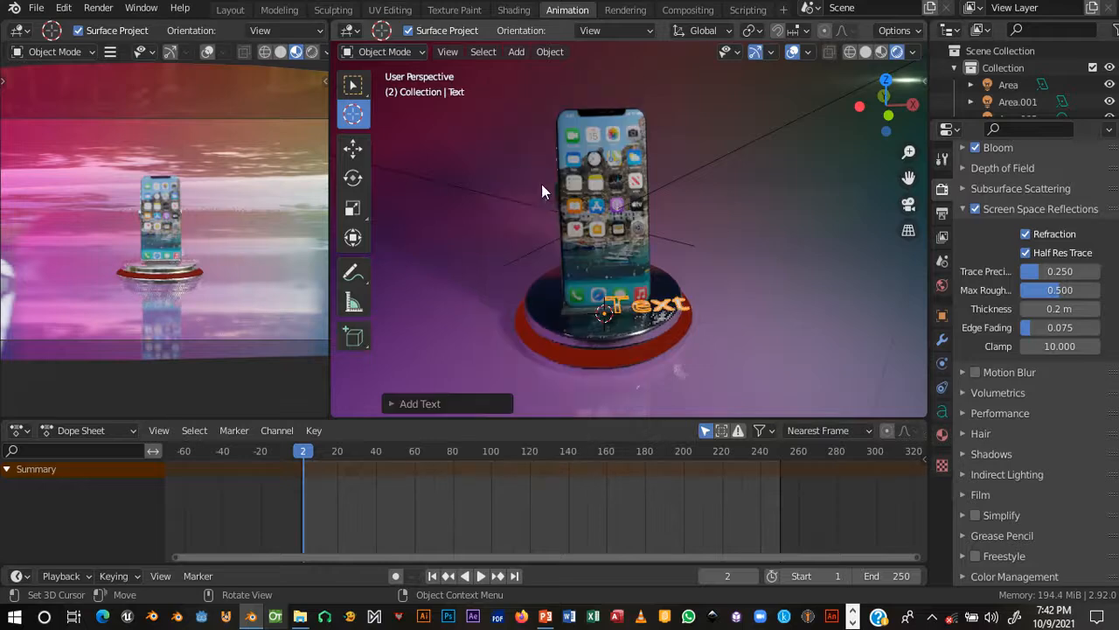
# - Move the text in front of the phone on the stand, to about X 6.68 m, Y -5.53 m
pyautogui.click(353, 148)
pyautogui.moveTo(677, 312); pyautogui.dragTo(644, 314)
pyautogui.moveTo(641, 346)
pyautogui.mouseDown(button='middle')
pyautogui.moveTo(718, 351)
pyautogui.moveTo(651, 354)
pyautogui.mouseUp(button='middle')
pyautogui.press('g')
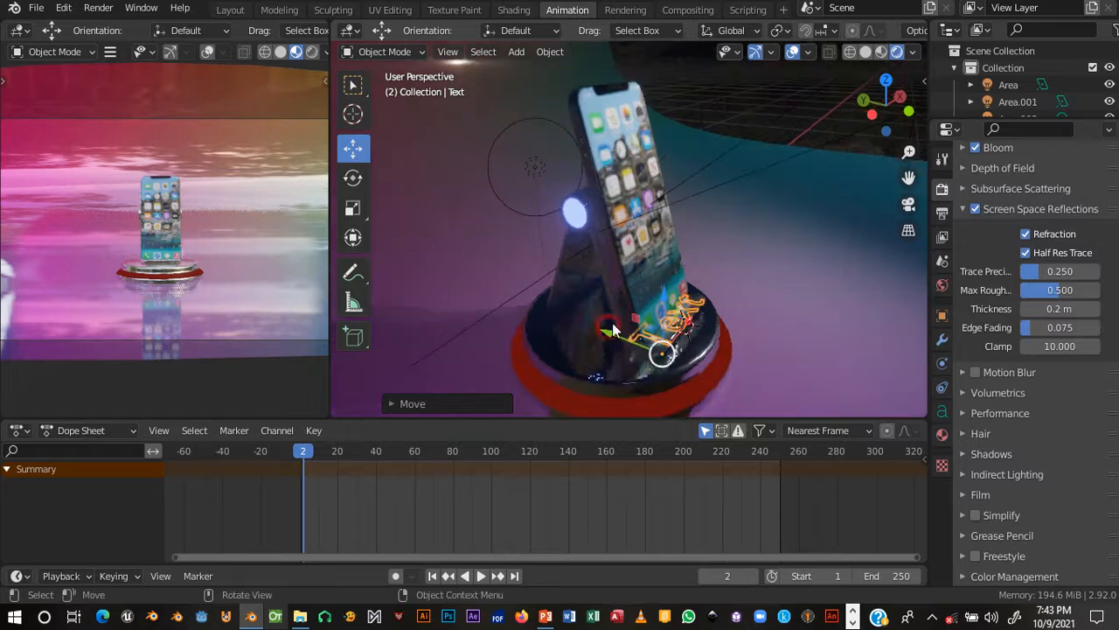
pyautogui.press('x')
pyautogui.moveTo(647, 358); pyautogui.dragTo(665, 365)
# - Try rotating the text about the Y axis to 15.6° and undo the rotation
pyautogui.keyDown('shift'); pyautogui.moveTo(821, 283); pyautogui.dragTo(662, 223, button='middle'); pyautogui.keyUp('shift')
pyautogui.press('n')
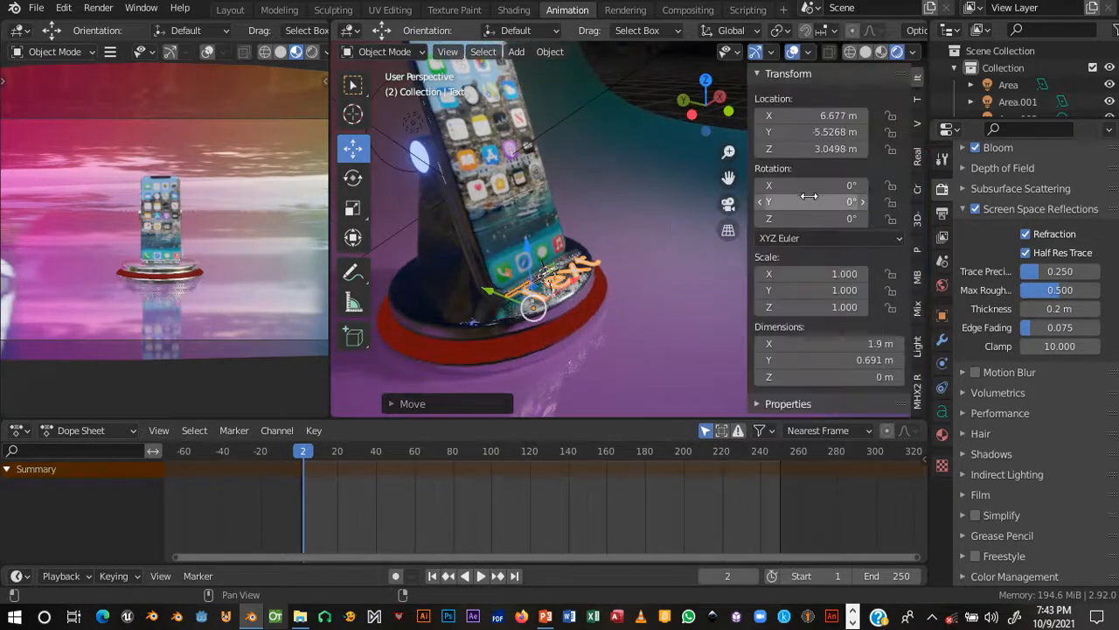
pyautogui.moveTo(790, 202); pyautogui.dragTo(926, 202)
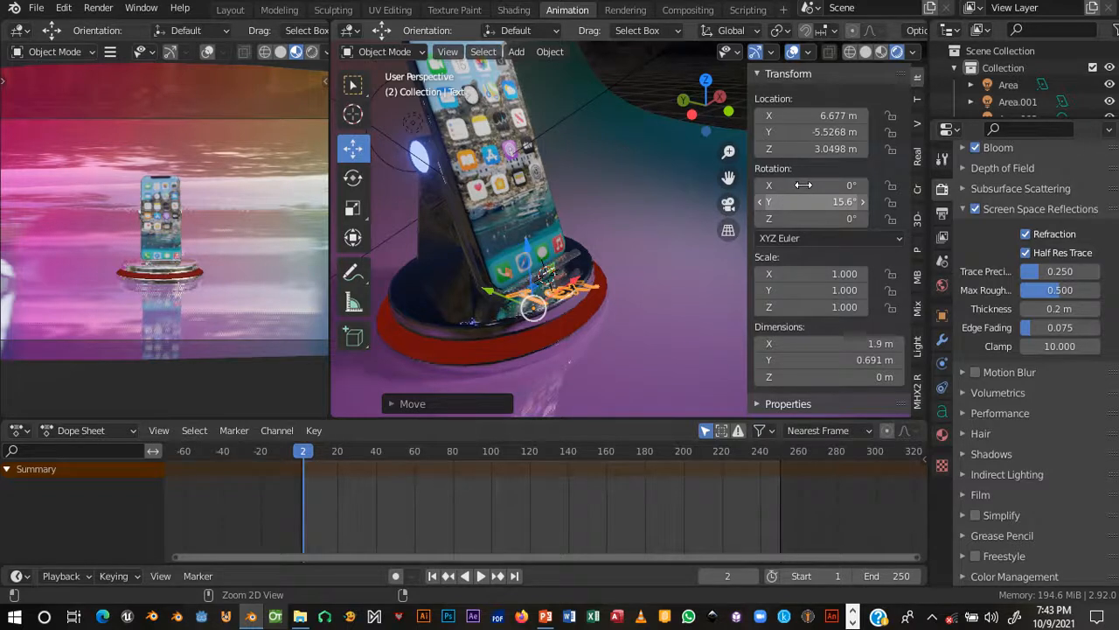
pyautogui.hotkey('ctrl', 'z')
# - Stand the text upright by setting its X rotation to 90°
pyautogui.moveTo(803, 185); pyautogui.dragTo(1009, 184)
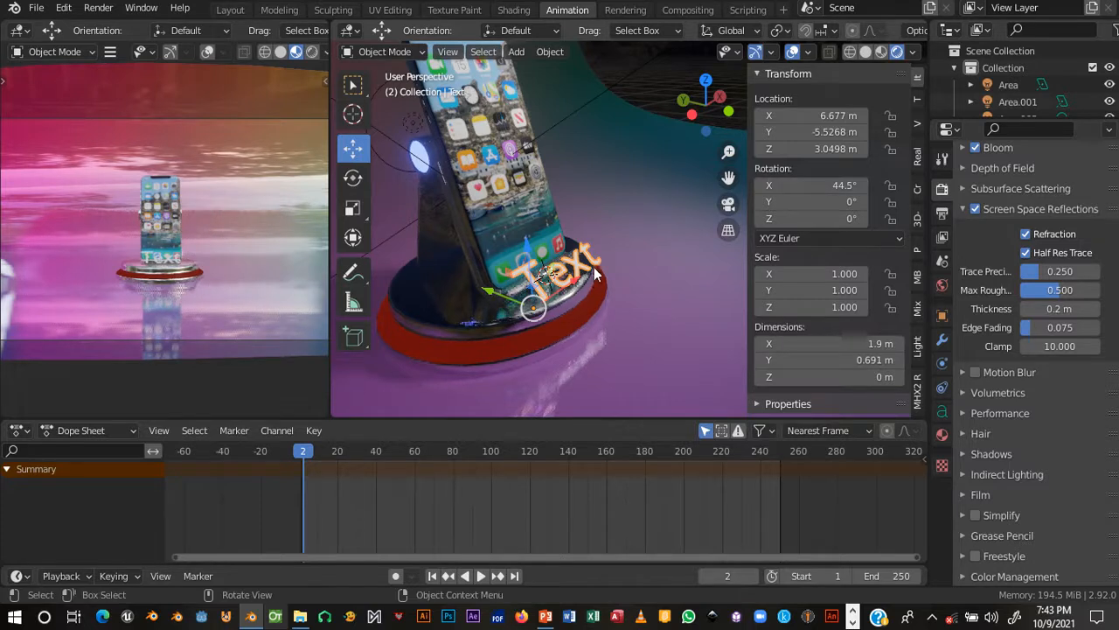
pyautogui.click(816, 184)
pyautogui.click(816, 184)
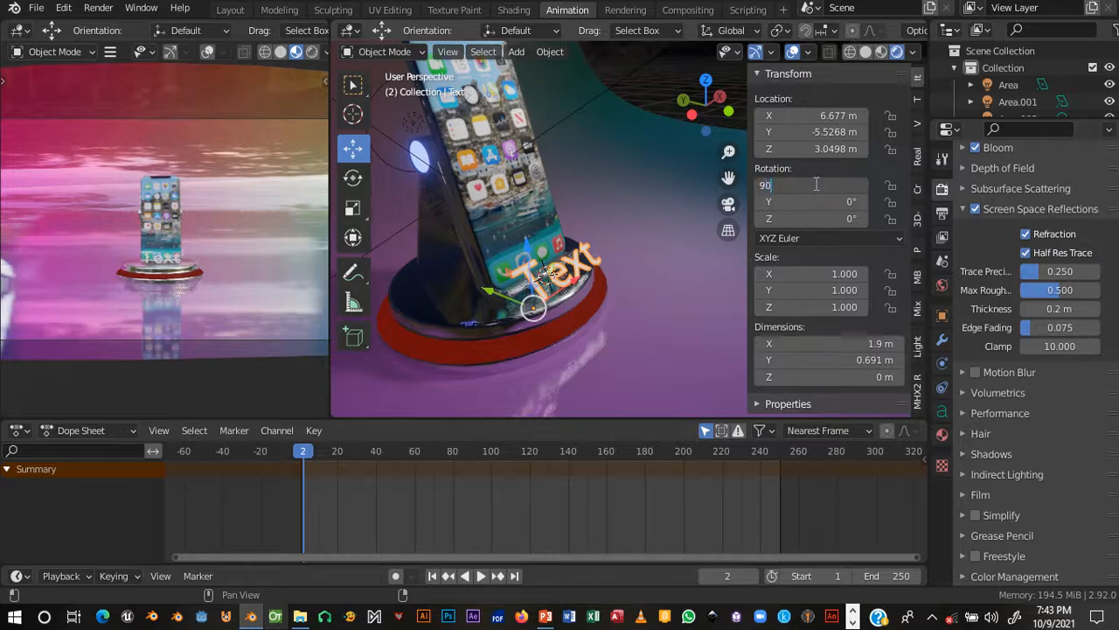
pyautogui.write('90')
pyautogui.press('Return')
# - Move the upright text forward on the stand so it sits clear of the phone's lower edge
pyautogui.moveTo(589, 277); pyautogui.dragTo(437, 245, button='middle')
pyautogui.scroll(4, 437, 245)
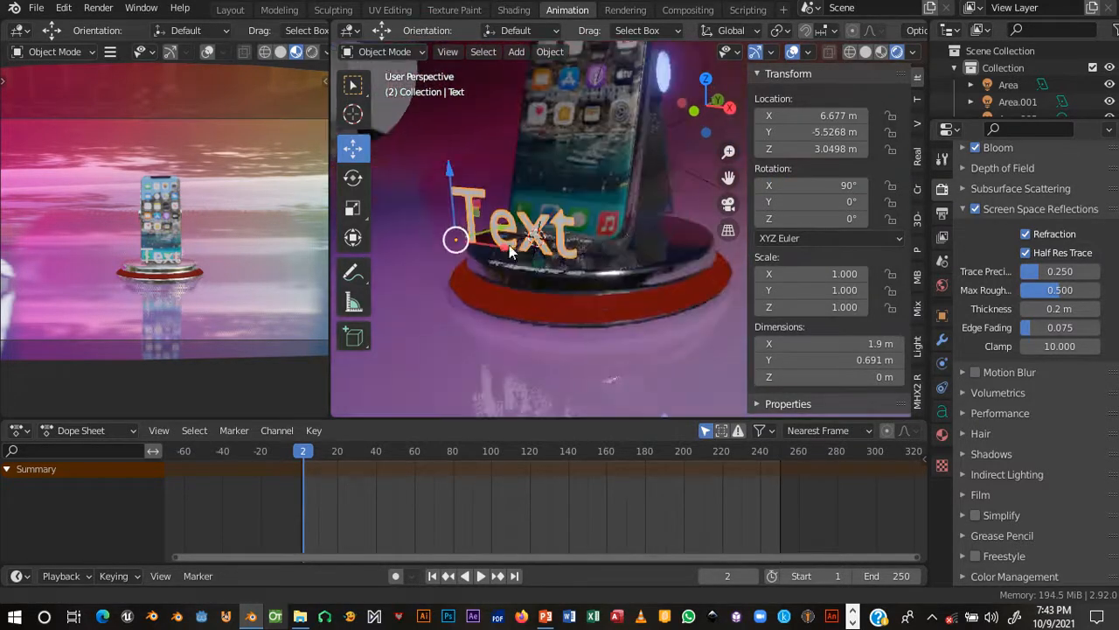
pyautogui.moveTo(502, 287); pyautogui.dragTo(398, 301, button='middle')
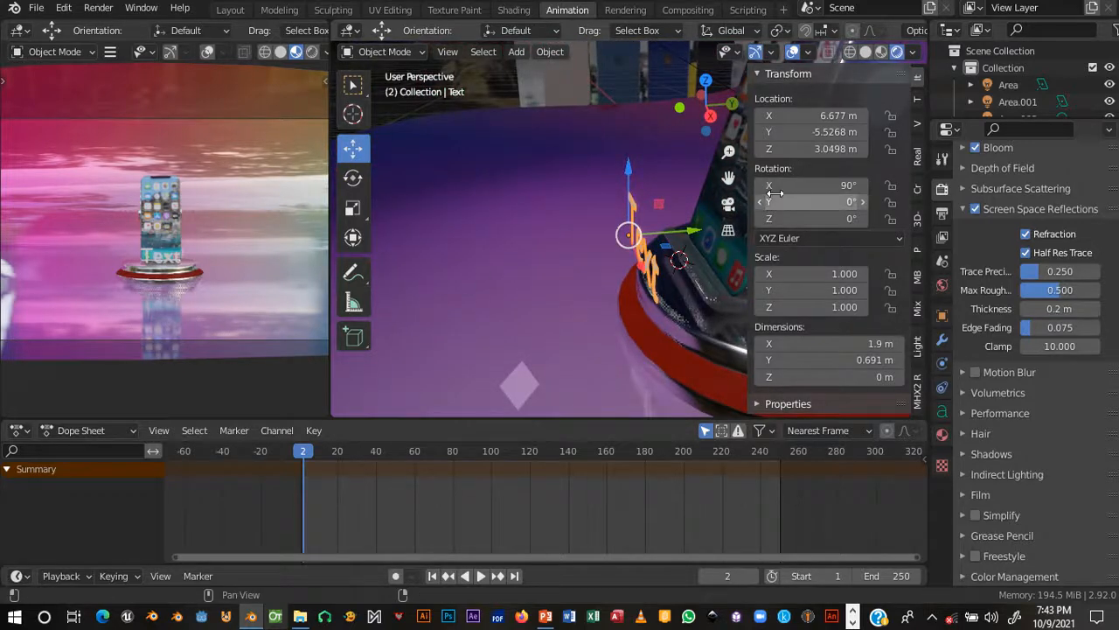
pyautogui.press('n')
pyautogui.press('n')
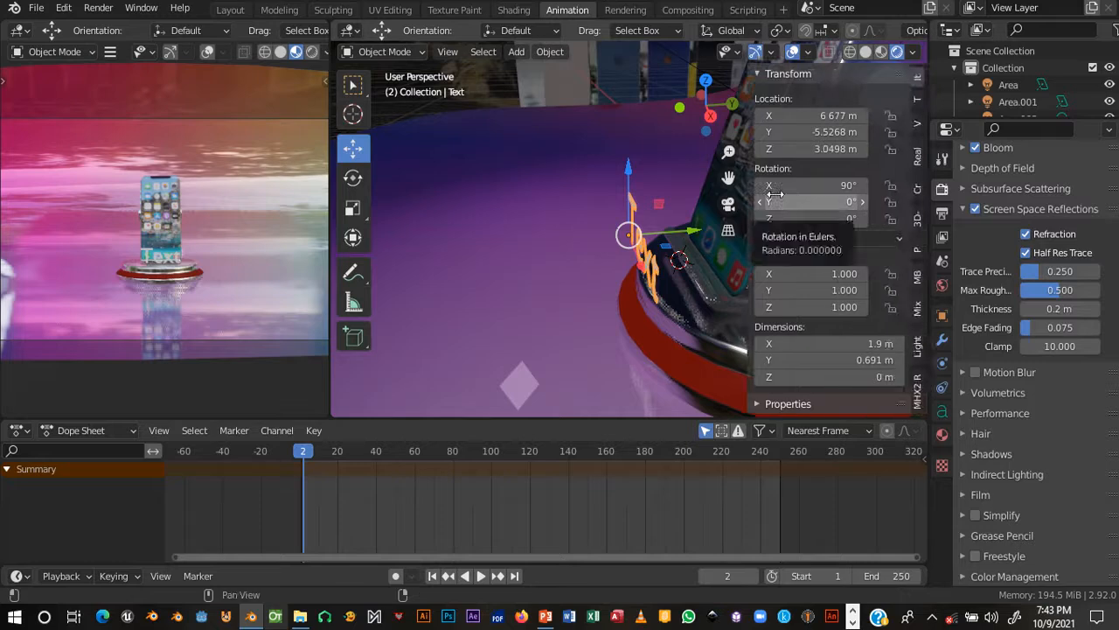
pyautogui.press('n')
pyautogui.scroll(2, 680, 268)
pyautogui.moveTo(685, 236); pyautogui.dragTo(472, 232)
pyautogui.moveTo(472, 232); pyautogui.dragTo(680, 146, button='middle')
pyautogui.moveTo(479, 225); pyautogui.dragTo(560, 274)
pyautogui.moveTo(559, 275); pyautogui.dragTo(624, 237, button='middle')
pyautogui.moveTo(626, 222); pyautogui.dragTo(658, 254)
pyautogui.press('KP_1')
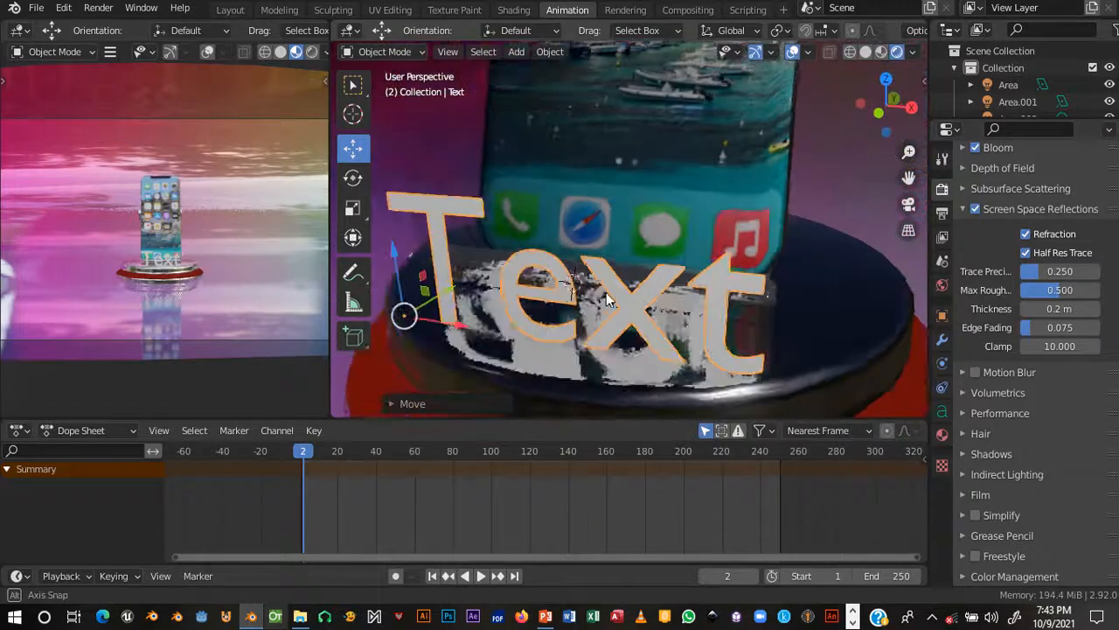
# - Replace the placeholder wording of the text object with "iphone 13"
pyautogui.click(391, 52)
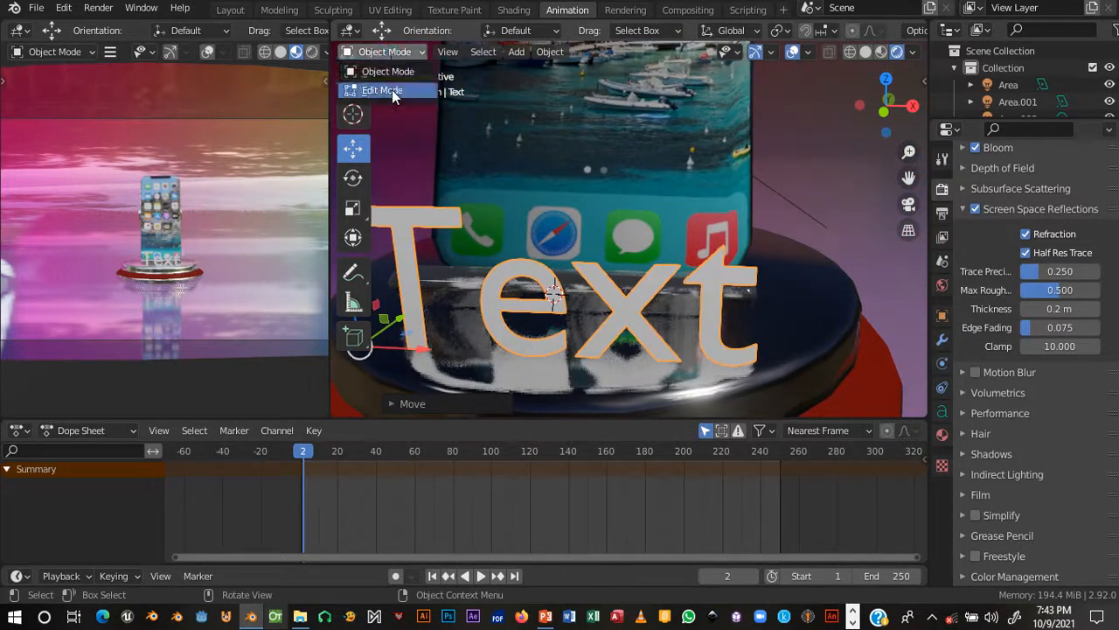
pyautogui.click(382, 90)
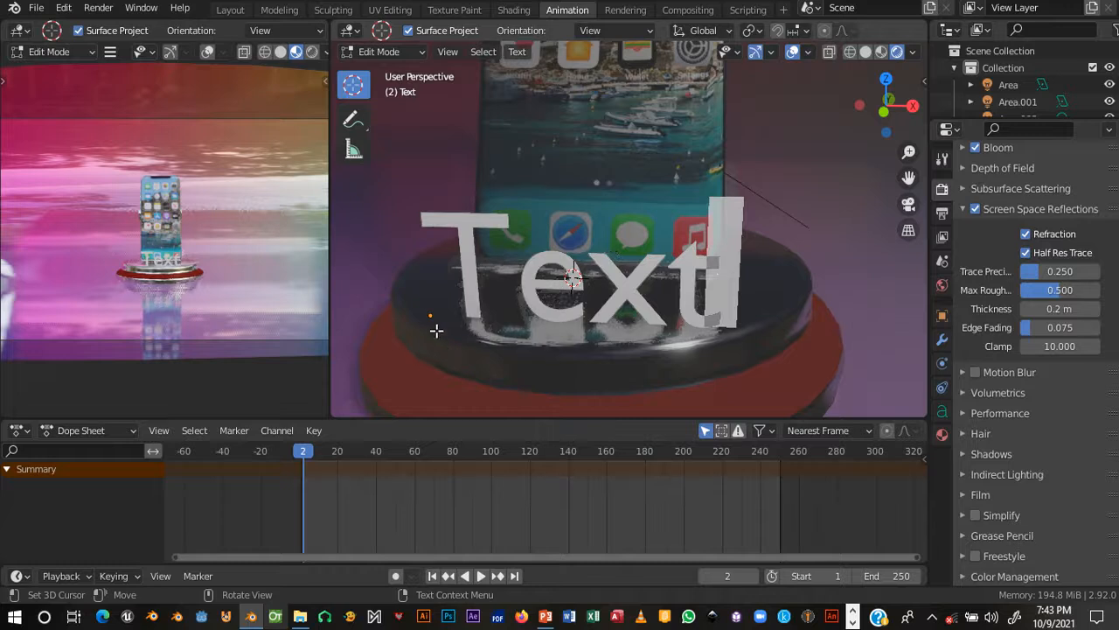
pyautogui.press('BackSpace')
pyautogui.press('BackSpace')
pyautogui.press('BackSpace')
pyautogui.press('BackSpace')
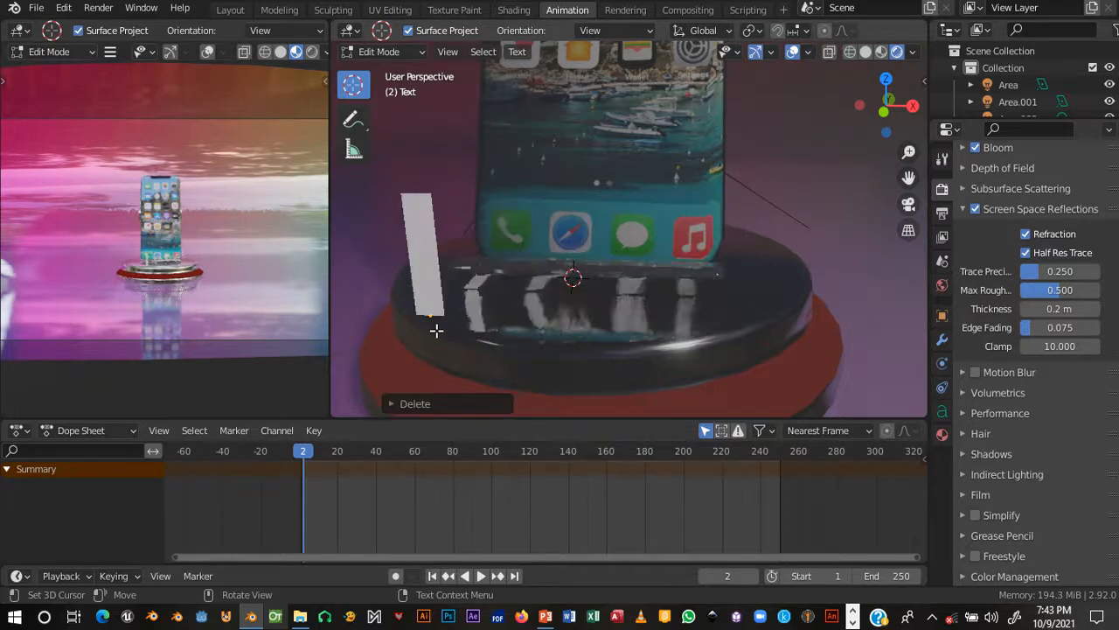
pyautogui.write('iphone')
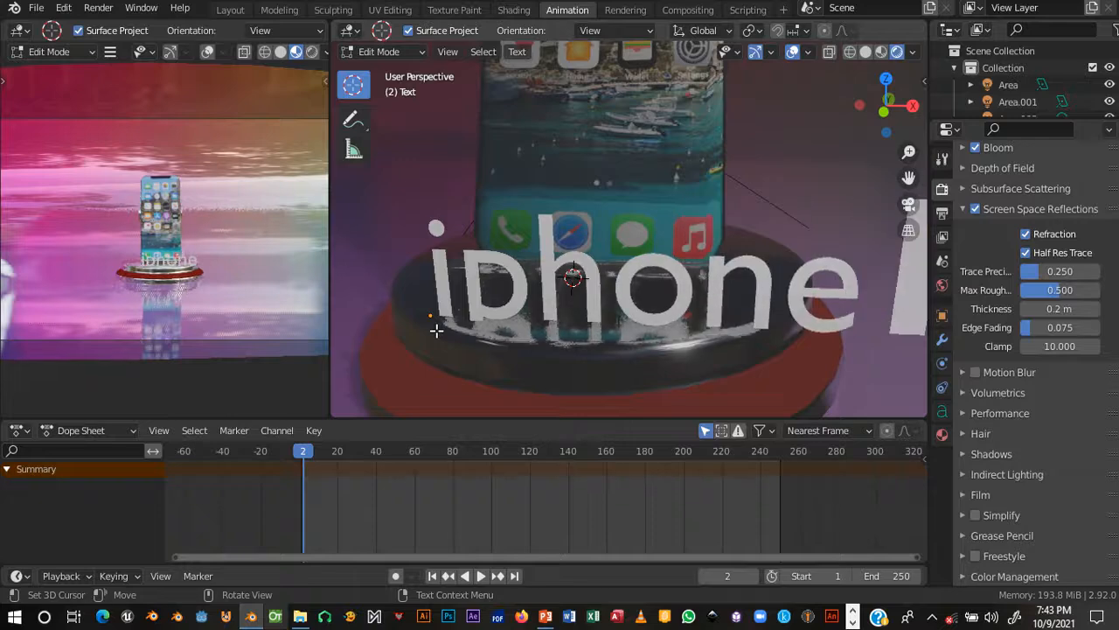
pyautogui.write(' 13')
pyautogui.press('Tab')
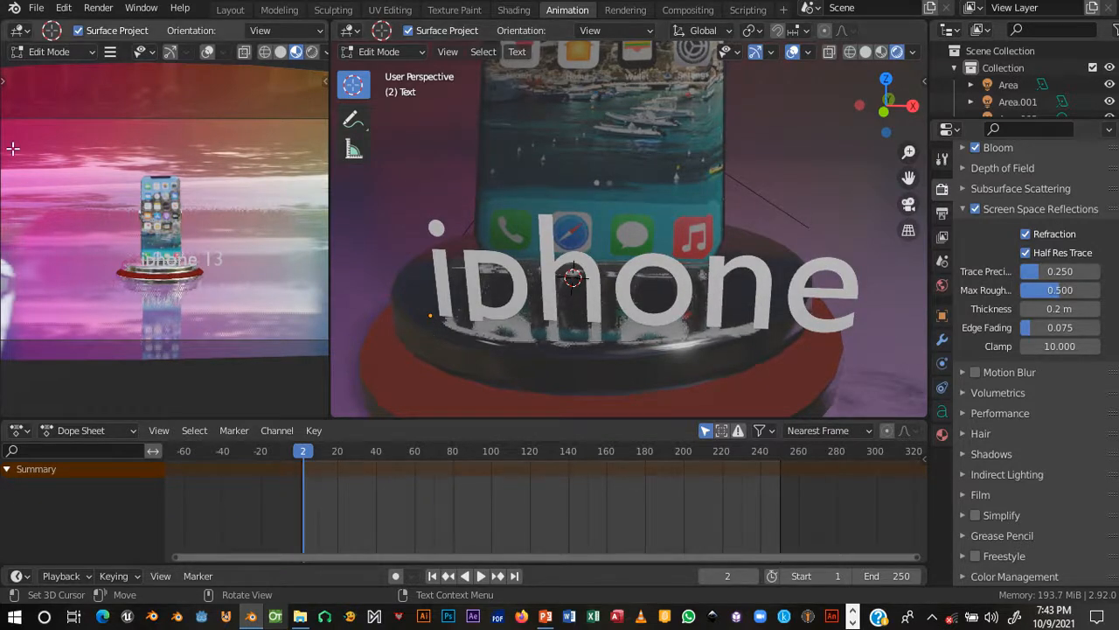
# - Scale the text to about 0.63 so it fits the stand's width, and raise it slightly along the Z axis
pyautogui.scroll(-2, 542, 258)
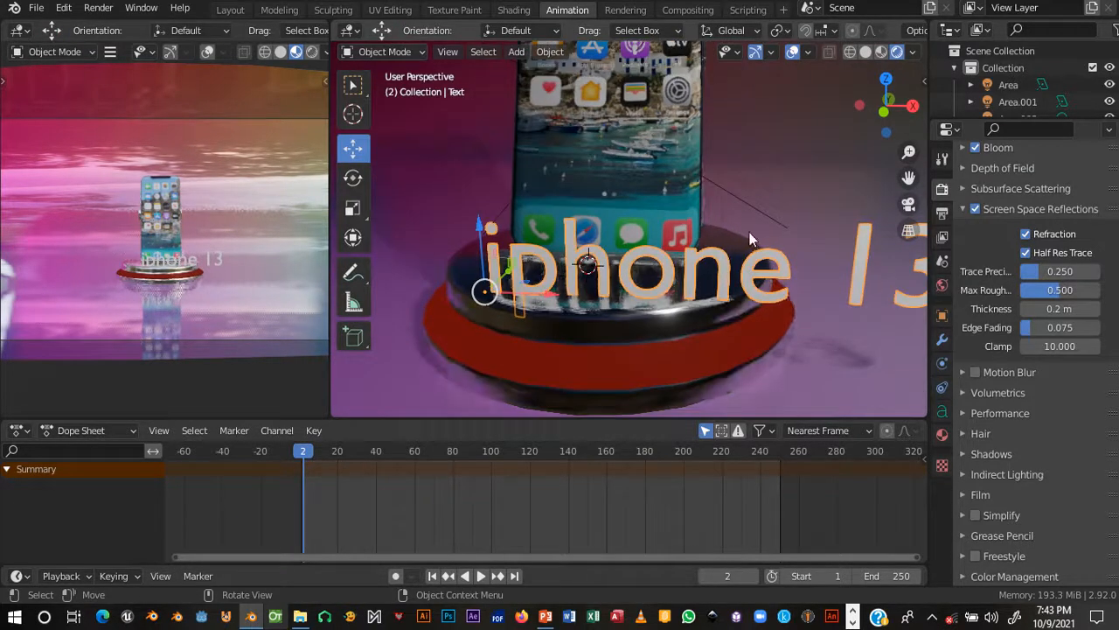
pyautogui.press('s')
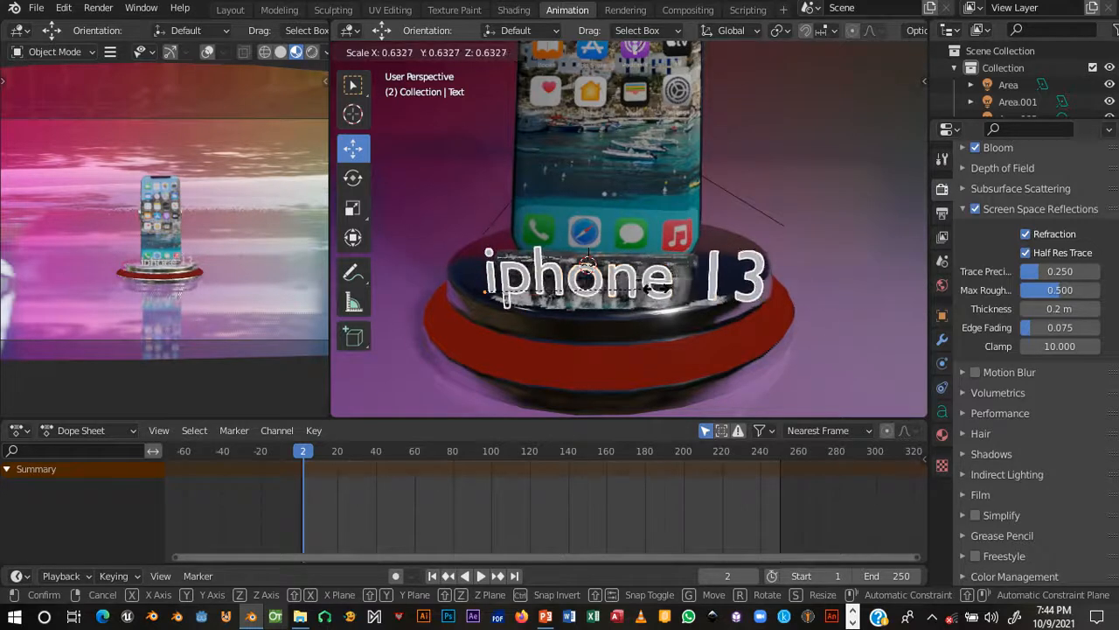
pyautogui.click(535, 267)
pyautogui.press('g')
pyautogui.press('z')
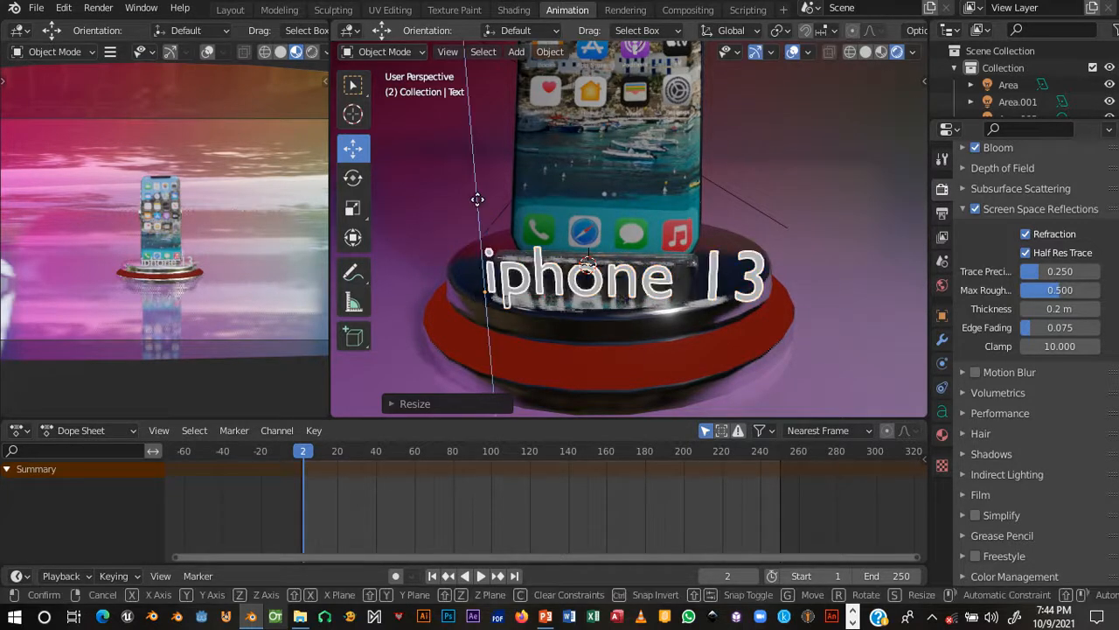
pyautogui.click(519, 262)
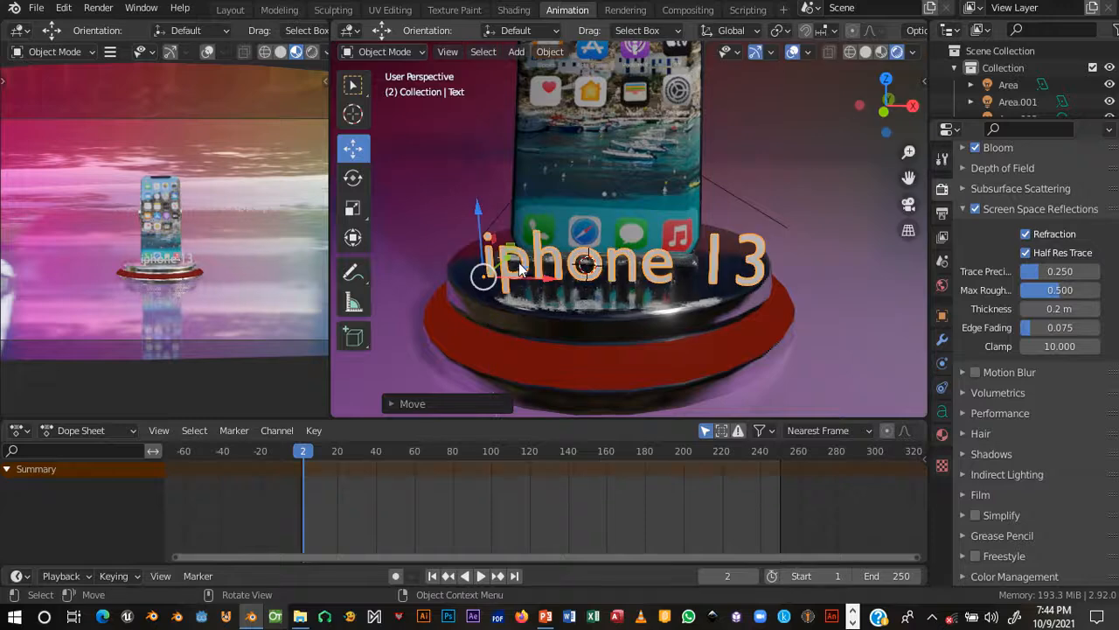
# - Rewrite the text object's wording as "iPhone 13" with a capital P
pyautogui.click(547, 617)
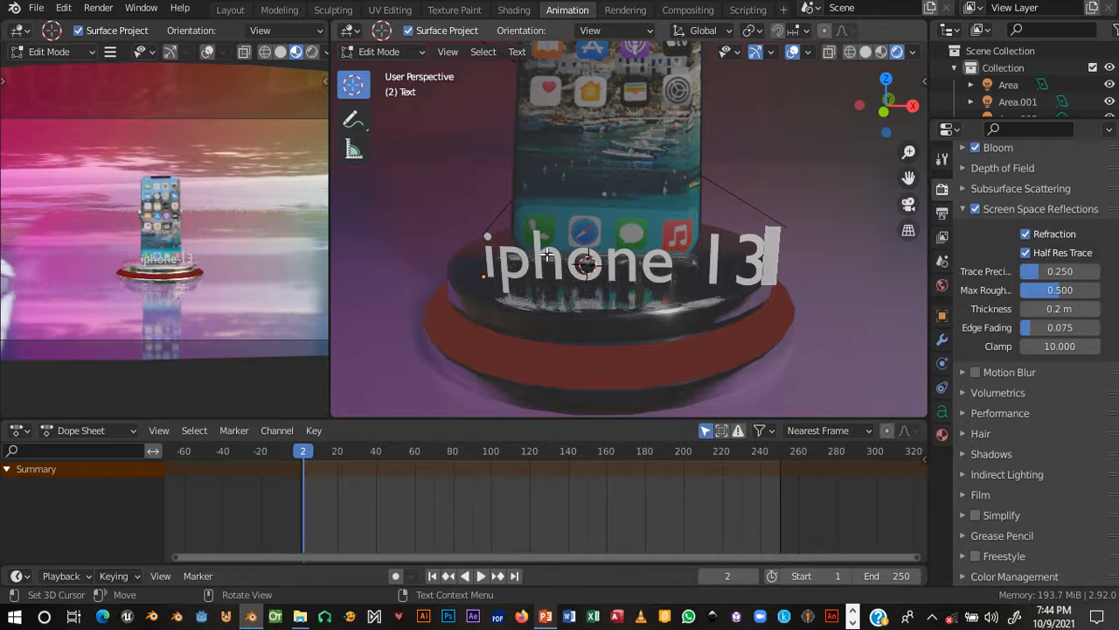
pyautogui.press('BackSpace')
pyautogui.press('BackSpace')
pyautogui.press('BackSpace')
pyautogui.press('BackSpace')
pyautogui.press('BackSpace')
pyautogui.press('BackSpace')
pyautogui.press('BackSpace')
pyautogui.press('BackSpace')
pyautogui.press('BackSpace')
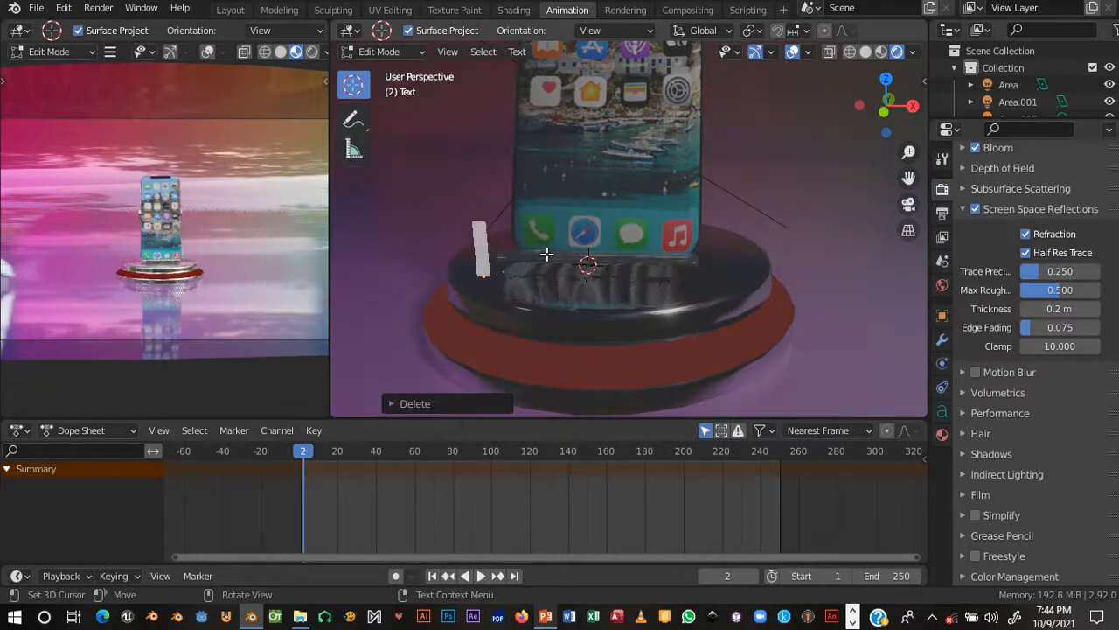
pyautogui.write('iP')
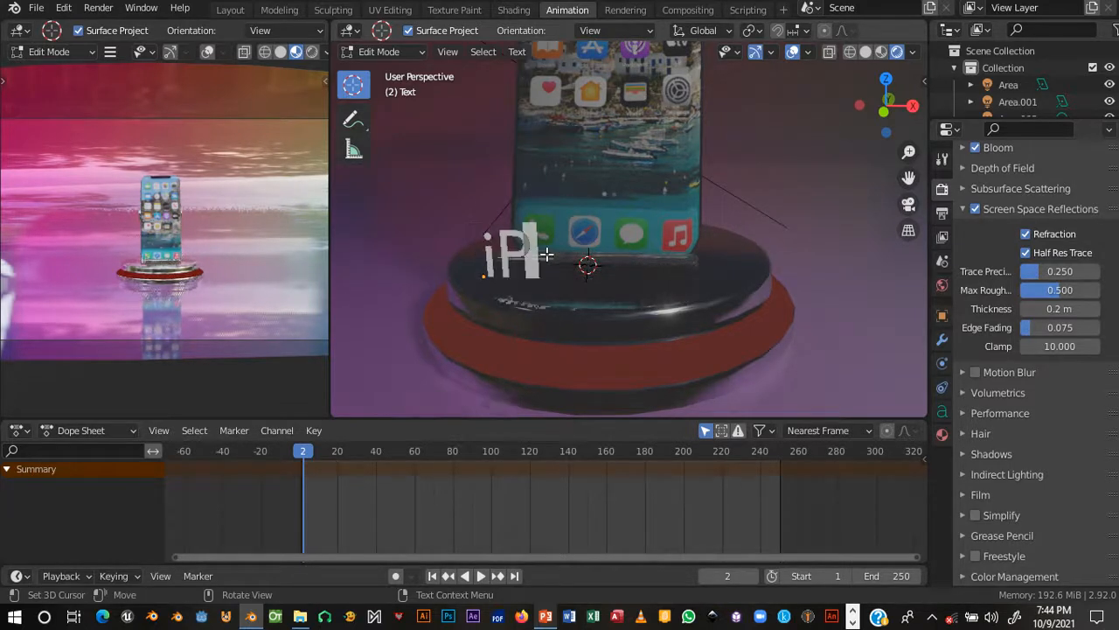
pyautogui.write('hone')
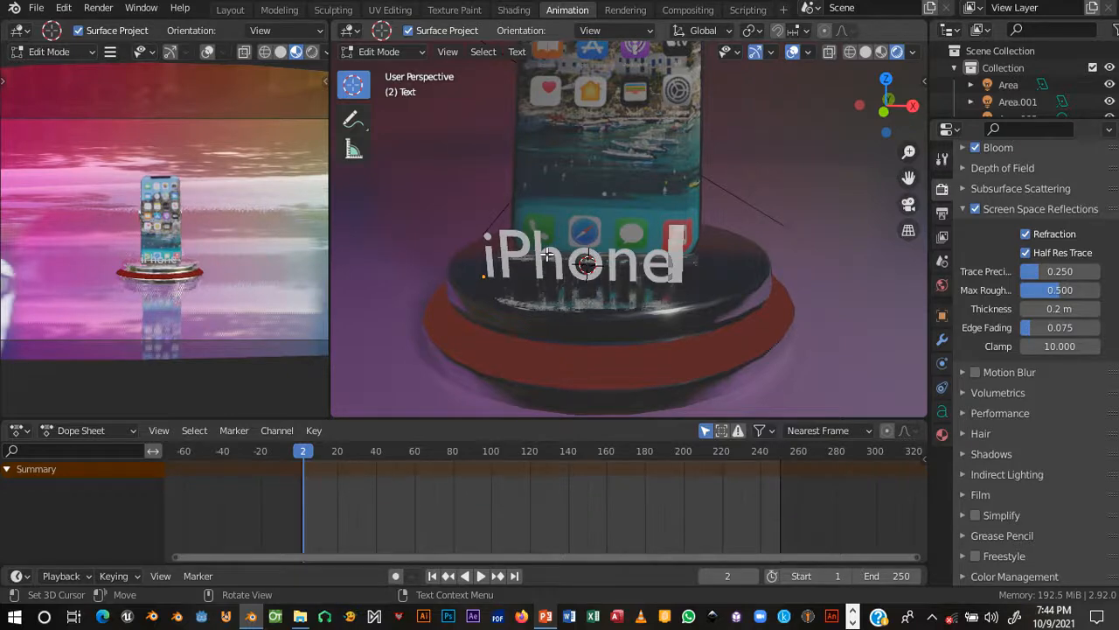
pyautogui.write(' 13')
pyautogui.press('Tab')
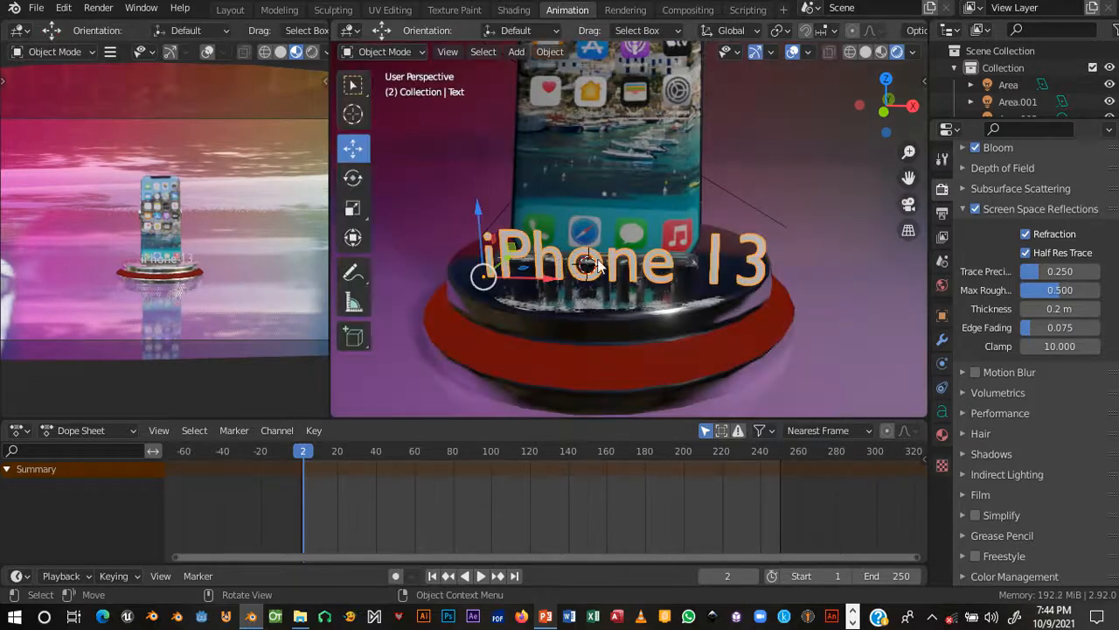
# - Scale the "iPhone 13" text down a little so it stays within the edges of the stand
pyautogui.press('s')
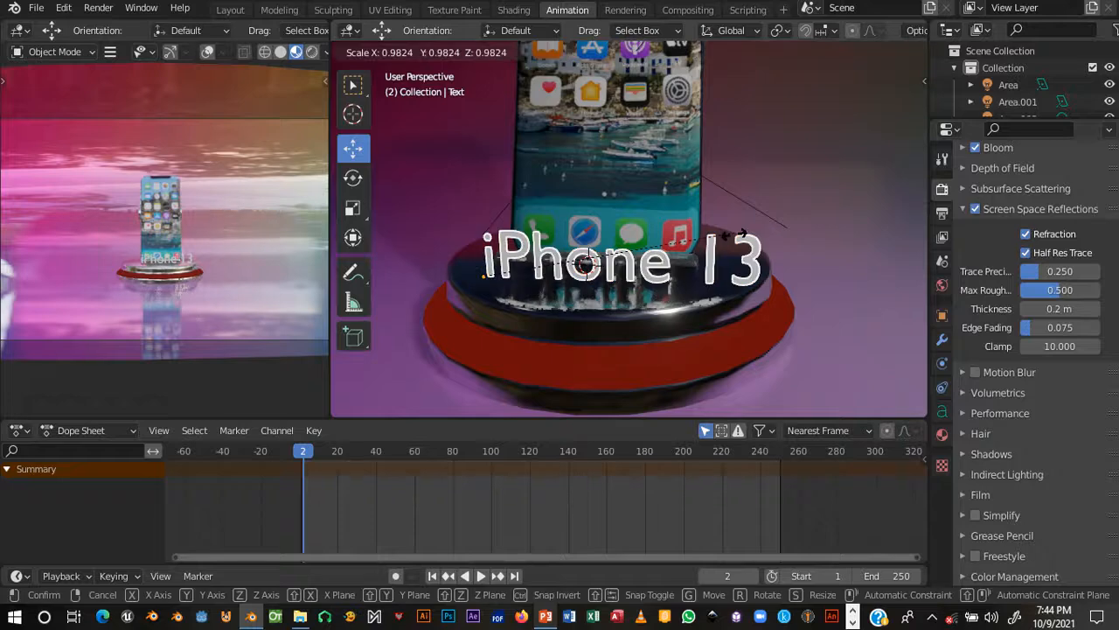
pyautogui.click(738, 269)
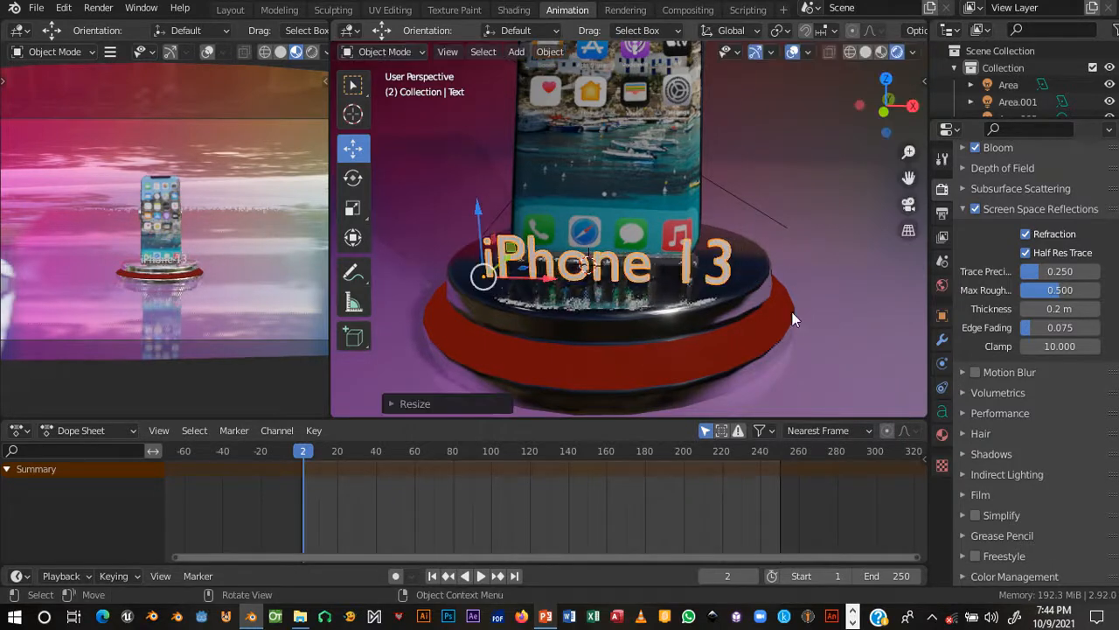
pyautogui.moveTo(735, 348); pyautogui.dragTo(708, 366, button='middle')
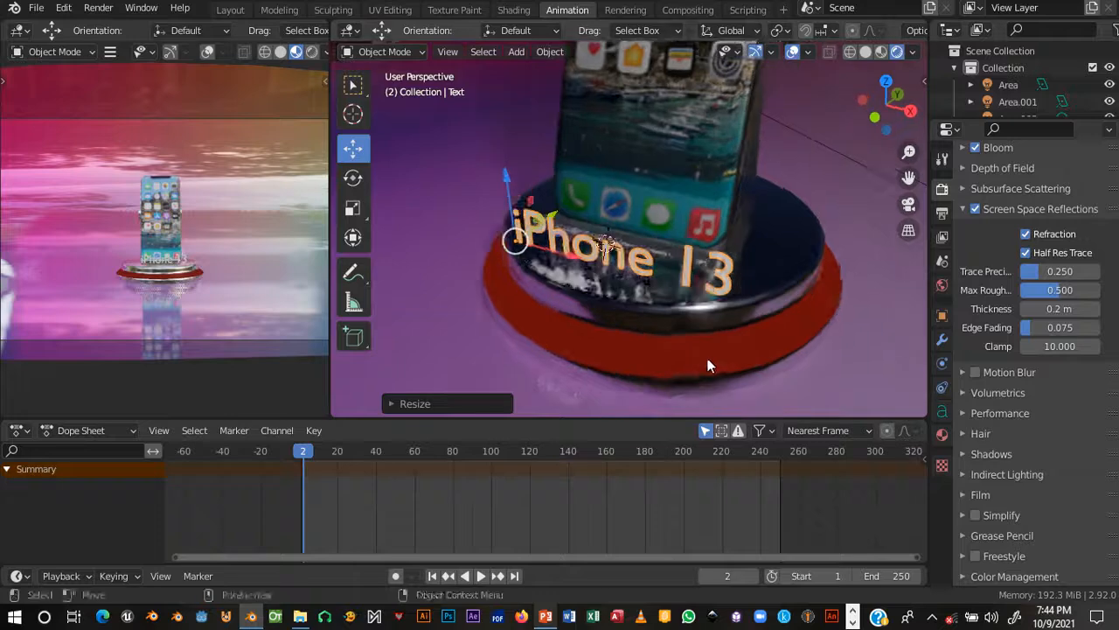
# - Give the "iPhone 13" text thickness with an extrude value of 0.06 m
pyautogui.click(942, 412)
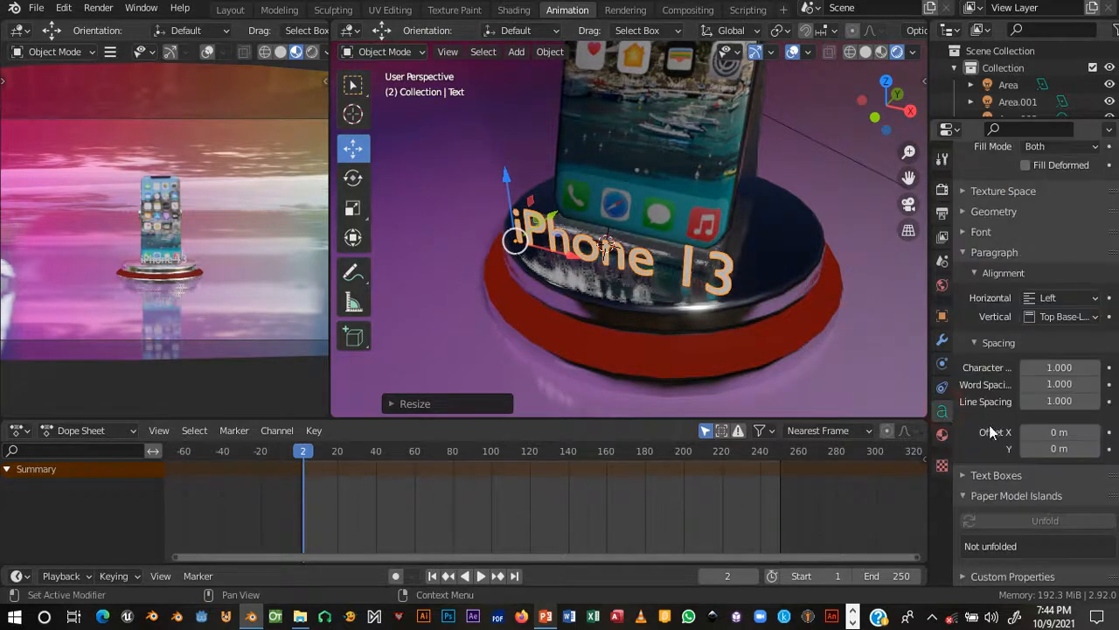
pyautogui.click(987, 212)
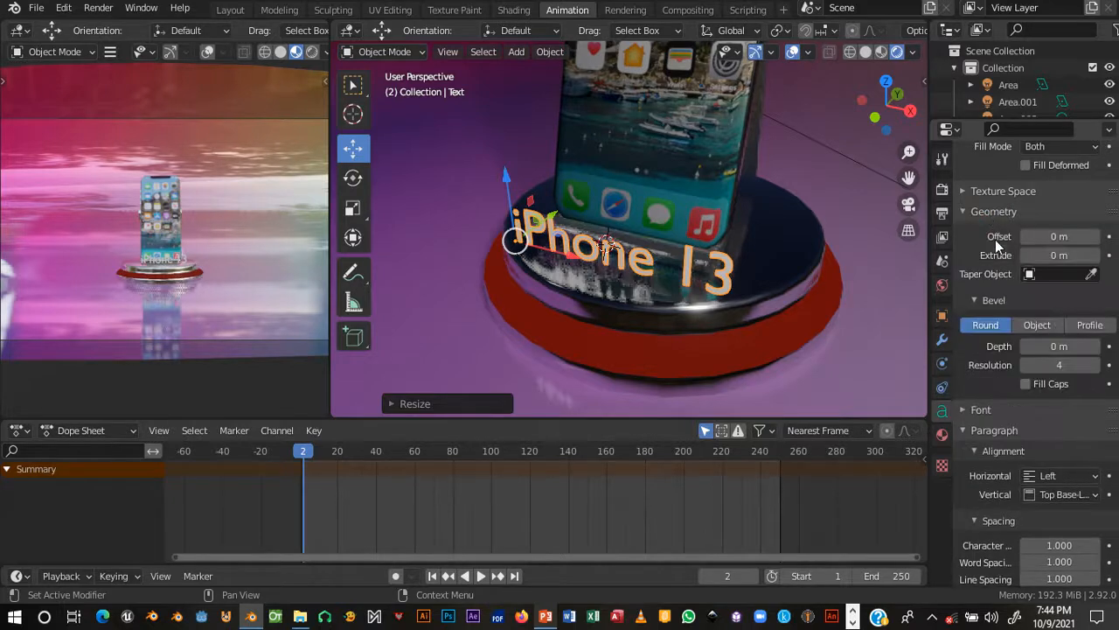
pyautogui.moveTo(1044, 255); pyautogui.dragTo(1093, 254)
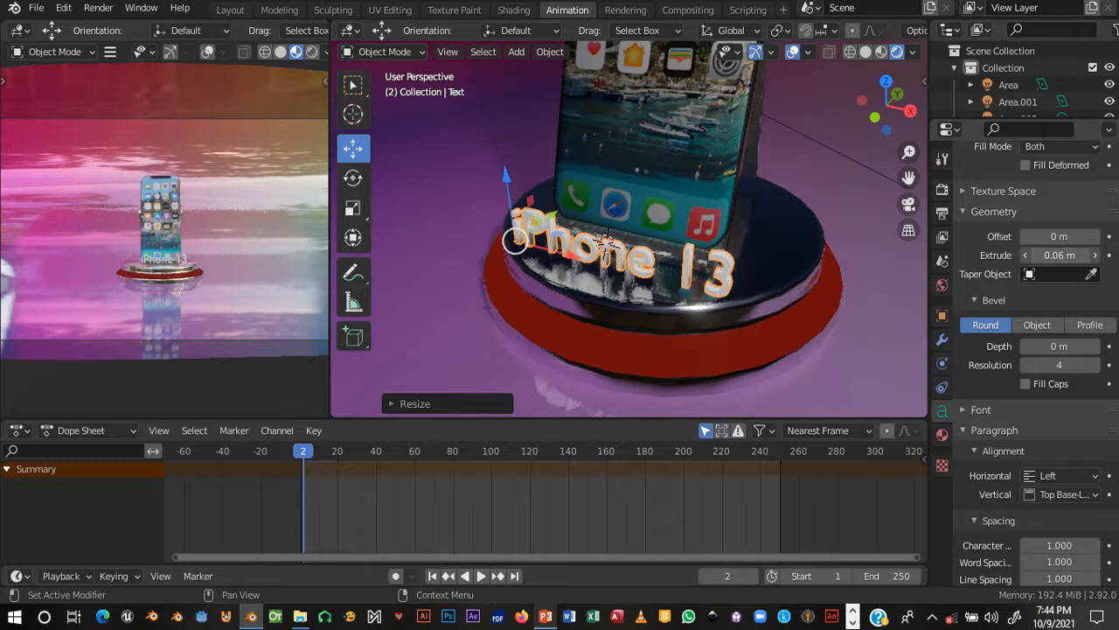
# - Add a new material to the "iPhone 13" text and name it "text"
pyautogui.moveTo(581, 252); pyautogui.dragTo(634, 234, button='middle')
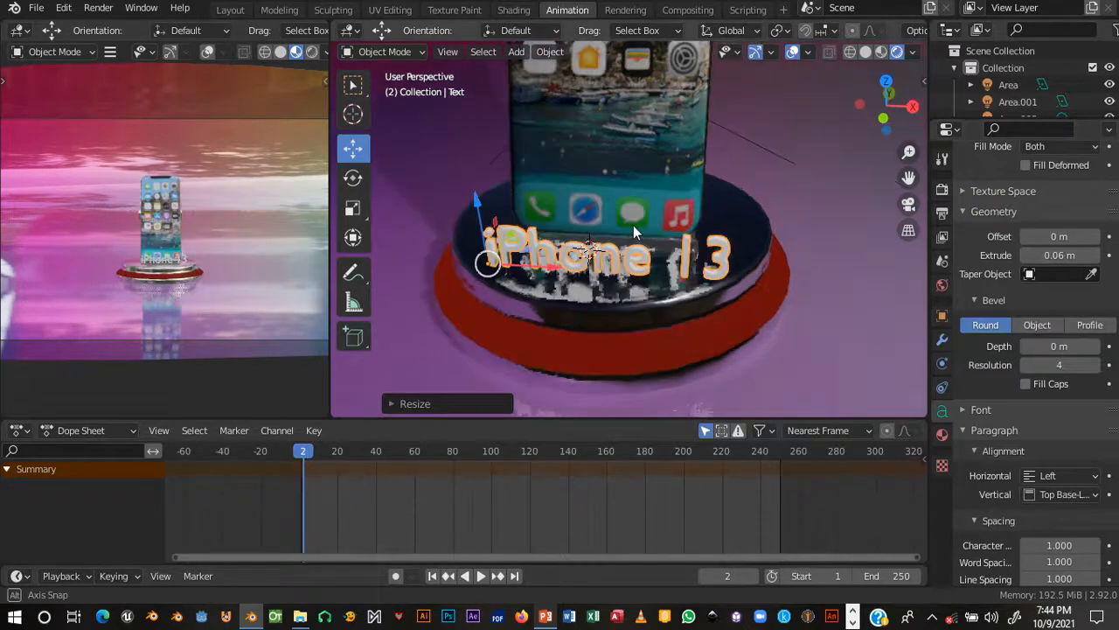
pyautogui.scroll(4, 639, 278)
pyautogui.keyDown('shift'); pyautogui.moveTo(639, 283); pyautogui.dragTo(658, 267, button='middle'); pyautogui.keyUp('shift')
pyautogui.click(941, 434)
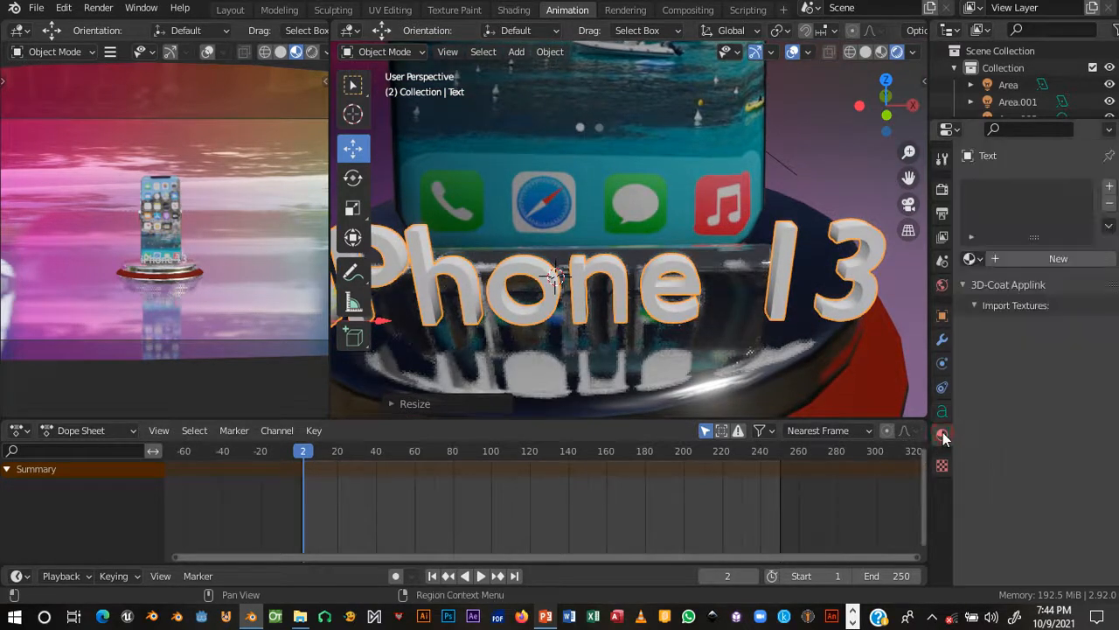
pyautogui.click(1016, 263)
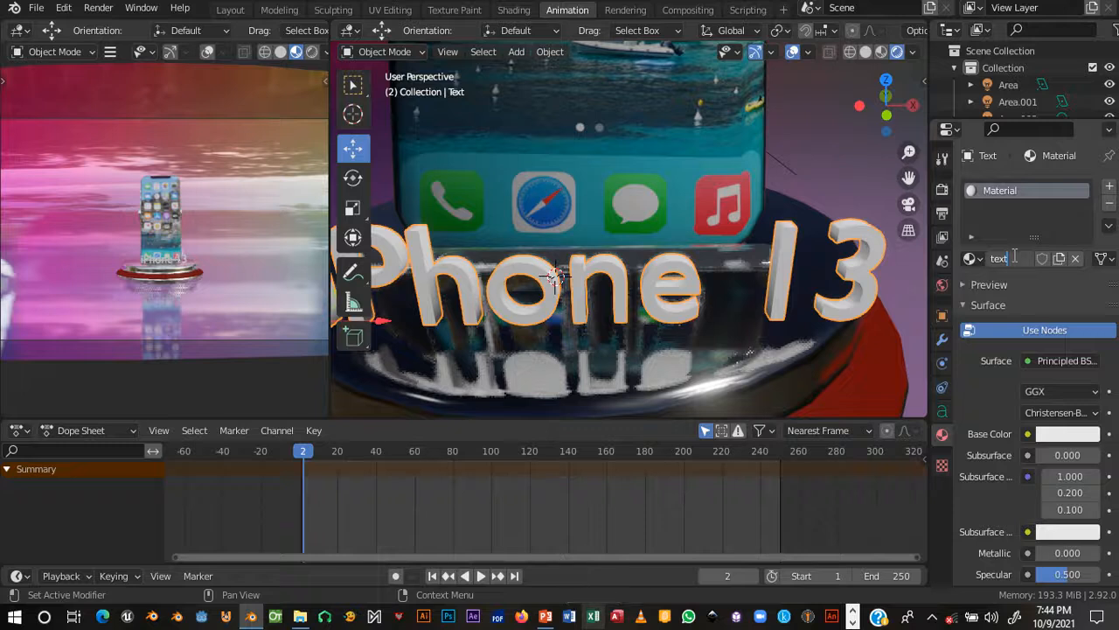
pyautogui.click(1022, 282)
# - Make the text material an Emission surface with strength 5.4 and a red colour of about hue 0.002, saturation 0.963
pyautogui.click(1056, 358)
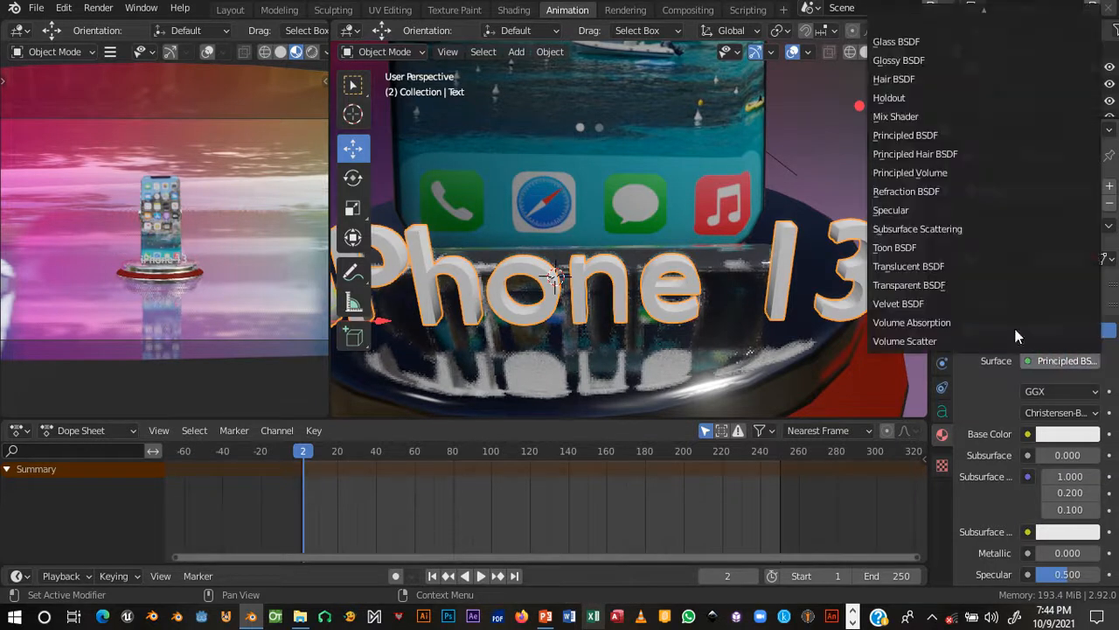
pyautogui.scroll(3, 895, 62)
pyautogui.click(894, 81)
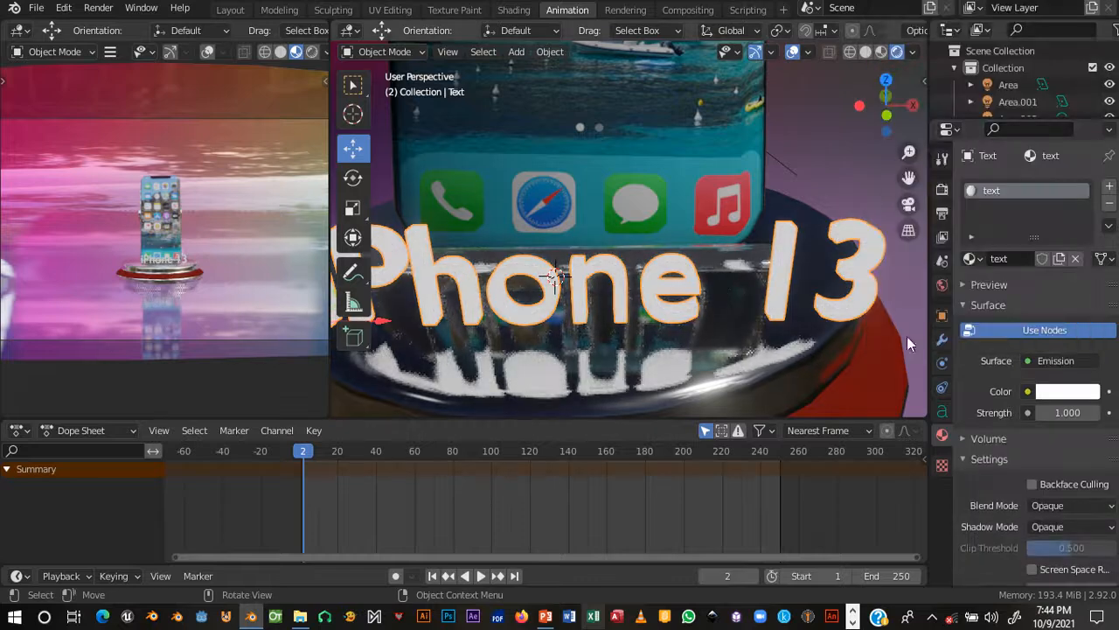
pyautogui.moveTo(1062, 412)
pyautogui.mouseDown()
pyautogui.moveTo(1103, 412)
pyautogui.moveTo(1062, 414)
pyautogui.mouseUp()
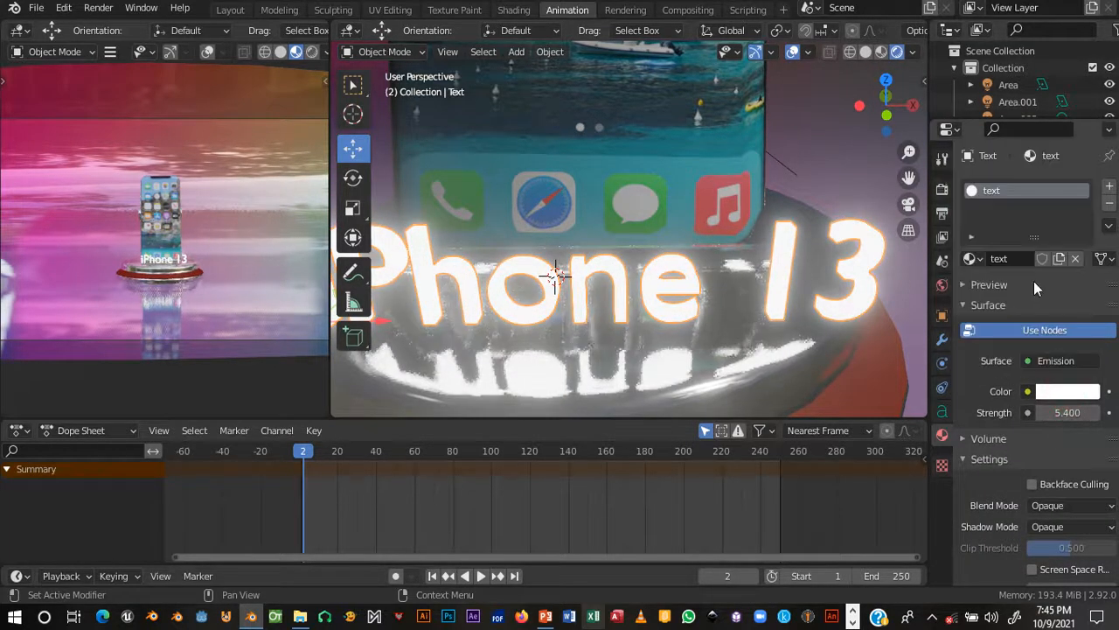
pyautogui.click(1068, 392)
pyautogui.click(1013, 259)
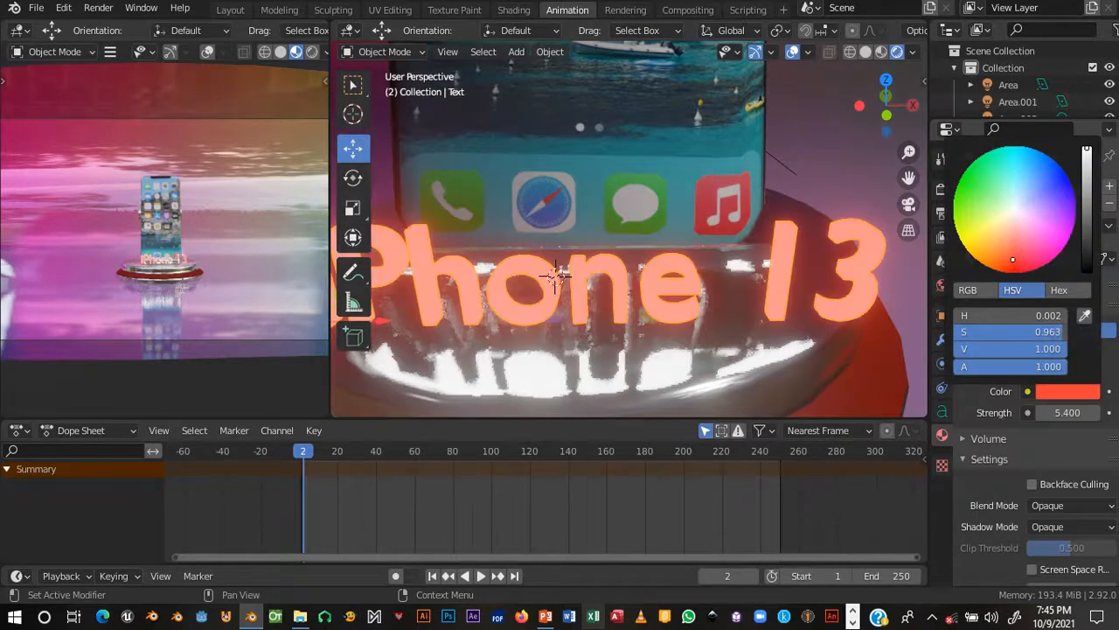
# - Scale the "iPhone 13" text down slightly more so it sits within the stand, and save the project
pyautogui.moveTo(542, 288); pyautogui.dragTo(590, 293, button='middle')
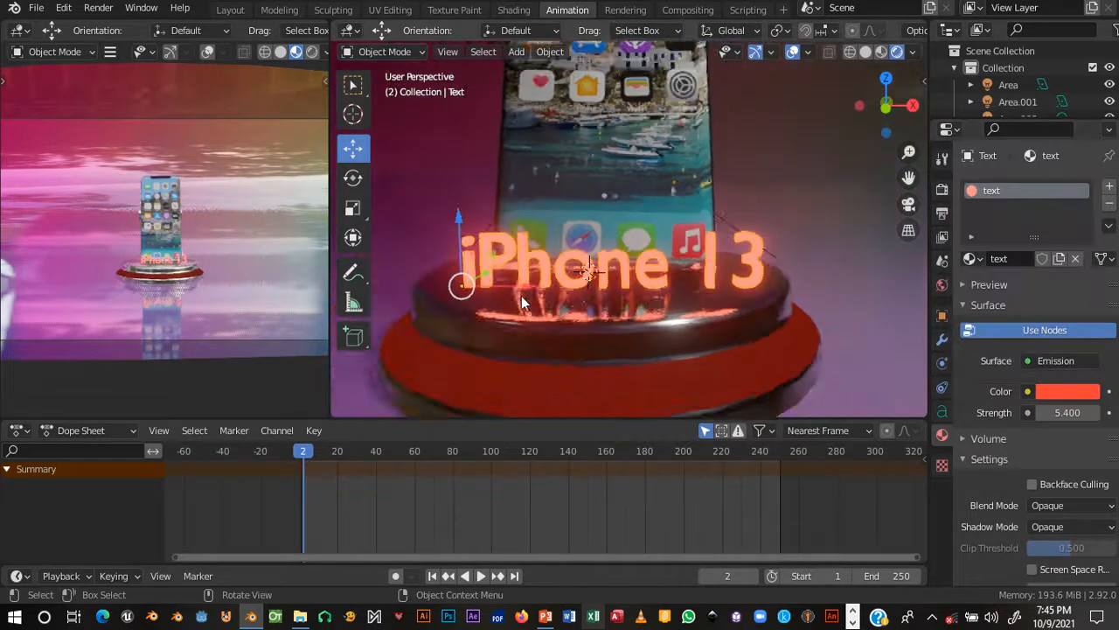
pyautogui.press('s')
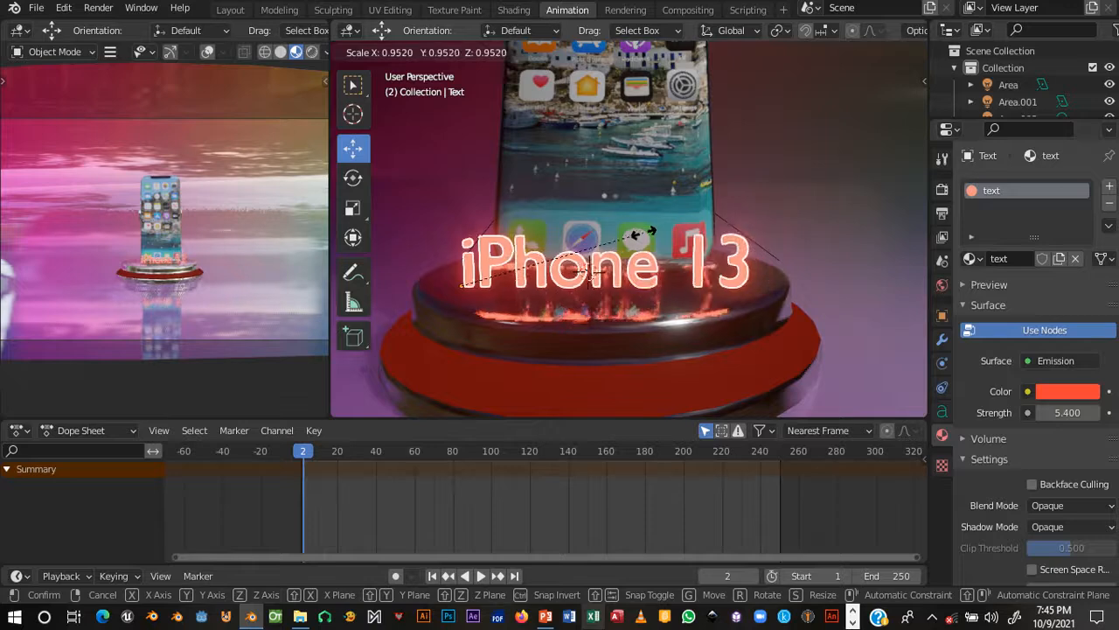
pyautogui.click(667, 273)
pyautogui.press('s')
pyautogui.click(646, 245)
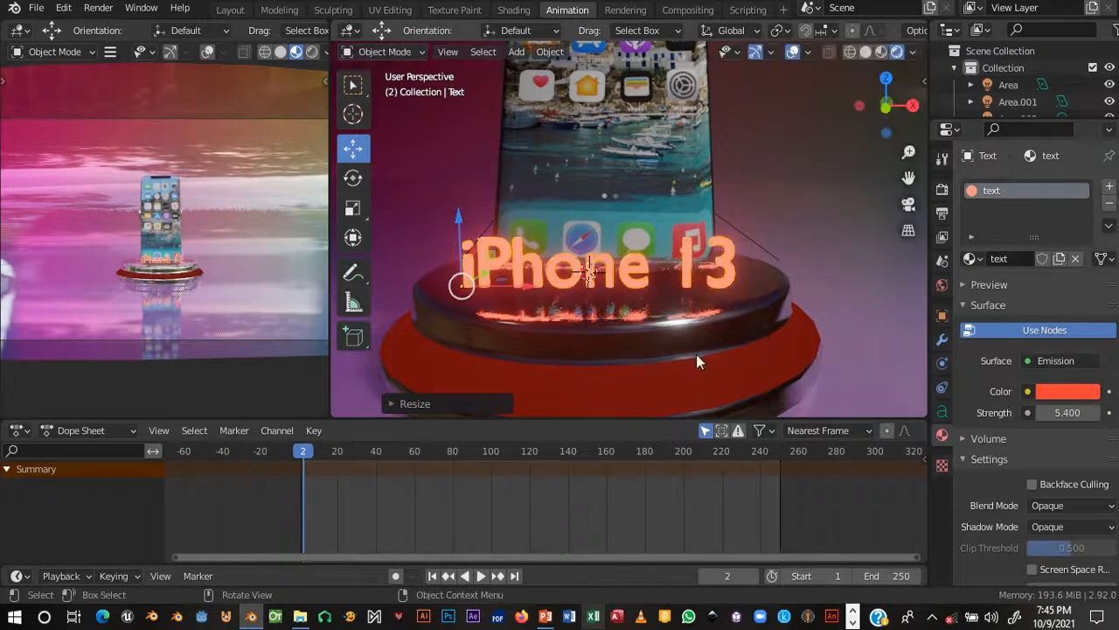
pyautogui.hotkey('ctrl', 's')
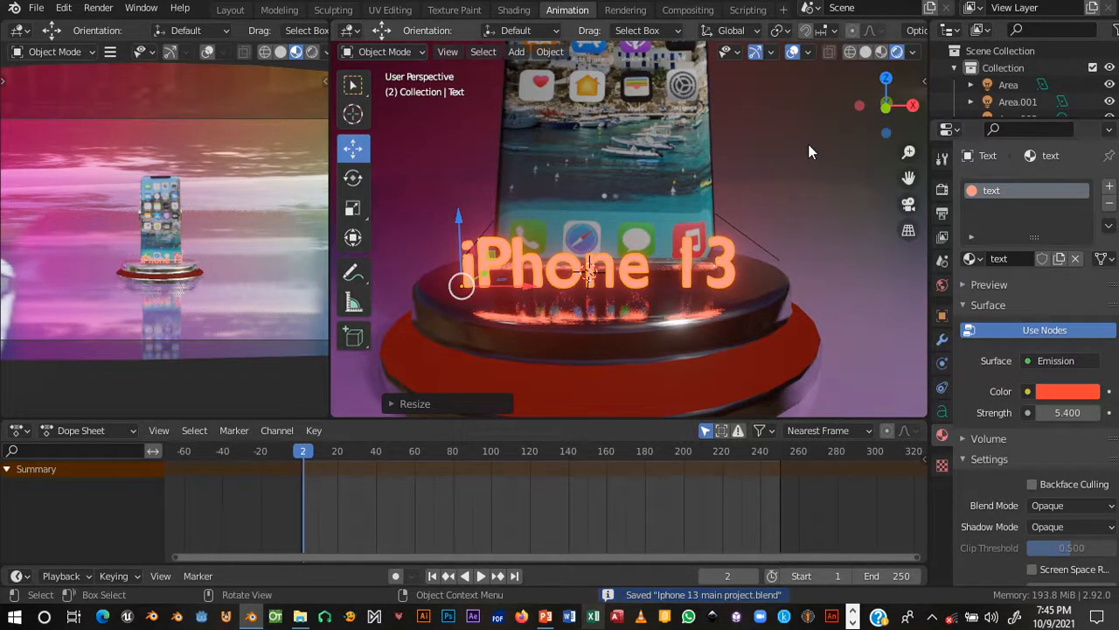
# - Raise the emission strength of the text material to 14.4
pyautogui.moveTo(709, 247); pyautogui.dragTo(877, 283, button='middle')
pyautogui.scroll(4, 717, 277)
pyautogui.moveTo(1067, 412)
pyautogui.mouseDown()
pyautogui.moveTo(1093, 412)
pyautogui.moveTo(1072, 412)
pyautogui.mouseUp()
pyautogui.scroll(-4, 721, 279)
pyautogui.moveTo(724, 280); pyautogui.dragTo(603, 264, button='middle')
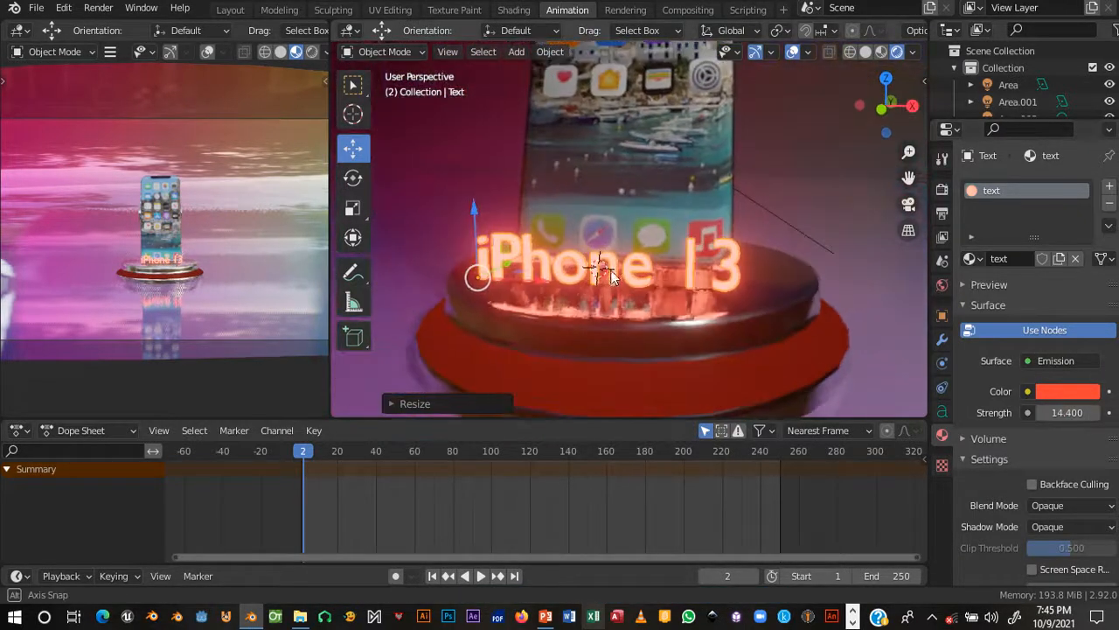
# - Move the "iPhone 13" text slightly closer to the phone and lower it toward the top of the stand
pyautogui.moveTo(682, 256); pyautogui.dragTo(585, 260, button='middle')
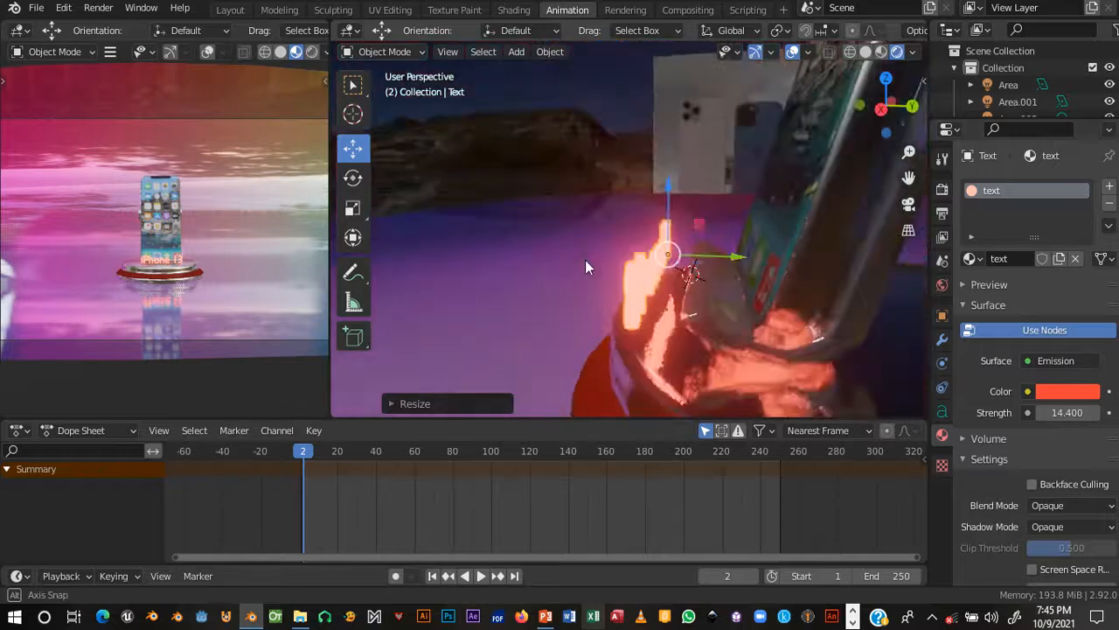
pyautogui.press('g')
pyautogui.press('x')
pyautogui.click(750, 254)
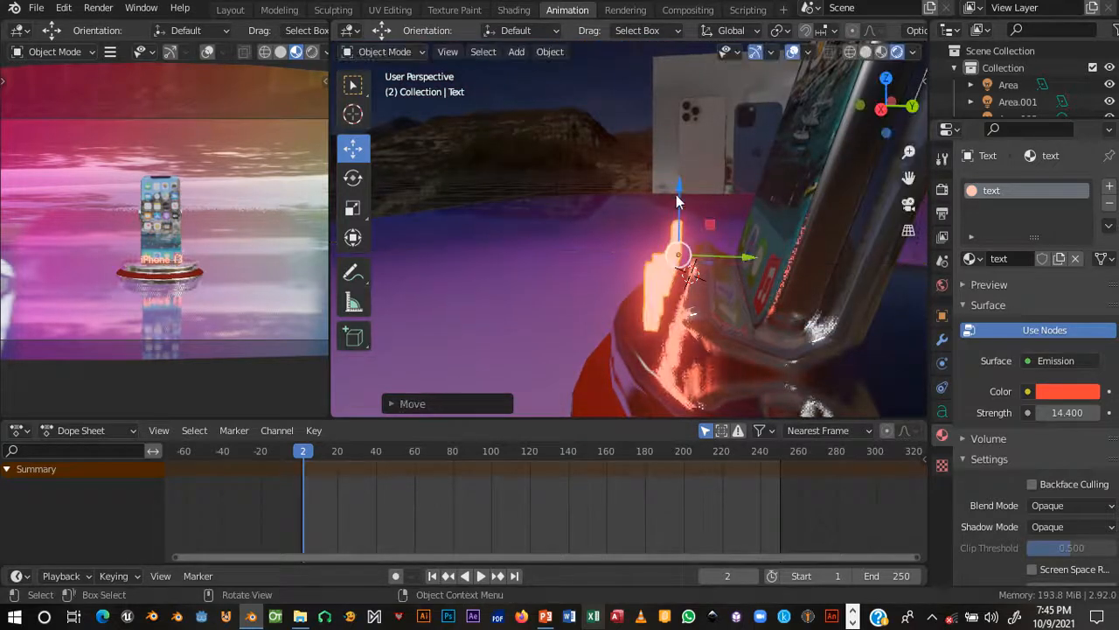
pyautogui.press('g')
pyautogui.press('z')
pyautogui.click(670, 258)
pyautogui.moveTo(775, 306); pyautogui.dragTo(377, 280, button='middle')
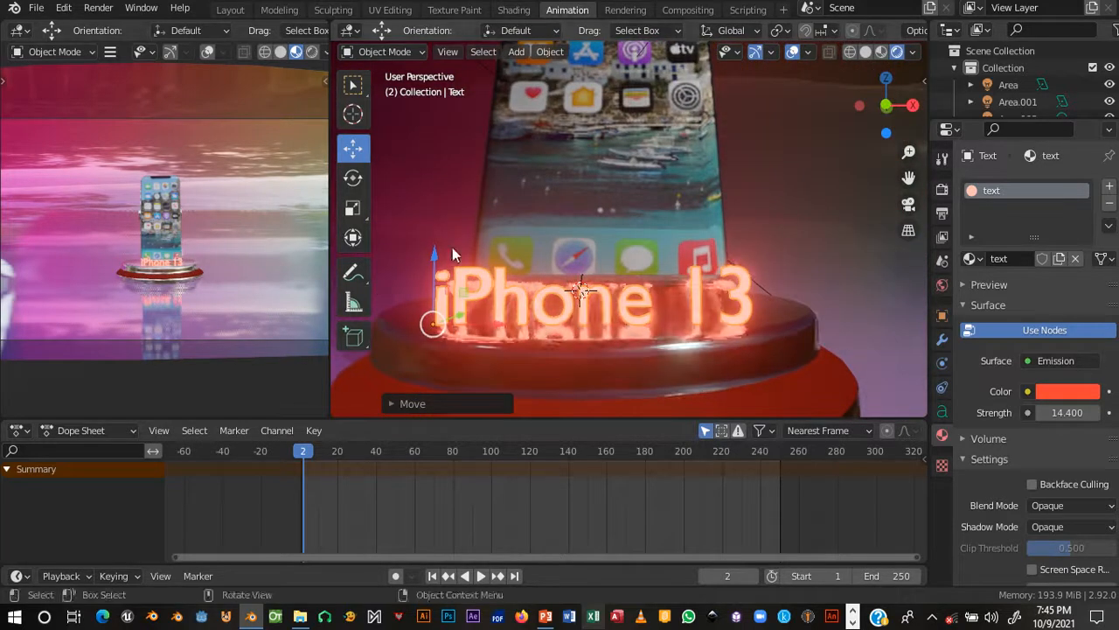
# - Fine-tune the text's height and shift it slightly sideways to centre it on the stand, and save the project
pyautogui.press('g')
pyautogui.press('z')
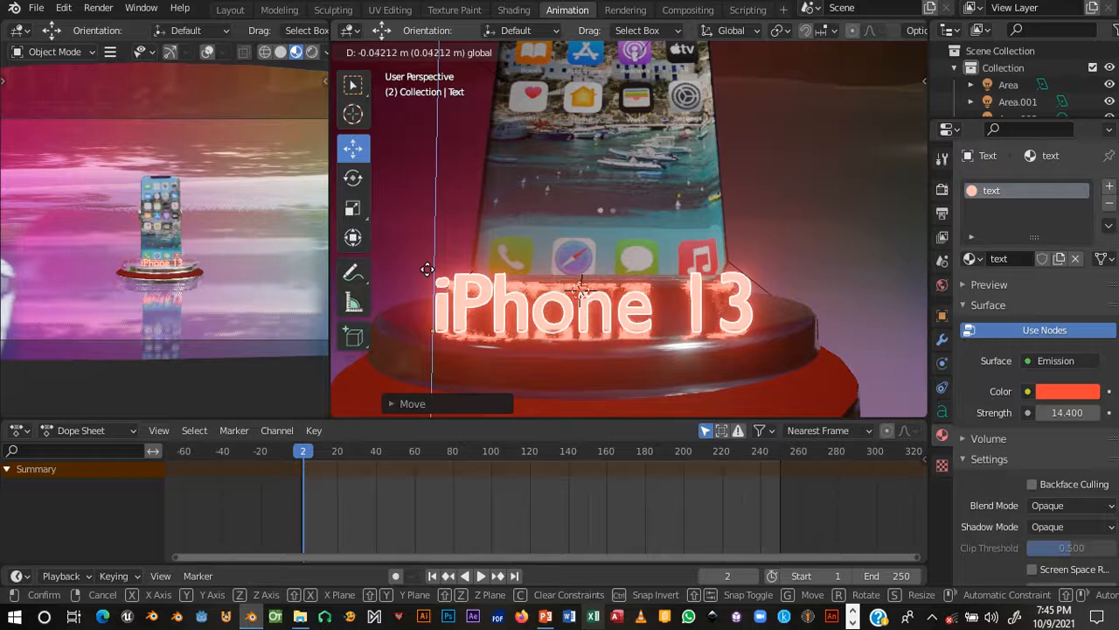
pyautogui.click(481, 333)
pyautogui.moveTo(485, 323); pyautogui.dragTo(474, 326)
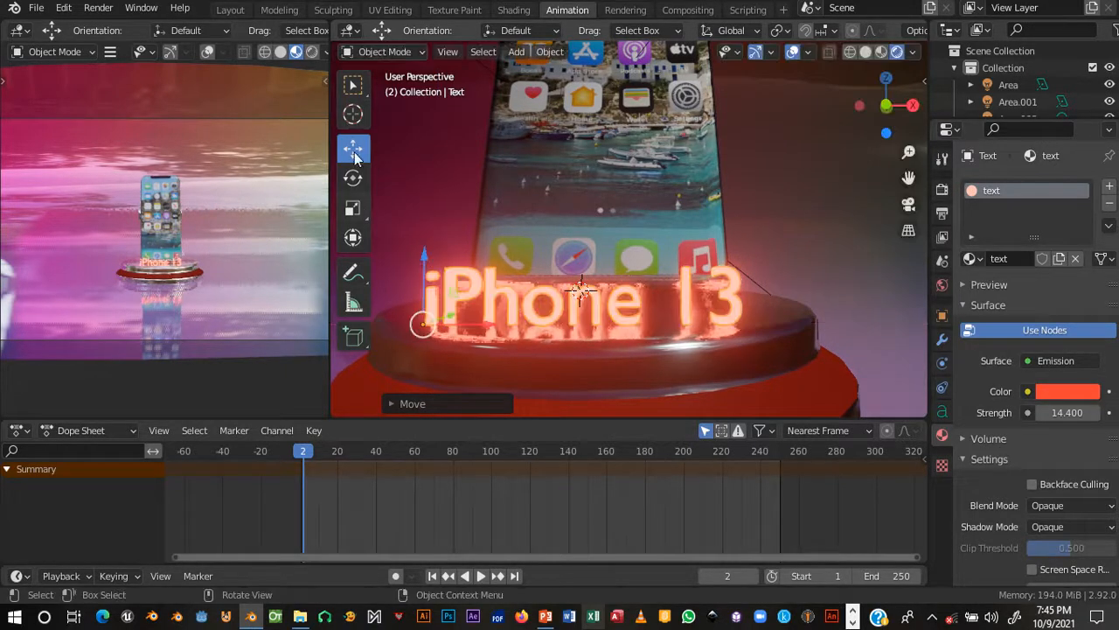
pyautogui.moveTo(653, 272); pyautogui.dragTo(713, 348, button='middle')
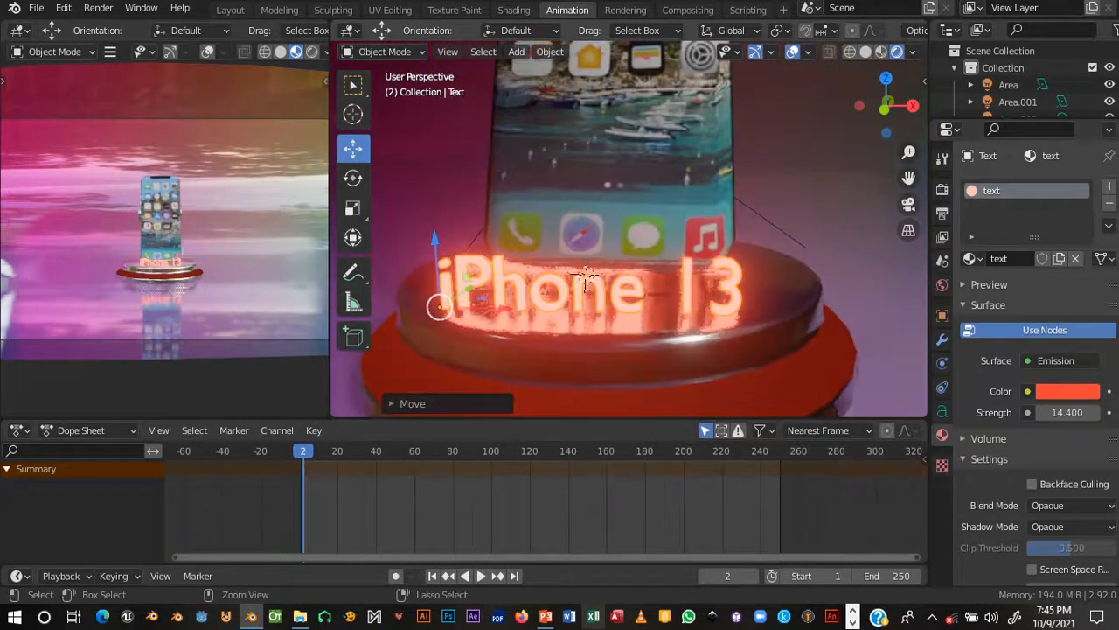
pyautogui.hotkey('ctrl', 's')
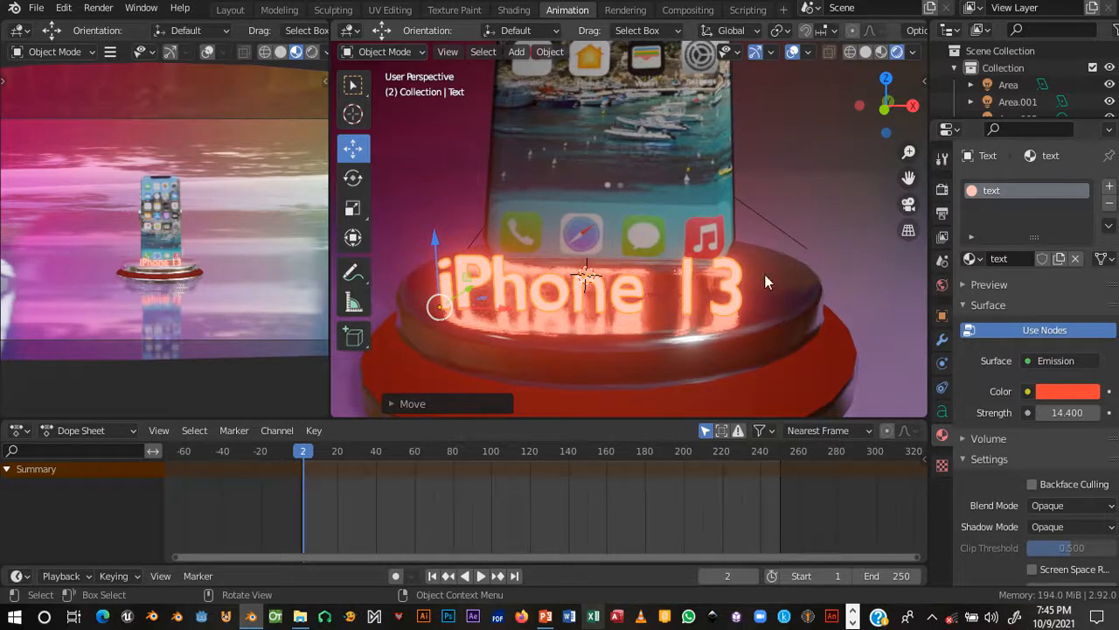
# - Parent the "iPhone 13" text to the round stand using Object (Keep Transform)
pyautogui.moveTo(796, 296); pyautogui.dragTo(664, 311, button='middle')
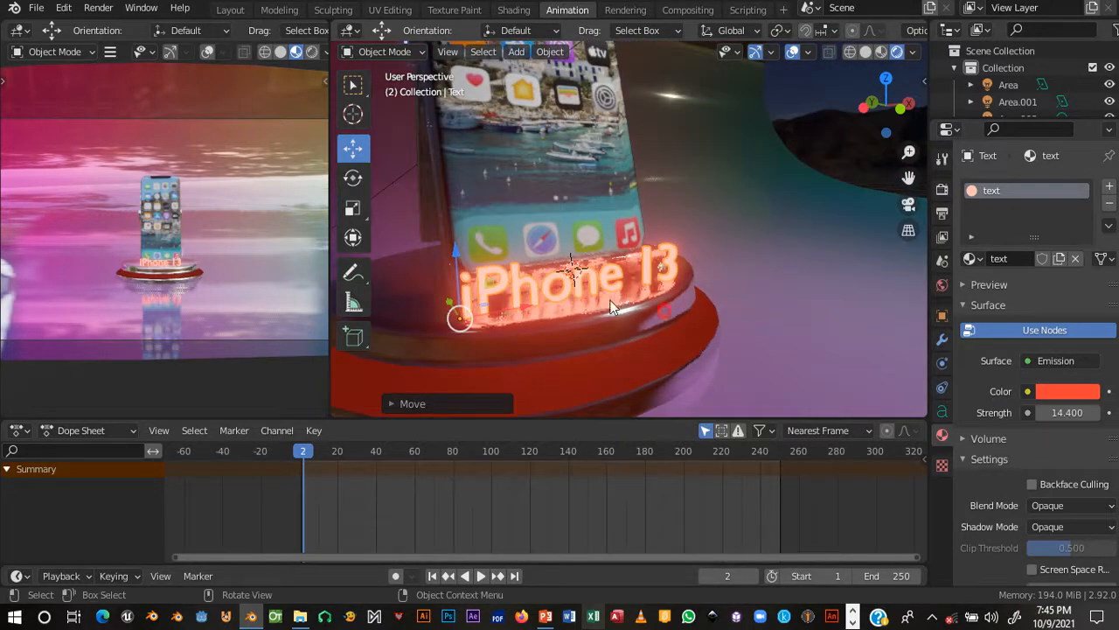
pyautogui.click(665, 312)
pyautogui.hotkey('ctrl', 'p')
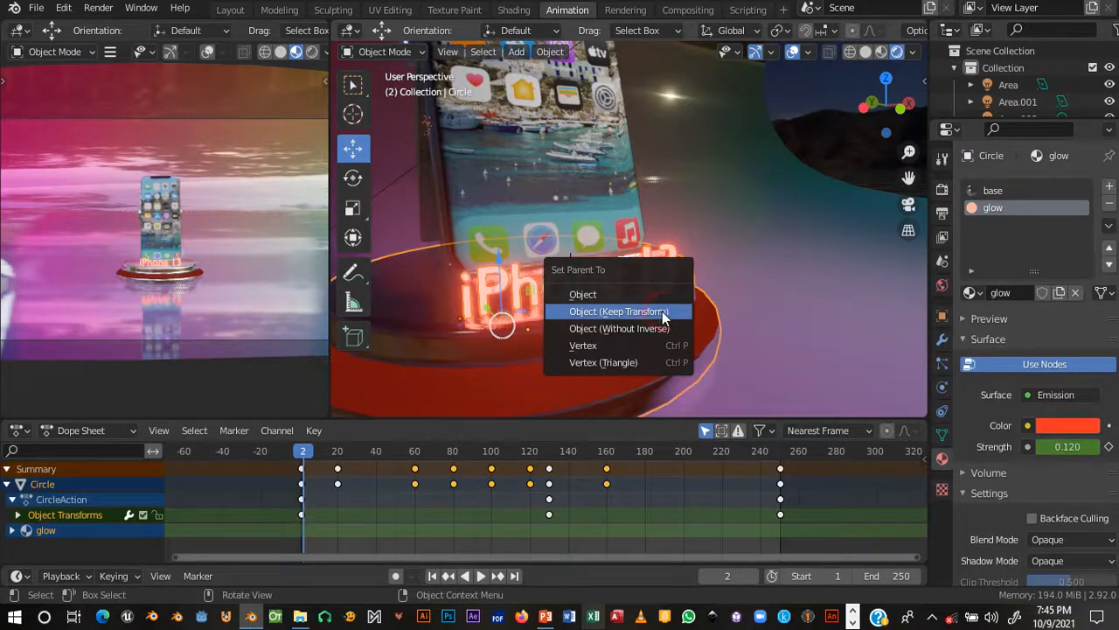
pyautogui.click(663, 313)
pyautogui.moveTo(689, 303); pyautogui.dragTo(664, 332, button='middle')
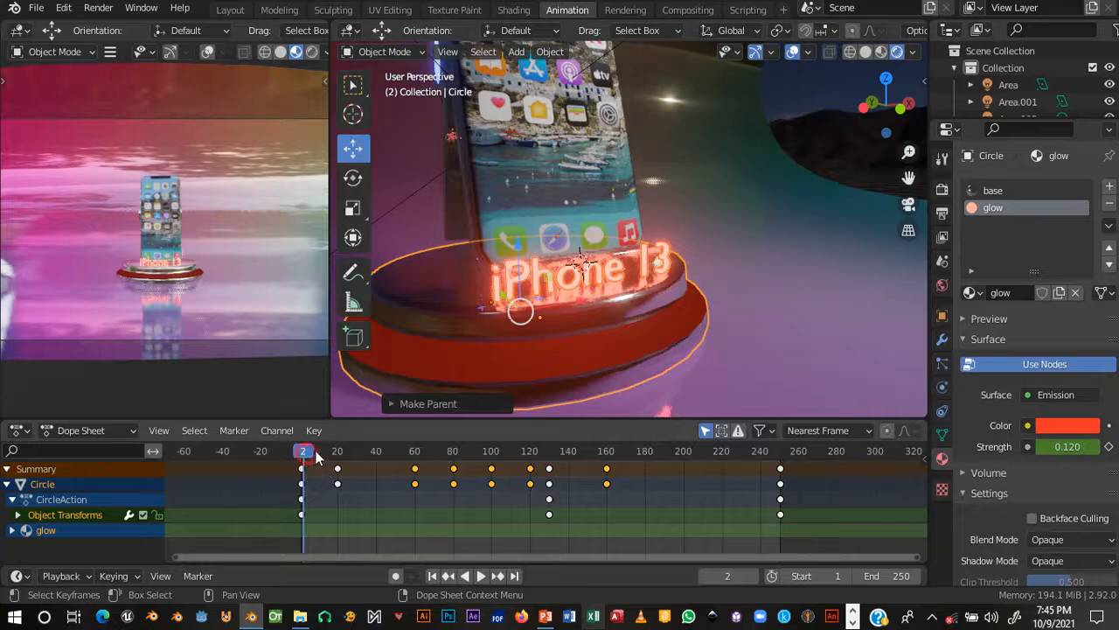
# - Play the animation to check that the text turns with the stand, return to frame 0 and save
pyautogui.press('space')
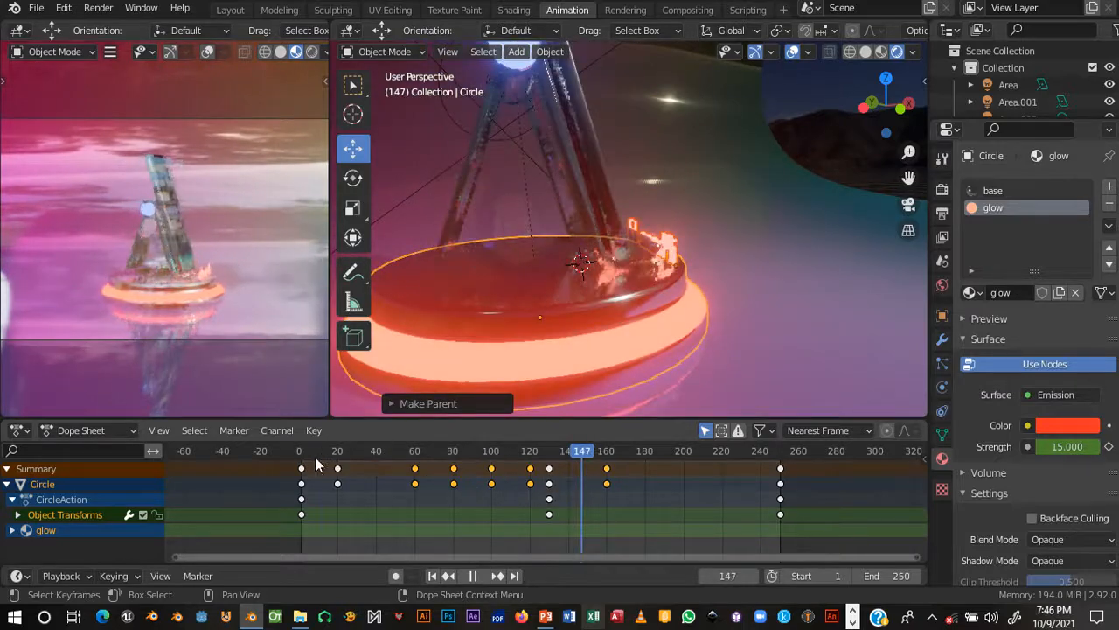
pyautogui.moveTo(306, 458); pyautogui.dragTo(299, 460)
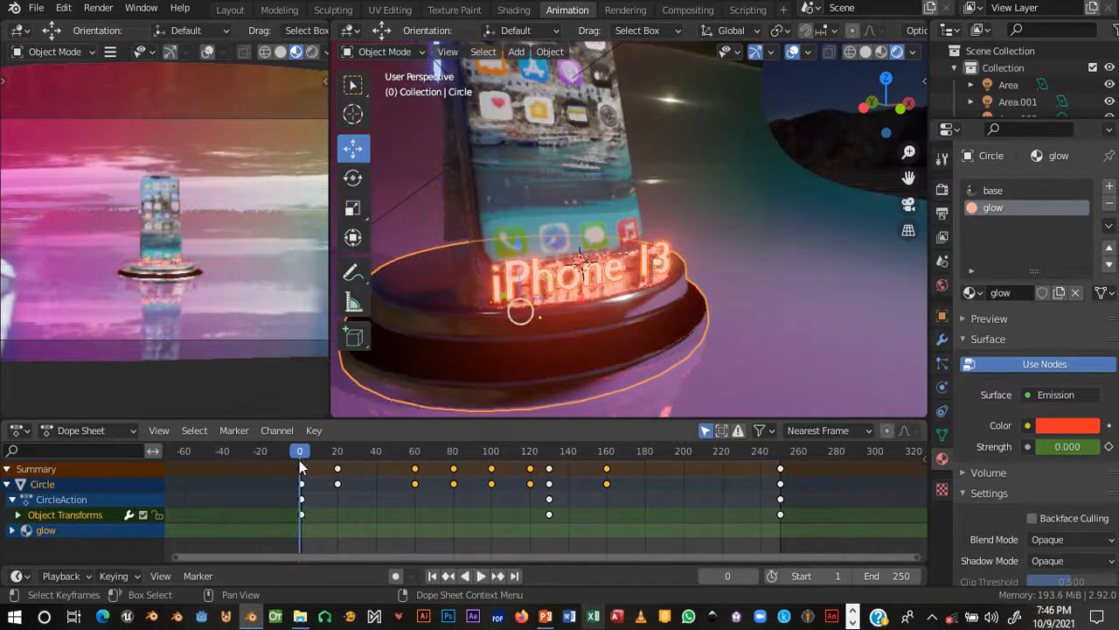
pyautogui.hotkey('ctrl', 's')
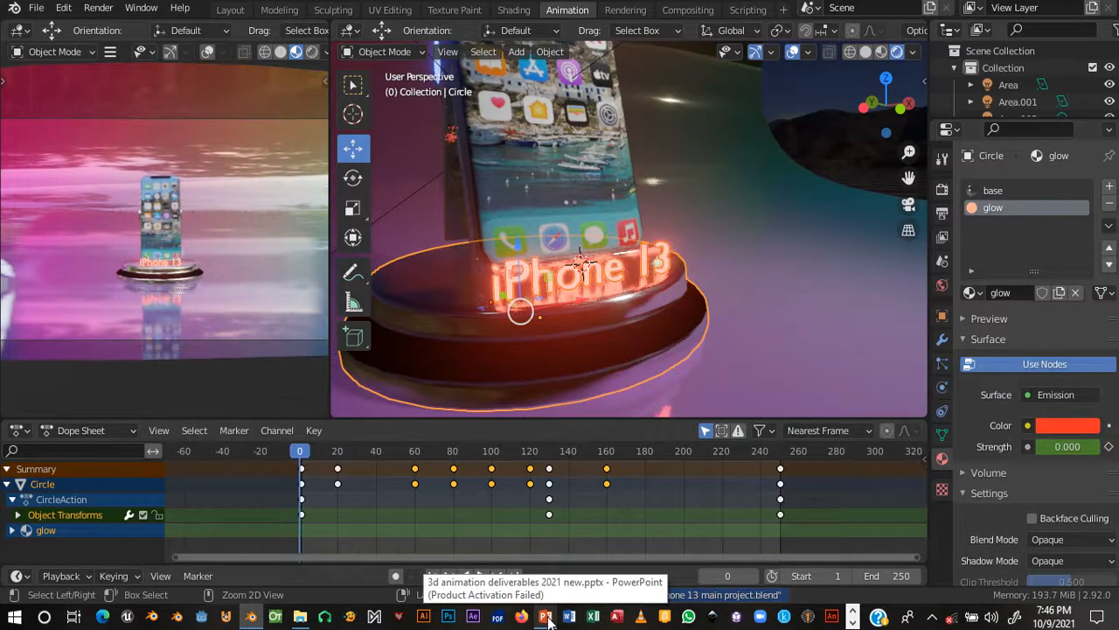
# - Switch to PowerPoint and review the slides on adding sound using a speaker and using the video editor
pyautogui.click(546, 617)
pyautogui.click(75, 504)
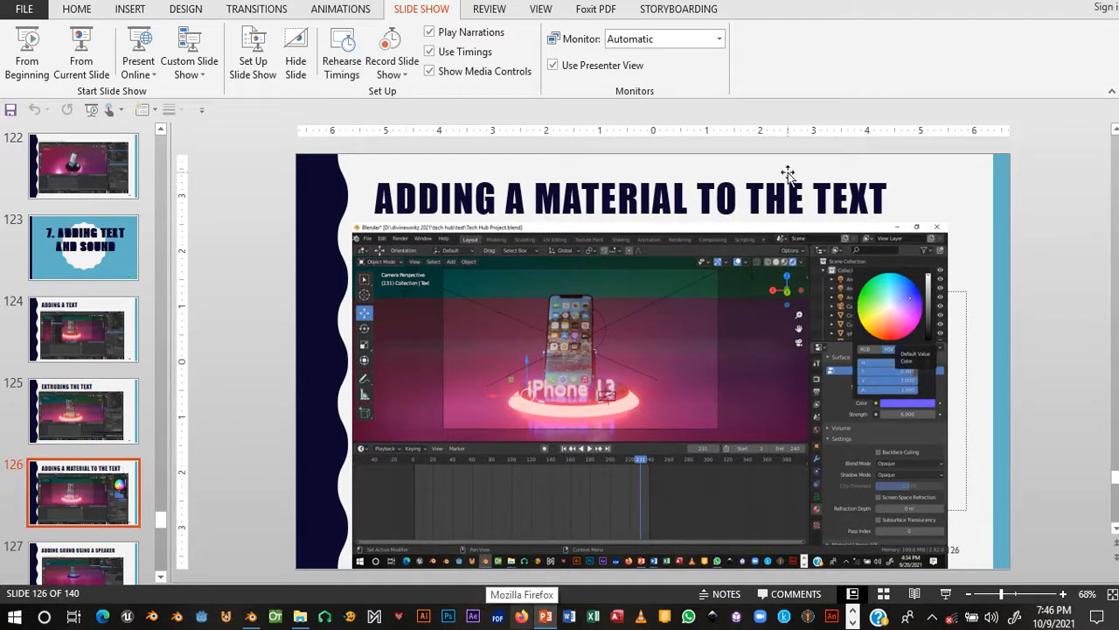
pyautogui.scroll(-2, 79, 419)
pyautogui.click(76, 437)
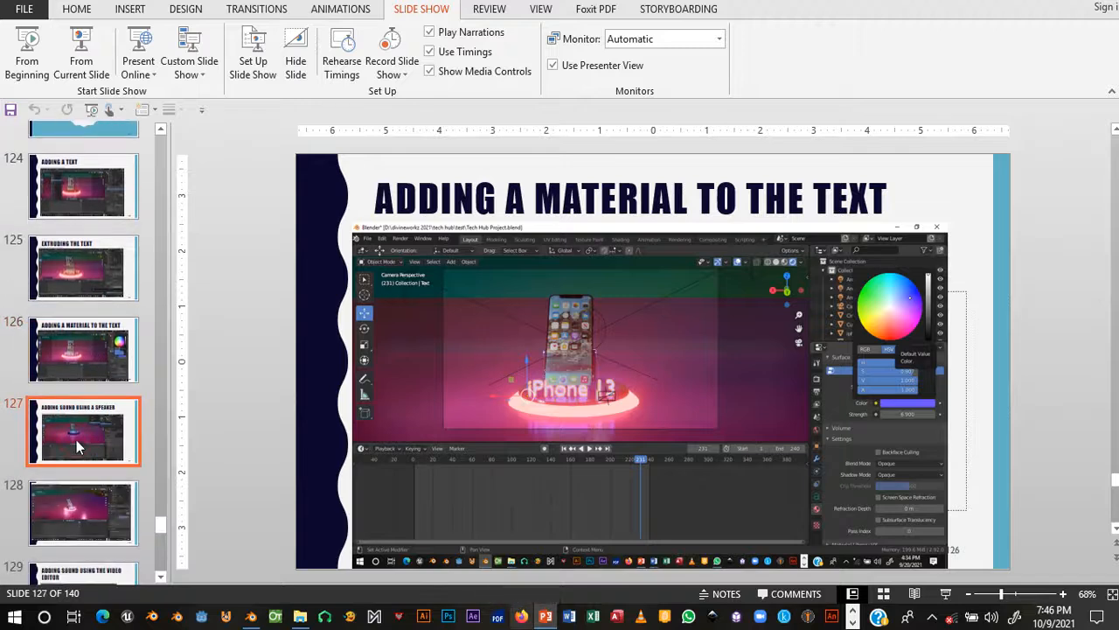
pyautogui.click(96, 500)
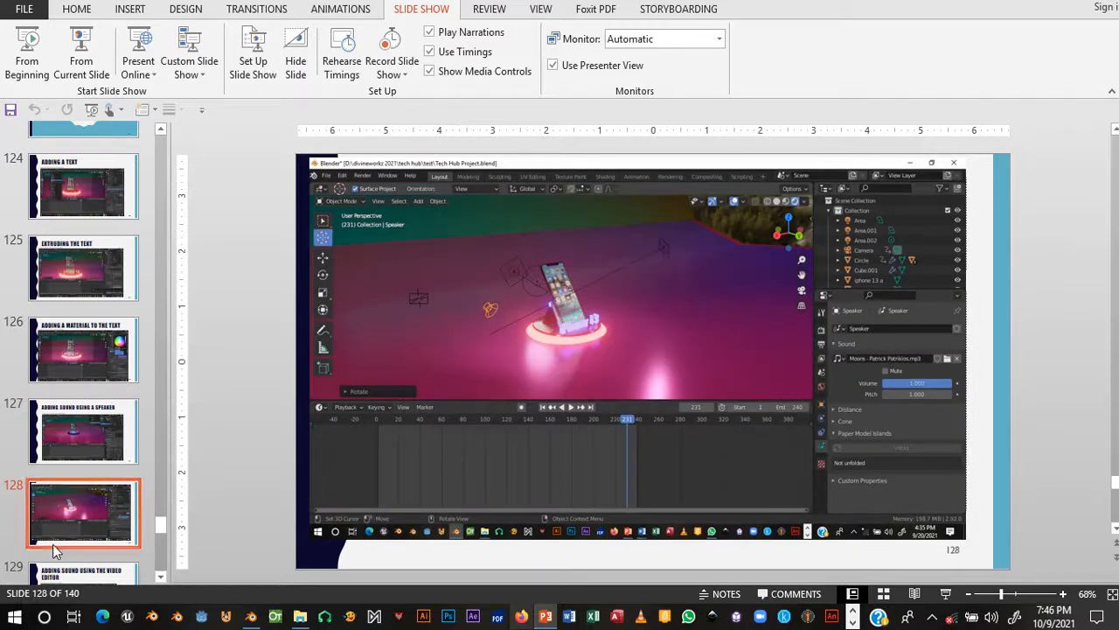
pyautogui.scroll(-2, 54, 551)
pyautogui.click(73, 474)
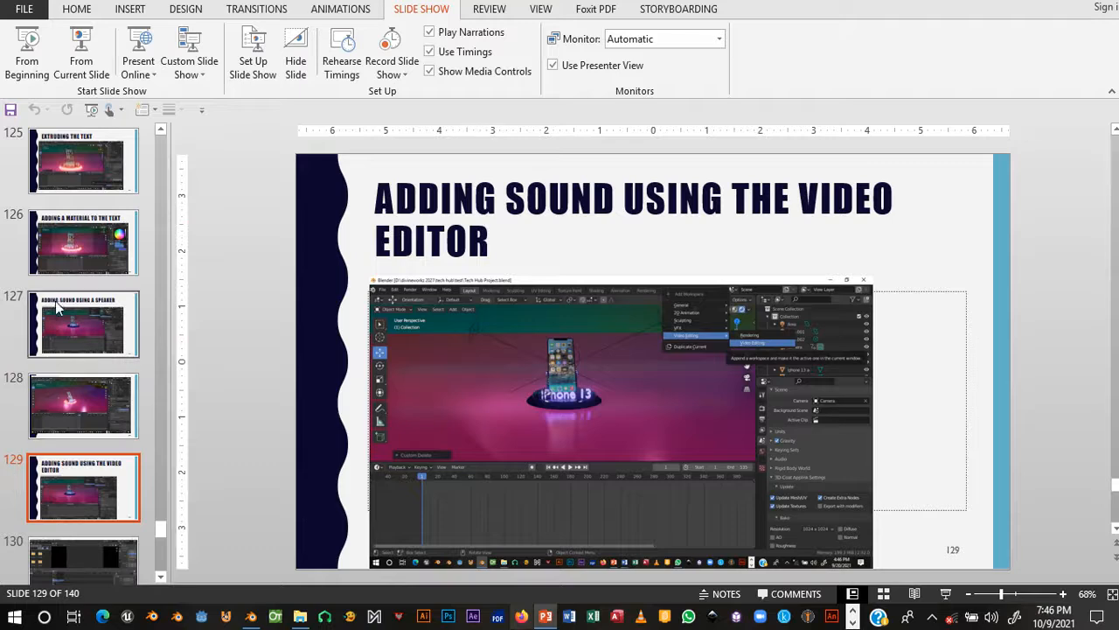
pyautogui.click(81, 306)
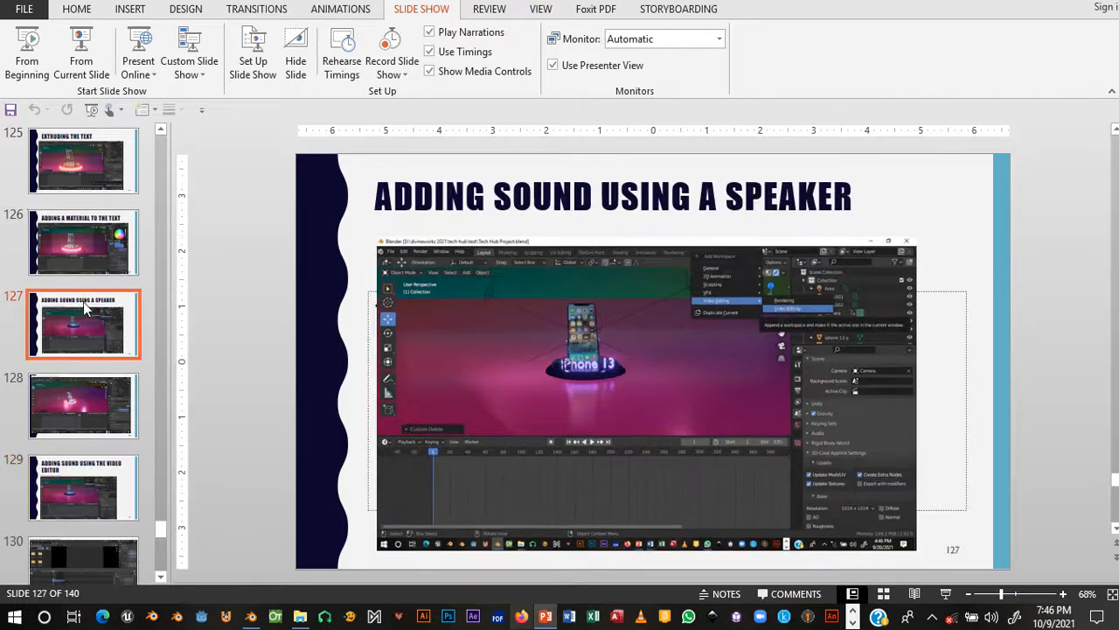
pyautogui.scroll(-2, 80, 358)
pyautogui.click(81, 395)
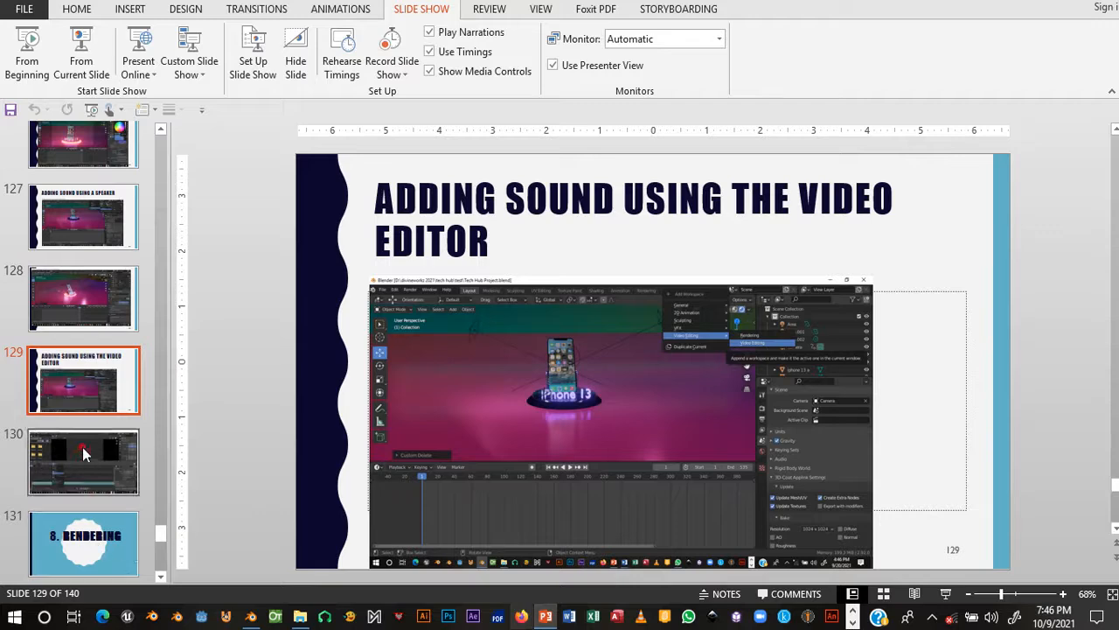
pyautogui.click(91, 487)
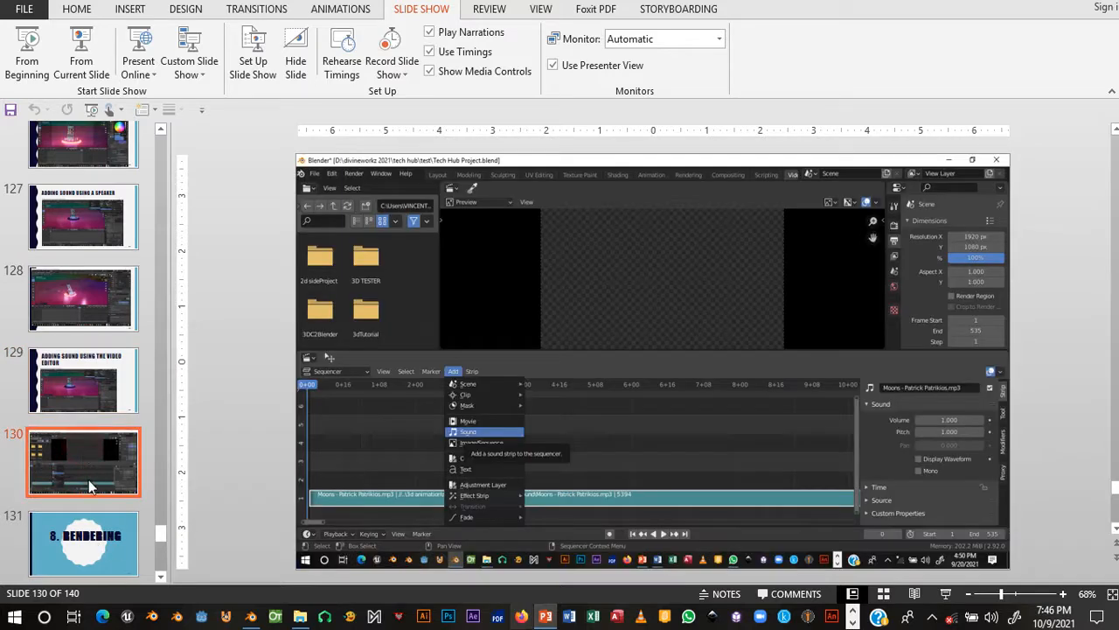
# - Switch back to Blender and add a Video Editing workspace, keeping the project saved
pyautogui.click(257, 616)
pyautogui.scroll(-4, 615, 251)
pyautogui.moveTo(634, 245); pyautogui.dragTo(594, 262, button='middle')
pyautogui.hotkey('ctrl', 's')
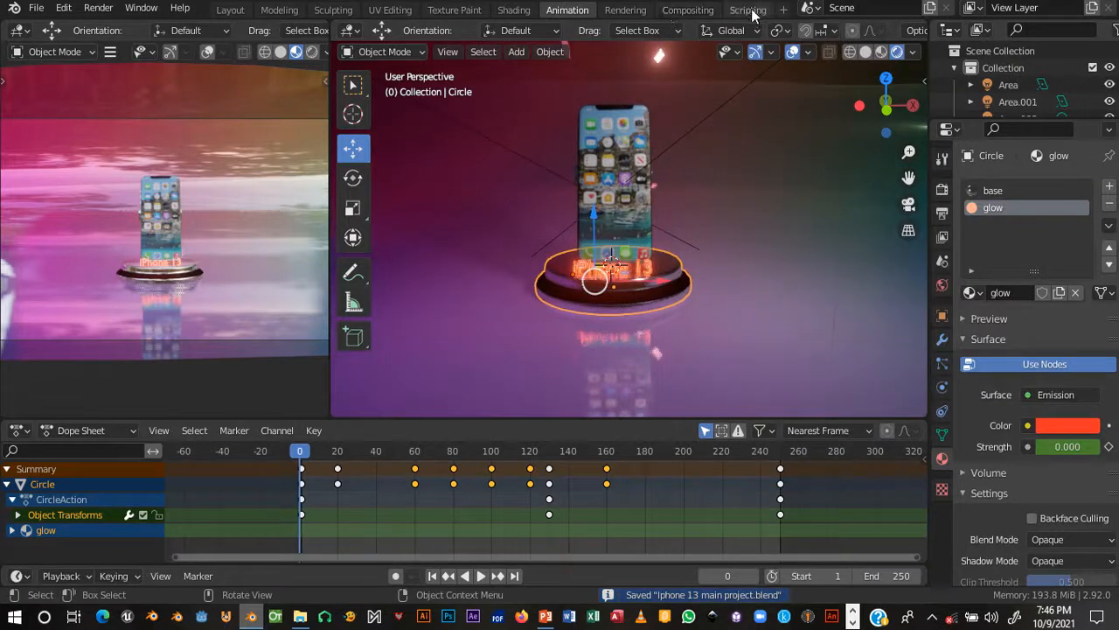
pyautogui.click(783, 10)
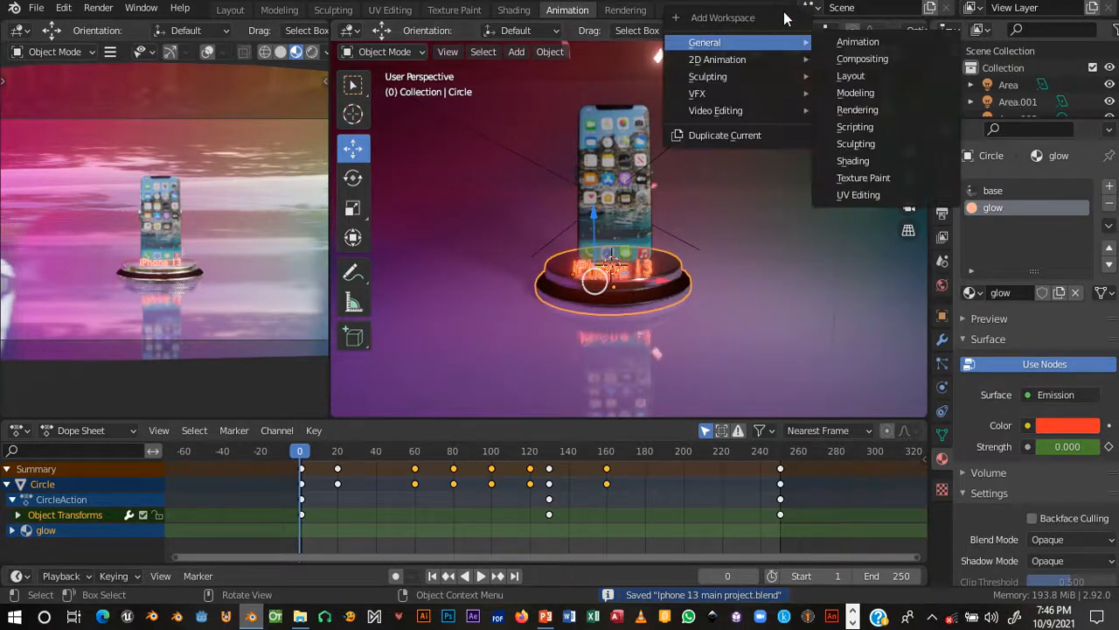
pyautogui.moveTo(743, 112)
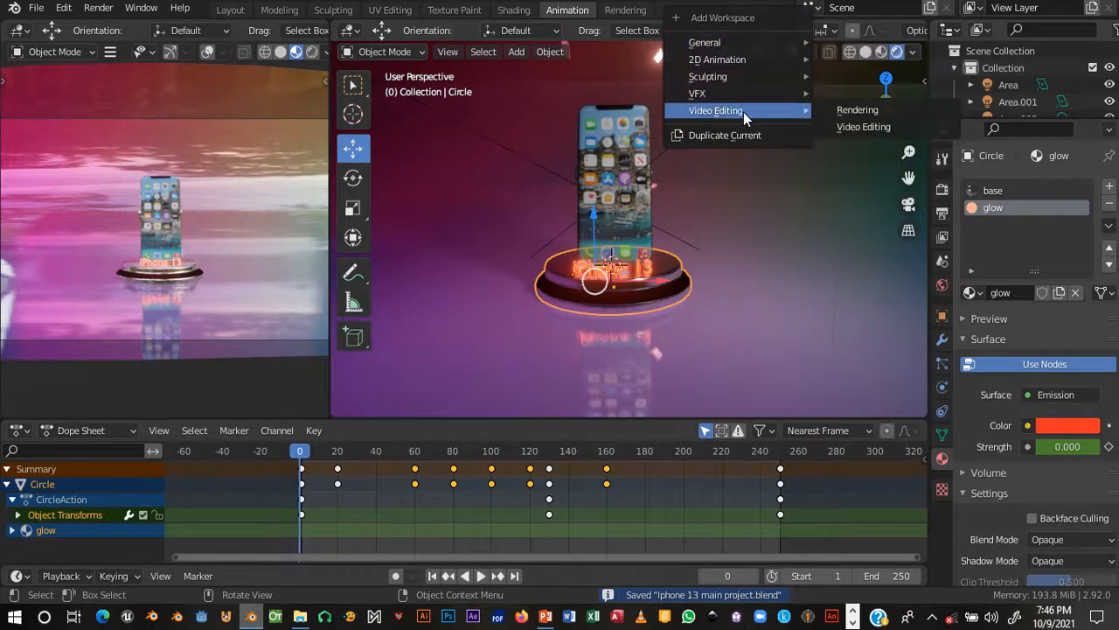
pyautogui.click(864, 127)
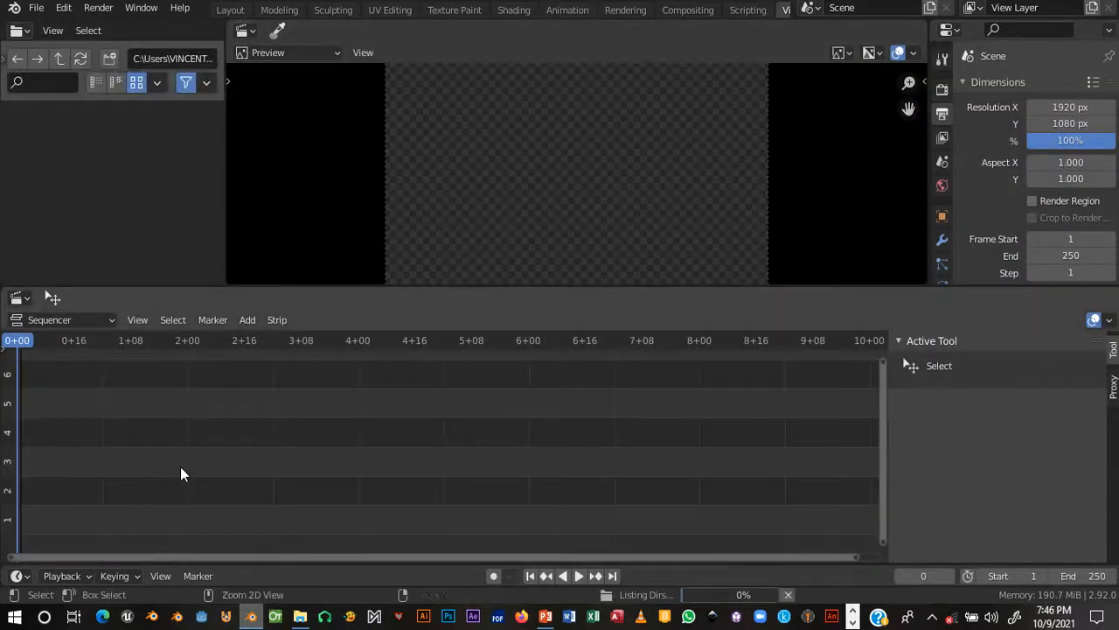
pyautogui.hotkey('ctrl', 's')
# - Add "Moons - Patrick Patrikios.mp3" from the main assets Sound folder as a sound strip at frame 1, channel 1
pyautogui.moveTo(113, 438); pyautogui.dragTo(331, 469, button='middle')
pyautogui.press('space')
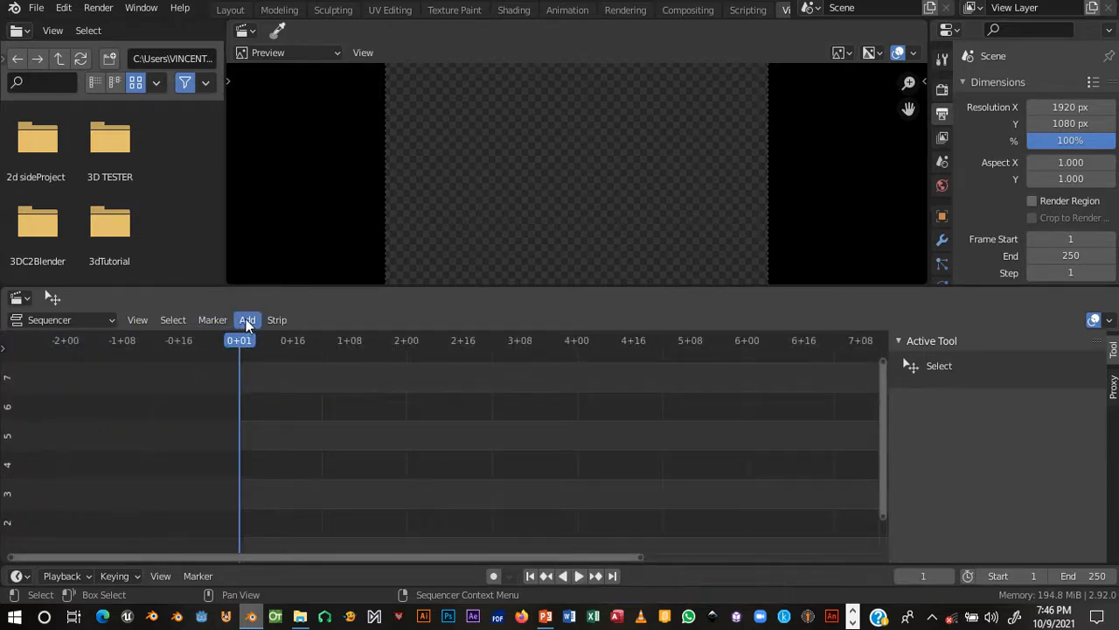
pyautogui.click(250, 320)
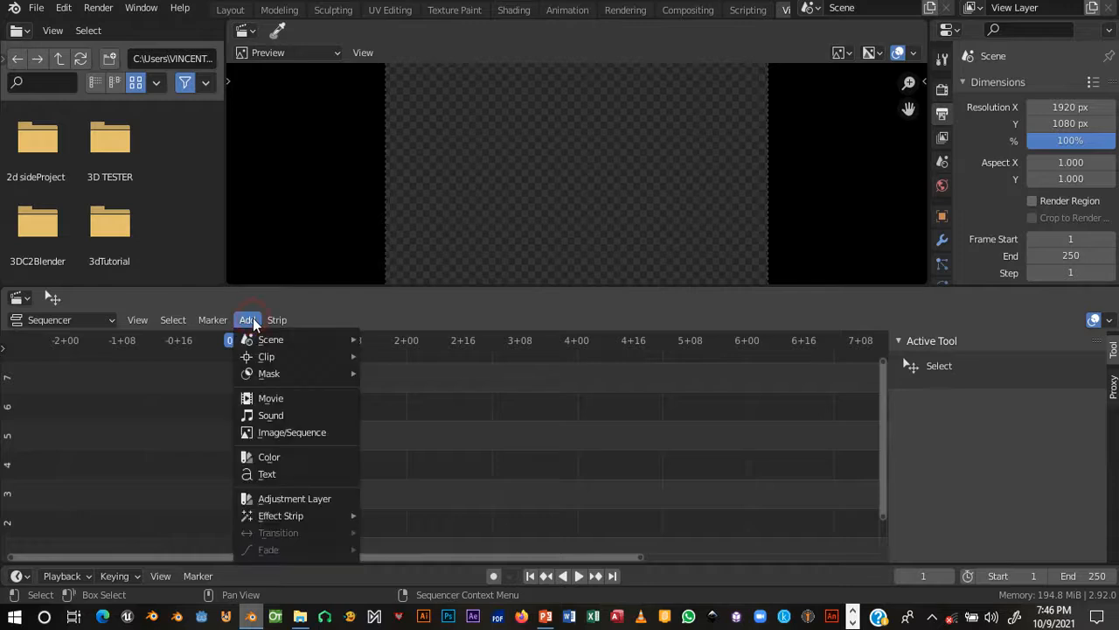
pyautogui.click(294, 423)
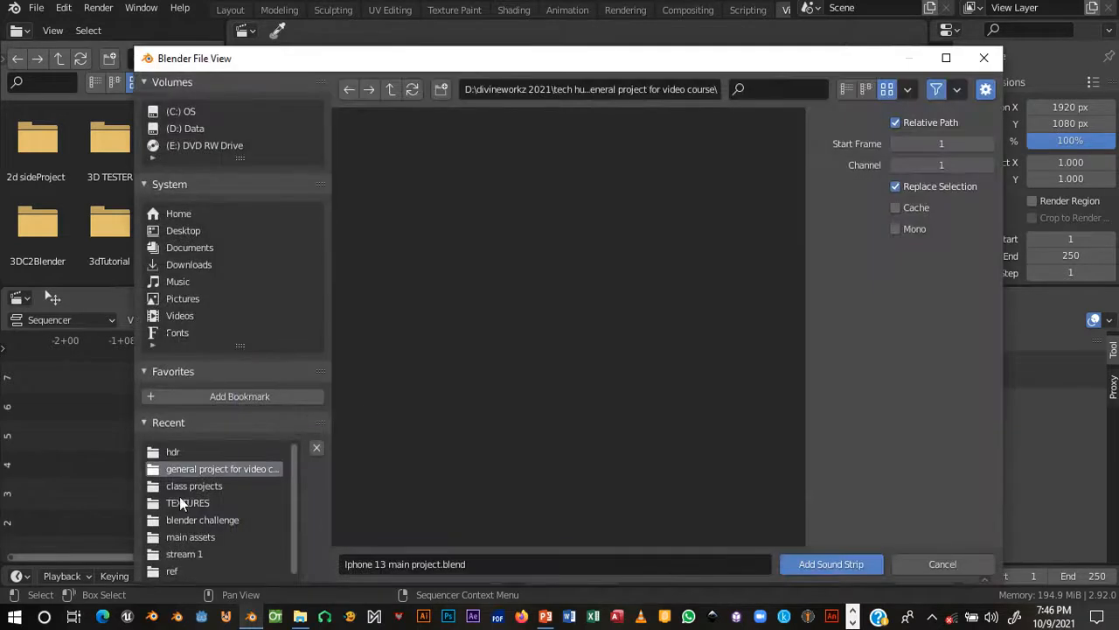
pyautogui.click(197, 537)
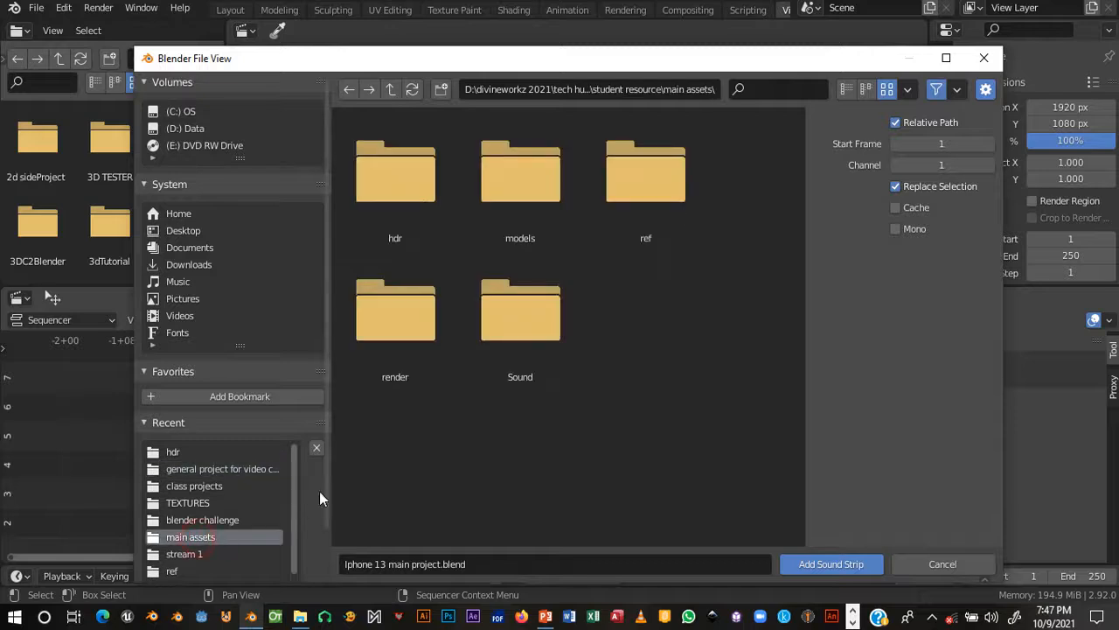
pyautogui.doubleClick(512, 316)
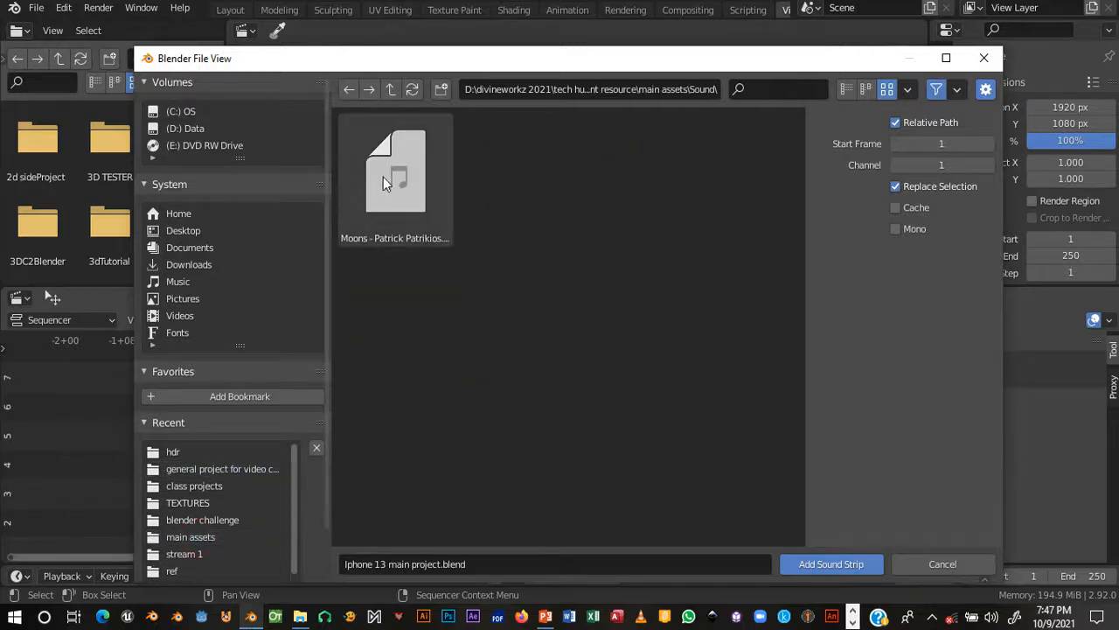
pyautogui.doubleClick(406, 194)
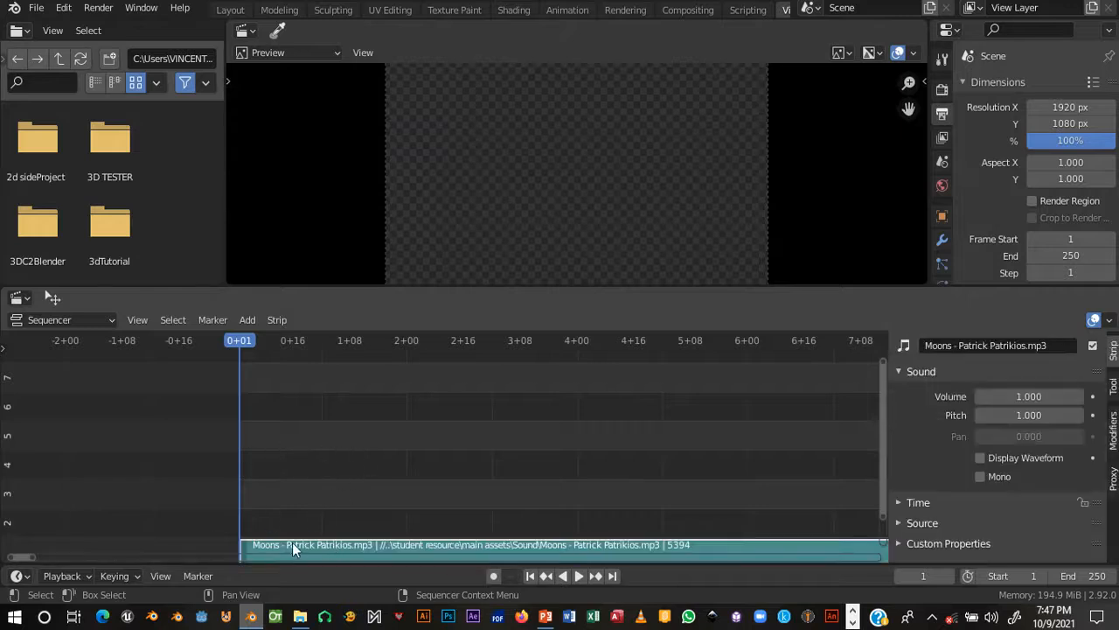
# - Play the sound strip in the sequencer to check the music, stop it and return to frame 1
pyautogui.press('space')
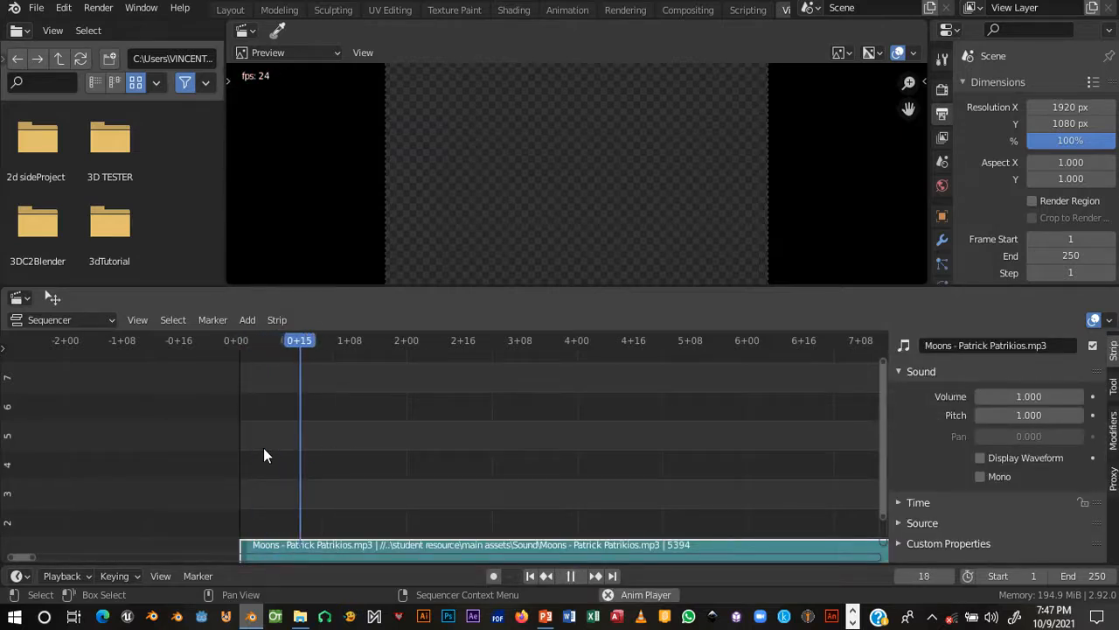
pyautogui.press('space')
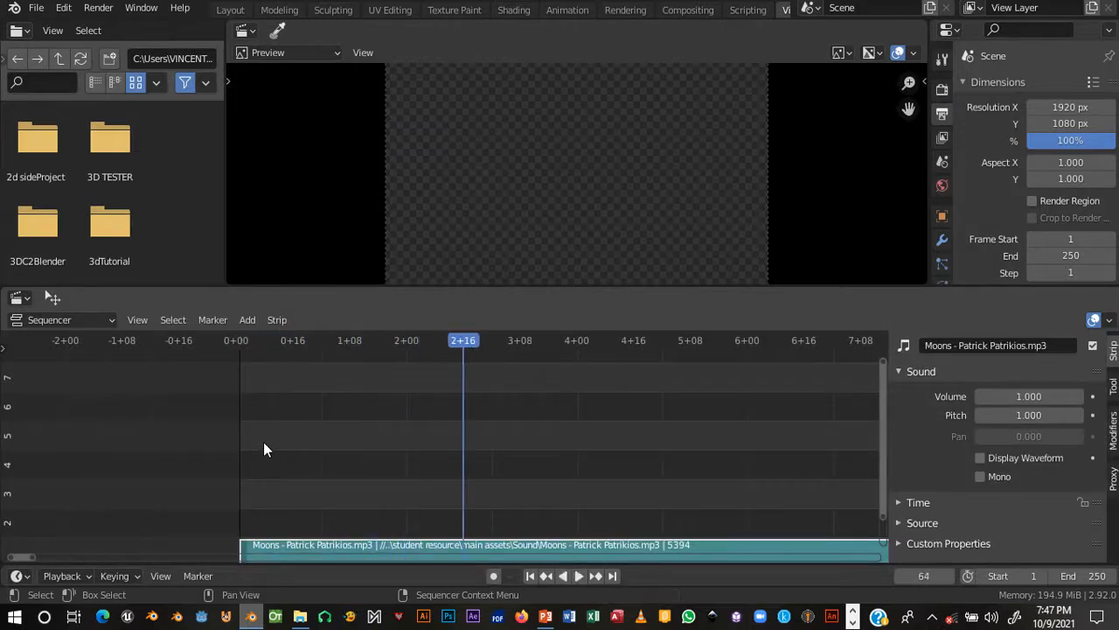
pyautogui.click(241, 341)
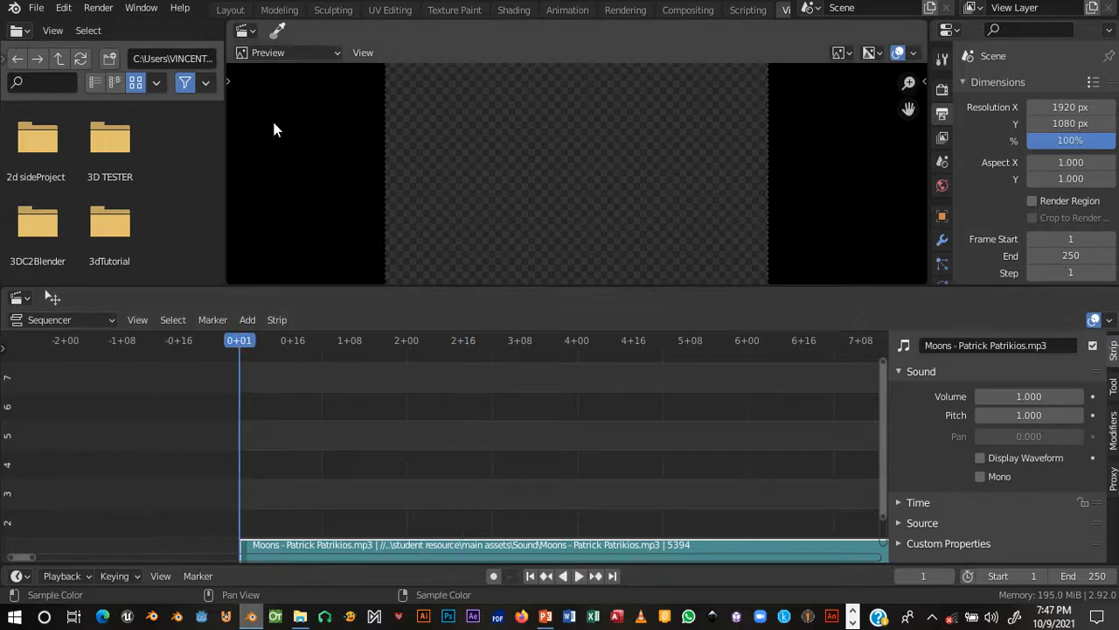
# - Open the Layout workspace and play the animation with its music through the camera view
pyautogui.click(224, 11)
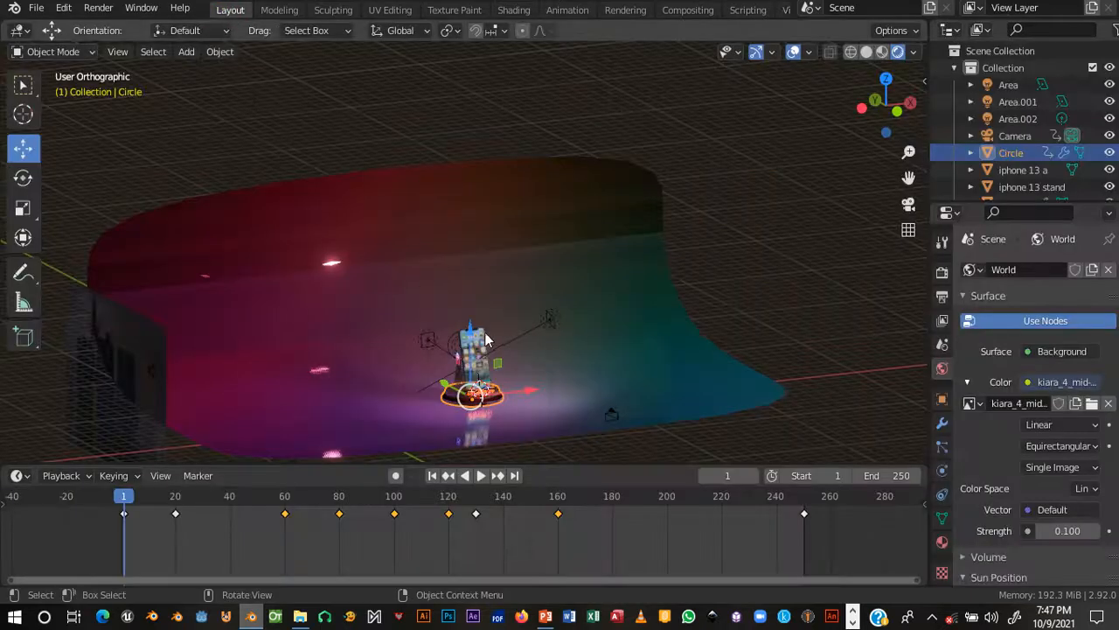
pyautogui.press('KP_0')
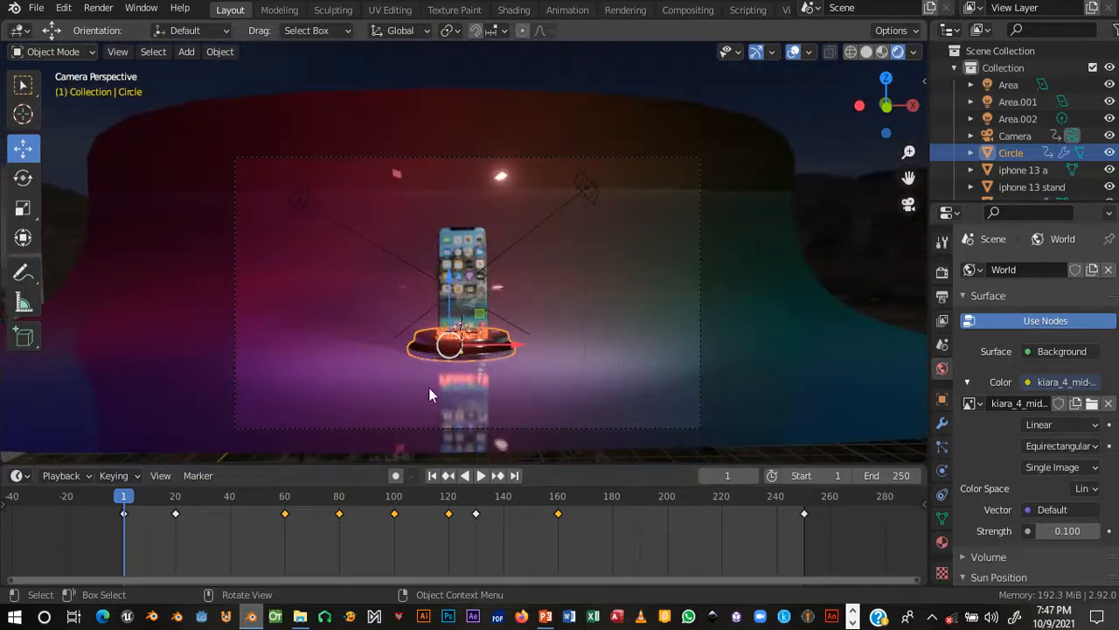
pyautogui.press('space')
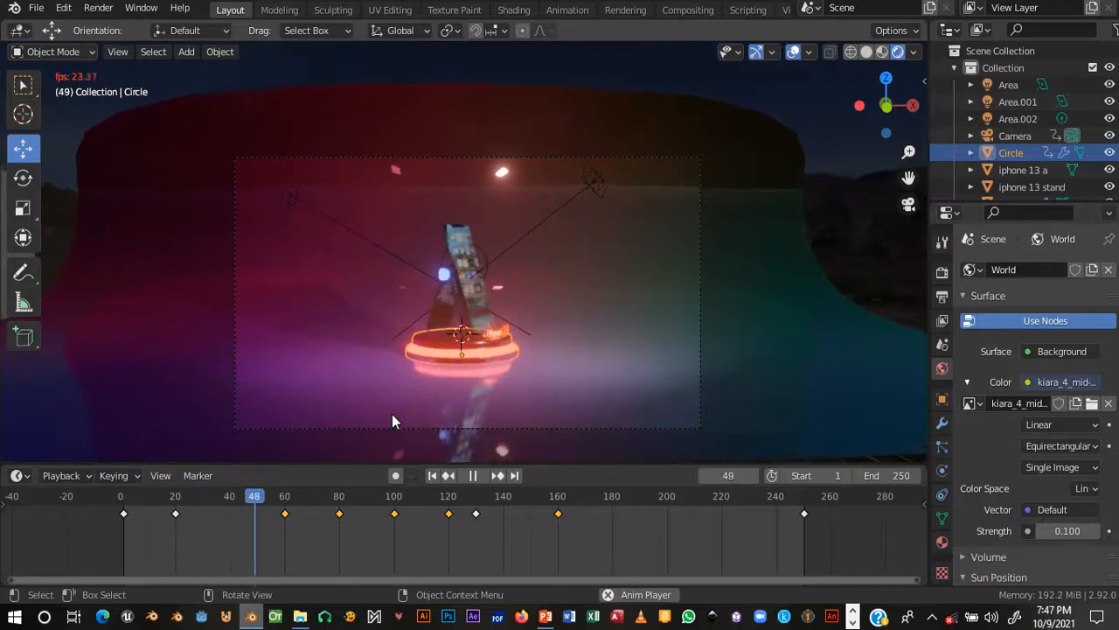
pyautogui.scroll(2, 573, 289)
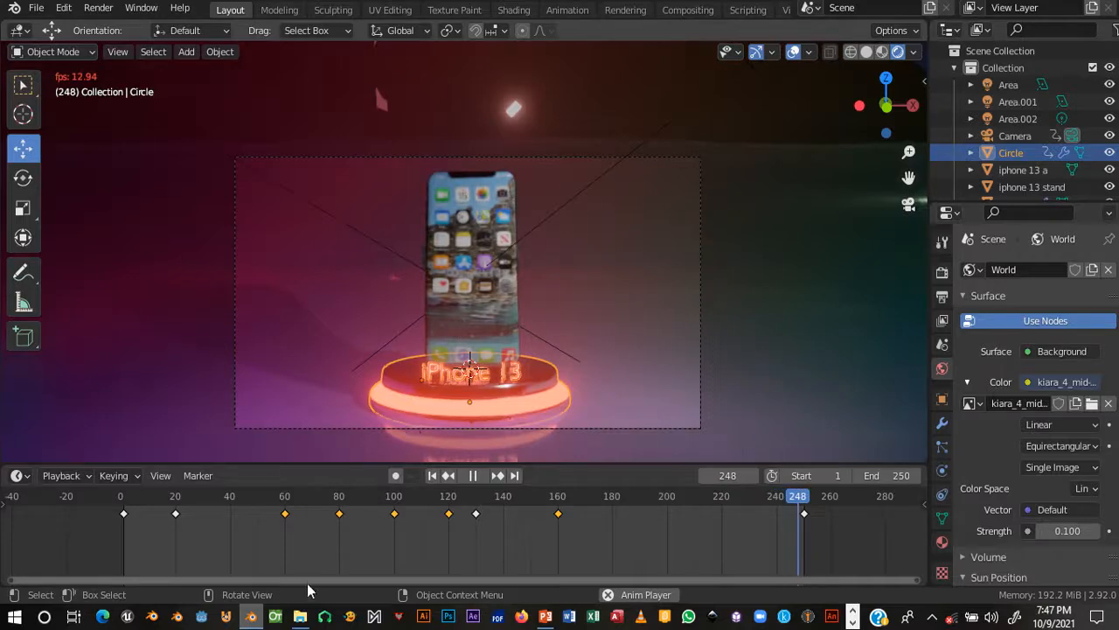
# - Switch to PowerPoint and review the Rendering section's slides on rendering the animation with the real-time render engine
pyautogui.click(545, 616)
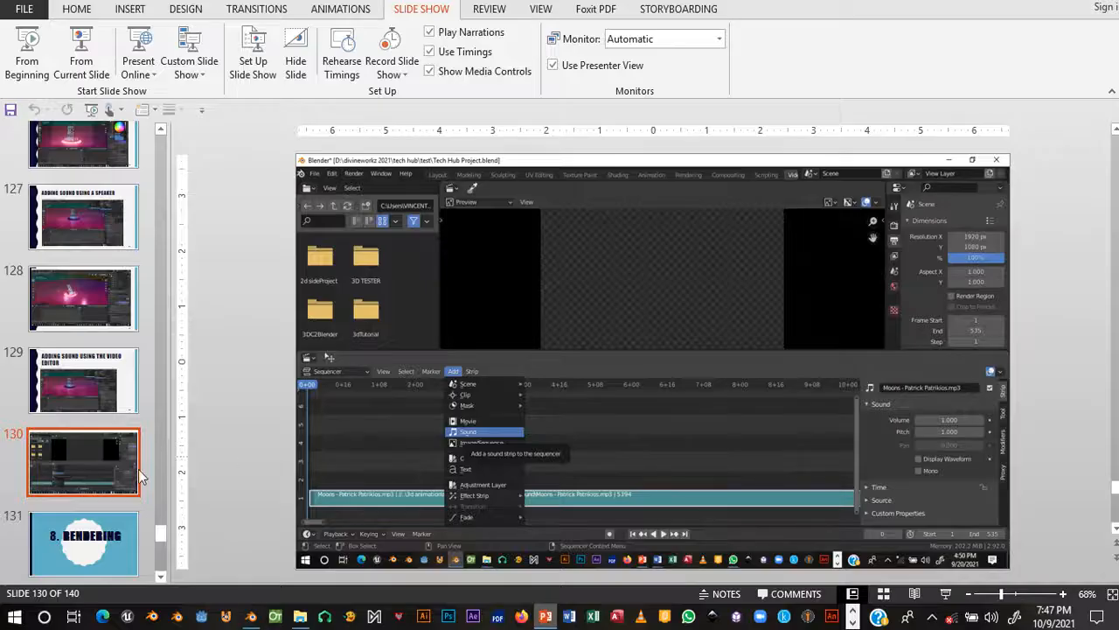
pyautogui.click(86, 536)
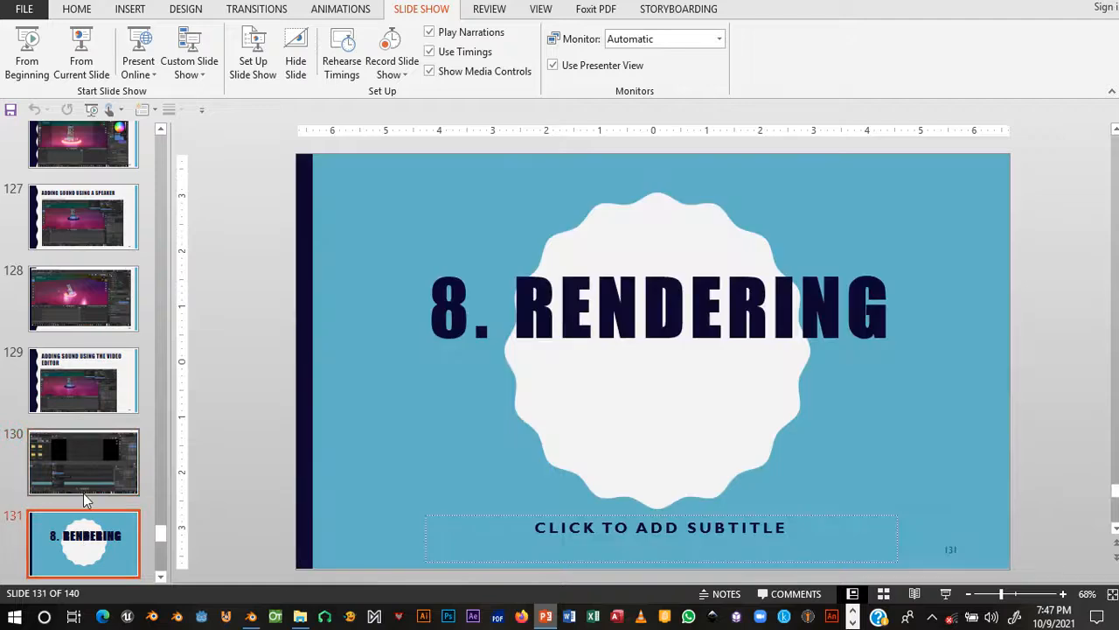
pyautogui.scroll(-2, 83, 493)
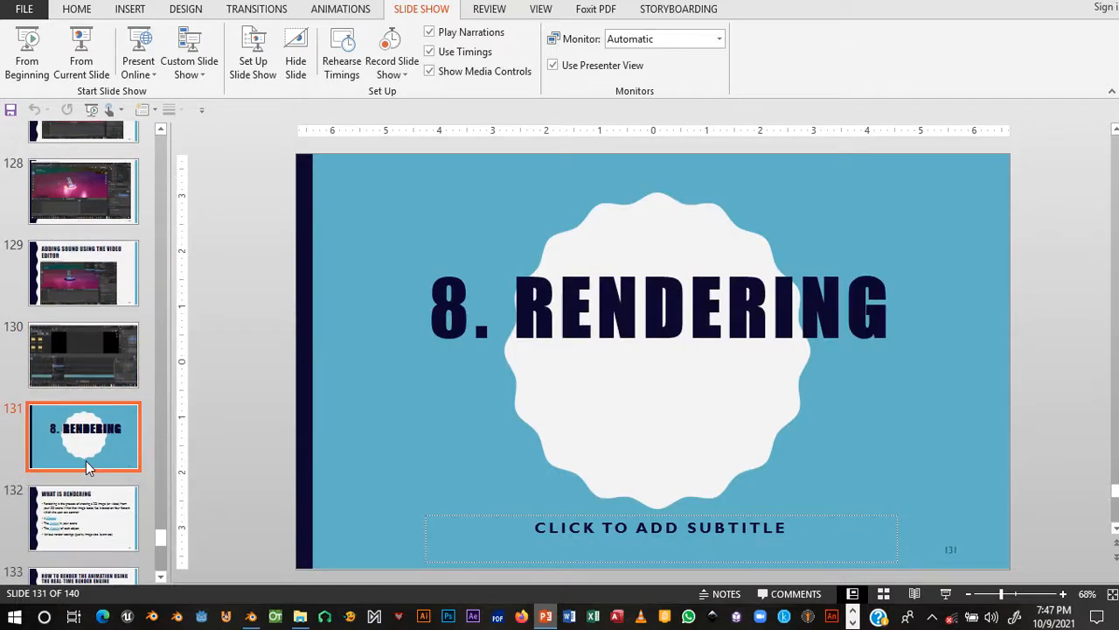
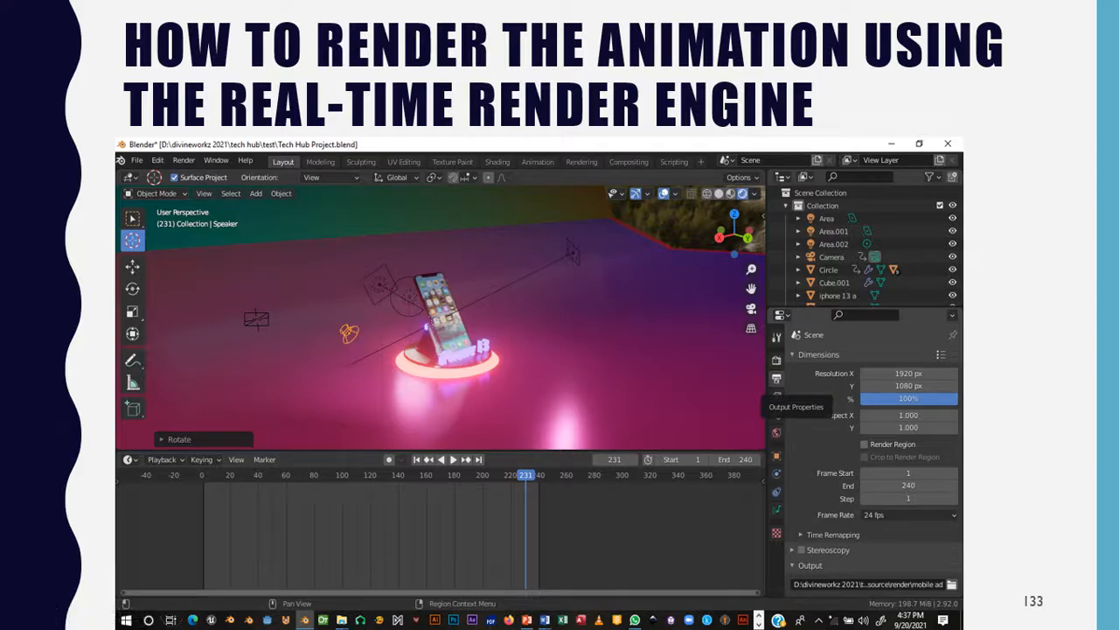
pyautogui.press('Right')
pyautogui.press('Right')
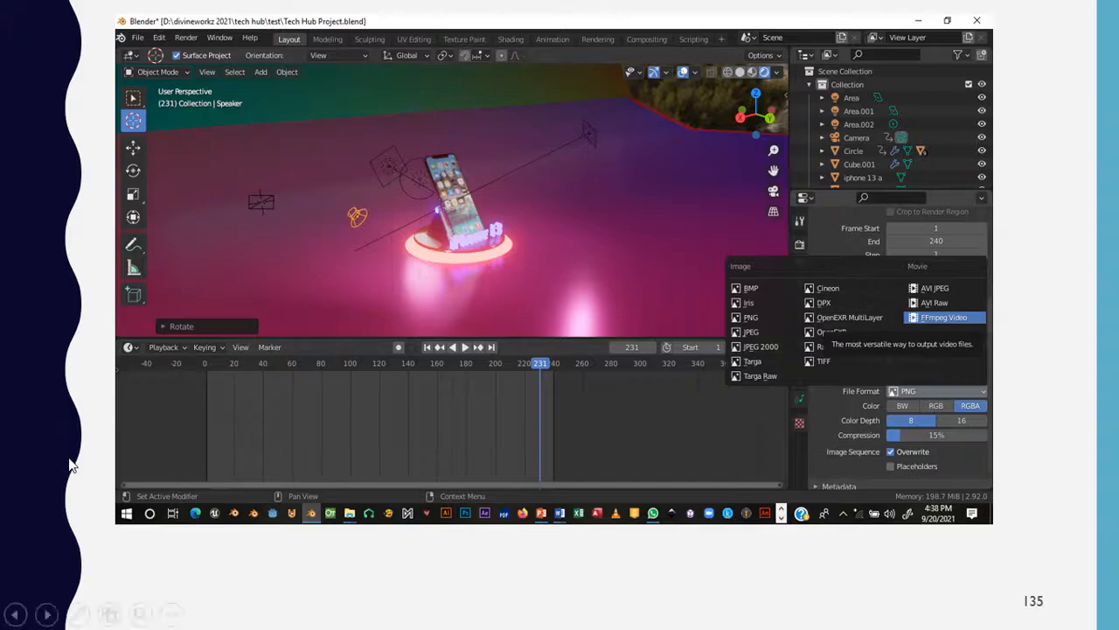
pyautogui.press('Escape')
# - Switch back to Blender, replay the animation from the start in the Layout workspace and return to frame 1
pyautogui.click(252, 613)
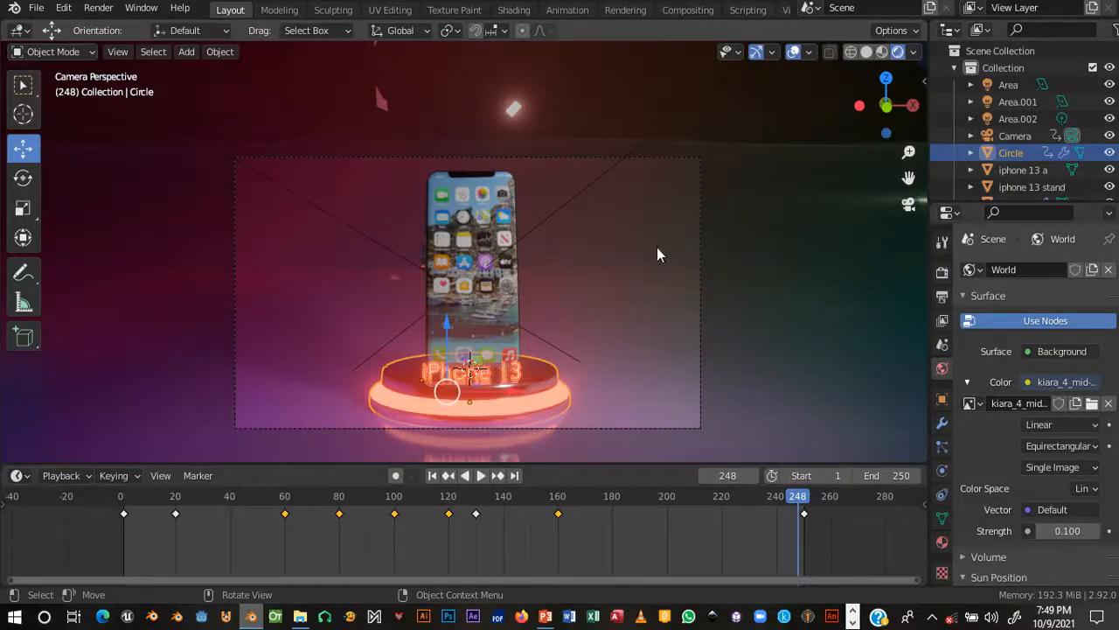
pyautogui.click(624, 11)
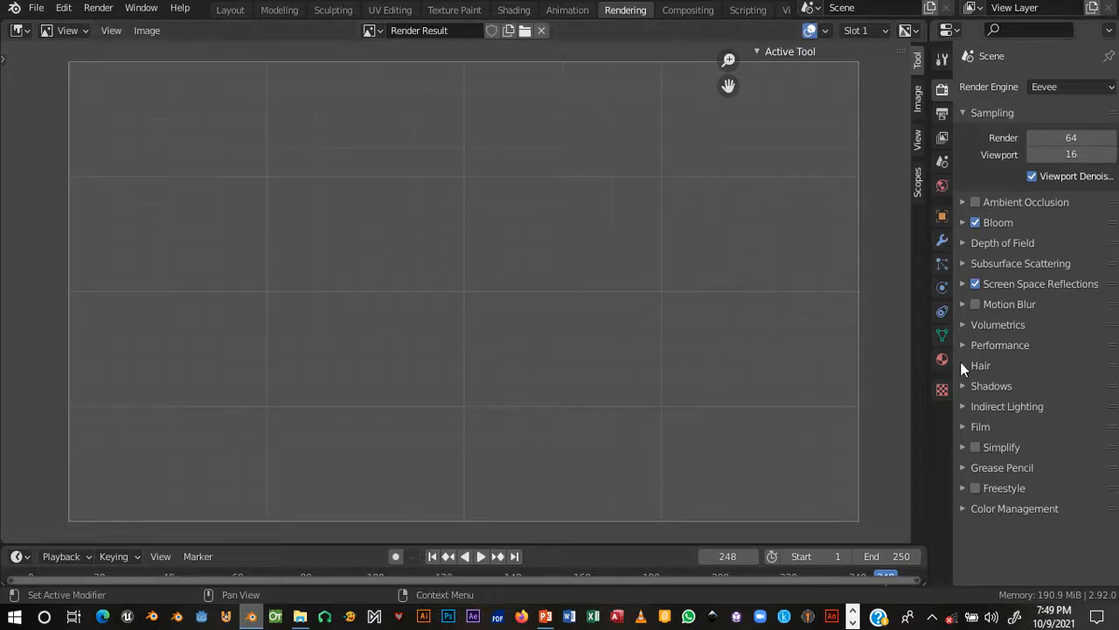
pyautogui.click(227, 12)
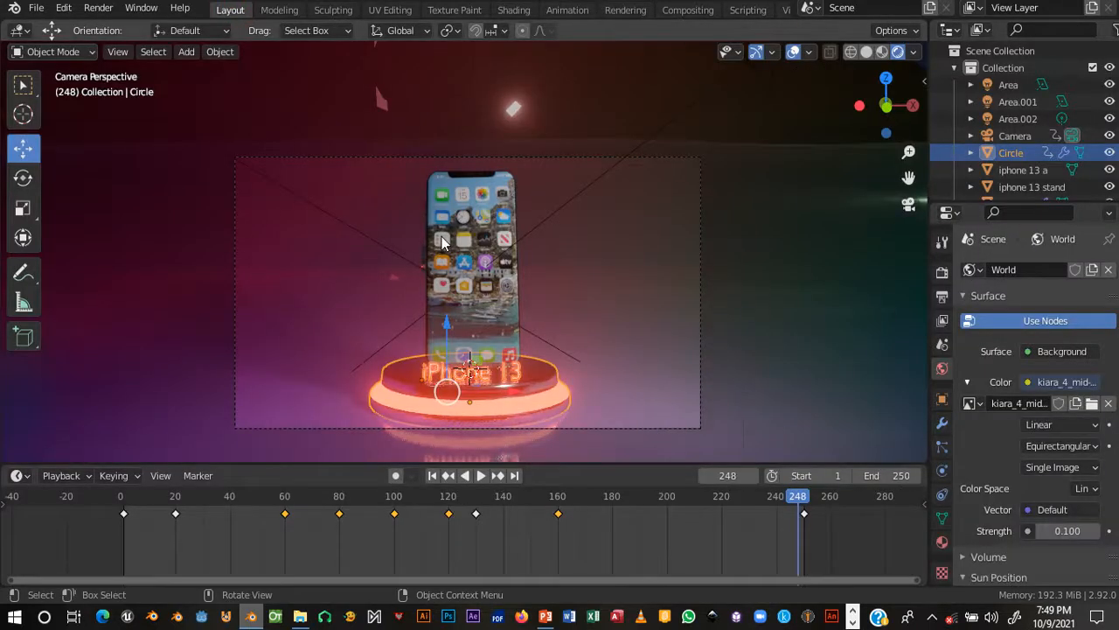
pyautogui.click(118, 504)
pyautogui.press('space')
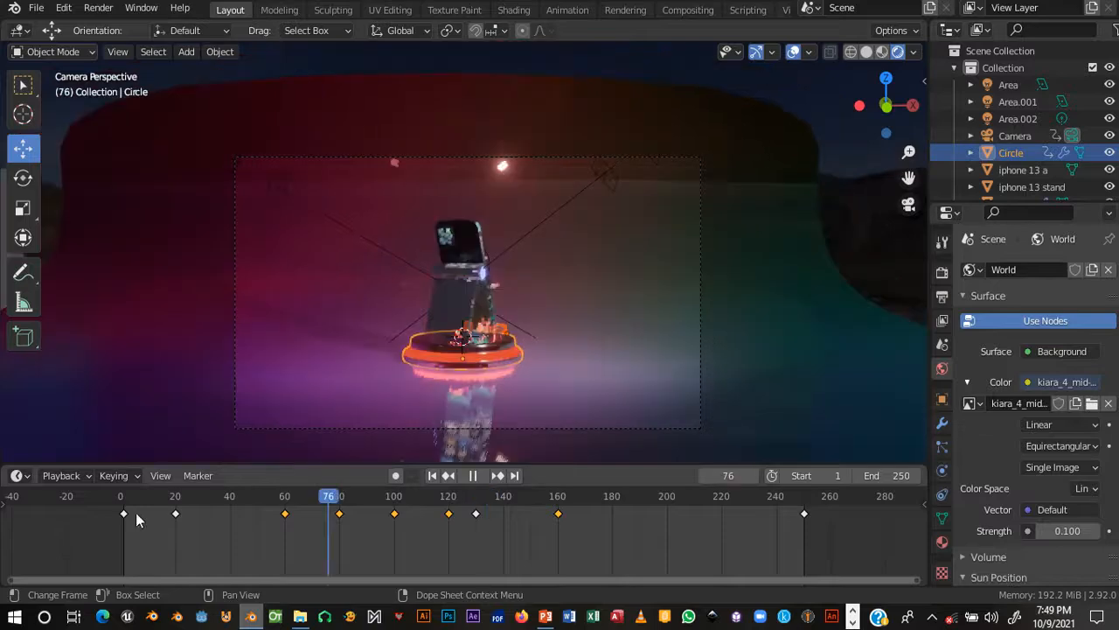
pyautogui.click(125, 505)
pyautogui.click(124, 505)
pyautogui.press('space')
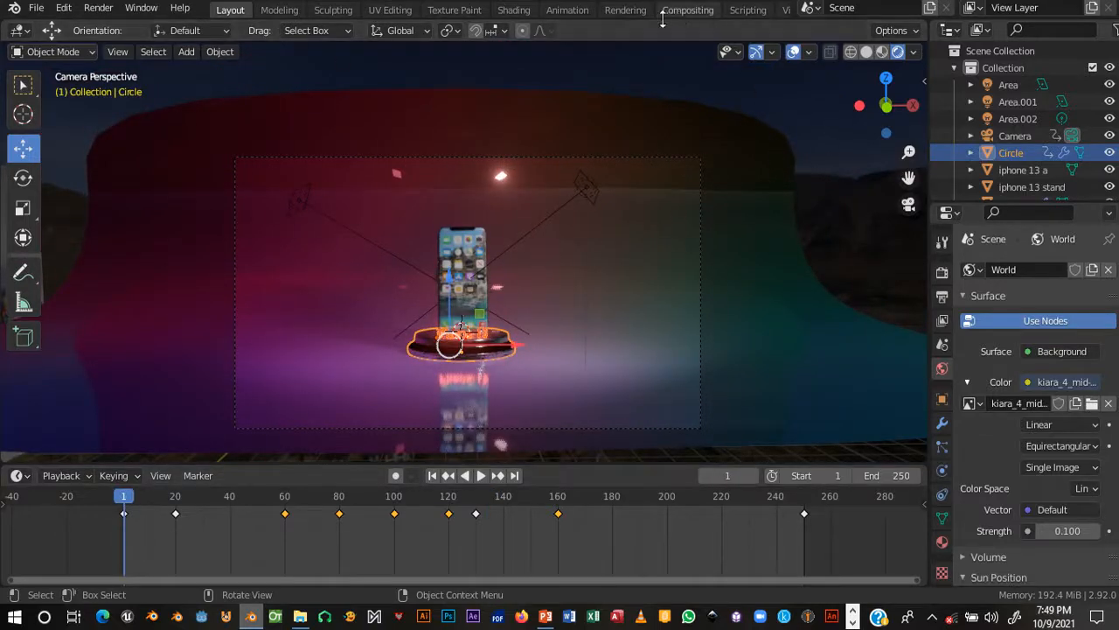
# - Open the Rendering workspace, keep Eevee as the render engine and bring up the scene's output properties
pyautogui.click(621, 10)
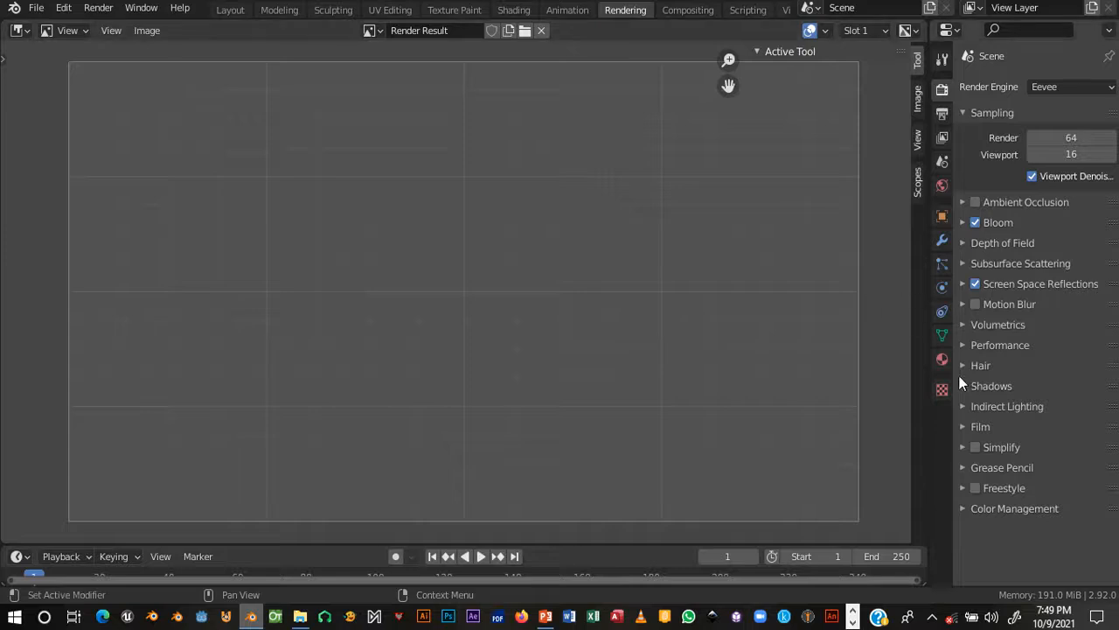
pyautogui.click(1048, 87)
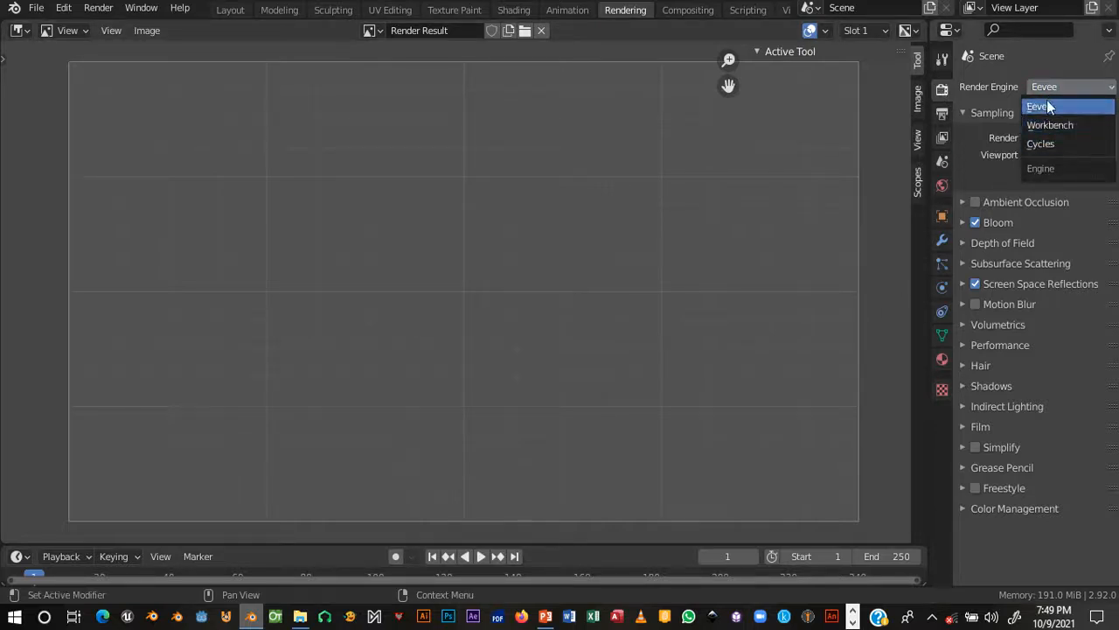
pyautogui.click(943, 187)
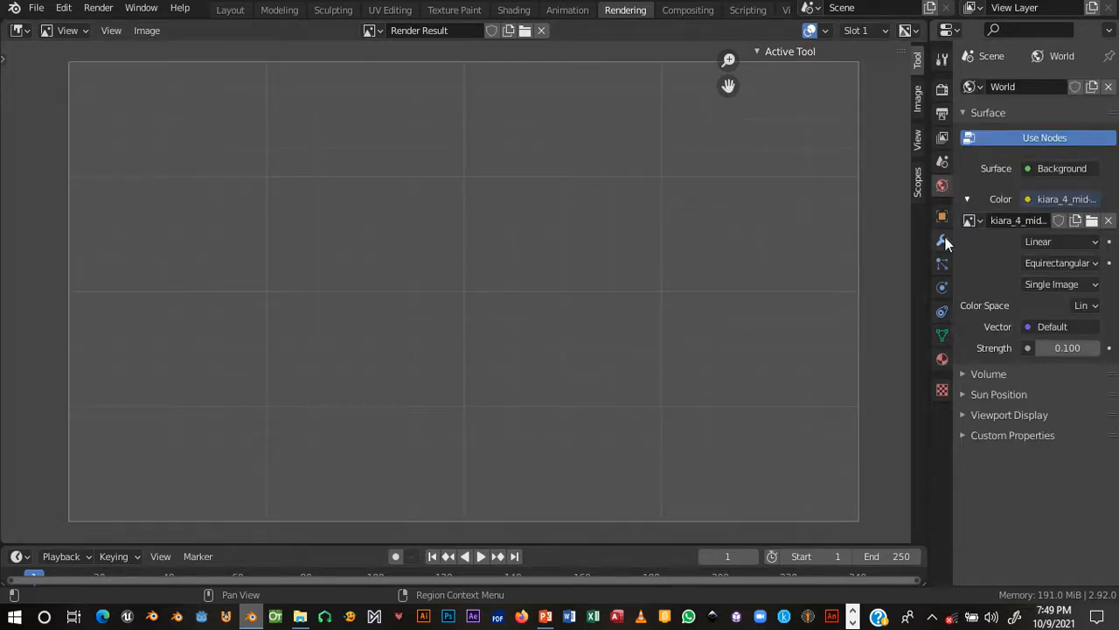
pyautogui.click(944, 113)
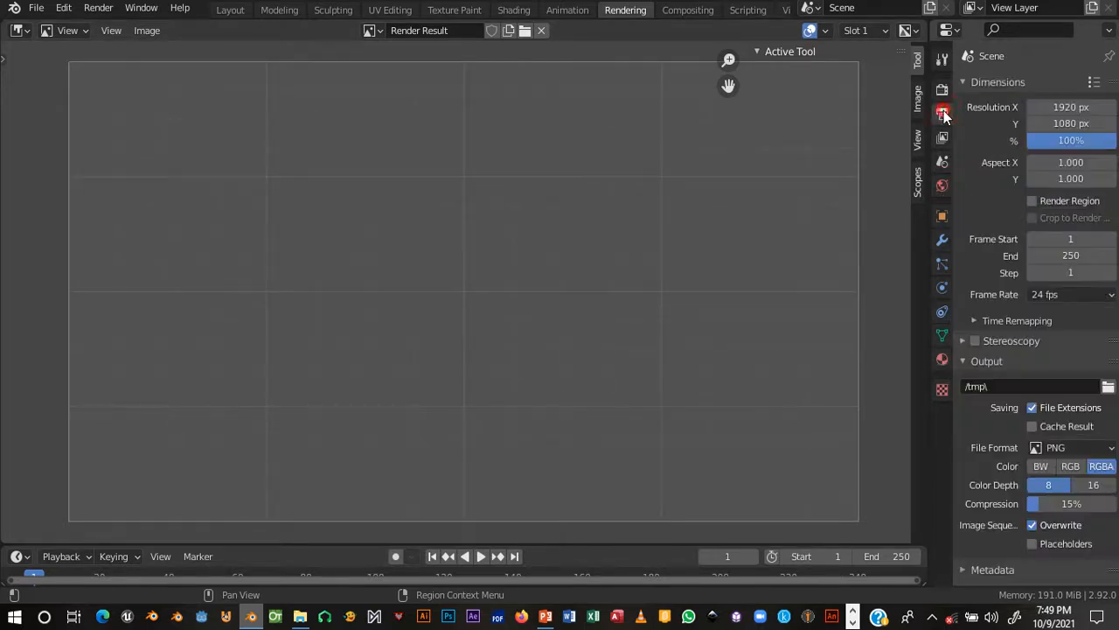
pyautogui.click(1094, 82)
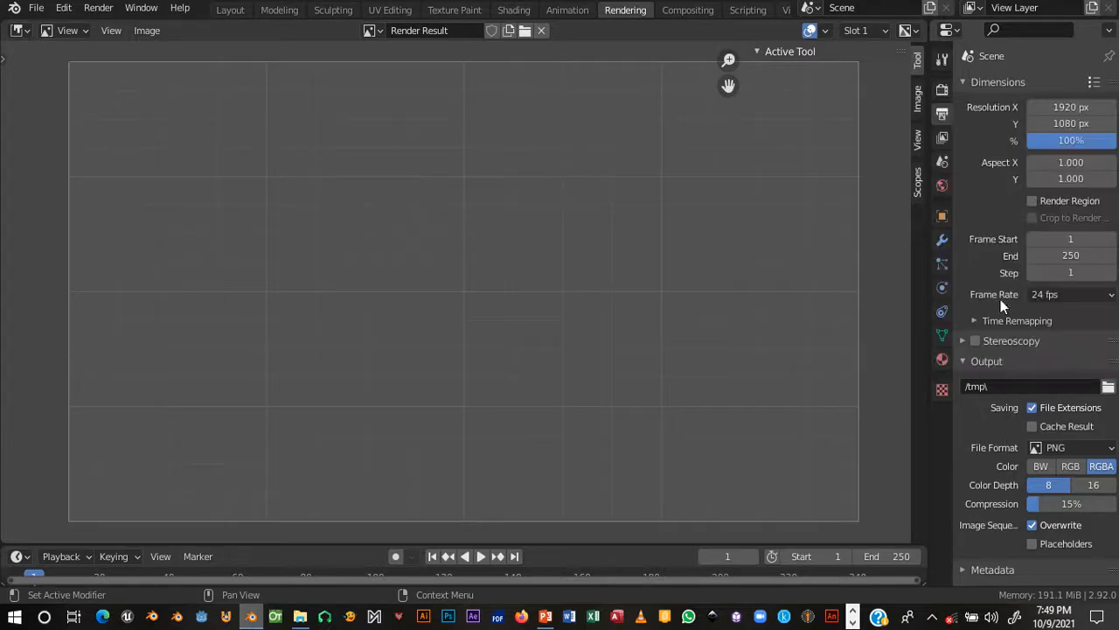
# - Set the render output path to the main assets render folder with the file name "Short animation"
pyautogui.click(1108, 391)
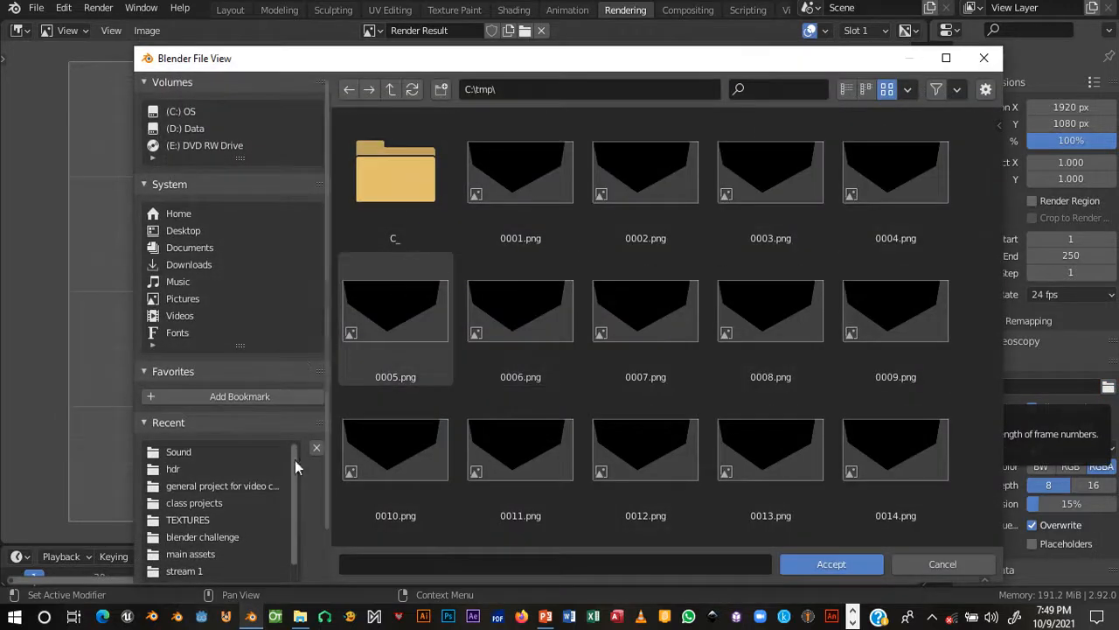
pyautogui.click(197, 554)
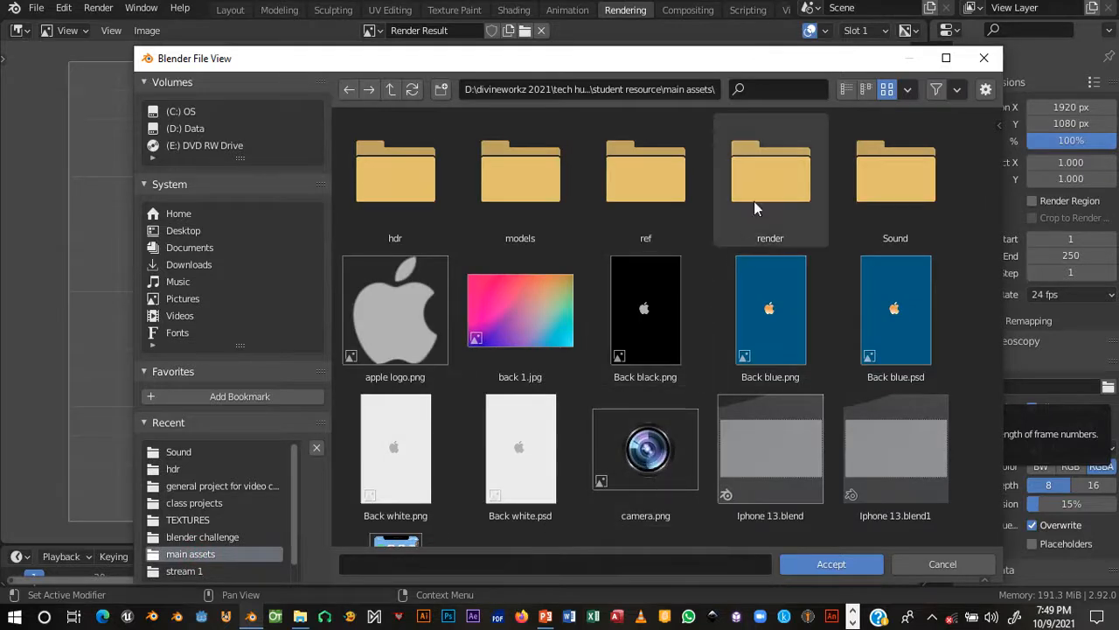
pyautogui.doubleClick(772, 171)
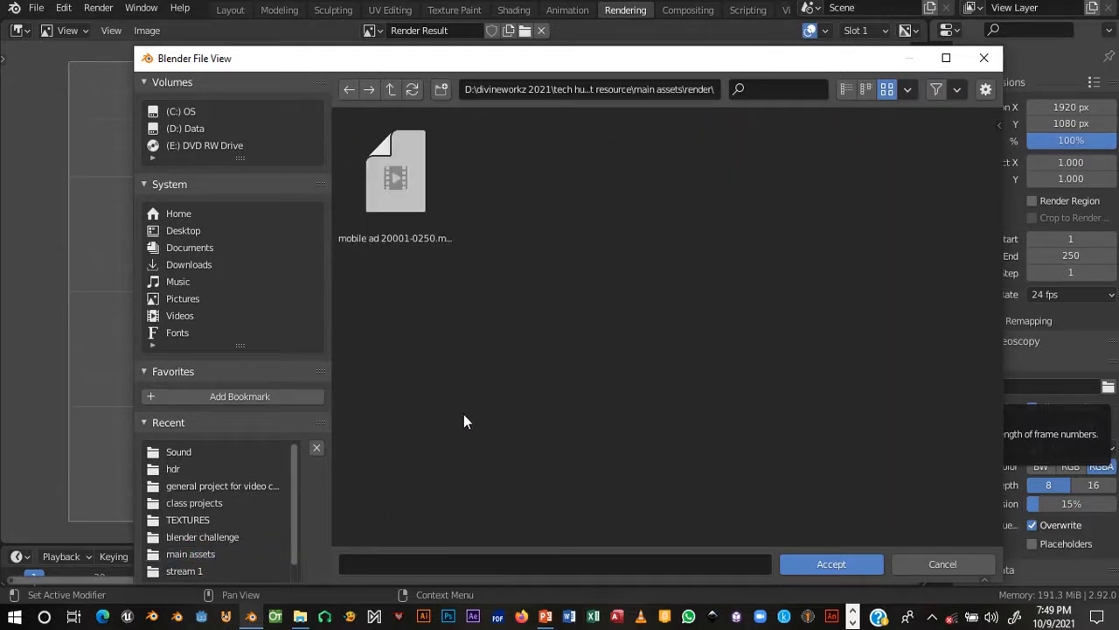
pyautogui.click(434, 565)
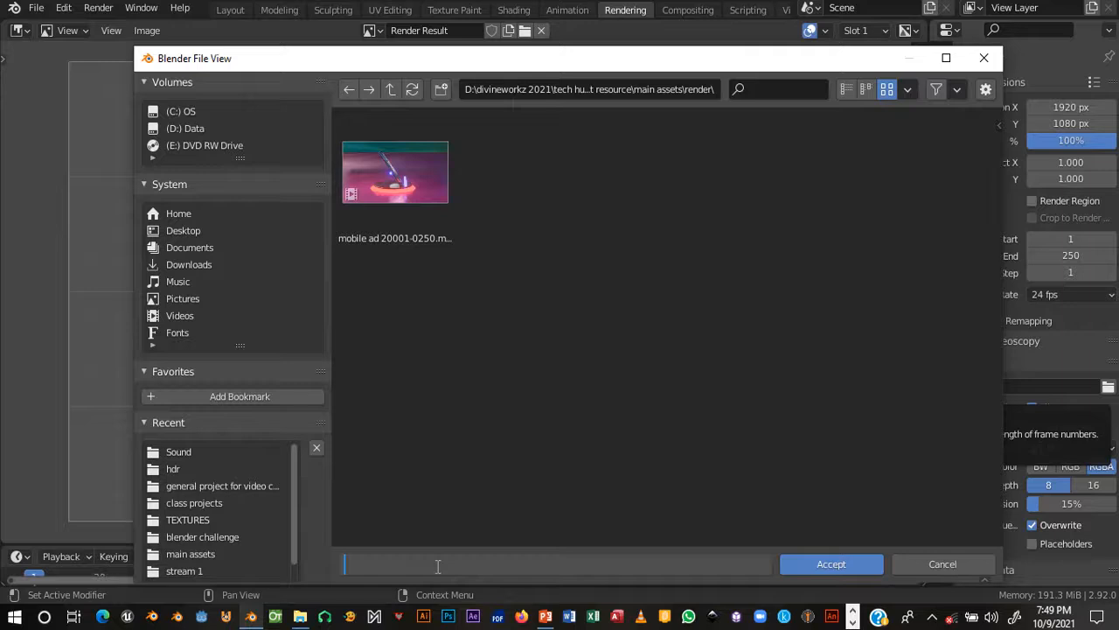
pyautogui.write('Short animation')
pyautogui.click(828, 473)
pyautogui.click(842, 568)
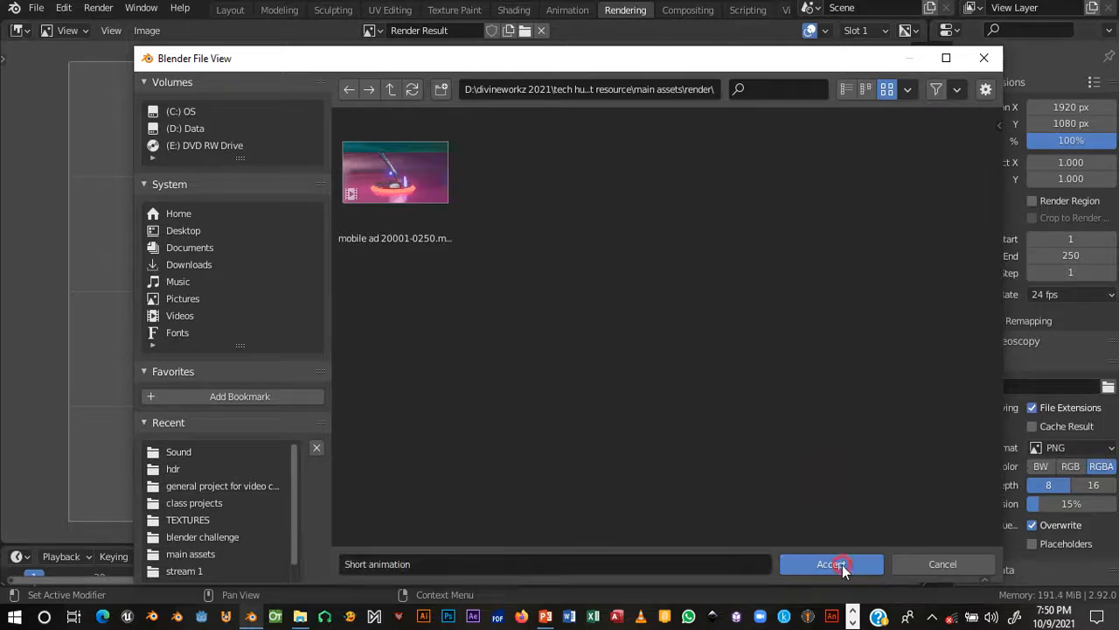
# - Set the output file format to FFmpeg Video
pyautogui.click(1060, 448)
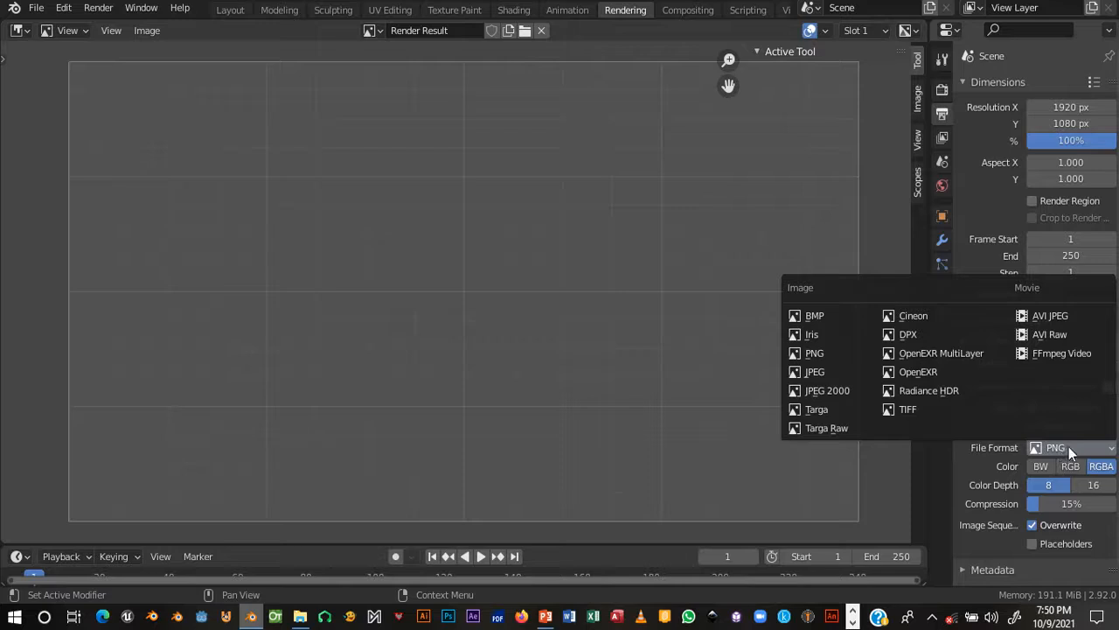
pyautogui.click(1063, 447)
pyautogui.click(1062, 354)
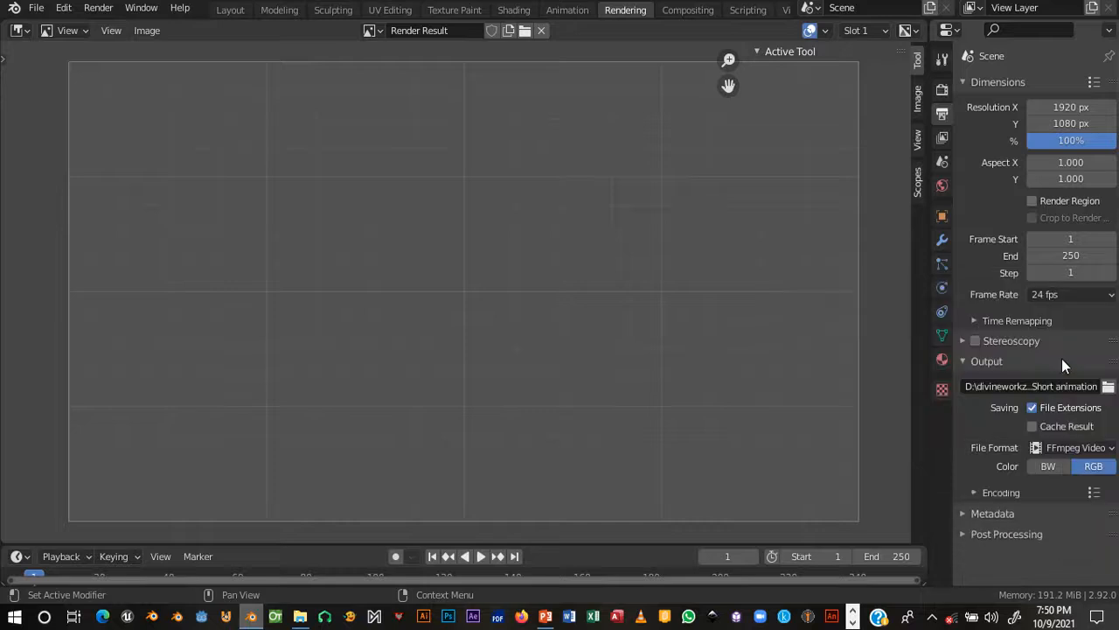
# - Expand the video encoding settings, keep the Matroska container and set the audio codec to MP3
pyautogui.click(988, 493)
pyautogui.scroll(-2, 1027, 485)
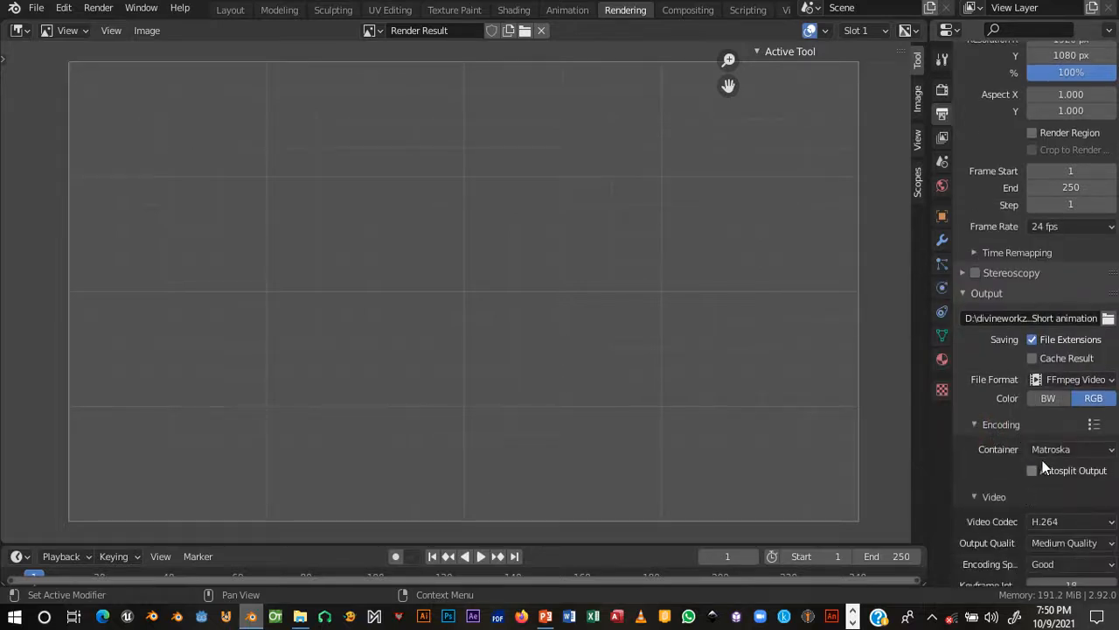
pyautogui.click(1050, 449)
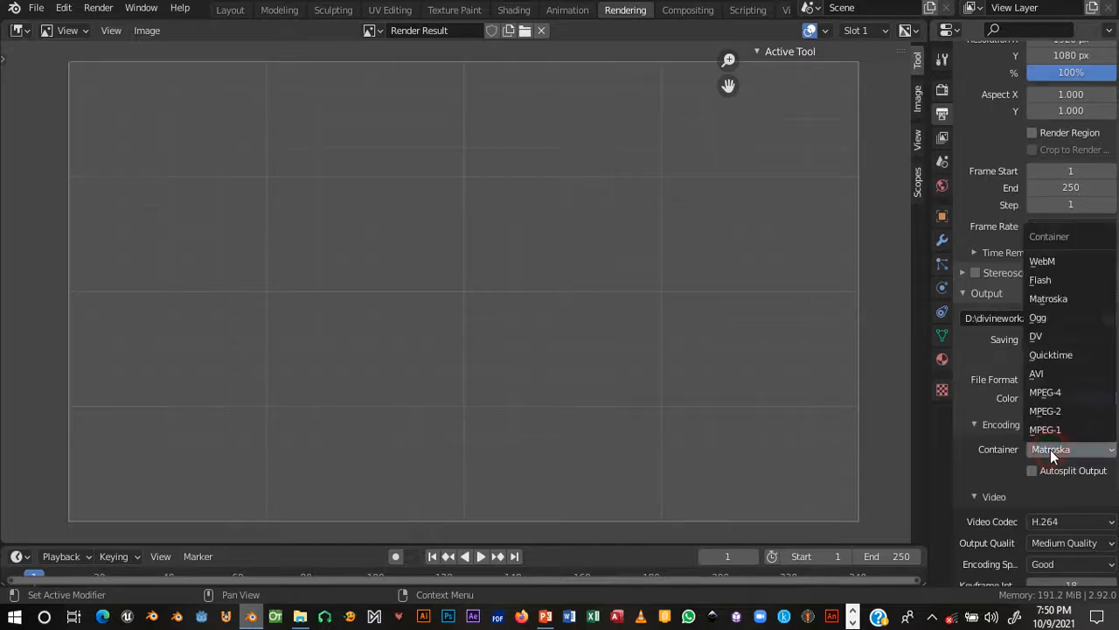
pyautogui.scroll(-4, 1060, 490)
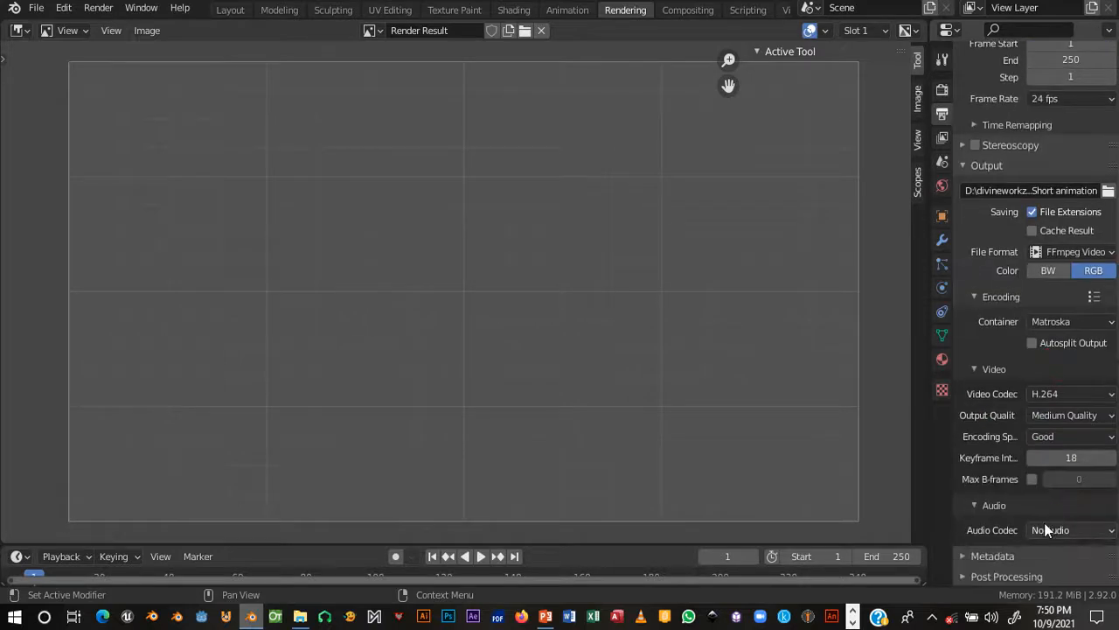
pyautogui.click(1049, 528)
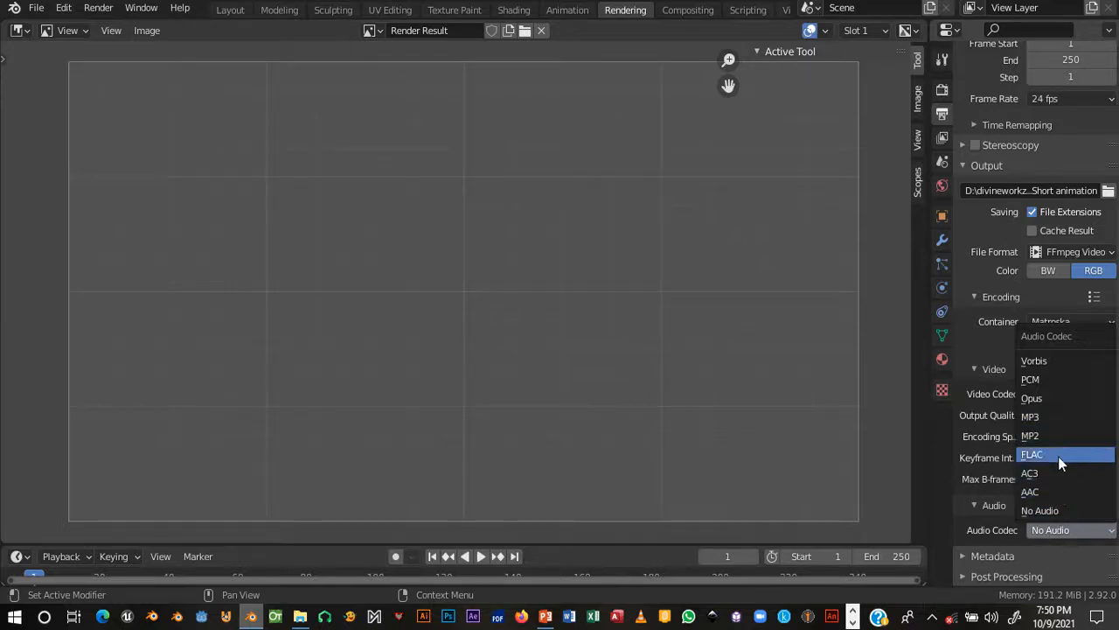
pyautogui.click(1051, 417)
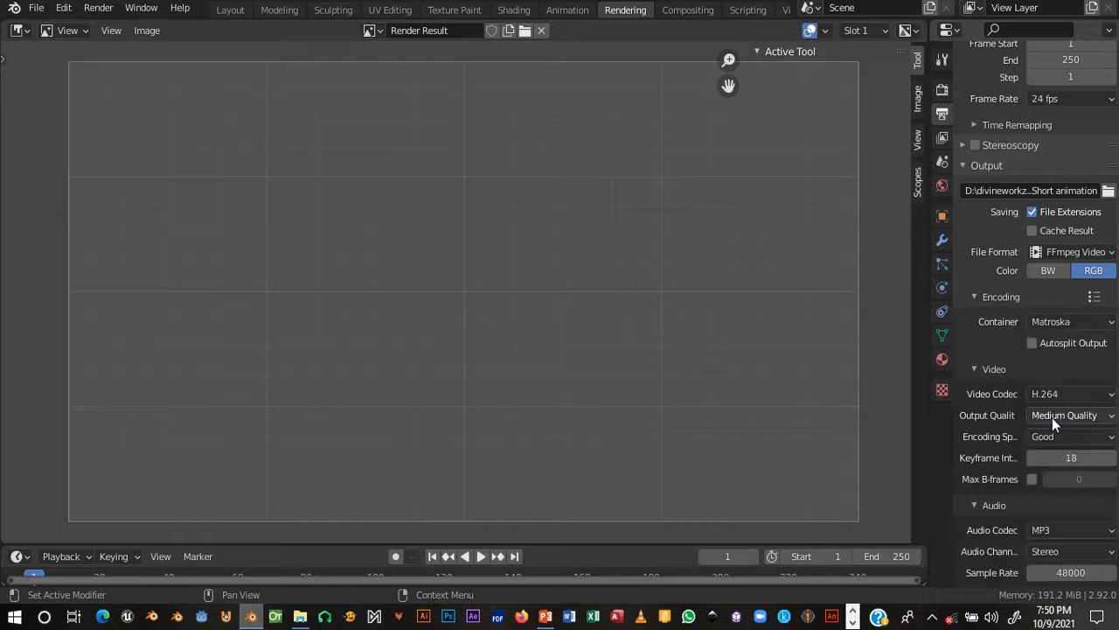
pyautogui.scroll(-1, 1041, 479)
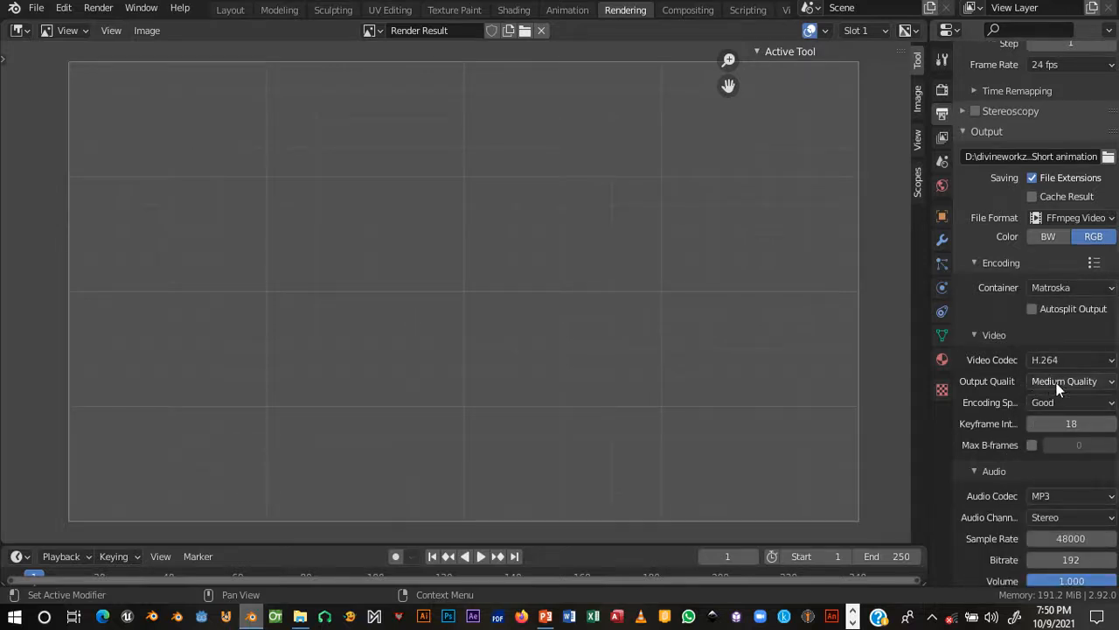
# - Review the output quality choices, audio codec, resolution and frame settings in the scene's output properties
pyautogui.click(1071, 383)
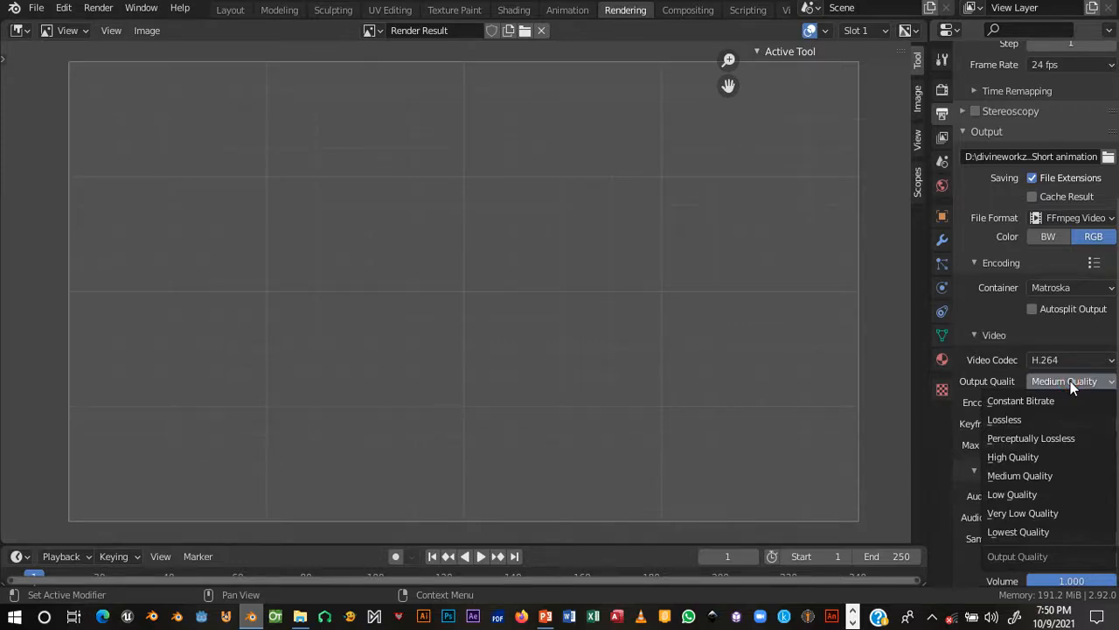
pyautogui.click(1072, 385)
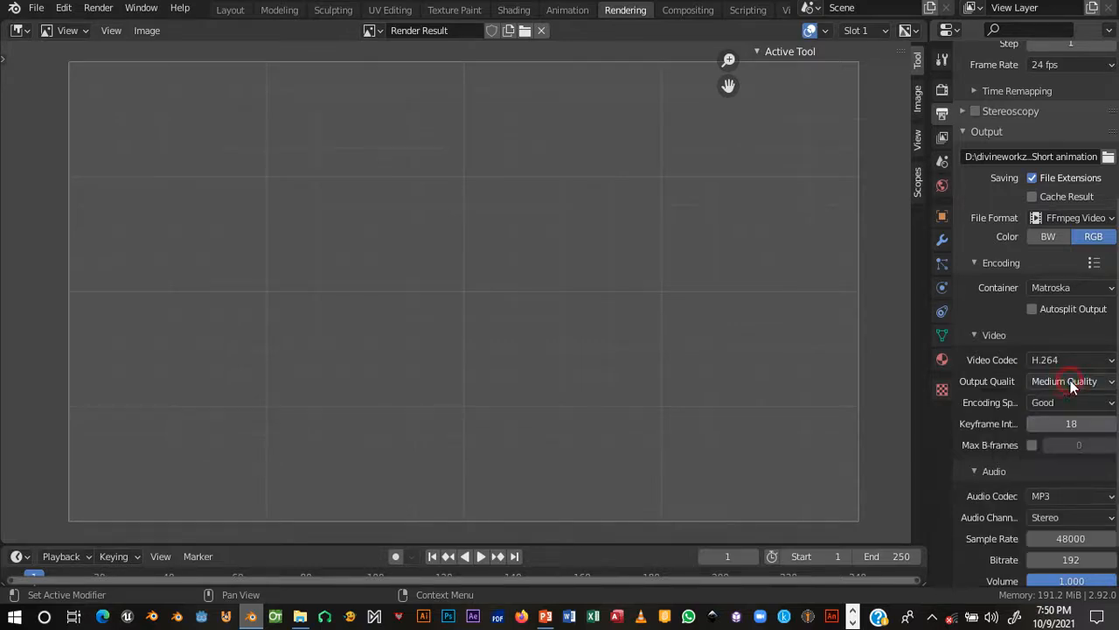
pyautogui.click(1061, 495)
pyautogui.click(1061, 495)
pyautogui.scroll(-2, 1041, 550)
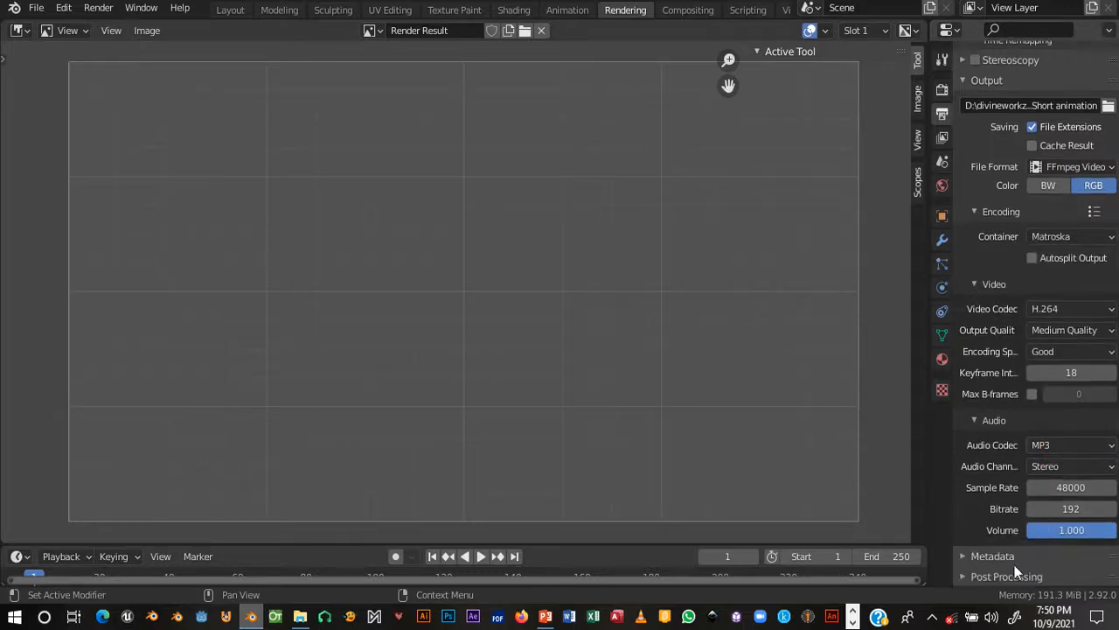
pyautogui.scroll(10, 1031, 358)
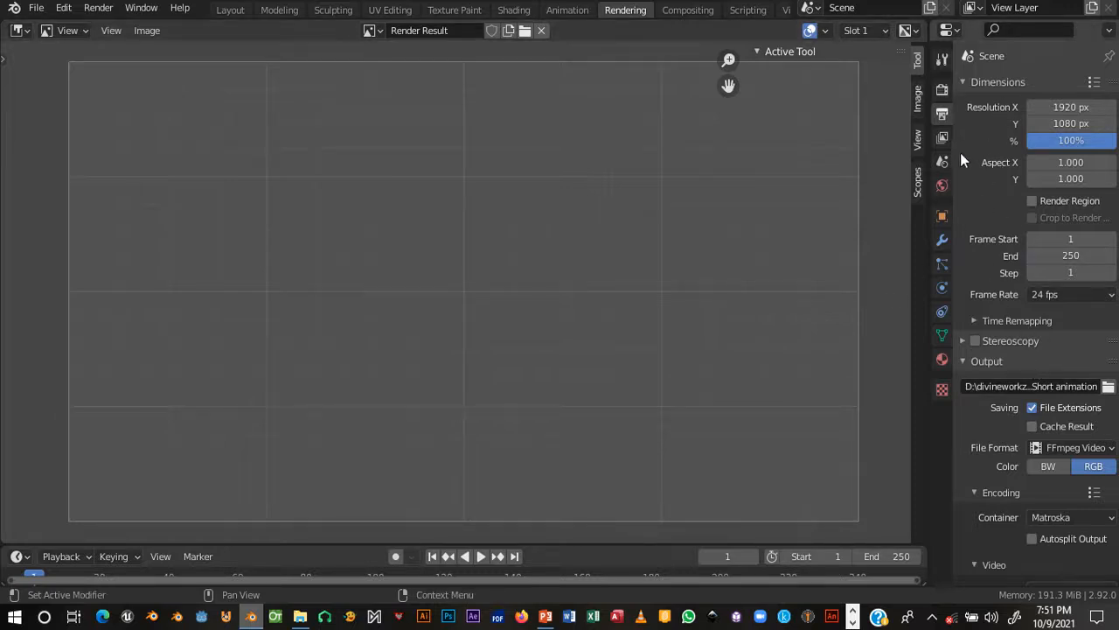
pyautogui.click(942, 90)
pyautogui.click(943, 113)
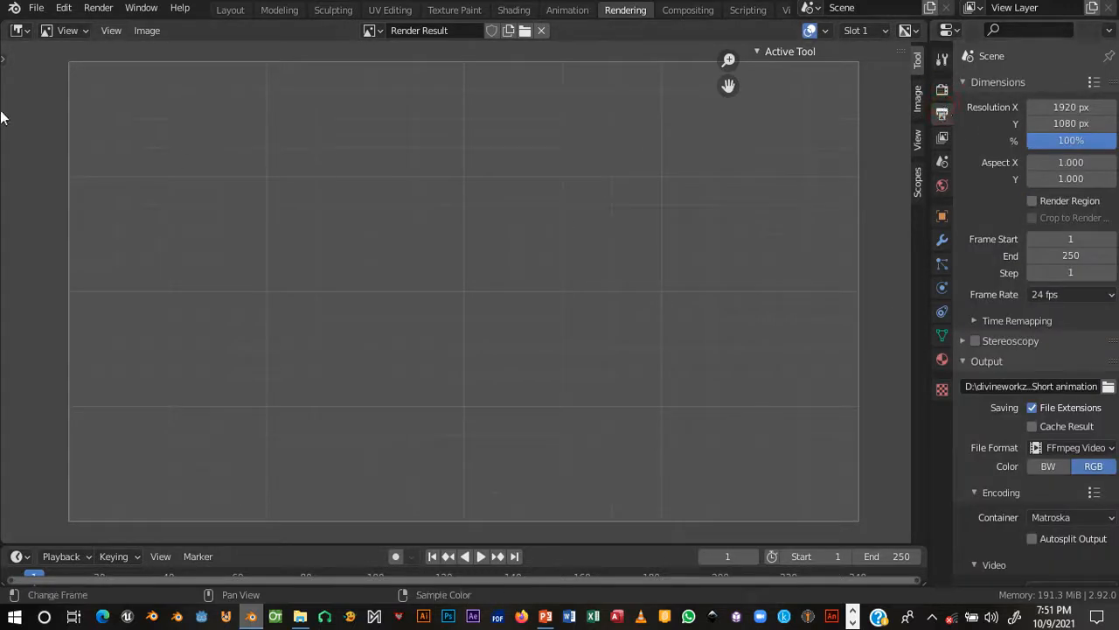
pyautogui.click(97, 8)
pyautogui.click(110, 32)
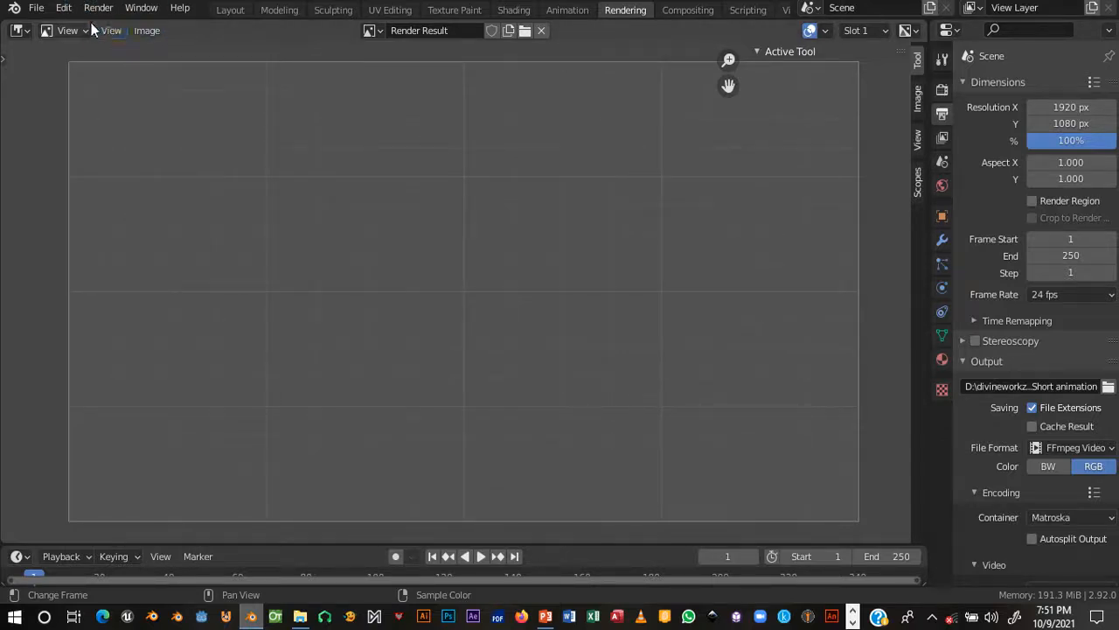
# - Open the Layout workspace and frame the iPhone closely in the camera view
pyautogui.click(229, 10)
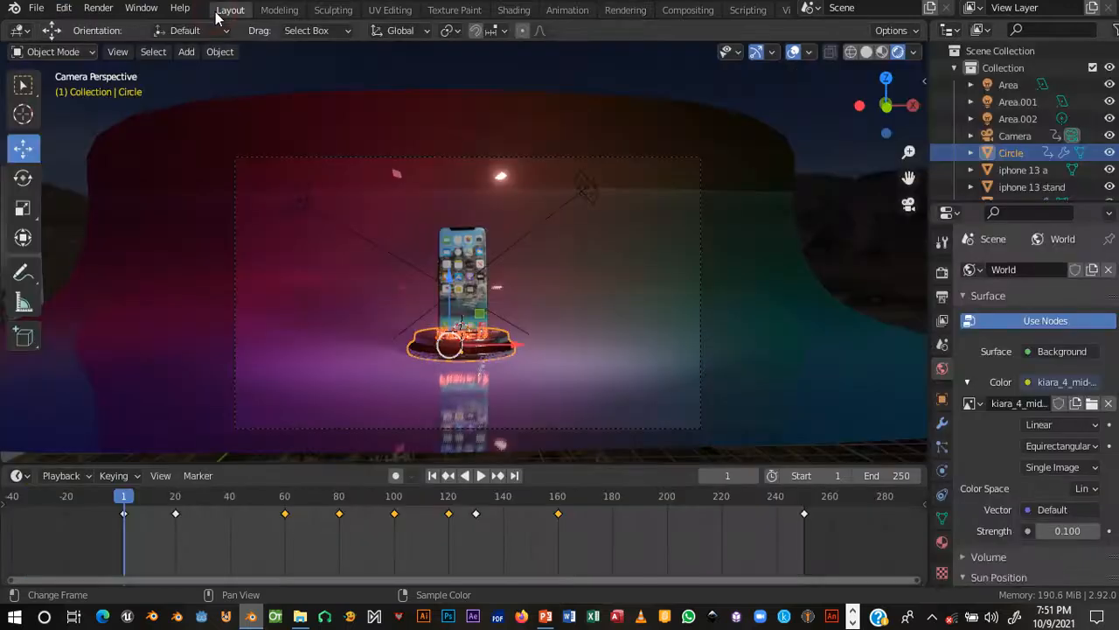
pyautogui.click(113, 52)
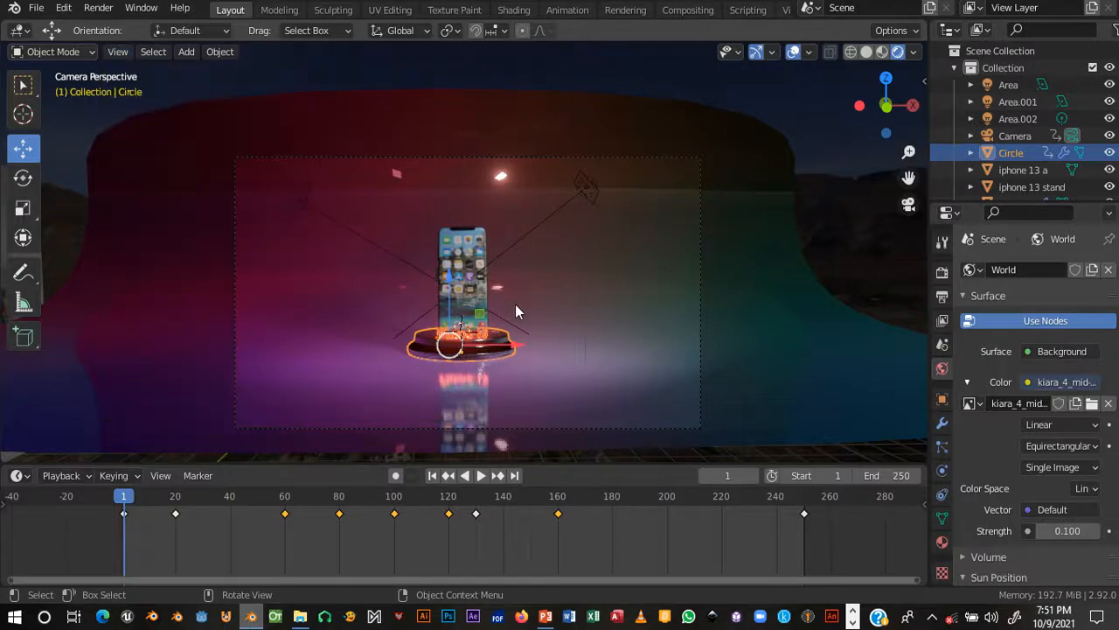
pyautogui.scroll(2, 513, 290)
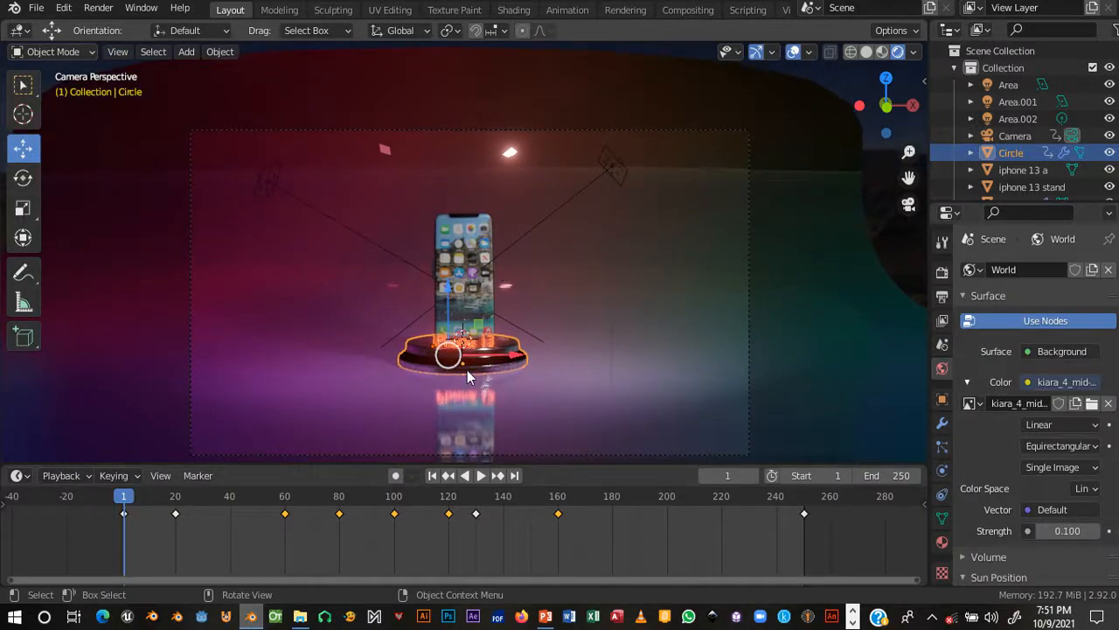
pyautogui.scroll(4, 565, 205)
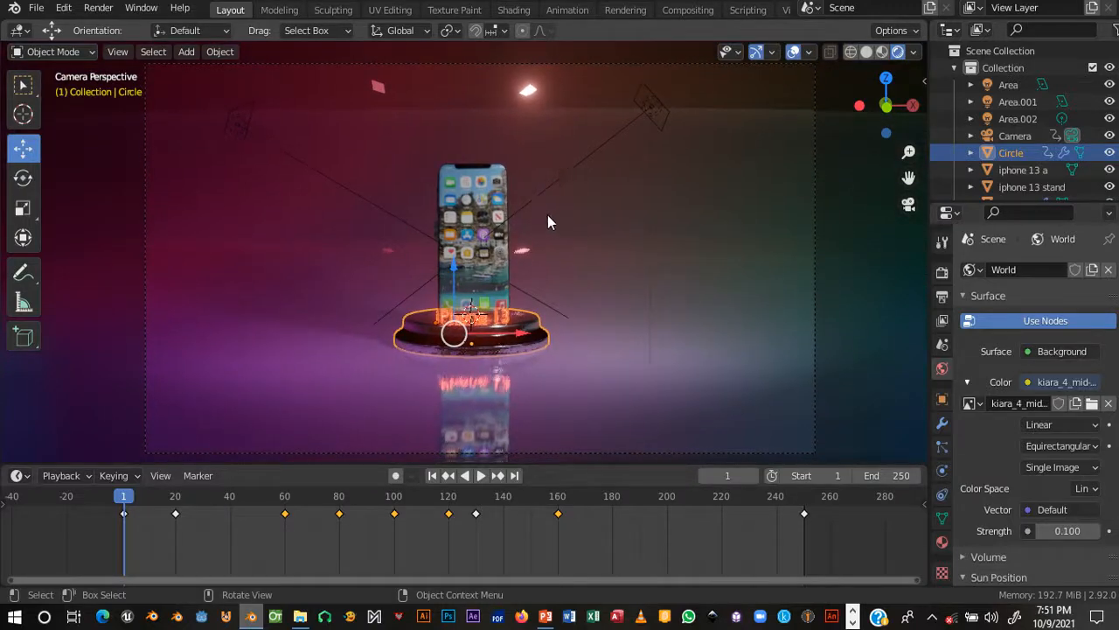
pyautogui.press('KP_0')
pyautogui.press('KP_0')
pyautogui.keyDown('shift'); pyautogui.moveTo(529, 221); pyautogui.dragTo(516, 221, button='middle'); pyautogui.keyUp('shift')
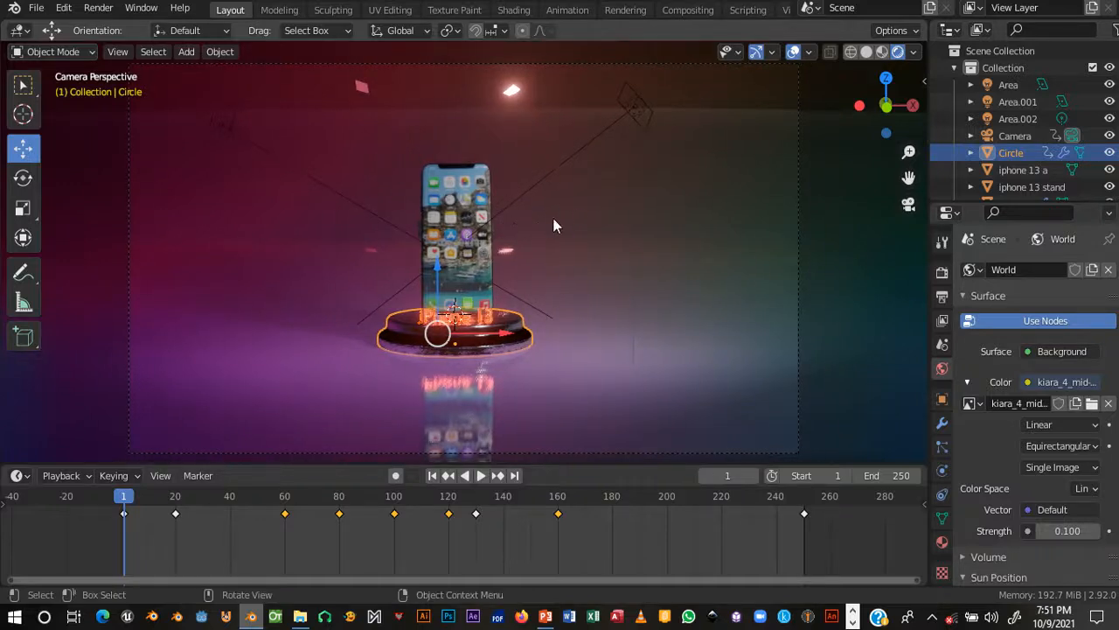
# - Preview the iPhone scene with gizmos and overlays hidden, and turn both back on
pyautogui.click(794, 51)
pyautogui.click(757, 52)
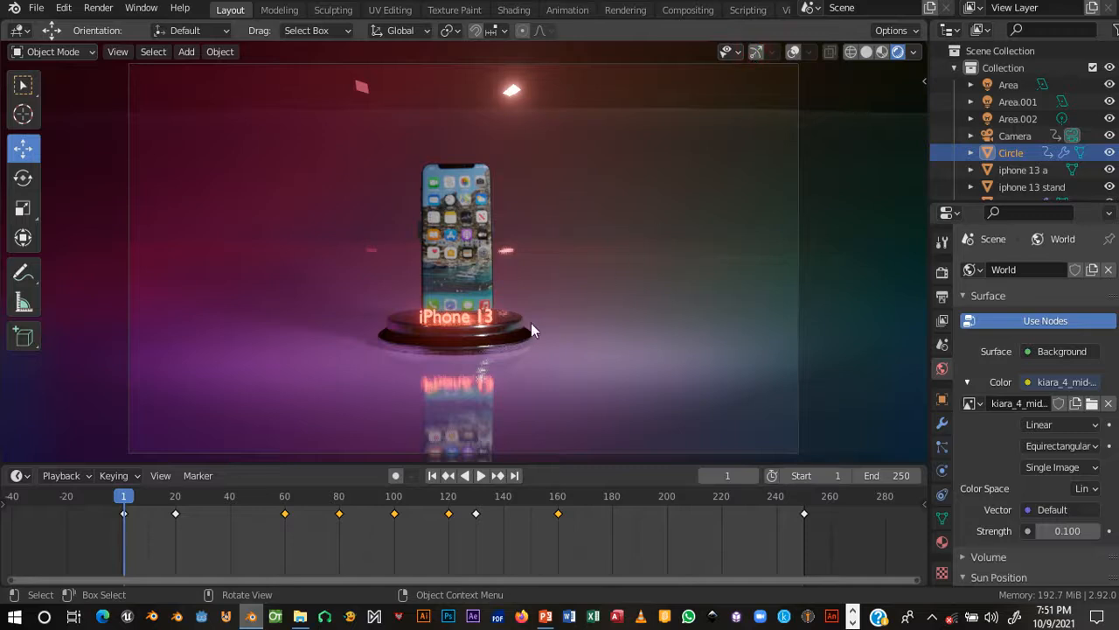
pyautogui.keyDown('shift'); pyautogui.moveTo(513, 259); pyautogui.dragTo(537, 223, button='middle'); pyautogui.keyUp('shift')
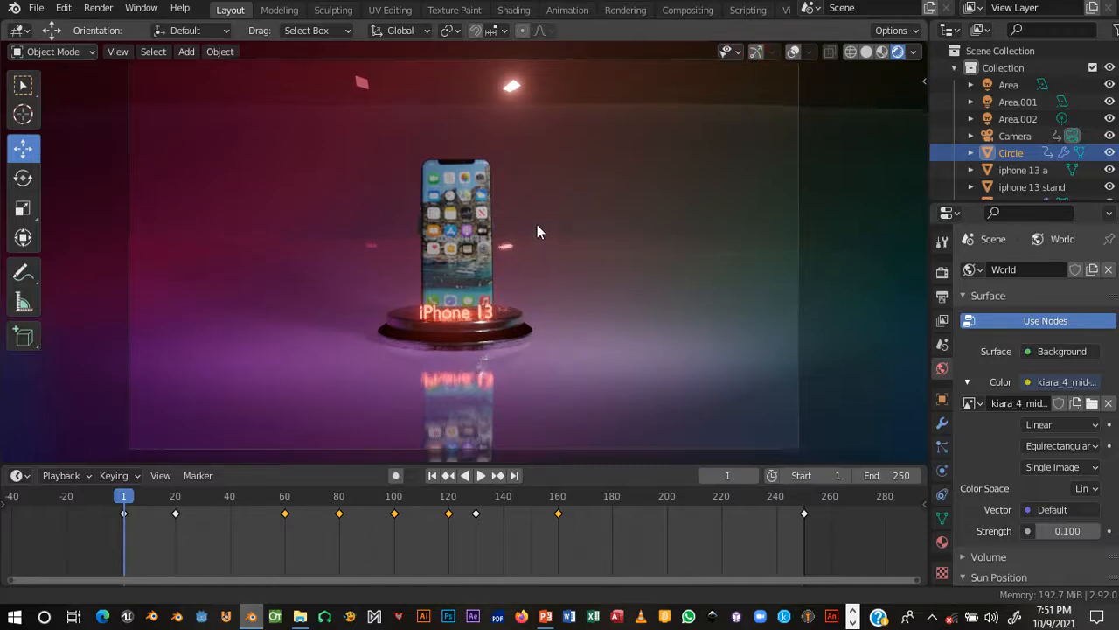
pyautogui.click(757, 53)
pyautogui.click(758, 53)
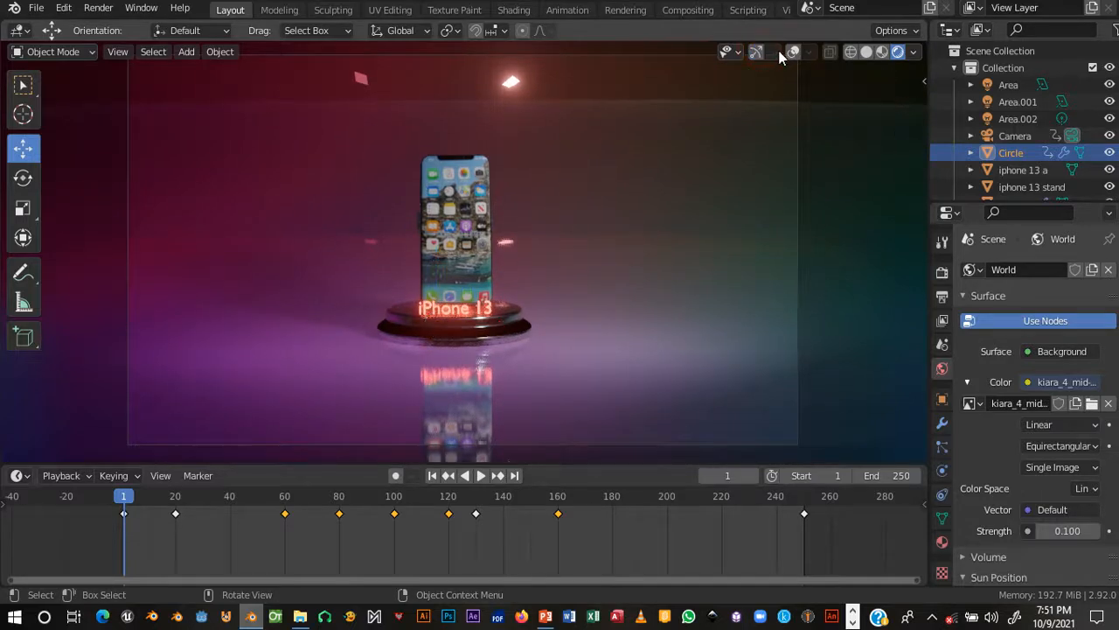
pyautogui.click(762, 53)
pyautogui.click(792, 53)
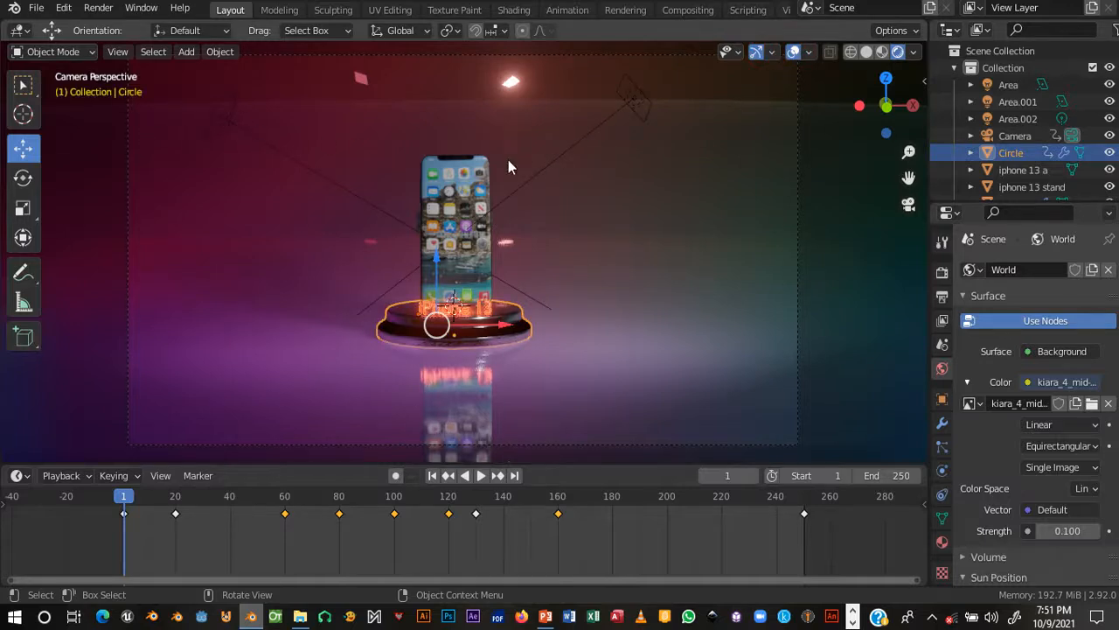
# - Hide the viewport's gizmos and overlays and save the project file
pyautogui.click(757, 52)
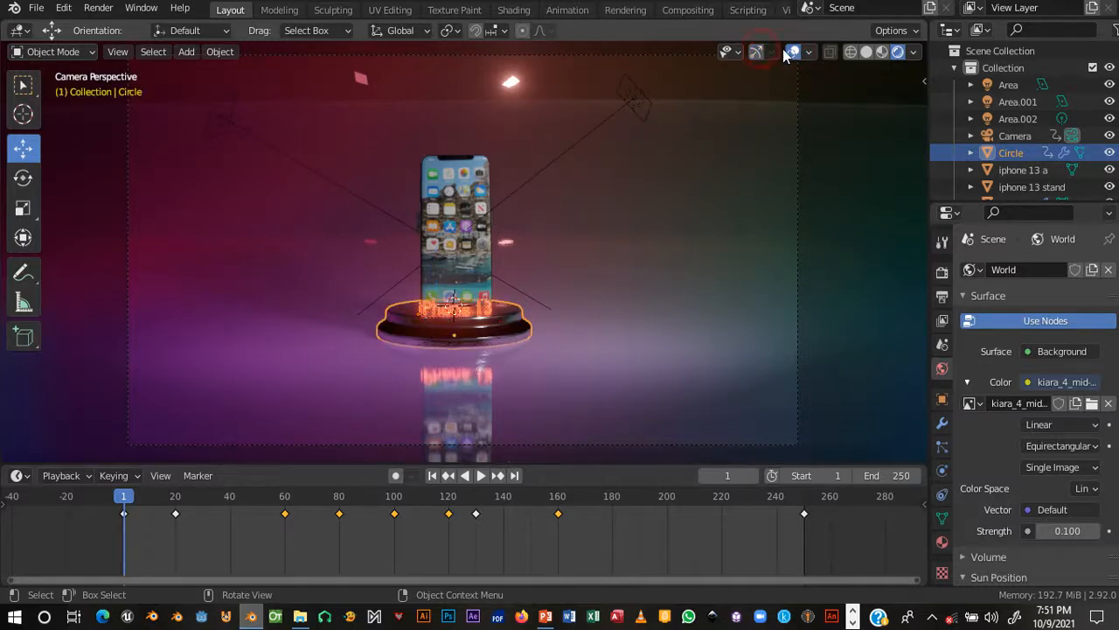
pyautogui.click(792, 53)
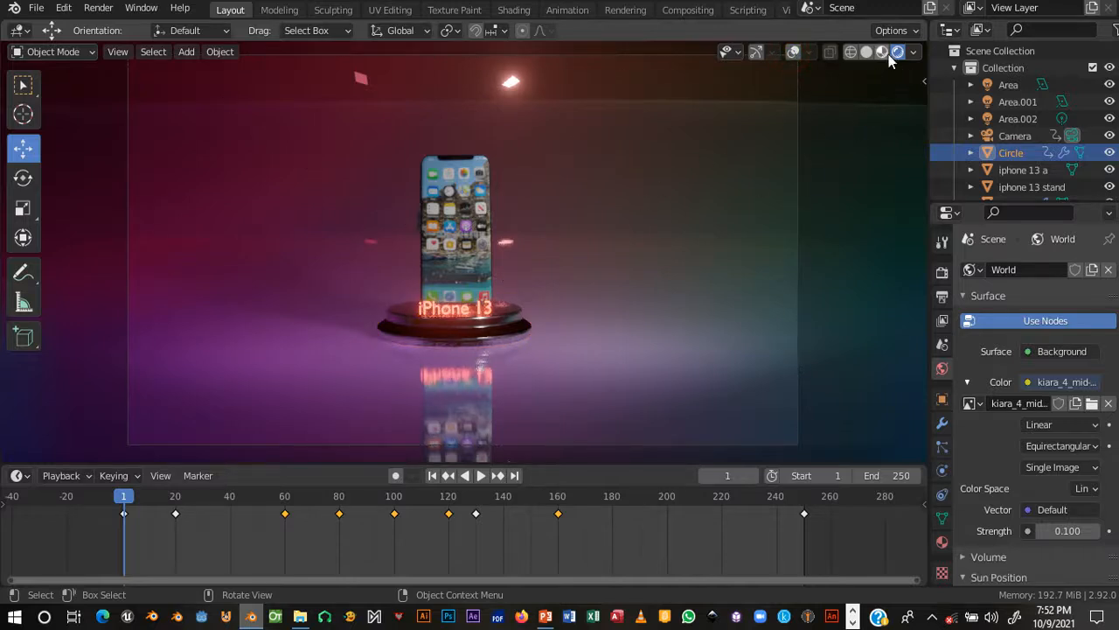
pyautogui.hotkey('ctrl', 's')
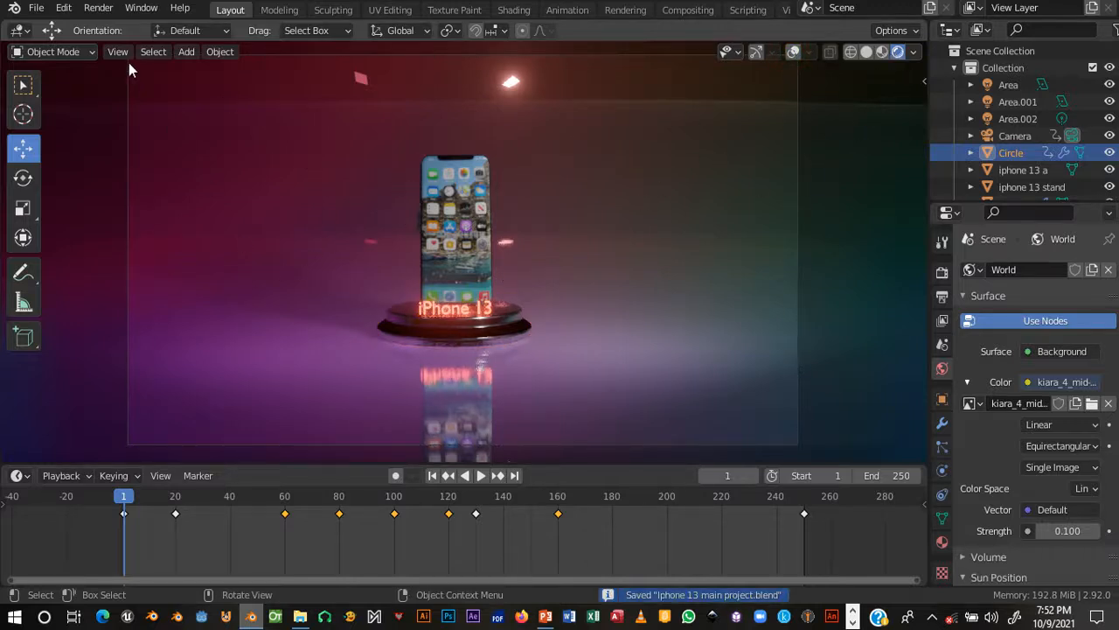
pyautogui.click(122, 53)
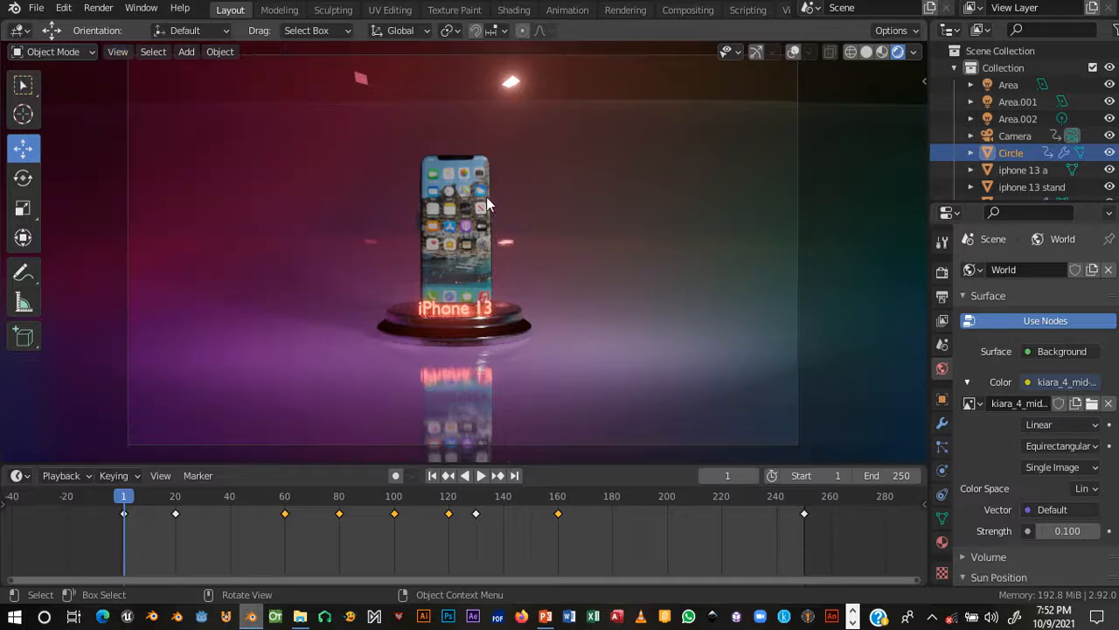
pyautogui.click(98, 11)
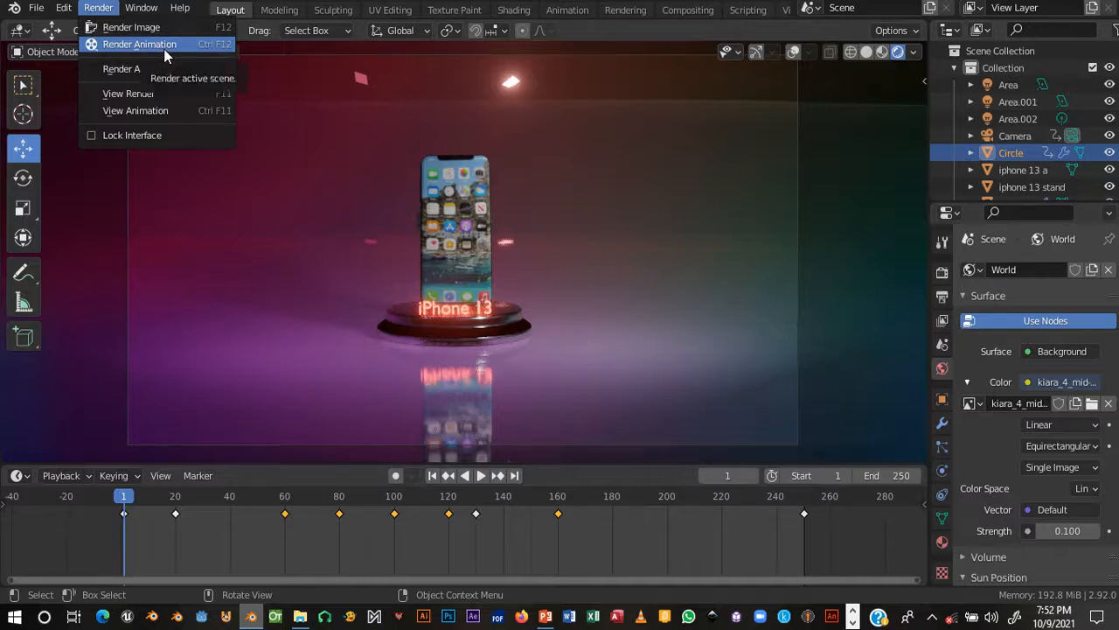
pyautogui.click(120, 53)
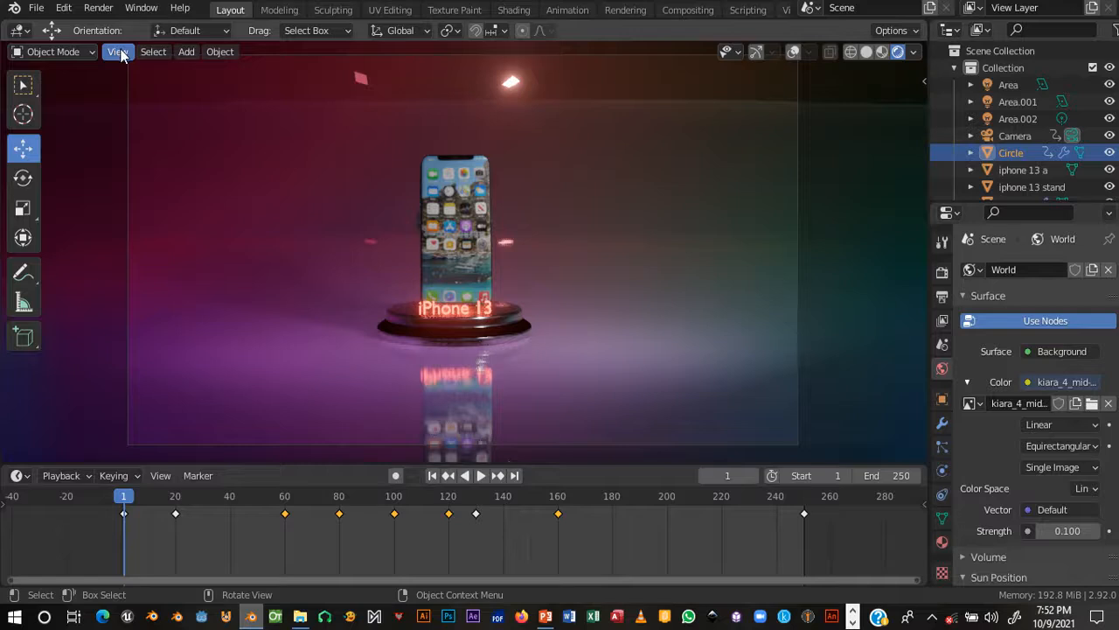
pyautogui.click(99, 8)
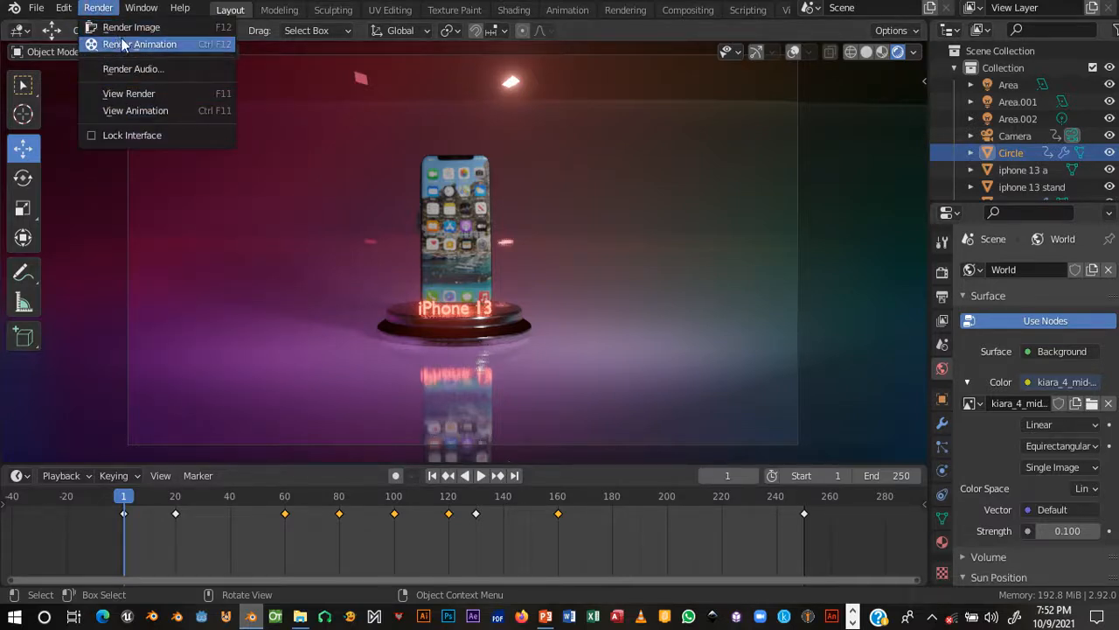
pyautogui.click(108, 9)
pyautogui.click(111, 54)
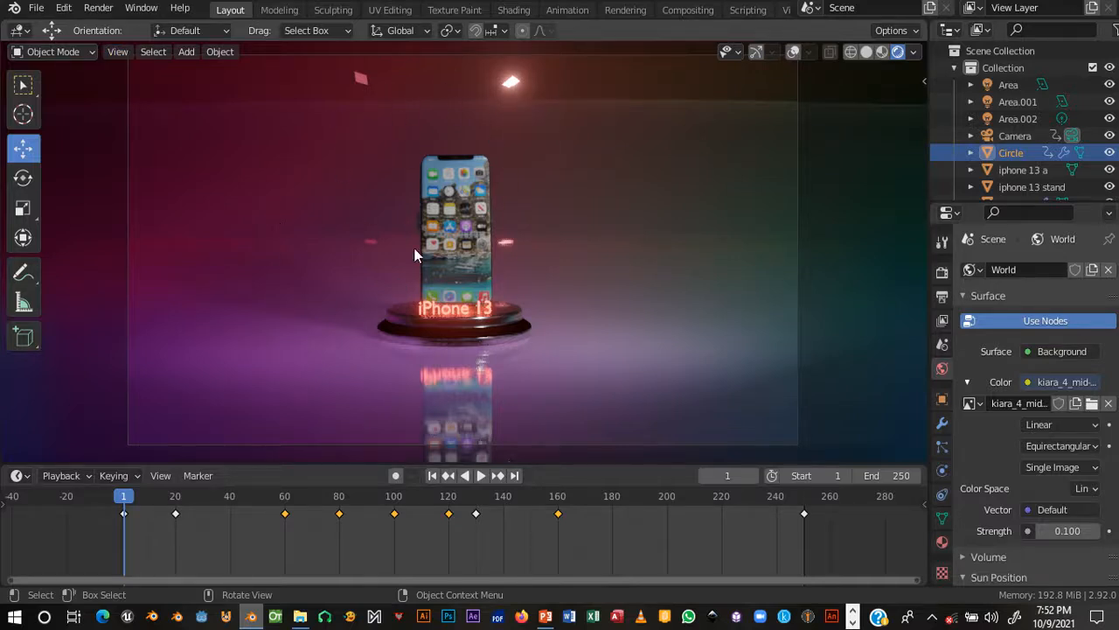
# - Render the viewport animation for the scene's frame range
pyautogui.click(116, 52)
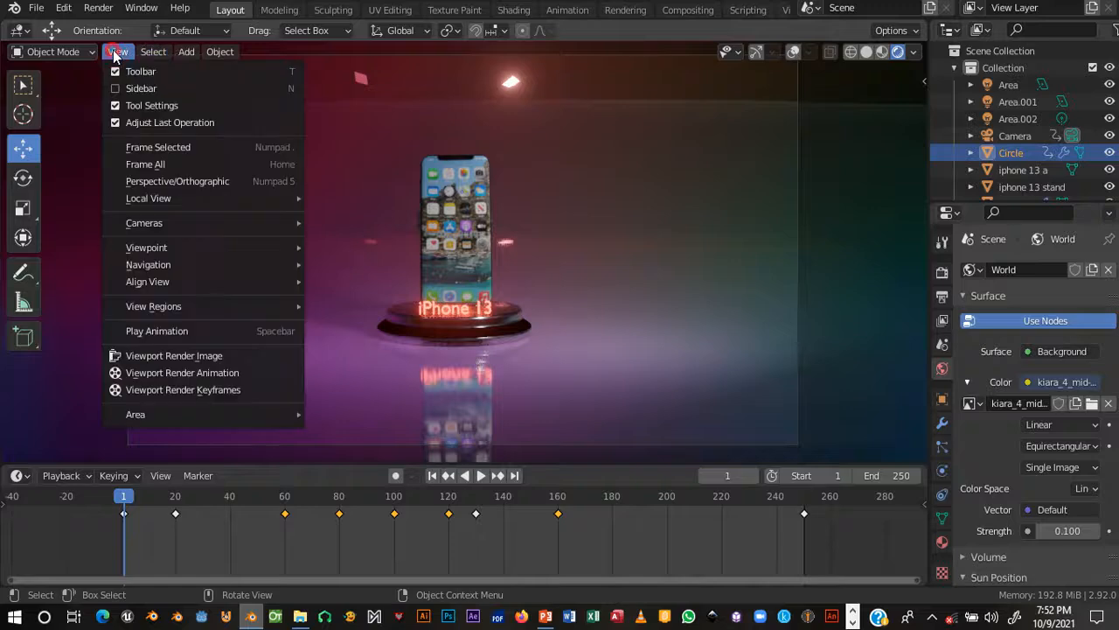
pyautogui.click(187, 374)
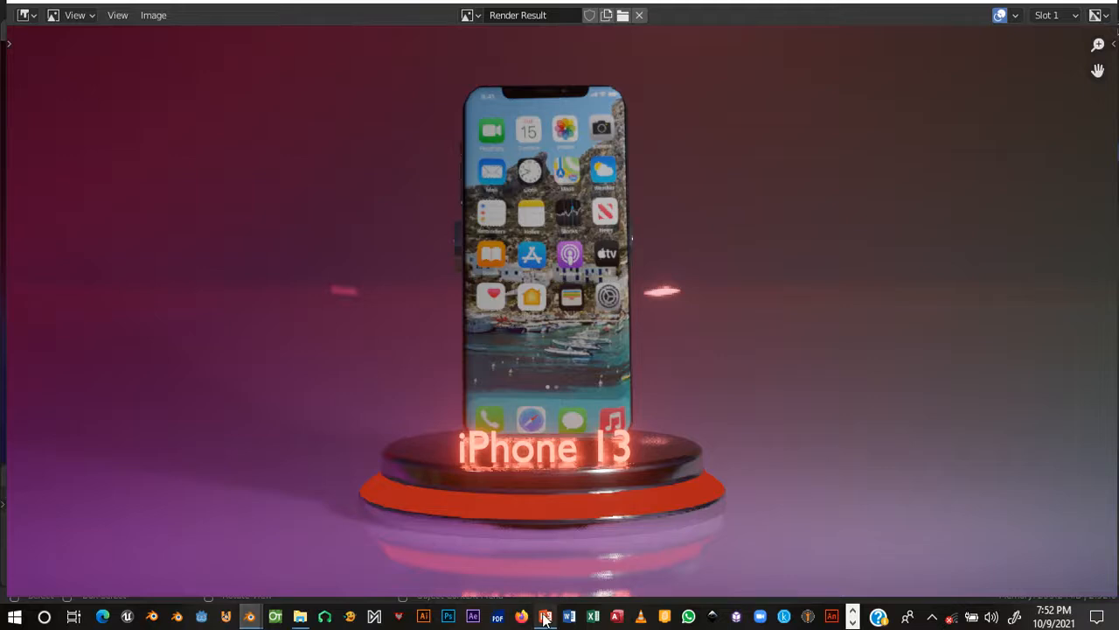
# - Switch to the PowerPoint presentation and view slide 137, which shows the viewport animation render command
pyautogui.click(544, 617)
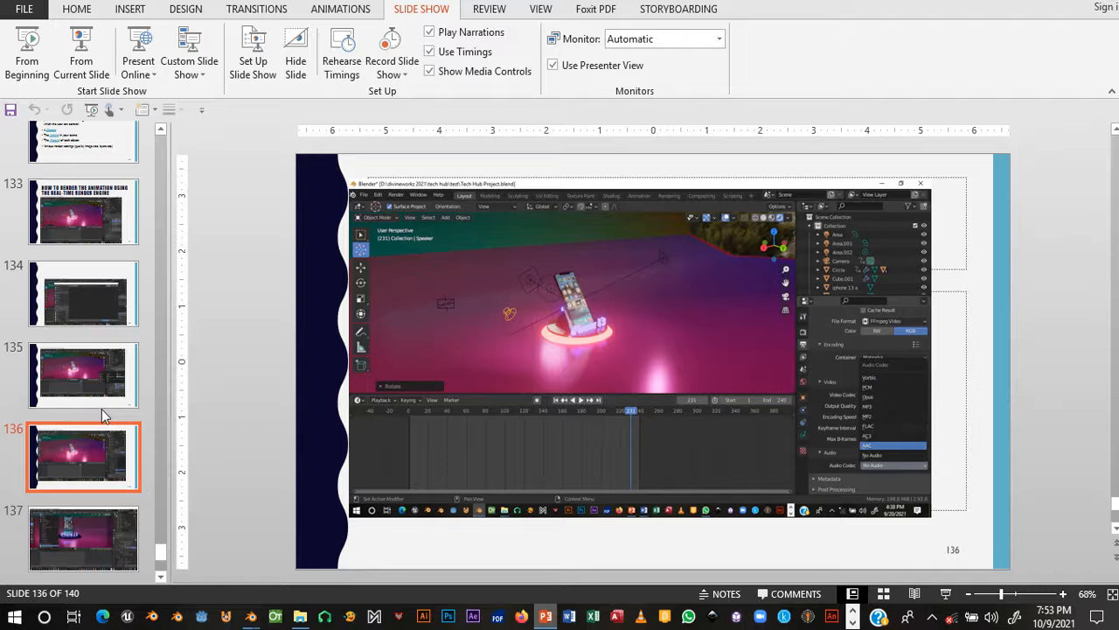
pyautogui.scroll(-2, 100, 459)
pyautogui.click(100, 459)
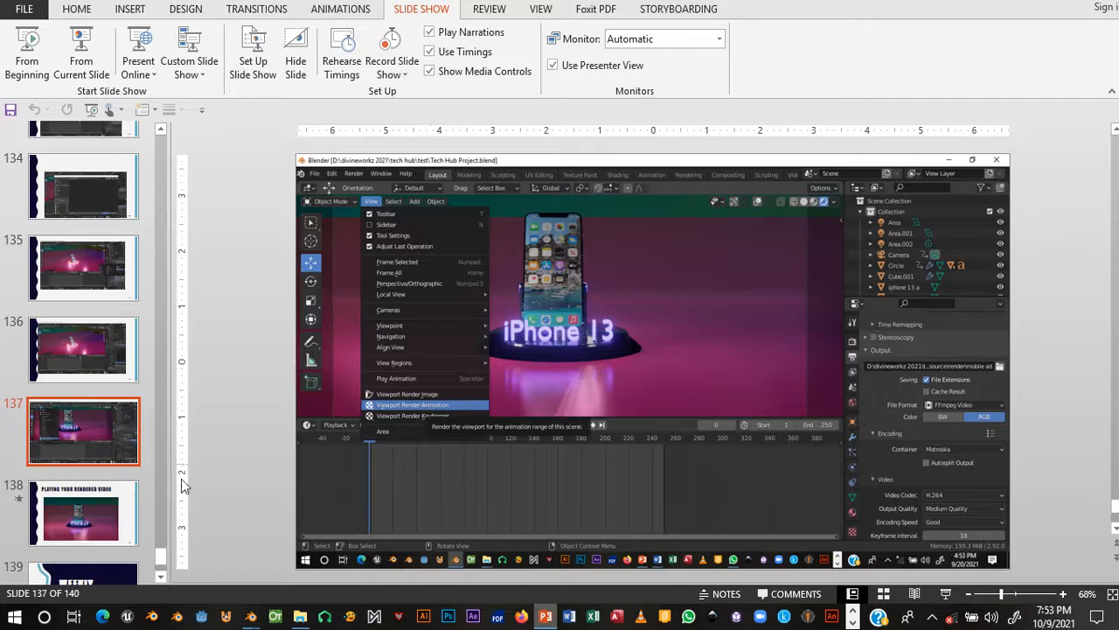
# - Show slide 138, "Playing your rendered video", and play and stop its embedded iPhone 13 video
pyautogui.click(106, 515)
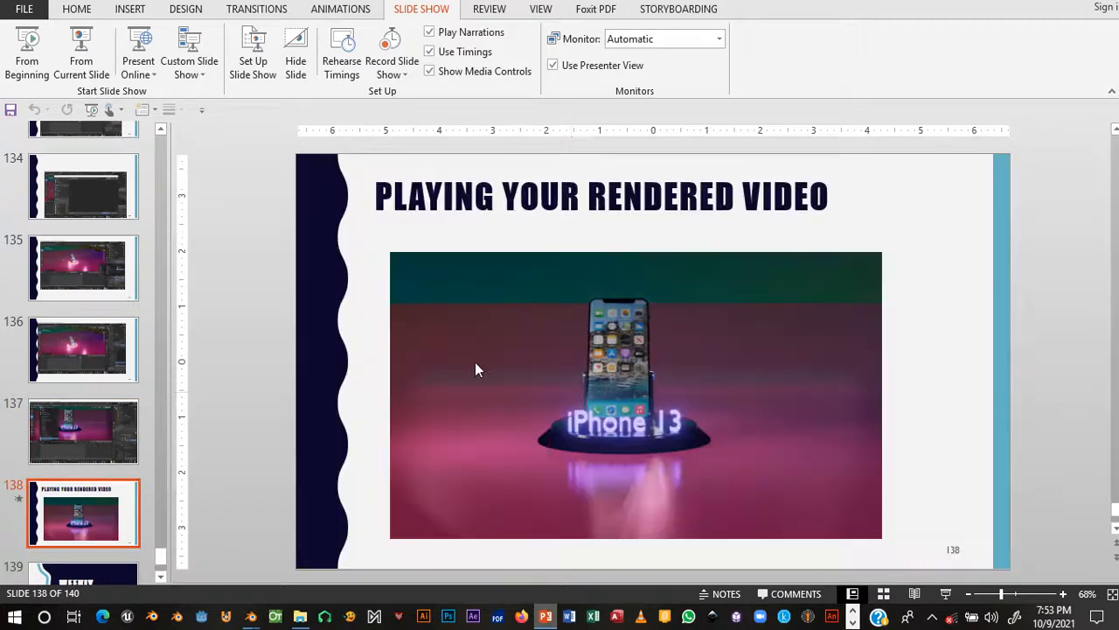
pyautogui.moveTo(574, 349)
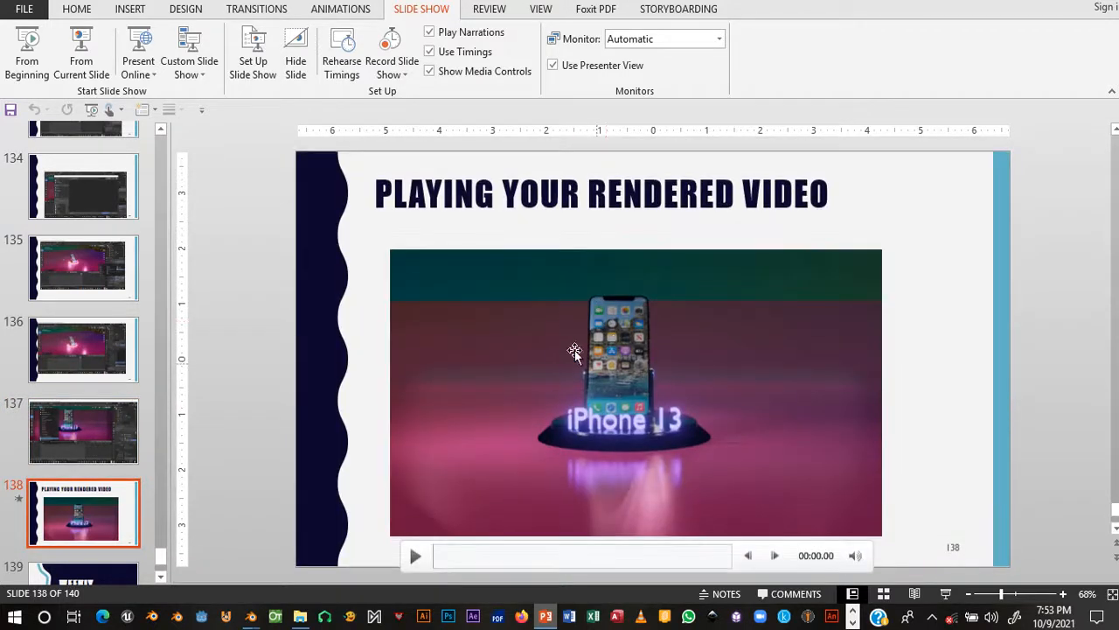
pyautogui.click(416, 556)
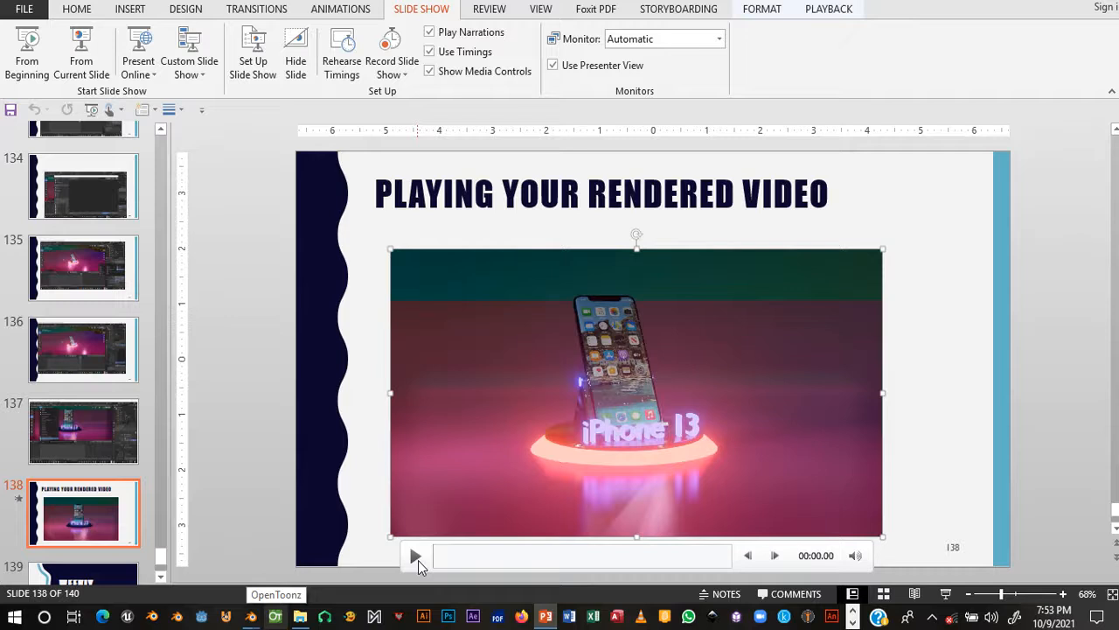
pyautogui.click(413, 557)
pyautogui.click(413, 557)
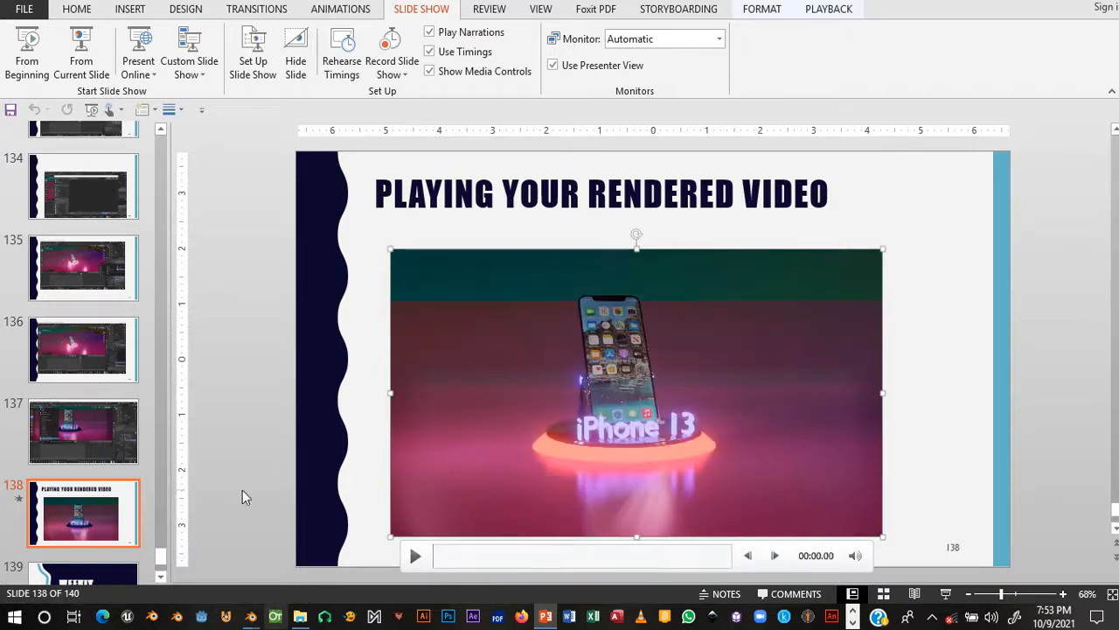
# - View the "Weekly Exercise" slide and return to slide 138
pyautogui.click(103, 505)
pyautogui.scroll(-2, 102, 505)
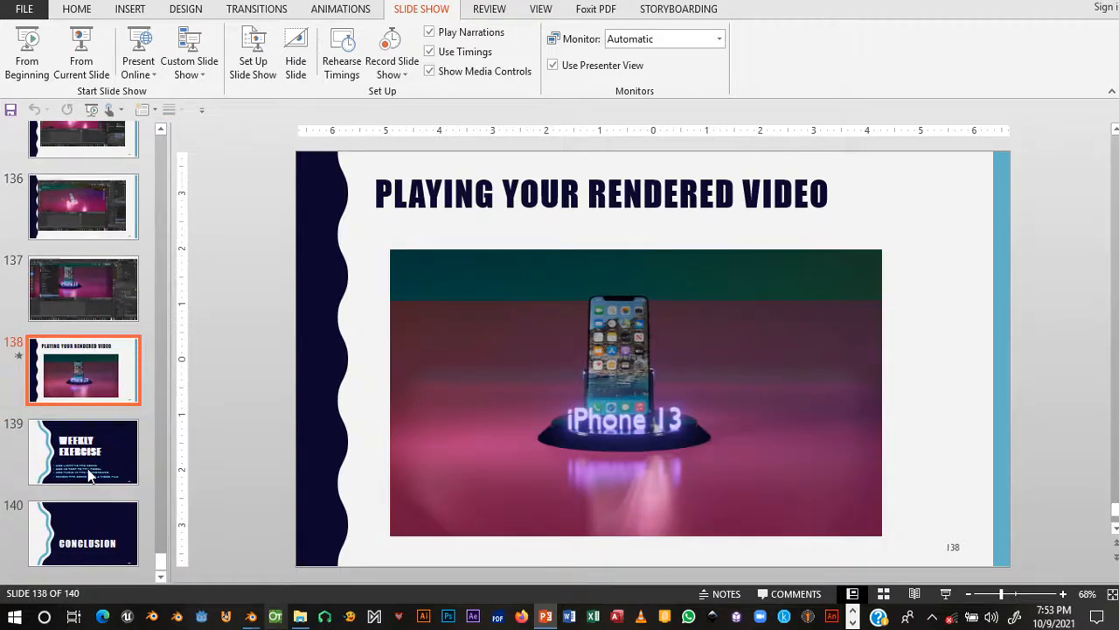
pyautogui.click(87, 463)
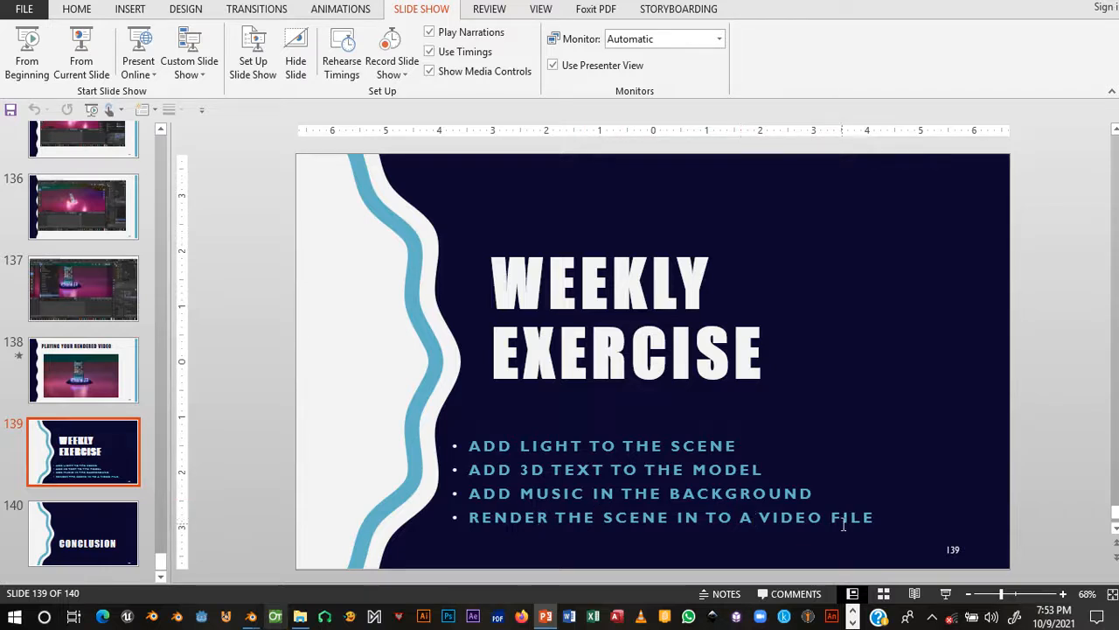
pyautogui.click(131, 370)
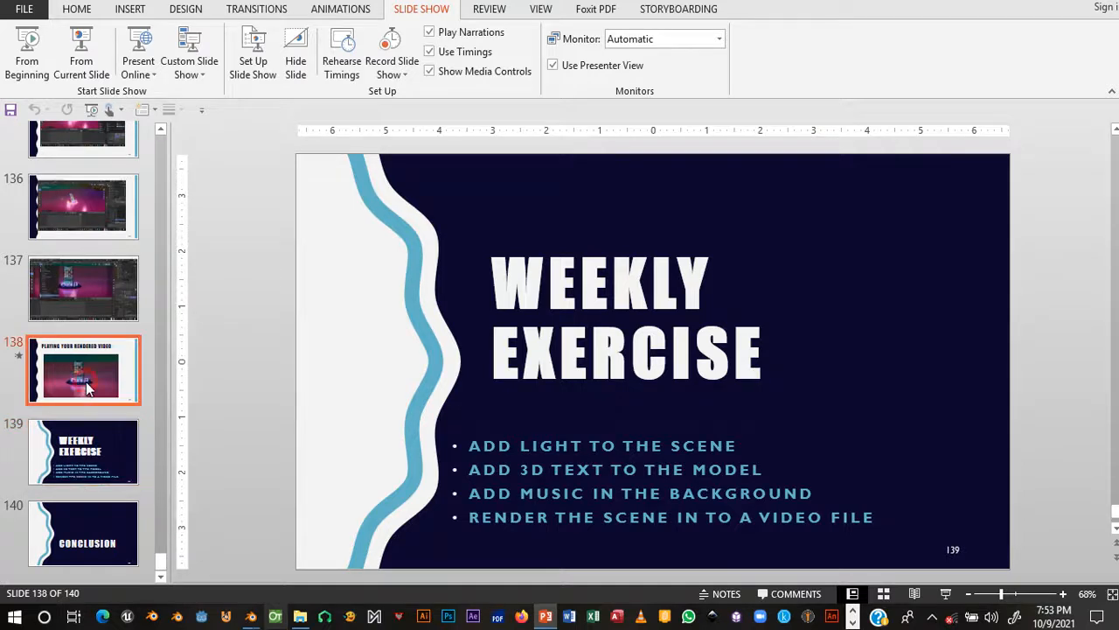